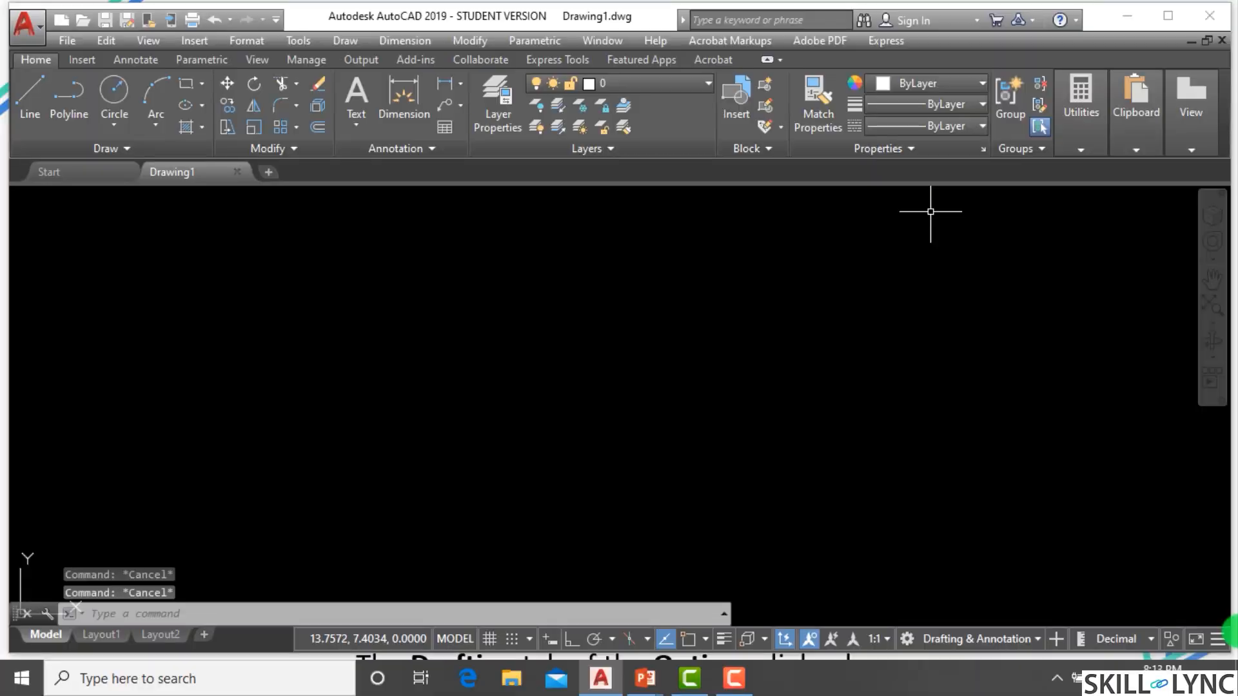
Open the Options dialog and enable Display AutoSnap aperture box in the Drafting settings, then confirm.
click(623, 619)
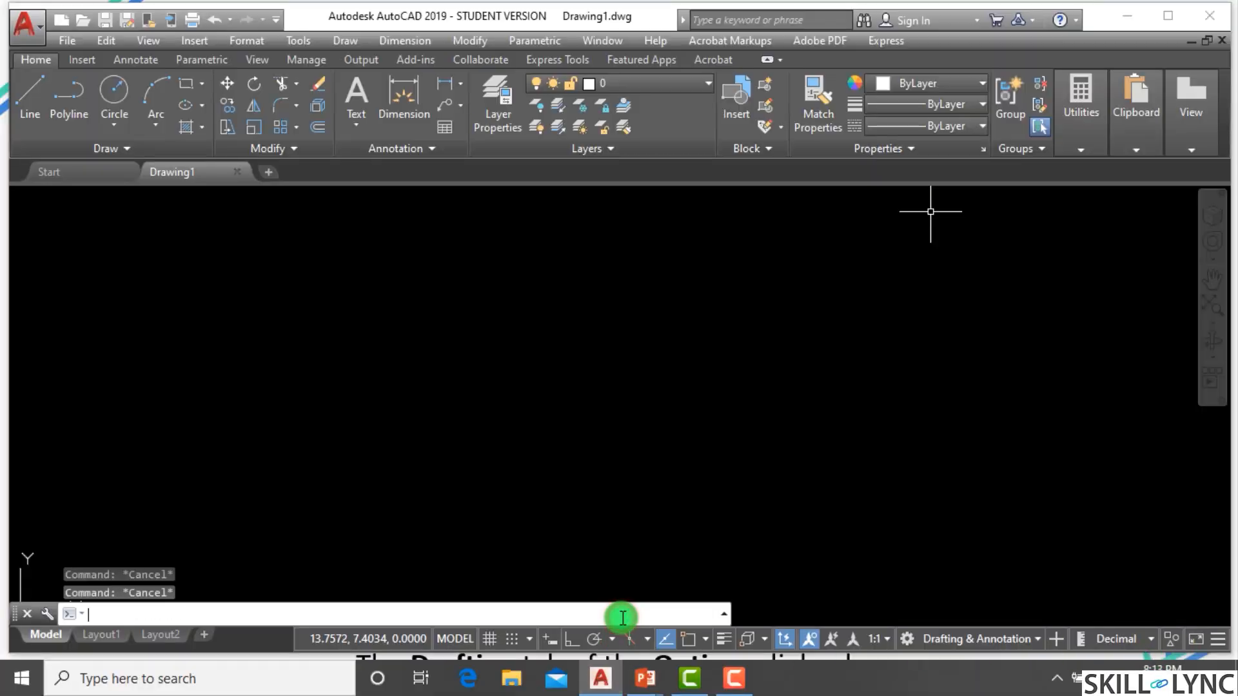
text(op)
key(Return)
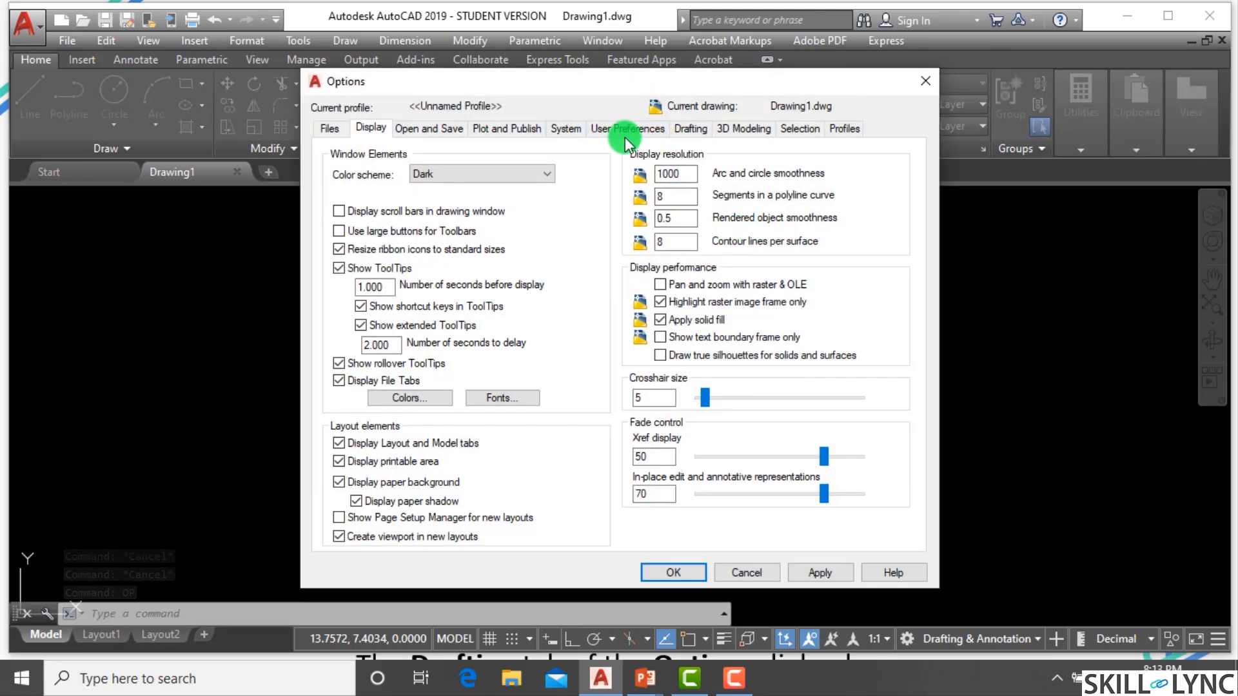
click(688, 129)
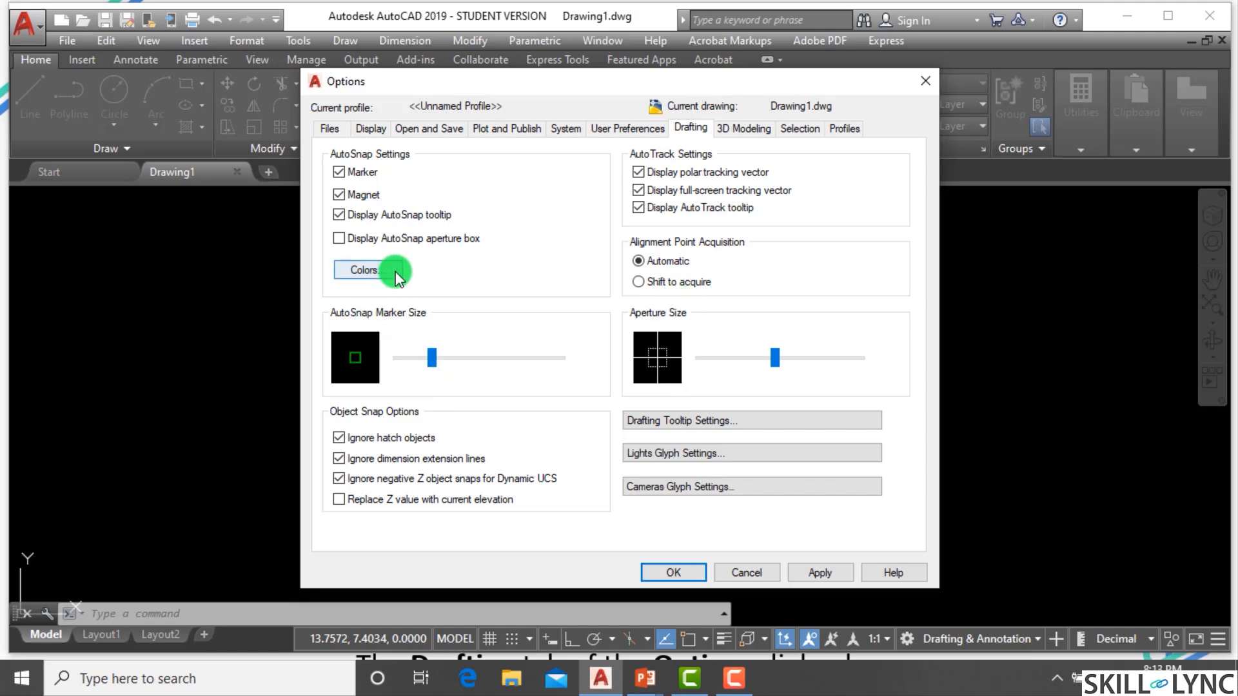
click(350, 239)
click(350, 239)
click(350, 239)
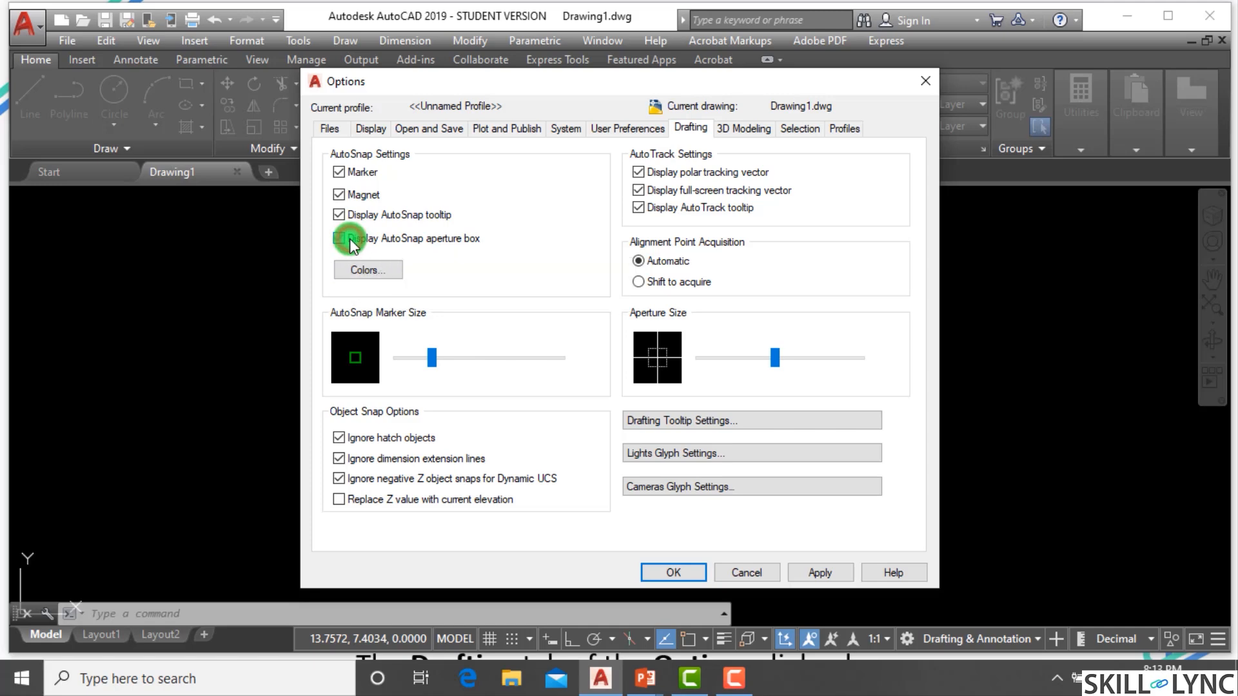
click(350, 239)
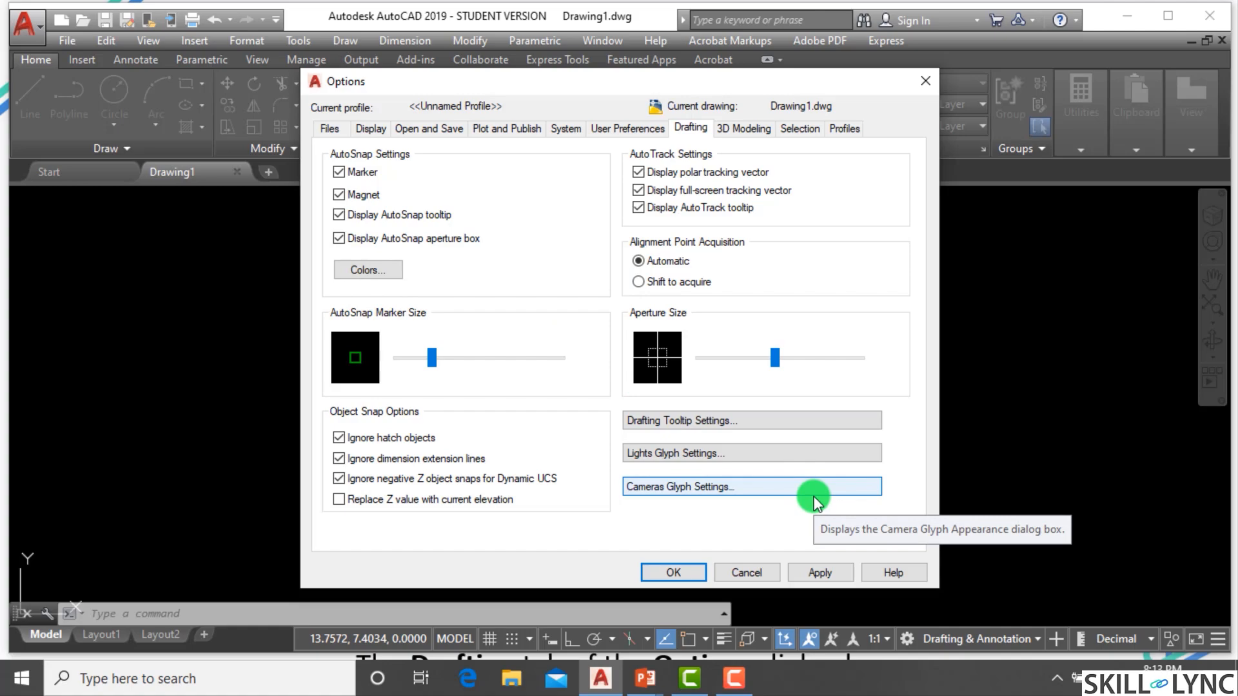
click(685, 569)
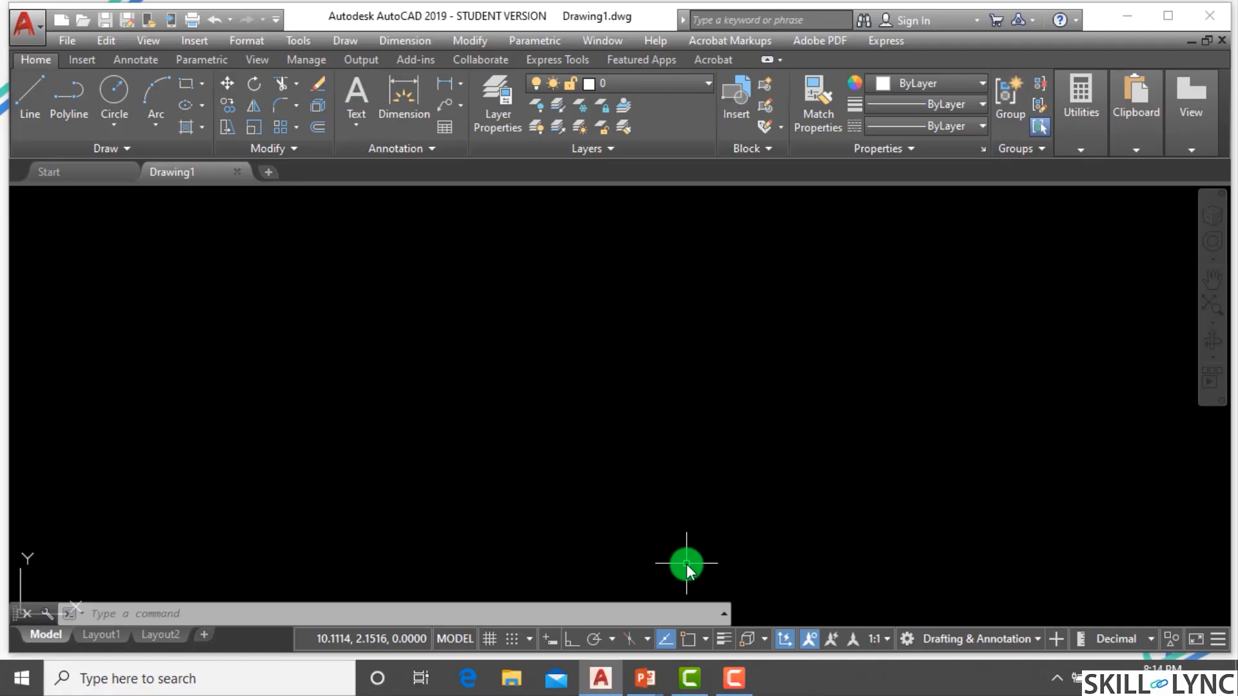
Open the Drafting Settings dialog from the command line and turn Object Snap on.
key(Escape)
key(Escape)
click(399, 609)
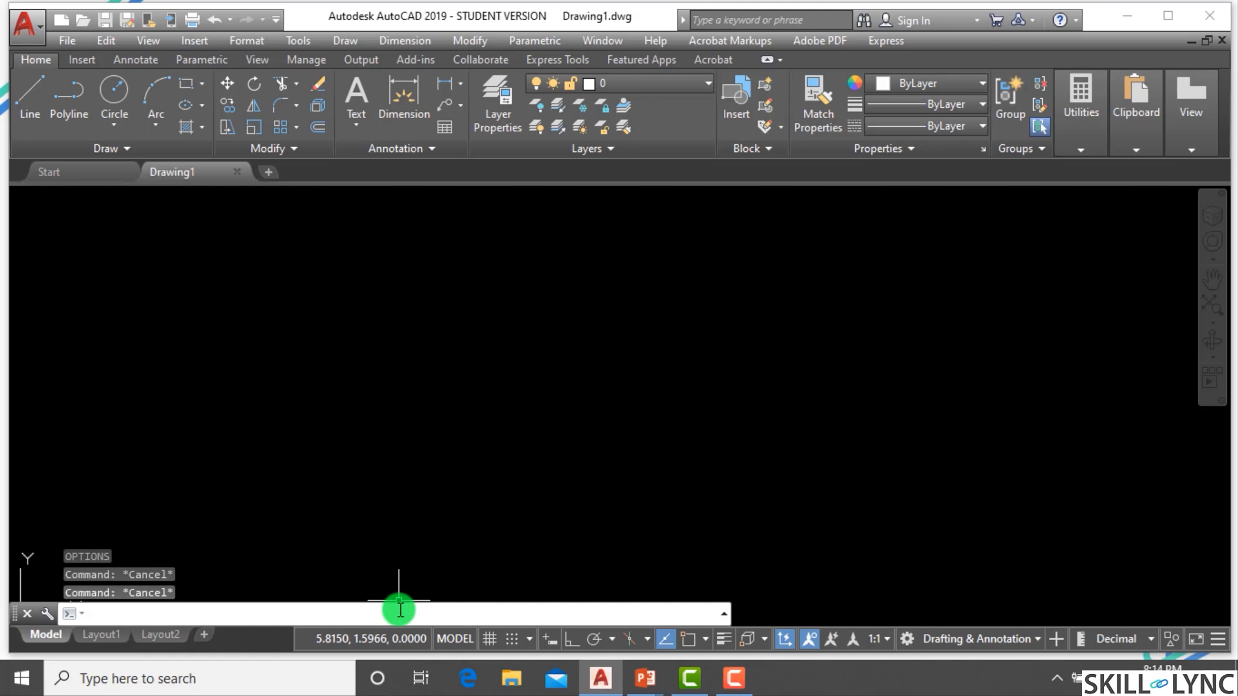
text(os)
key(Return)
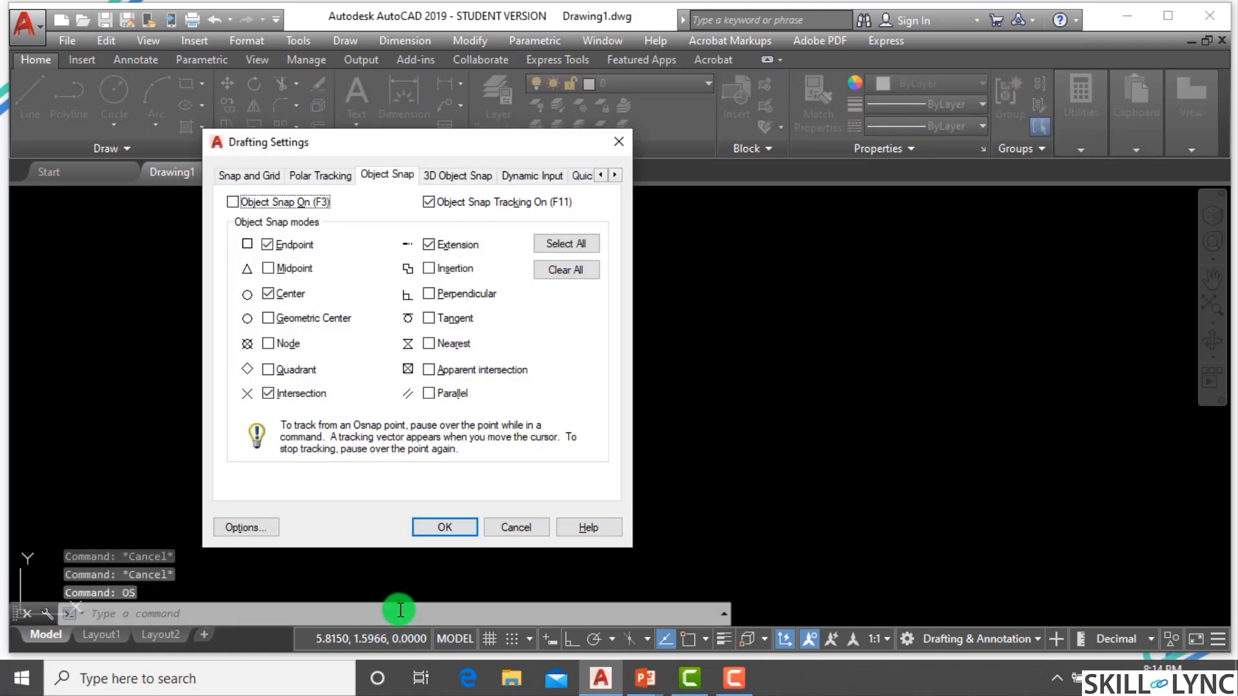
click(231, 202)
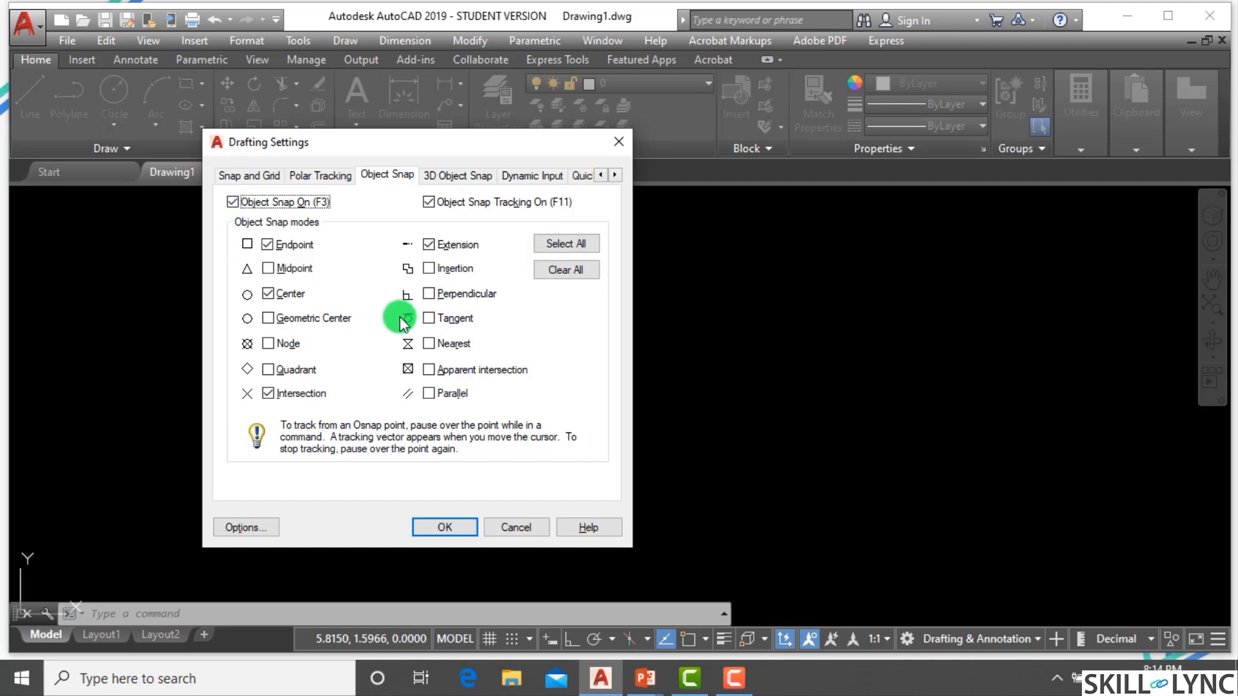
Enable the Midpoint, Geometric Center and Node object snap modes.
click(268, 269)
click(268, 317)
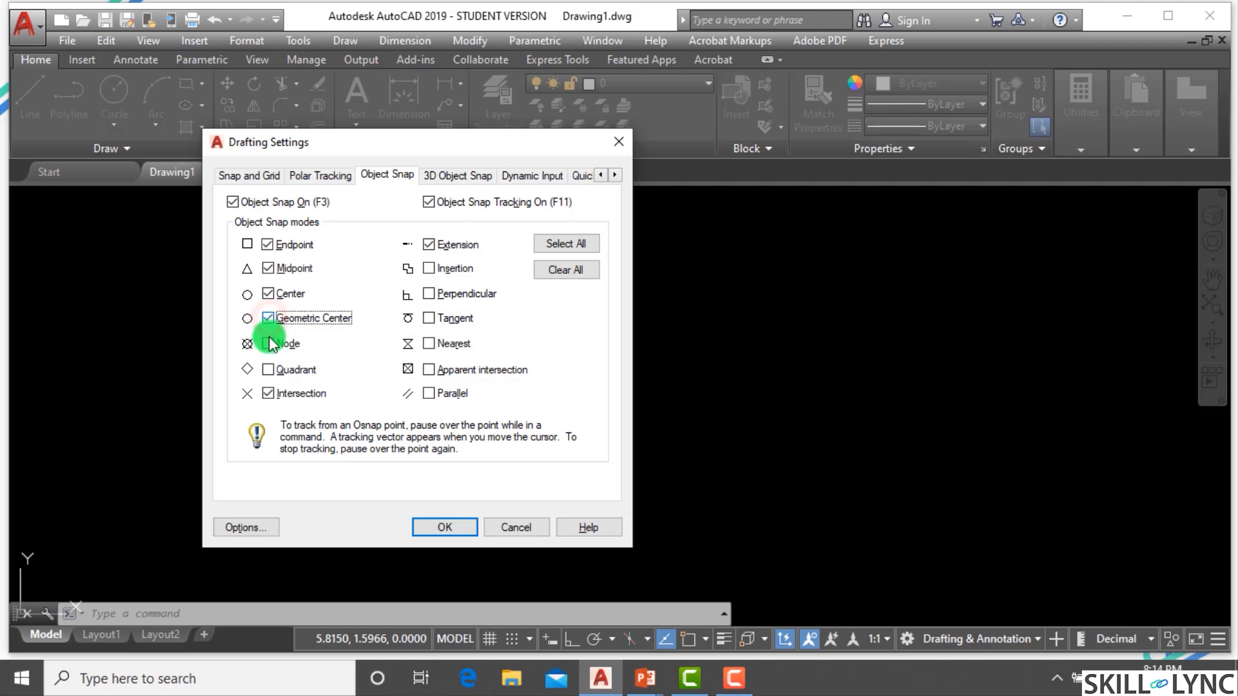
click(268, 344)
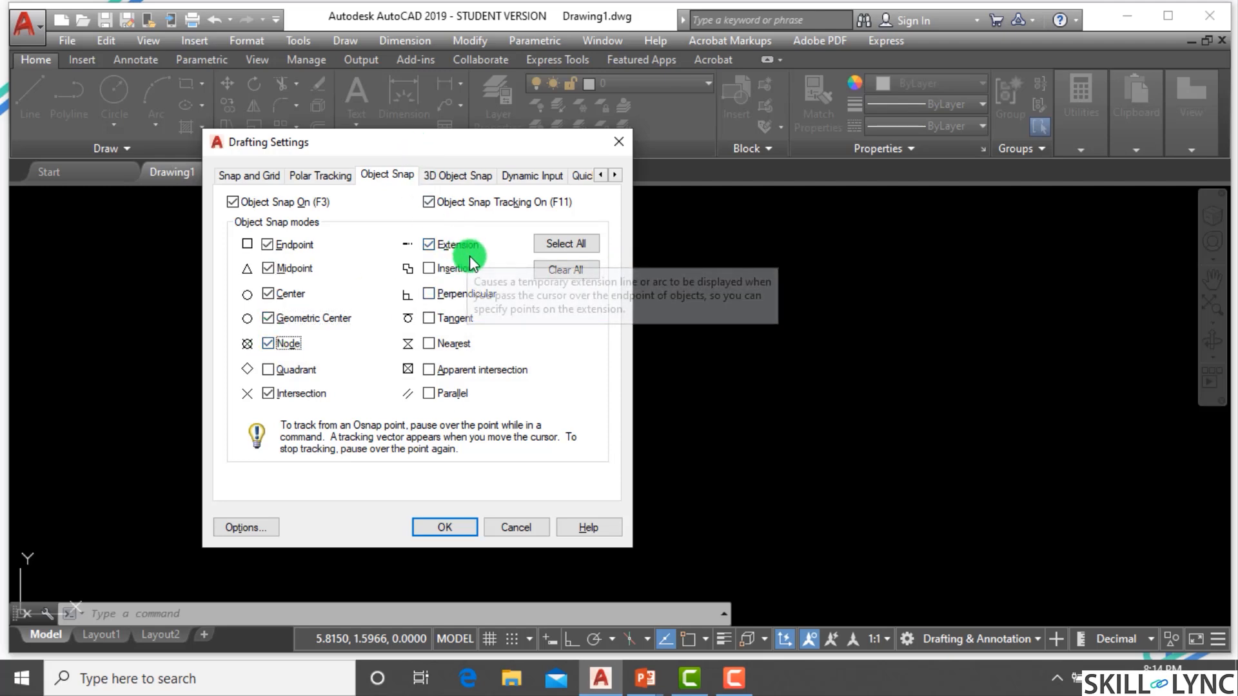
Clear all object snap modes and enable only Endpoint.
click(567, 270)
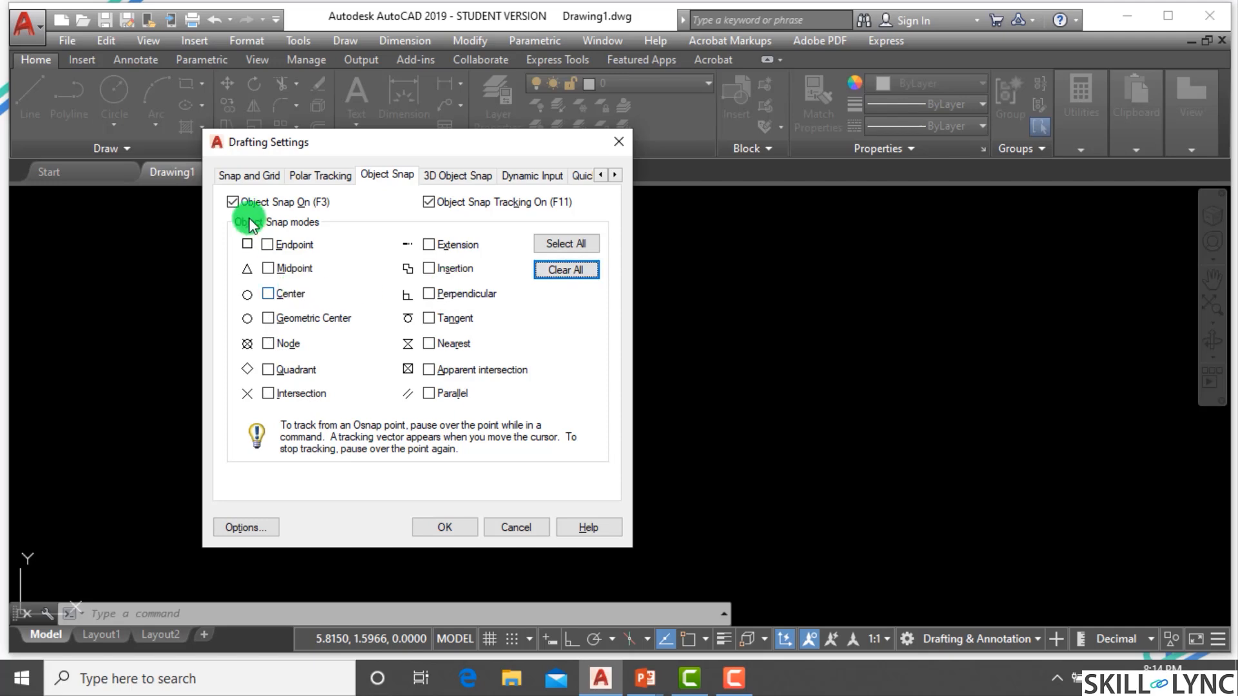
click(265, 245)
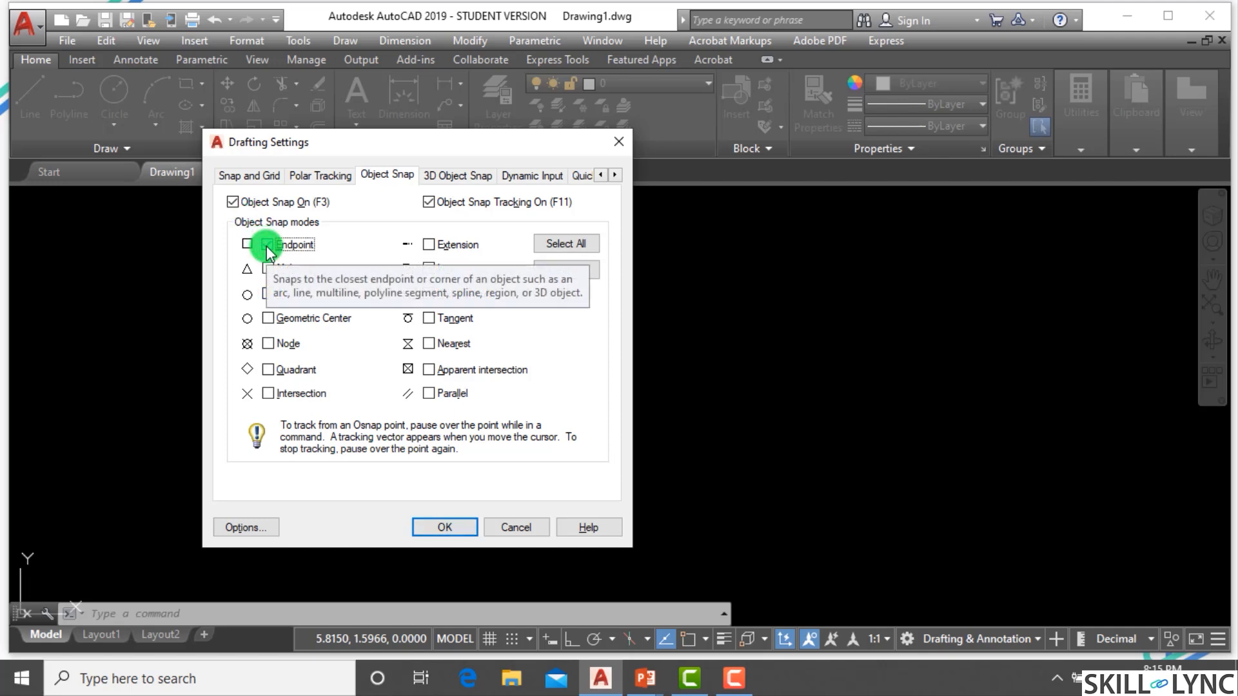
click(265, 245)
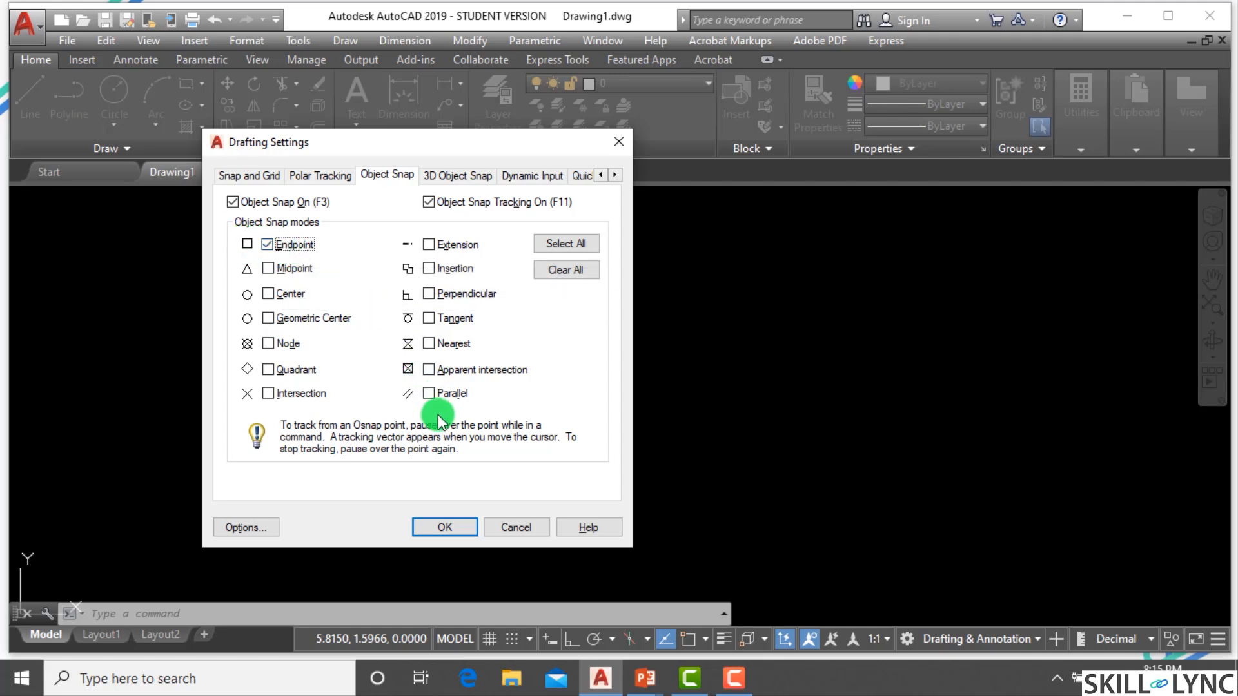
Enlarge the AutoSnap marker size in the Options dialog, apply it, and close the Drafting Settings.
click(258, 527)
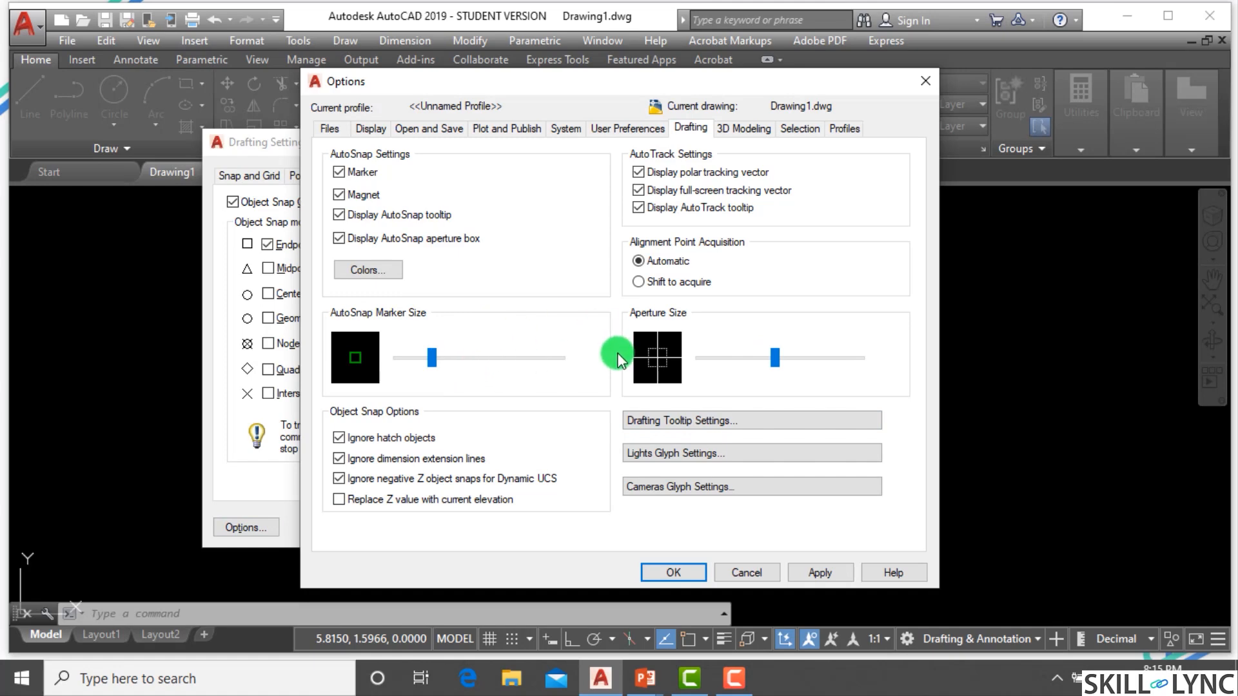
click(516, 364)
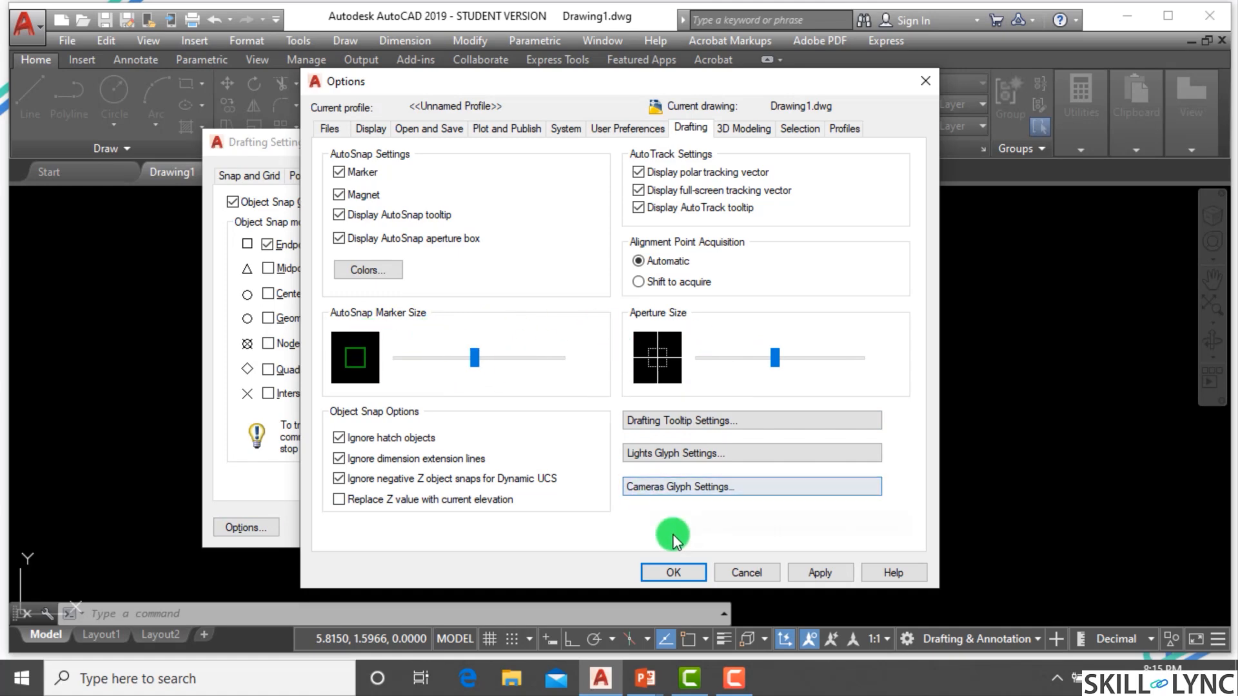
click(799, 571)
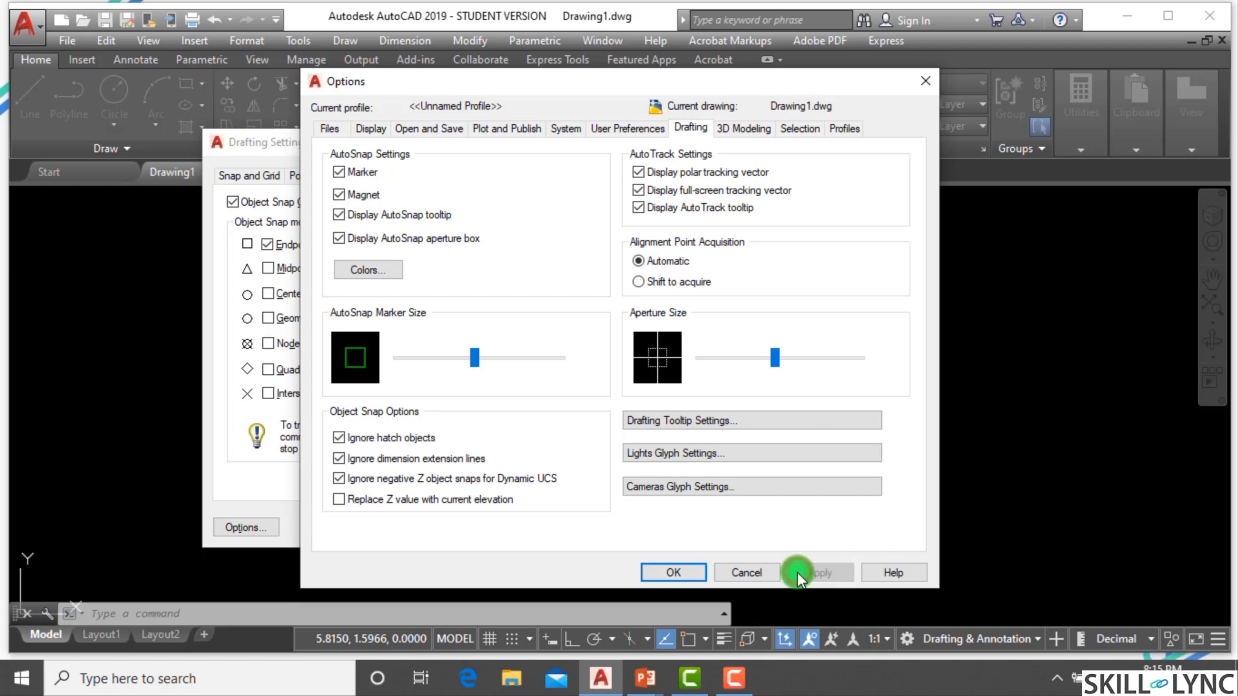
click(672, 572)
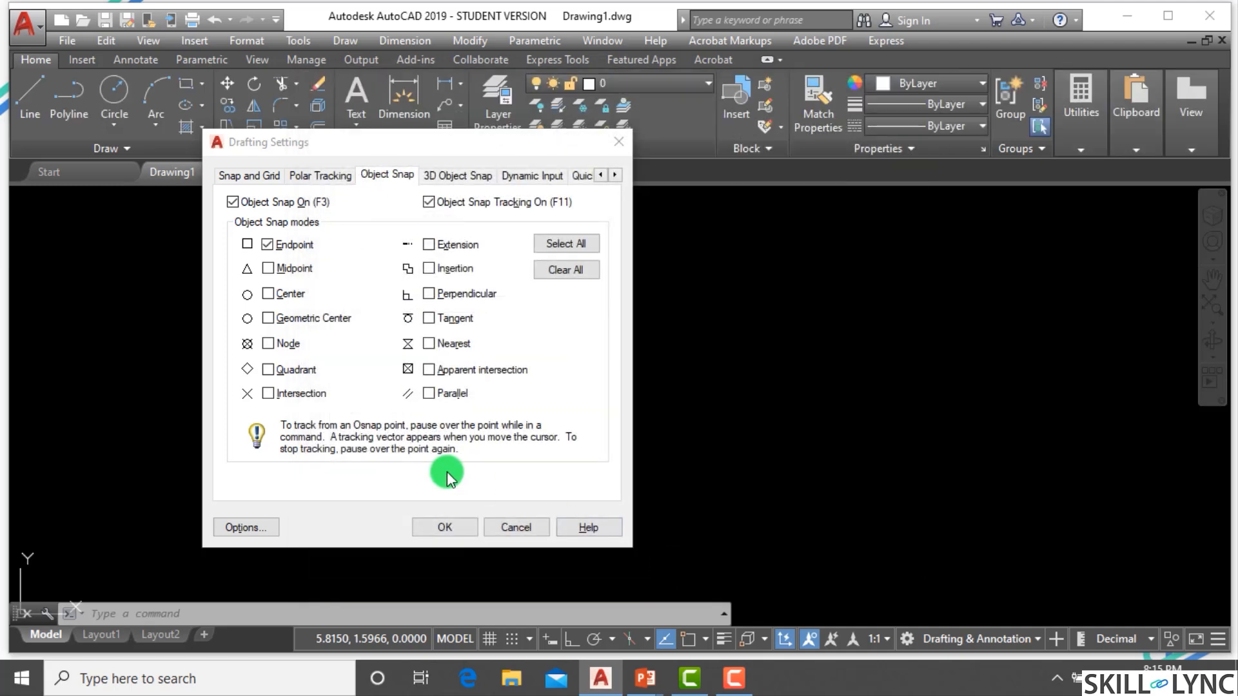
click(447, 522)
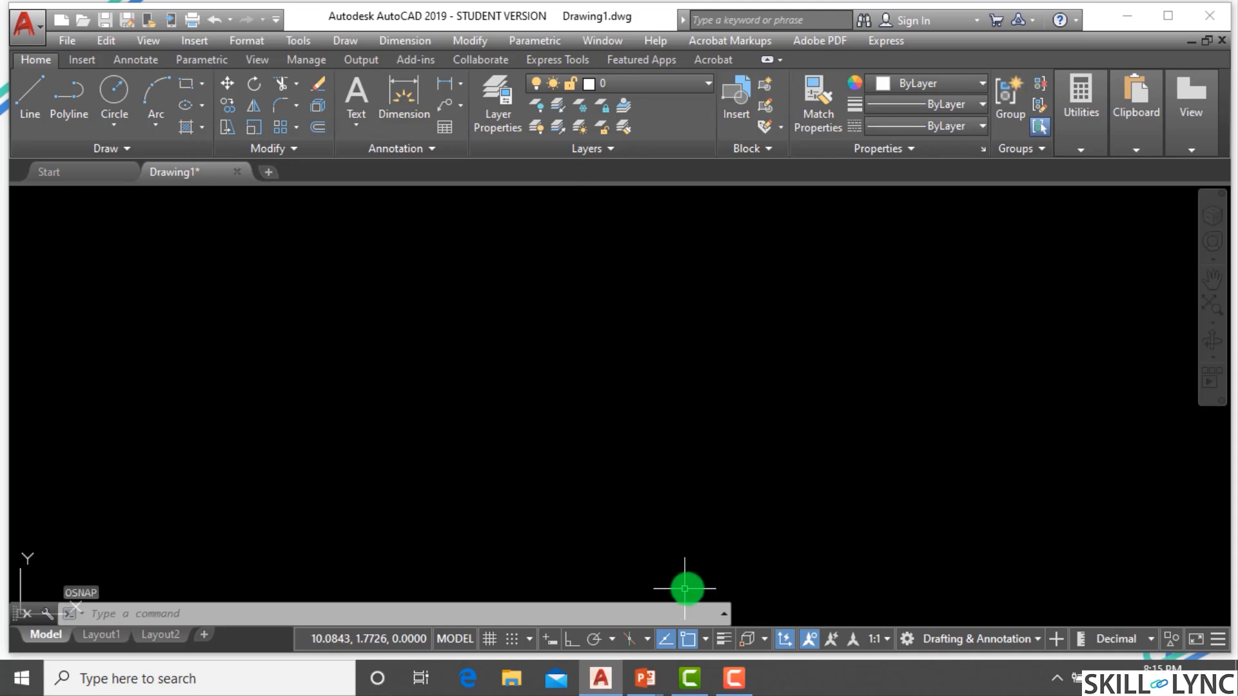
Switch object snap off from the status bar and re-enable it through the Object Snap Settings dialog.
click(688, 638)
click(706, 640)
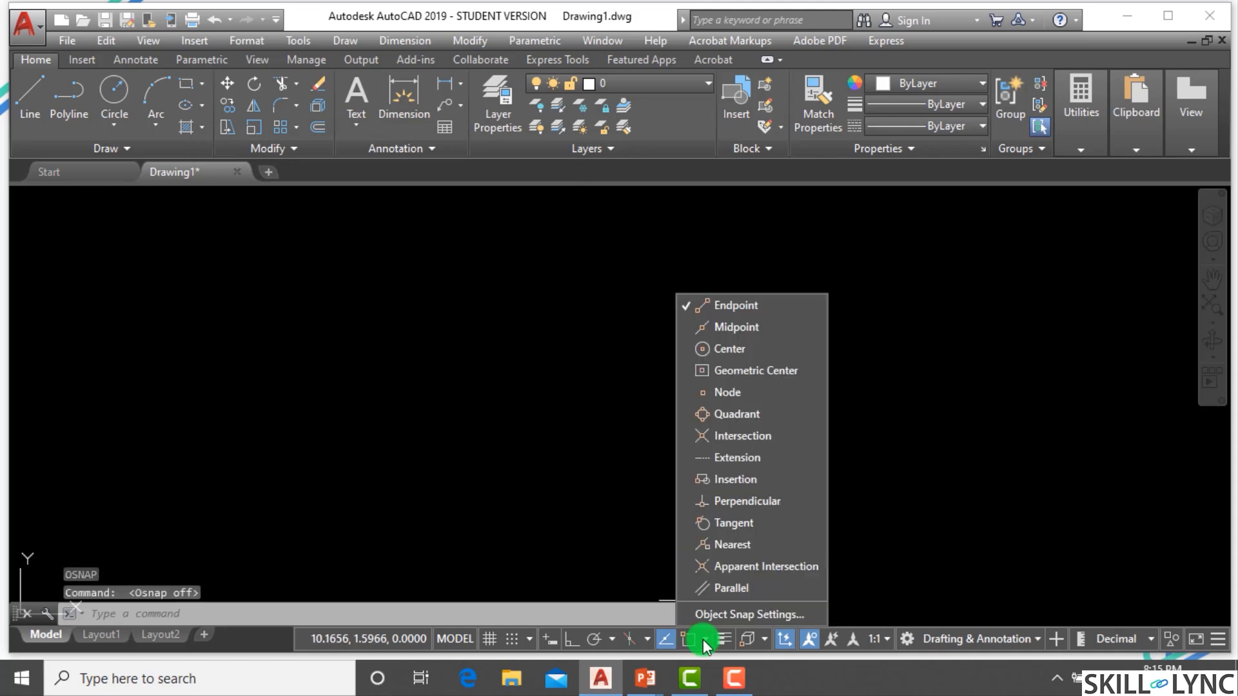
click(725, 615)
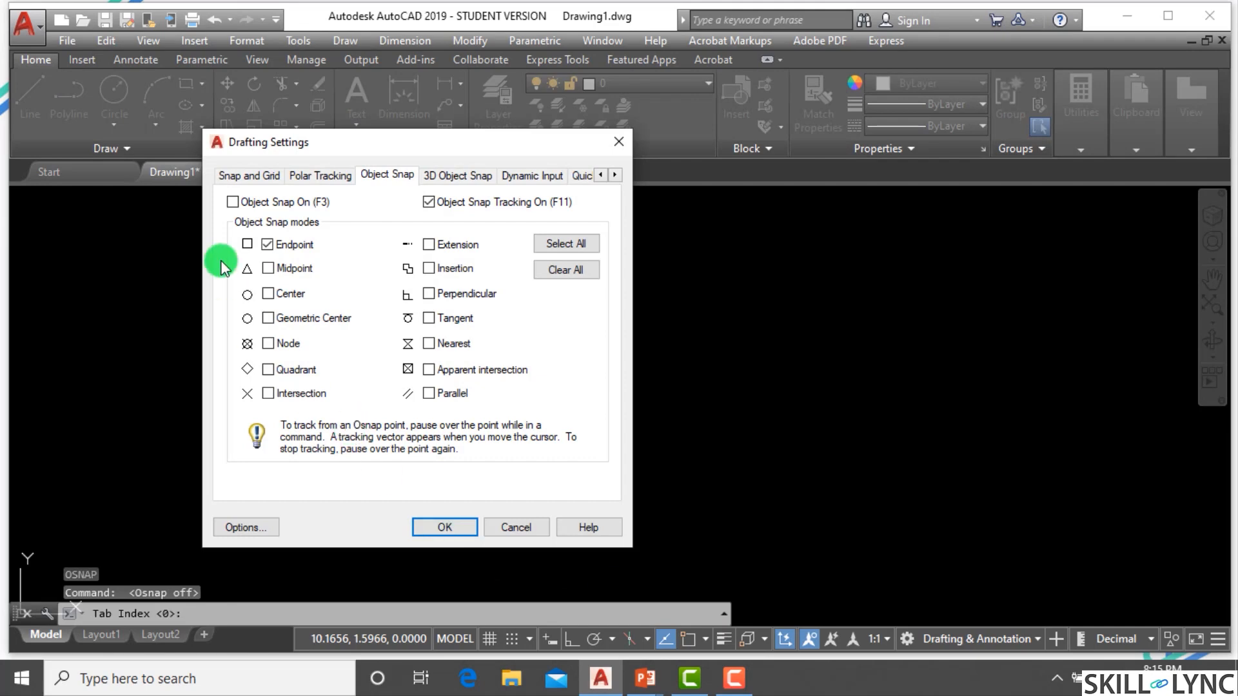
click(232, 202)
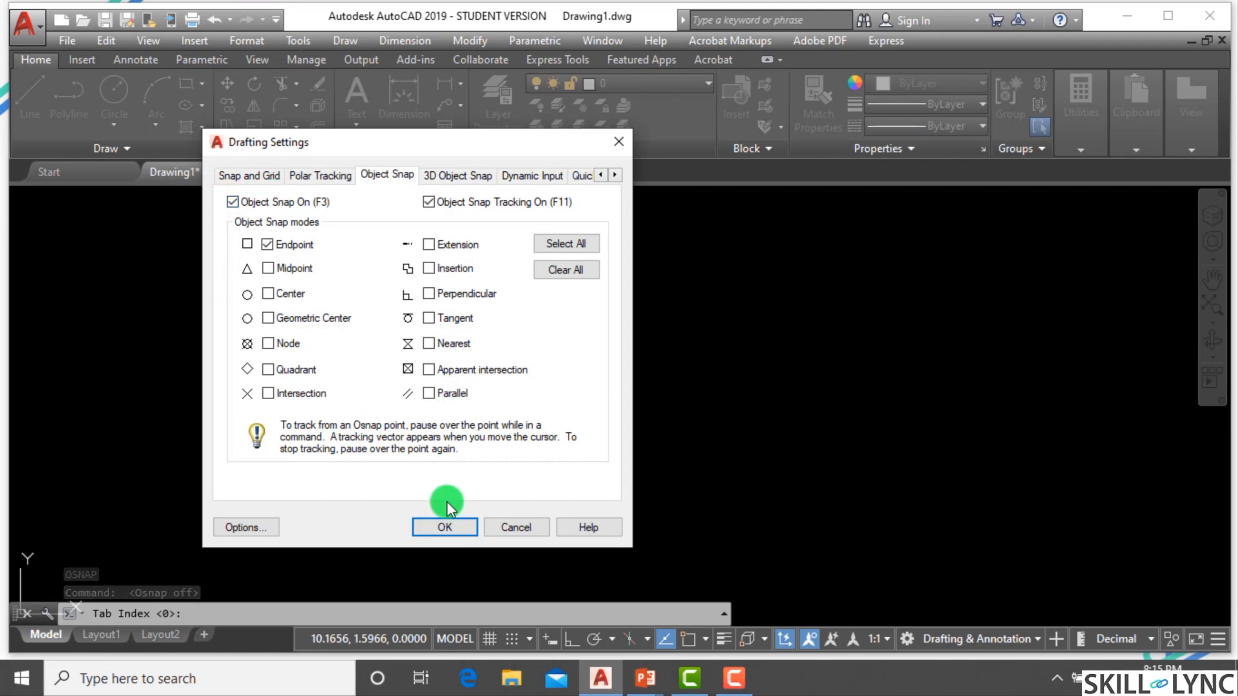
click(450, 524)
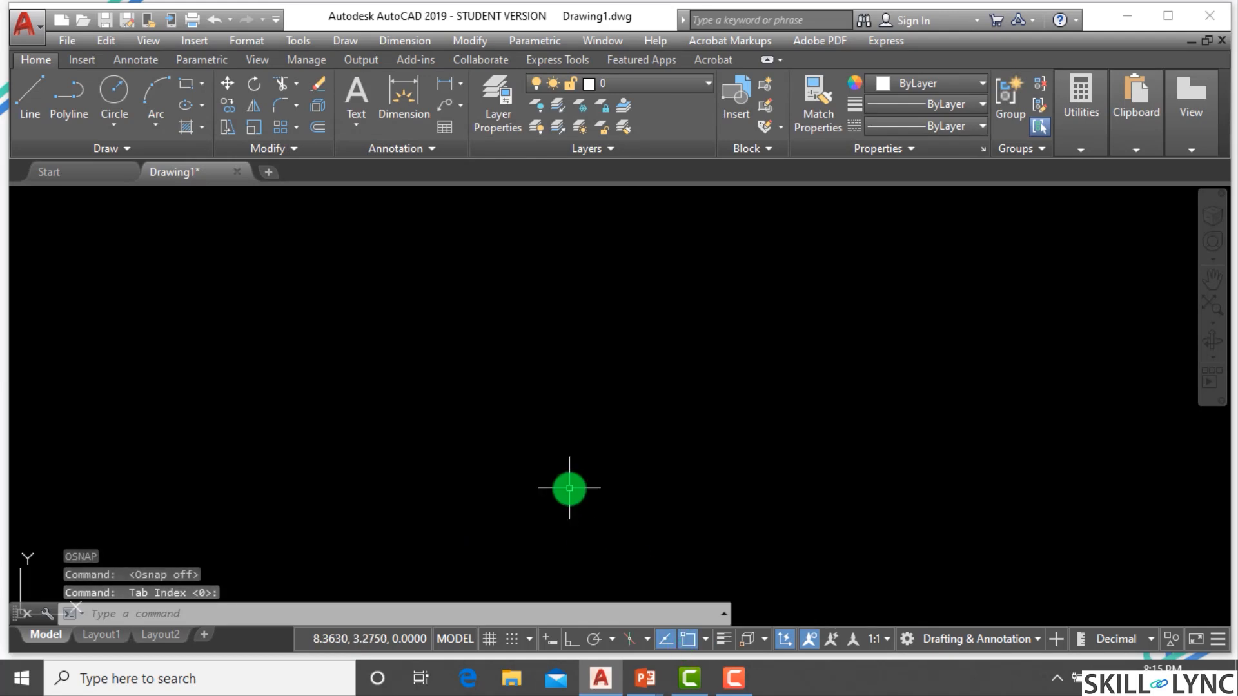
Toggle running object snap off and on several times.
key(XF86AudioRaiseVolume)
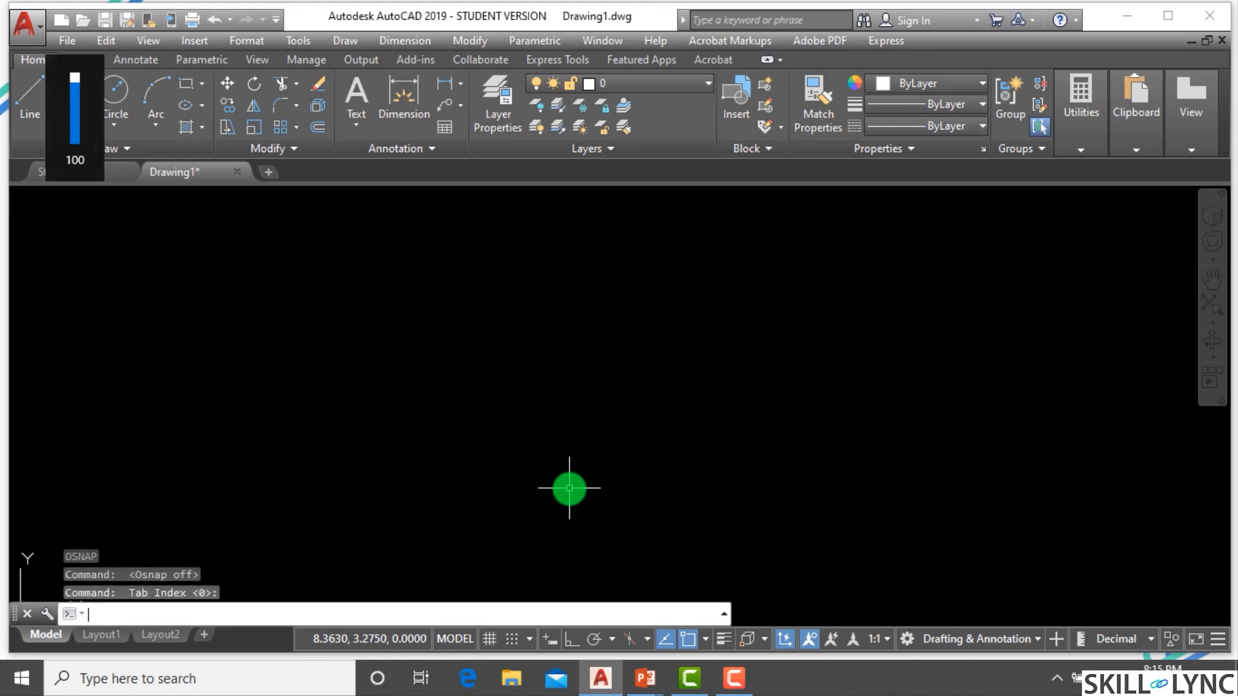
key(Escape)
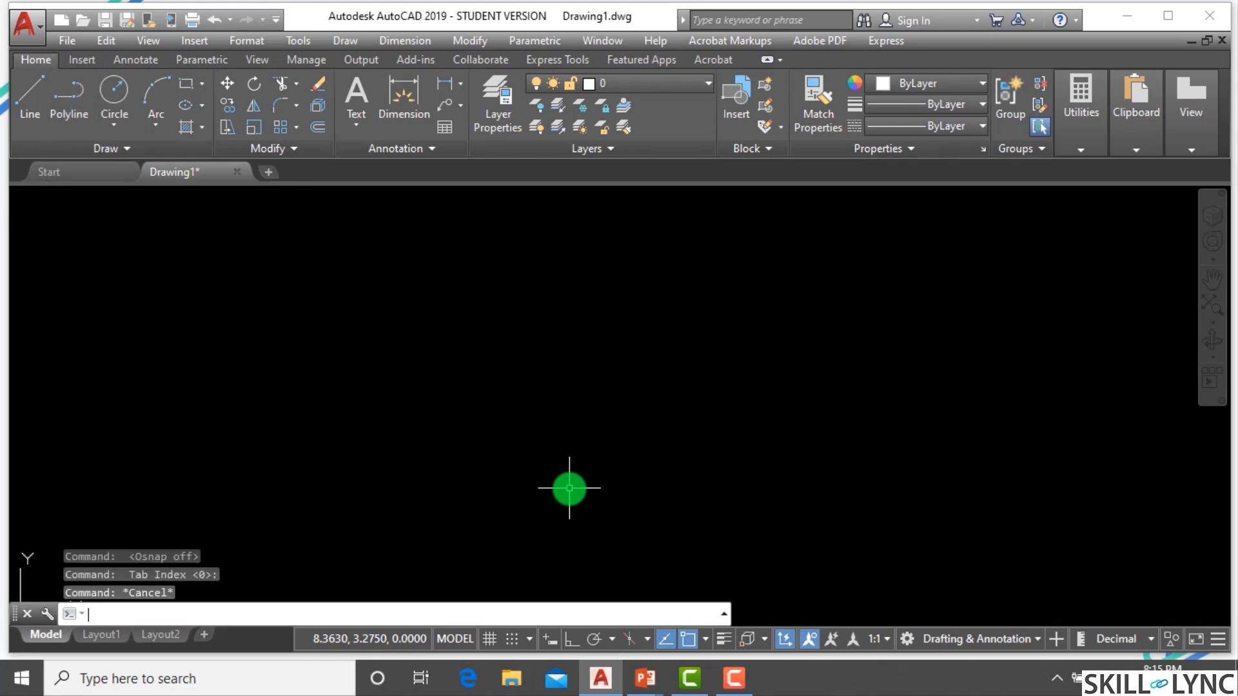
key(F3)
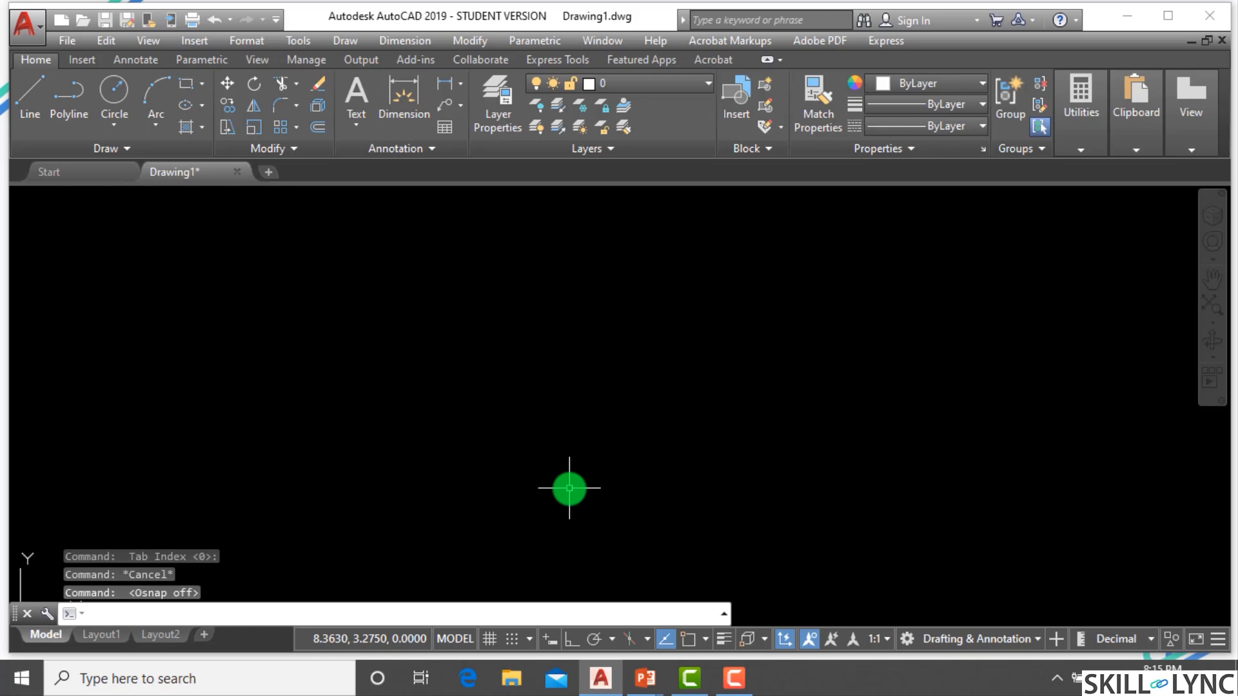
key(F3)
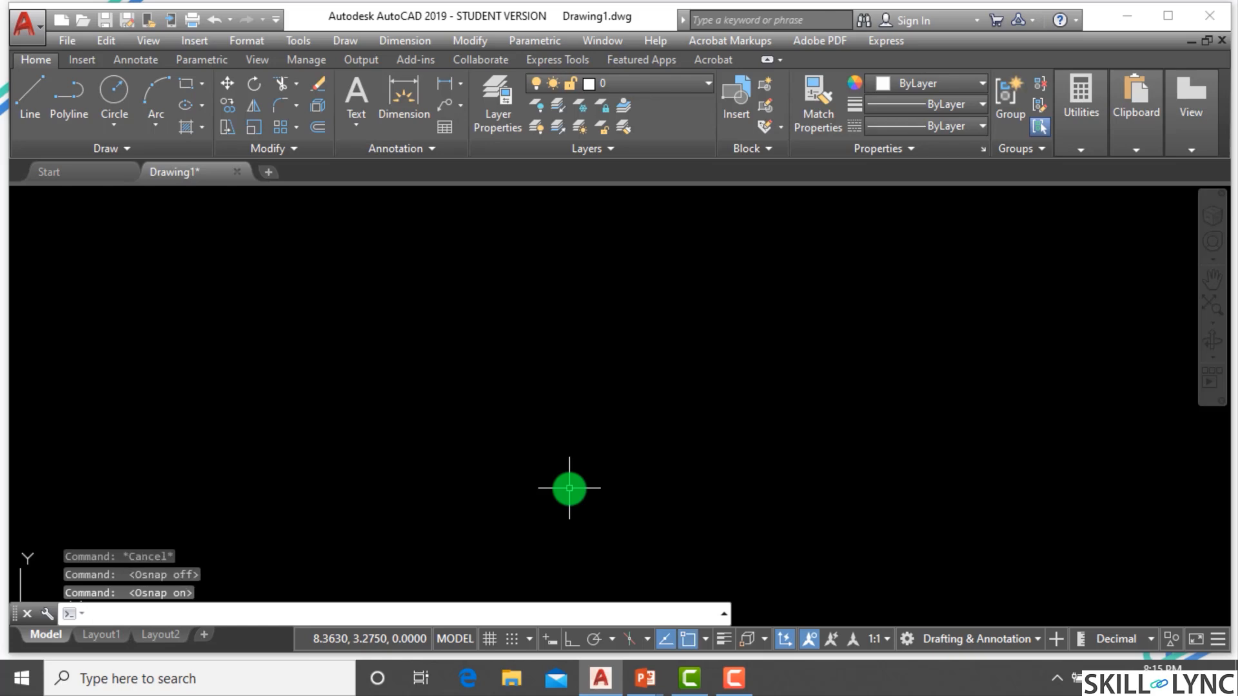
key(F3)
key(F3)
key(F3)
key(F3)
key(F3)
key(F3)
key(F3)
key(F3)
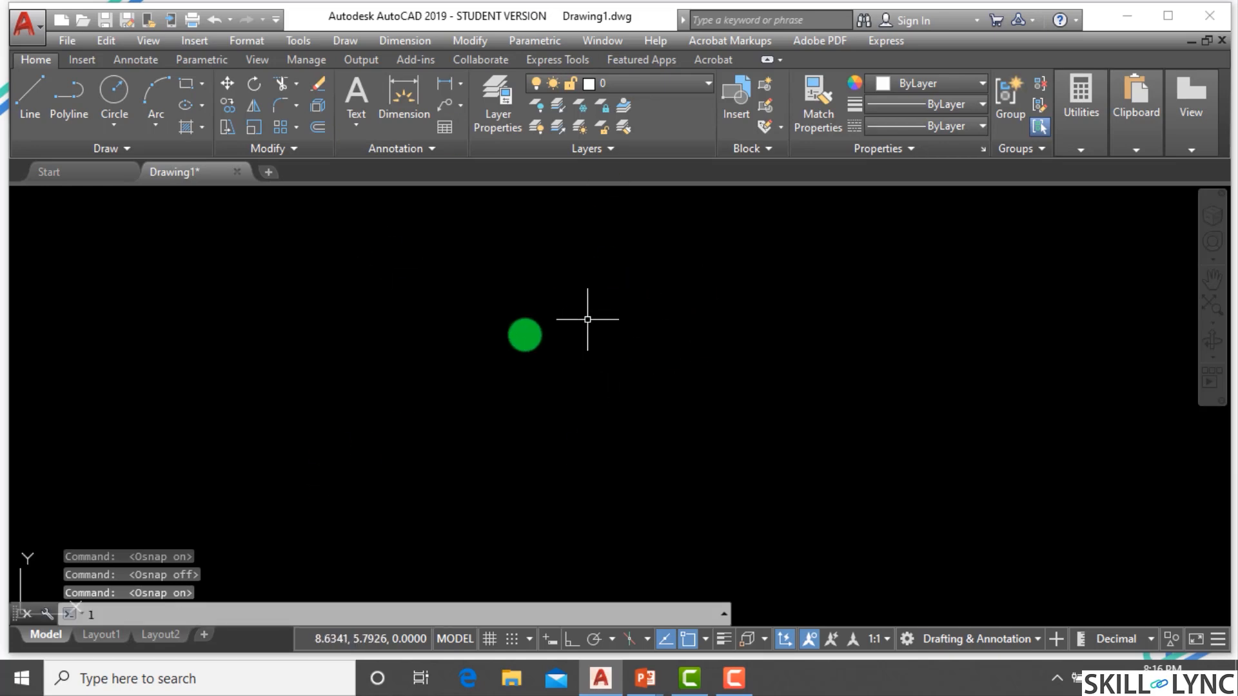
Draw a single slanted line rising to the right with the Line command.
text(l)
key(Return)
click(337, 439)
click(617, 345)
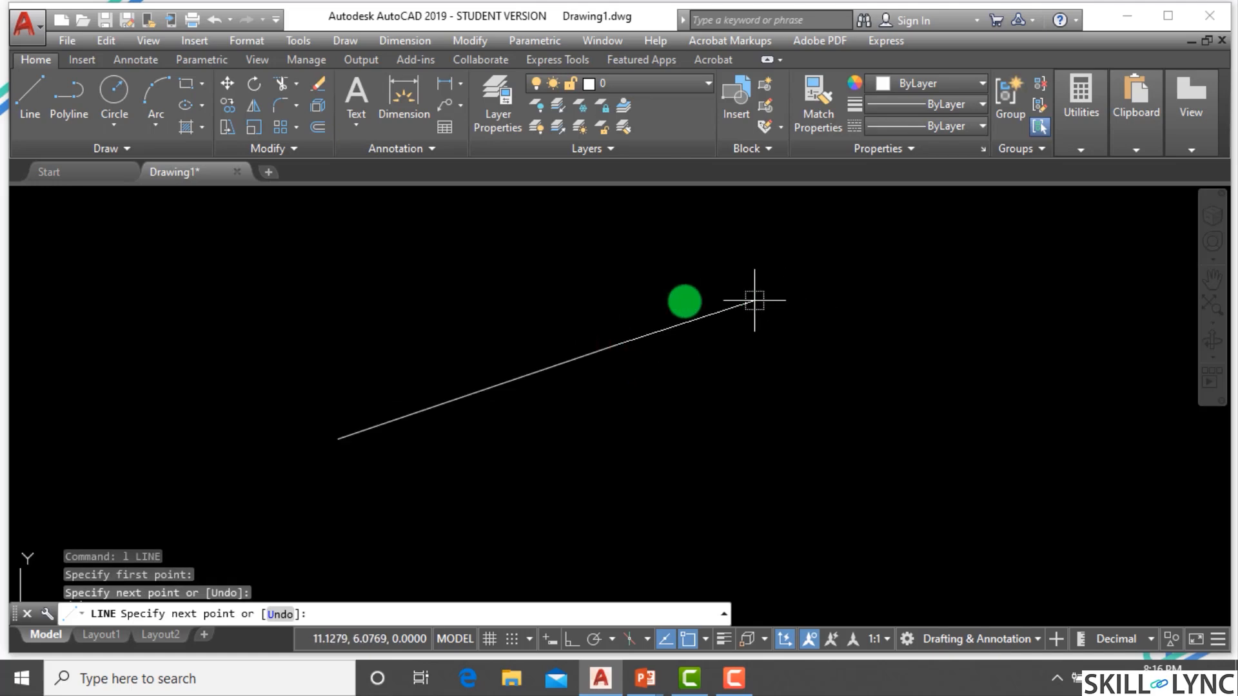
key(Escape)
key(Escape)
Draw a roughly square rectangle to the right of the line with the Rectangle command.
key(Escape)
scroll(678, 322, down, 2)
scroll(718, 324, up, 2)
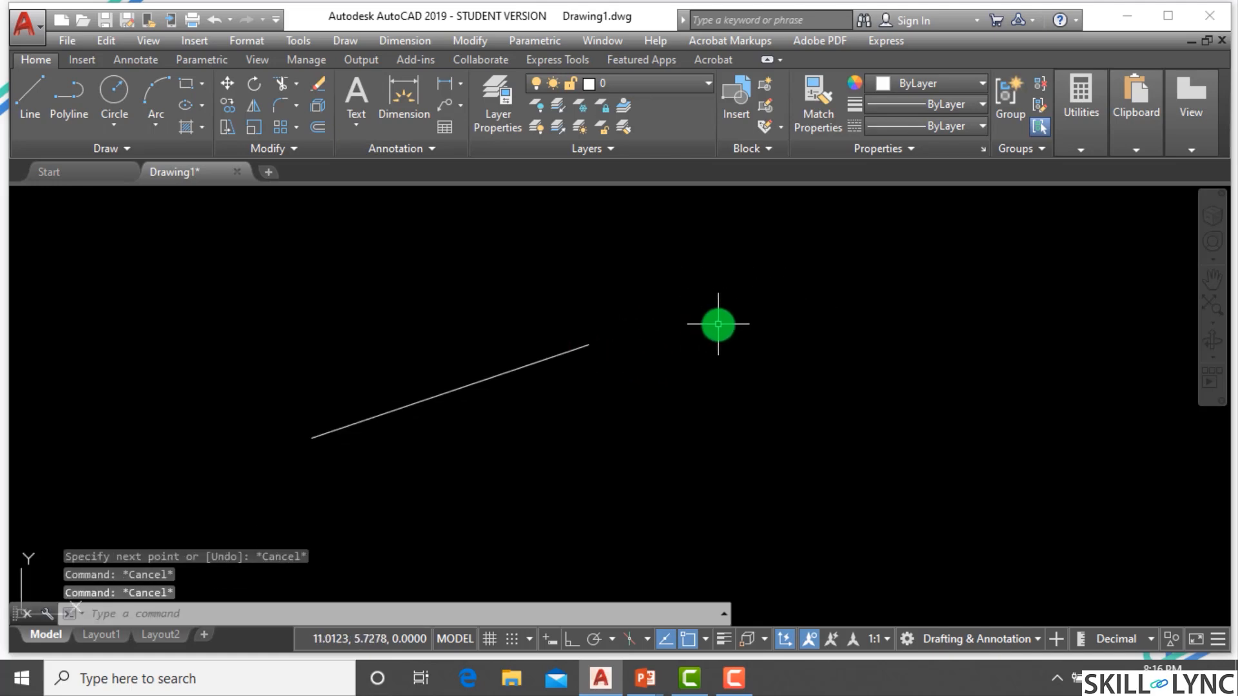
key(Escape)
text(p)
key(Escape)
text(re)
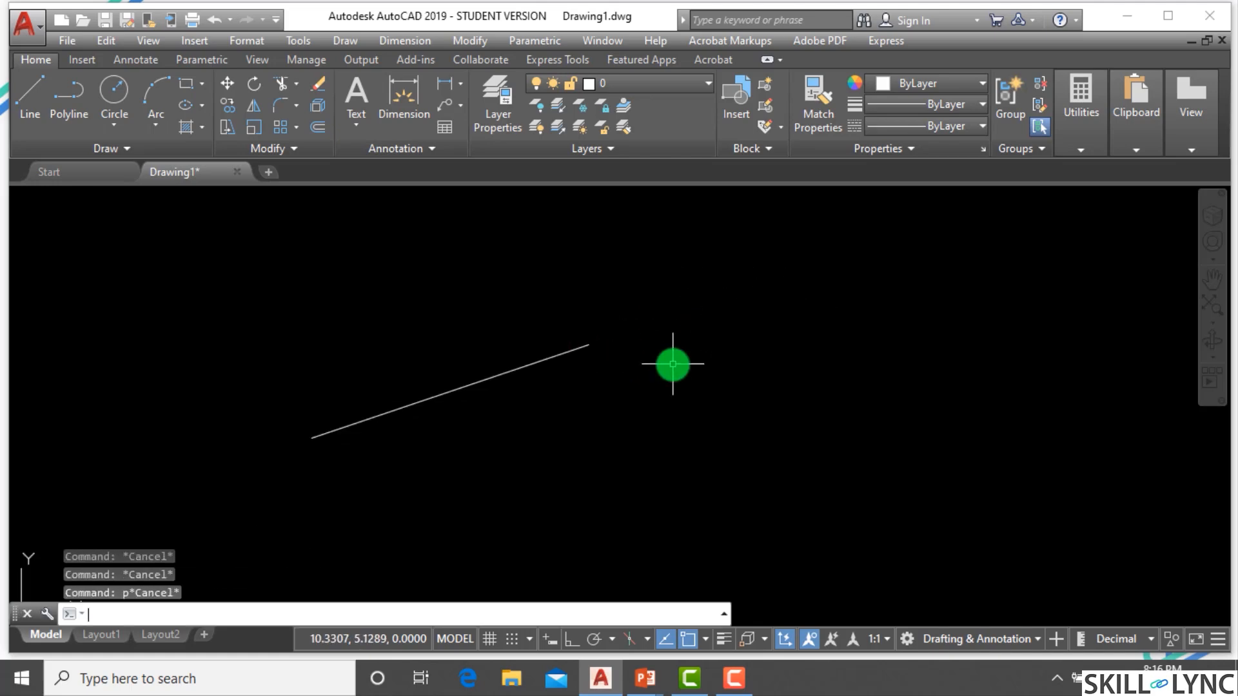
text(c)
key(Return)
click(729, 495)
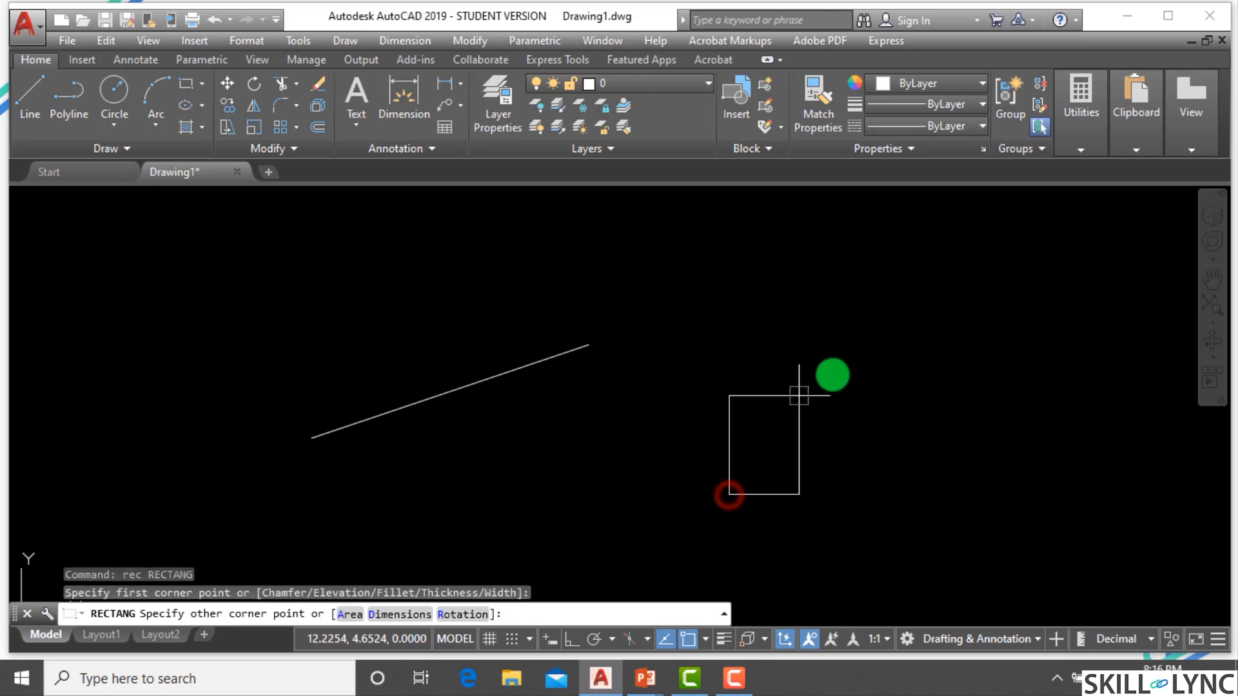
click(856, 360)
key(Escape)
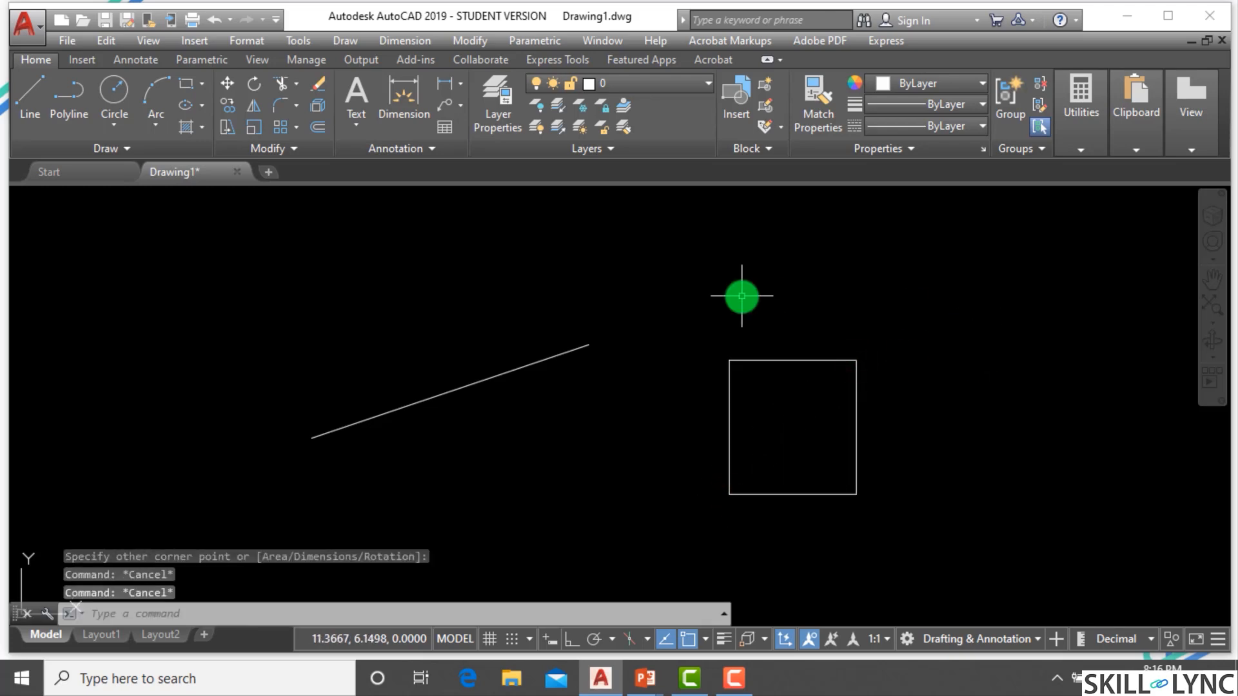
text(pol)
key(Return)
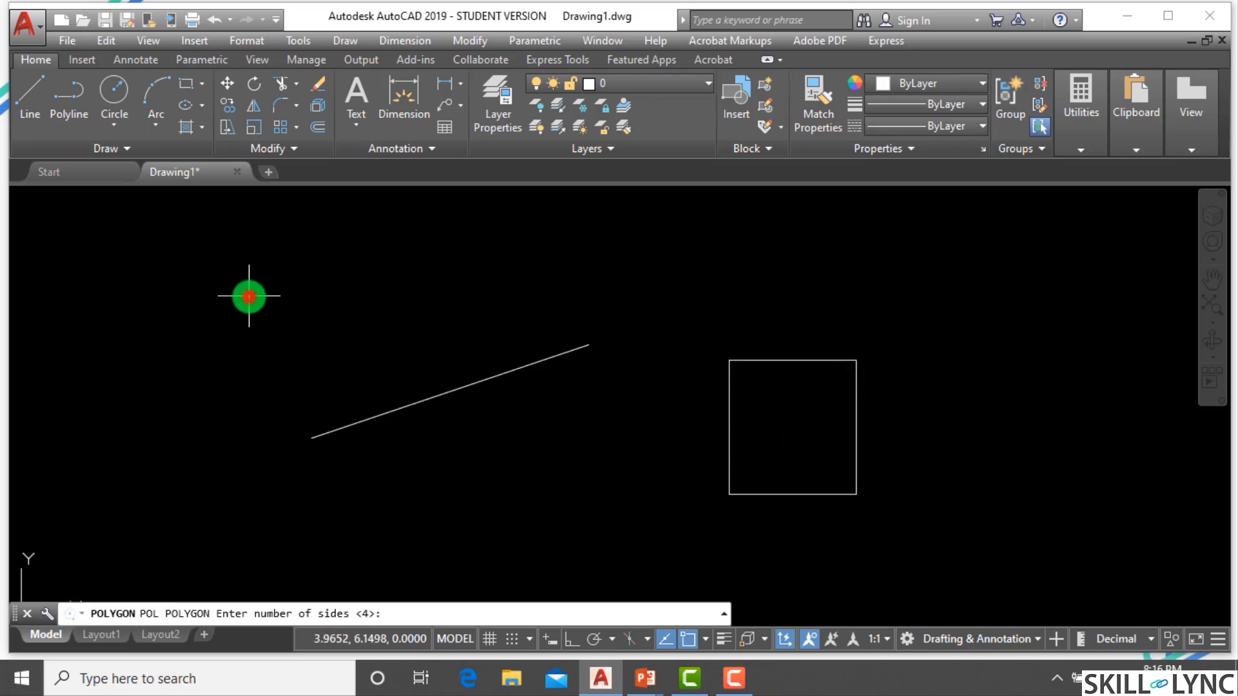
key(Return)
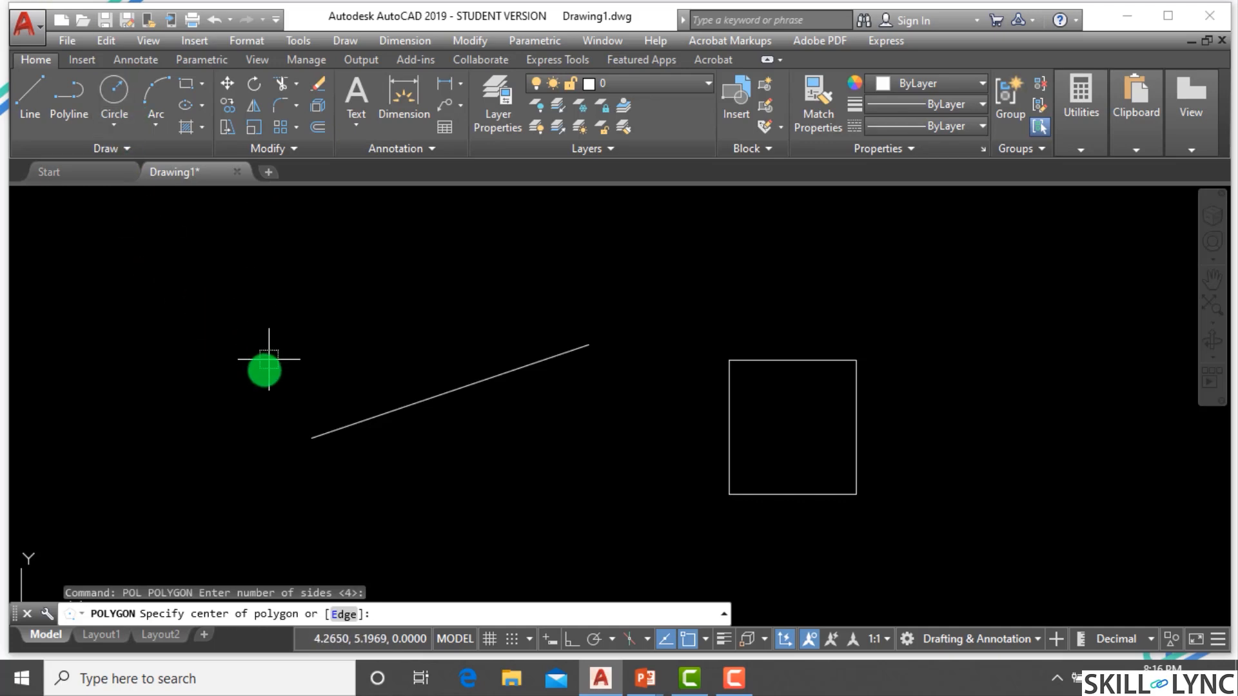
click(267, 361)
key(Return)
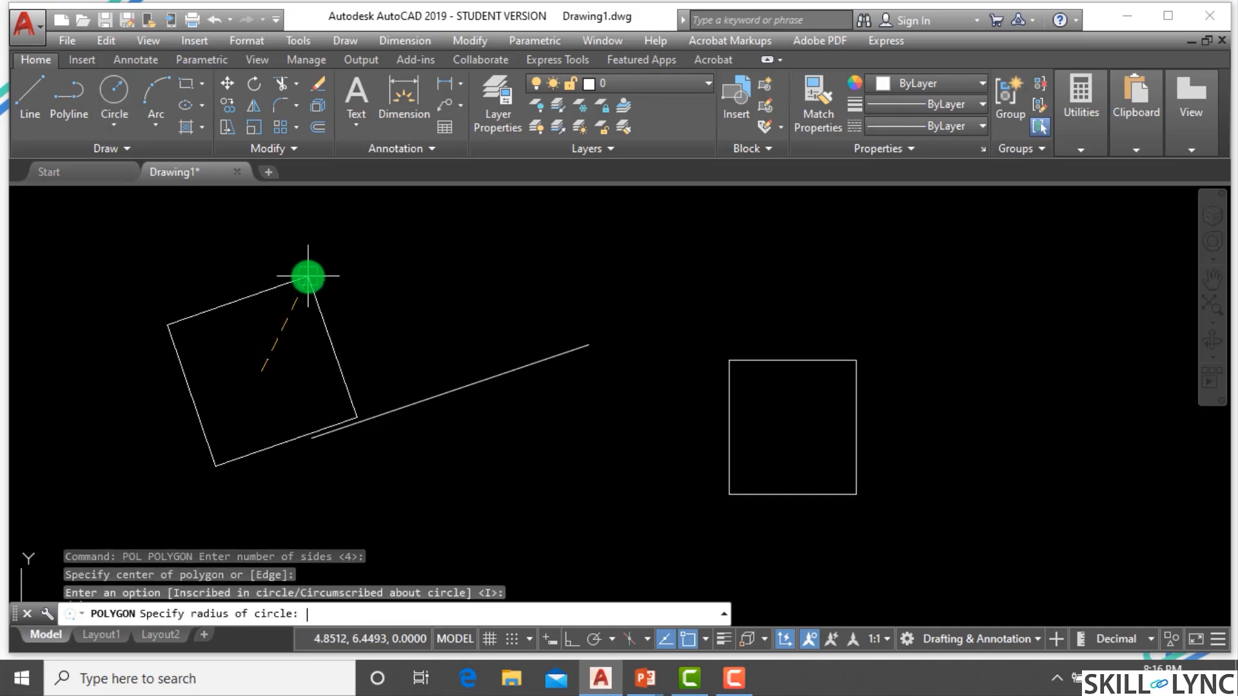
key(Escape)
Draw a six-sided polygon inscribed in a circle, centred to the left of the slanted line.
key(Return)
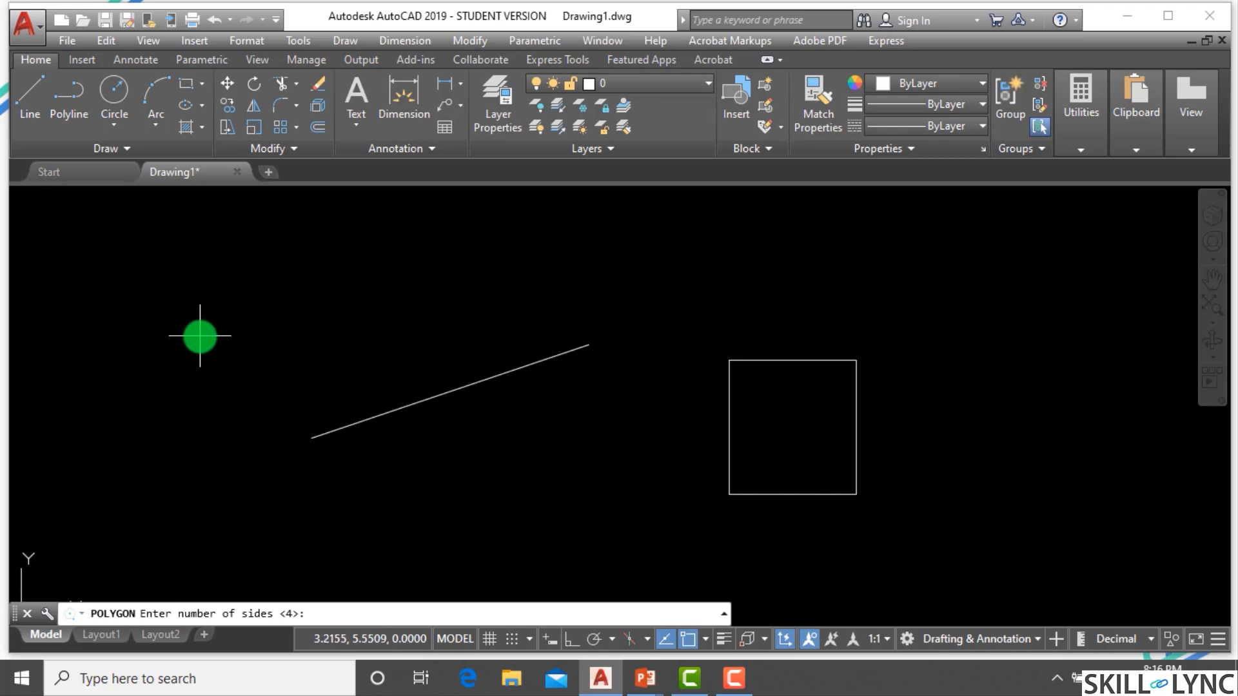
text(6)
key(Return)
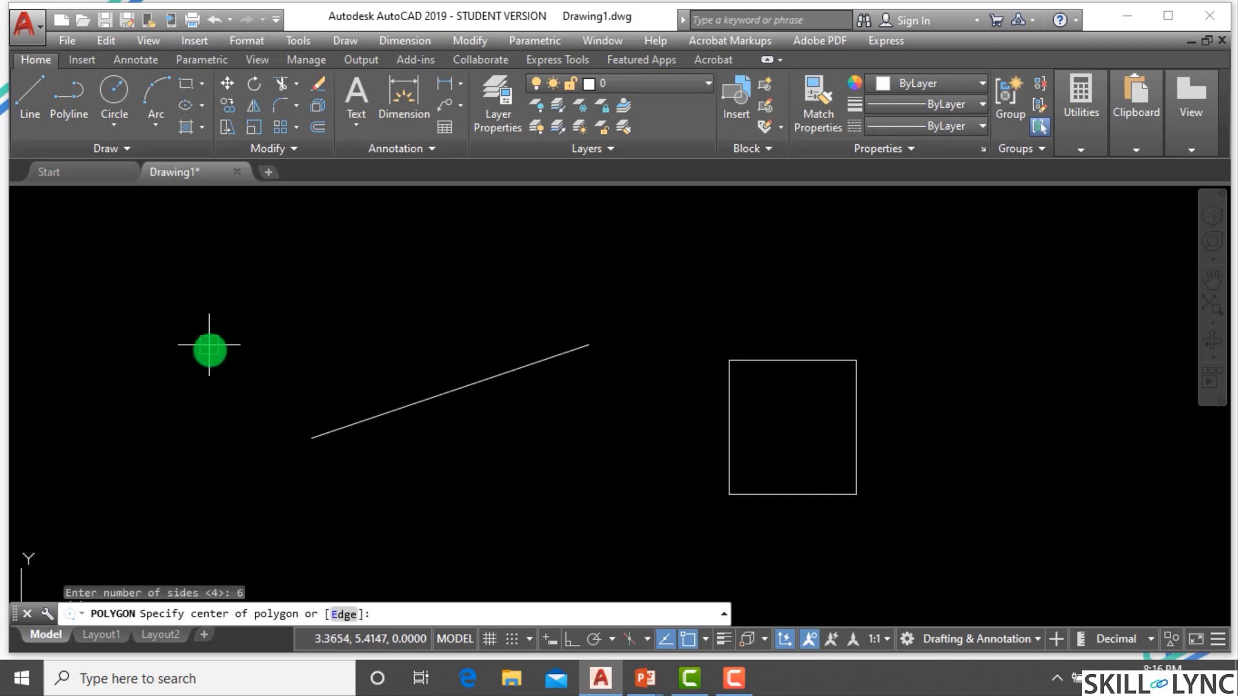
click(189, 381)
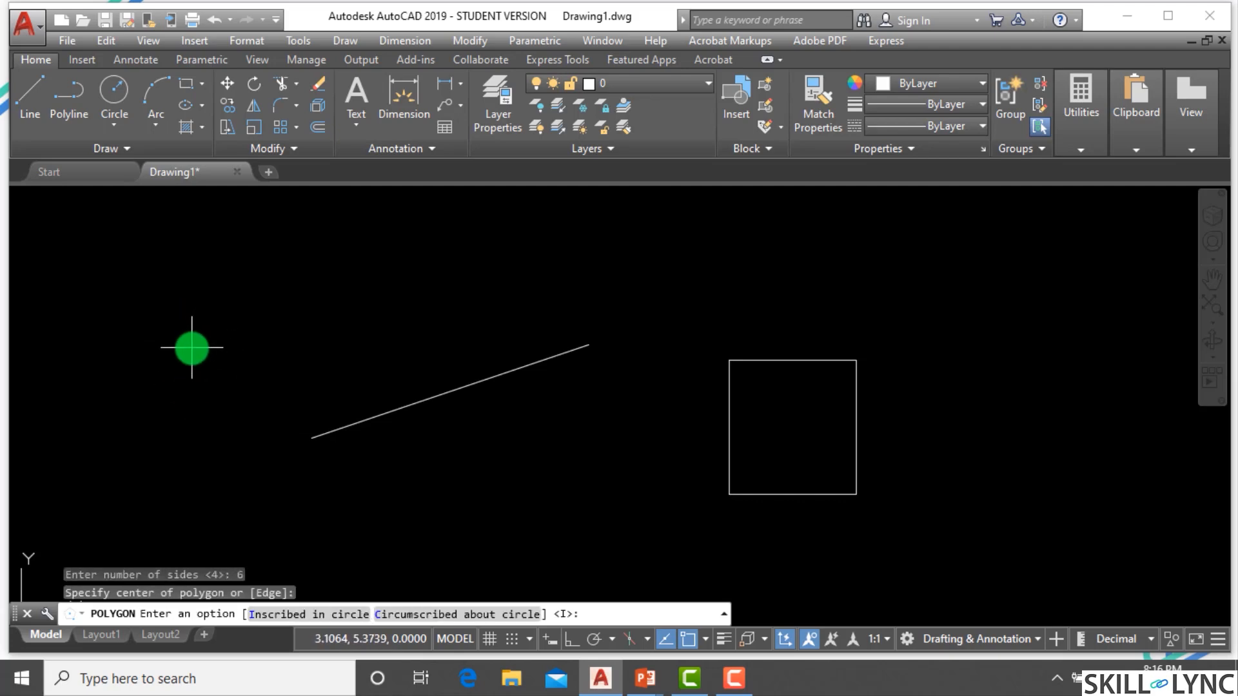
key(Return)
click(196, 296)
key(Escape)
key(Escape)
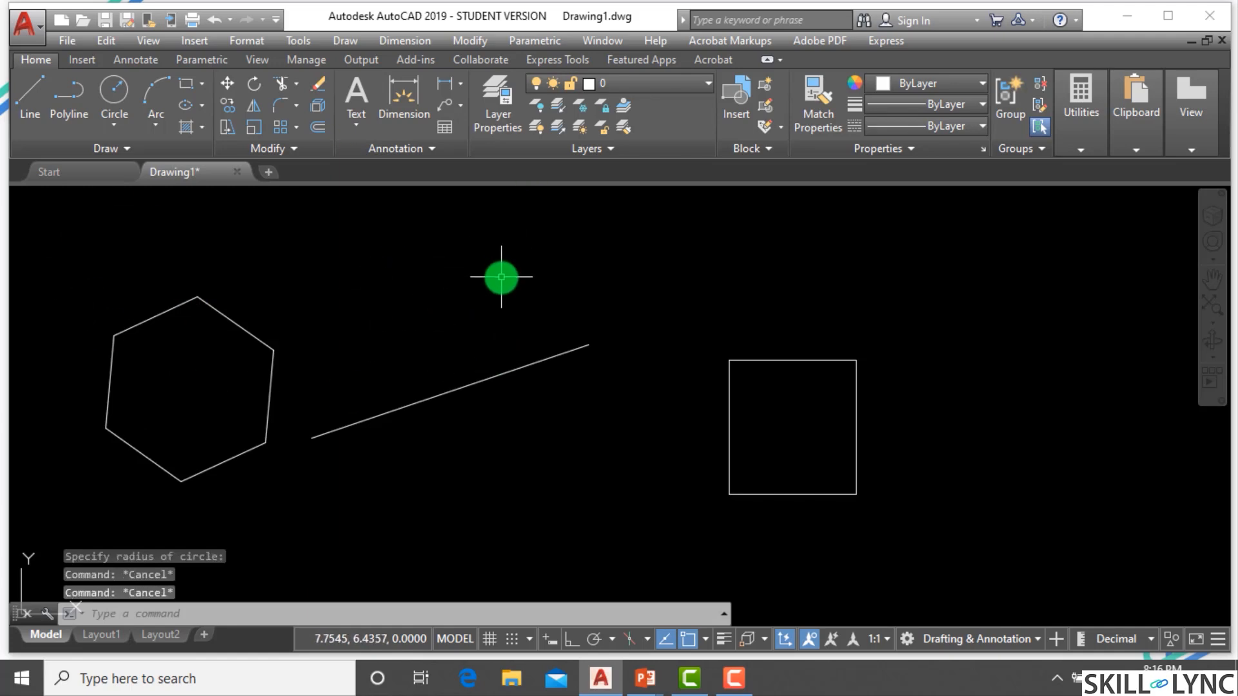
Draw a three-point arc above the slanted line with the Arc command.
text(a)
key(Return)
click(446, 276)
click(538, 253)
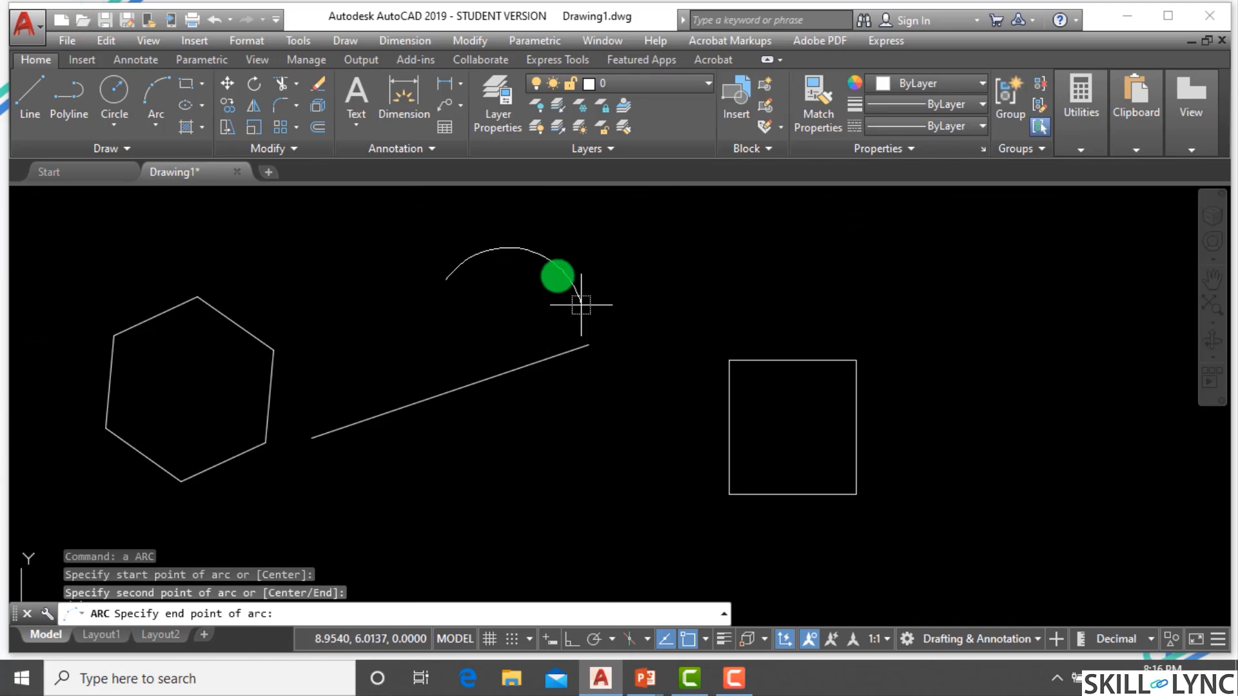
click(557, 263)
scroll(691, 279, down, 2)
scroll(838, 302, up, 2)
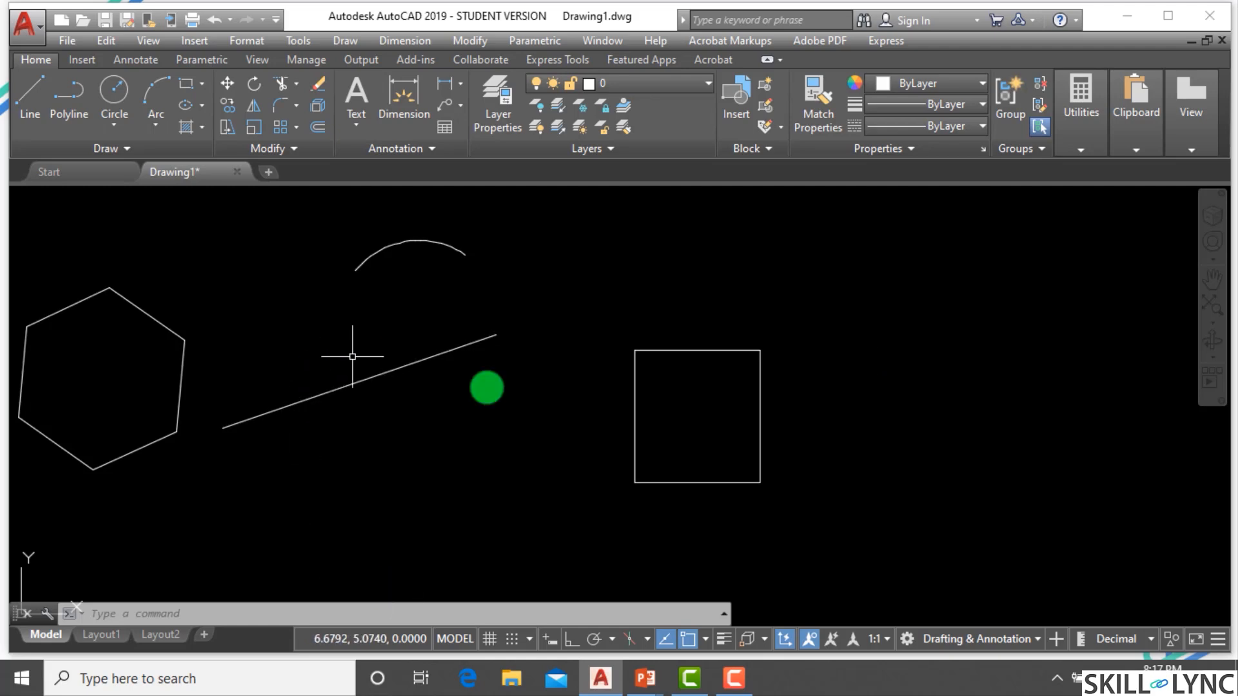
scroll(784, 463, down, 2)
scroll(835, 392, up, 2)
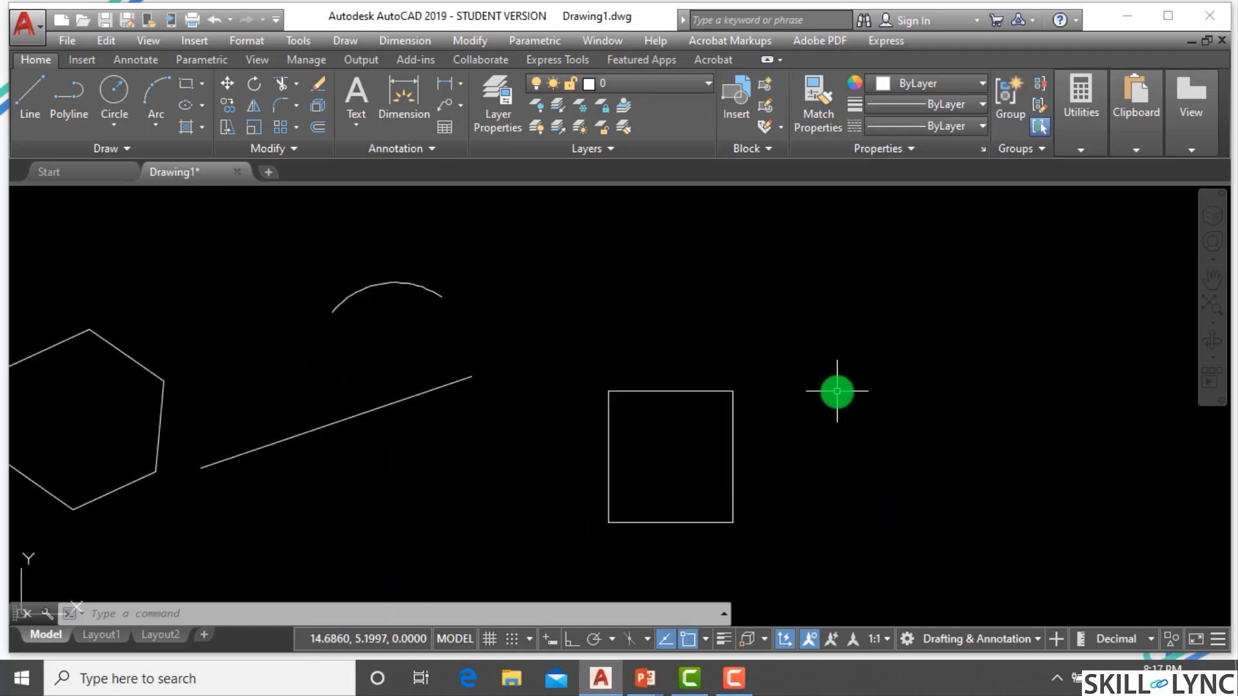
scroll(853, 394, down, 2)
scroll(787, 415, up, 2)
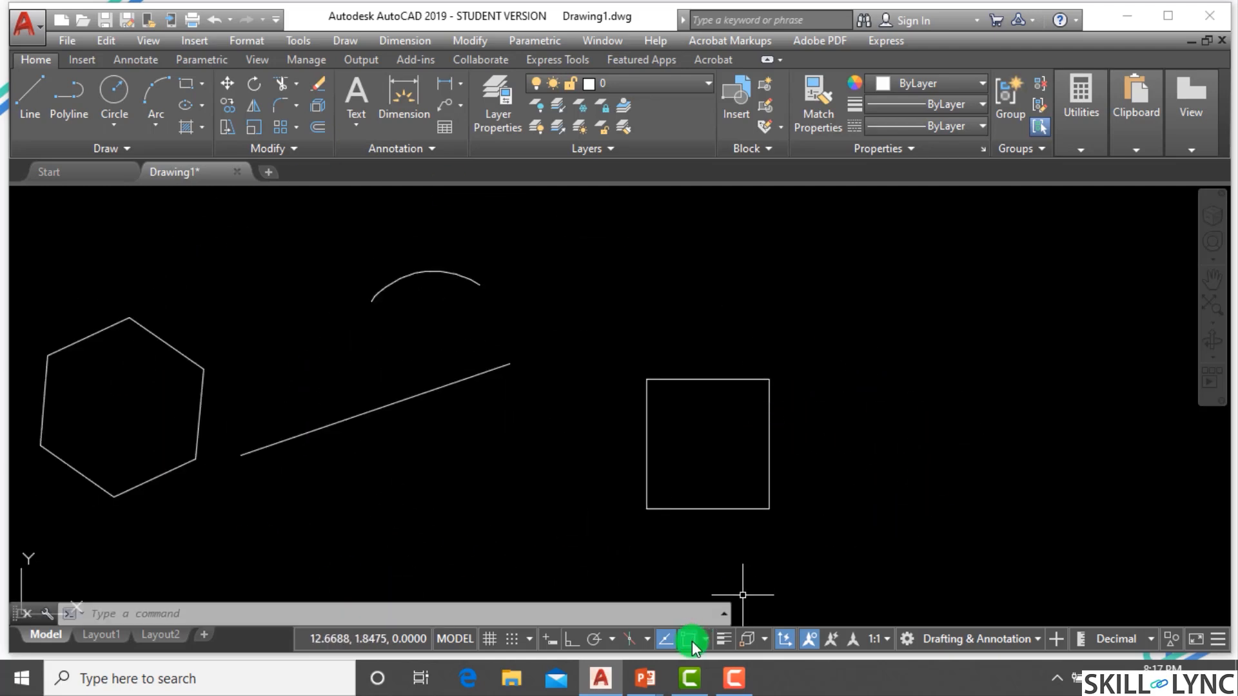
scroll(885, 419, down, 2)
scroll(670, 432, up, 2)
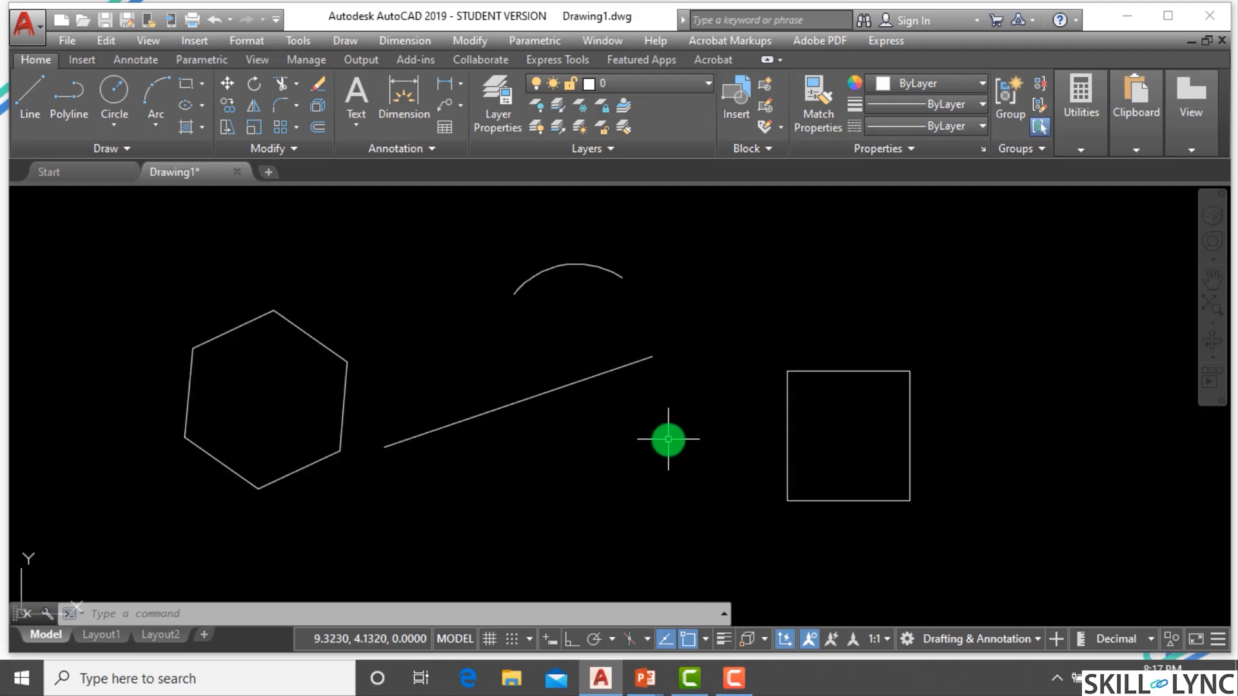
Start a line, enable Object Snap Tracking in the Drafting Settings, and switch running object snap back on.
key(Return)
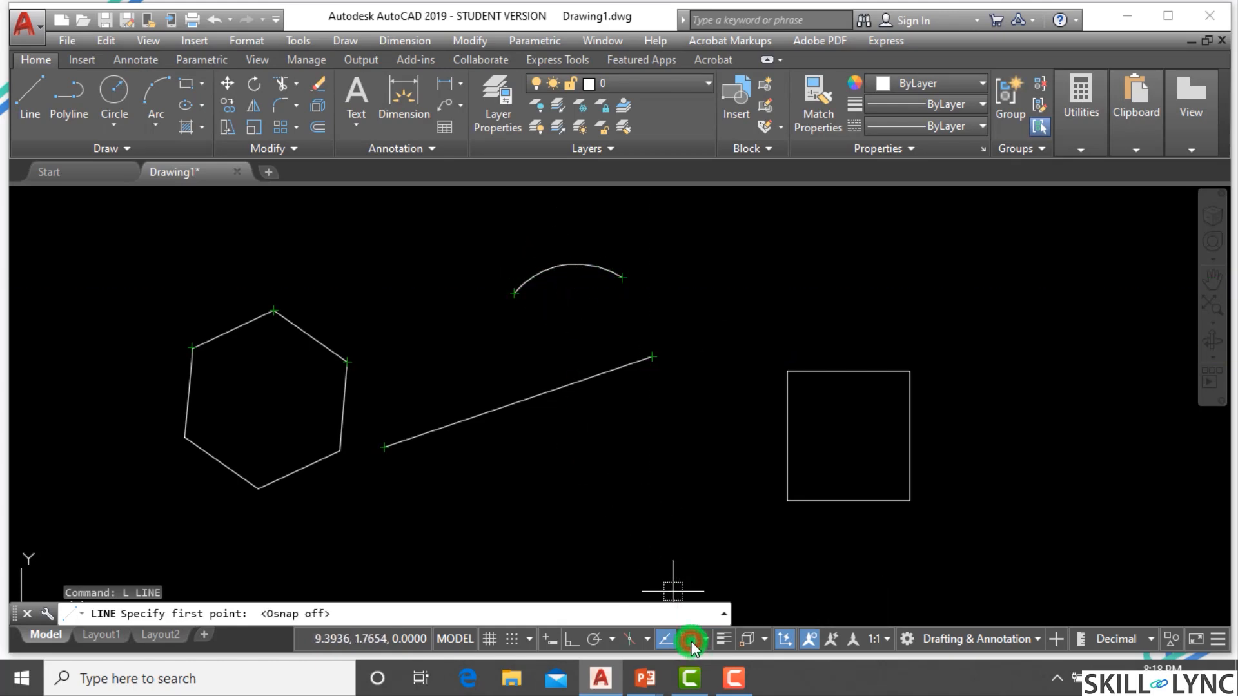
click(707, 640)
click(724, 611)
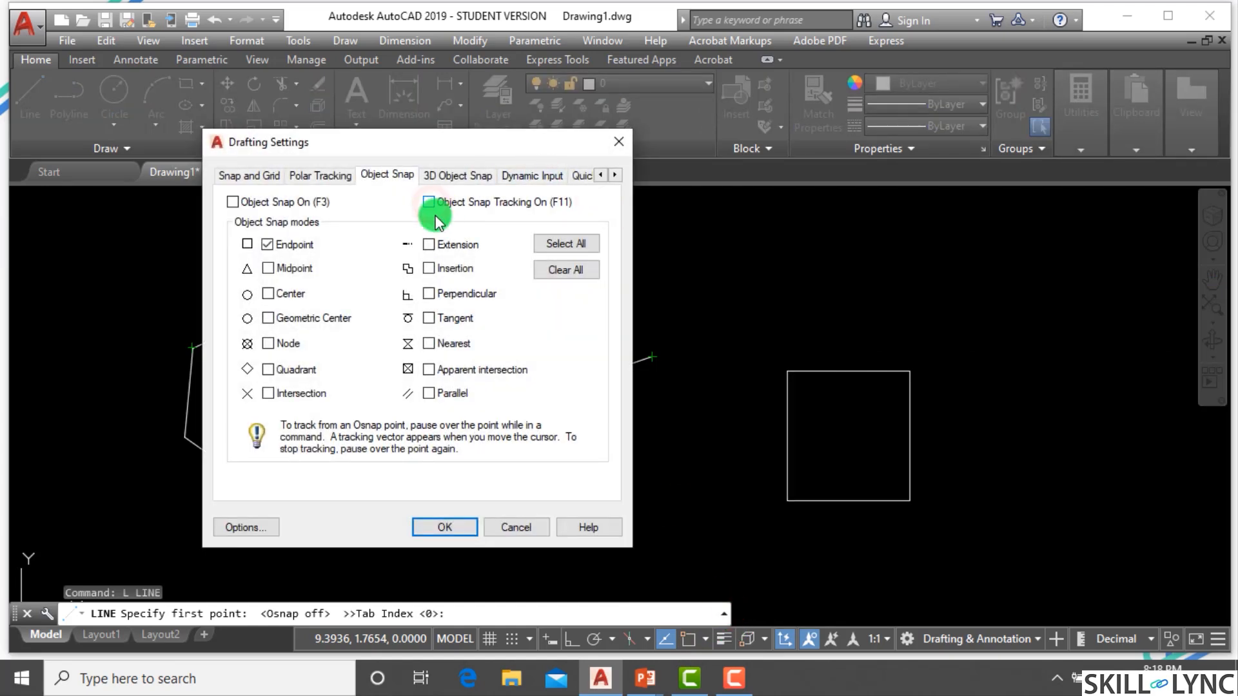
click(430, 203)
click(455, 529)
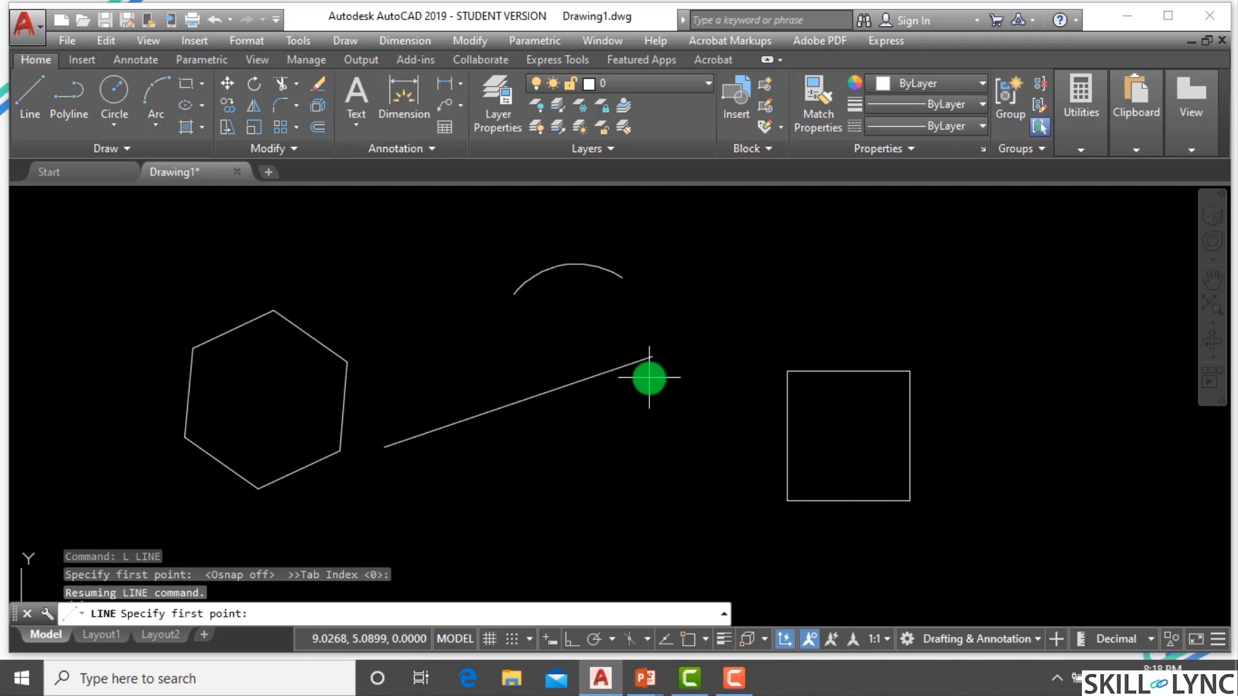
click(688, 641)
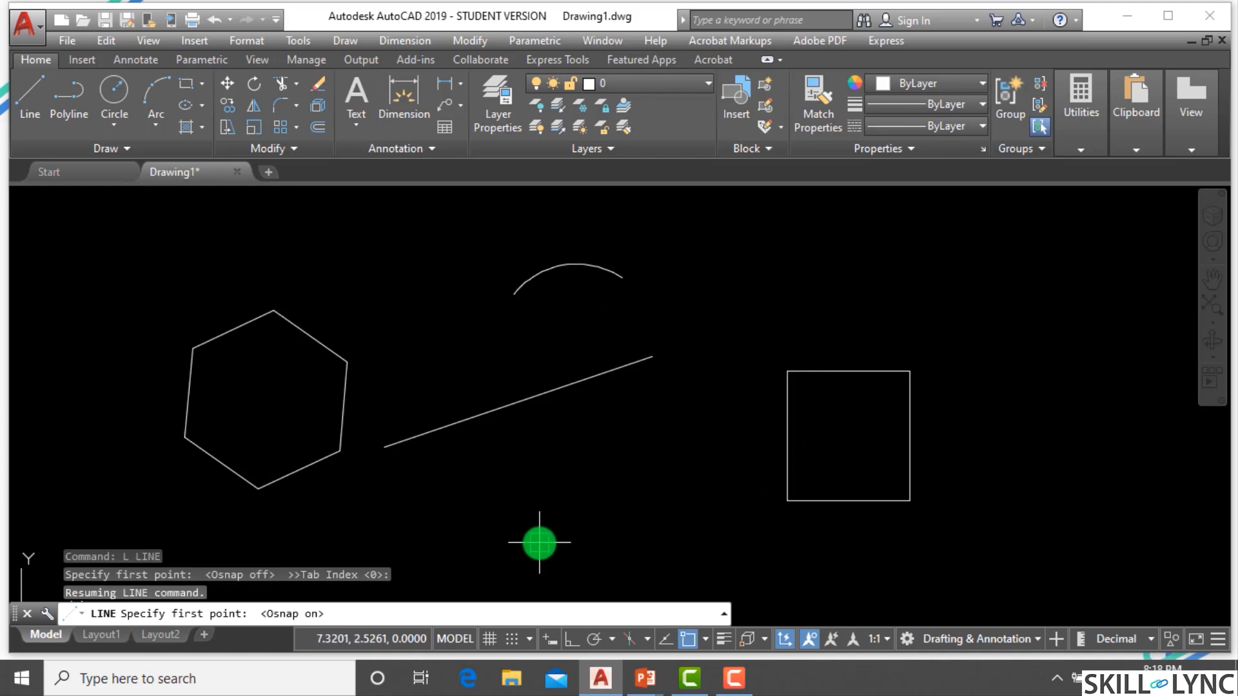
Draw a connected line chain snapping from the line's end to the arc's end and two hexagon vertices.
click(384, 446)
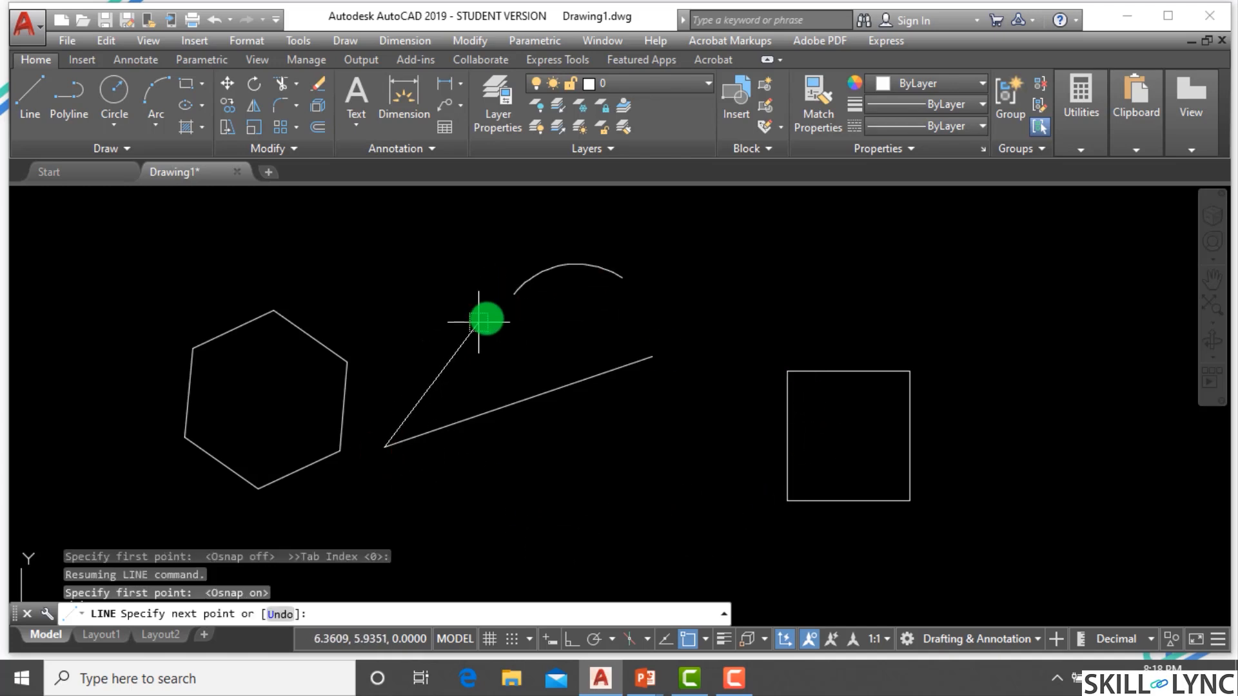
click(514, 295)
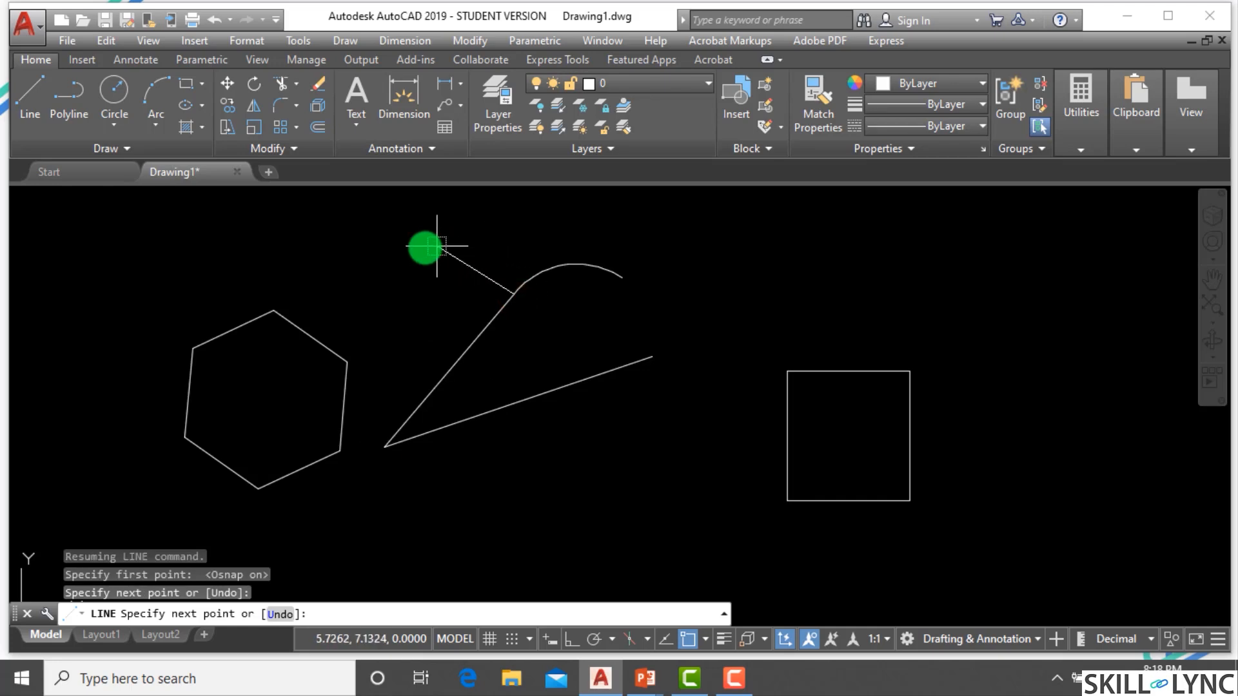
click(273, 310)
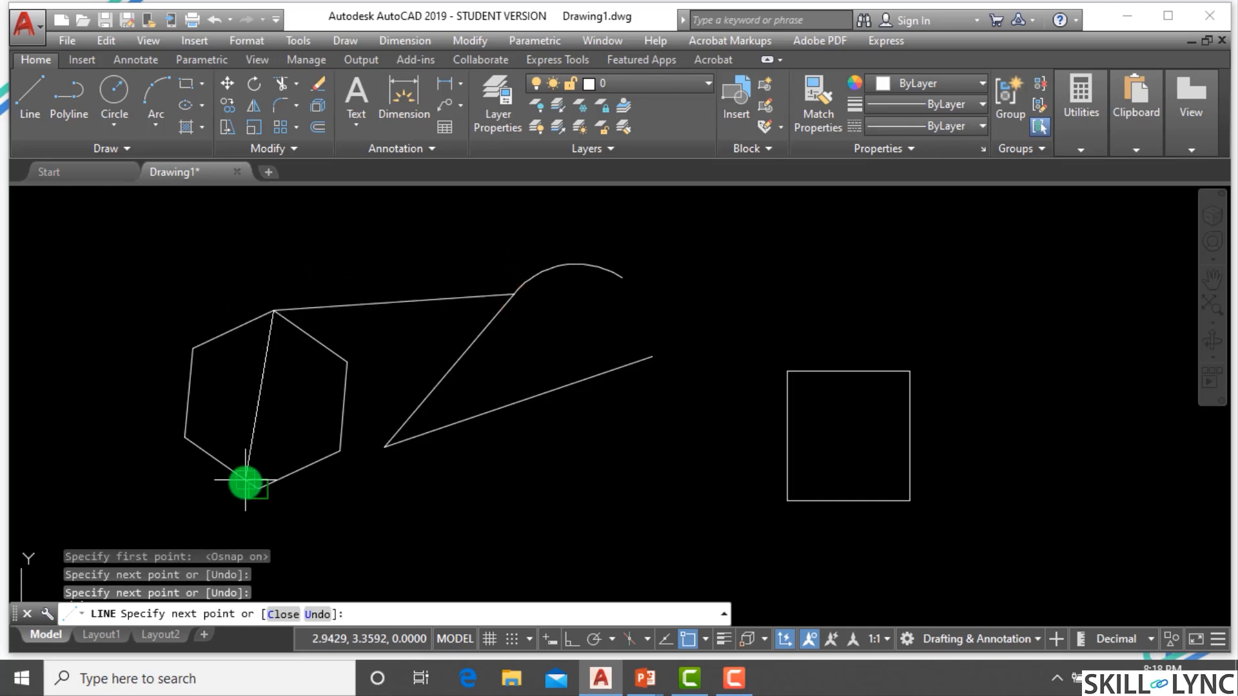
click(193, 348)
key(Escape)
key(Escape)
Select every object with a crossing window and erase them.
click(986, 539)
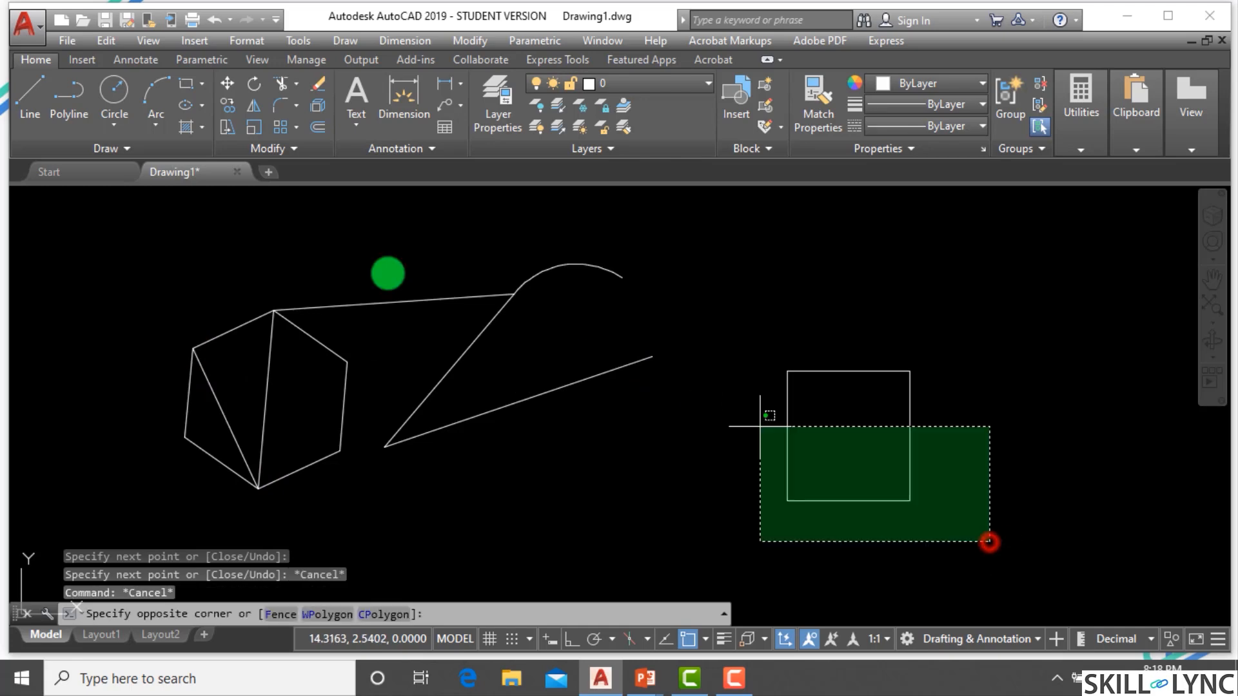
click(157, 267)
text(e)
key(Return)
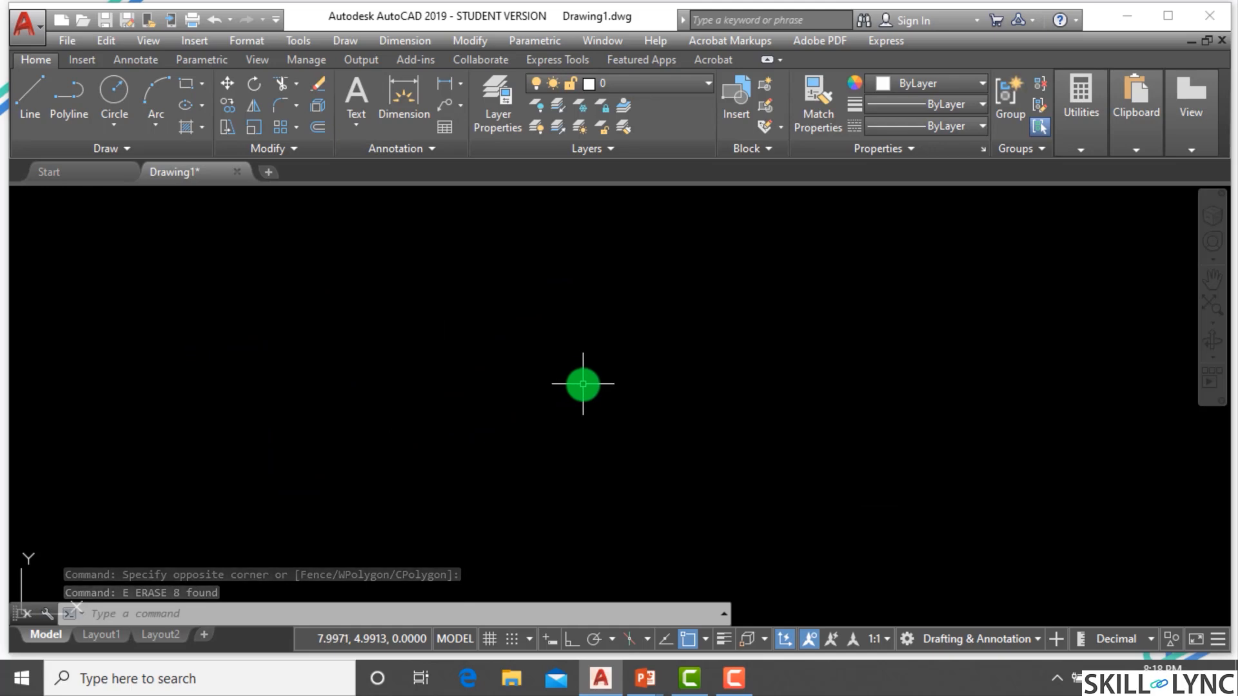
Draw a three-segment zigzag polyline across the drawing area with the Polyline command.
text(pl)
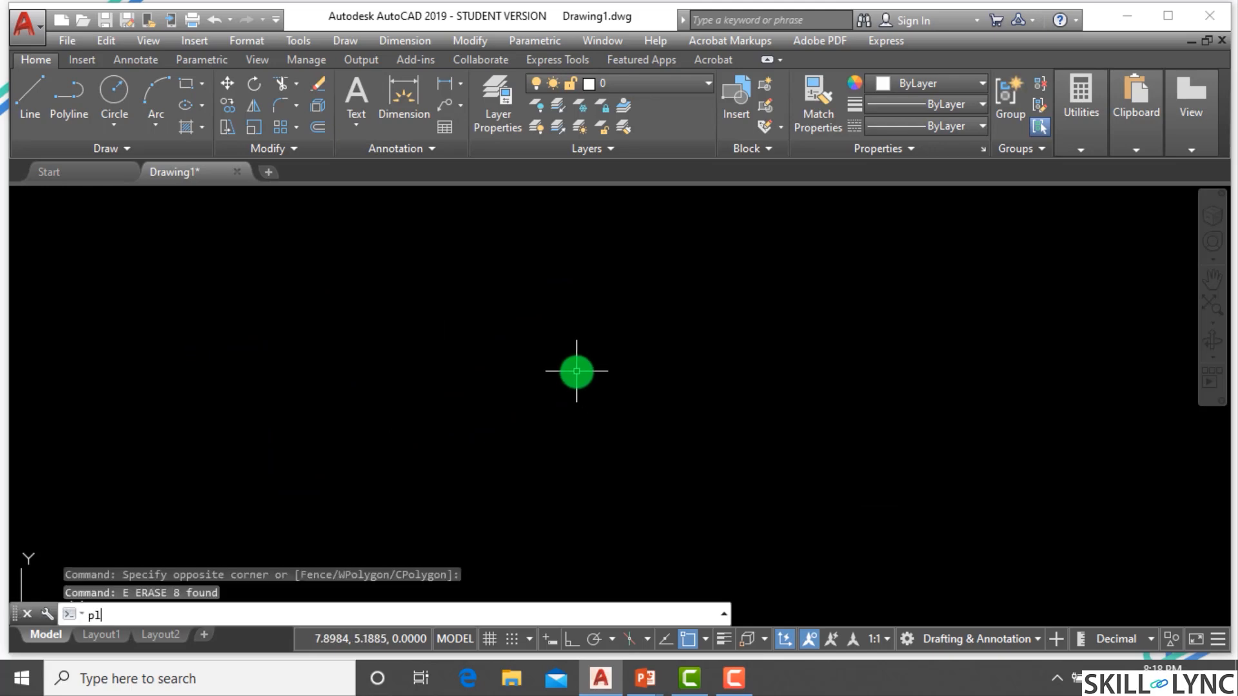
key(Return)
click(275, 284)
click(547, 492)
click(662, 394)
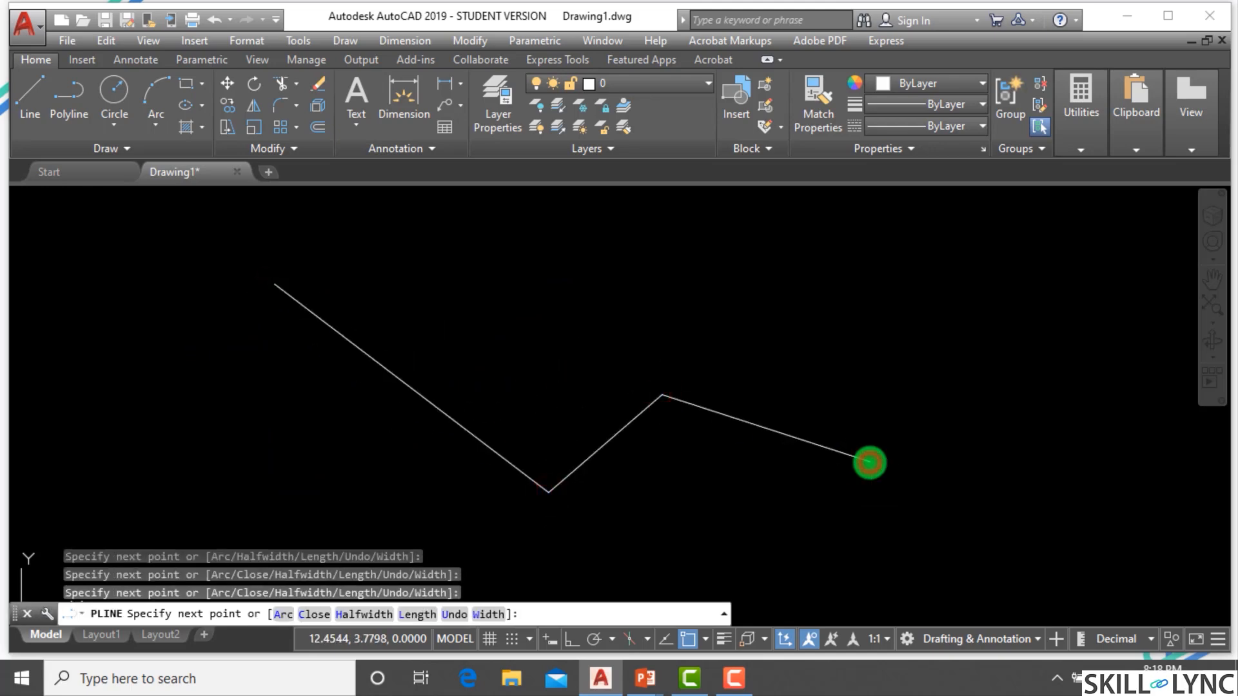
click(870, 461)
key(Escape)
Draw a line from the polyline's middle vertex to its start point, snapping to both ends.
text(l)
key(Return)
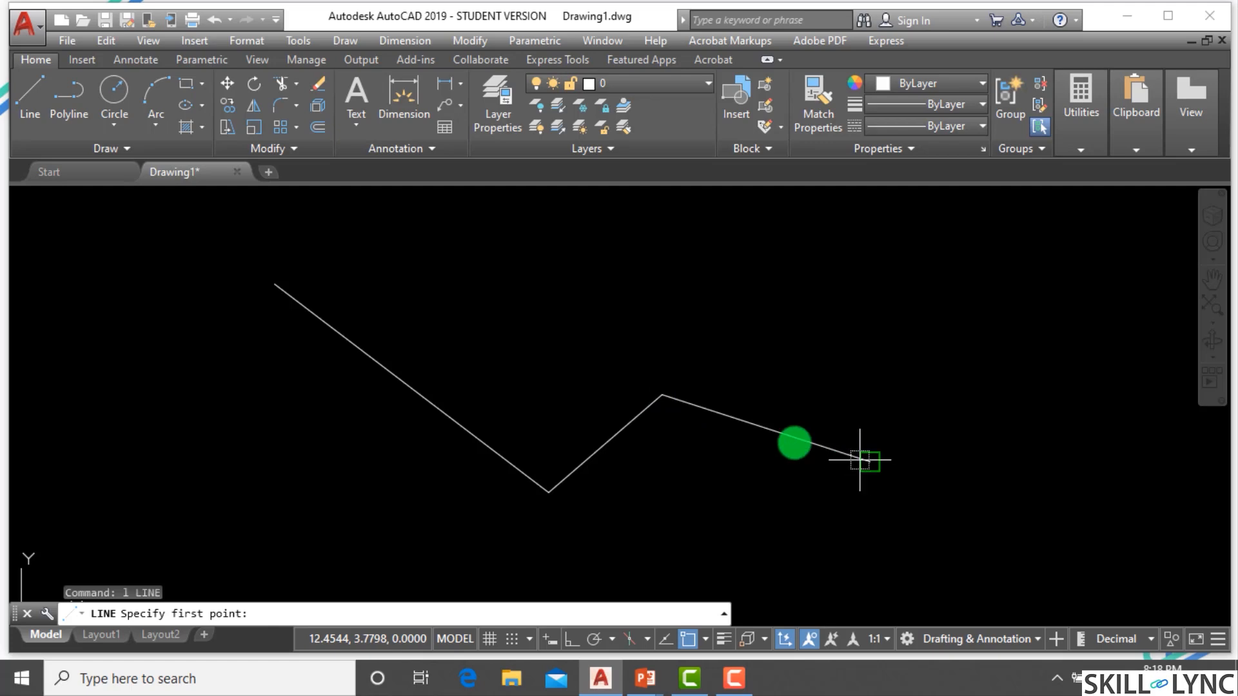
click(662, 395)
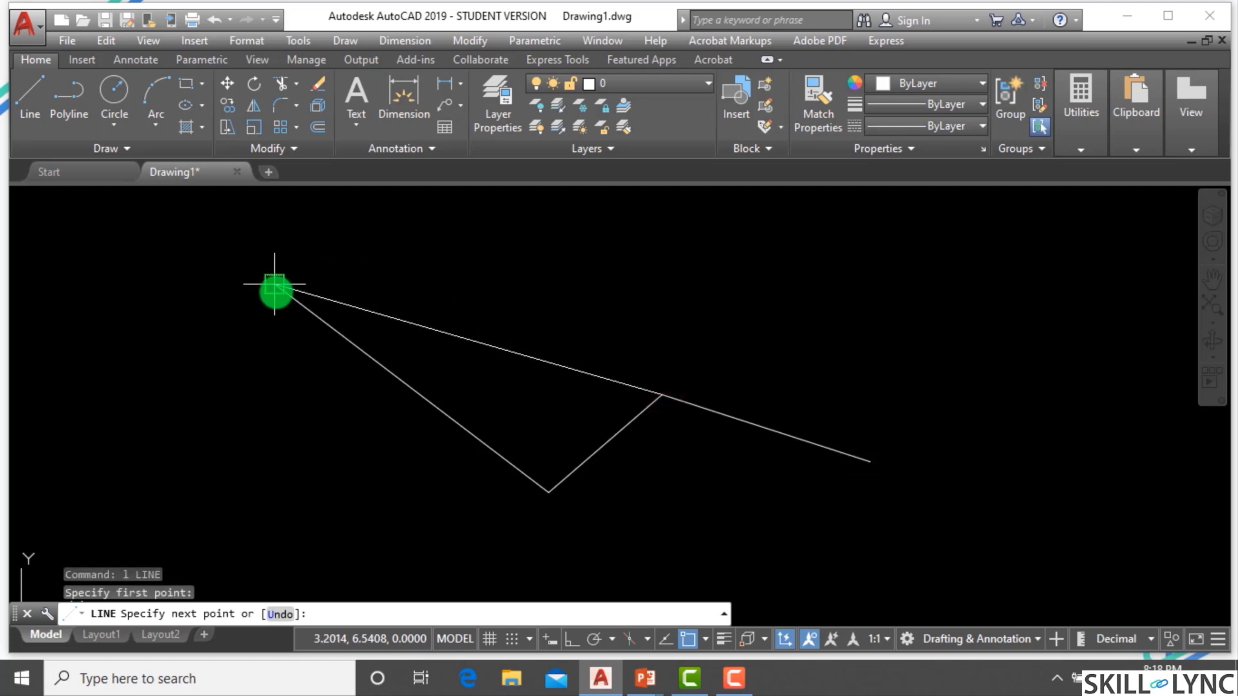
click(275, 285)
key(Escape)
key(Escape)
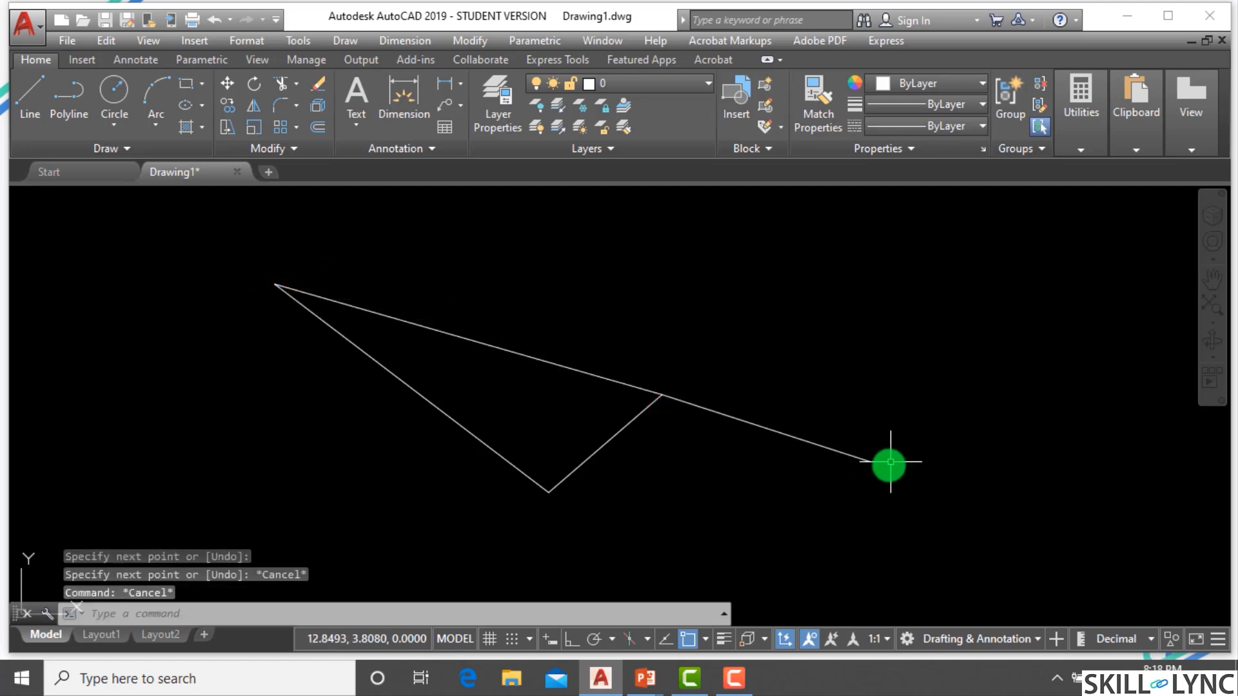
Select the polyline and line with a crossing window and erase them.
key(Escape)
click(906, 517)
click(231, 258)
text(e)
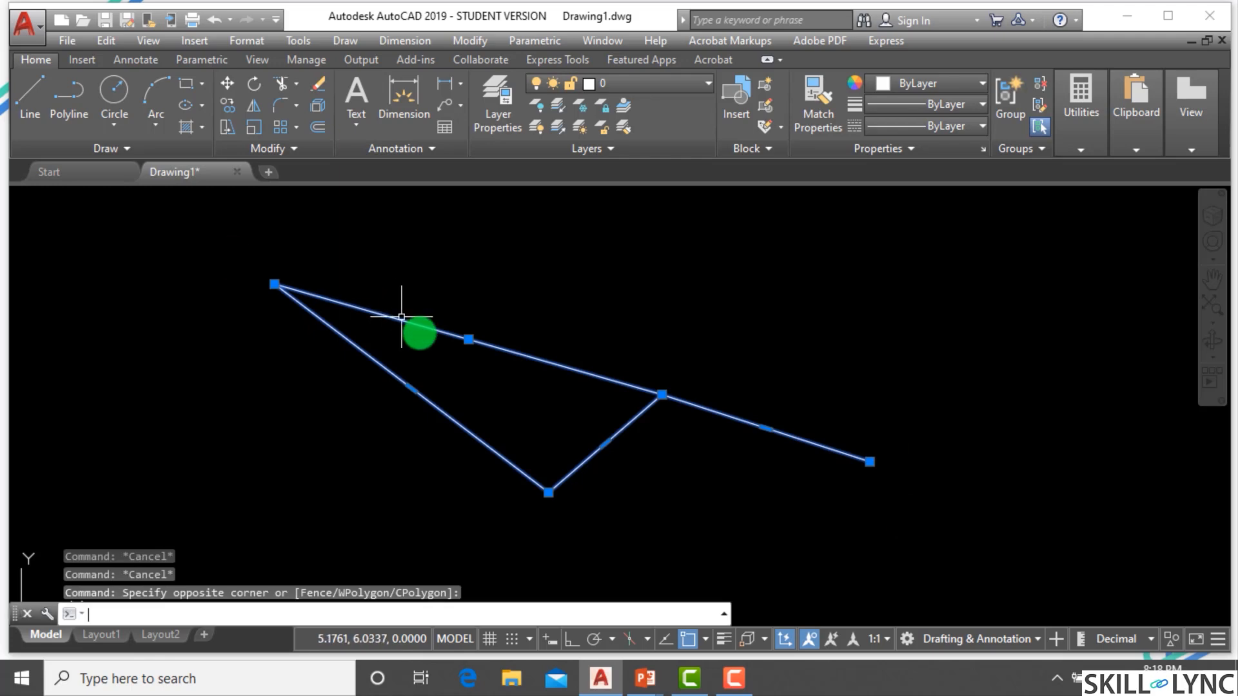
key(Return)
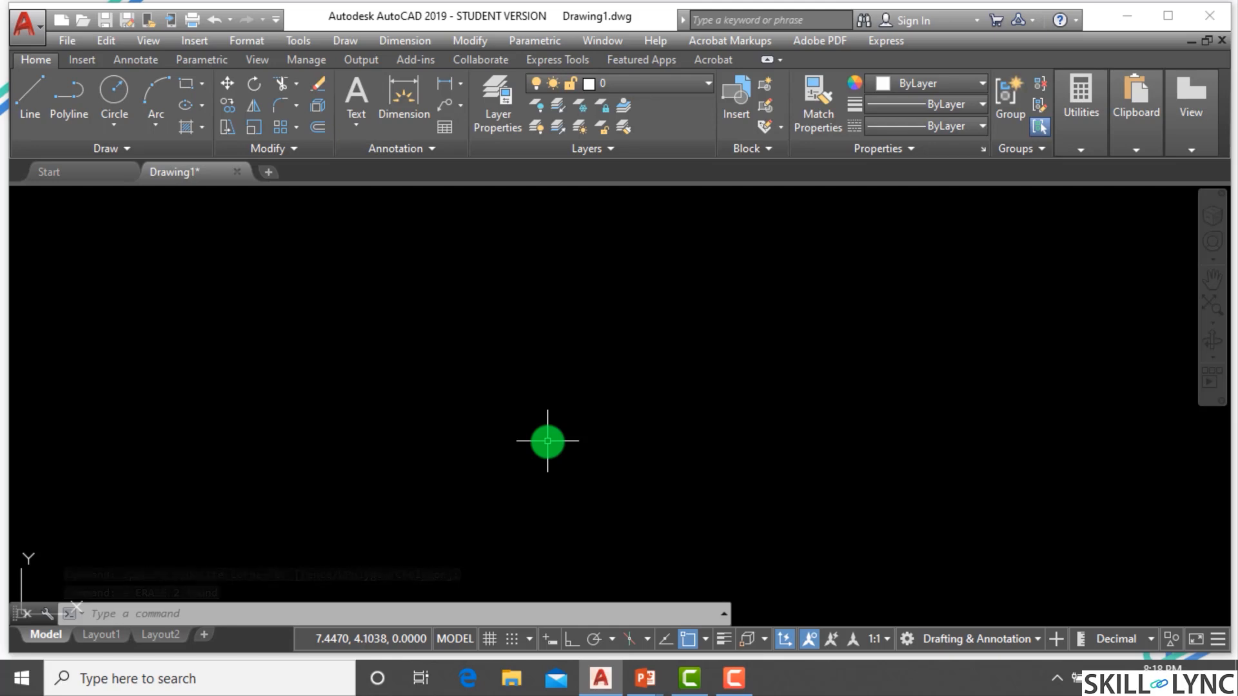
Turn running object snap off through the Object Snap Settings dialog.
click(706, 639)
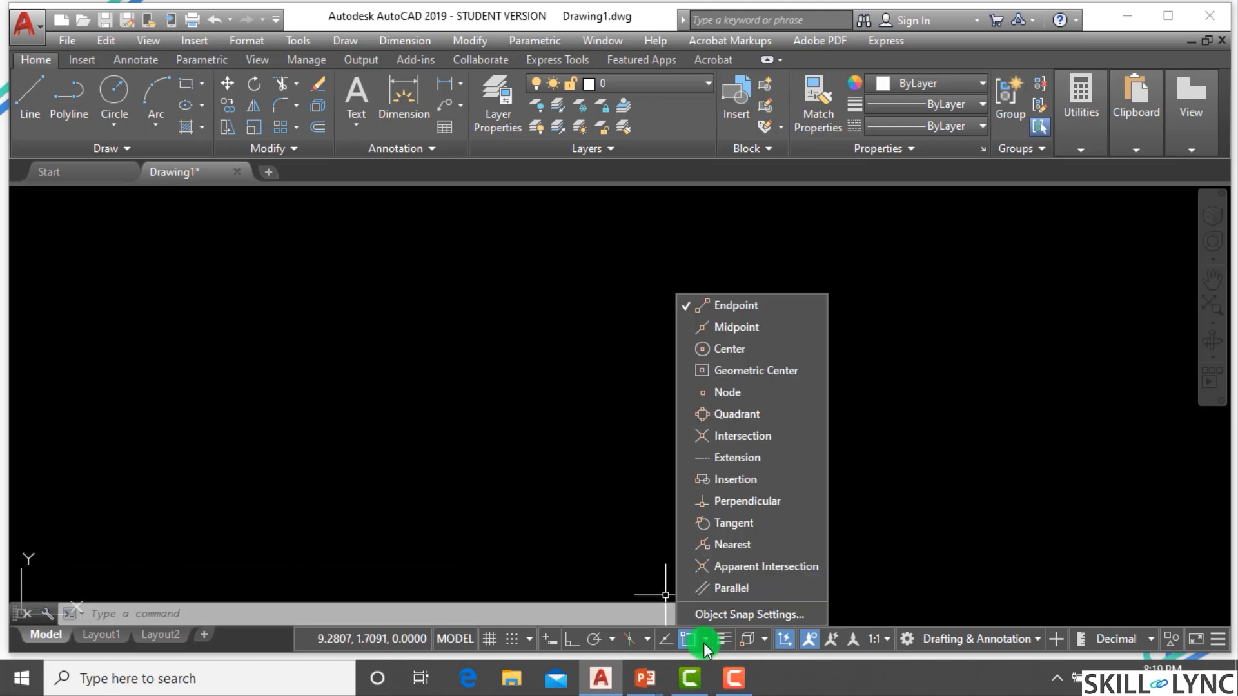
click(731, 614)
click(230, 201)
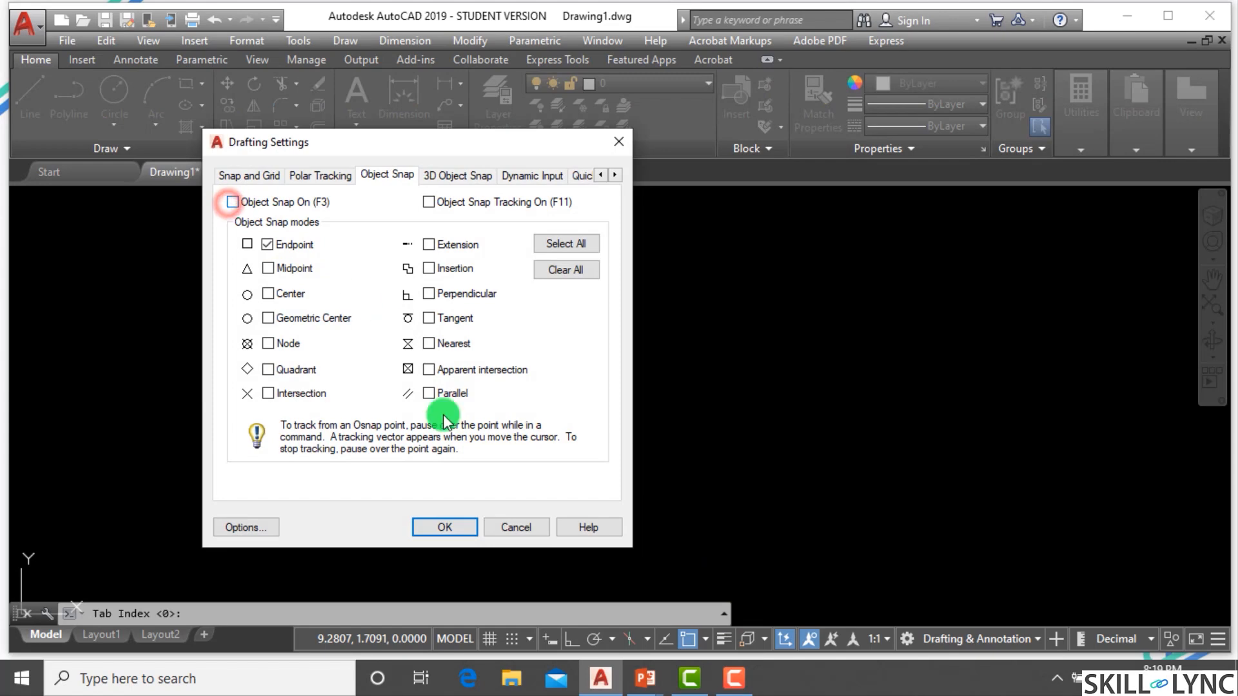
click(469, 527)
Draw a four-segment zigzag line freely without object snap.
text(l)
key(Return)
click(344, 342)
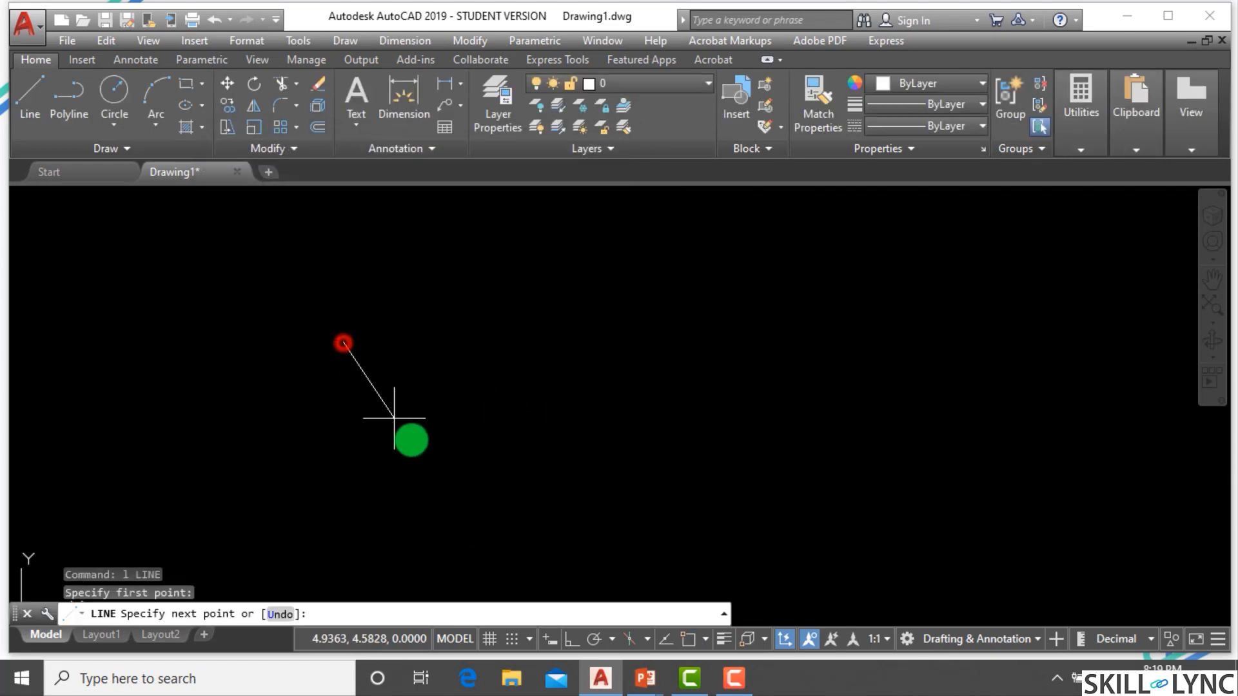
click(471, 498)
click(657, 350)
click(762, 414)
click(799, 313)
key(Escape)
key(Escape)
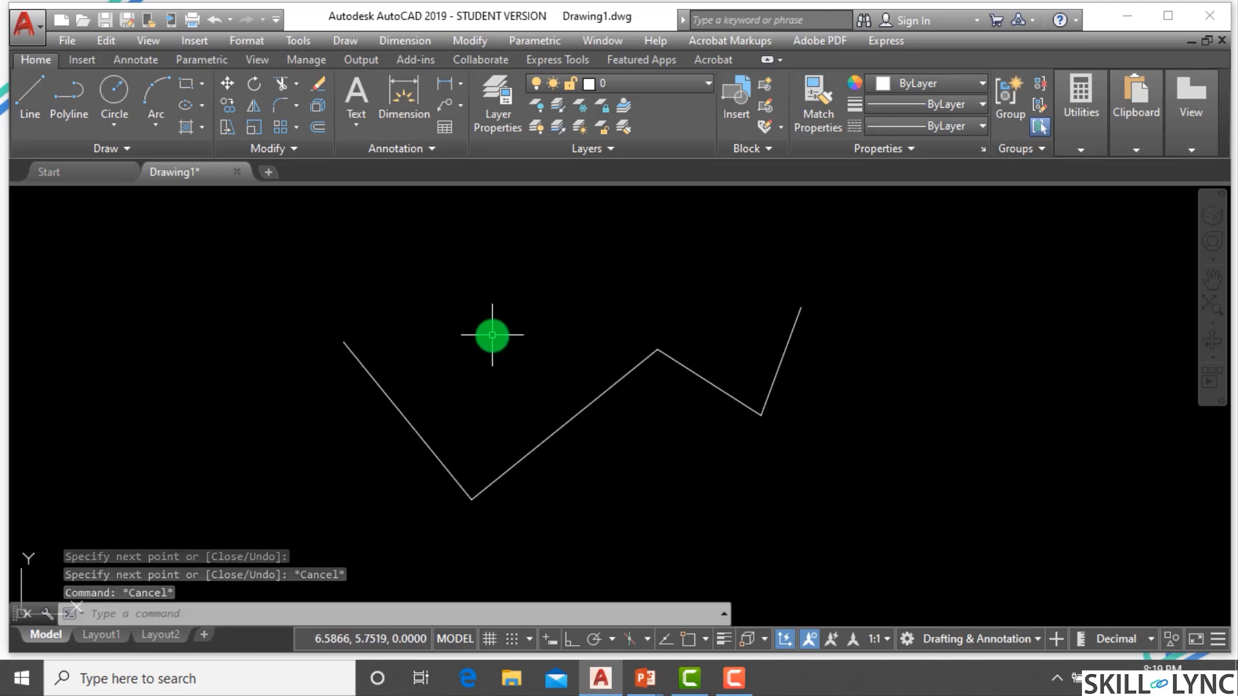
Examine the available 2D and 3D object snap mode lists, cancelling the started line command.
text(l)
key(Return)
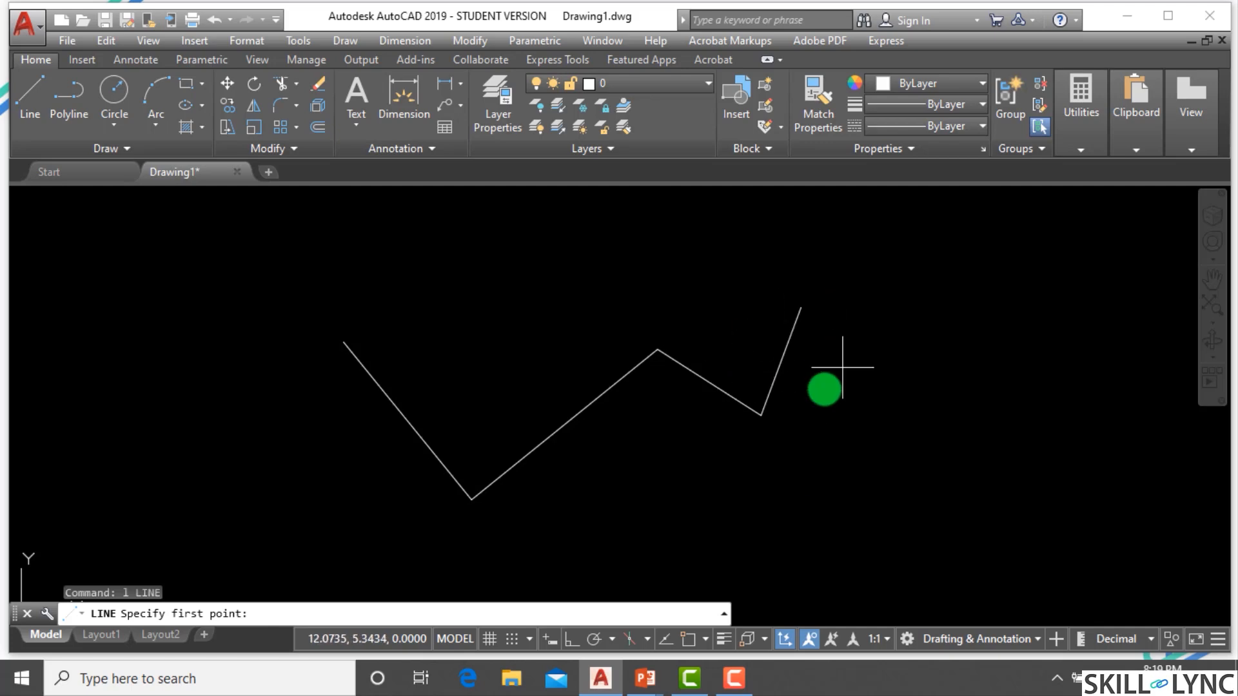
click(705, 639)
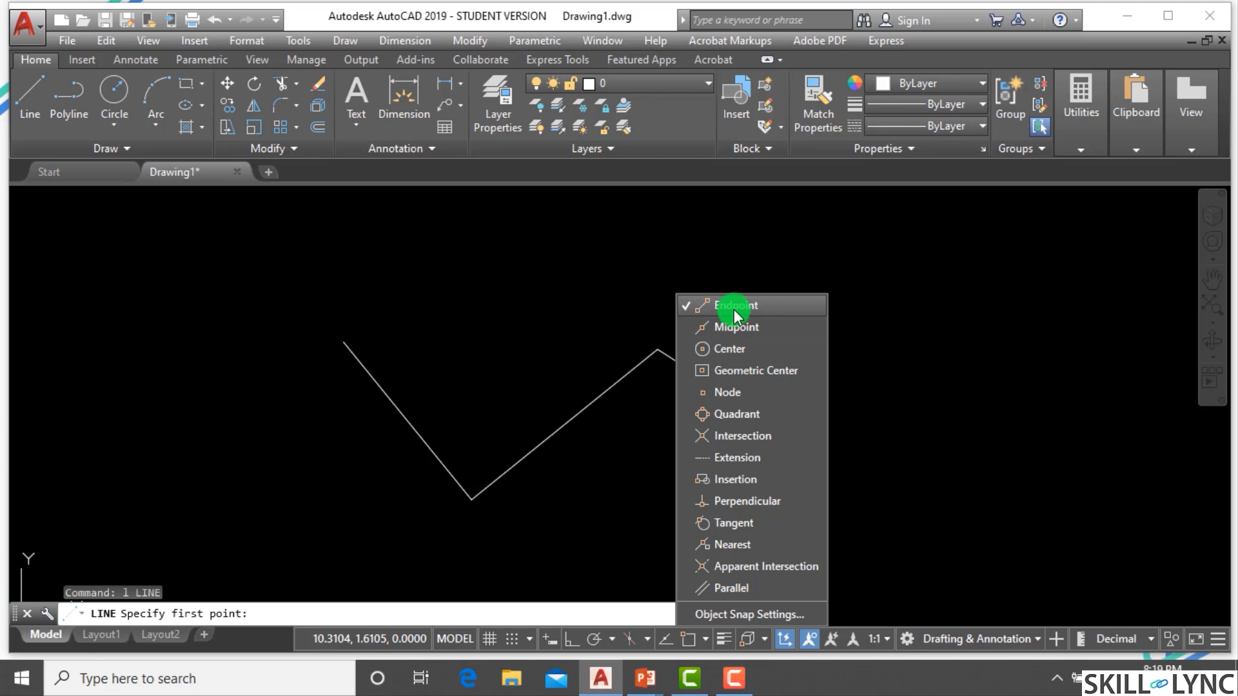
click(775, 312)
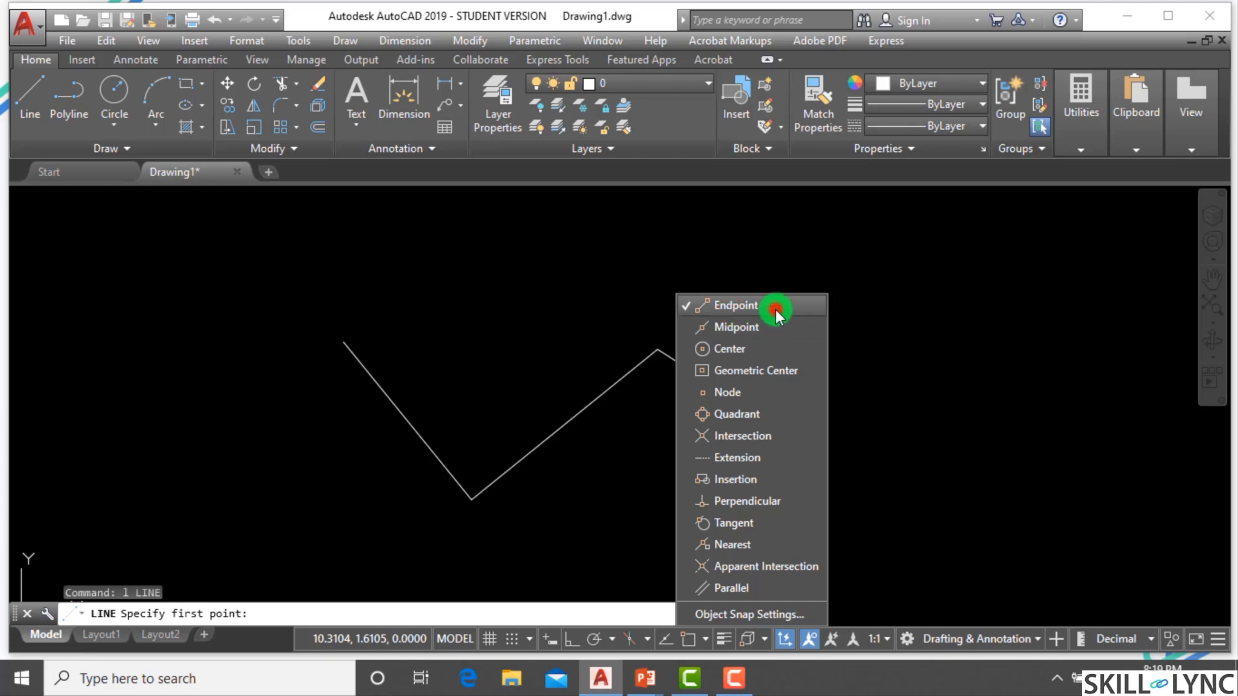
click(358, 350)
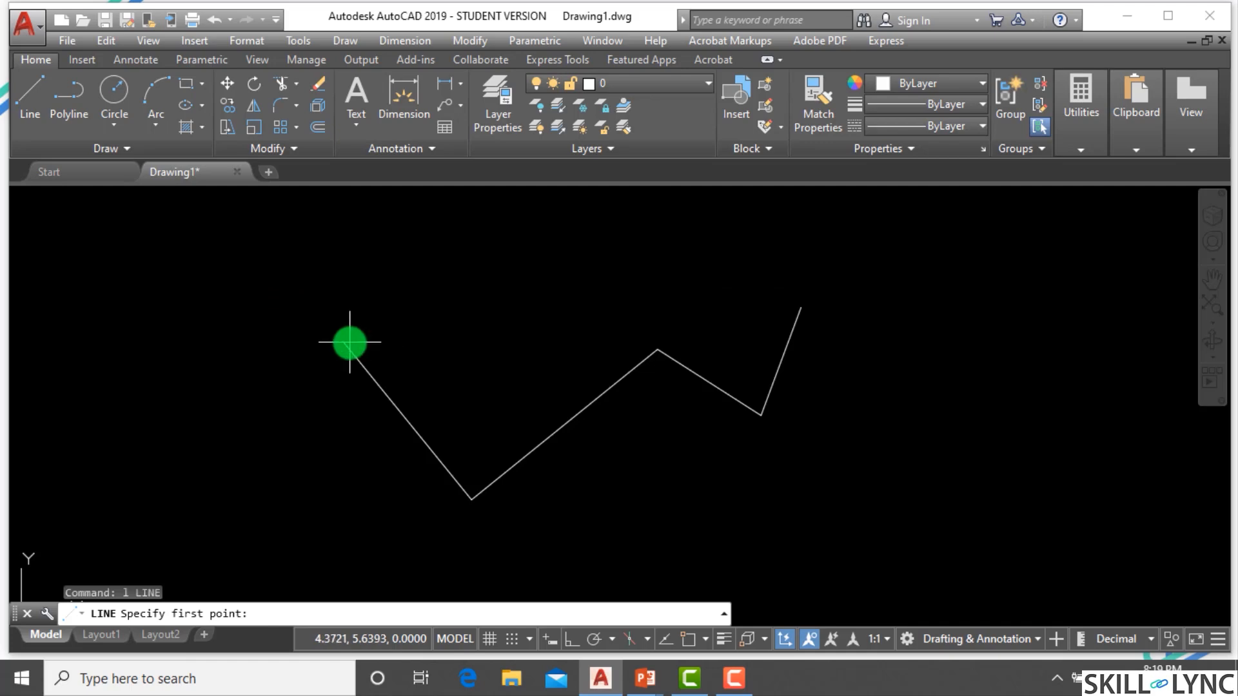
click(761, 640)
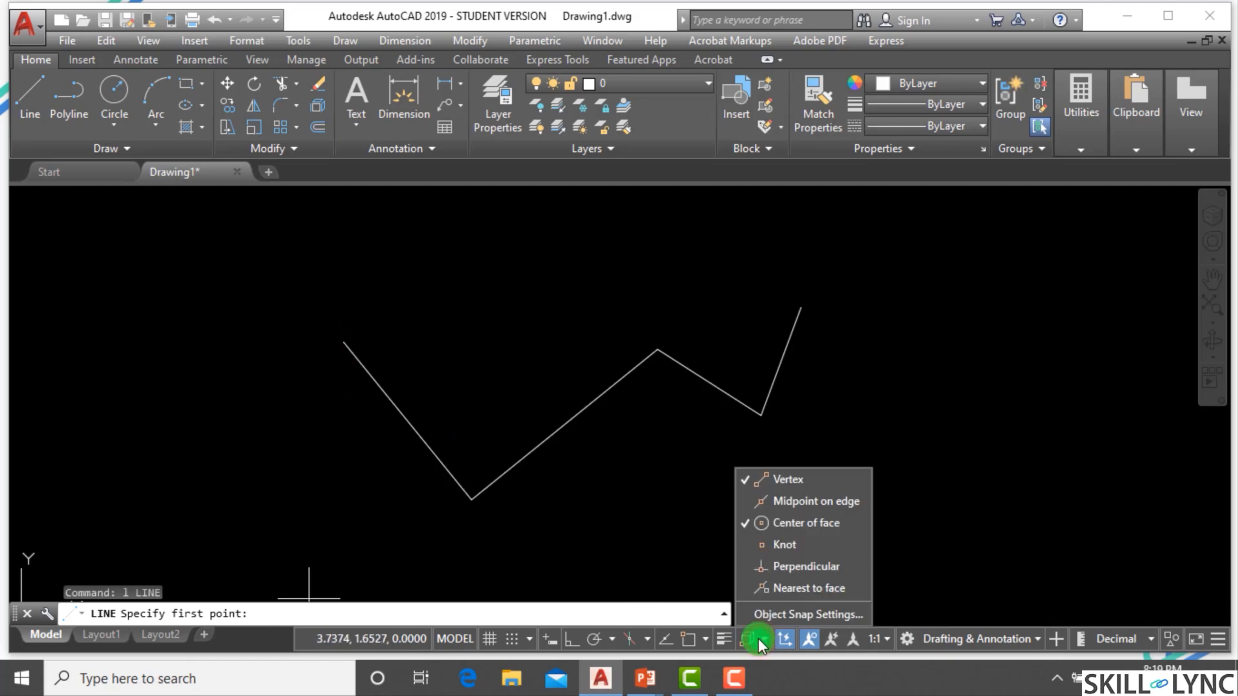
key(Escape)
key(Escape)
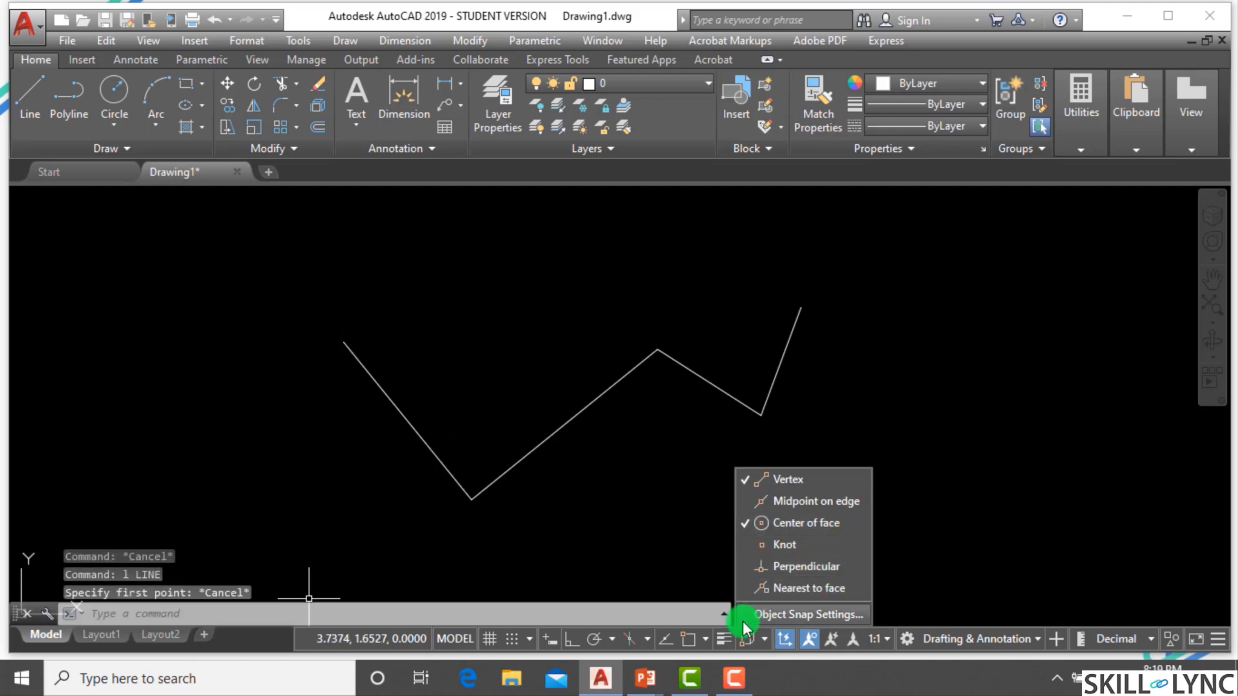
click(705, 641)
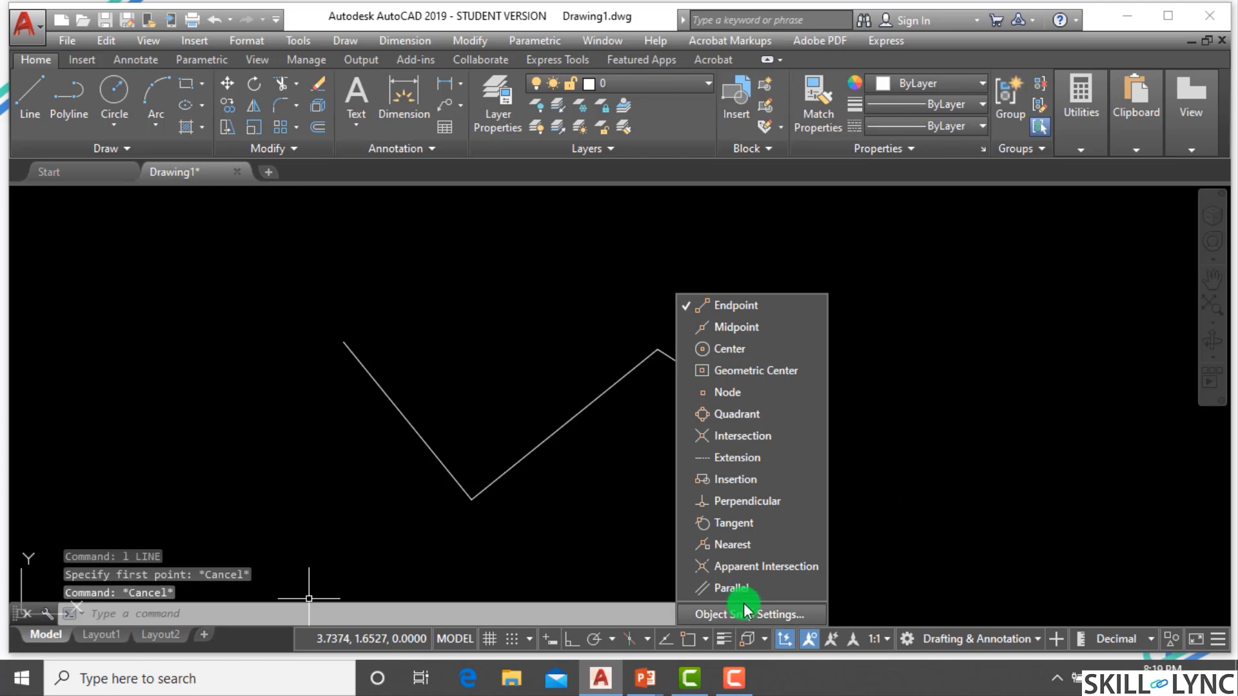
key(Escape)
key(Escape)
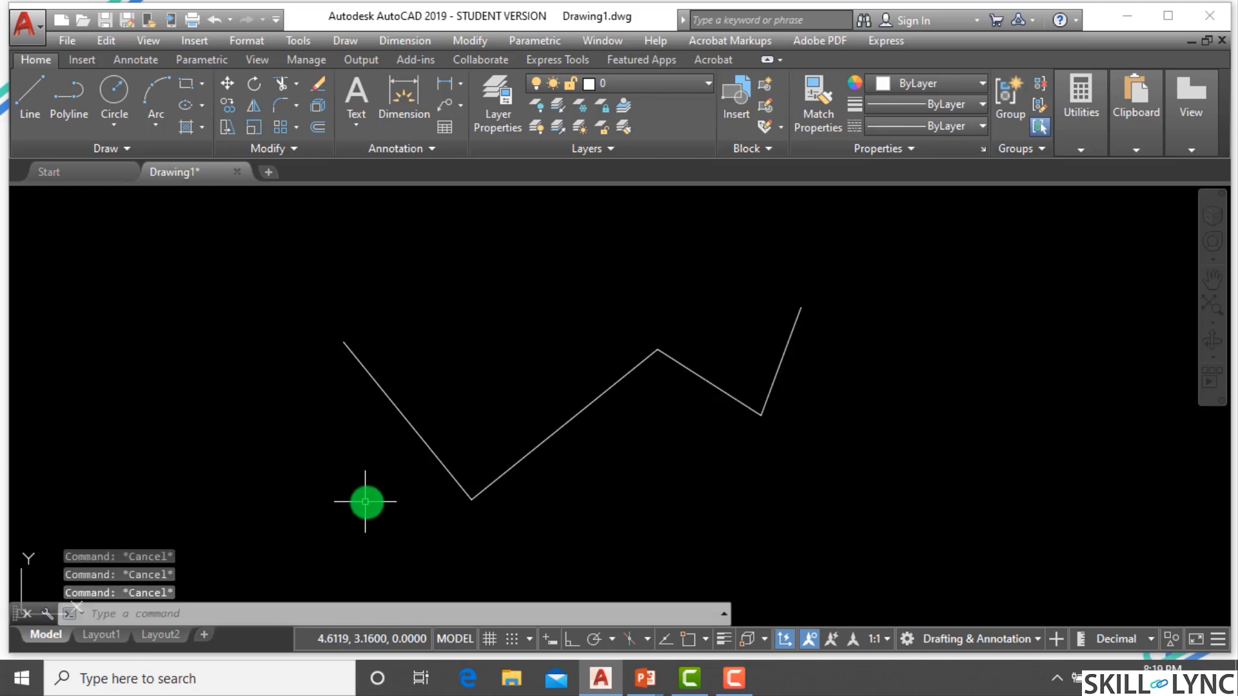
Continue a line from the zigzag's last endpoint, using an Endpoint snap override to reach the zigzag's start point.
text(l)
key(Return)
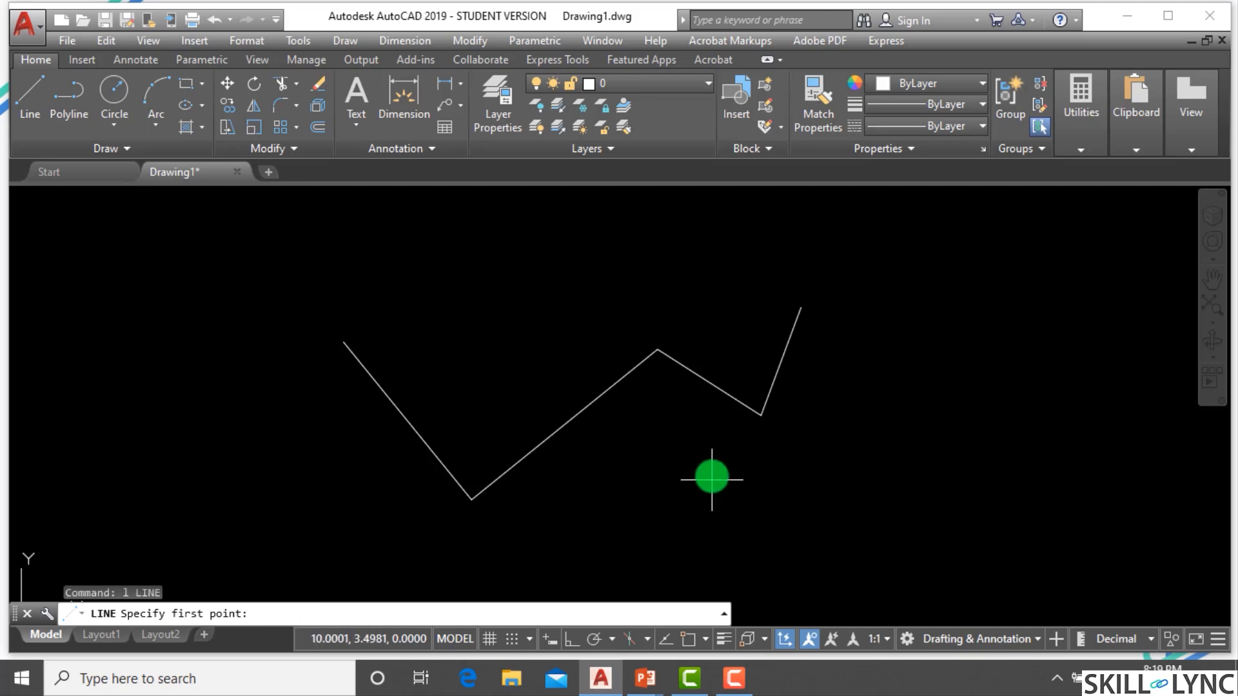
key(Return)
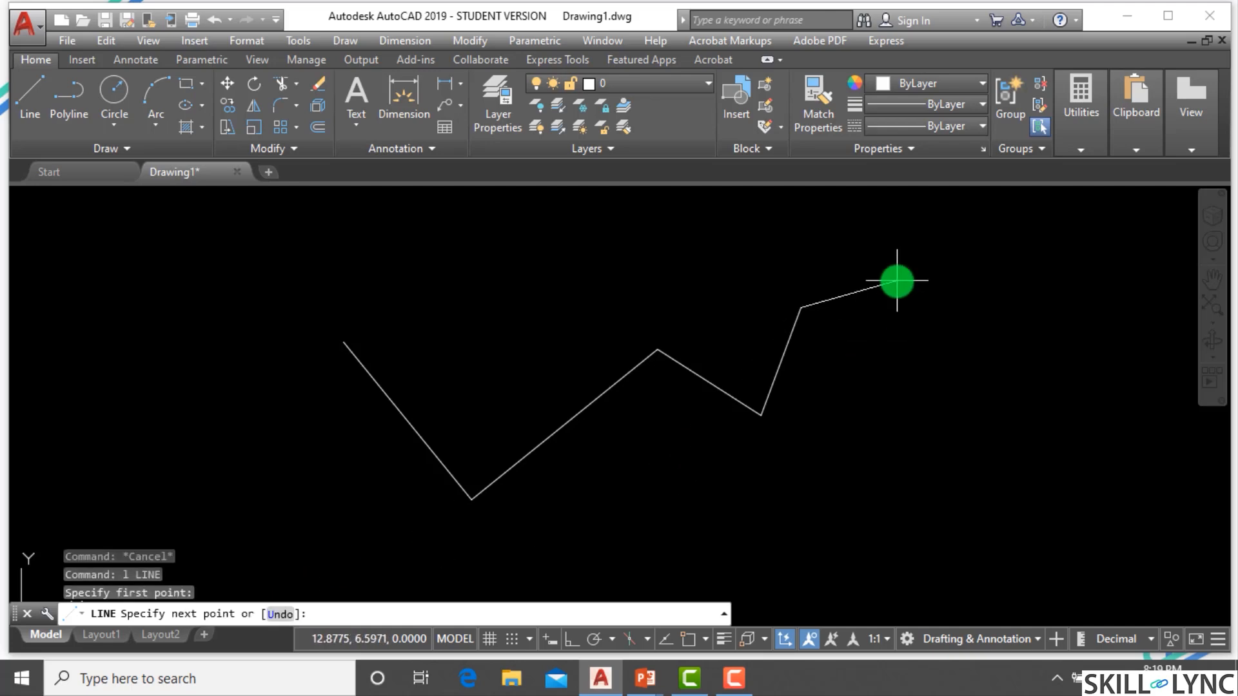
right_click(897, 281)
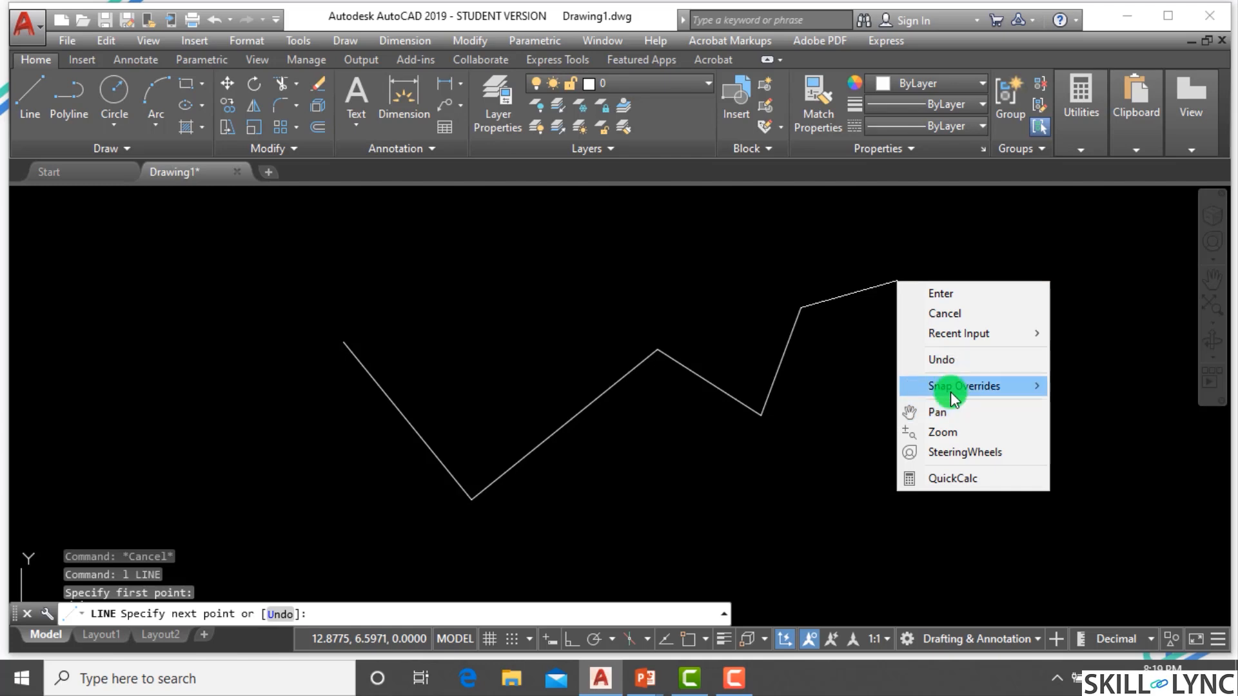
mouse_move(950, 387)
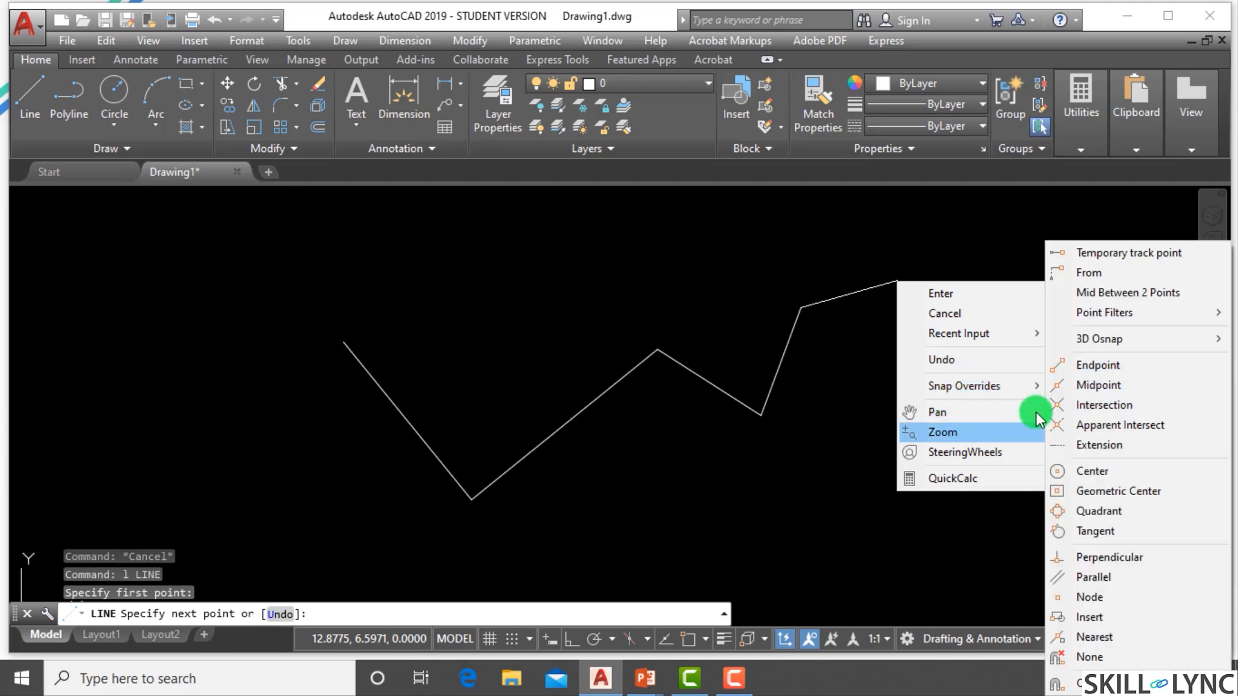
click(707, 640)
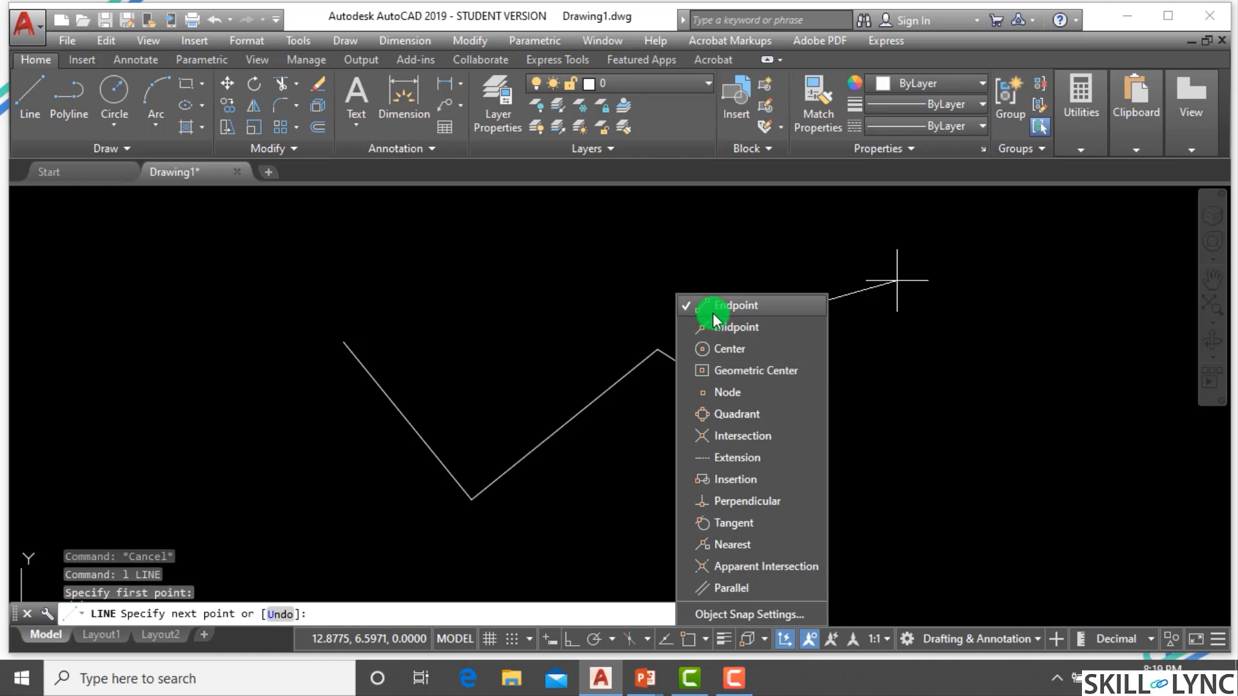
click(898, 405)
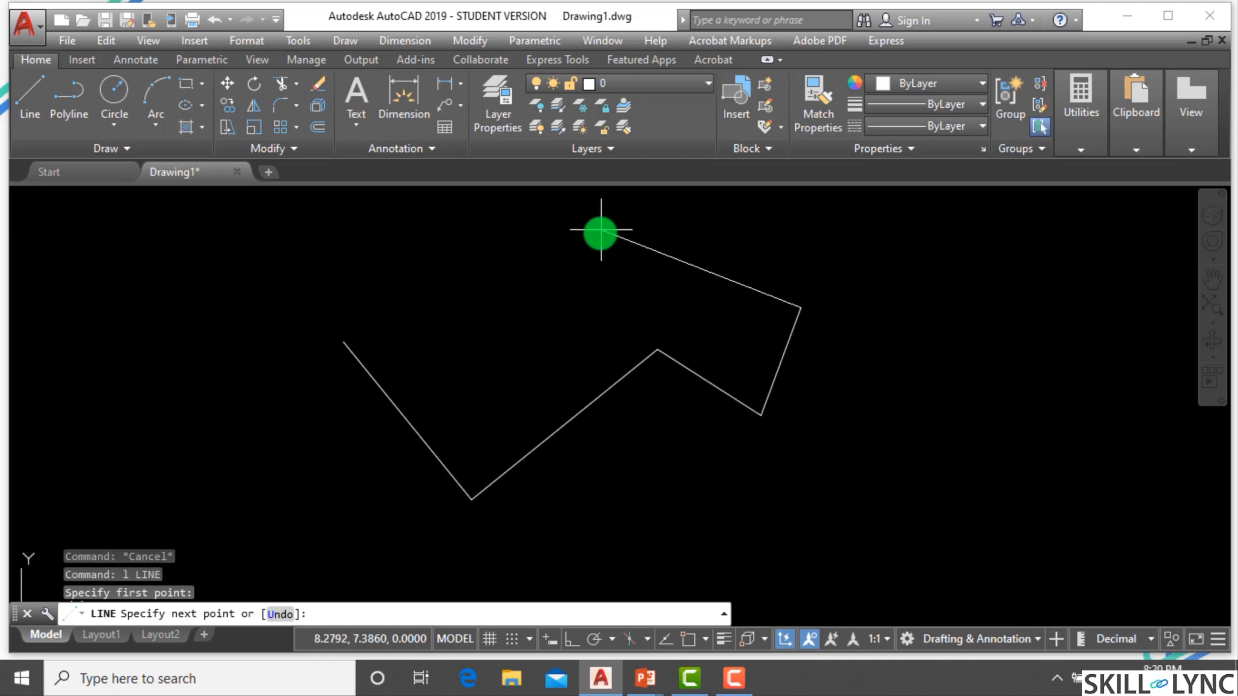
right_click(600, 248)
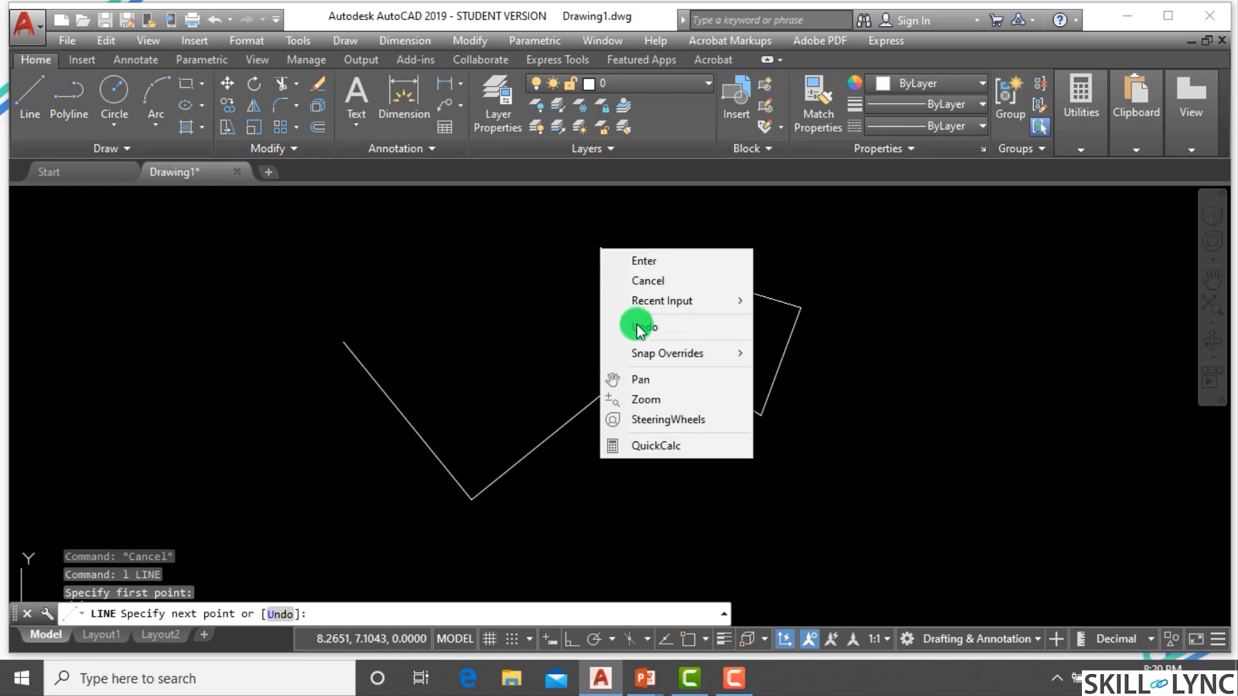
mouse_move(648, 357)
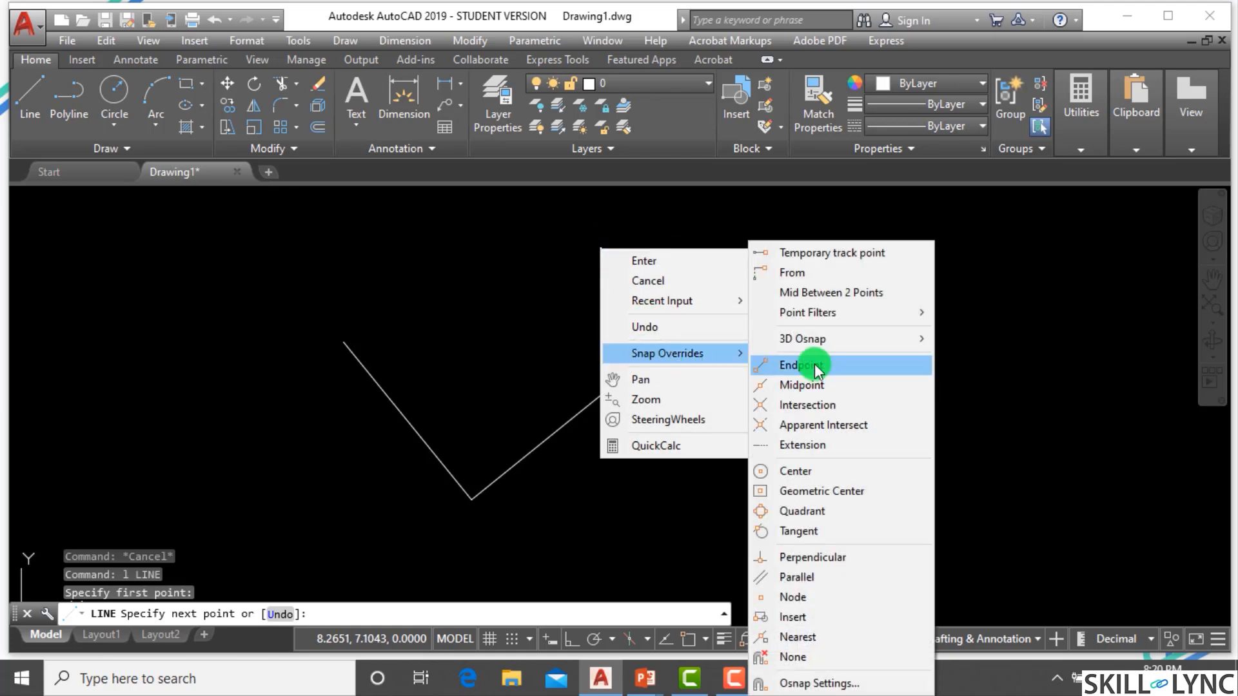
click(798, 365)
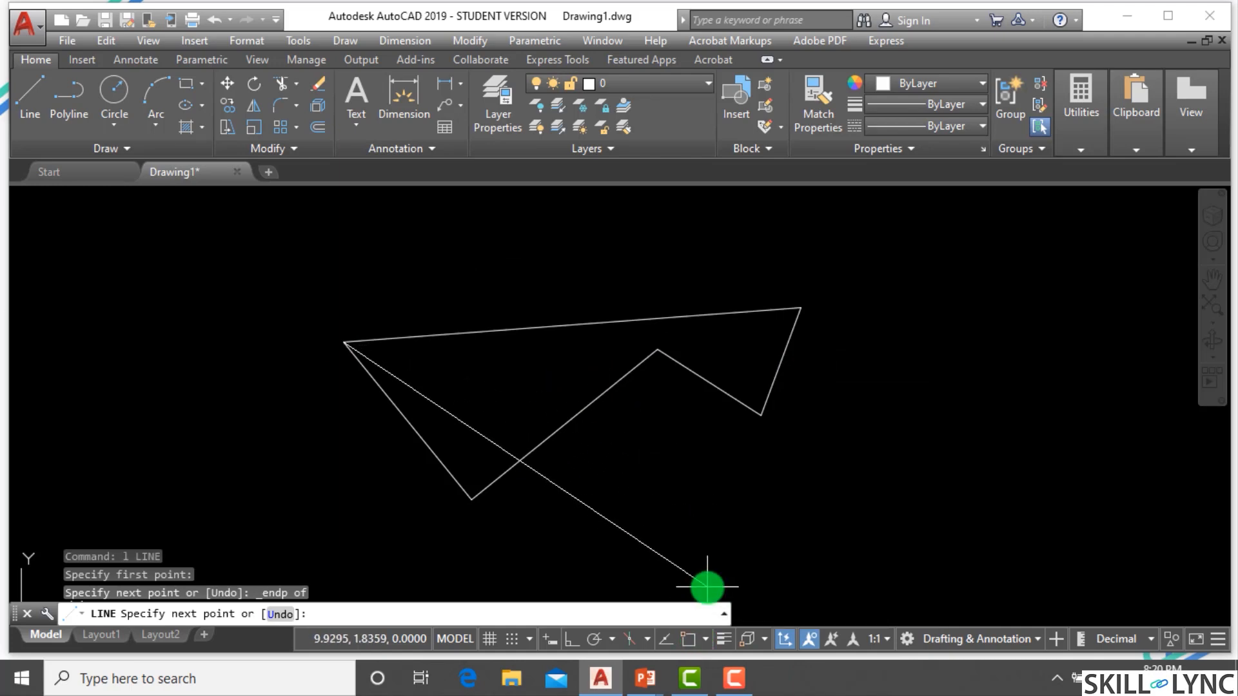
Extend the line to the zigzag's middle vertex with another Endpoint snap override, then end the command.
right_click(570, 260)
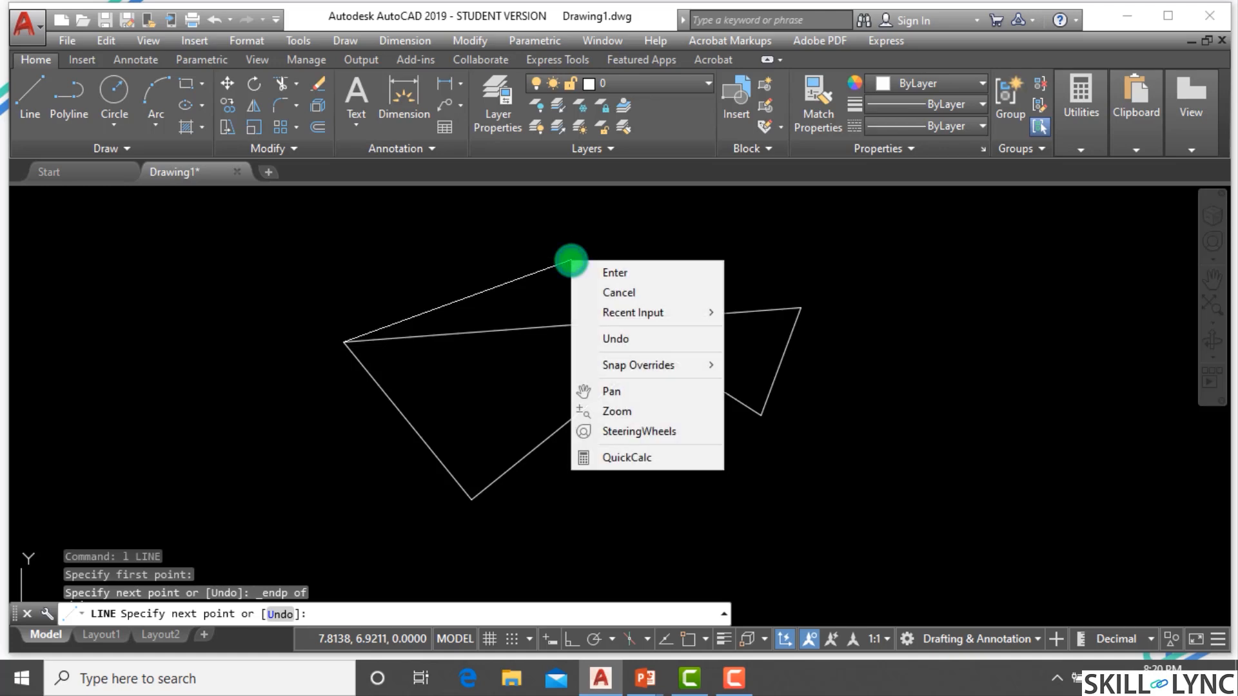
mouse_move(644, 365)
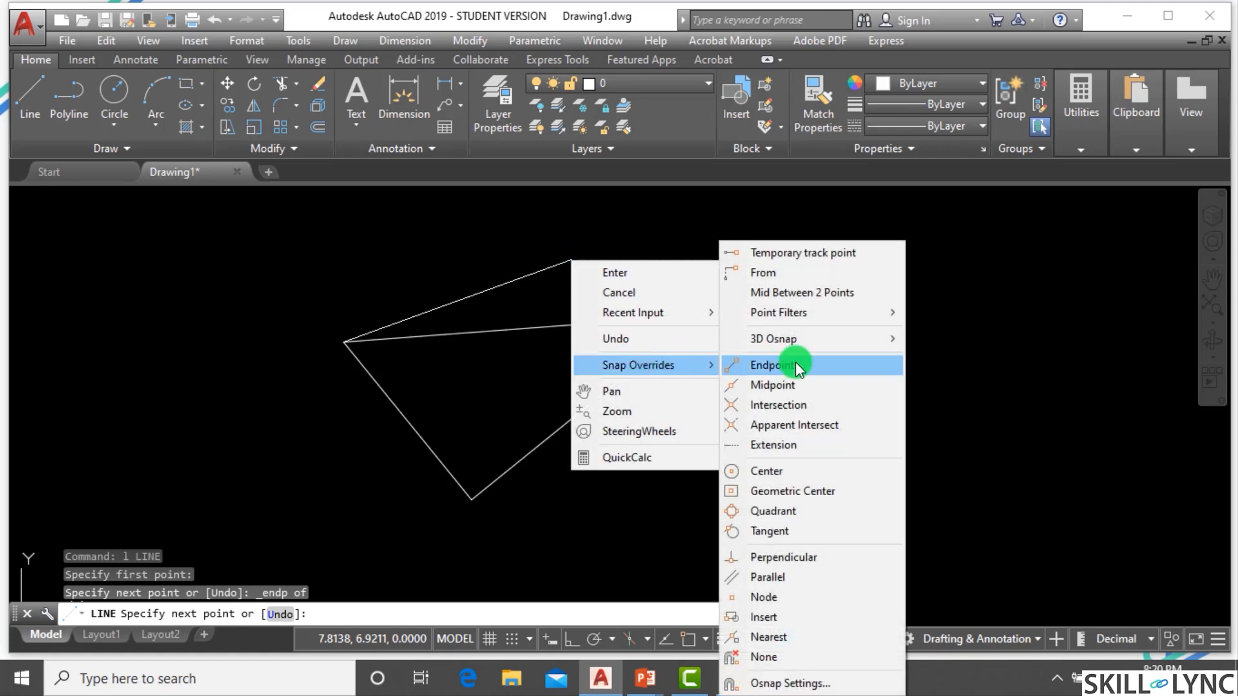
click(798, 366)
click(656, 351)
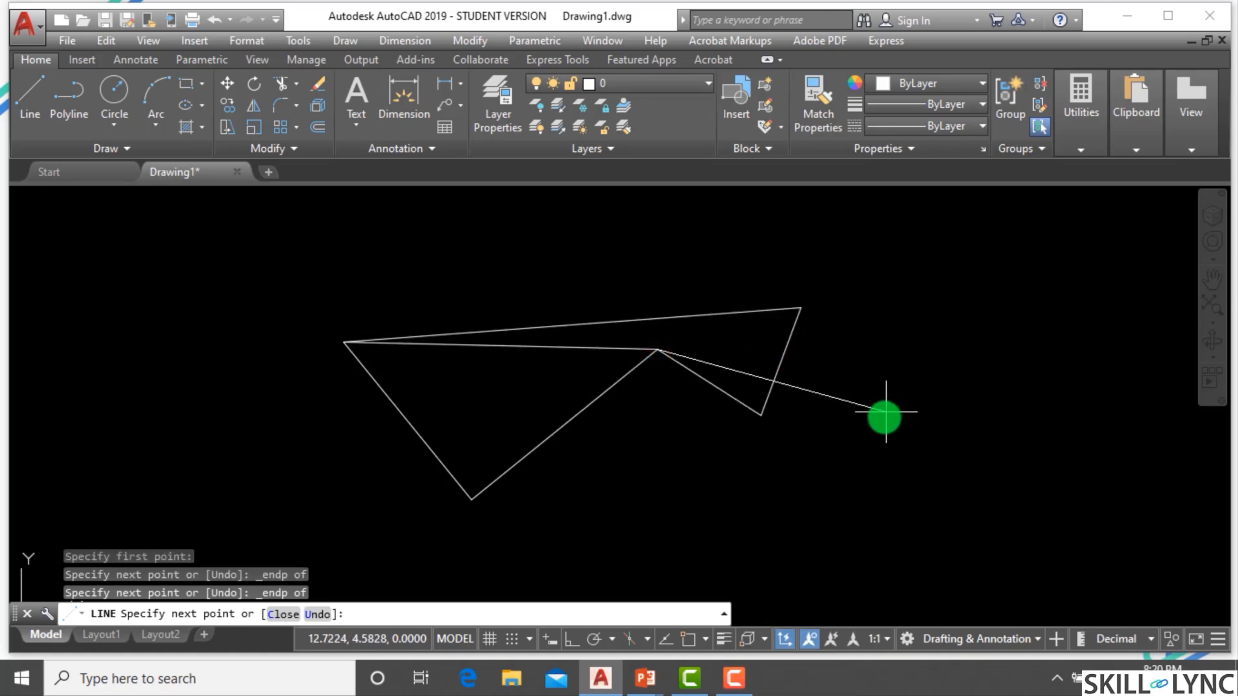
key(Escape)
key(Escape)
Select all the lines with a crossing window and erase them.
click(798, 497)
click(264, 275)
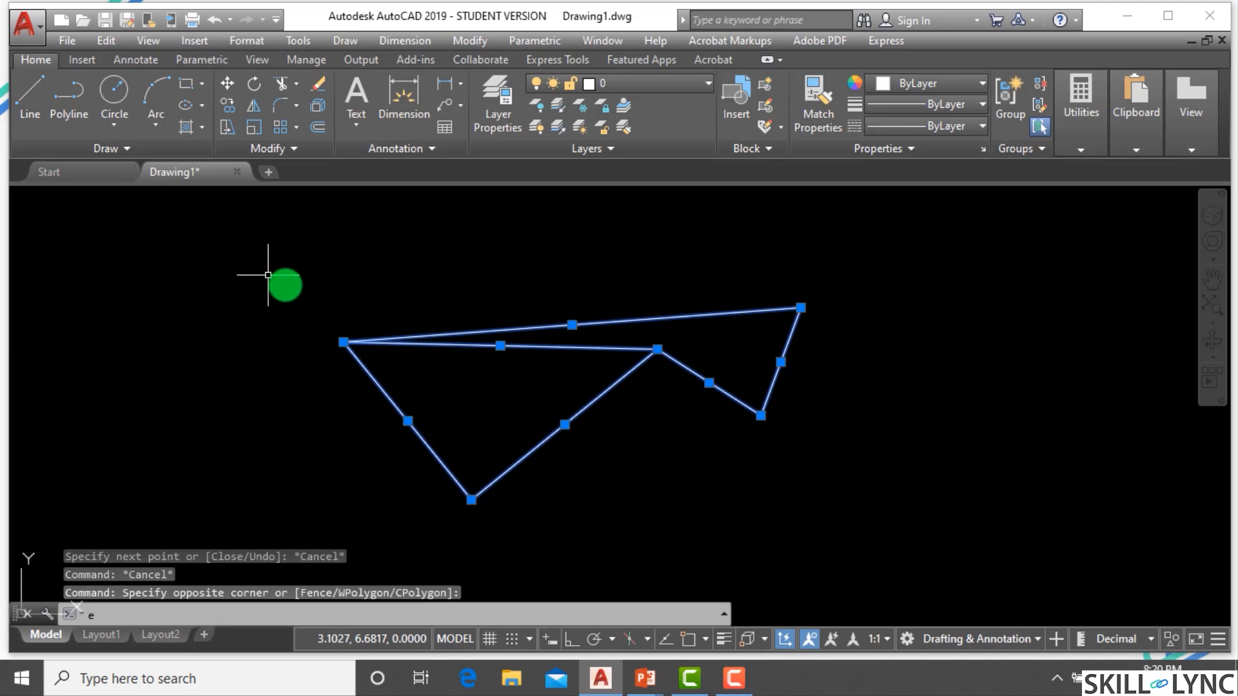
key(Return)
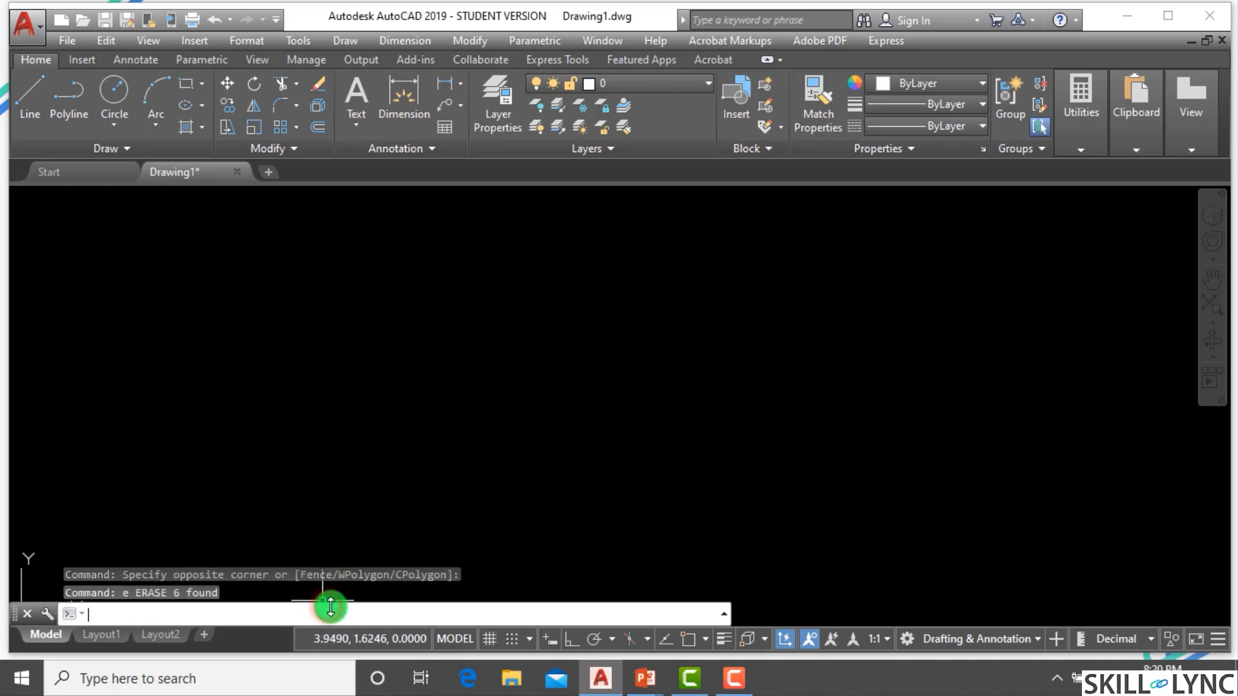
Draw a single diagonal line freely between two picked points.
text(l)
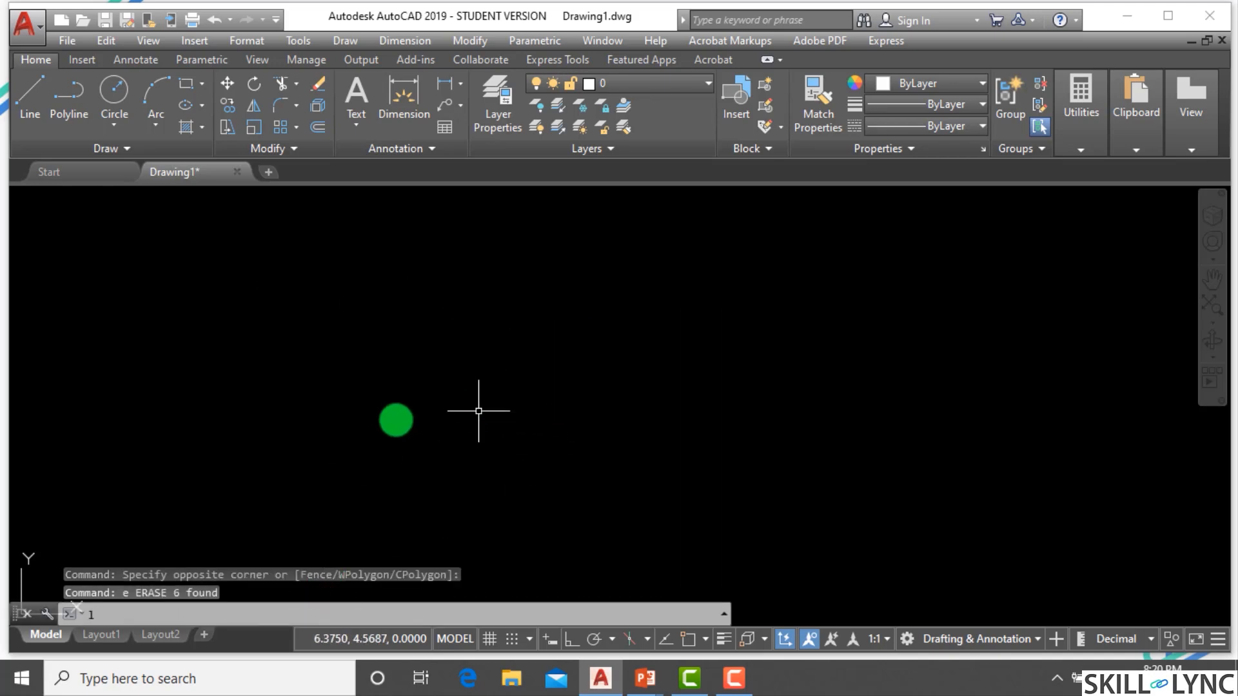
key(Return)
click(327, 501)
click(657, 314)
key(Escape)
key(Escape)
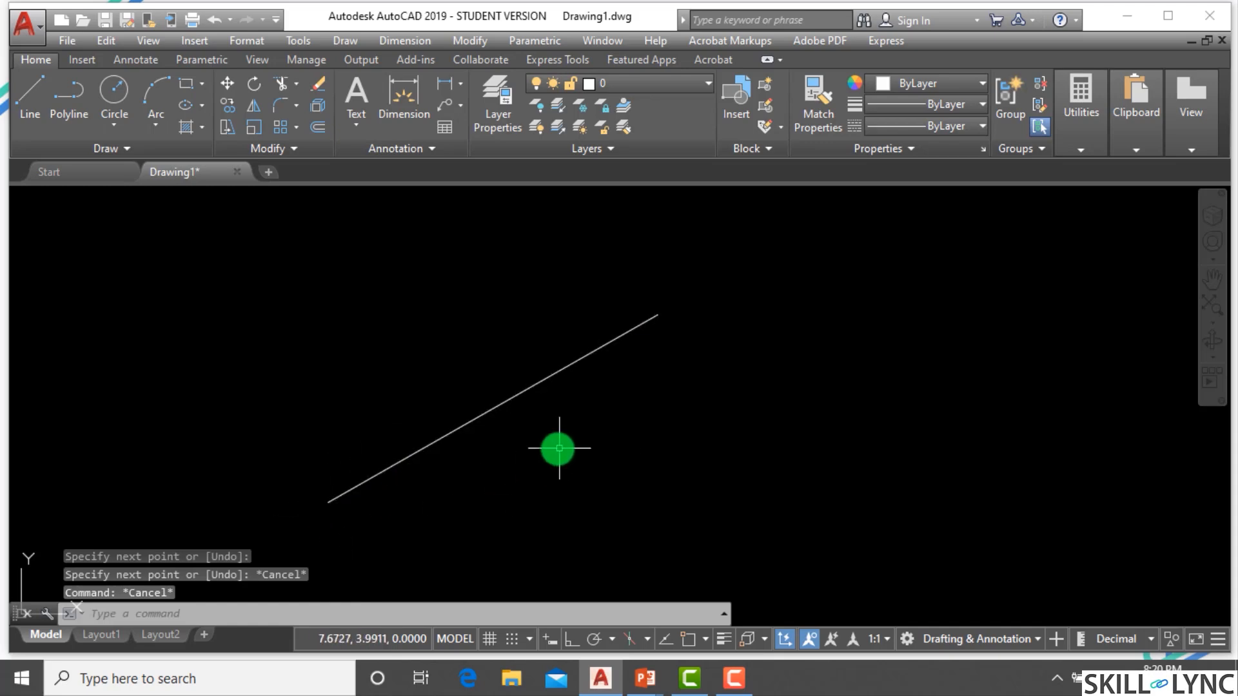
Draw a 2P circle whose diameter runs between the line's two endpoints, using the end snap override for each point.
text(c)
key(Return)
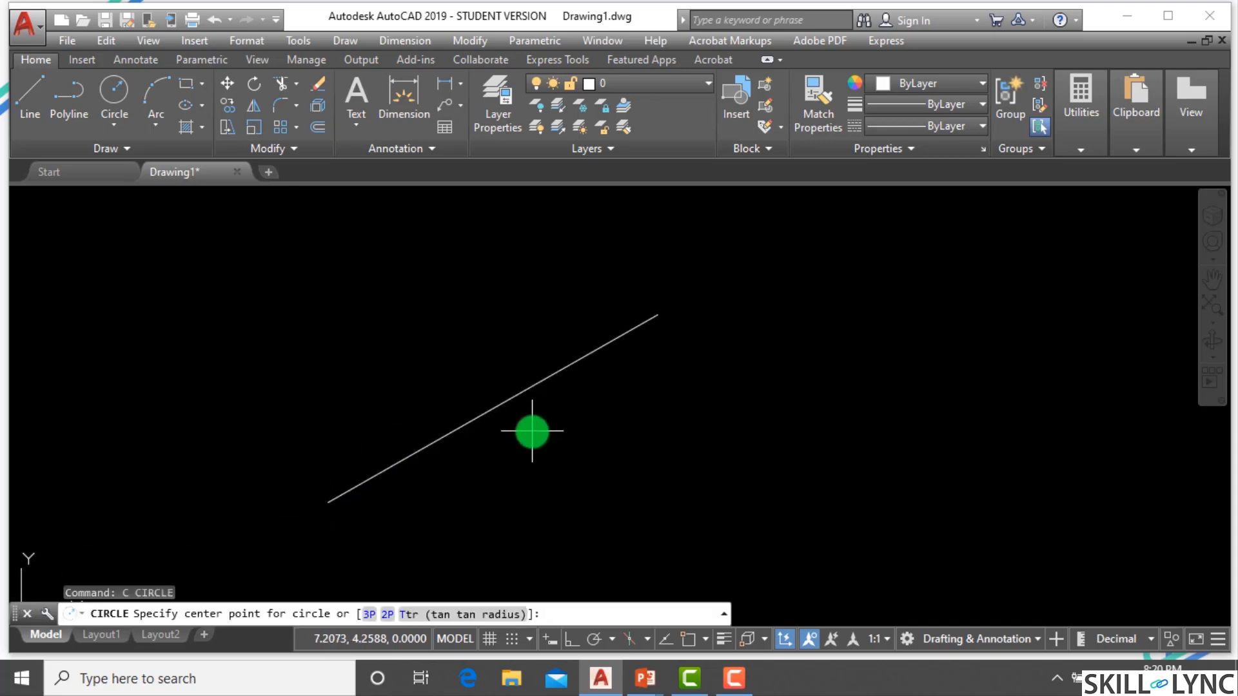
click(387, 613)
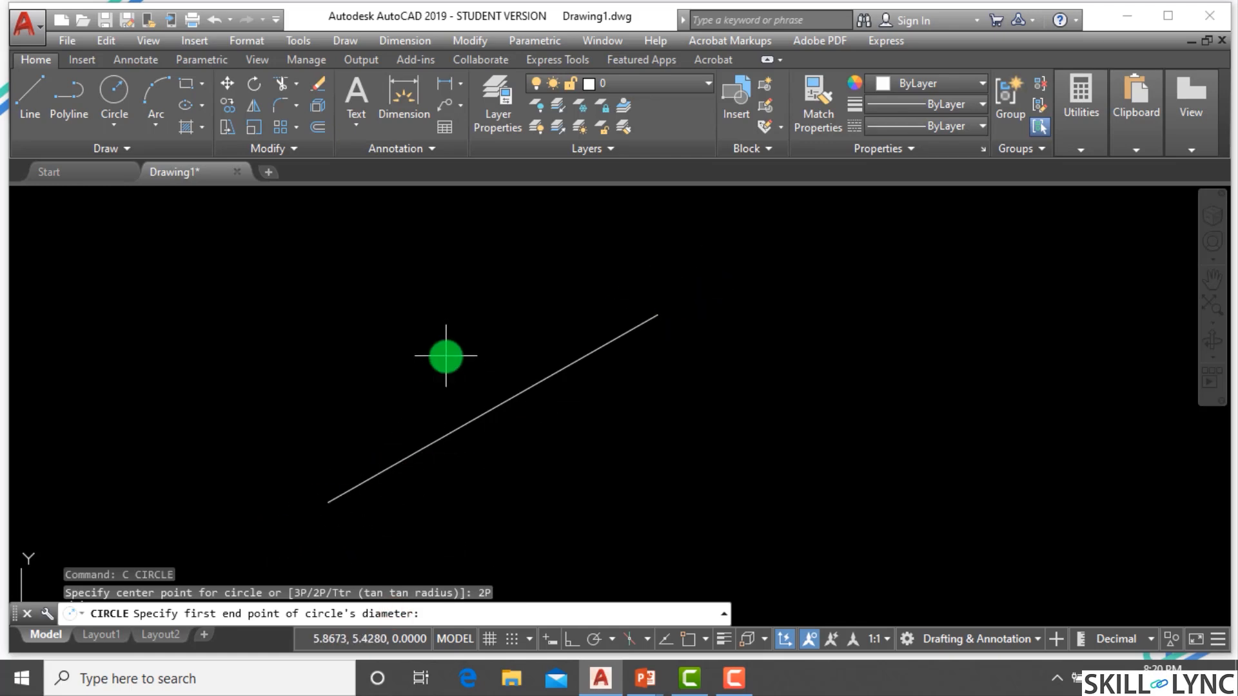
scroll(462, 378, down, 2)
scroll(461, 378, up, 2)
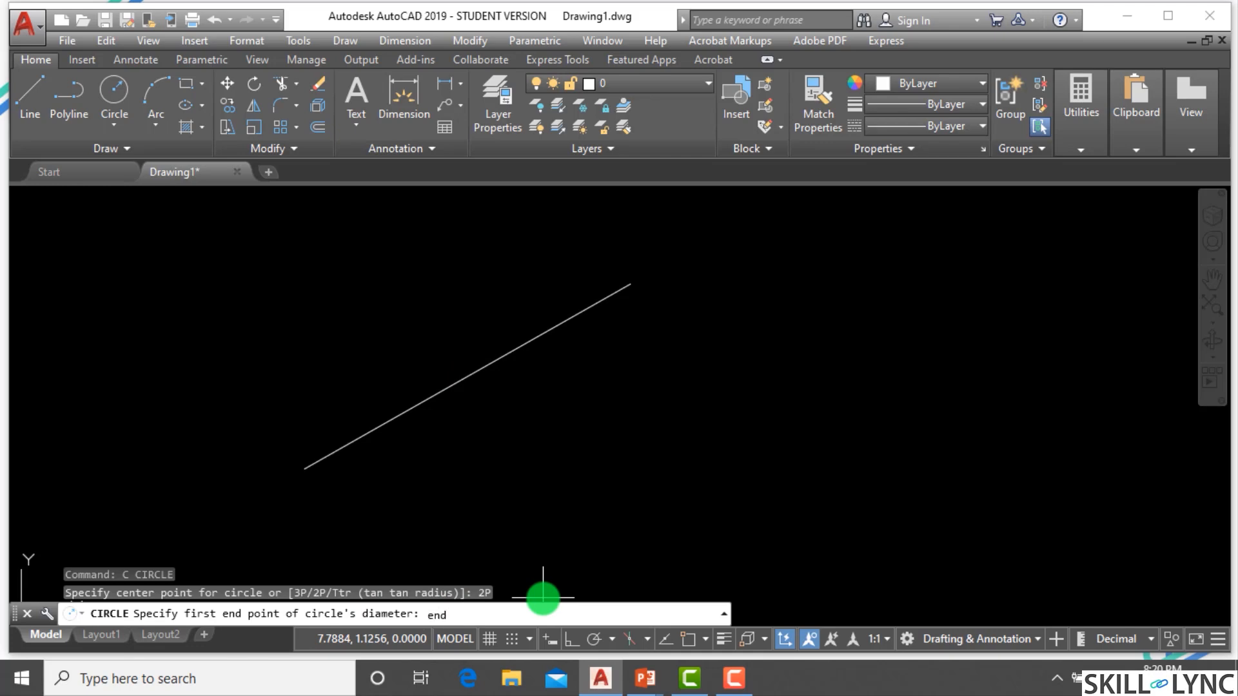
key(Return)
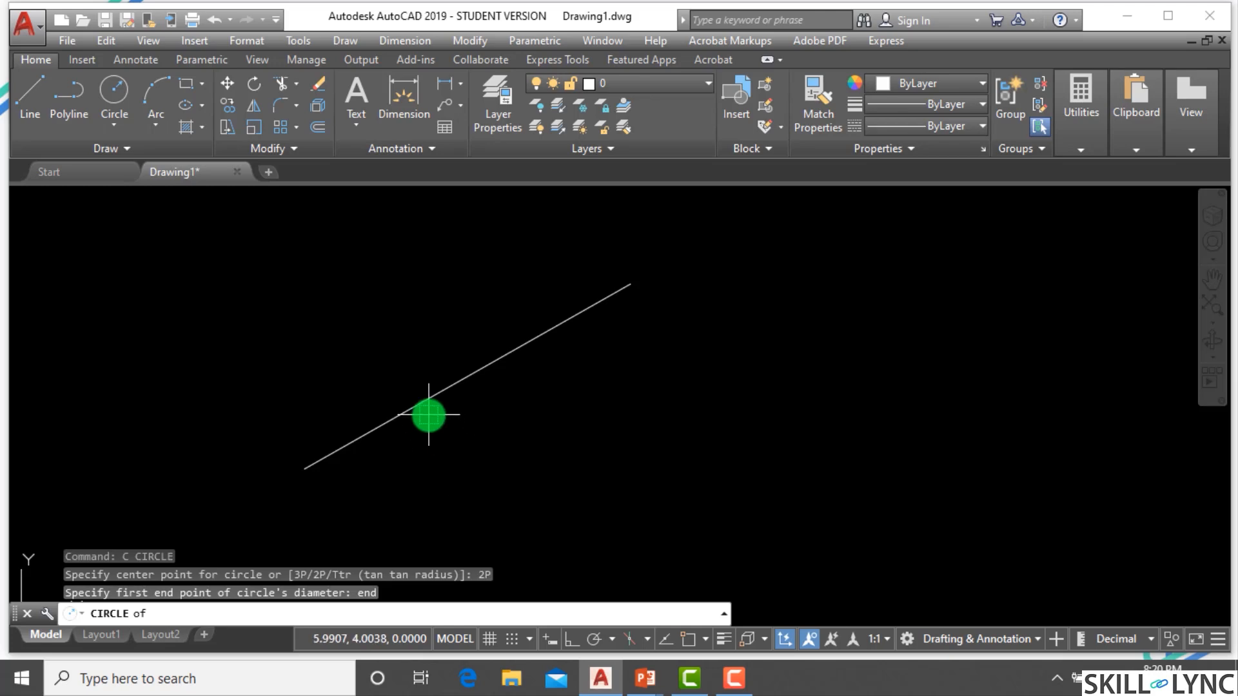
click(305, 464)
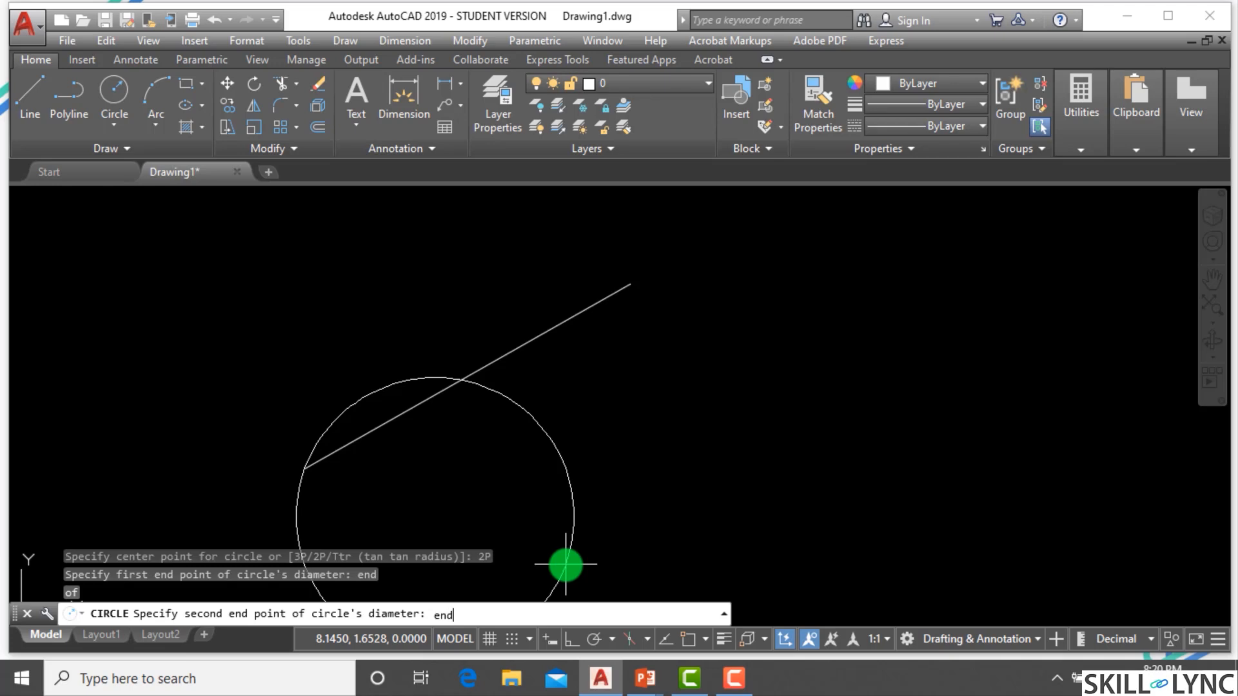
text(end)
key(Return)
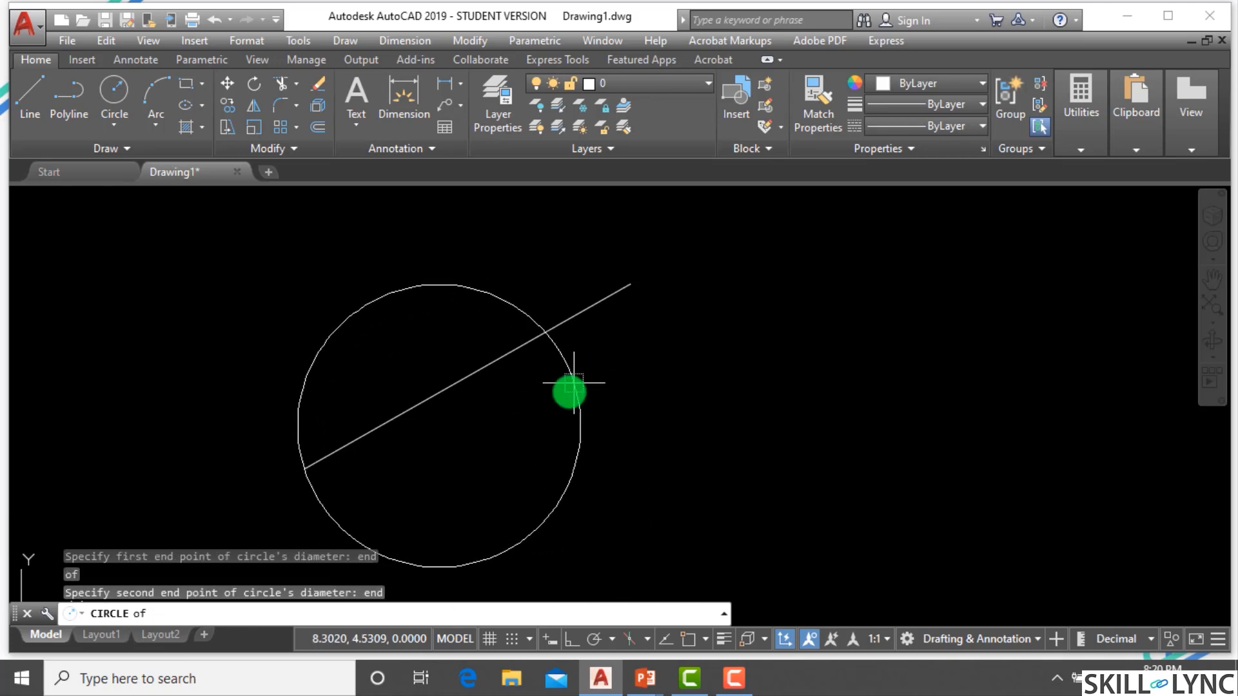
click(632, 285)
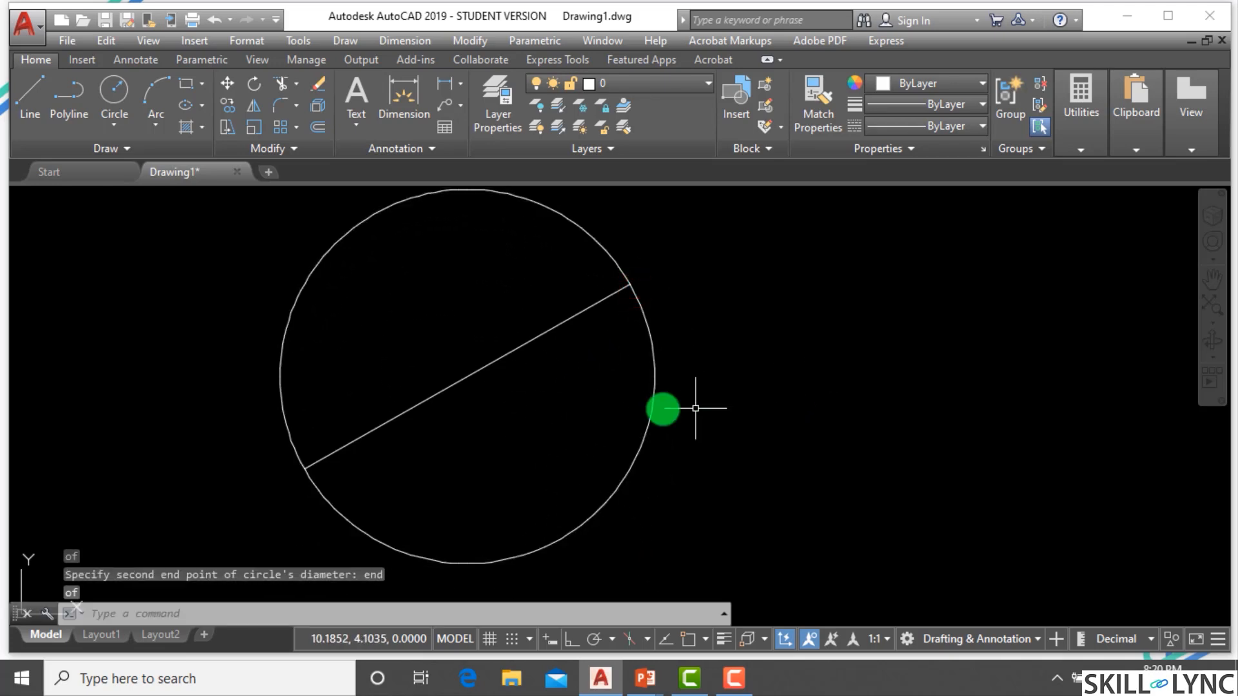
Select the circle and line with a crossing window and erase them.
scroll(684, 416, down, 4)
scroll(675, 425, up, 4)
scroll(709, 429, down, 2)
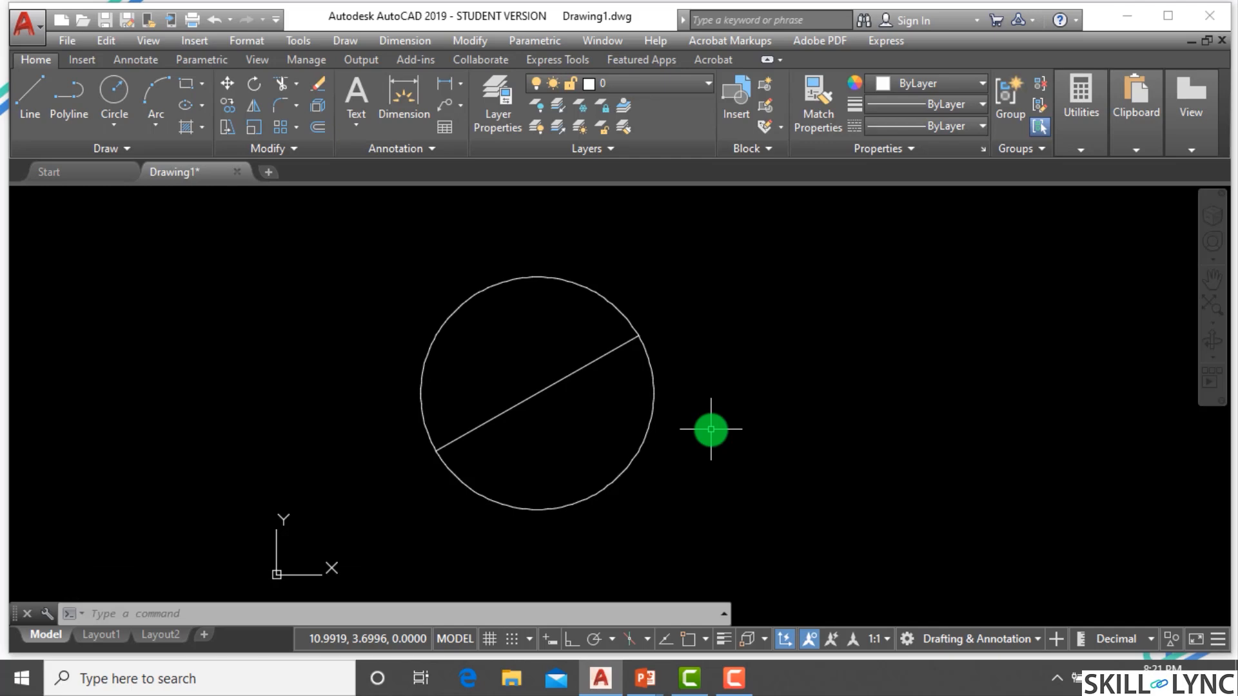
click(694, 483)
click(403, 261)
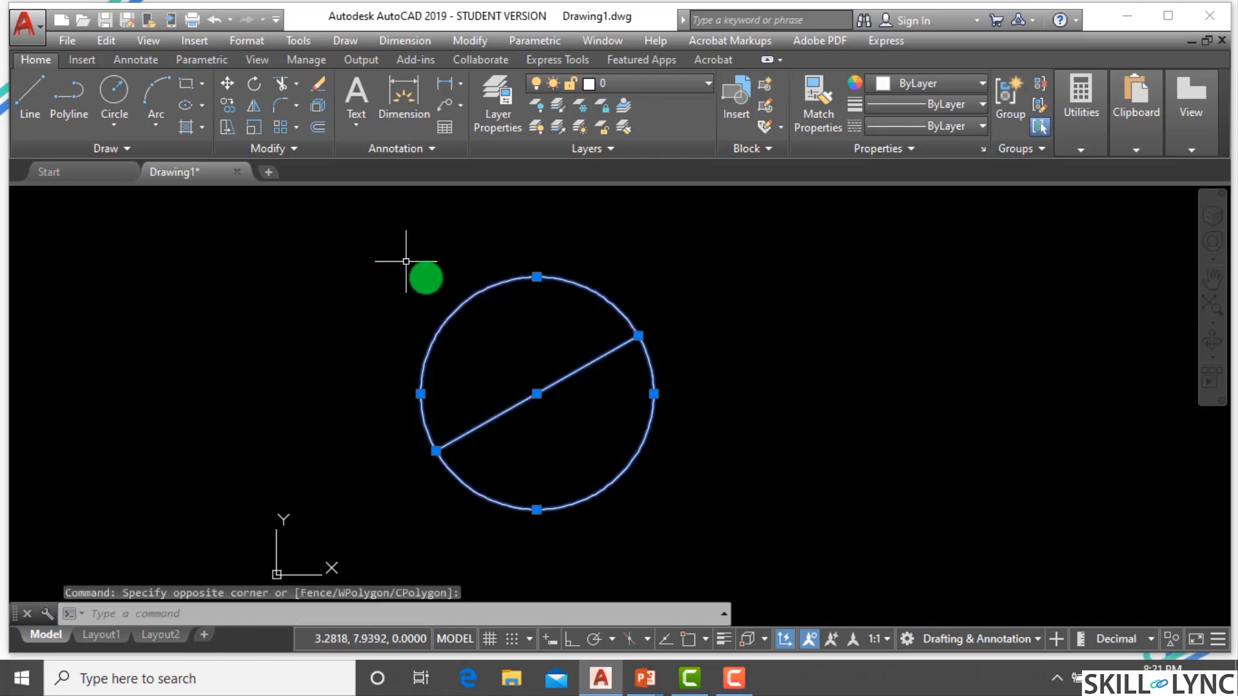
text(e)
key(Return)
key(Escape)
Draw another diagonal line freely between two picked points.
text(l)
key(Return)
click(373, 469)
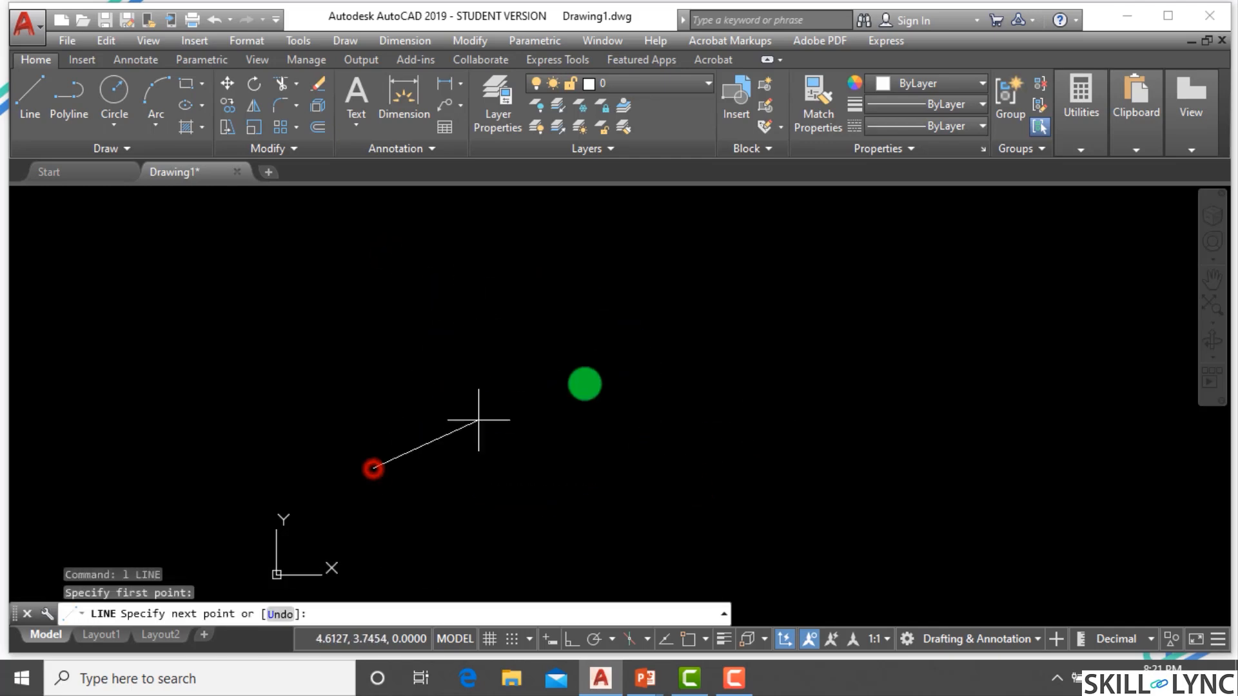
click(727, 348)
key(Escape)
key(Escape)
key(Escape)
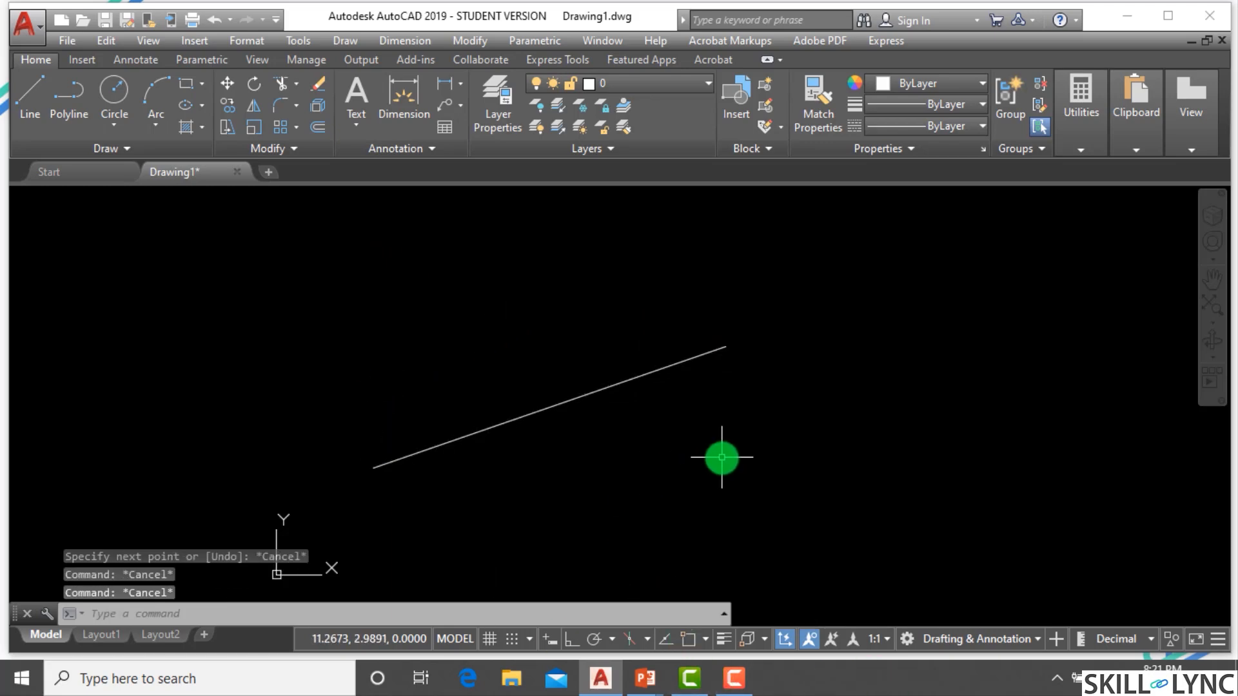
Draw two lines from the diagonal line's endpoints to a new apex point, forming a triangle with the endpoint snap.
text(l)
key(Return)
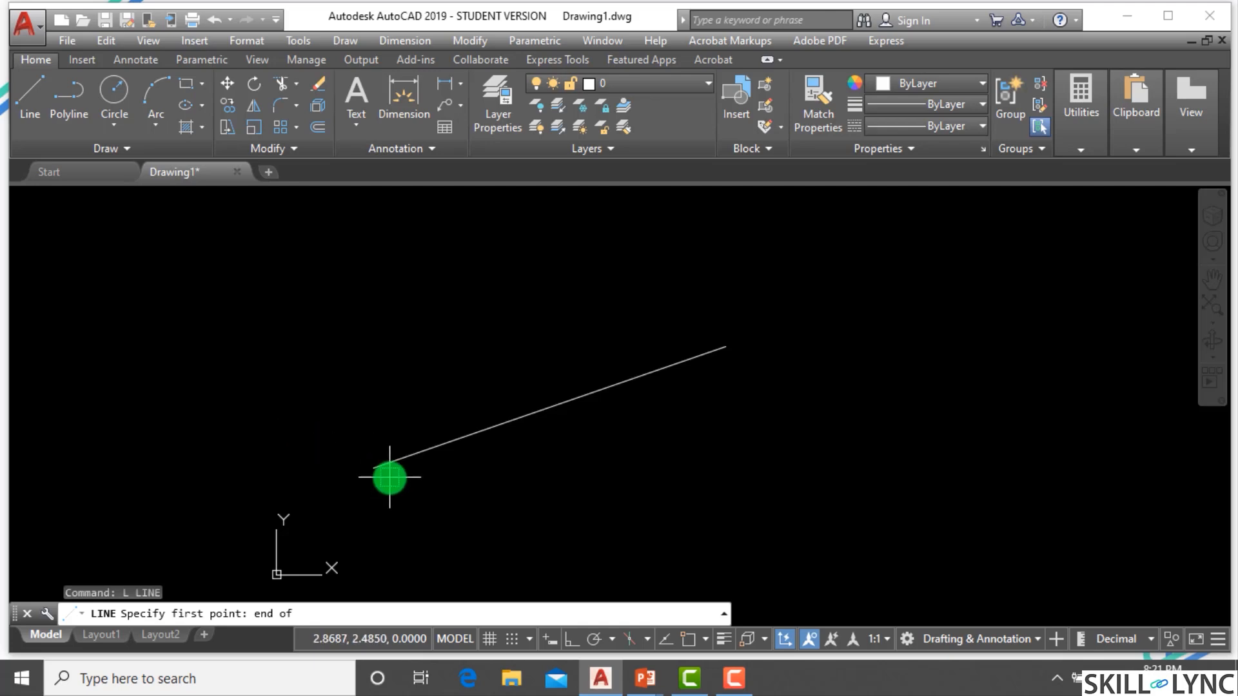
click(373, 469)
click(493, 249)
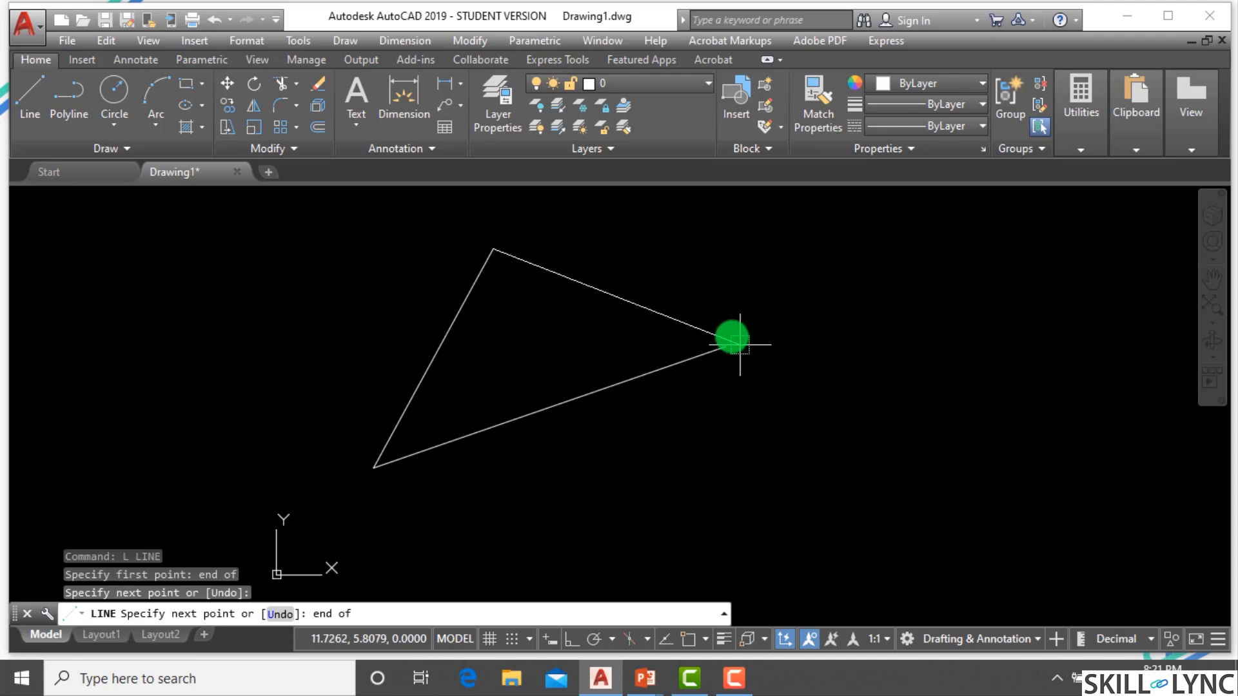
click(720, 338)
key(Escape)
key(Escape)
key(Escape)
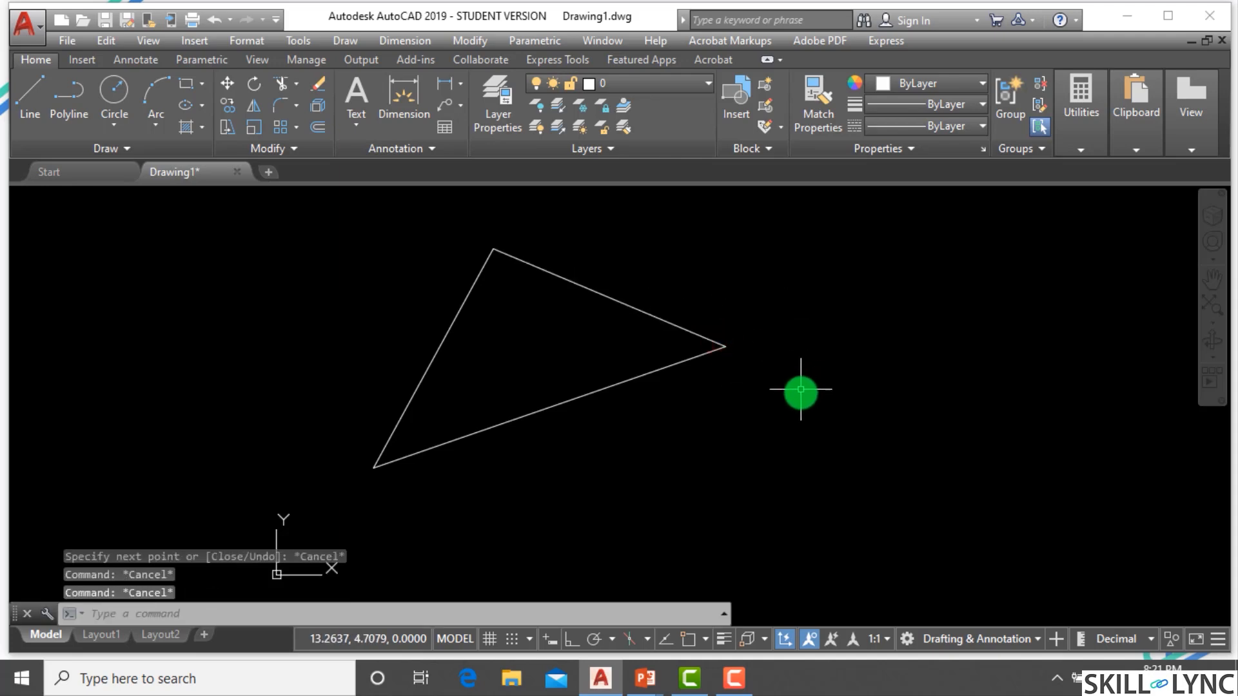
Select all three lines with a crossing window and erase them.
click(798, 429)
click(293, 254)
text(e)
key(Return)
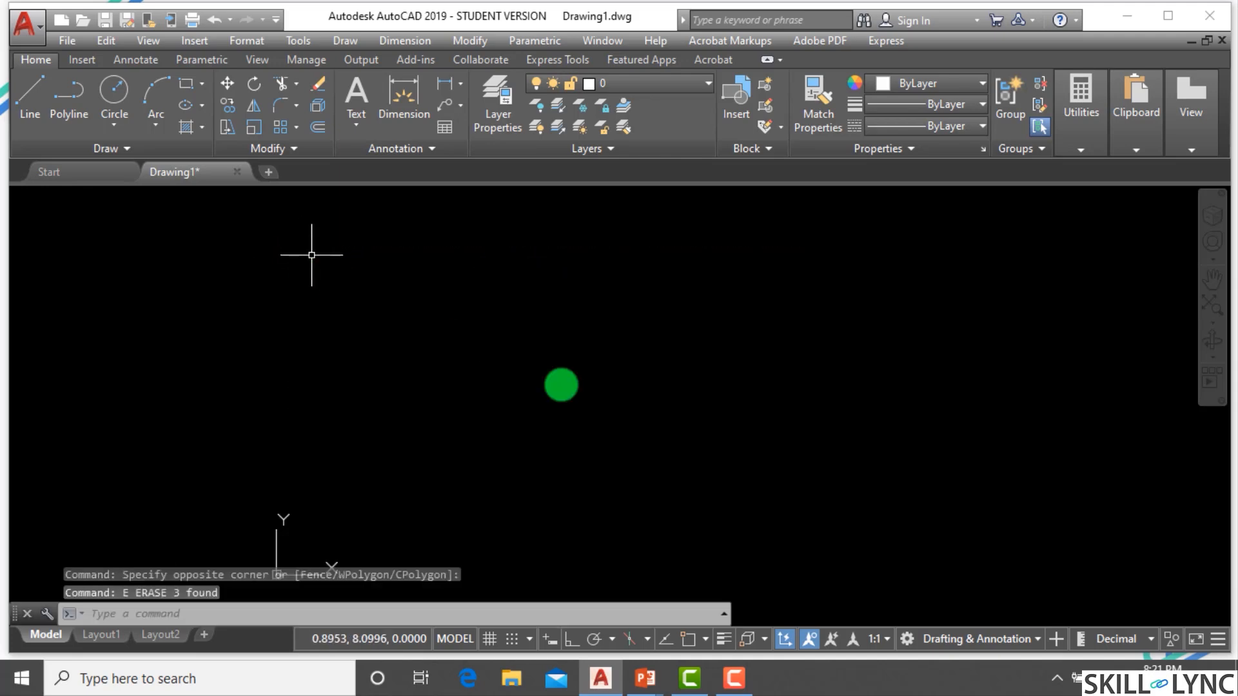
Change the running object snap modes from Endpoint to Midpoint only.
click(708, 642)
click(730, 609)
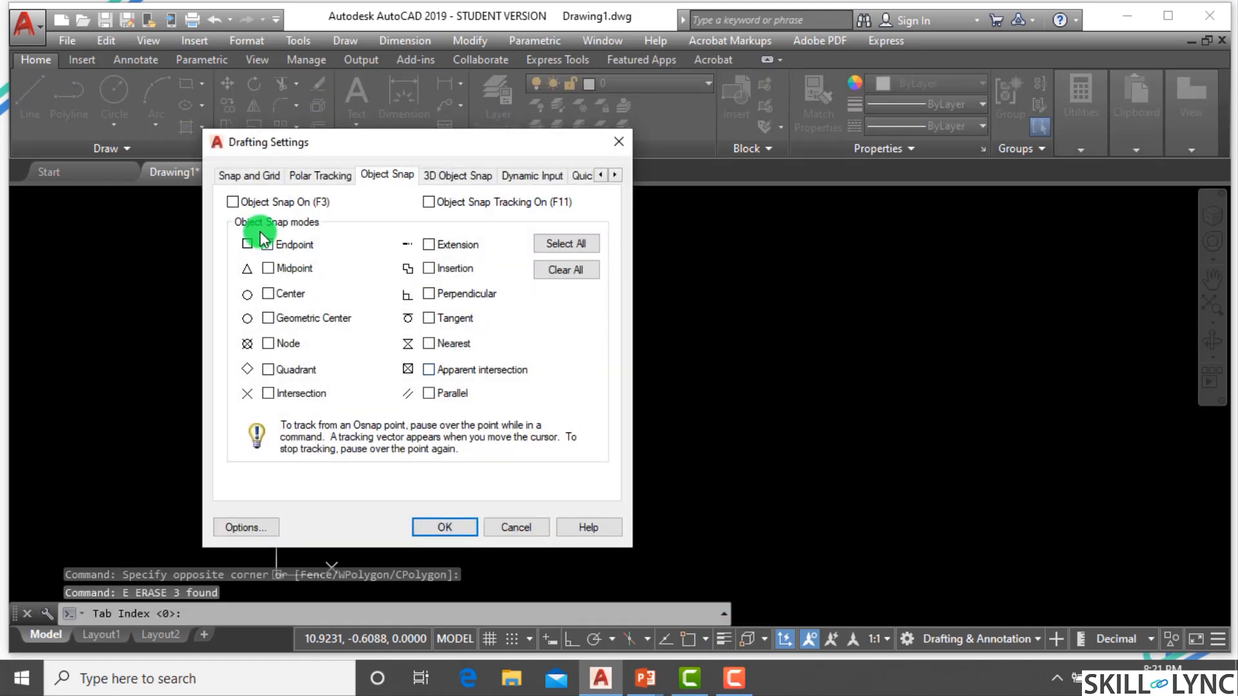
click(266, 245)
click(269, 269)
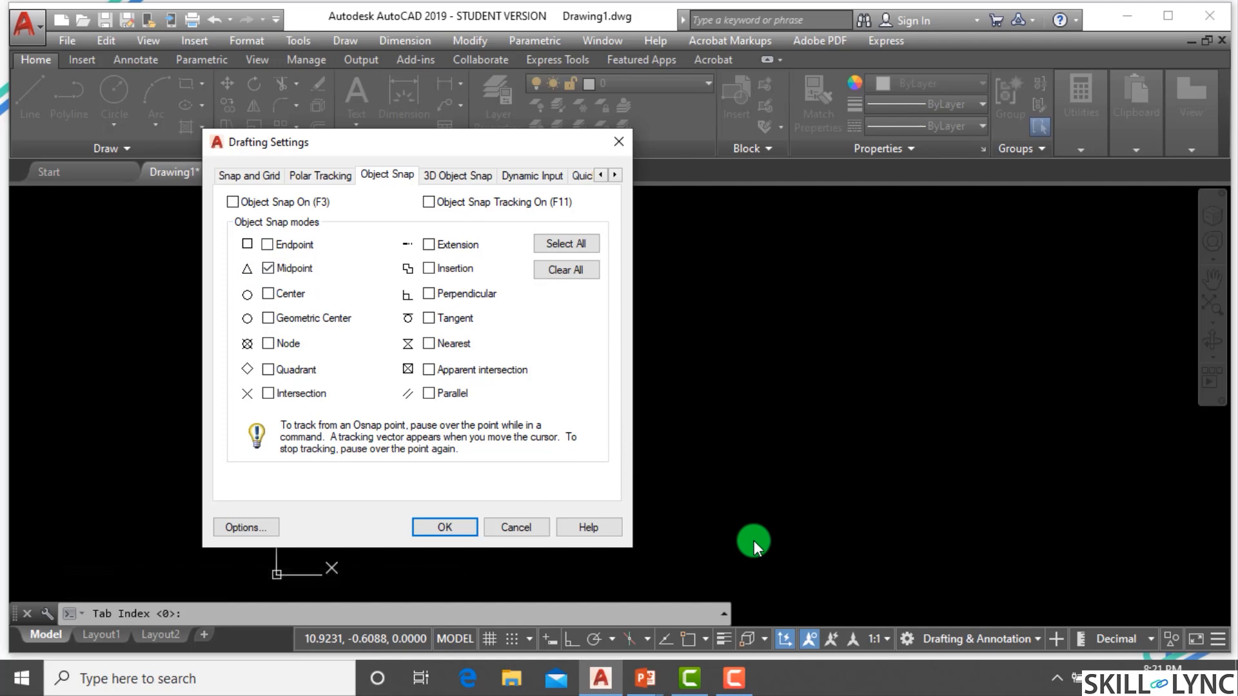
click(429, 530)
Draw a three-point arc open toward the upper left.
text(a)
key(Return)
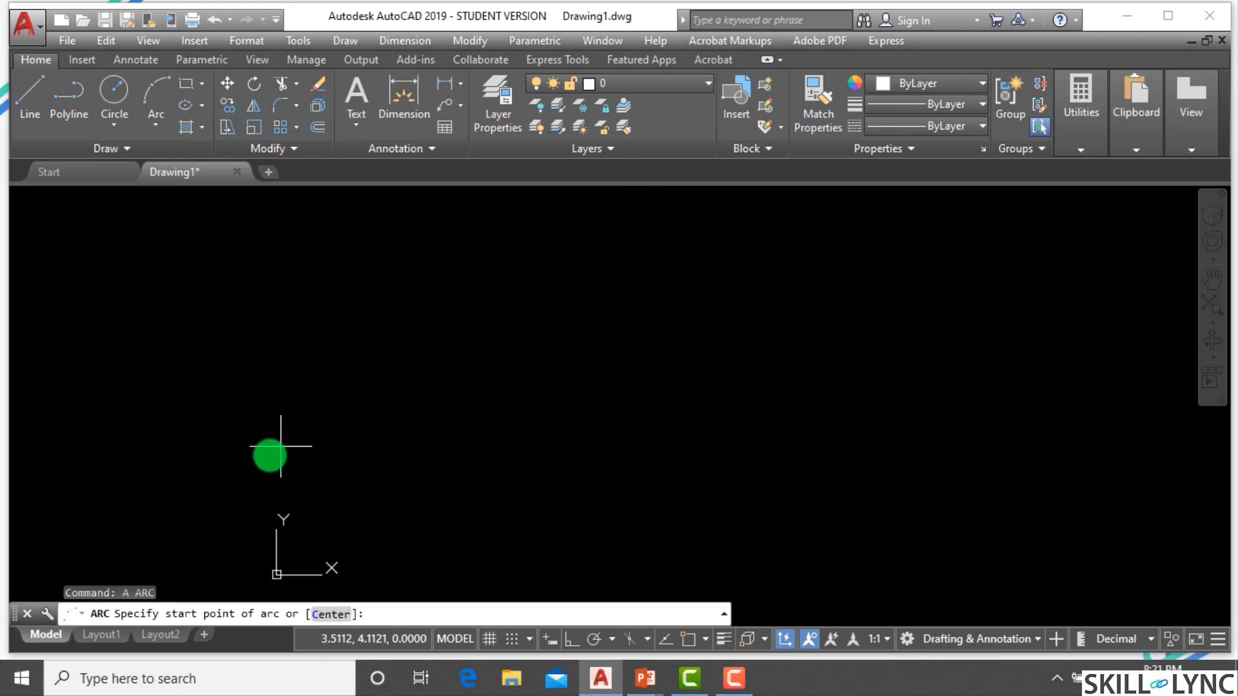
click(229, 491)
click(400, 391)
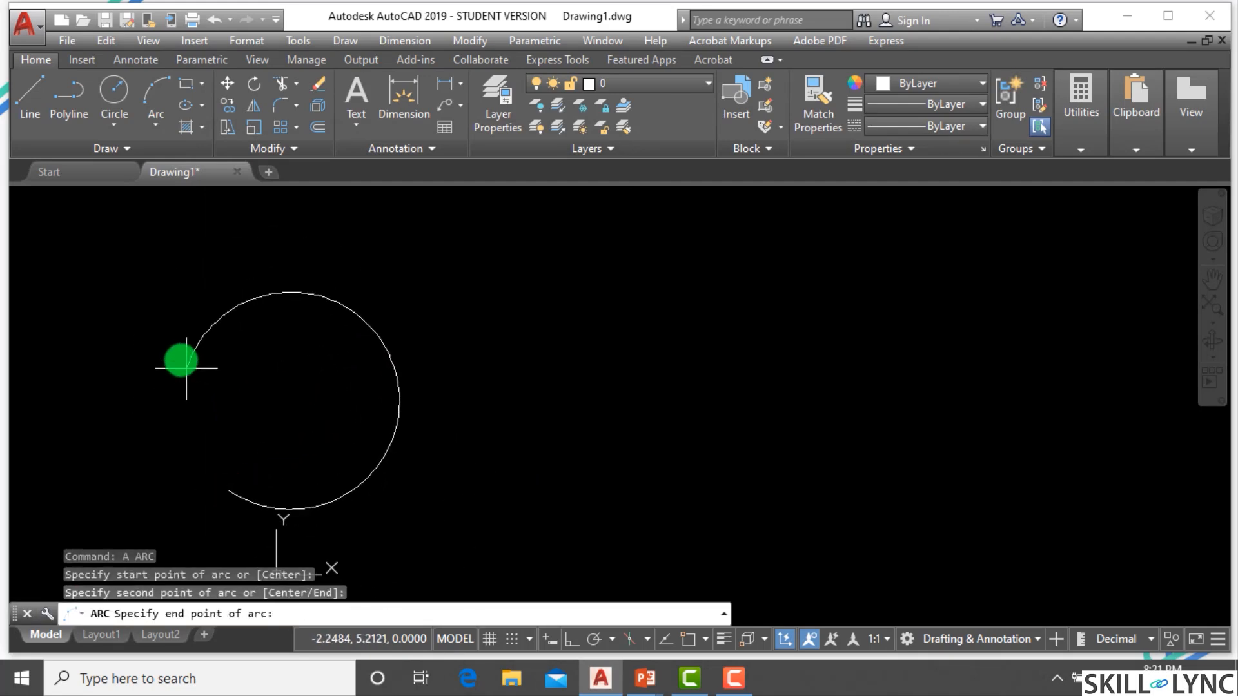
click(194, 271)
key(Escape)
key(Escape)
Draw a diagonal line to the right of the arc between two picked points.
text(l)
key(Return)
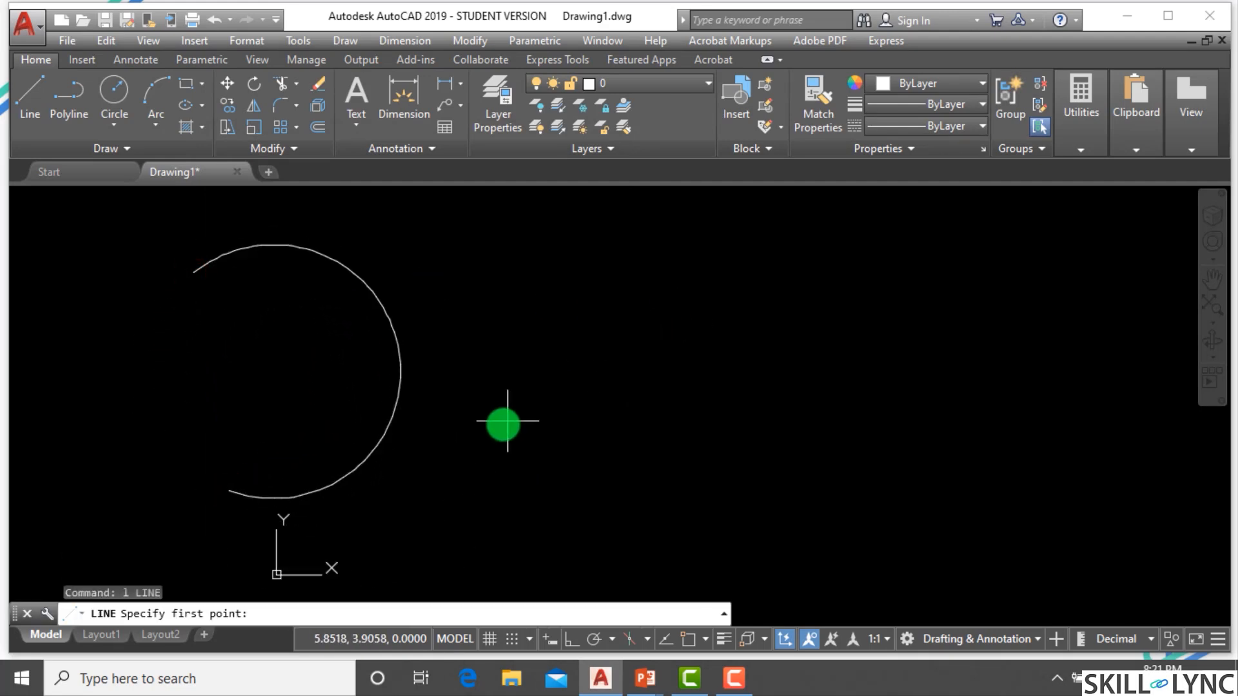
click(452, 439)
click(667, 292)
key(Escape)
key(Escape)
Draw a rectangle to the right of the line by picking two opposite corners.
text(rec)
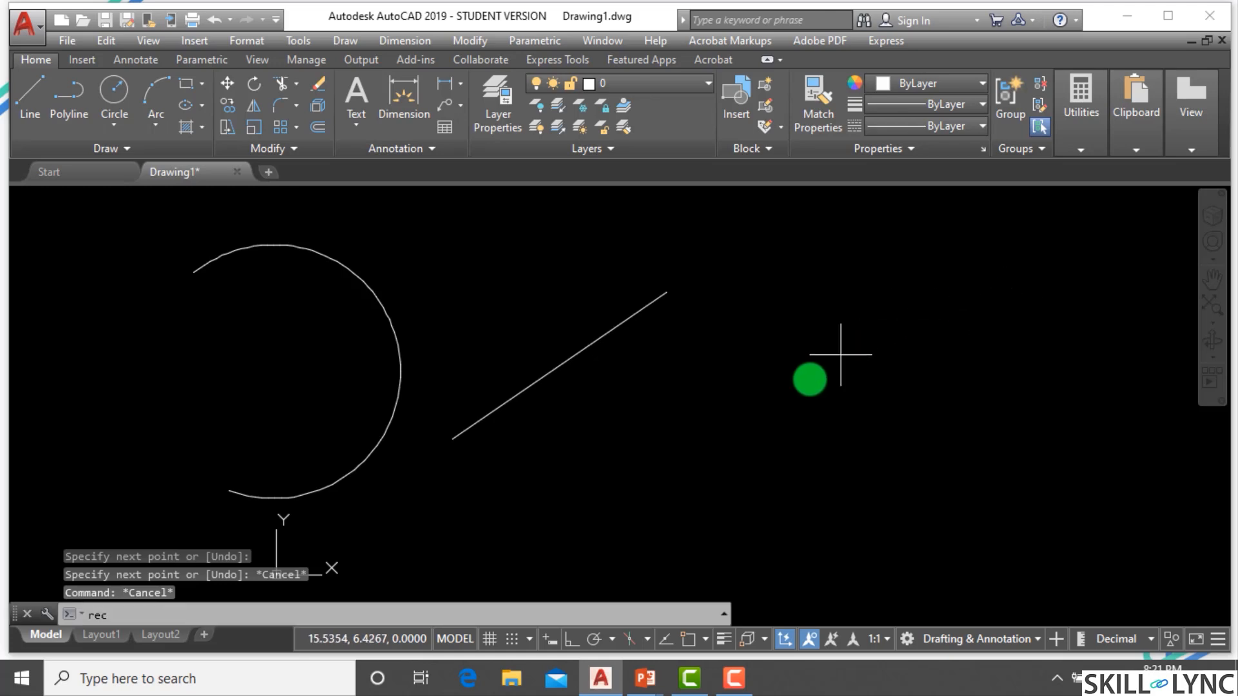
key(Return)
click(691, 503)
click(865, 310)
key(Escape)
key(Escape)
scroll(813, 352, down, 2)
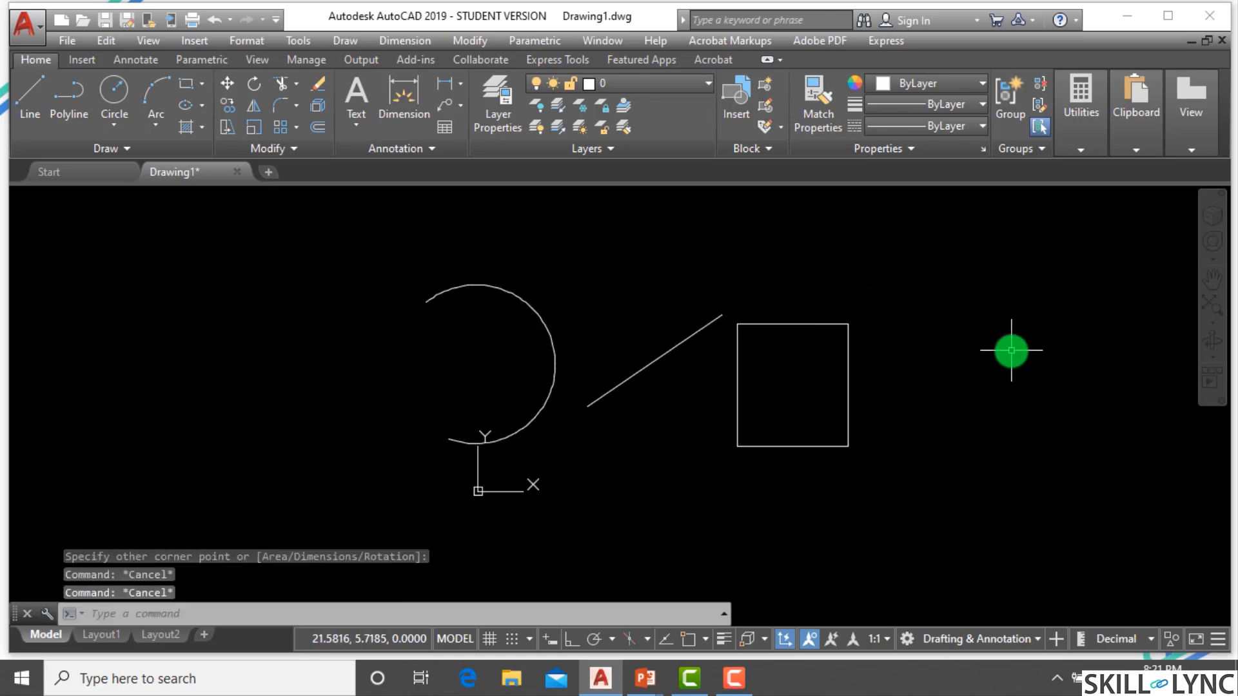
scroll(1012, 350, up, 2)
key(Escape)
text(o)
key(Escape)
key(Escape)
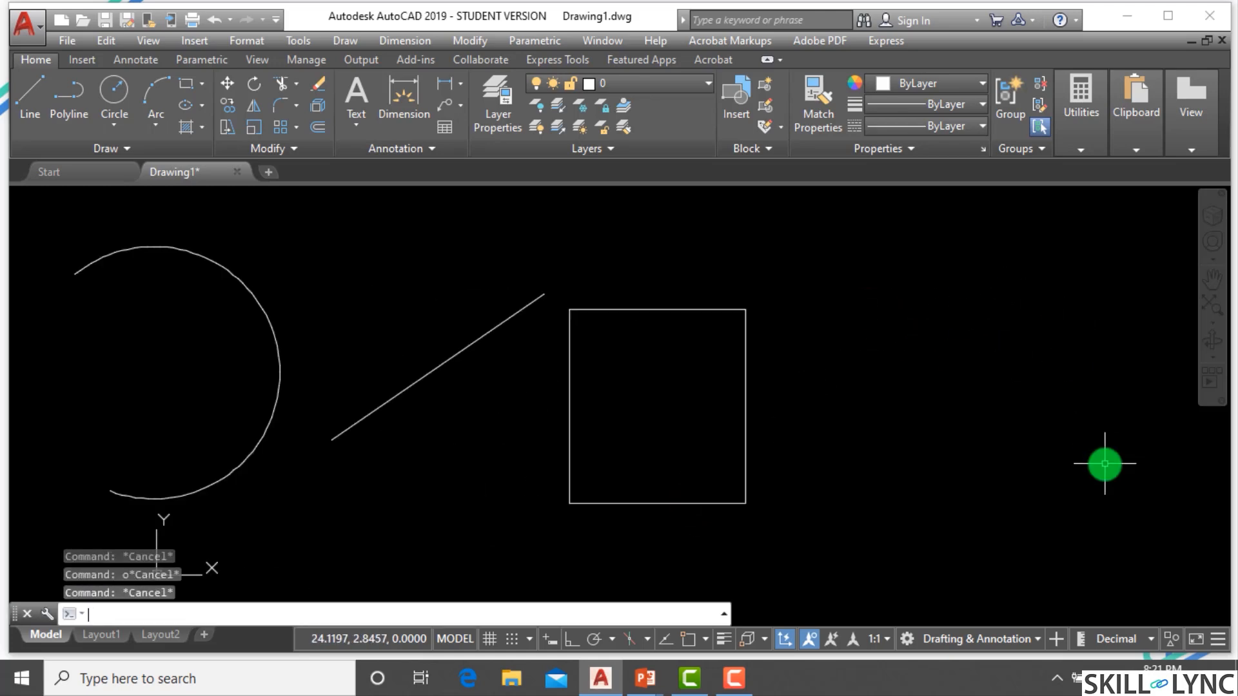
text(pl)
key(Return)
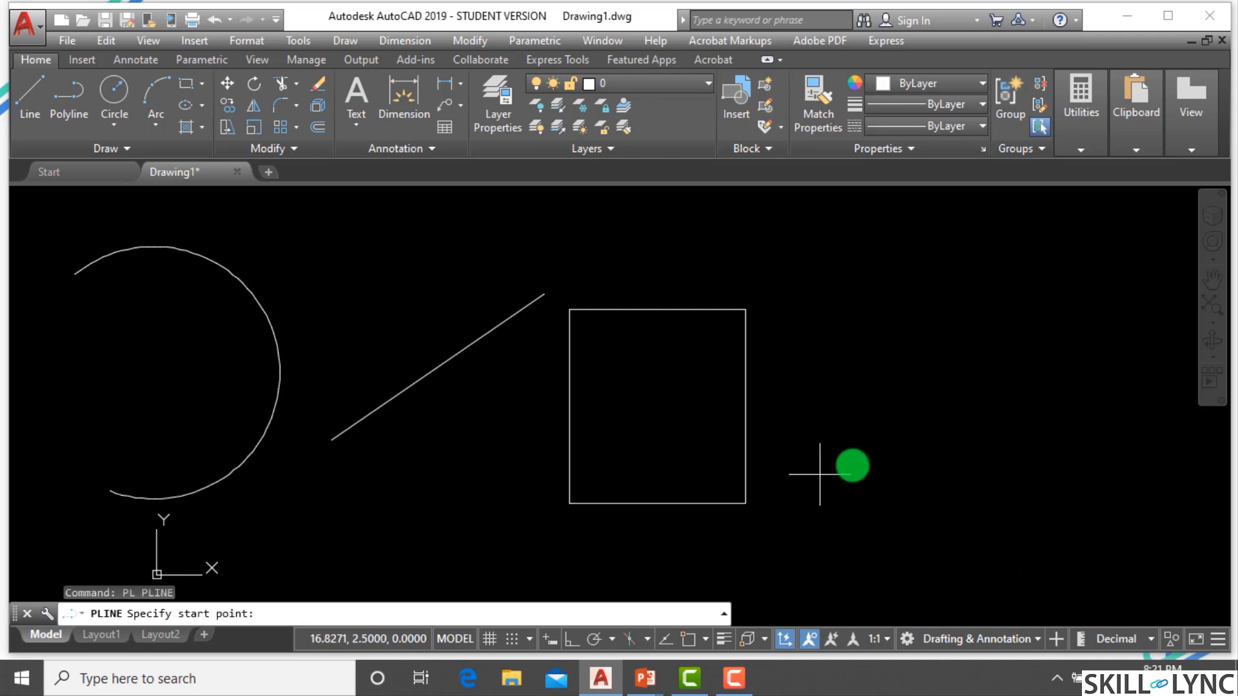
key(Escape)
key(Escape)
key(Escape)
Draw a 3-sided polygon inscribed in a circle to the right of the rectangle.
text(p)
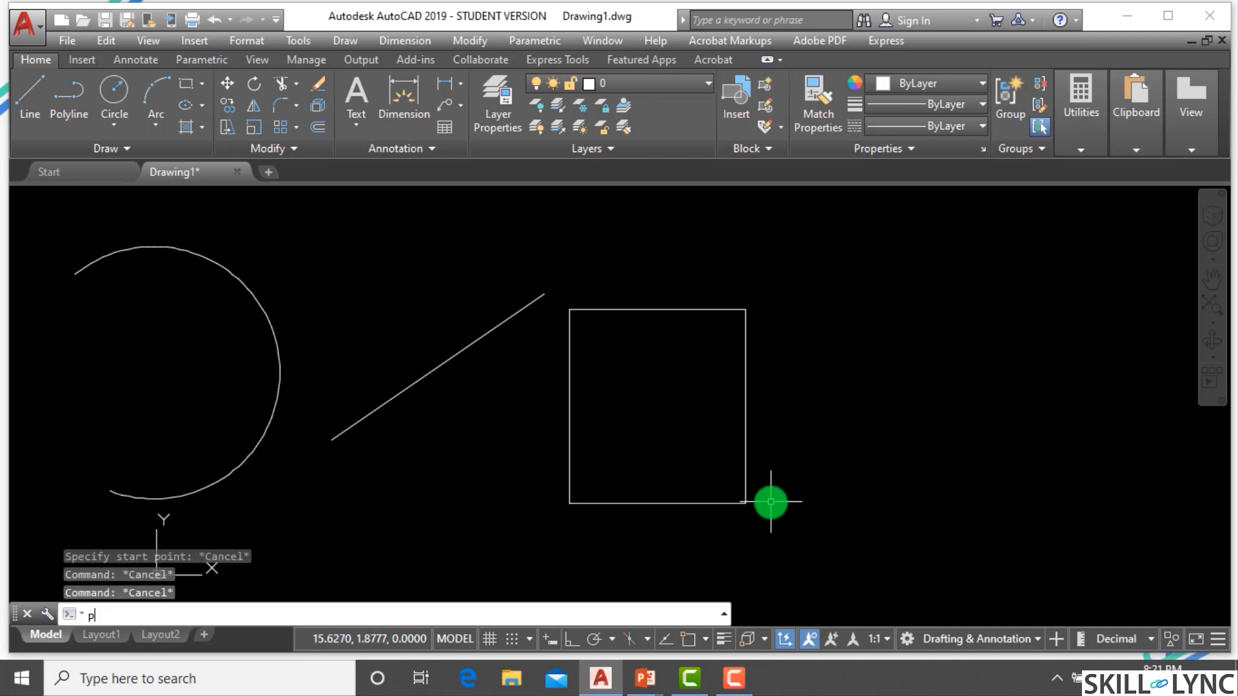
text(l)
key(Return)
key(Return)
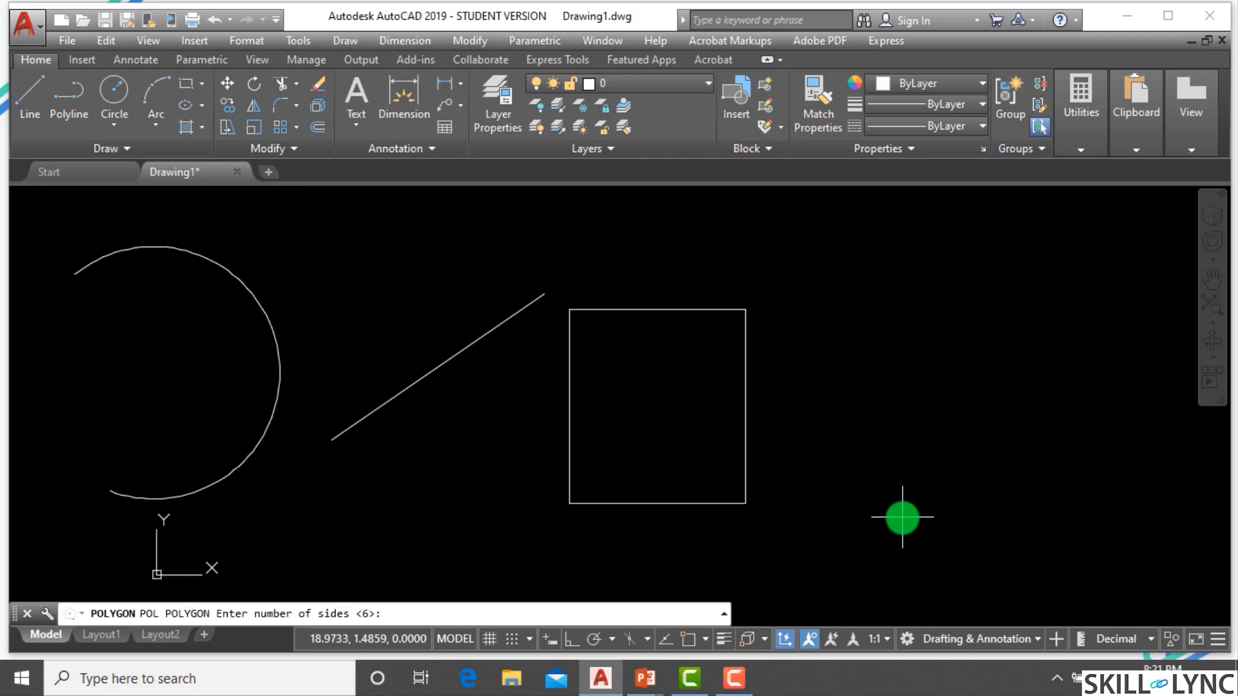
text(3)
key(Return)
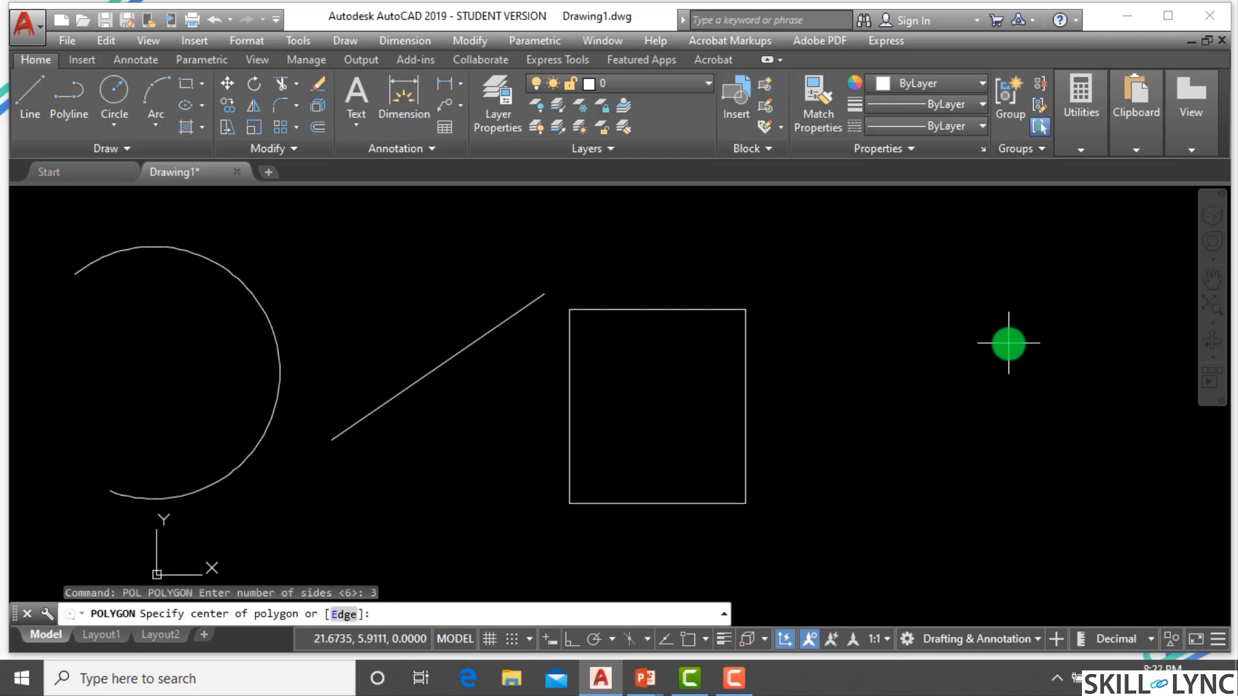
click(1000, 347)
key(Return)
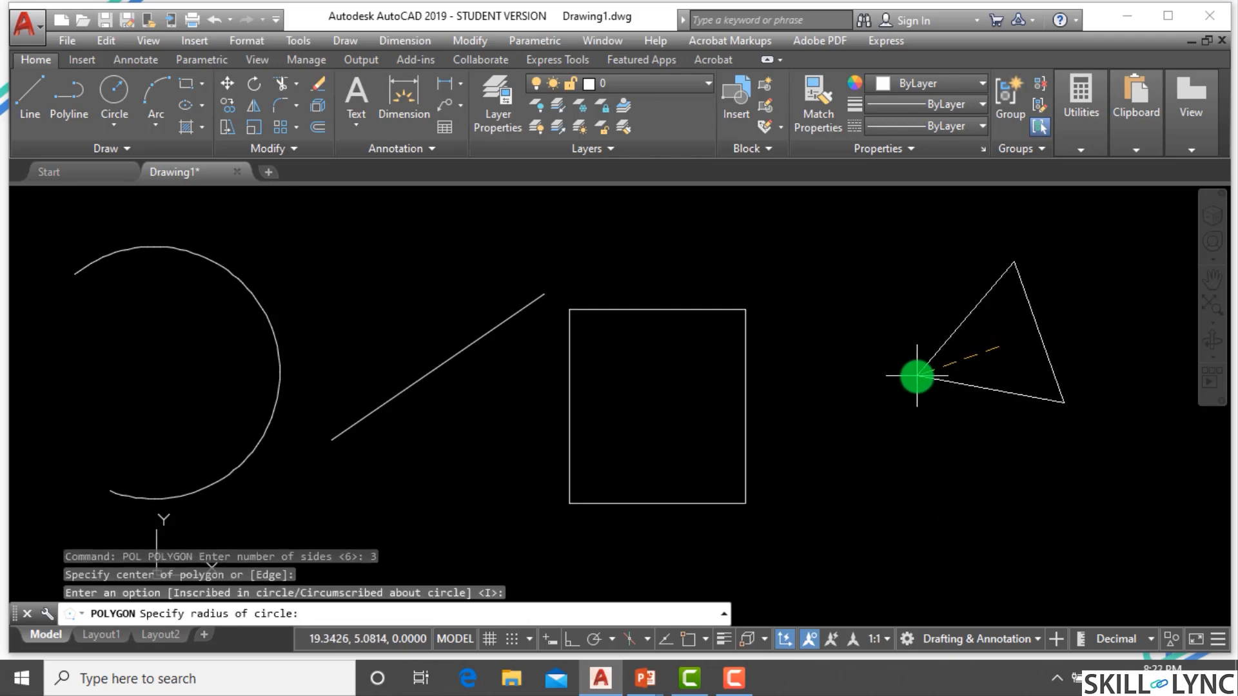
click(862, 388)
key(Escape)
key(Escape)
scroll(865, 404, down, 5)
scroll(877, 399, up, 5)
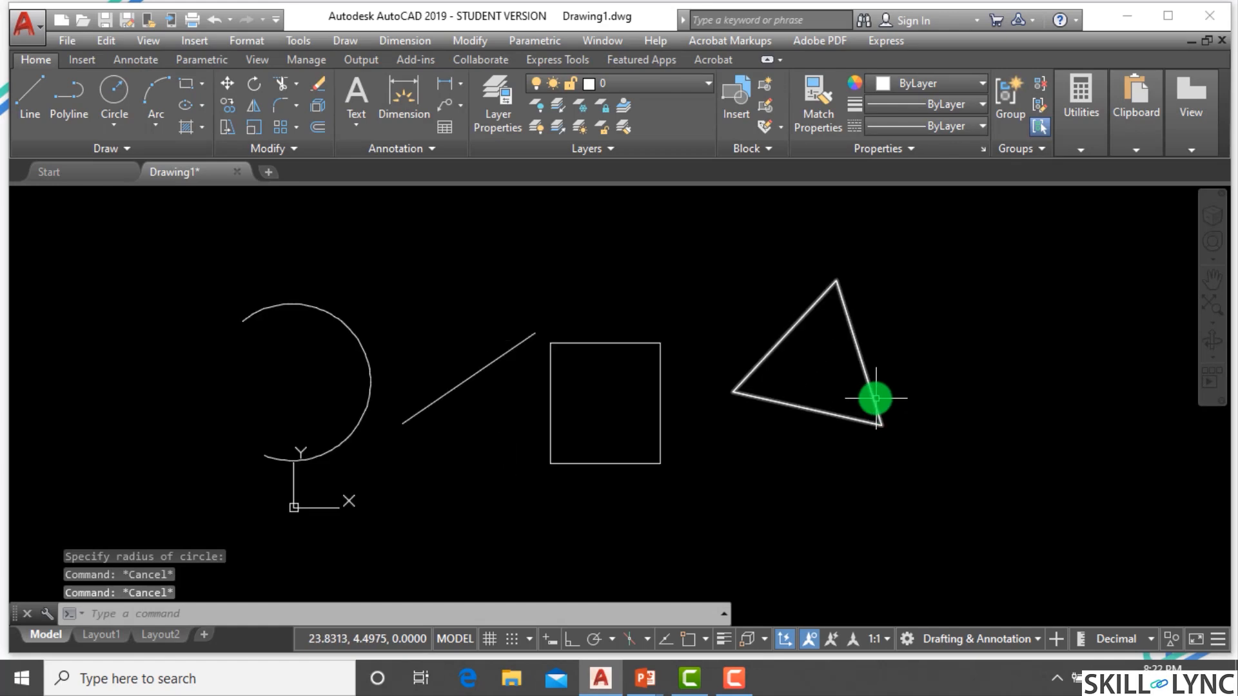
scroll(600, 373, up, 1)
scroll(664, 304, down, 3)
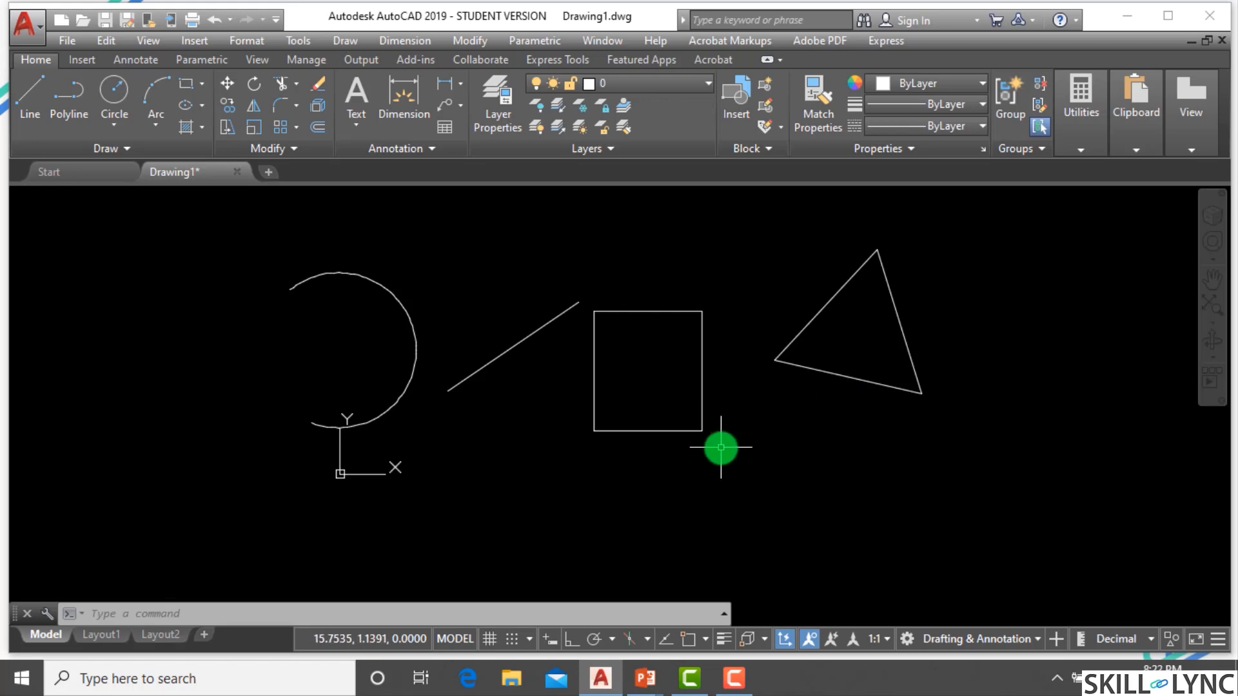
key(Escape)
key(Escape)
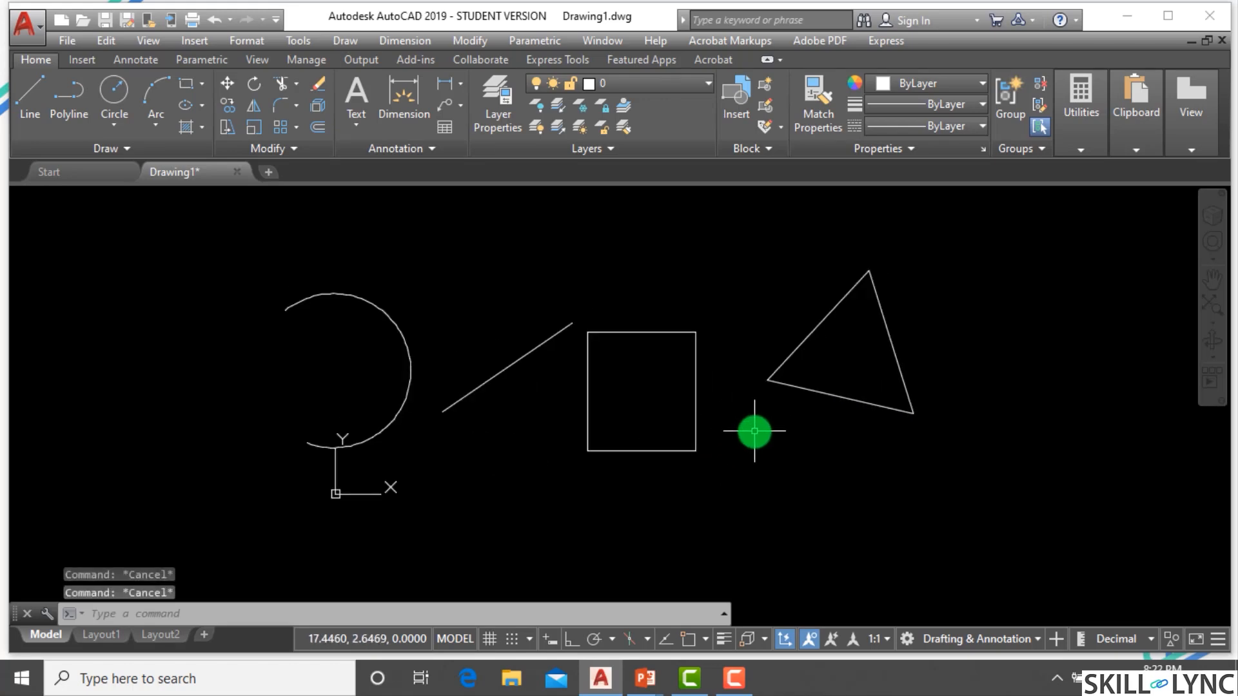
Turn on object snap and draw a chain of lines joining the midpoints of the rectangle, triangle, line and arc.
text(l)
key(Return)
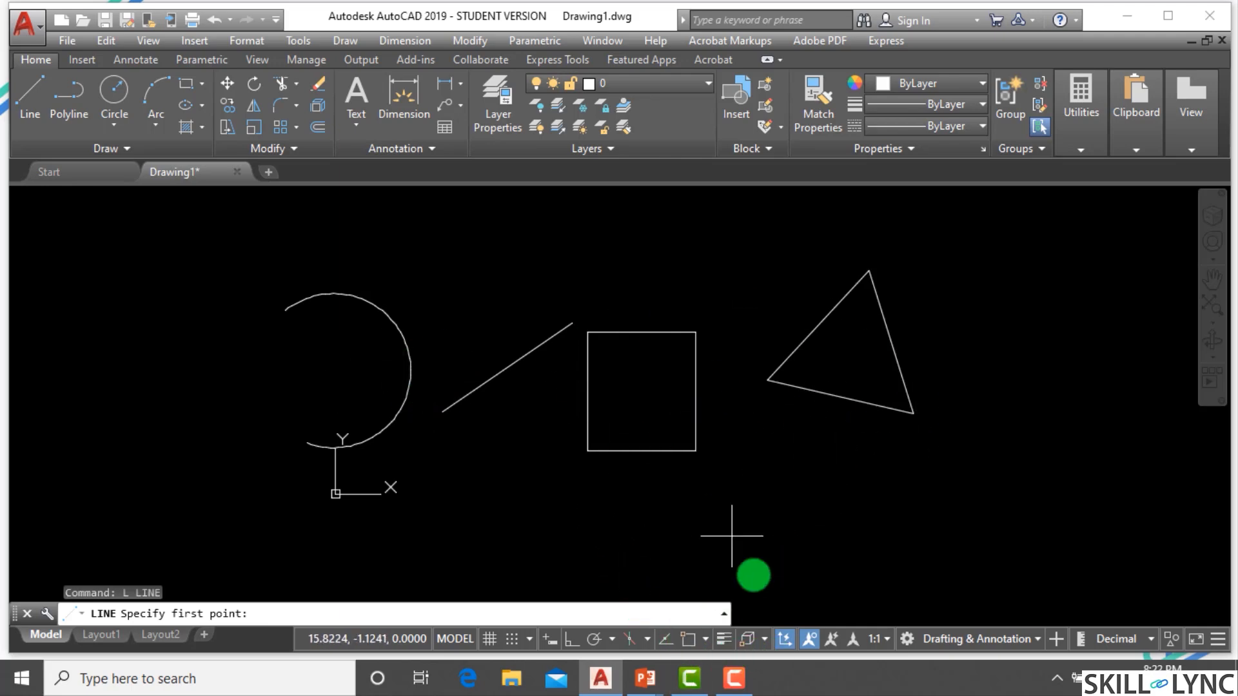
click(691, 640)
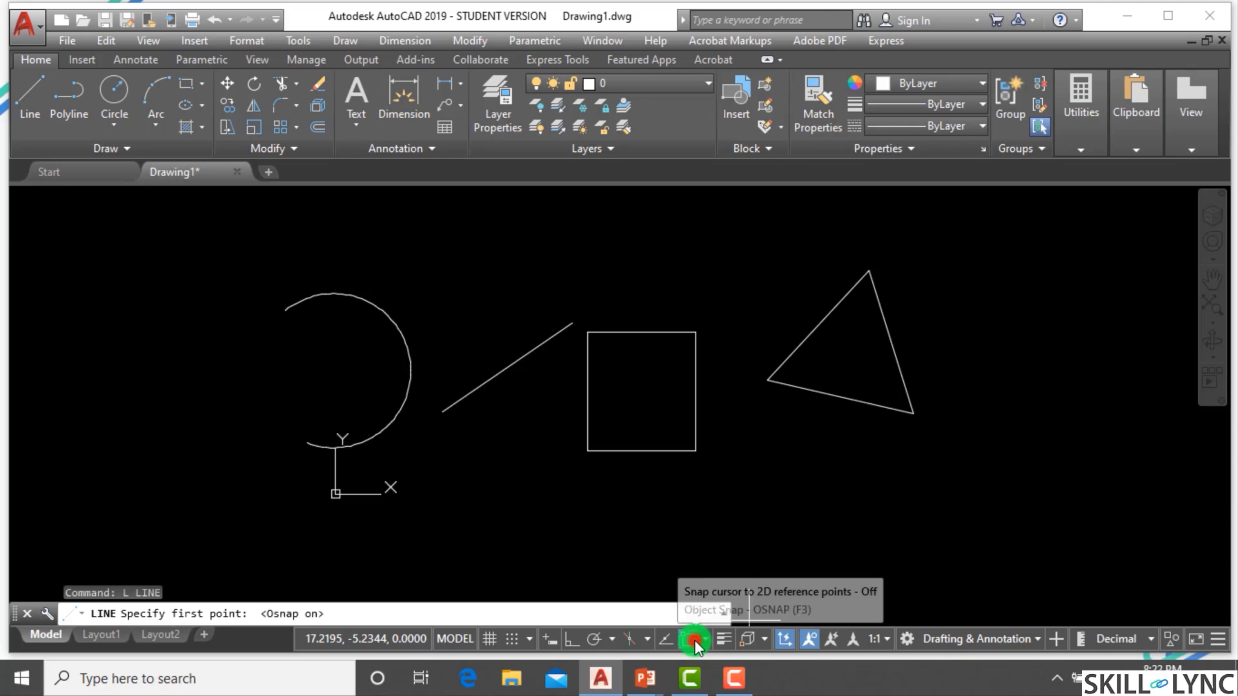
click(641, 333)
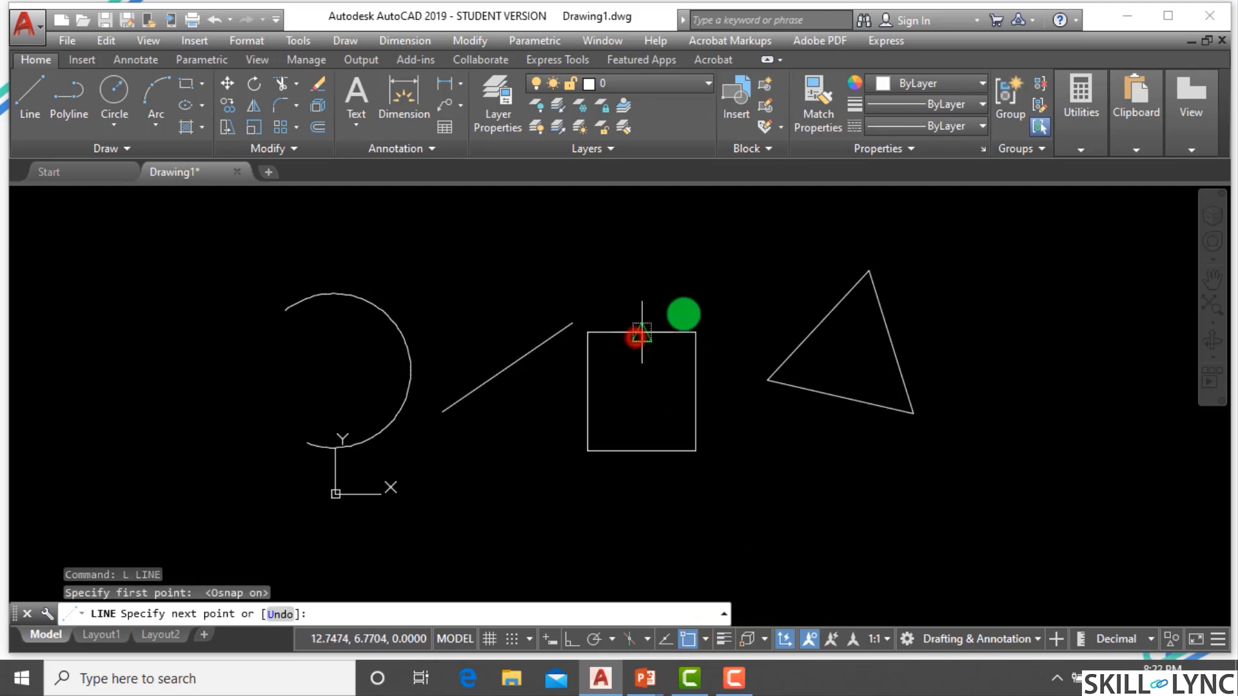
click(819, 320)
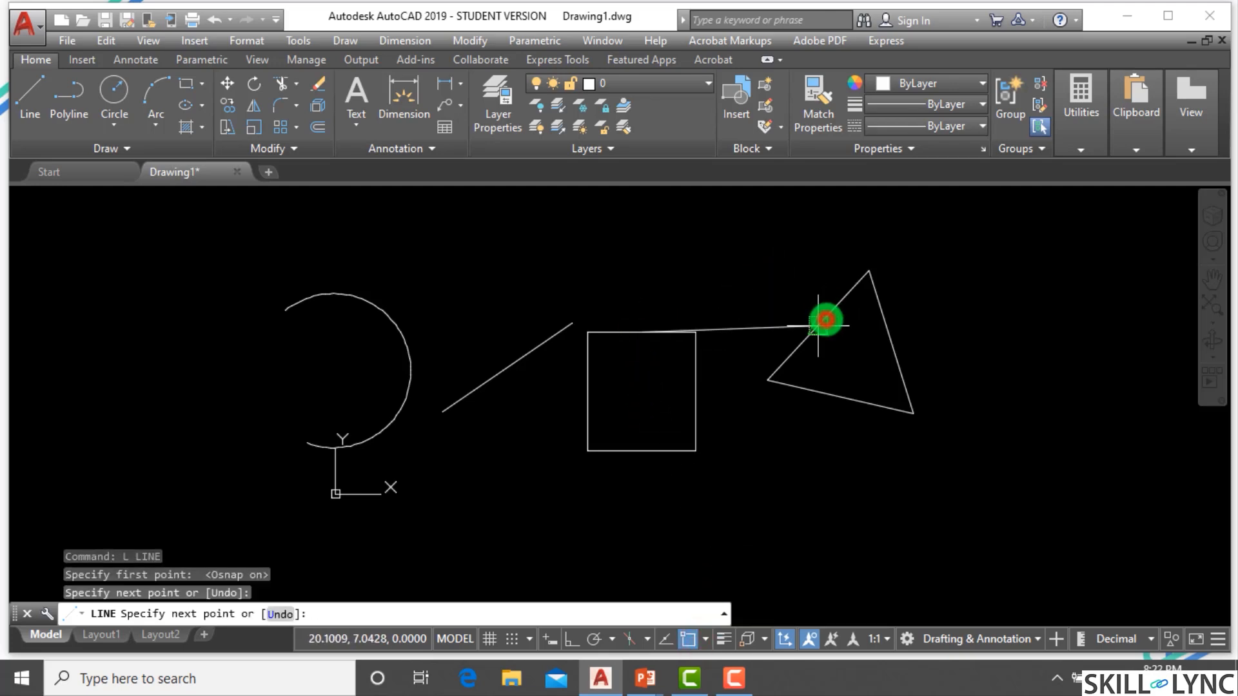
click(839, 396)
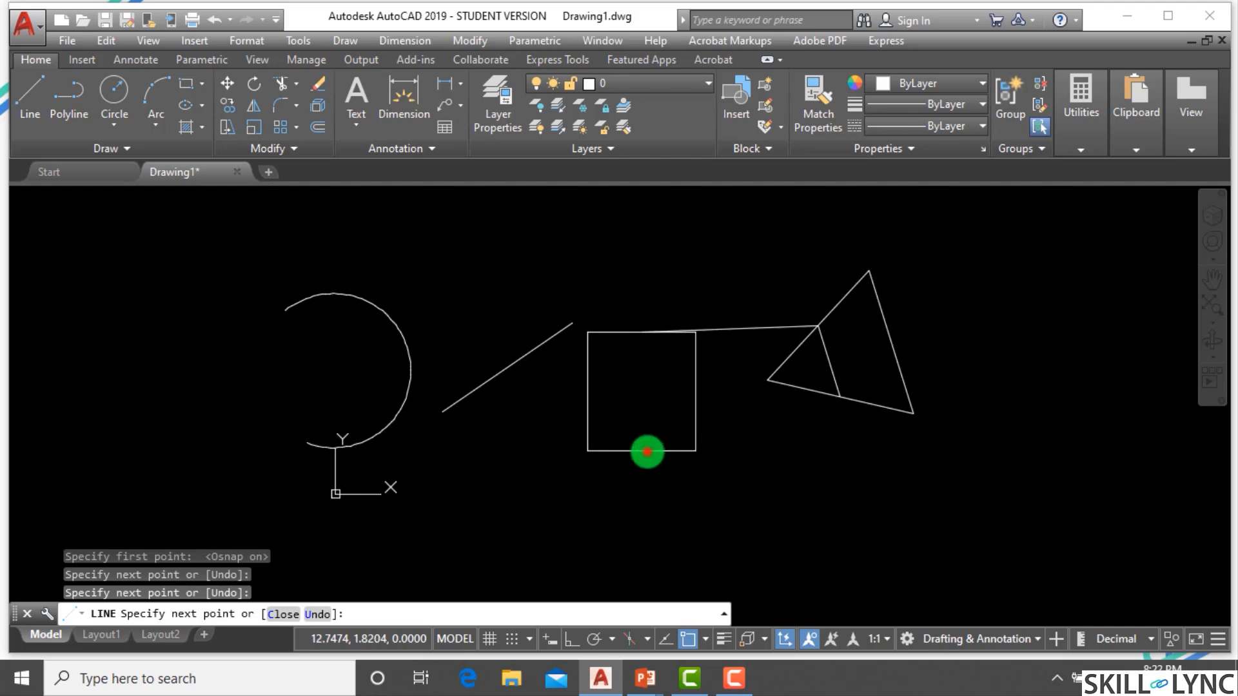
click(644, 450)
click(587, 392)
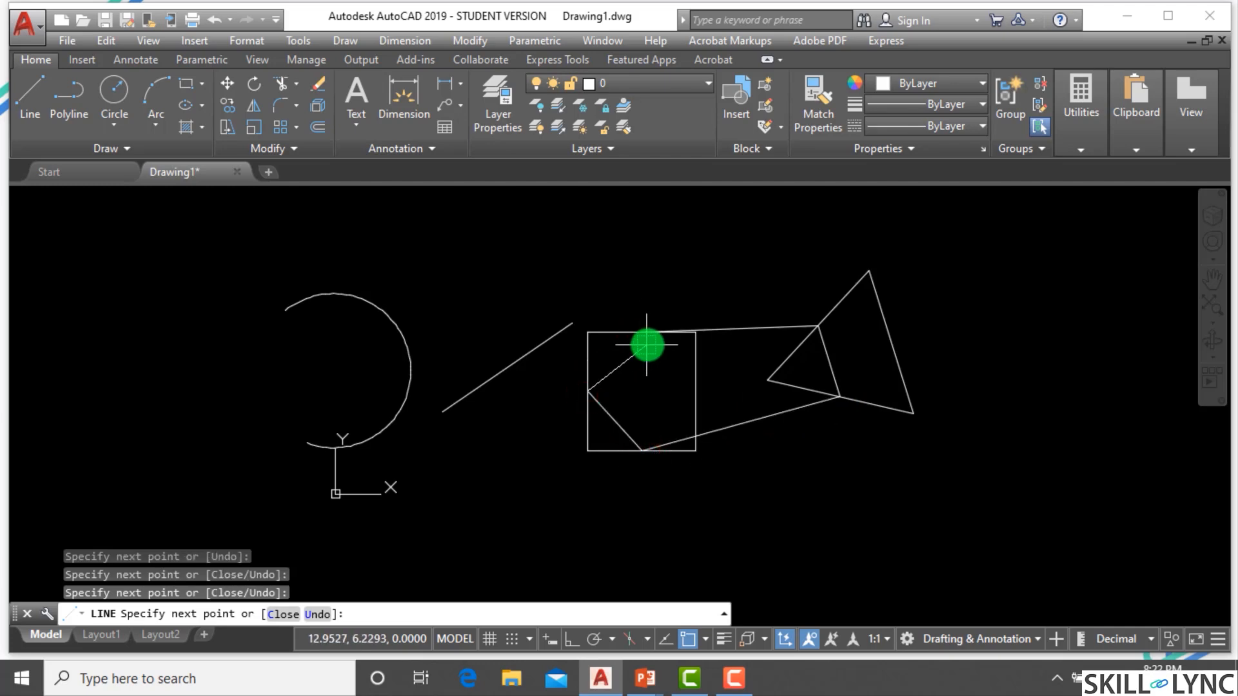
click(643, 334)
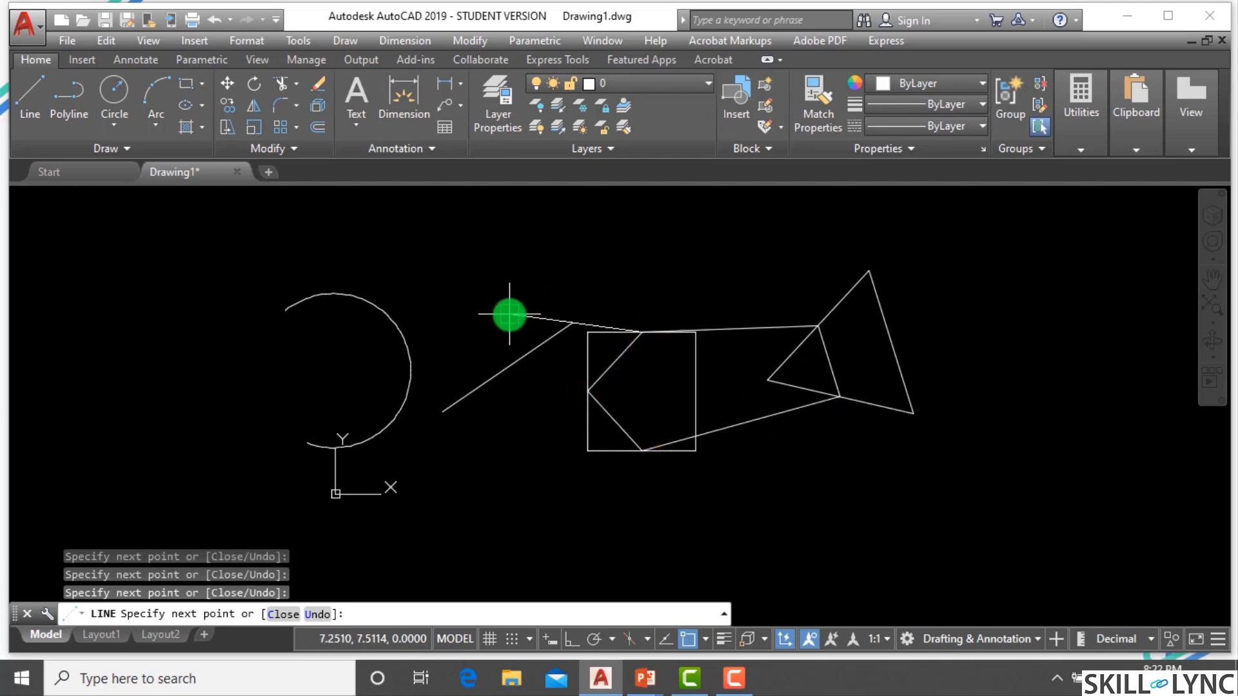
click(495, 374)
click(405, 346)
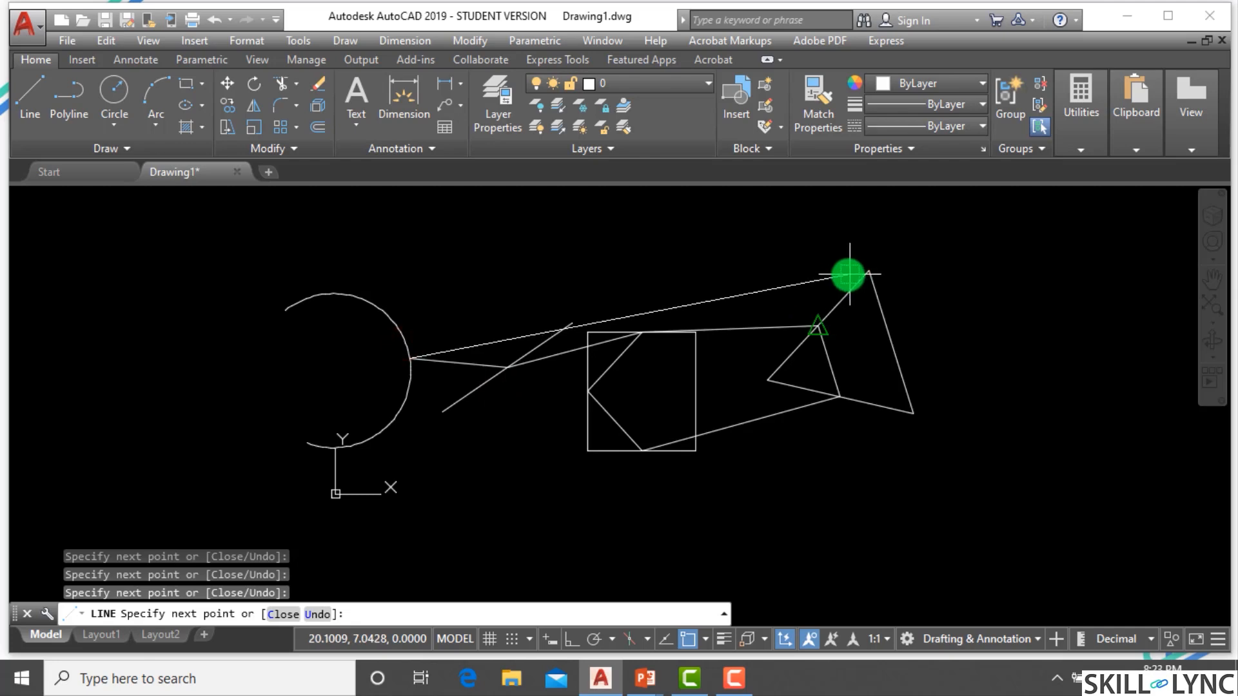
key(Escape)
key(Escape)
Select all the shapes with a crossing window and erase them.
click(951, 480)
click(228, 265)
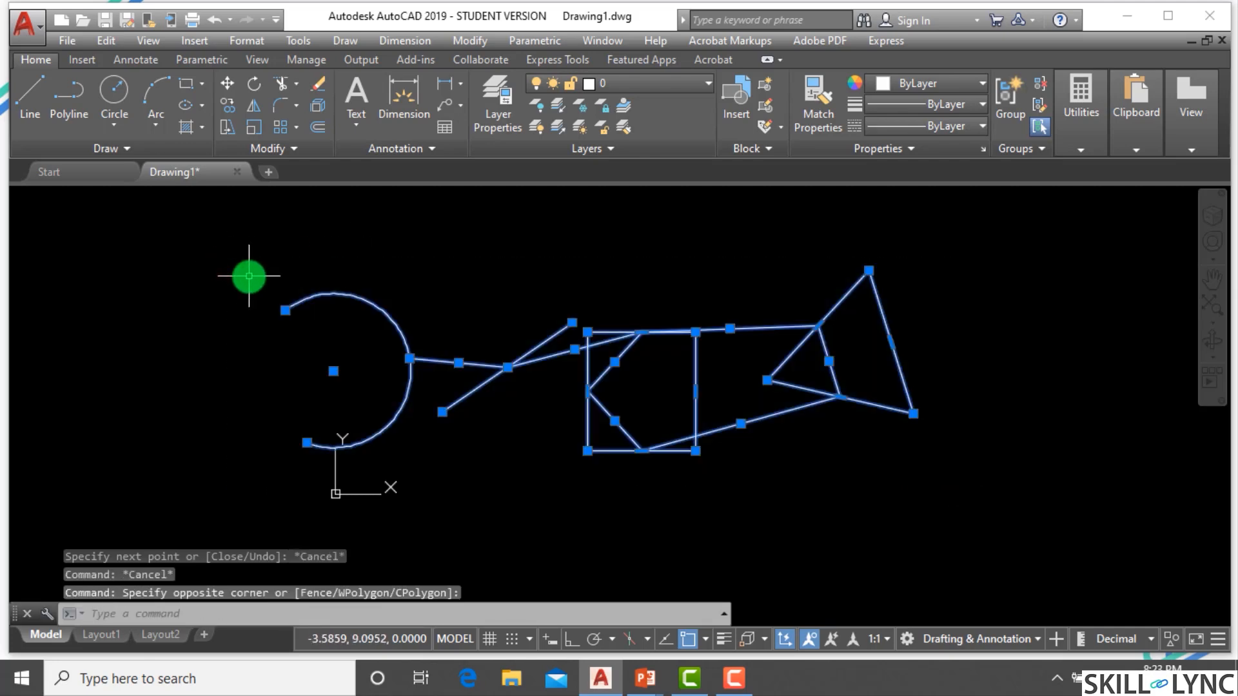
text(e)
key(Return)
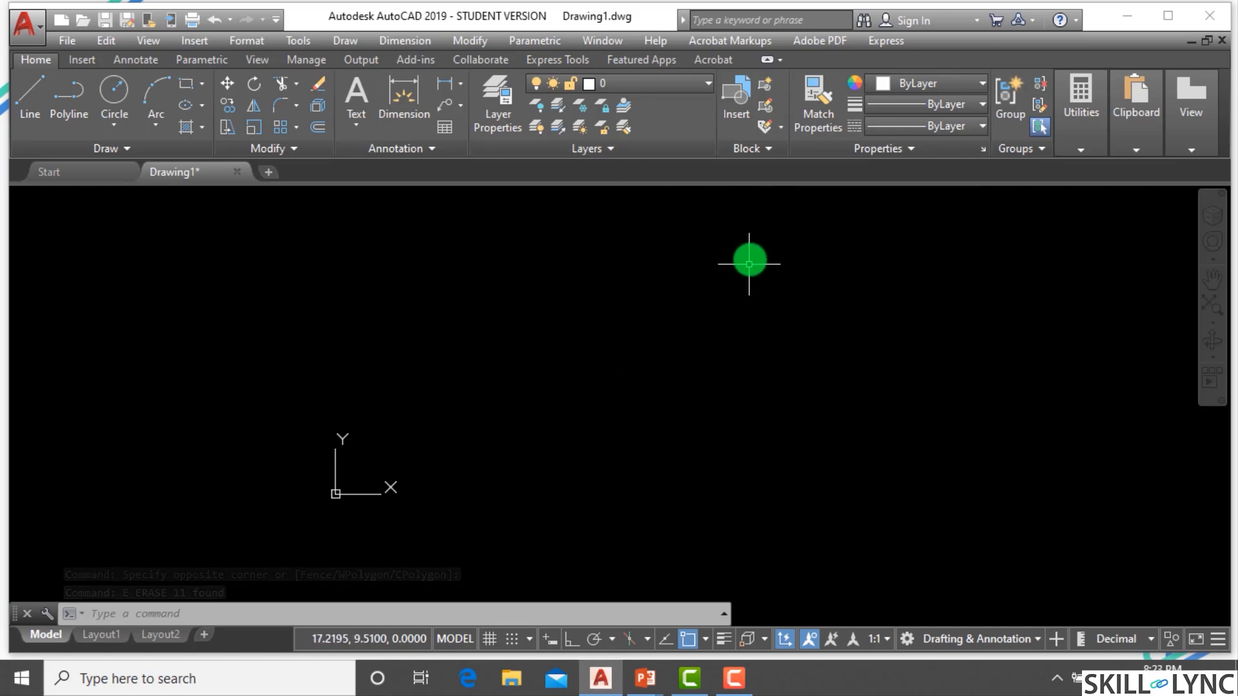
Draw a 3-sided polygon inscribed in a circle by picking its center and radius.
text(po)
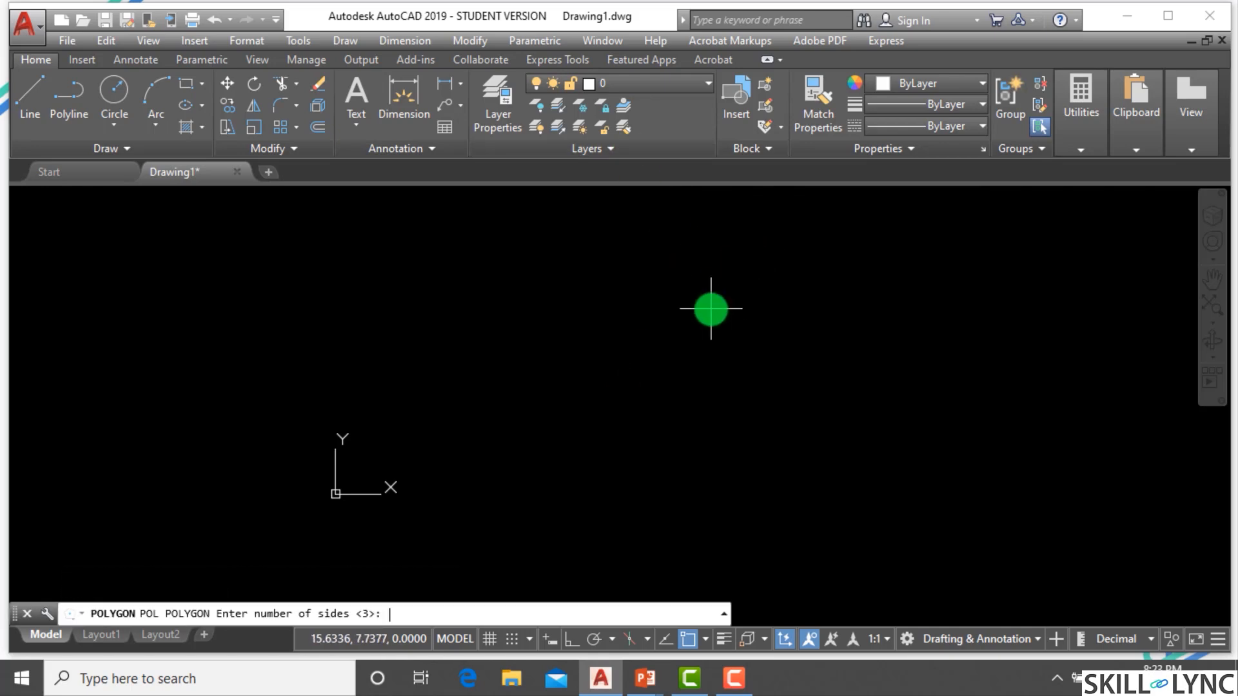
key(Return)
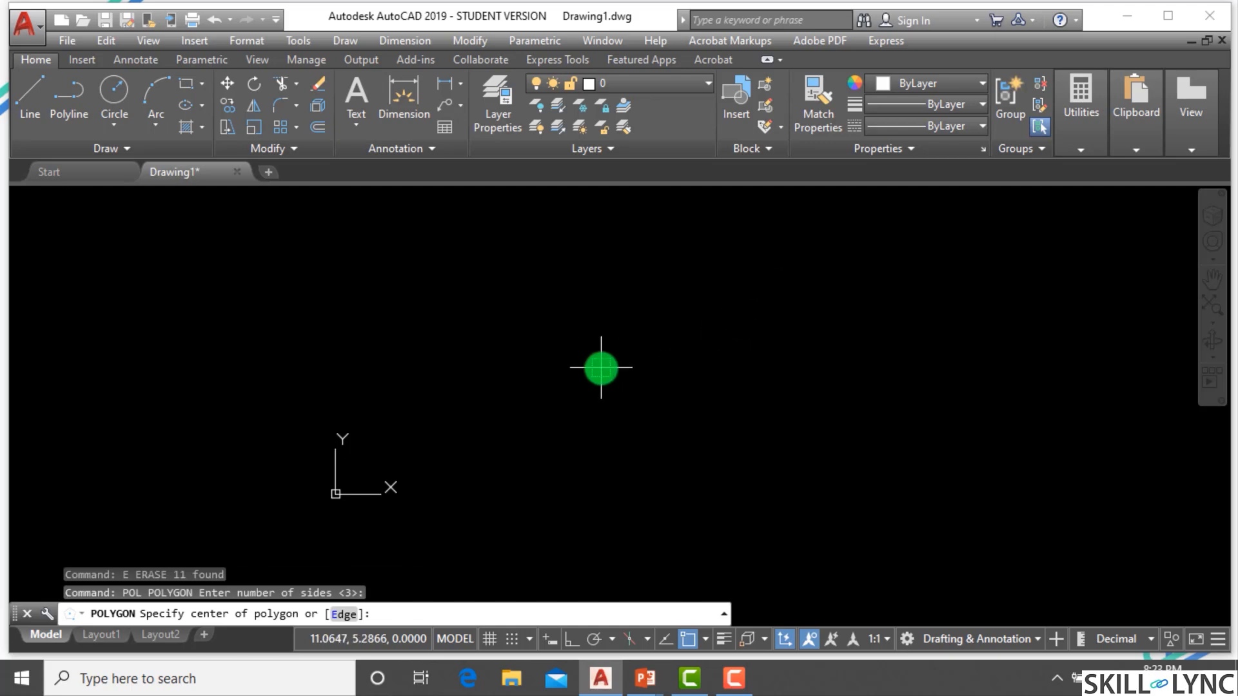
key(Return)
click(599, 381)
key(Return)
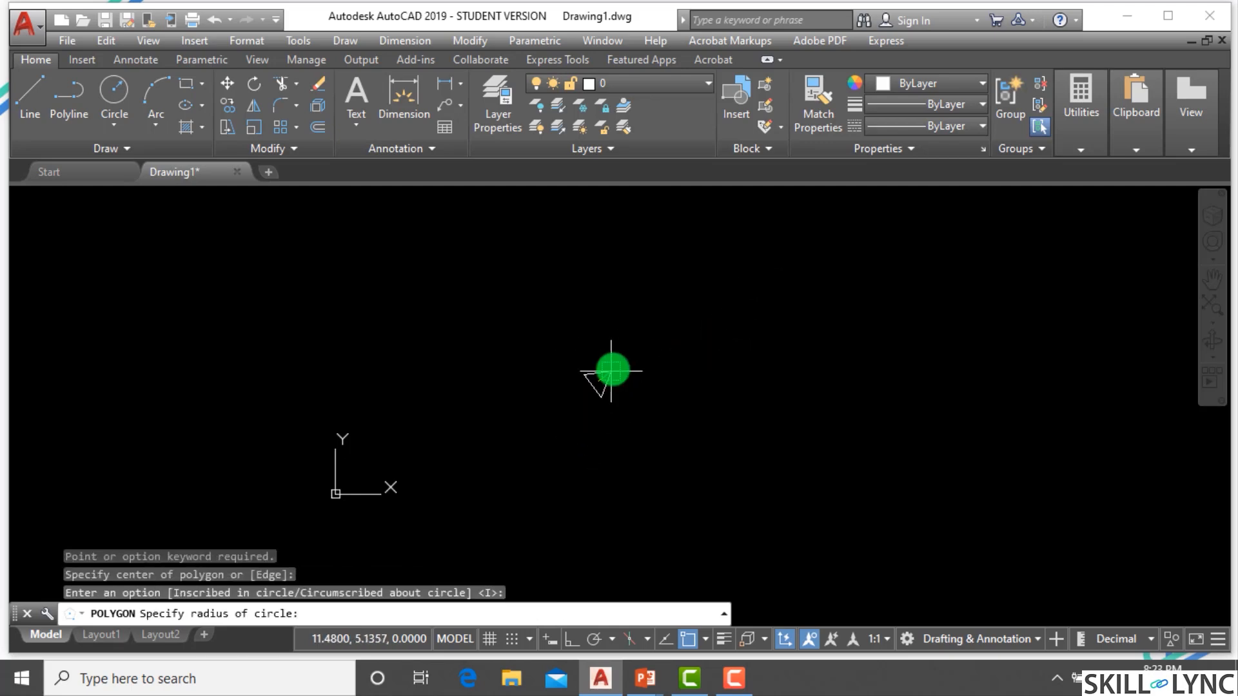
click(603, 282)
key(Escape)
key(Escape)
key(Escape)
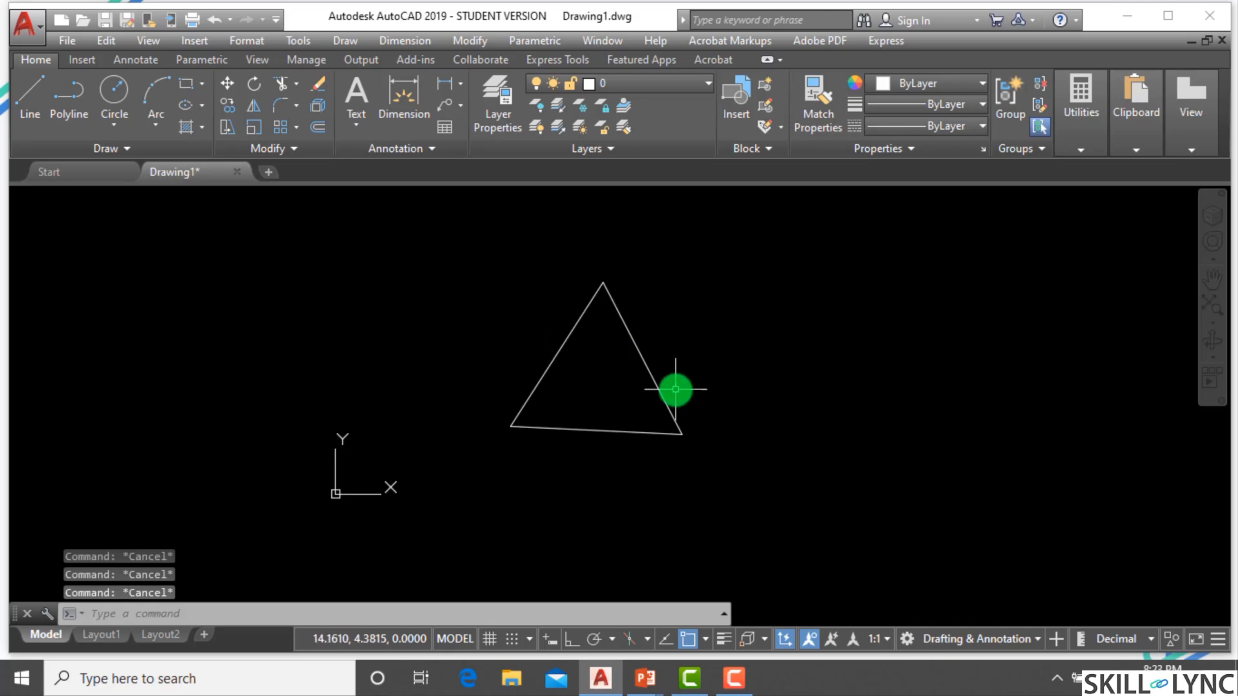
scroll(687, 378, up, 2)
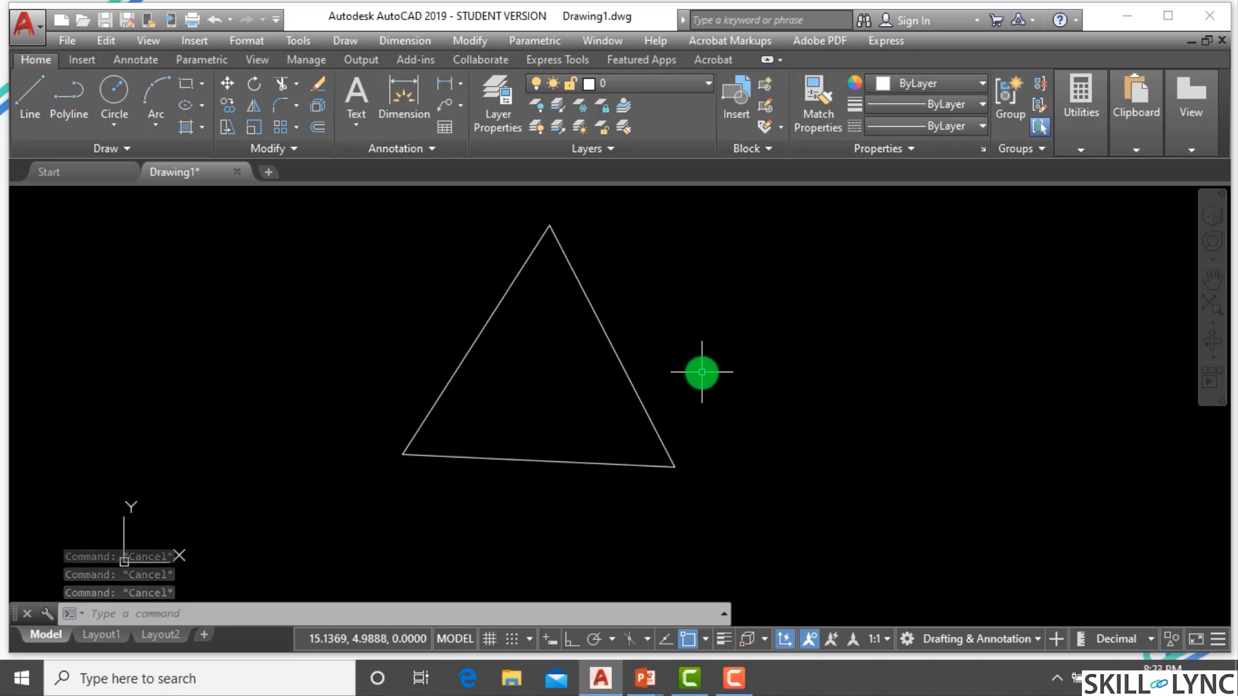
Draw a closed chain of lines joining the midpoints of the triangle's three sides to form an inner triangle.
text(1)
key(Return)
click(456, 345)
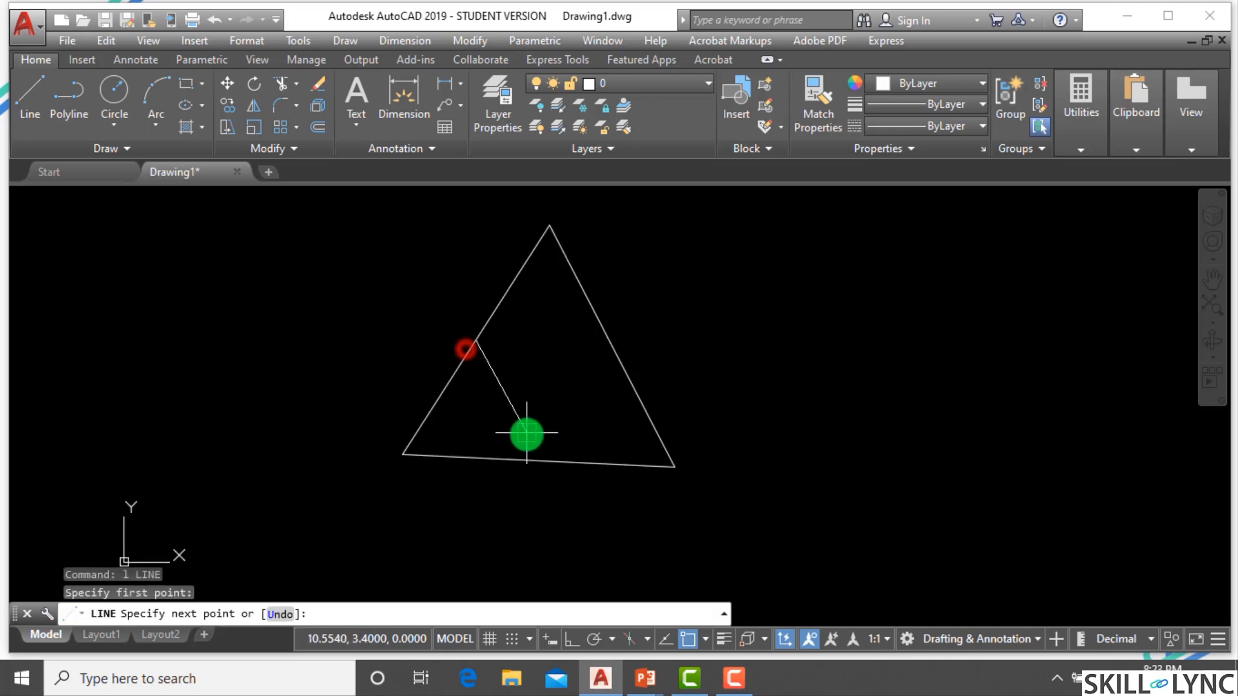
click(537, 461)
click(614, 355)
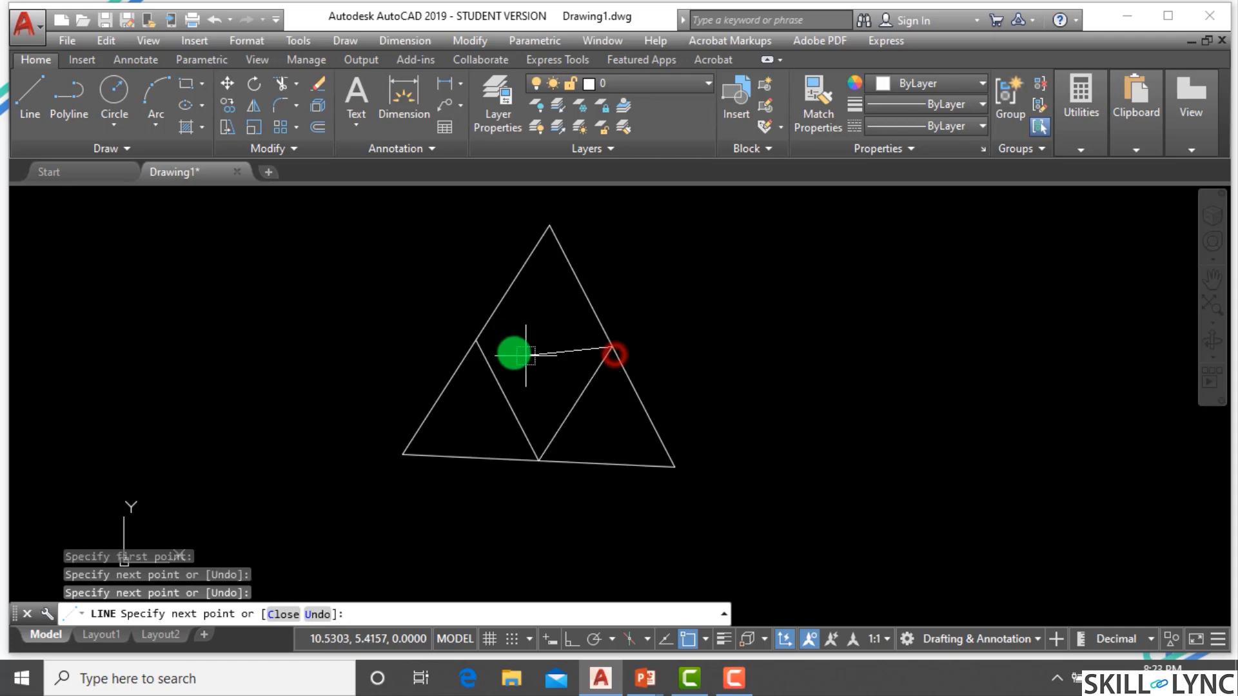
click(476, 341)
key(Escape)
key(Escape)
key(Escape)
Select all the shapes with a window and erase them.
click(709, 497)
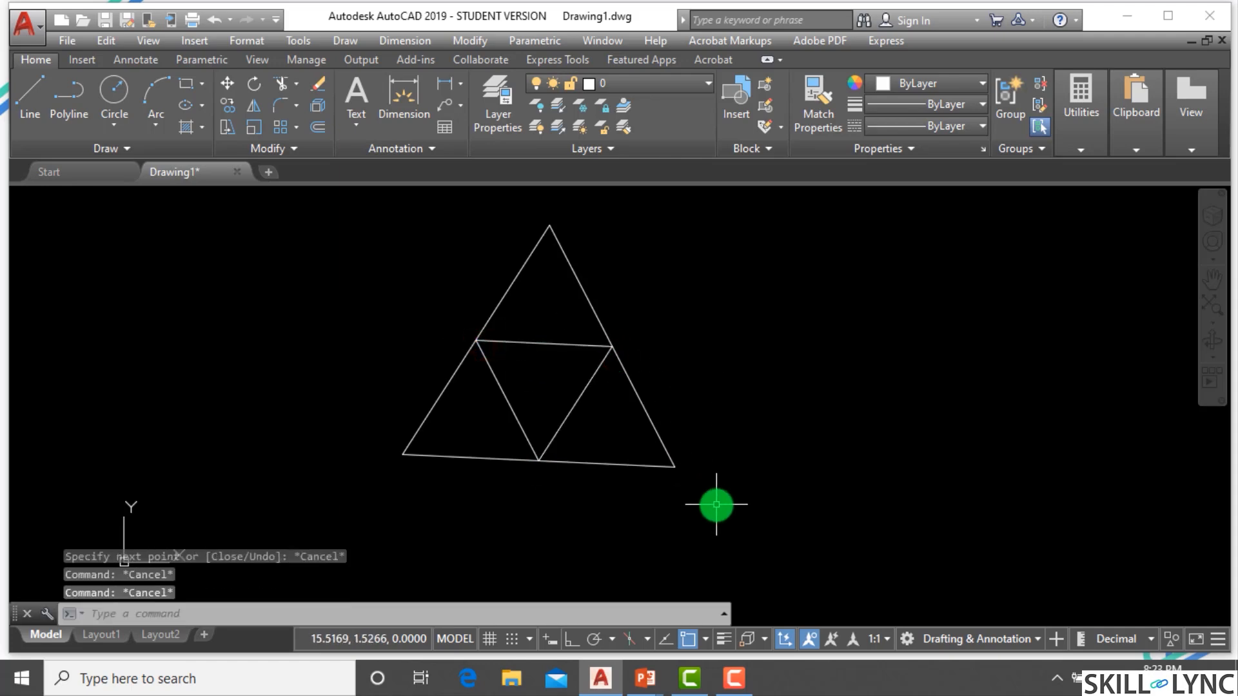
click(400, 281)
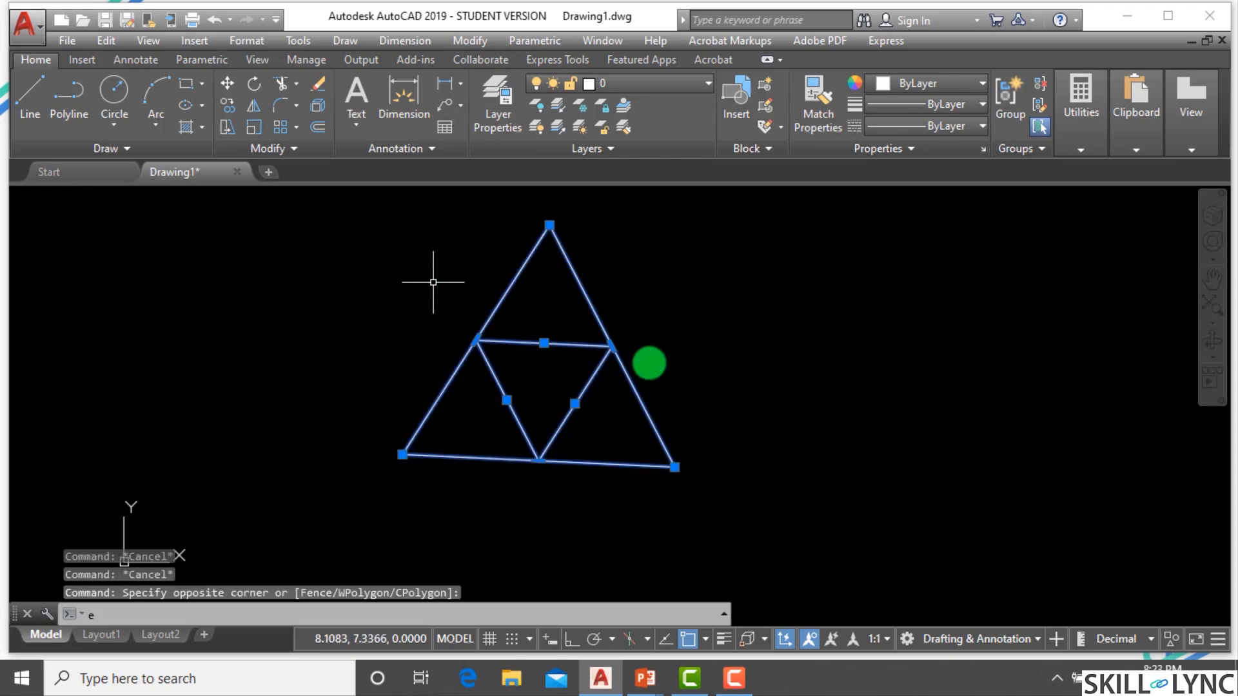
text(e)
key(Return)
Draw a 4-sided polygon inscribed in a circle, picking its center and a horizontal radius of about 5 with Ortho on.
text(pol)
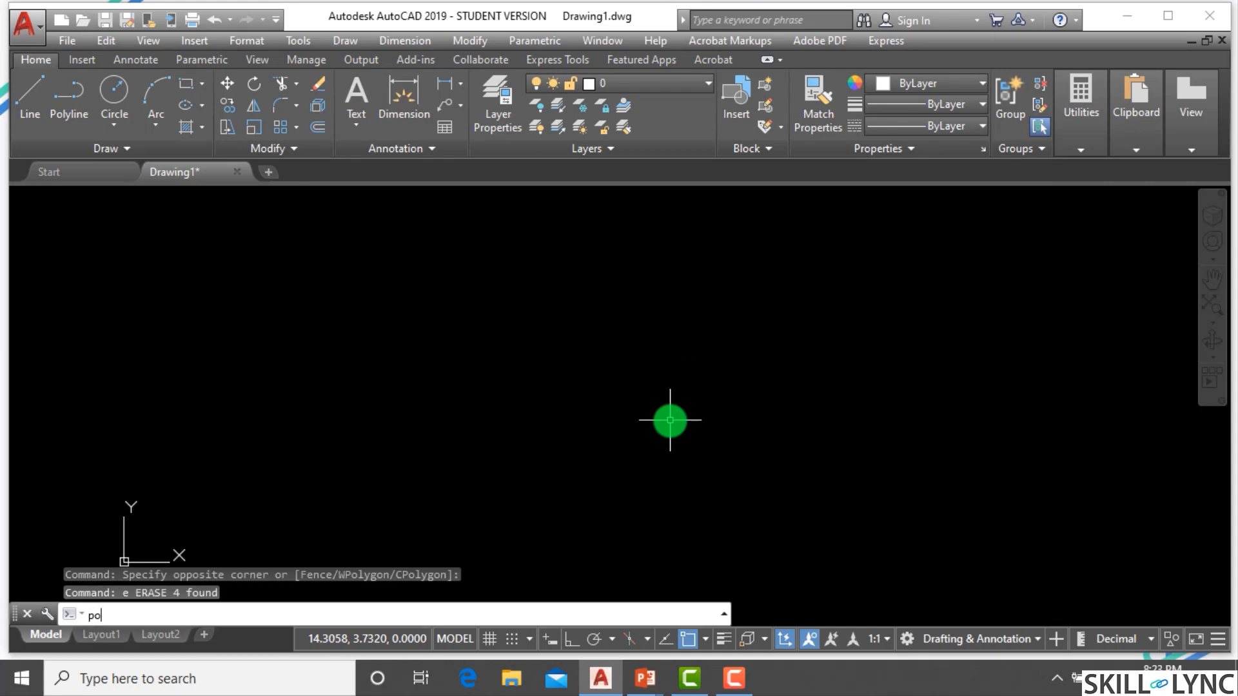
key(Return)
text(4)
key(Return)
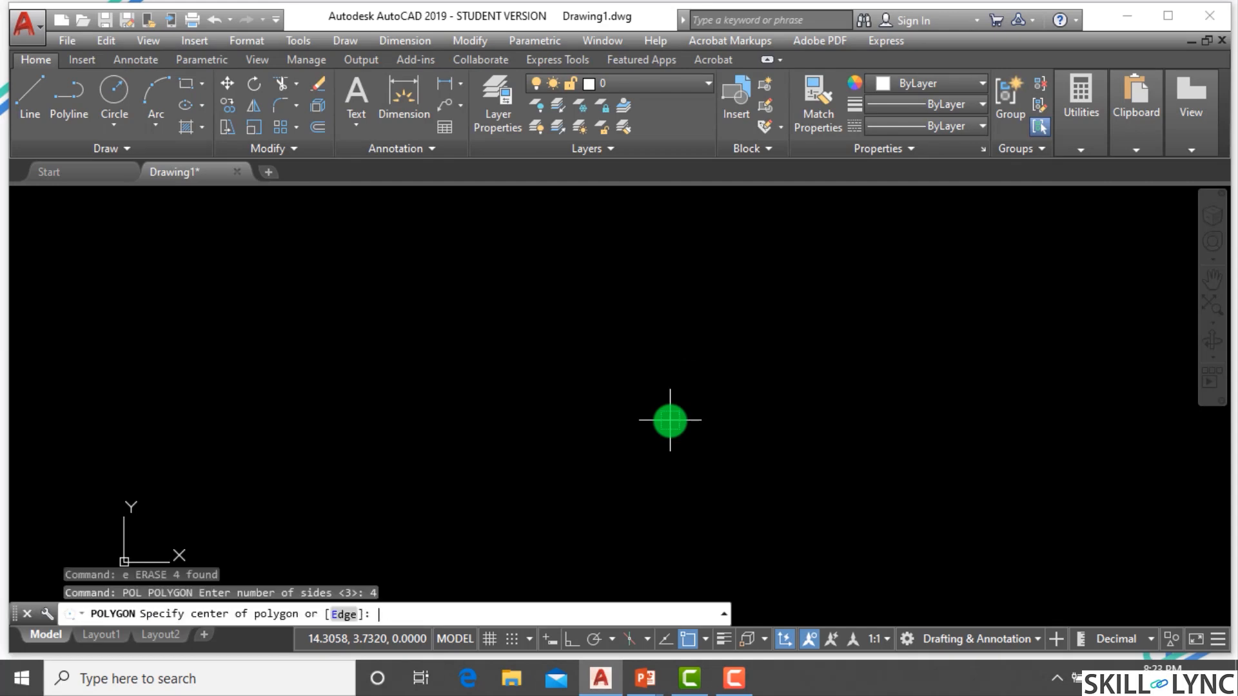
click(572, 396)
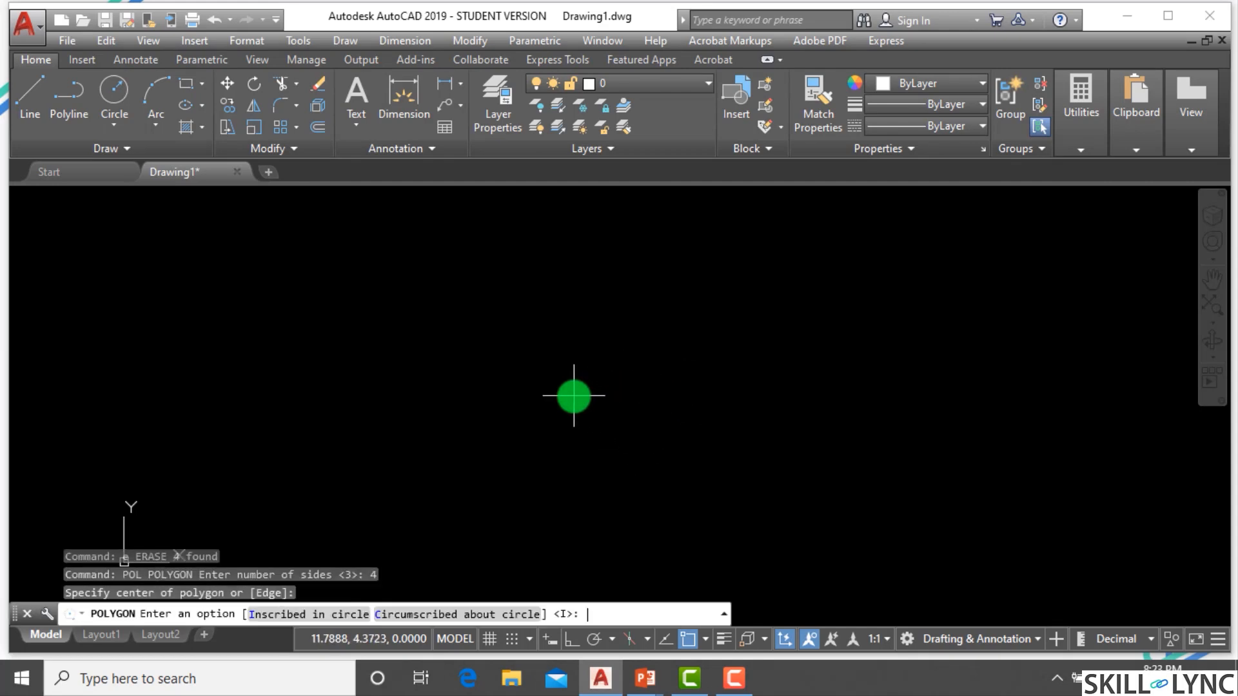
key(Return)
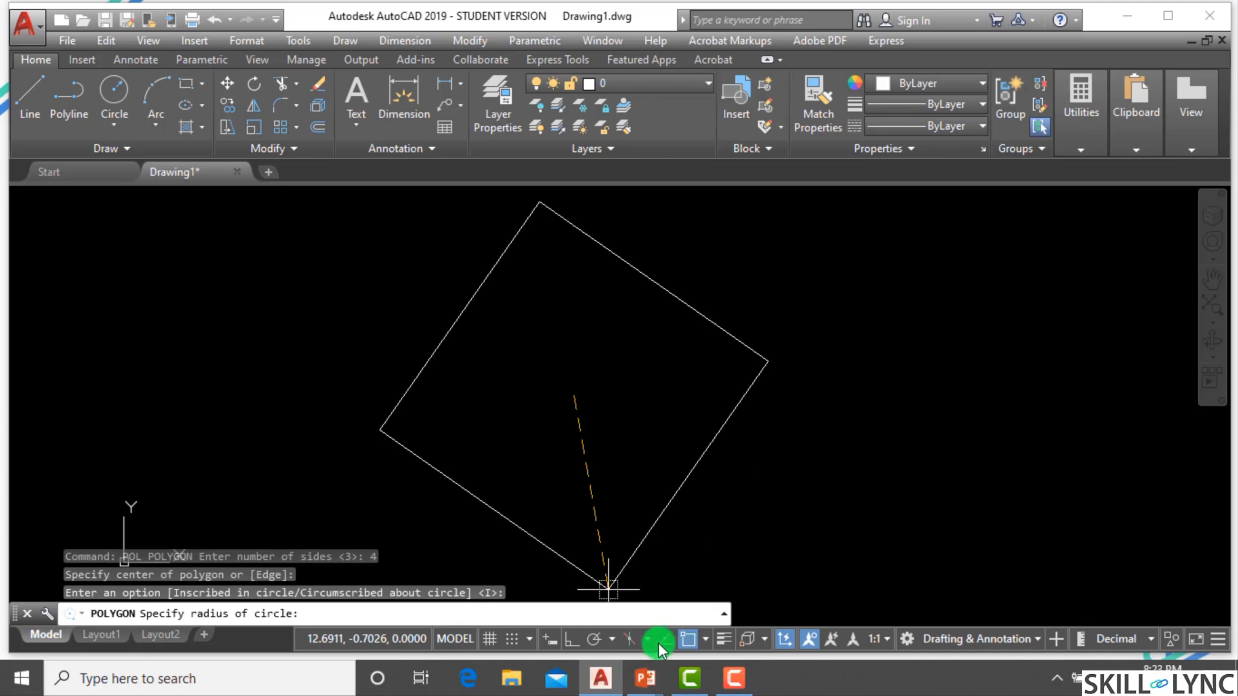
click(568, 640)
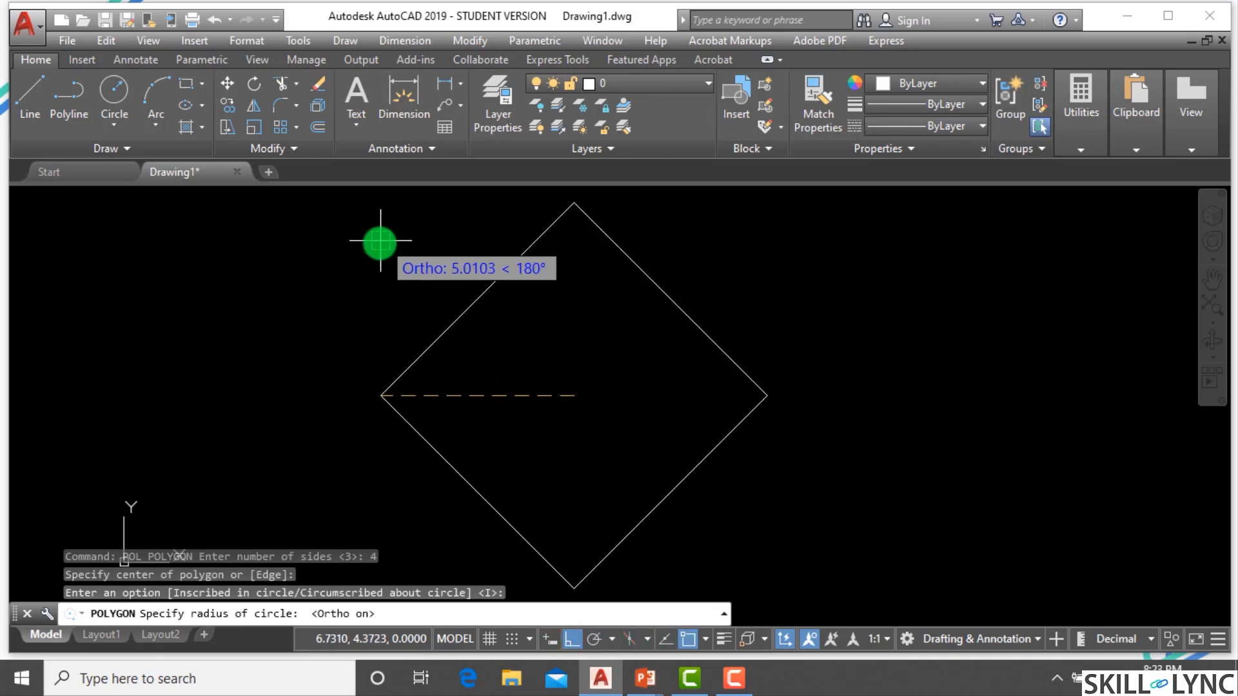
click(395, 304)
key(Escape)
key(Escape)
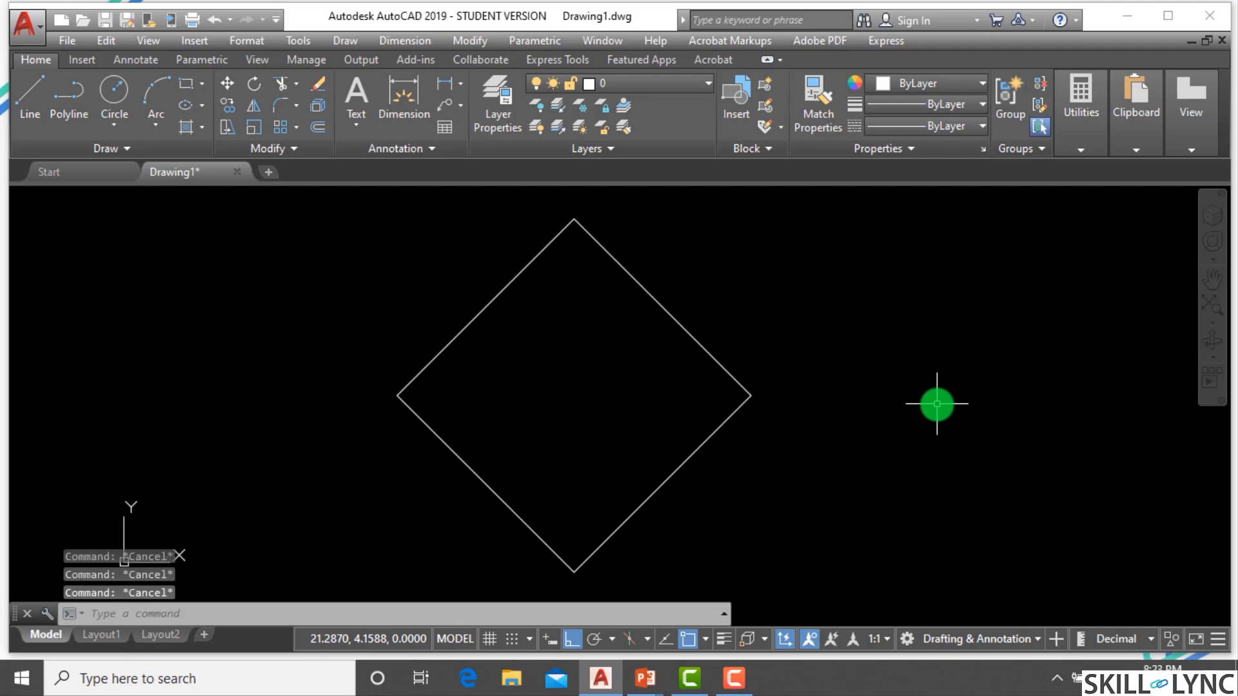
Draw a closed square of lines inside the diamond, snapping its corners to the diamond's edges.
text(l)
key(Return)
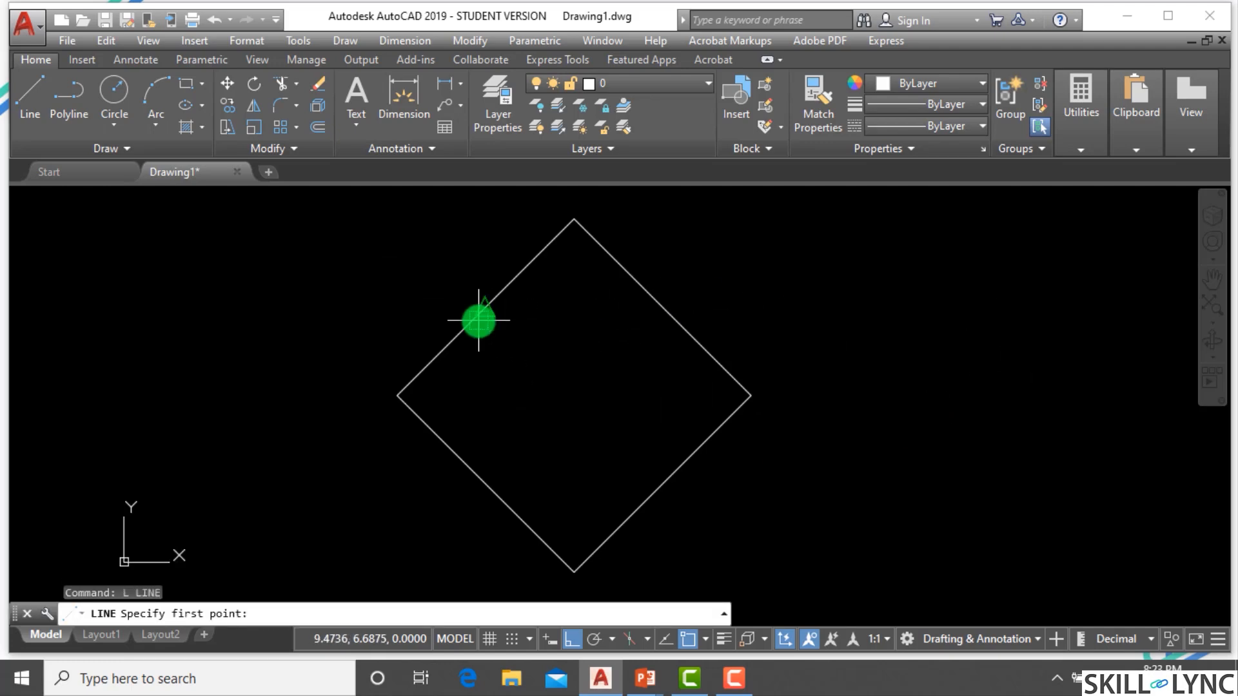
click(485, 311)
click(486, 483)
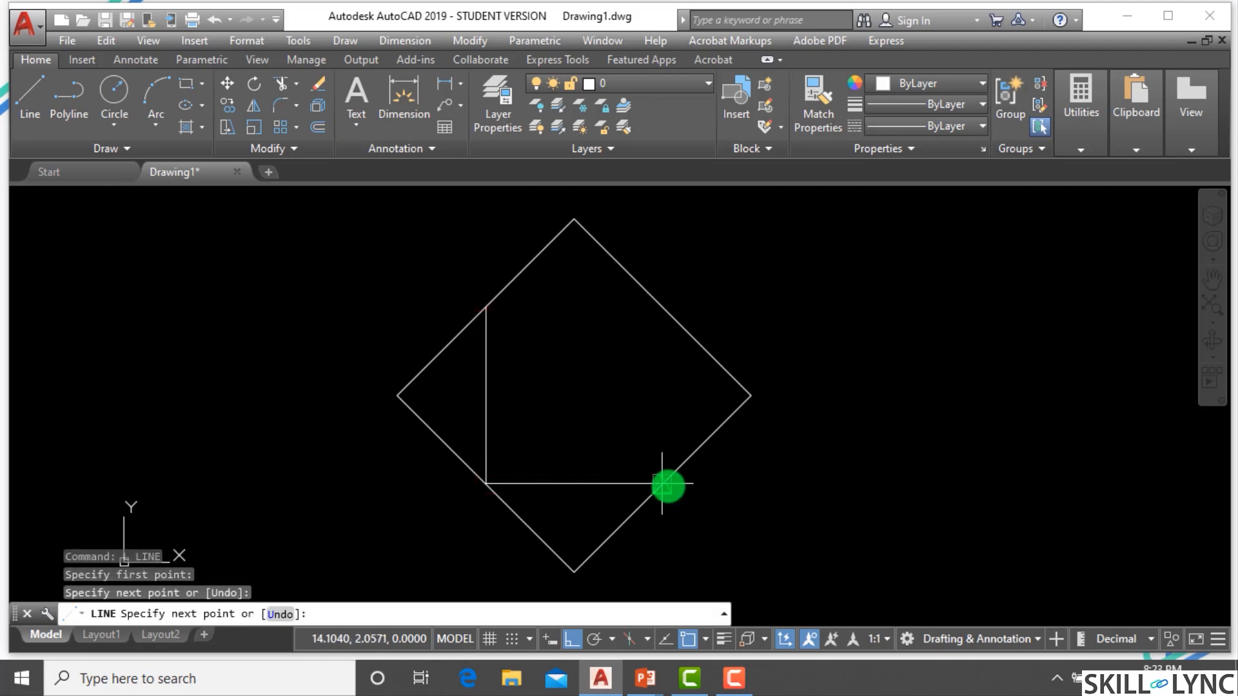
click(662, 483)
click(662, 310)
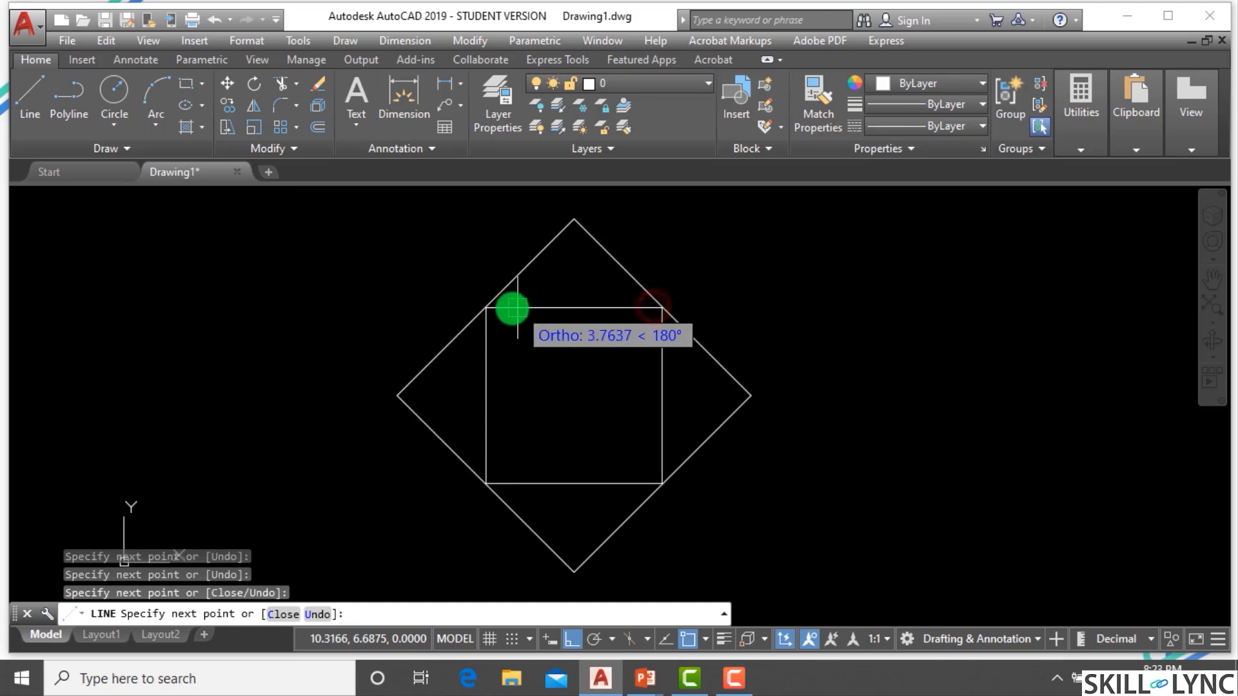
click(487, 309)
key(Escape)
key(Escape)
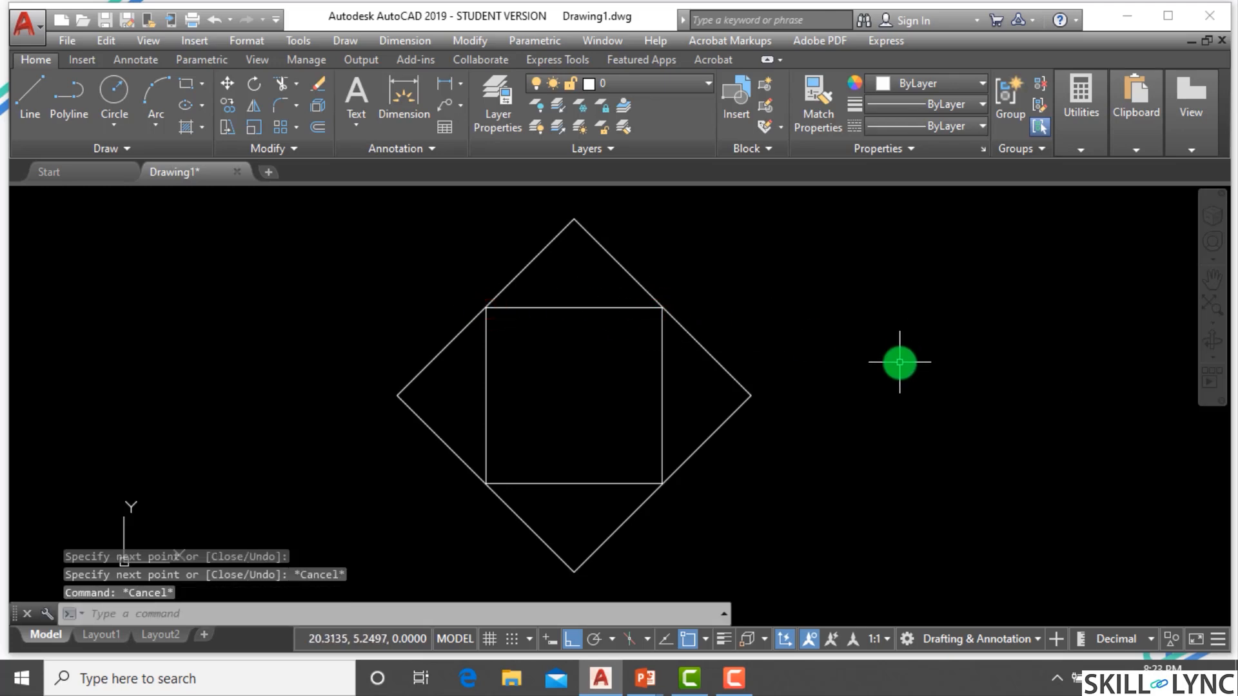
Turn off running object snap.
click(688, 639)
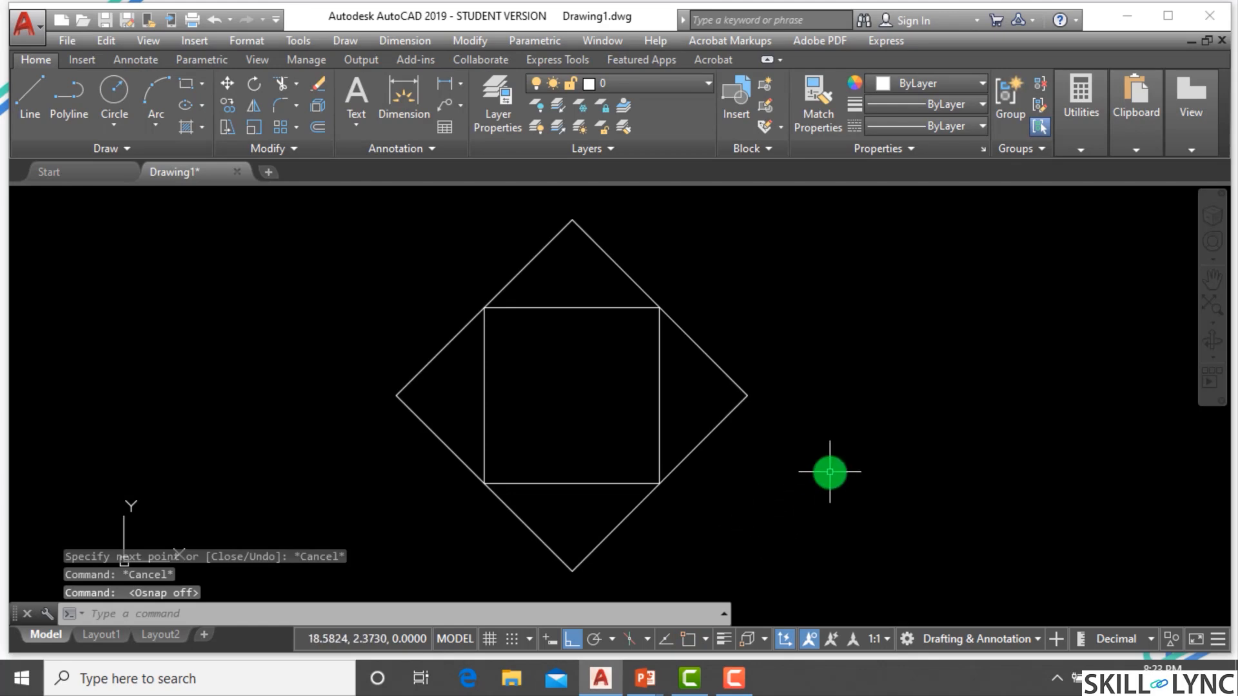
text(l)
key(Return)
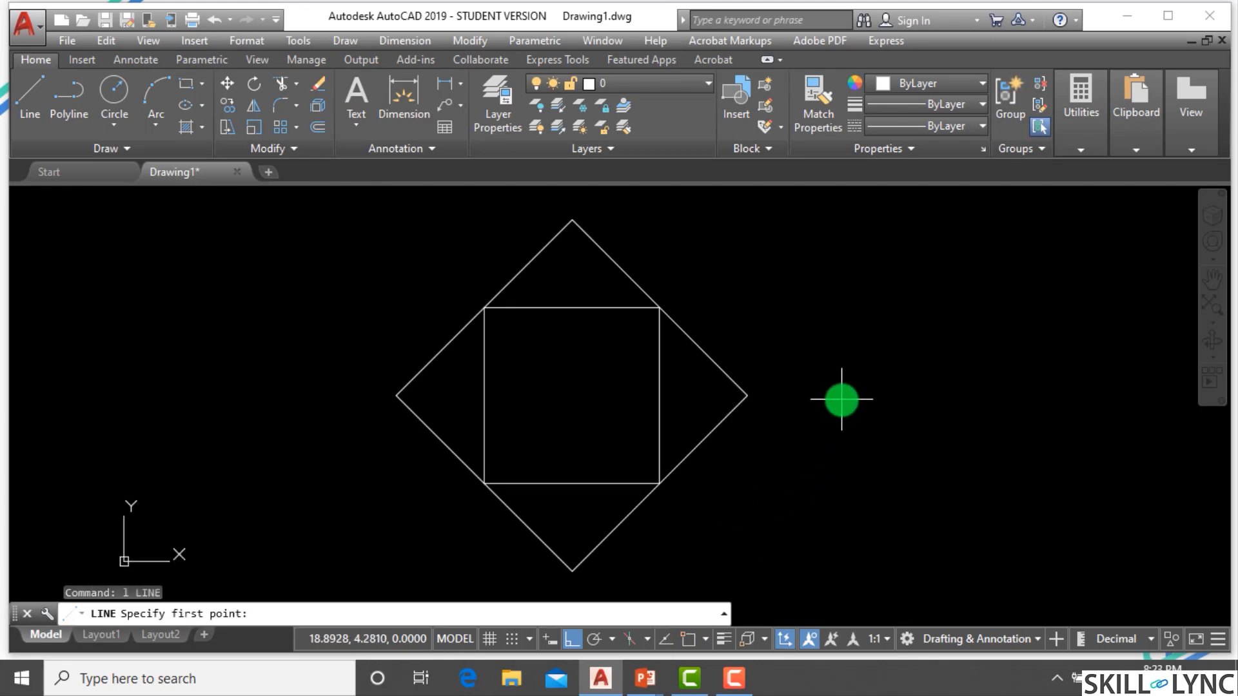
key(Escape)
key(Escape)
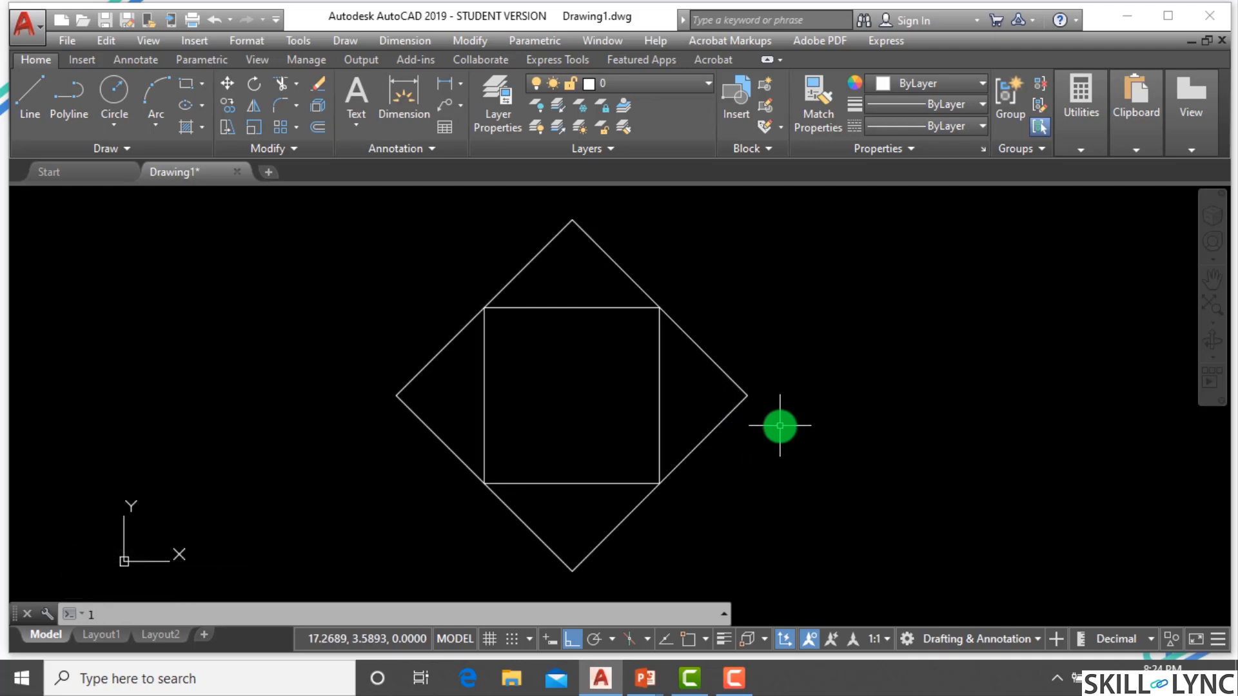
text(l)
key(Return)
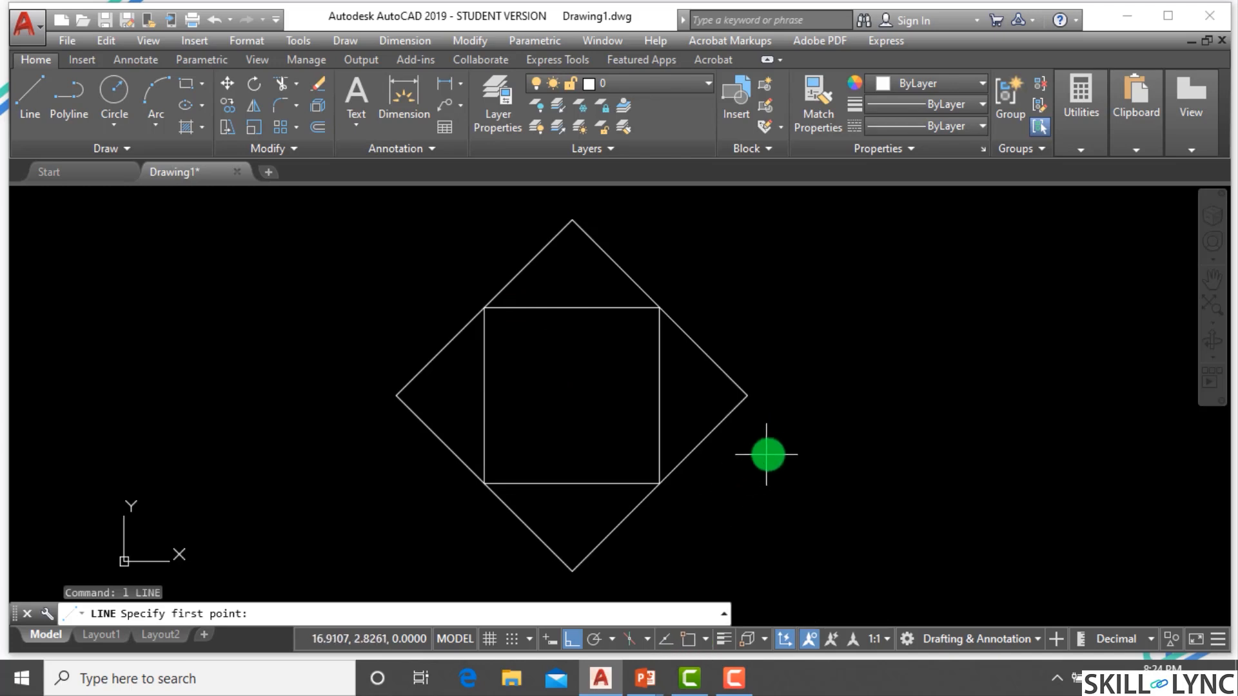
text(```)
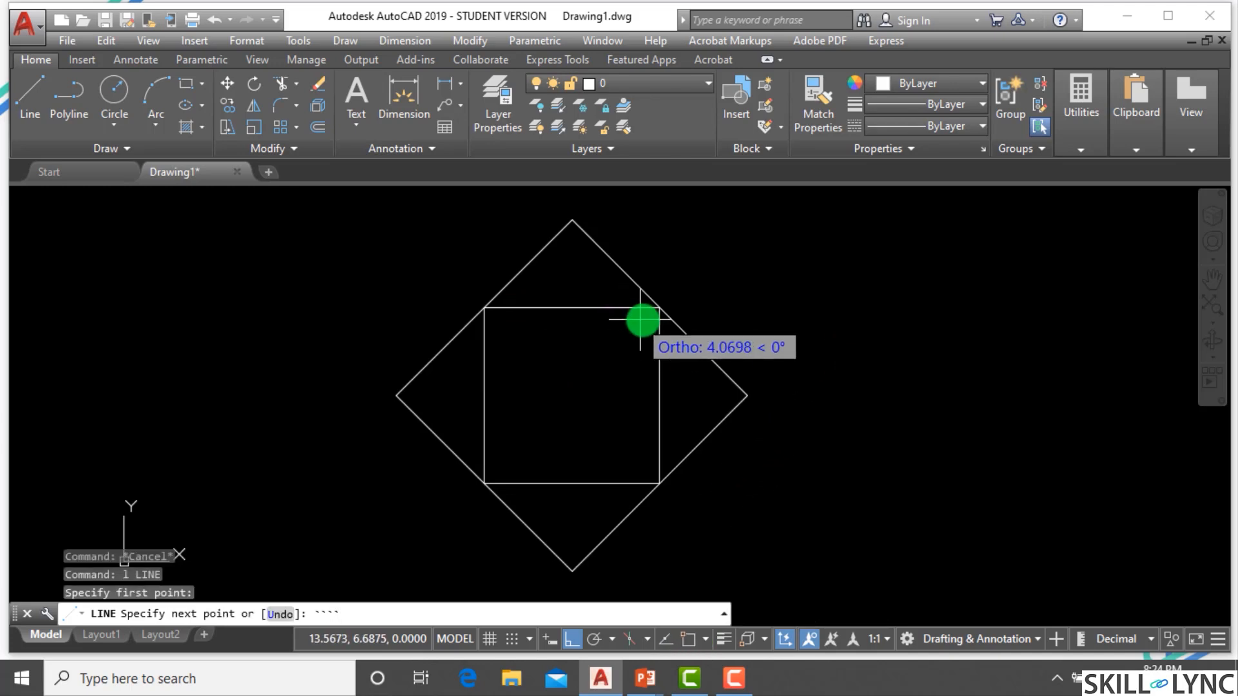
text(l)
key(Return)
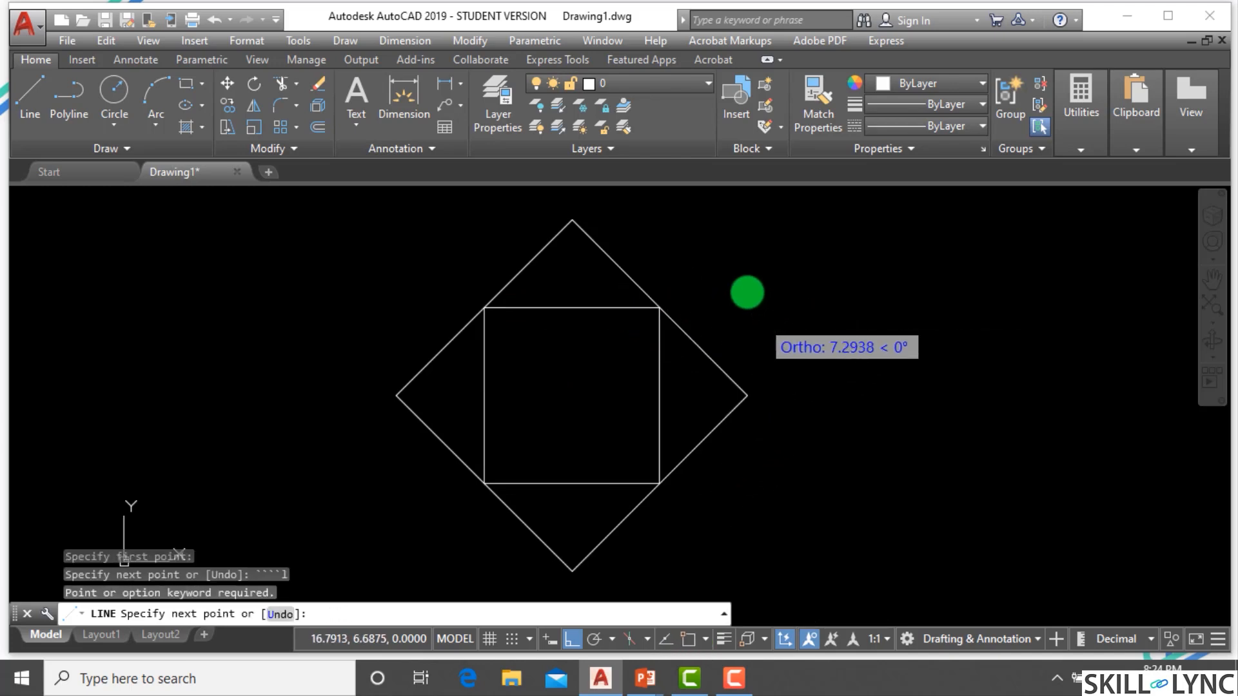
key(Escape)
text(`l)
key(Return)
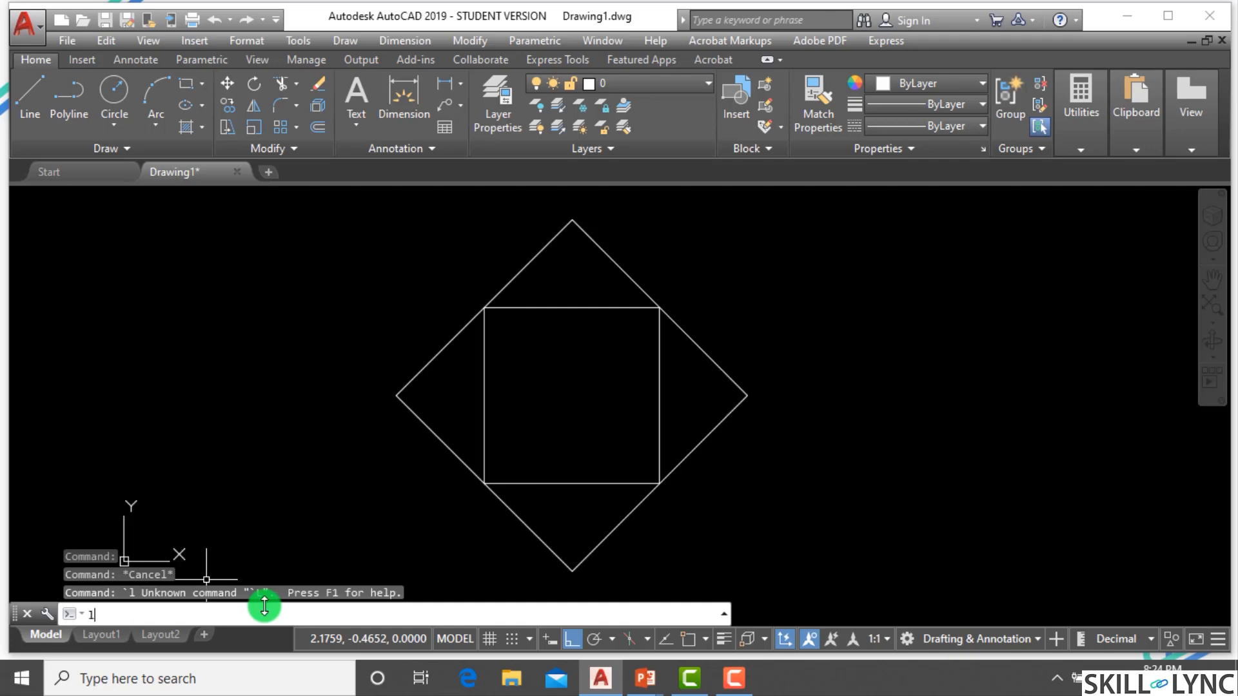
Draw a closed chain of lines joining the square's side midpoints using one-time Midpoint snap overrides.
text(l)
key(Return)
text(mid of)
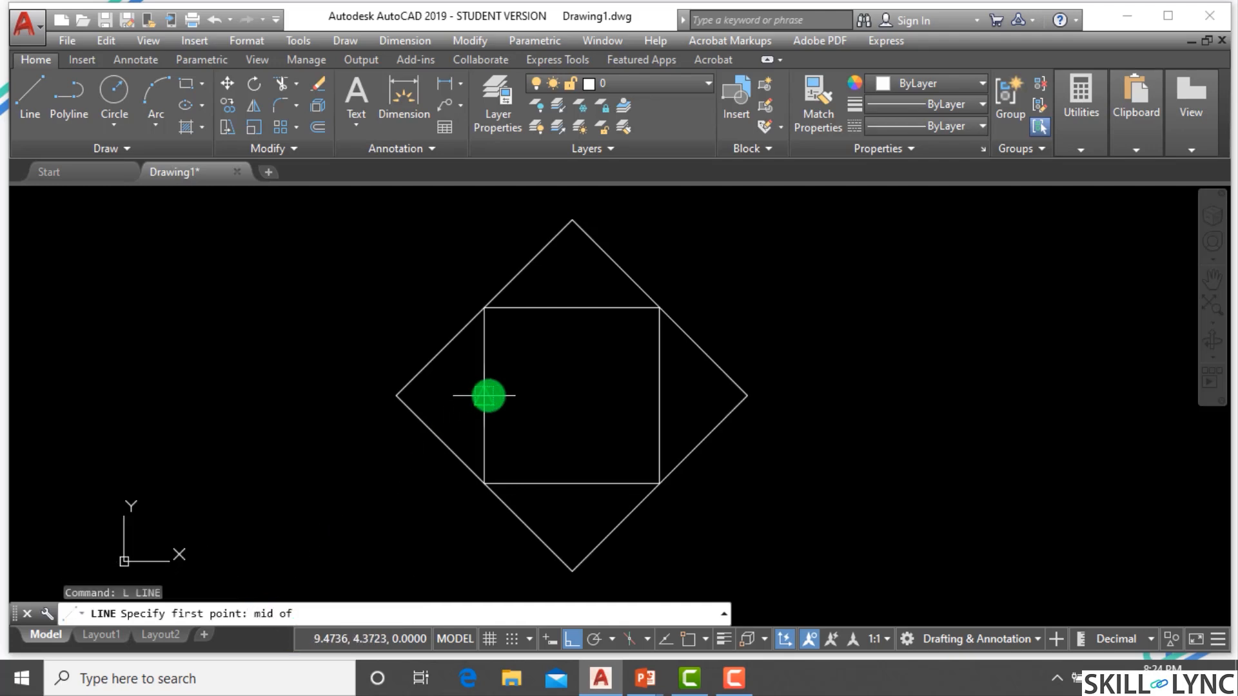
click(486, 395)
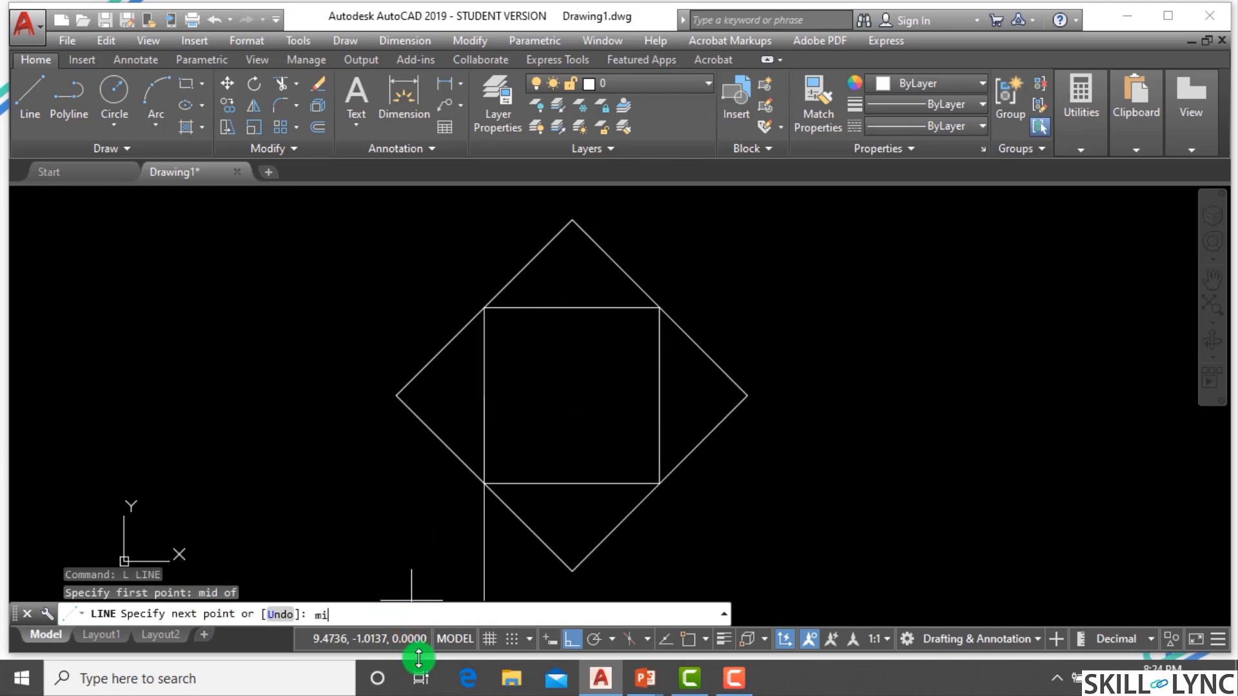
click(573, 308)
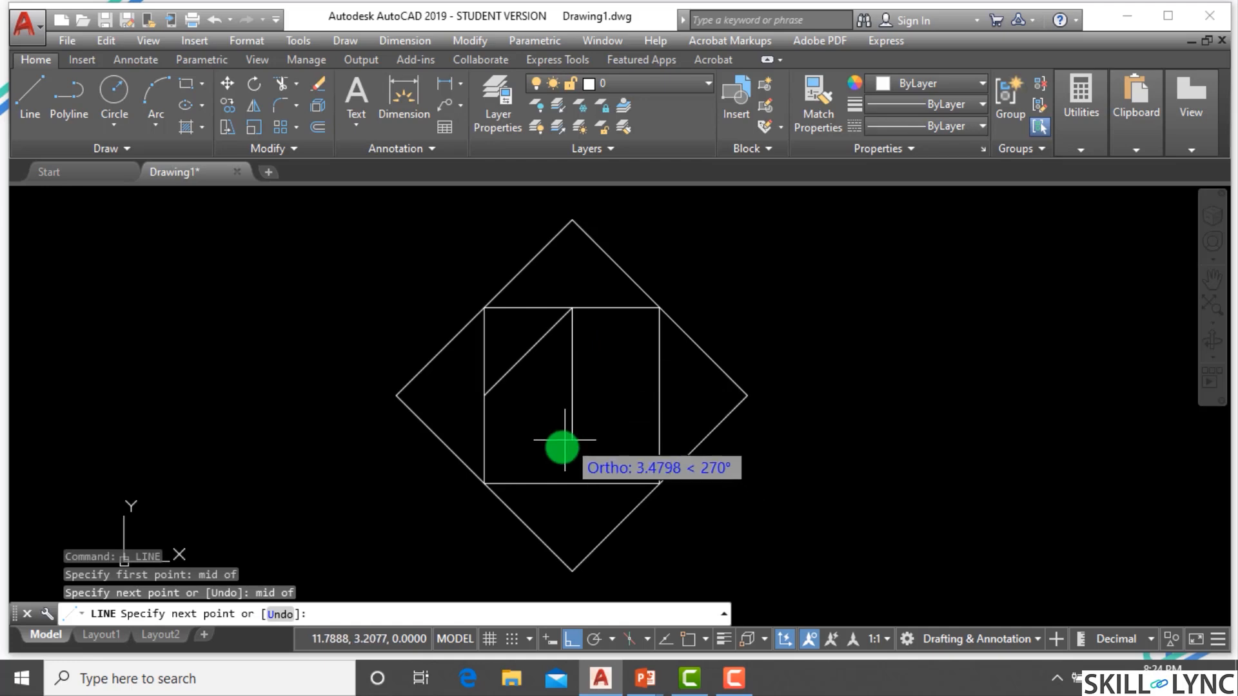
right_click(599, 372)
mouse_move(662, 484)
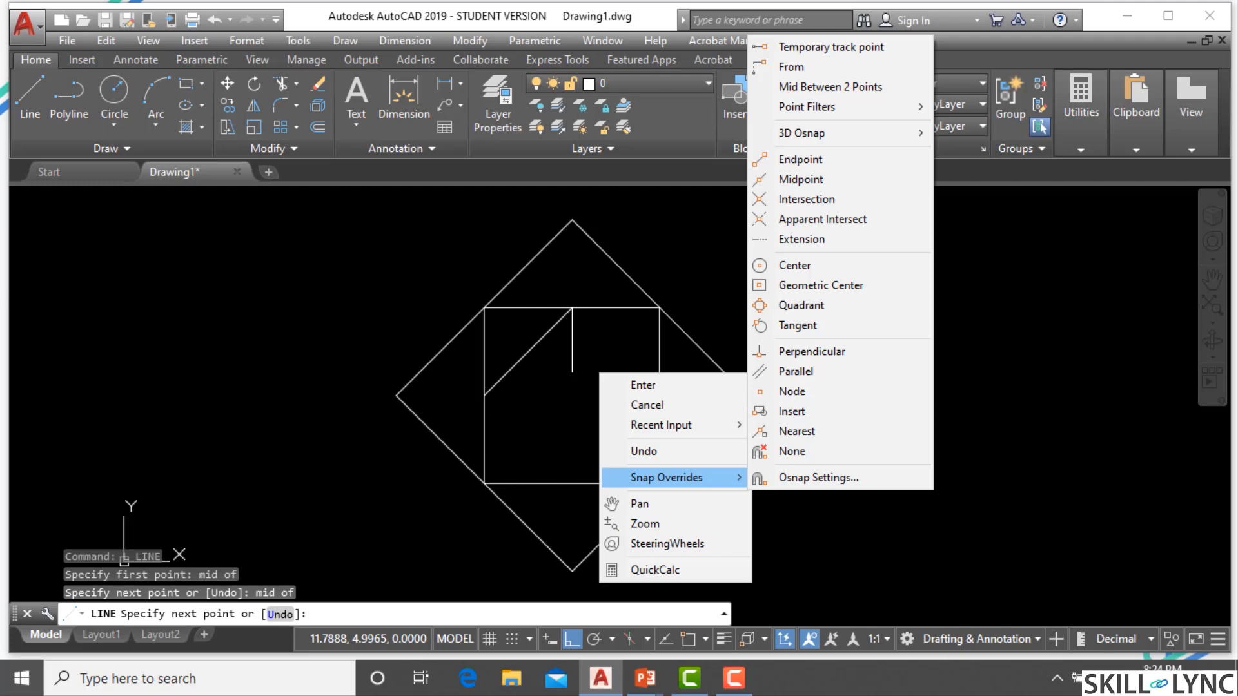
click(806, 179)
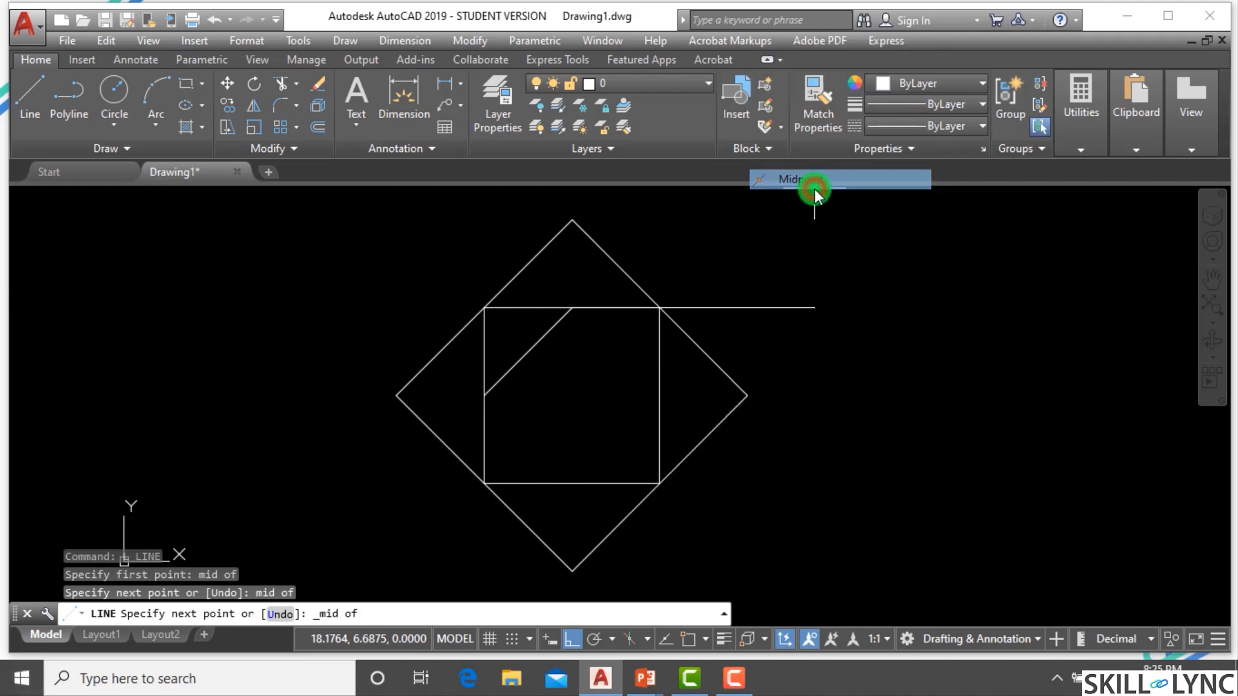
click(657, 384)
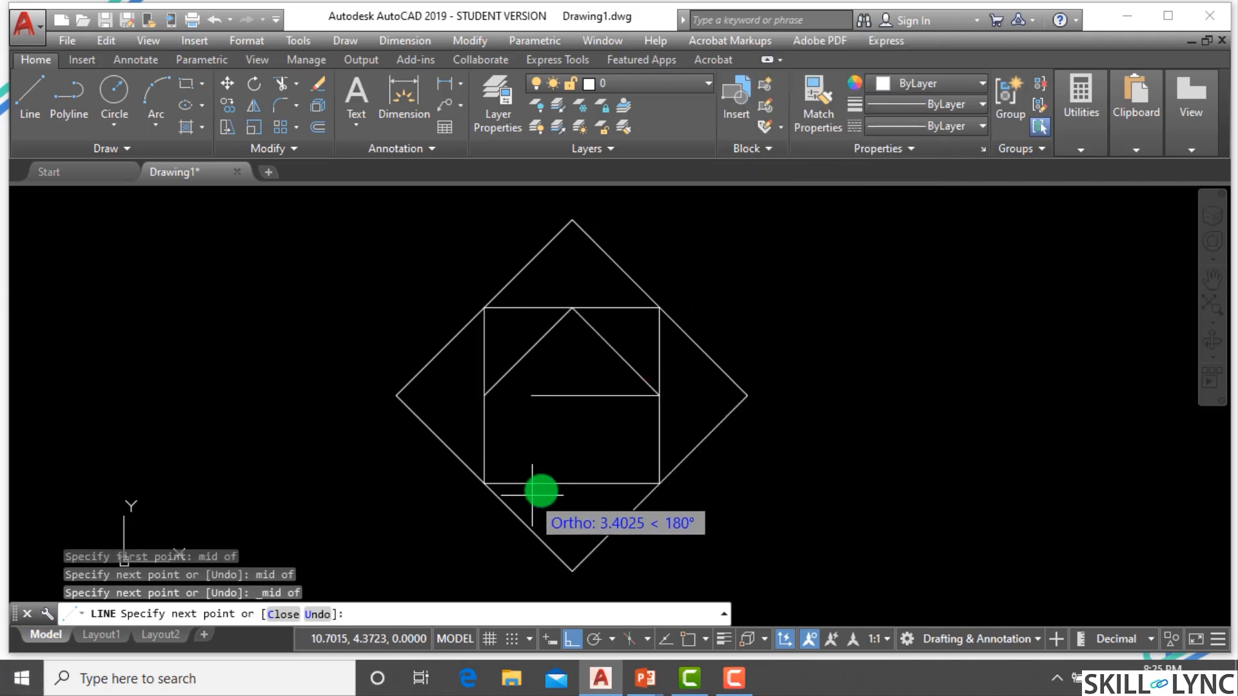
text(mid of)
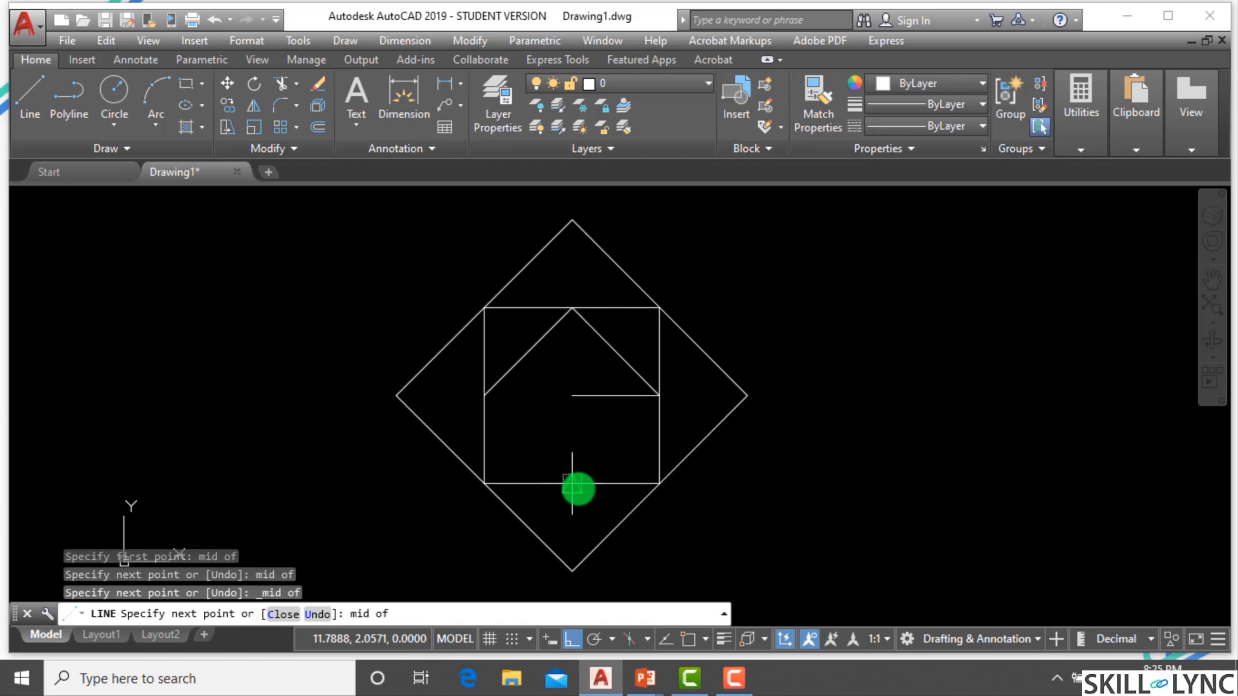
click(571, 483)
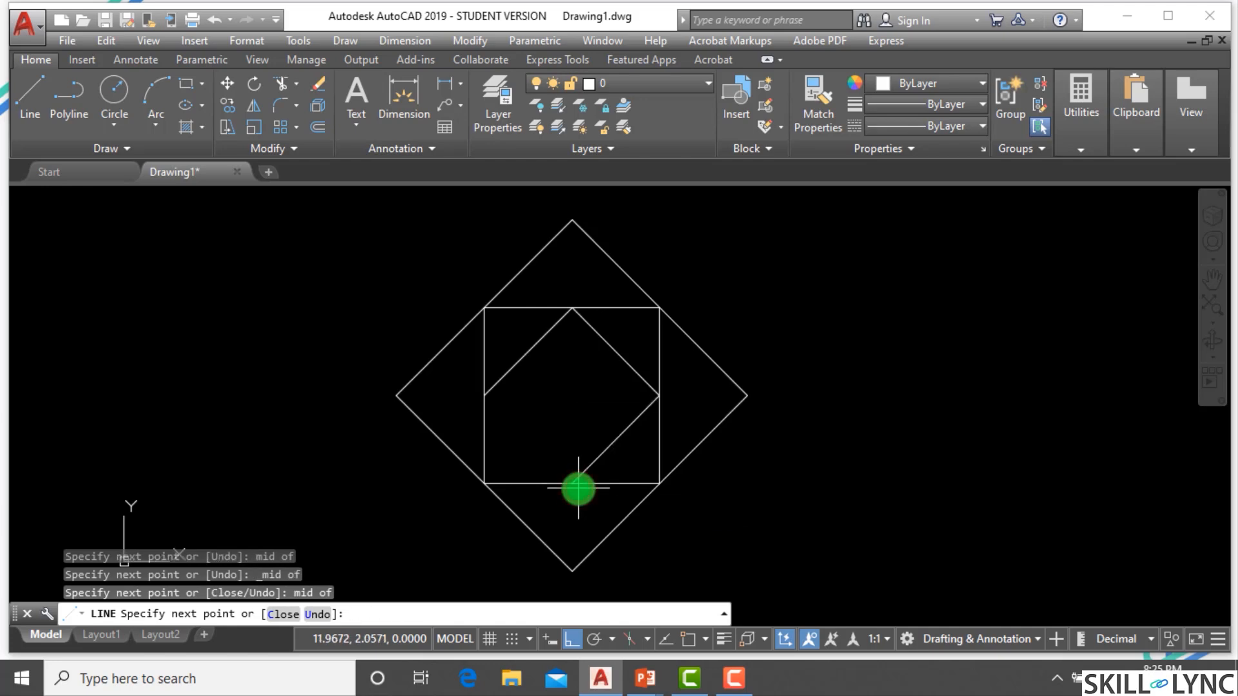
text(mid of)
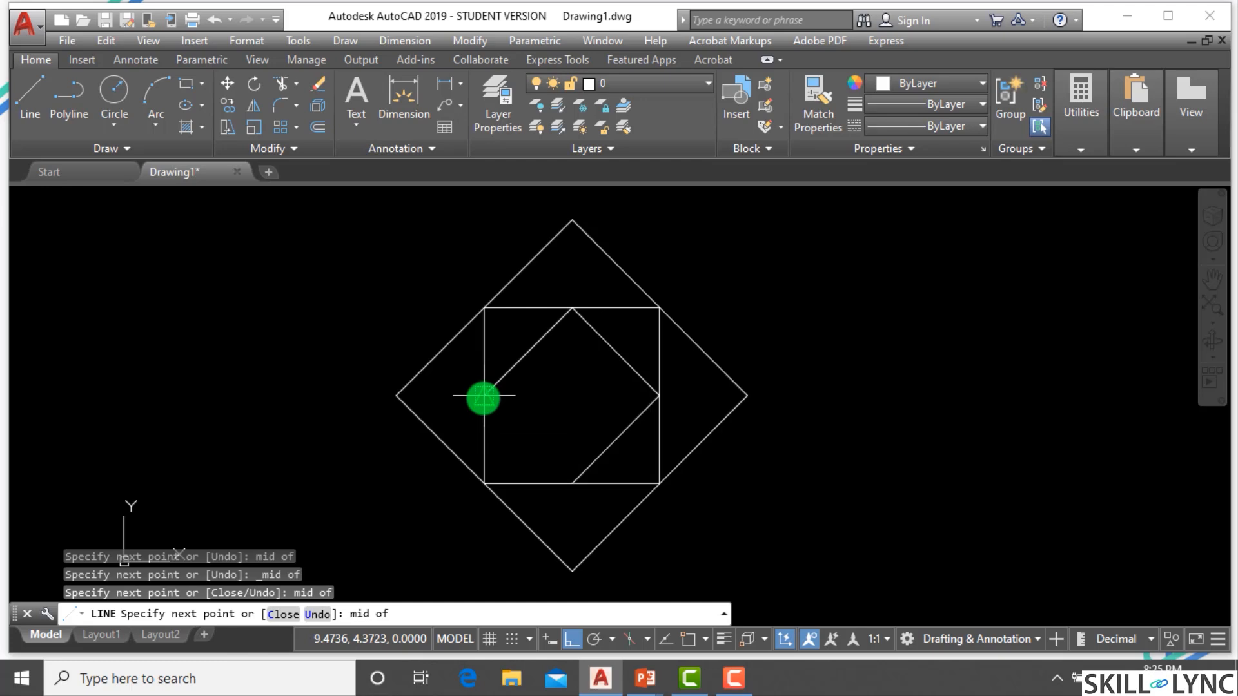
click(483, 396)
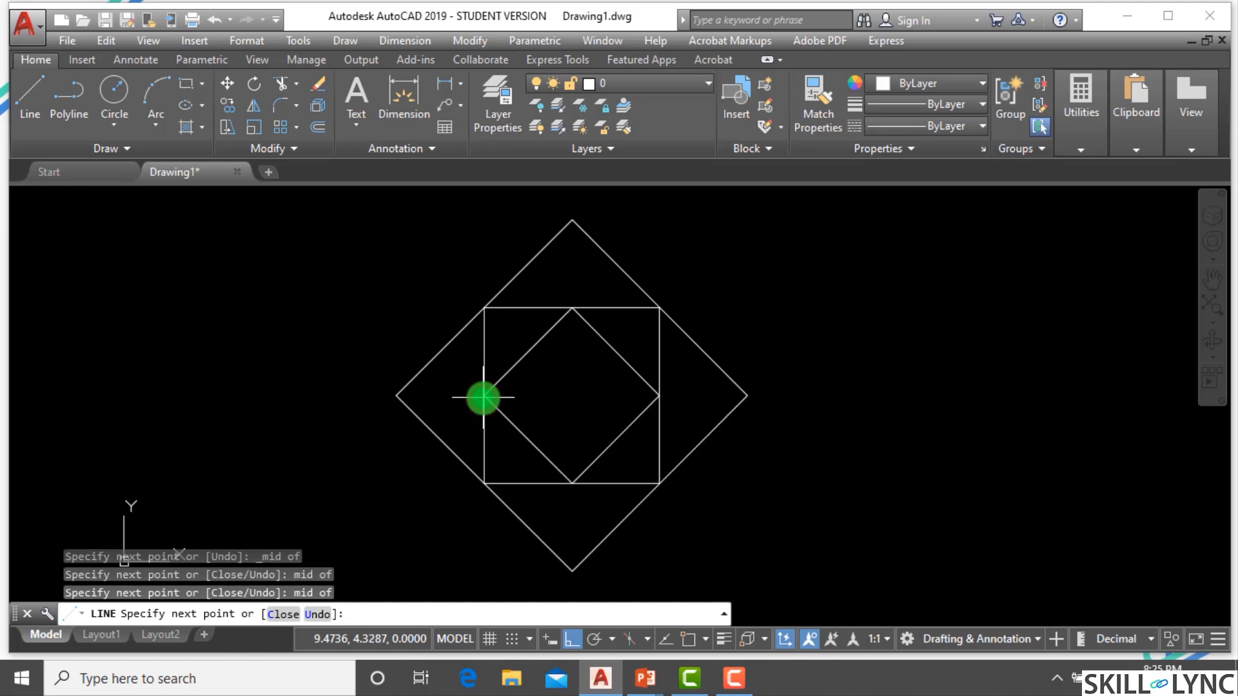
key(Escape)
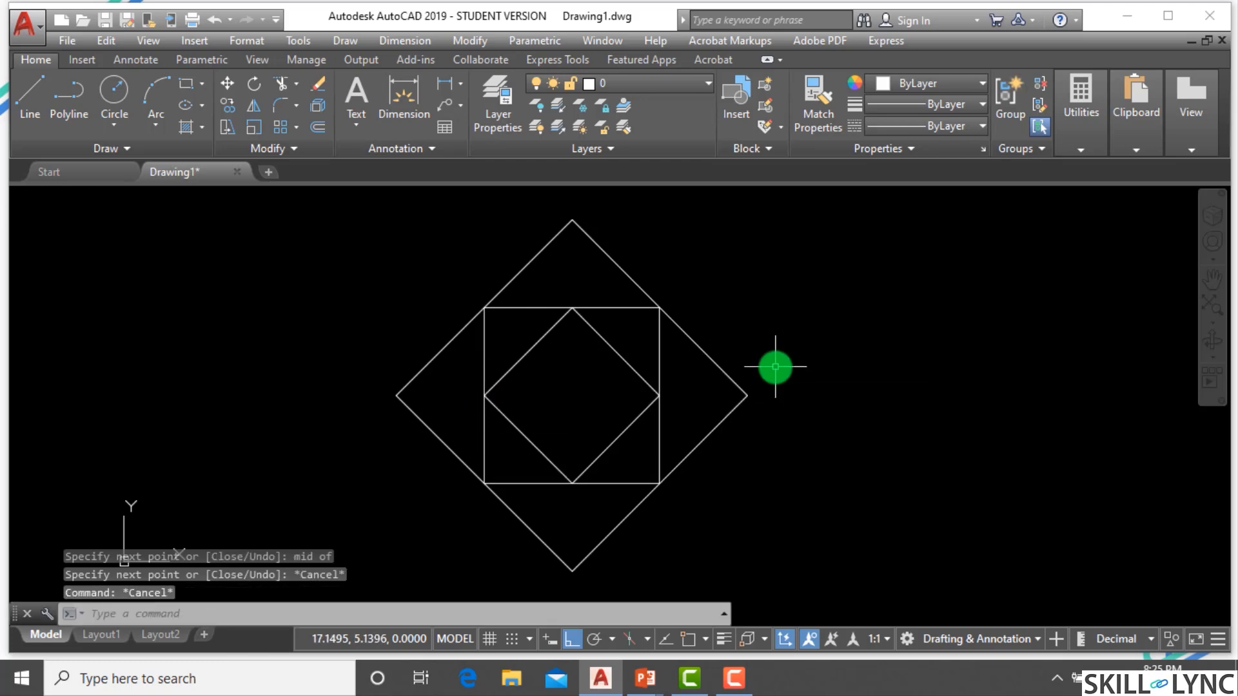
click(776, 366)
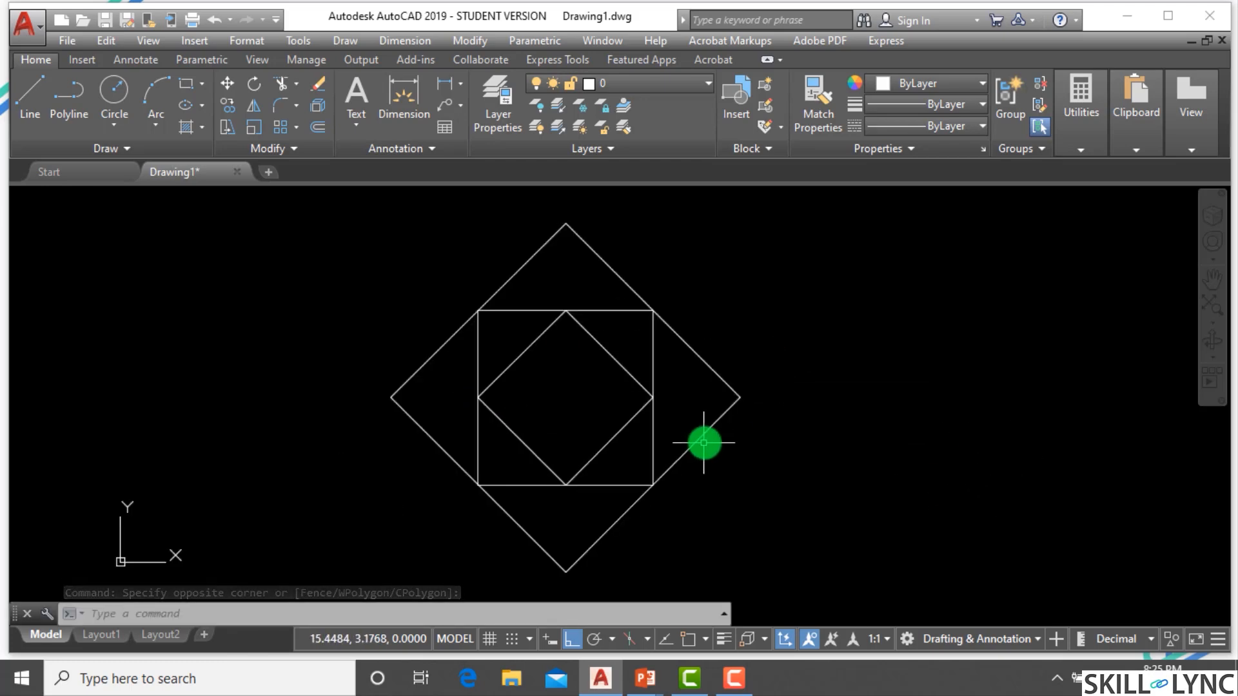
scroll(704, 442, up, 2)
scroll(712, 438, down, 2)
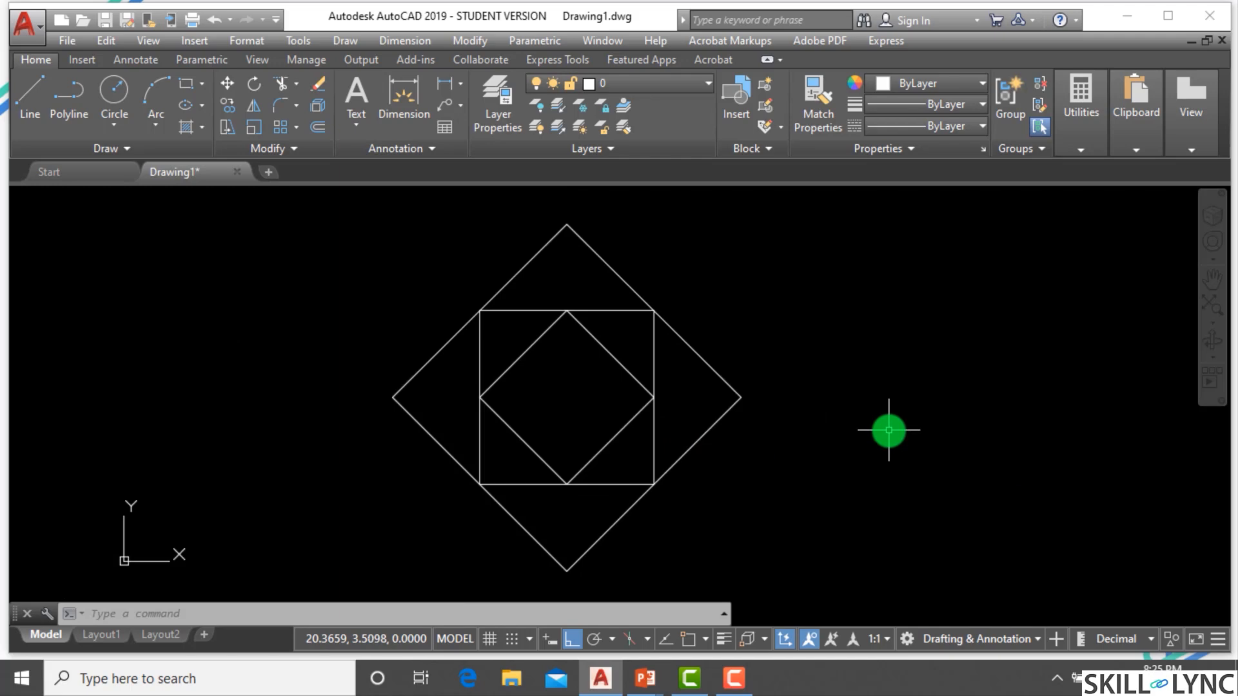
Draw a short horizontal line to the right of the nested squares with Ortho on.
text(l)
key(Return)
click(753, 343)
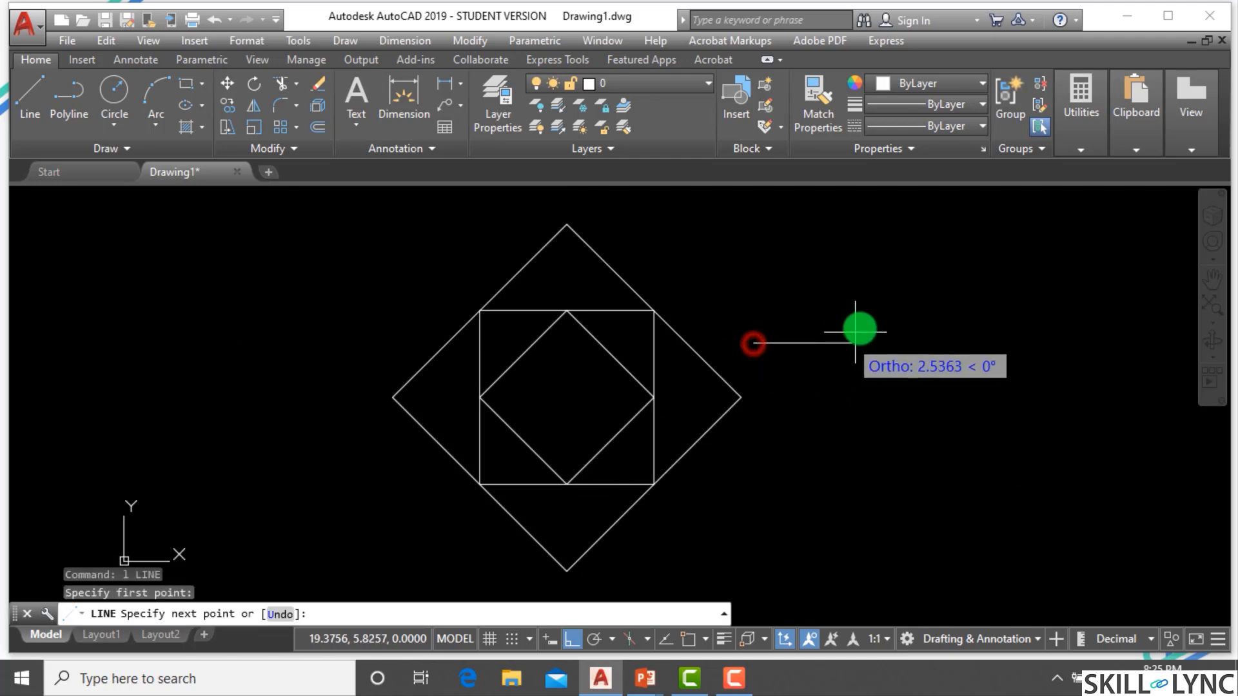
click(874, 334)
key(Escape)
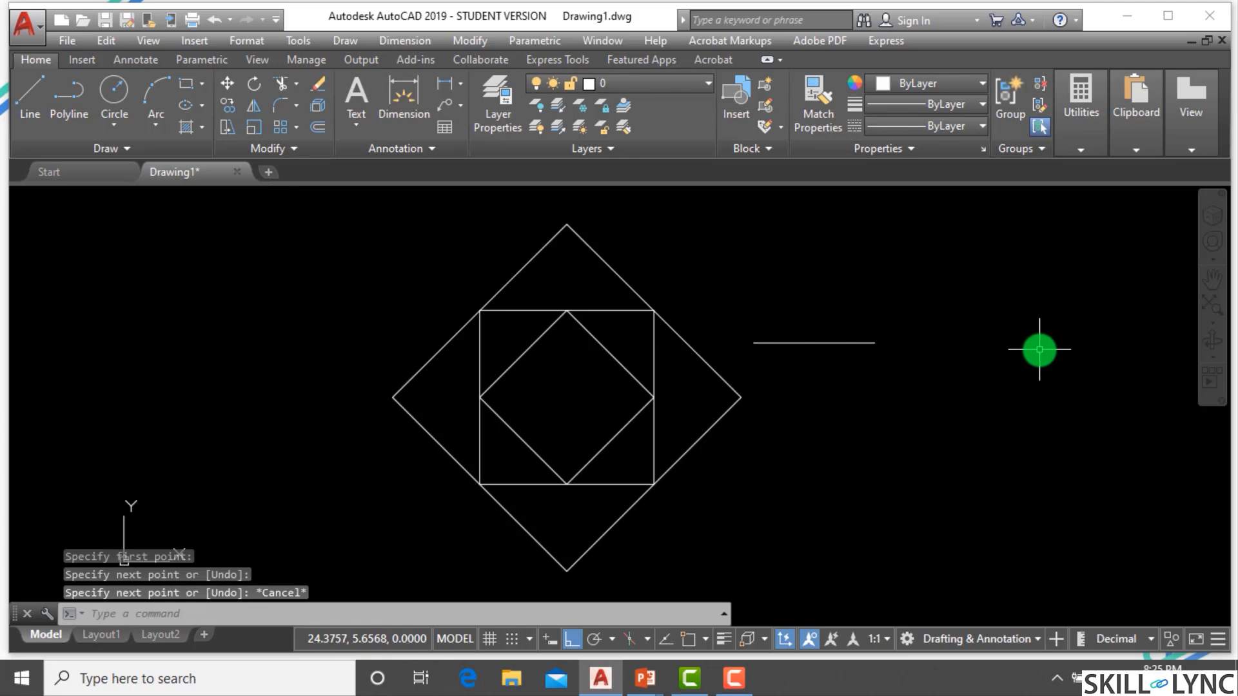
key(Escape)
key(Escape)
key(Escape)
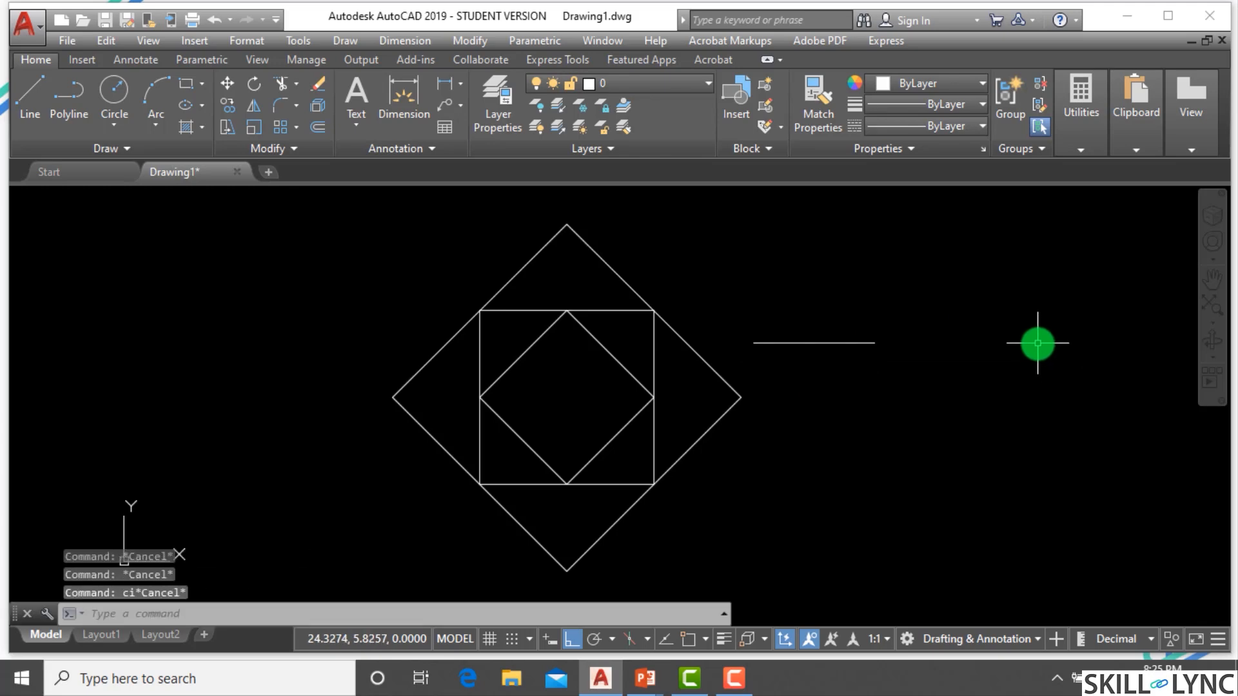
Copy the horizontal line a distance further to the right.
text(co)
key(Return)
click(881, 381)
click(823, 309)
key(Return)
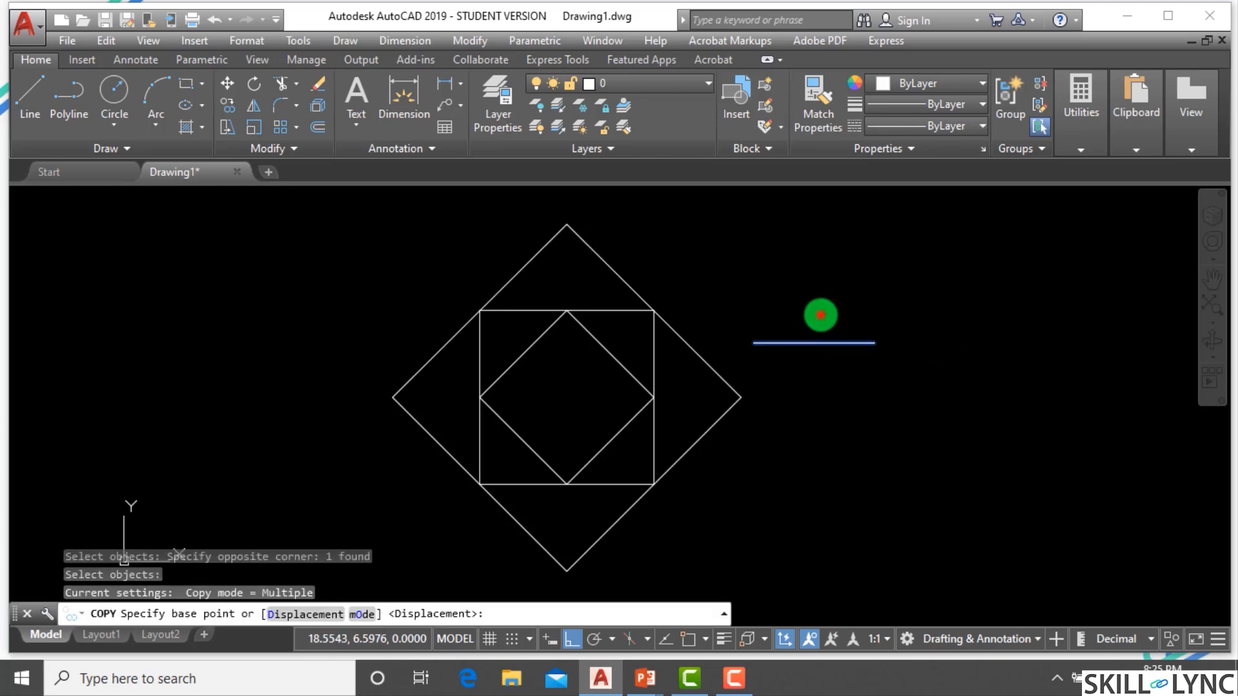
click(820, 313)
scroll(947, 334, down, 2)
click(1080, 310)
key(Escape)
key(Escape)
key(Escape)
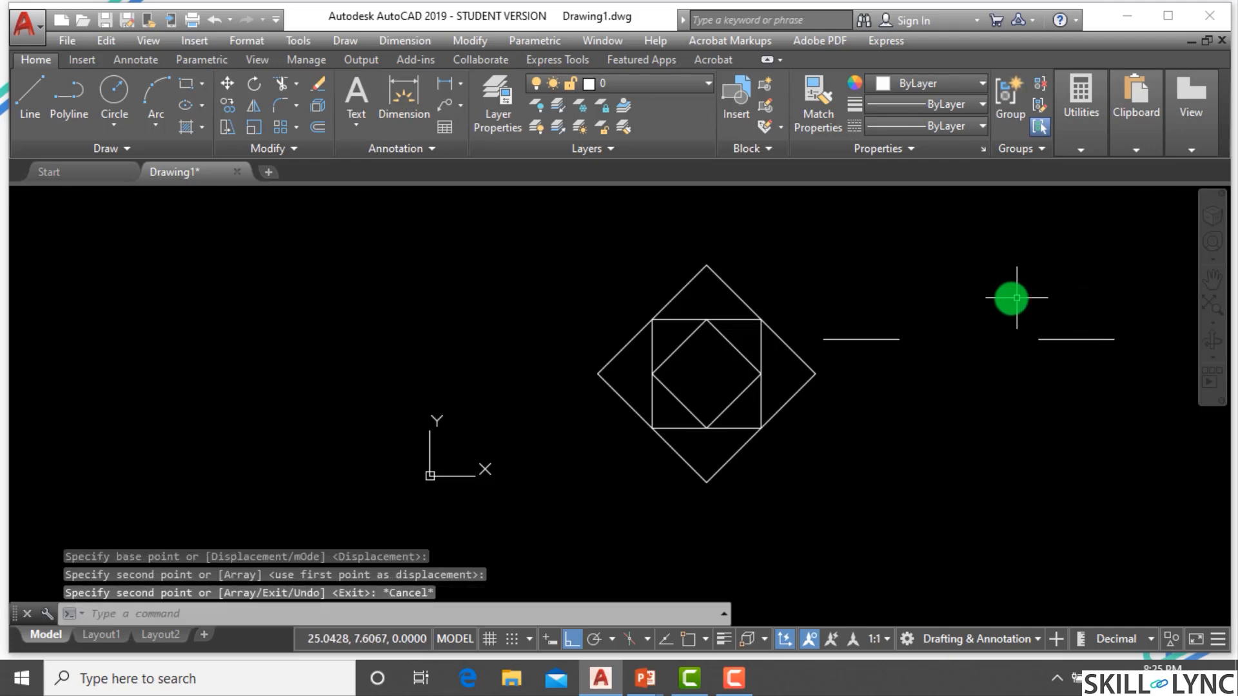
scroll(1013, 298, up, 2)
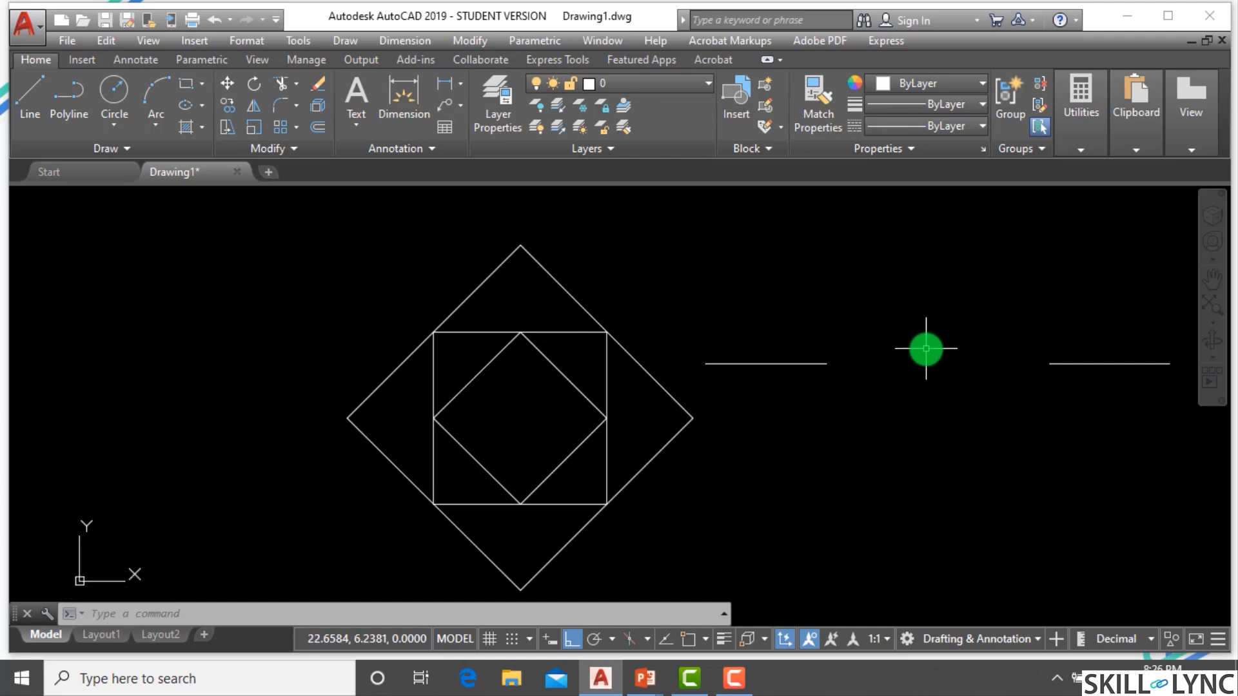
scroll(930, 345, down, 2)
scroll(938, 337, up, 2)
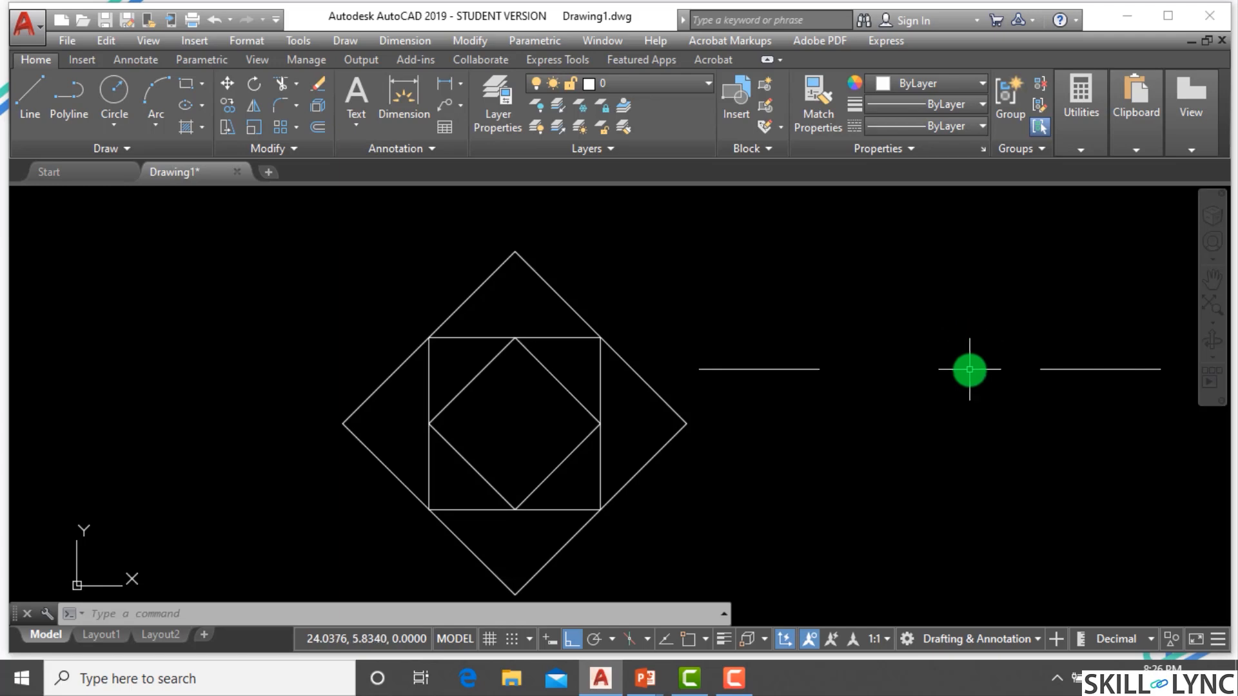
text(L)
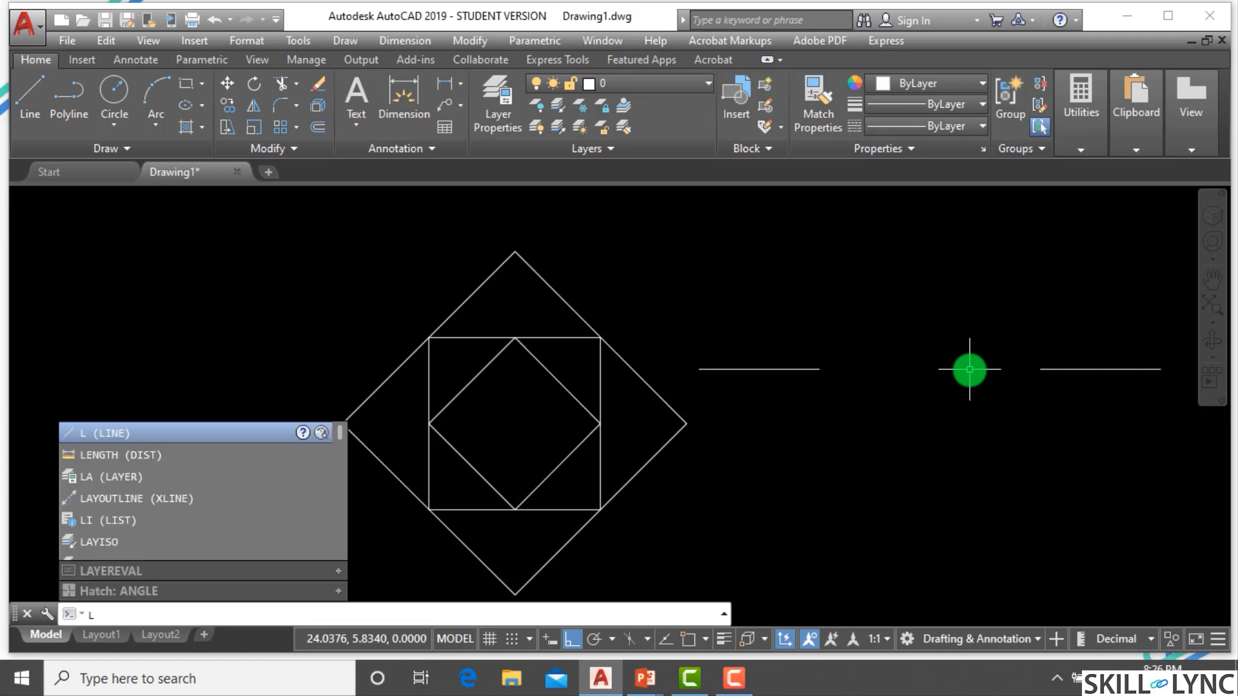
key(Escape)
key(Escape)
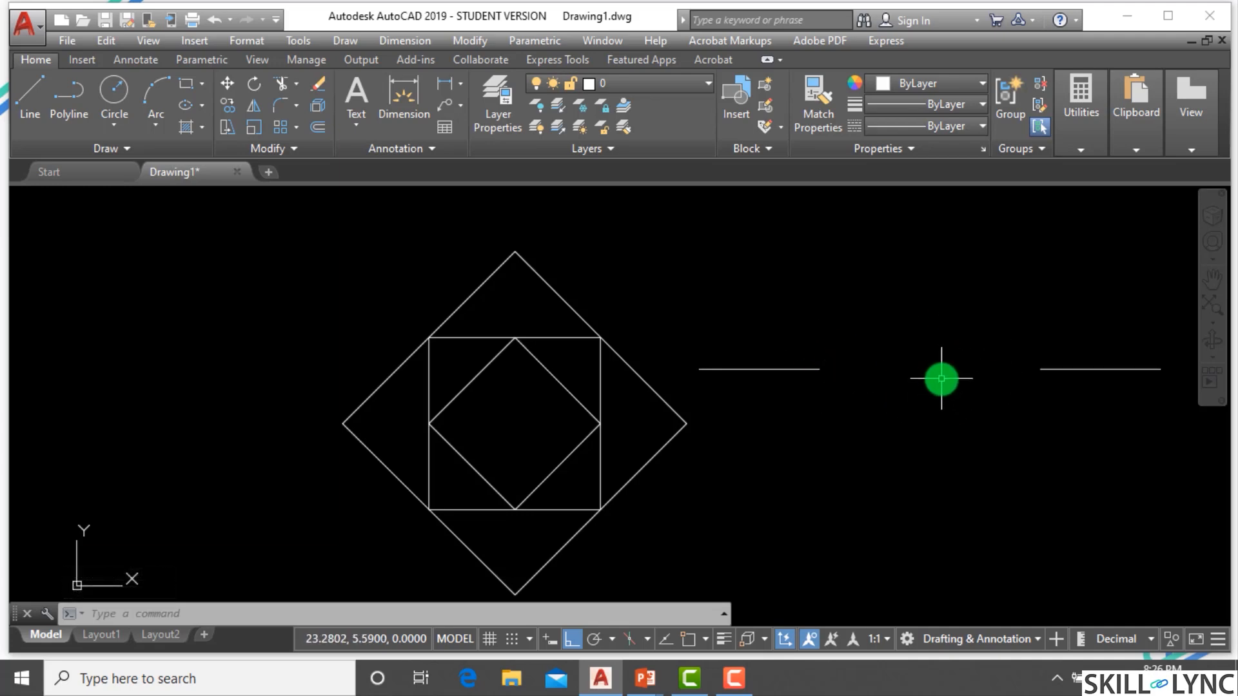
Turn on object snap and draw a circle centered midway (m2p) between the two lines' inner endpoints, with radius snapped to an endpoint.
click(142, 616)
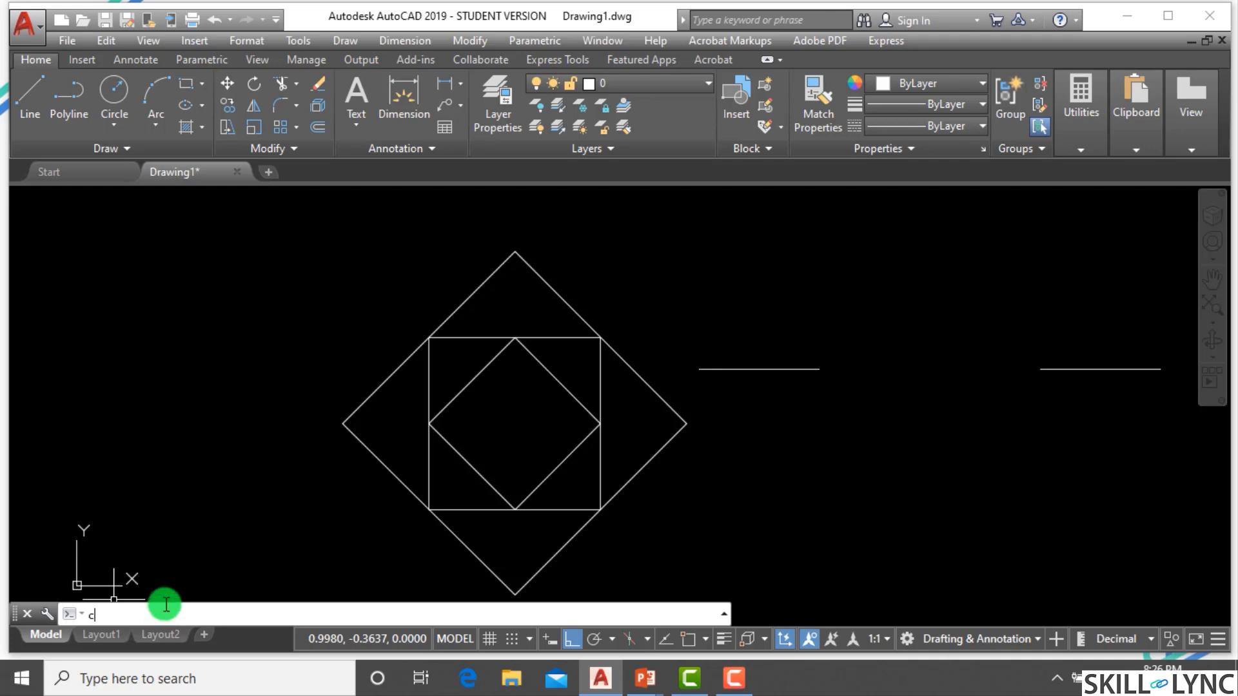
text(c)
key(Return)
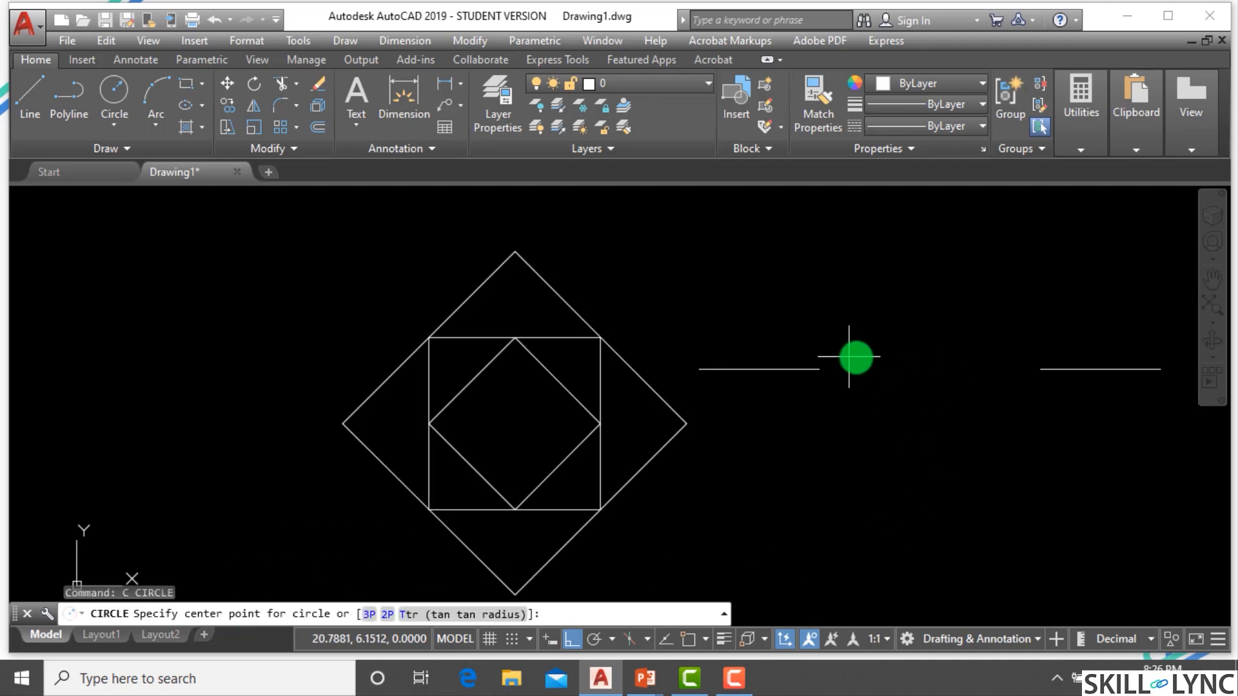
click(709, 642)
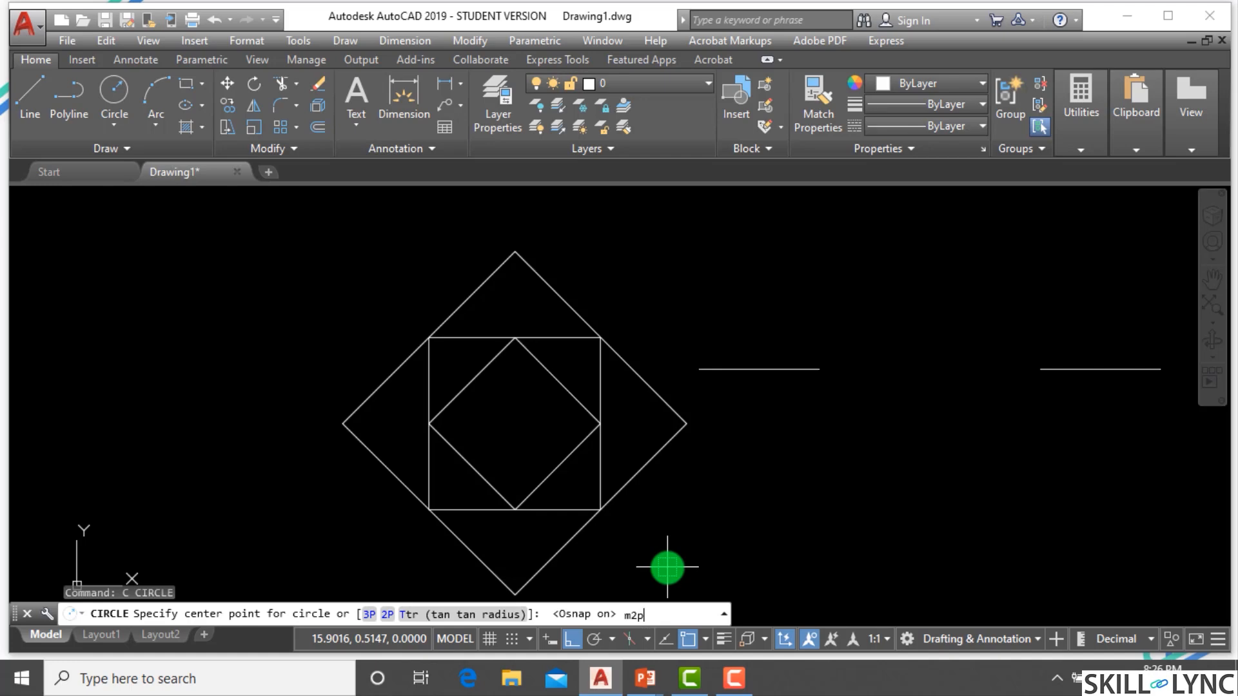
key(Return)
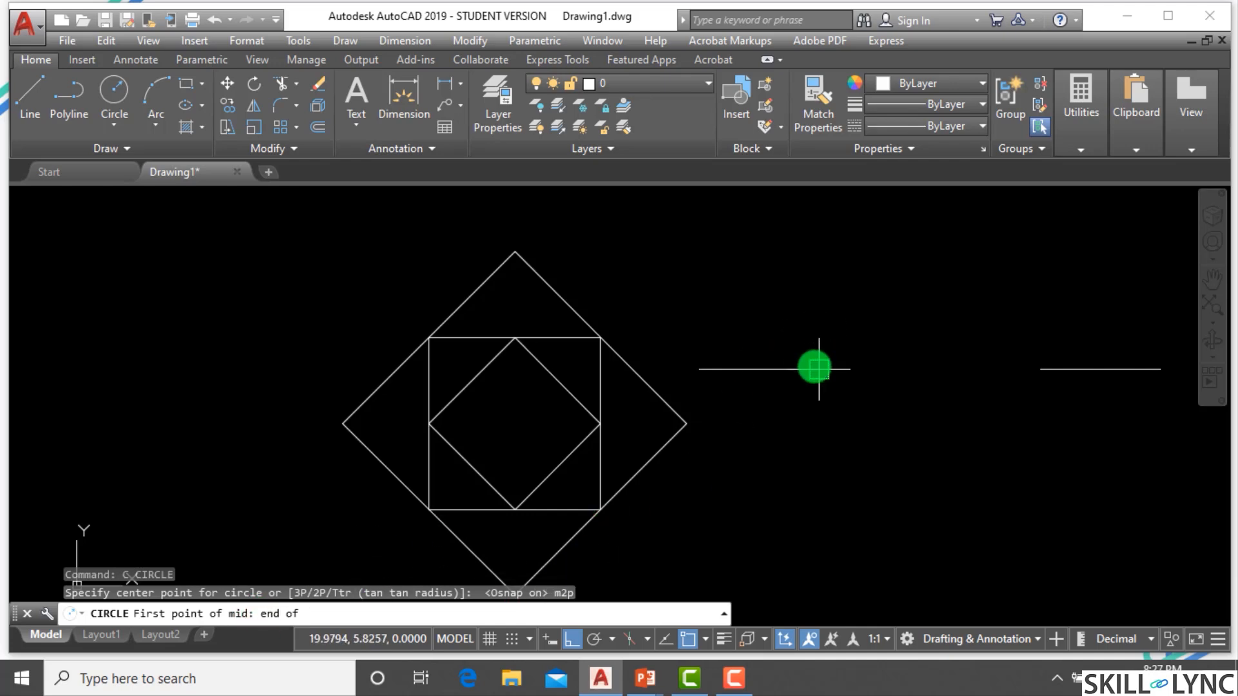
click(817, 367)
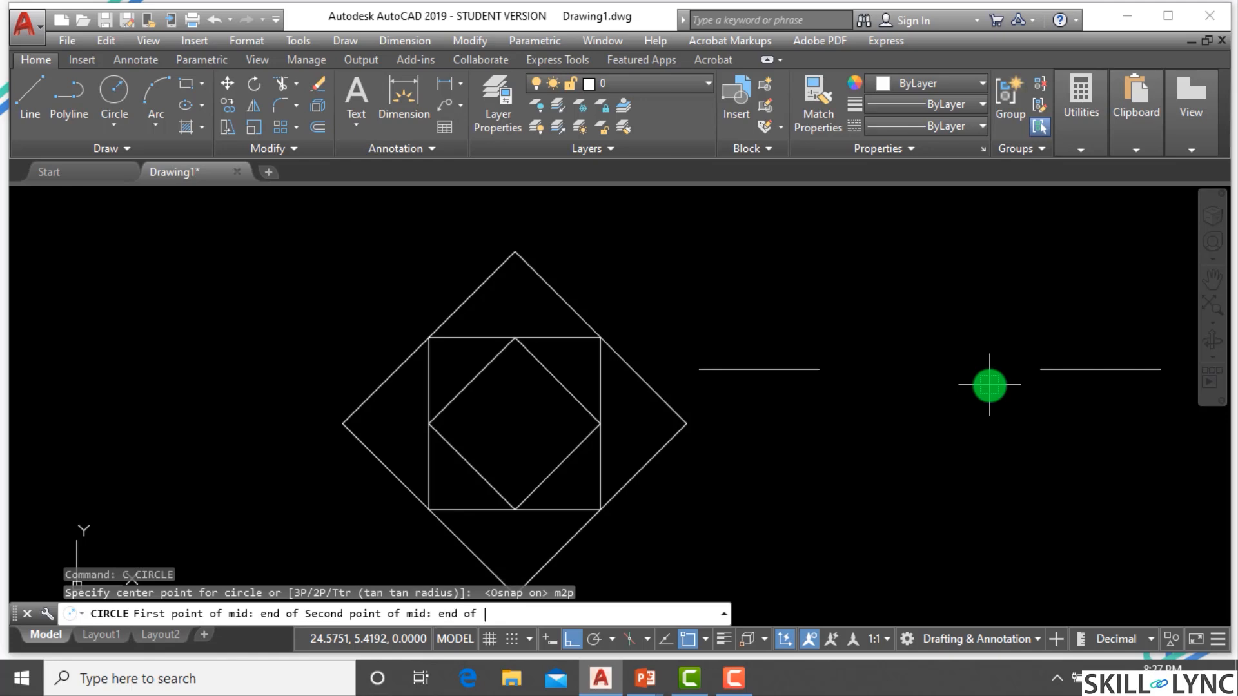
click(1040, 369)
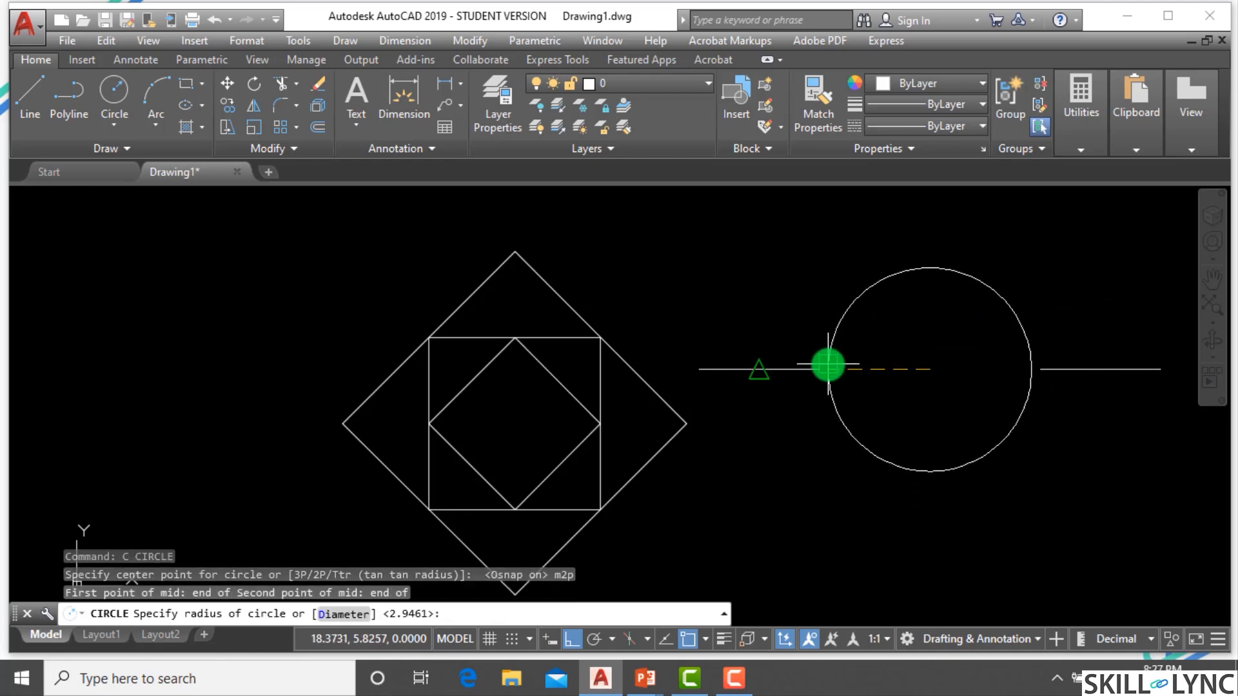
text(end of)
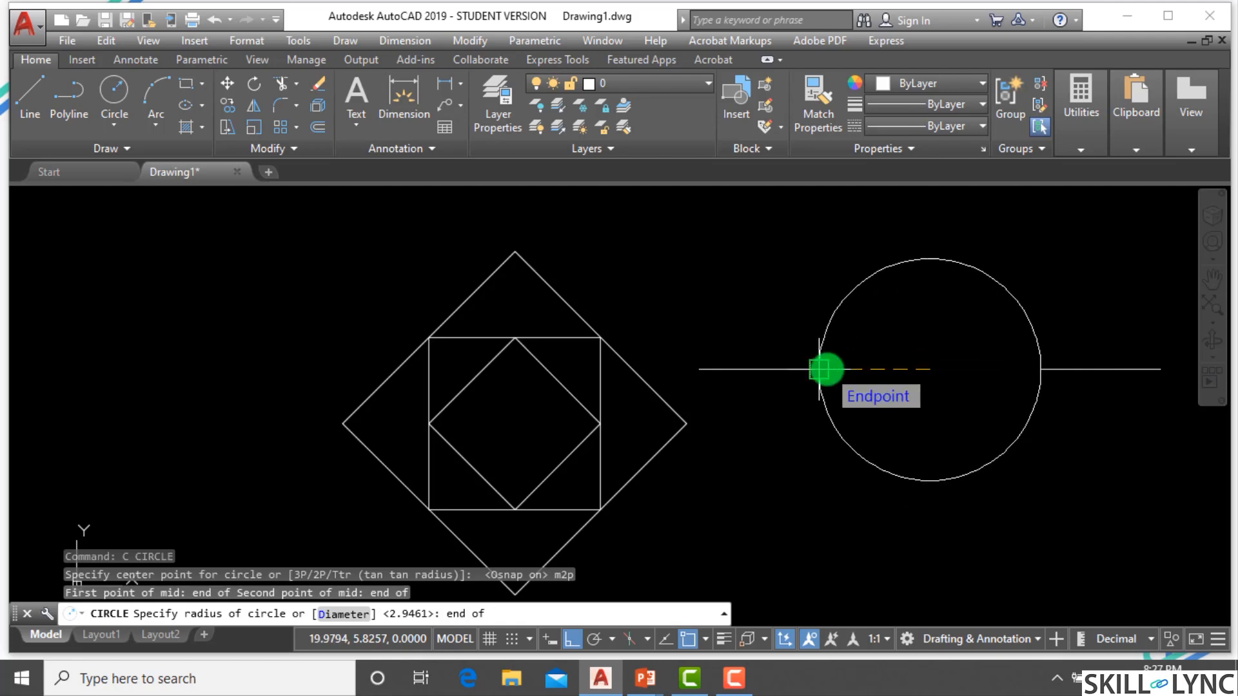
click(820, 369)
scroll(773, 417, down, 3)
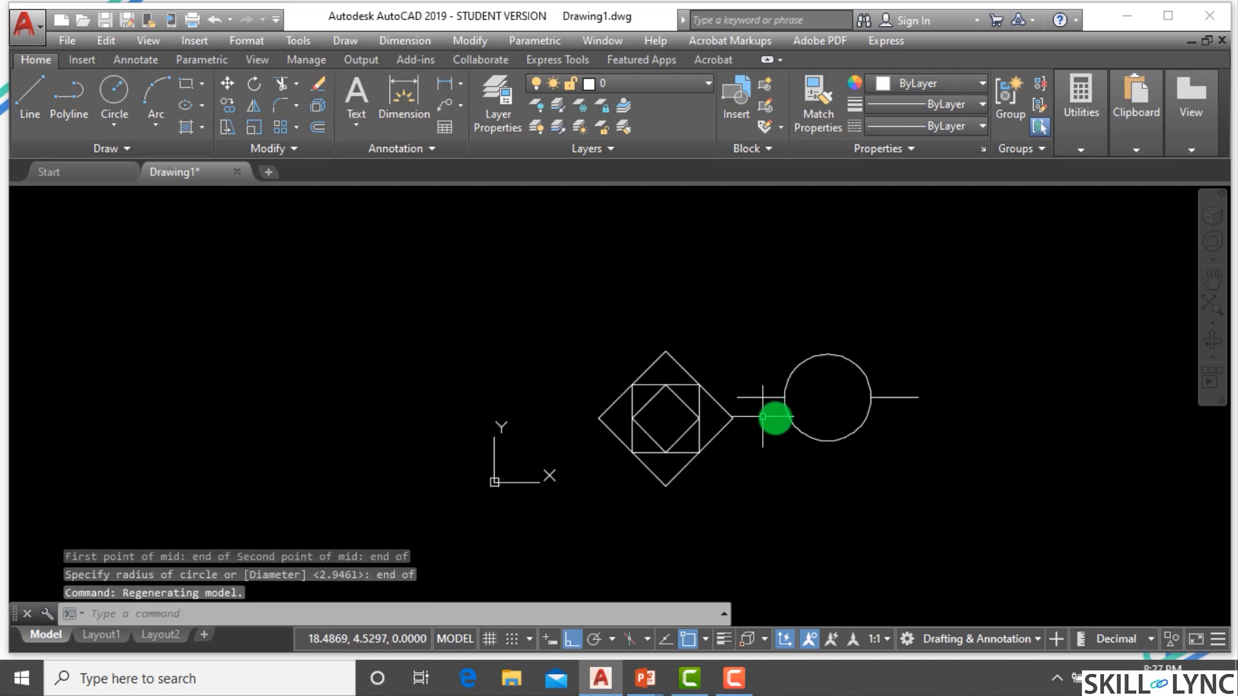
scroll(911, 401, up, 3)
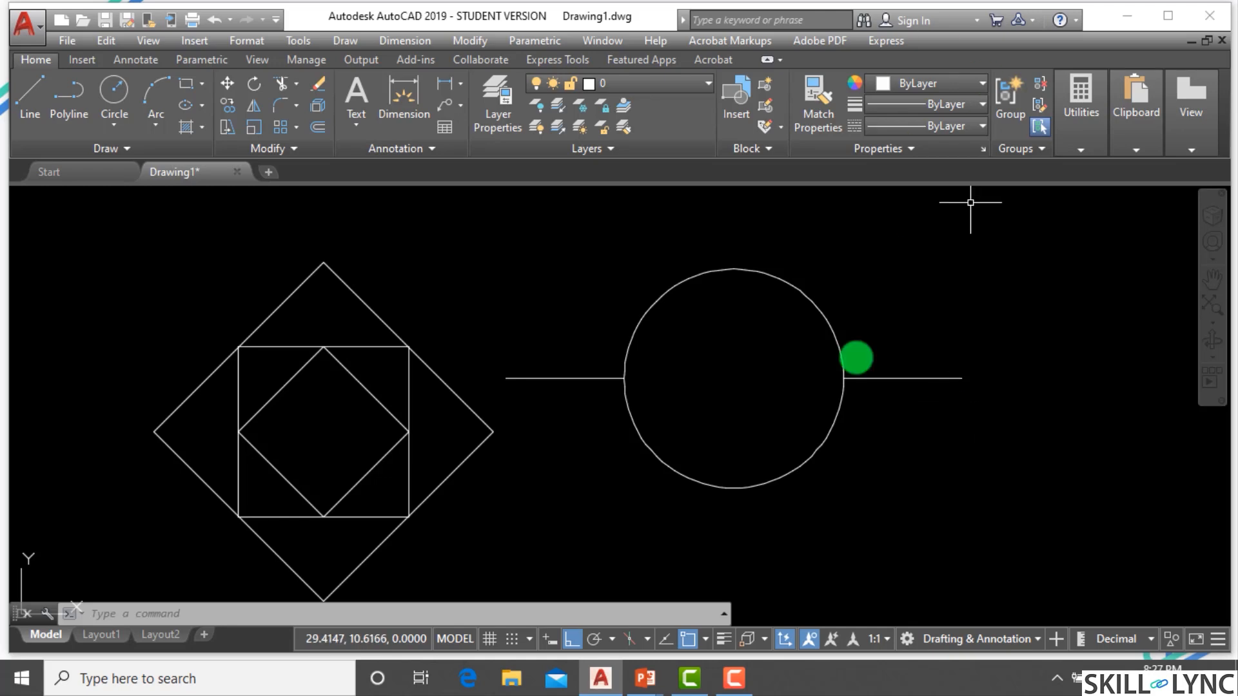
Erase the circle between the two lines.
click(807, 533)
click(749, 457)
text(e)
key(Return)
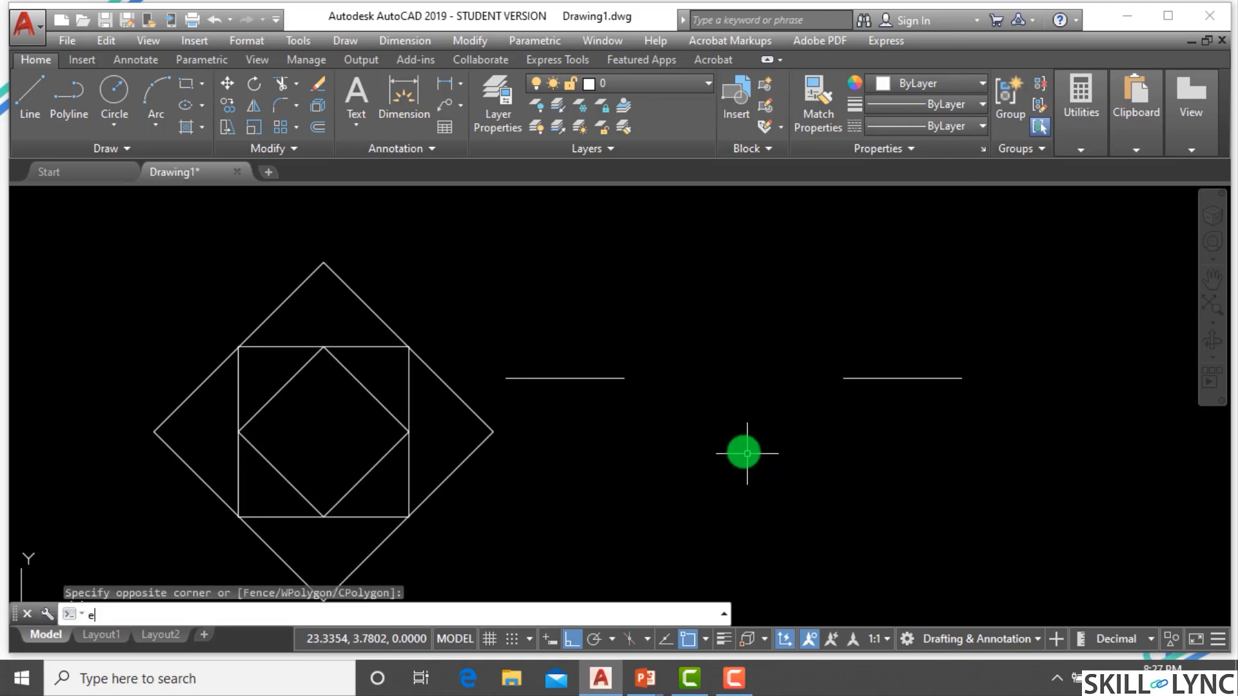
key(Escape)
key(Escape)
Enable running object snap with Endpoint and Midpoint modes checked in the drafting settings.
click(689, 640)
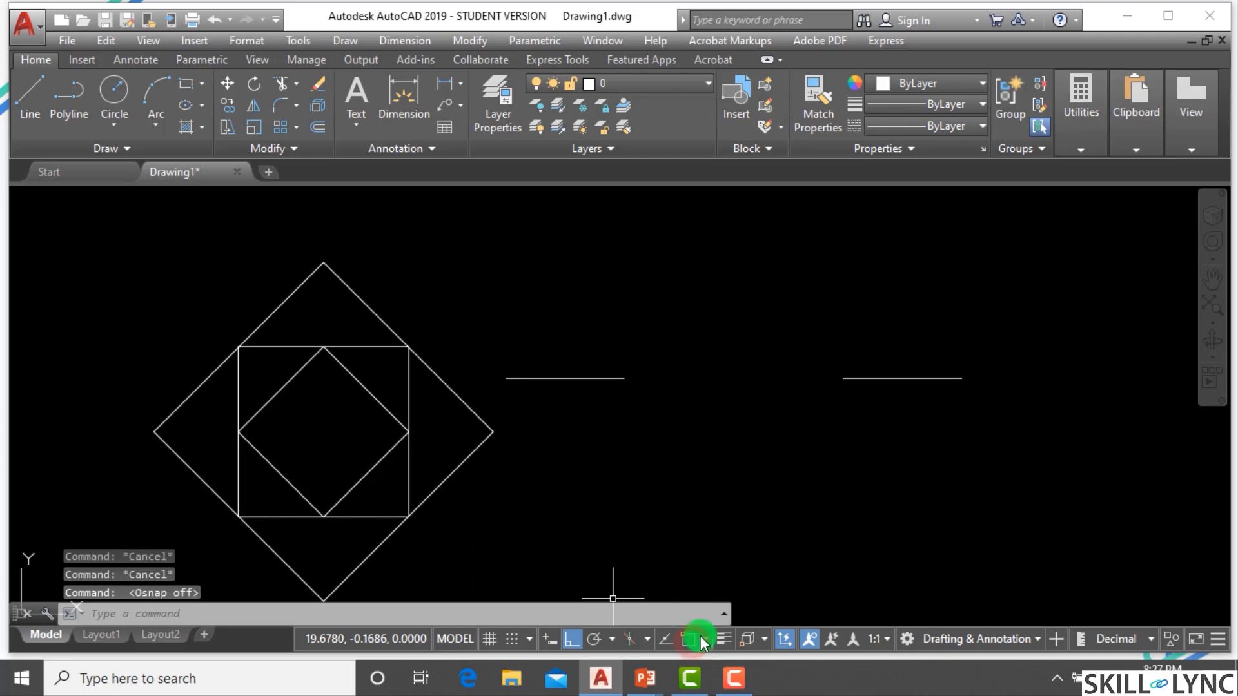
click(707, 639)
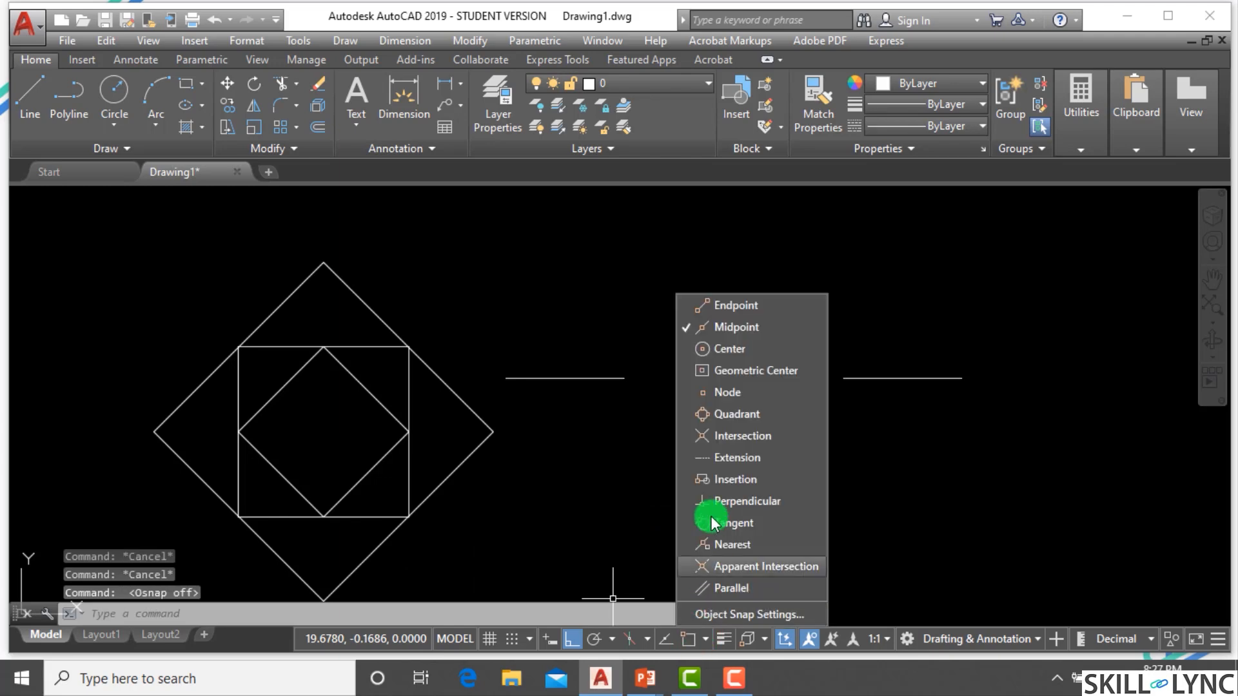
click(713, 606)
click(267, 244)
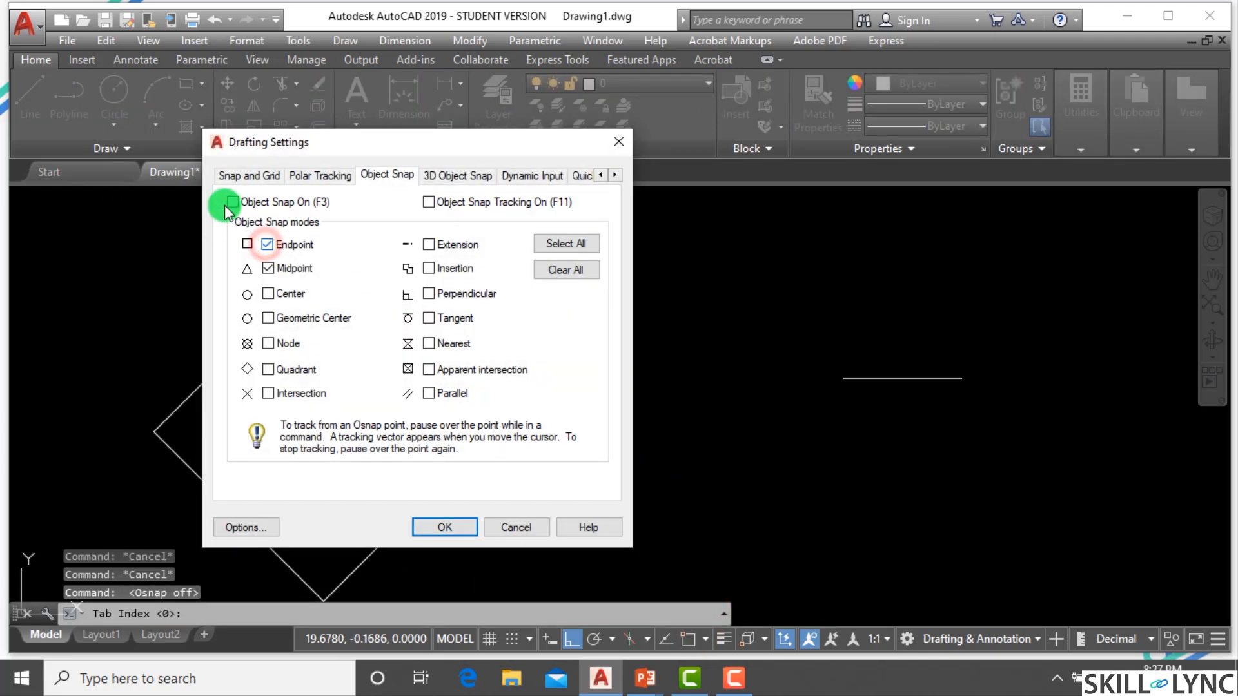
click(232, 202)
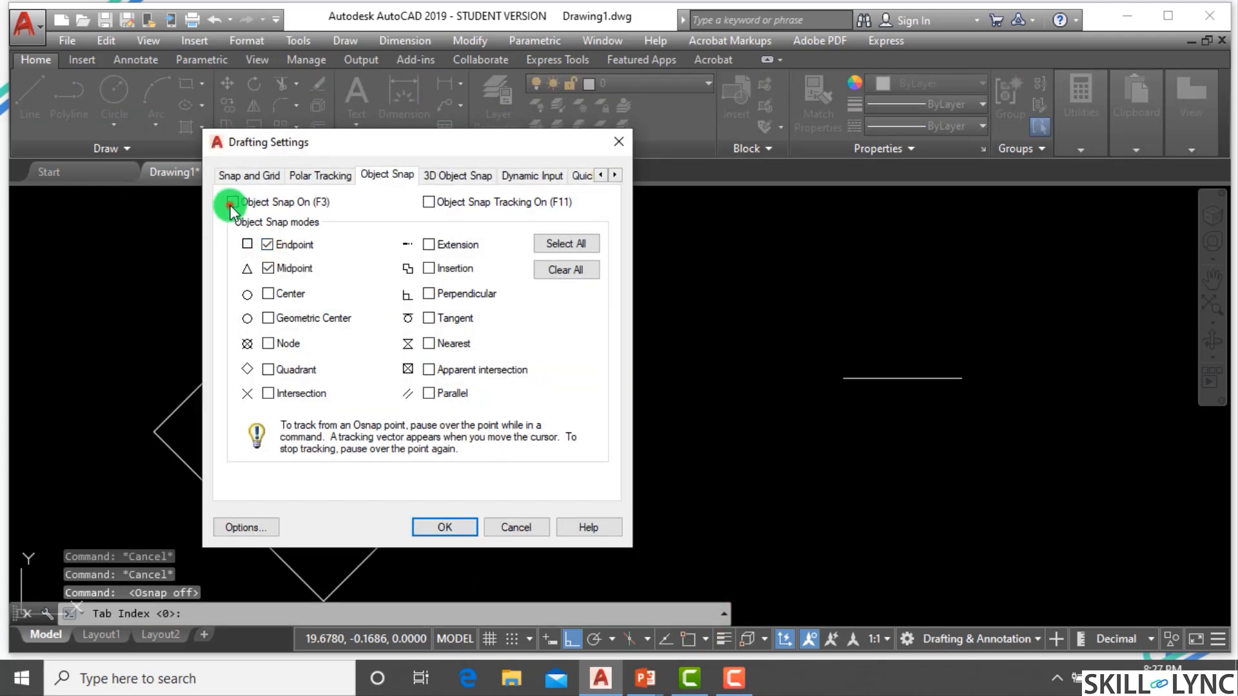
click(435, 528)
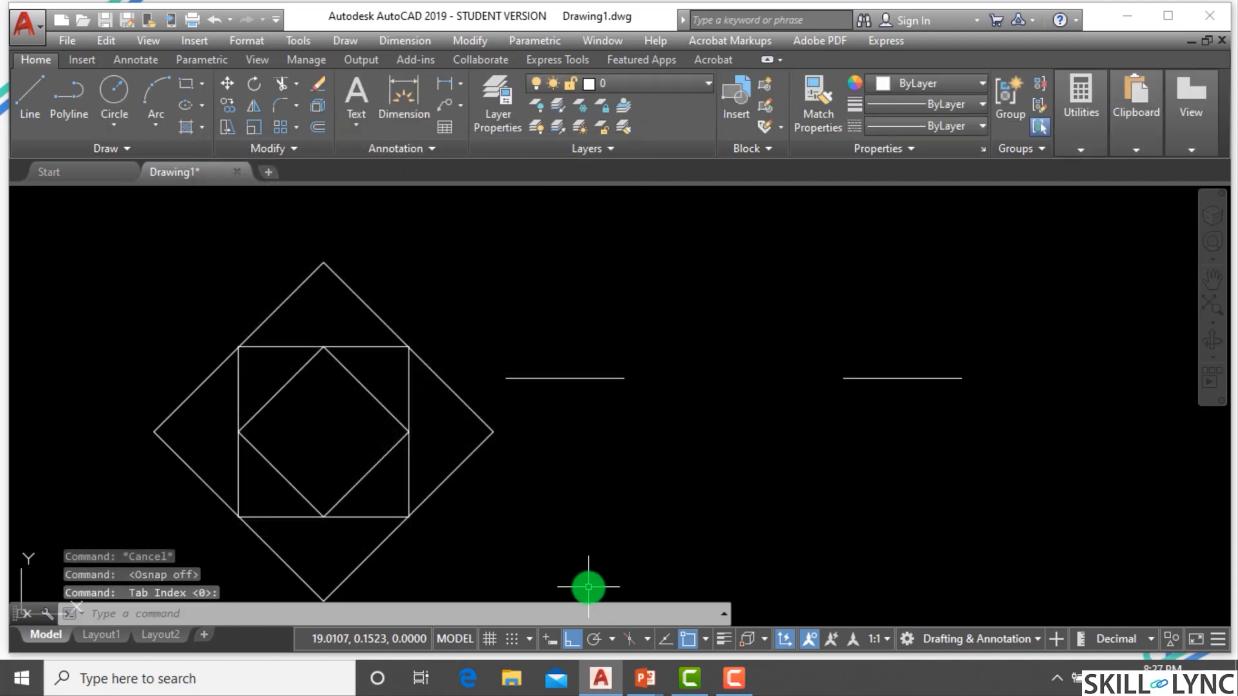
Draw a circle centered with the Mid Between 2 Points override between the lines' inner ends, radius to the left line's end.
click(579, 607)
text(c)
key(Return)
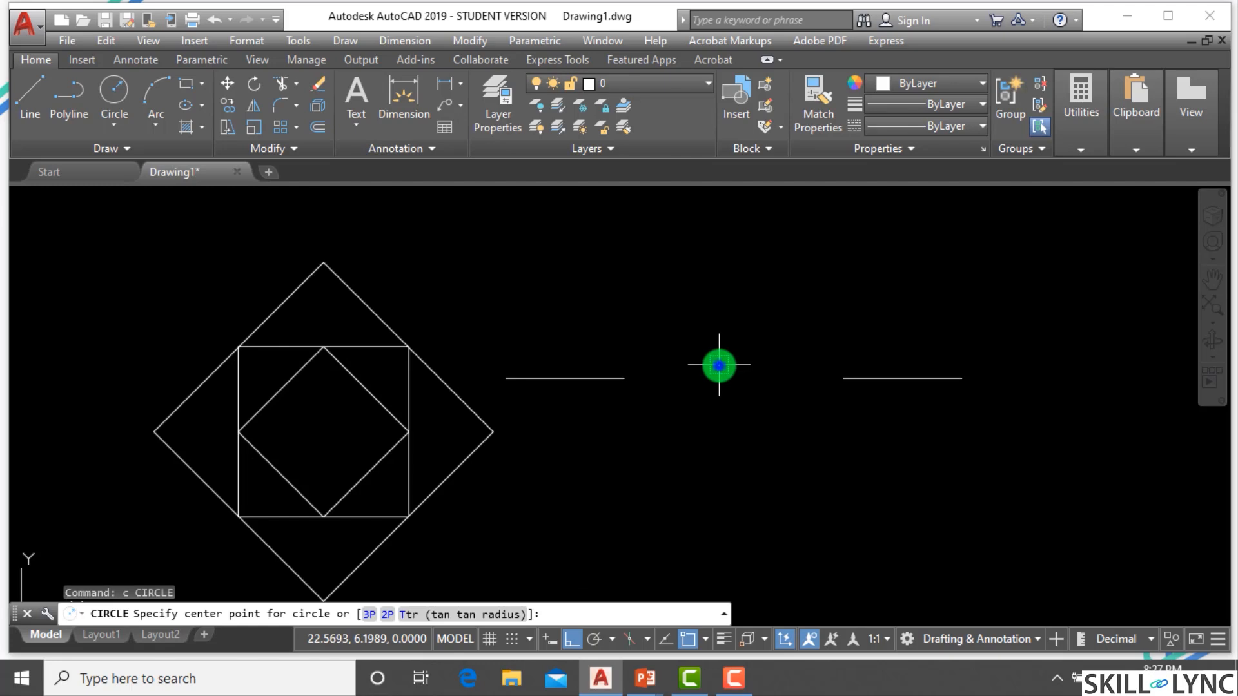
right_click(719, 366)
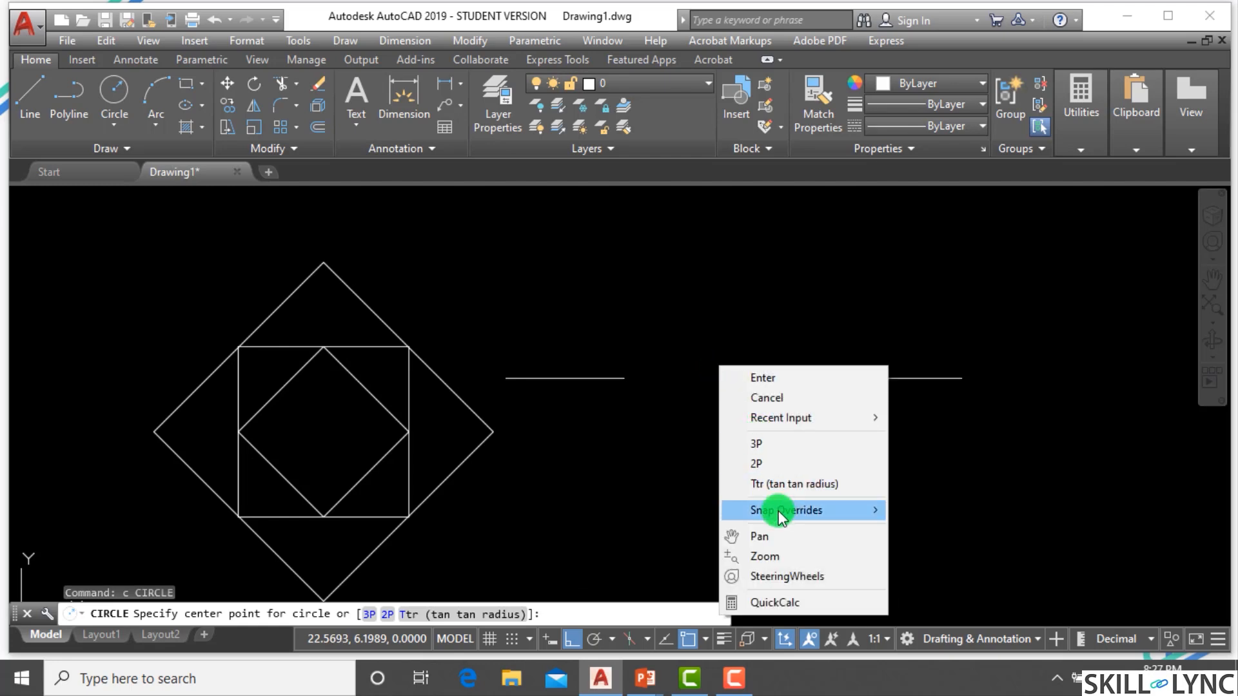
mouse_move(782, 513)
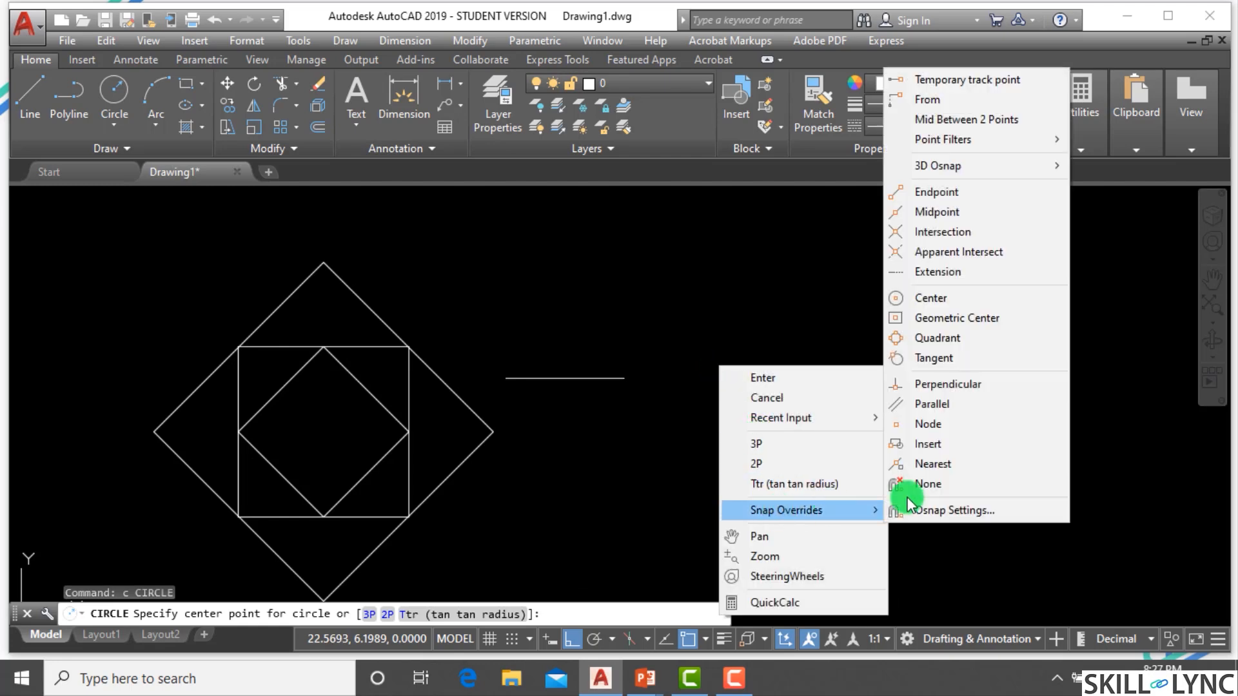
click(1004, 121)
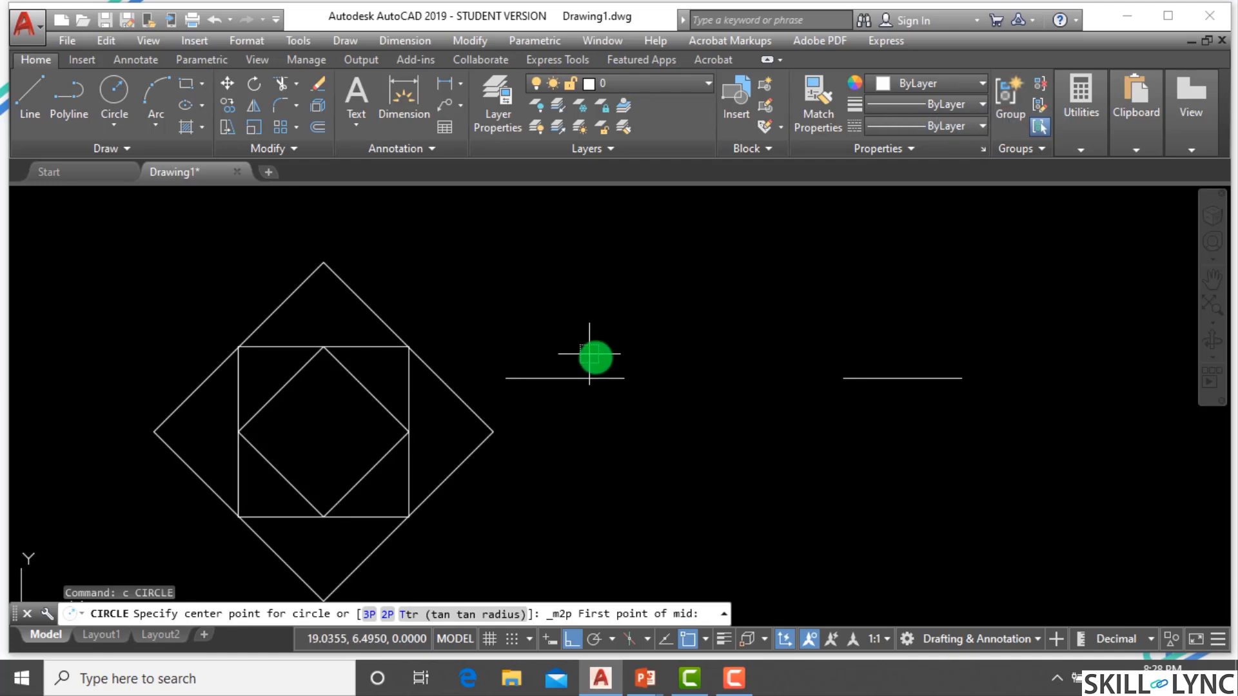
click(623, 379)
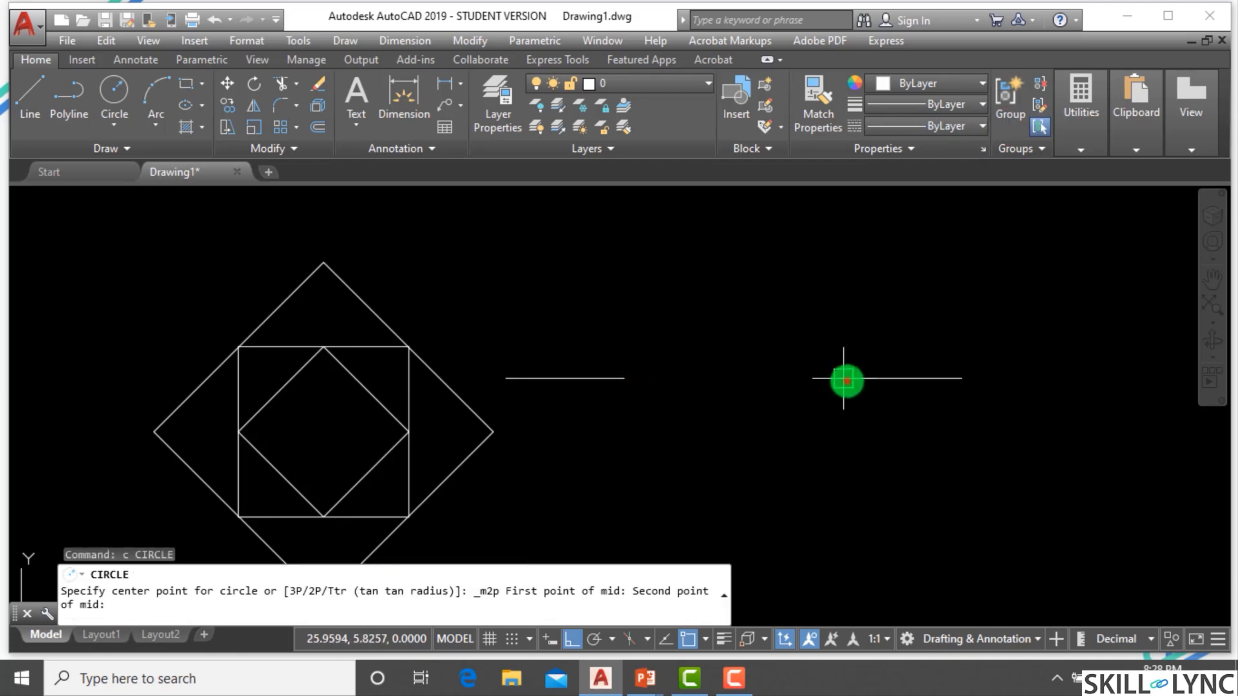
click(844, 379)
click(631, 377)
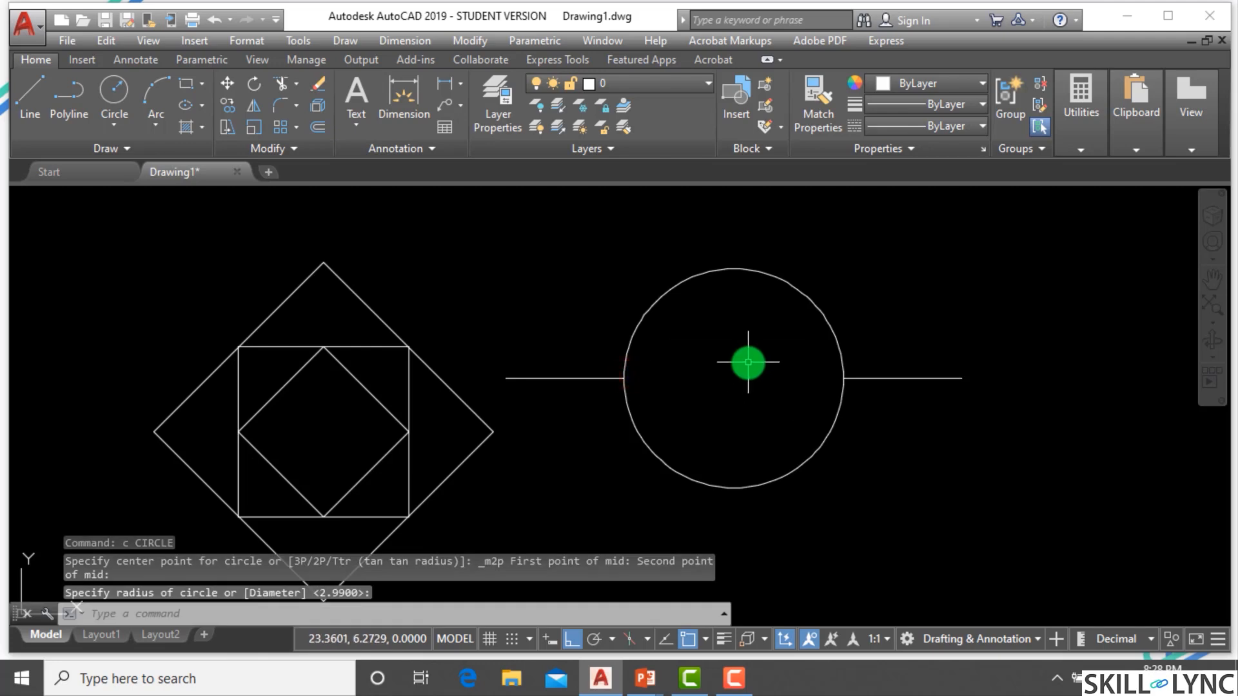
Erase the circle and both horizontal lines.
scroll(785, 368, down, 2)
click(834, 419)
click(586, 287)
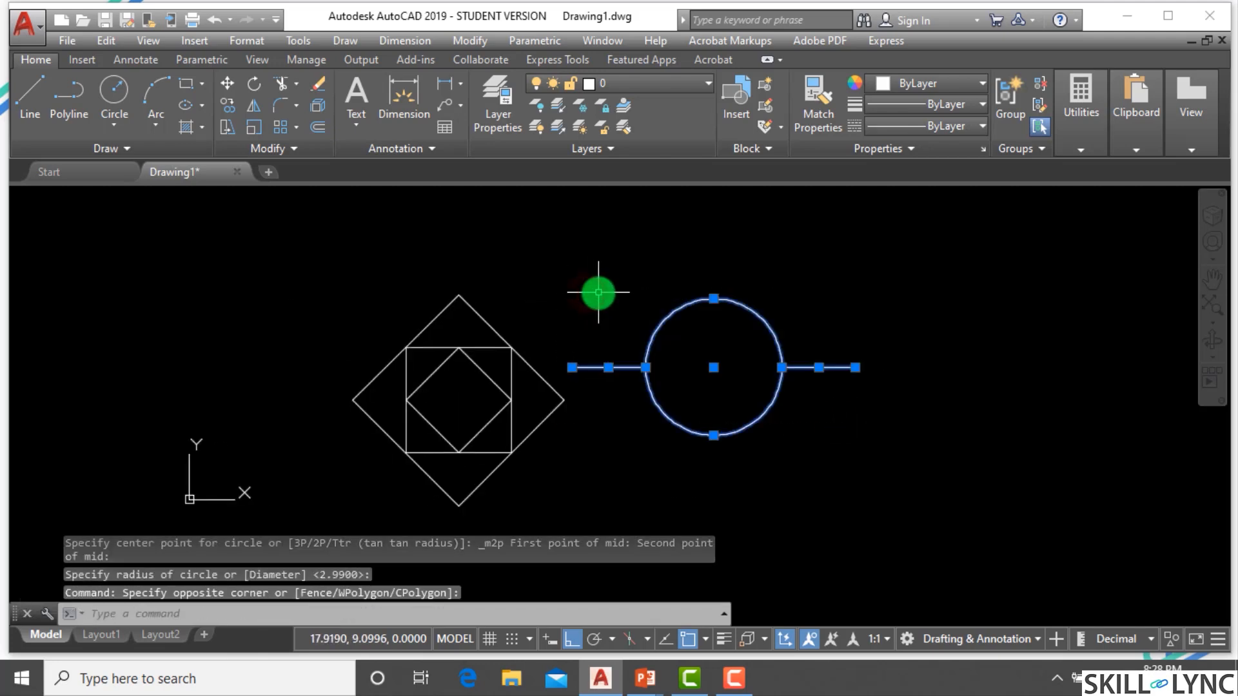
text(e)
key(Return)
key(Escape)
key(Escape)
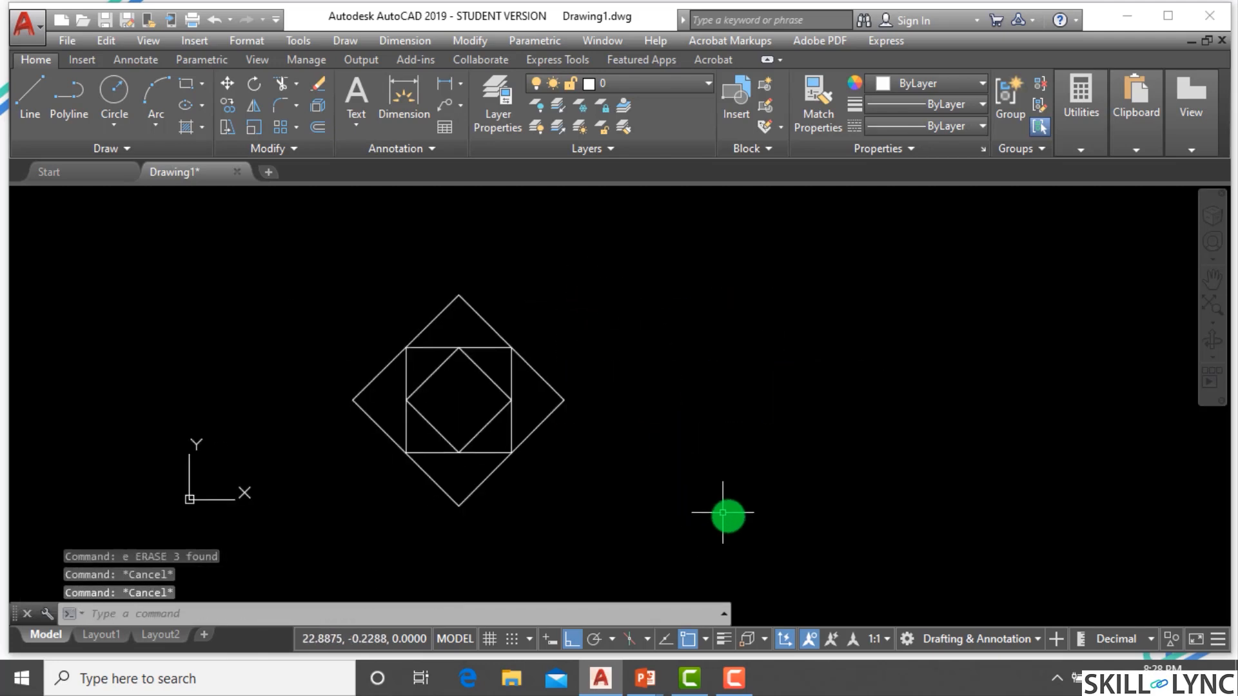
Review the running object snap modes in the drafting settings.
click(706, 640)
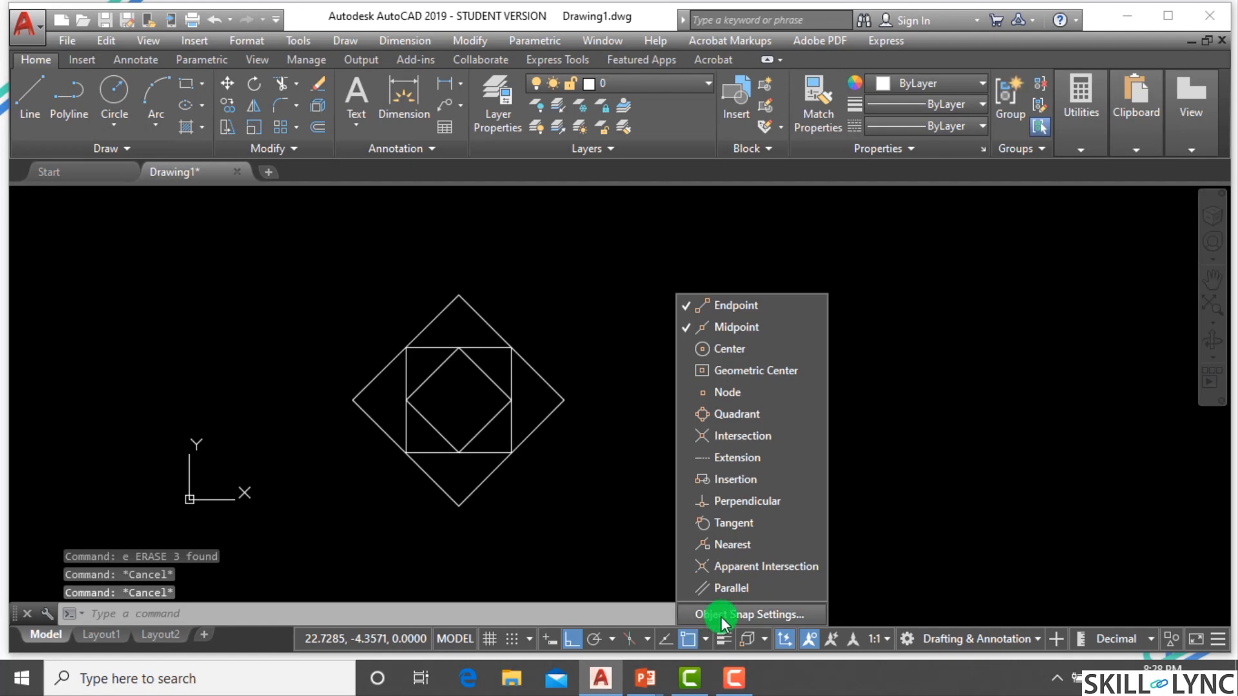
click(719, 613)
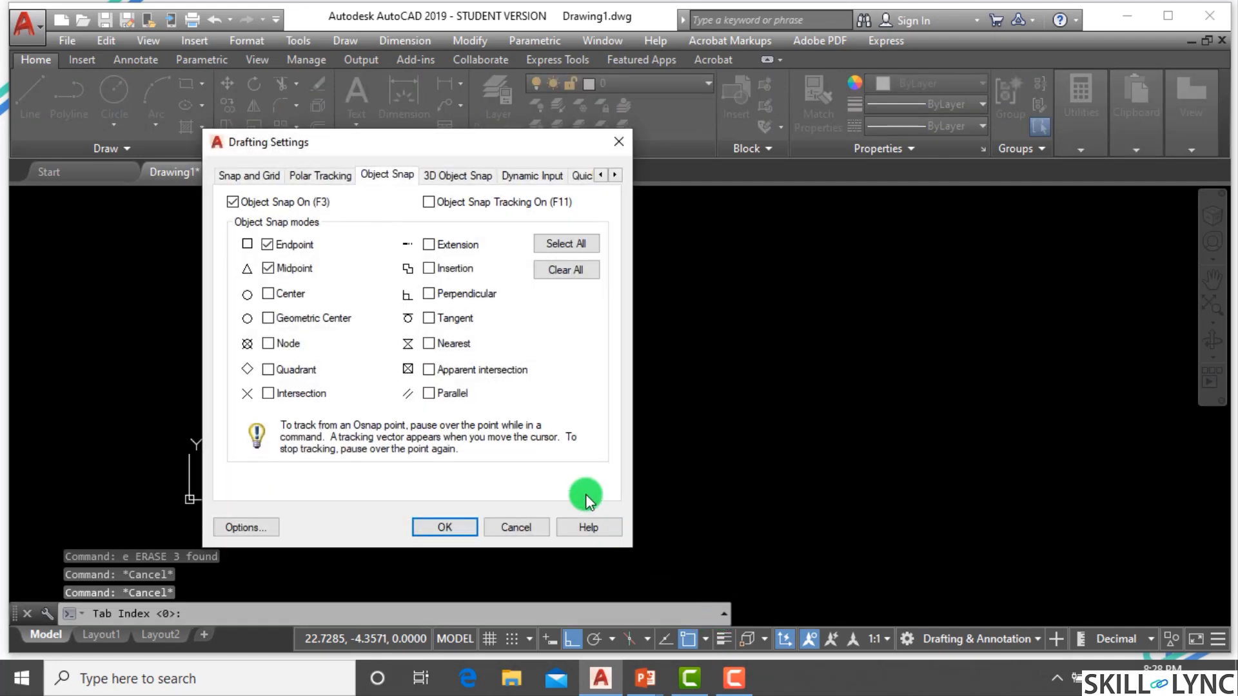
click(499, 528)
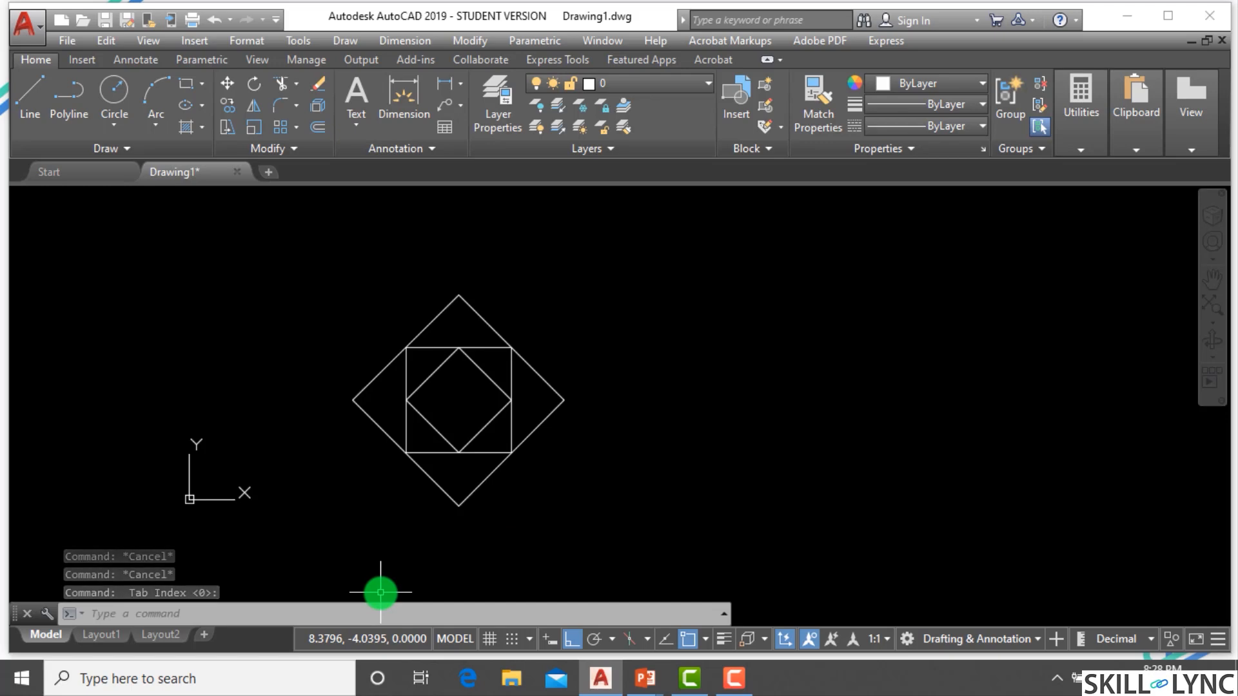
Apply running object snap with the Endpoint, Midpoint and Center modes checked in the drafting settings.
text(os)
key(Return)
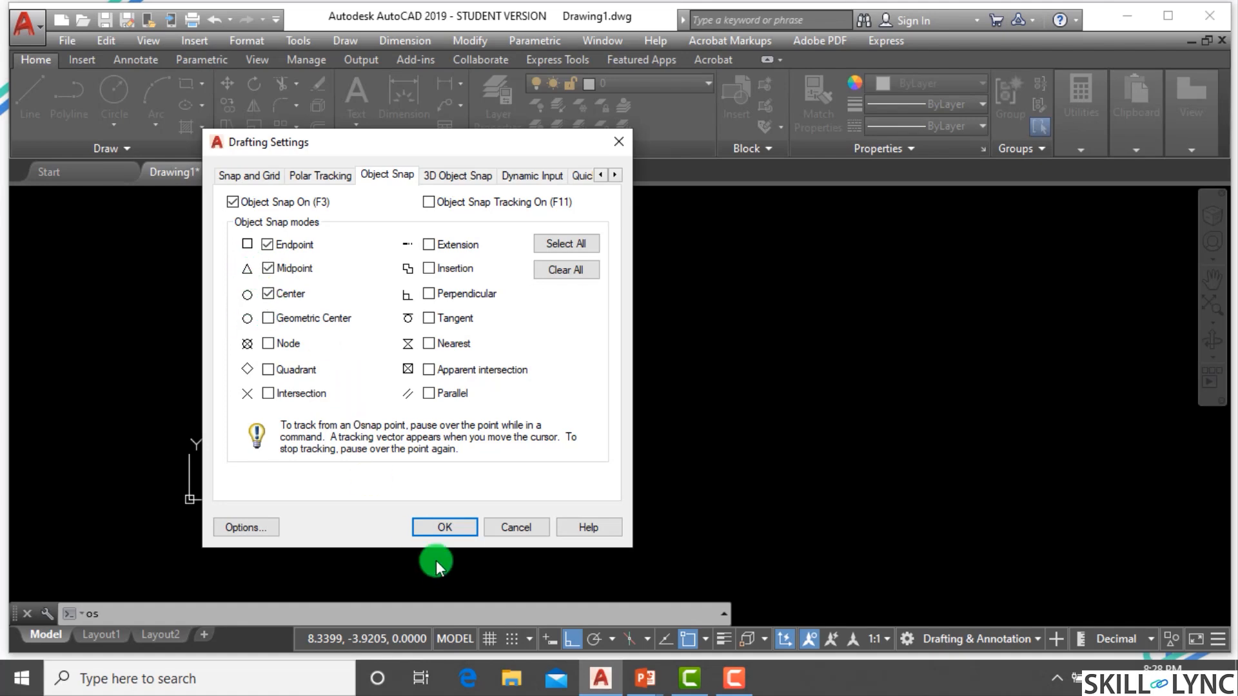
click(443, 527)
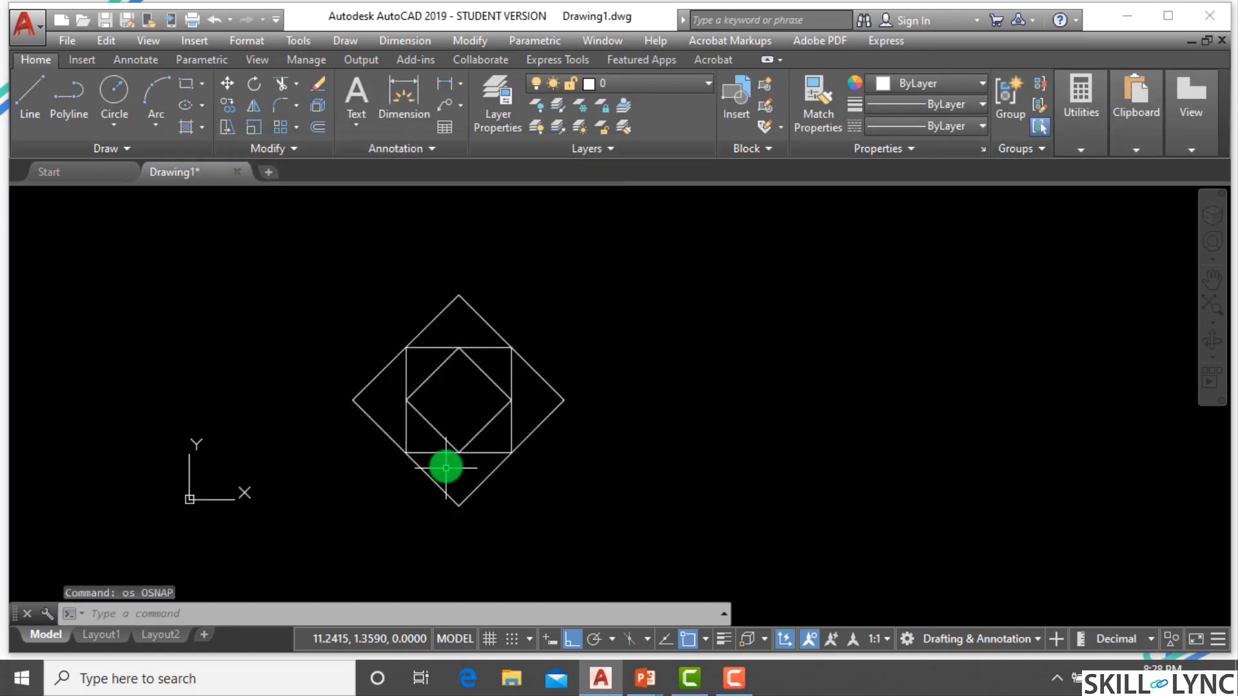
Erase the nested squares and diamonds using a window selection.
click(564, 468)
click(323, 298)
text(e)
key(Return)
key(Escape)
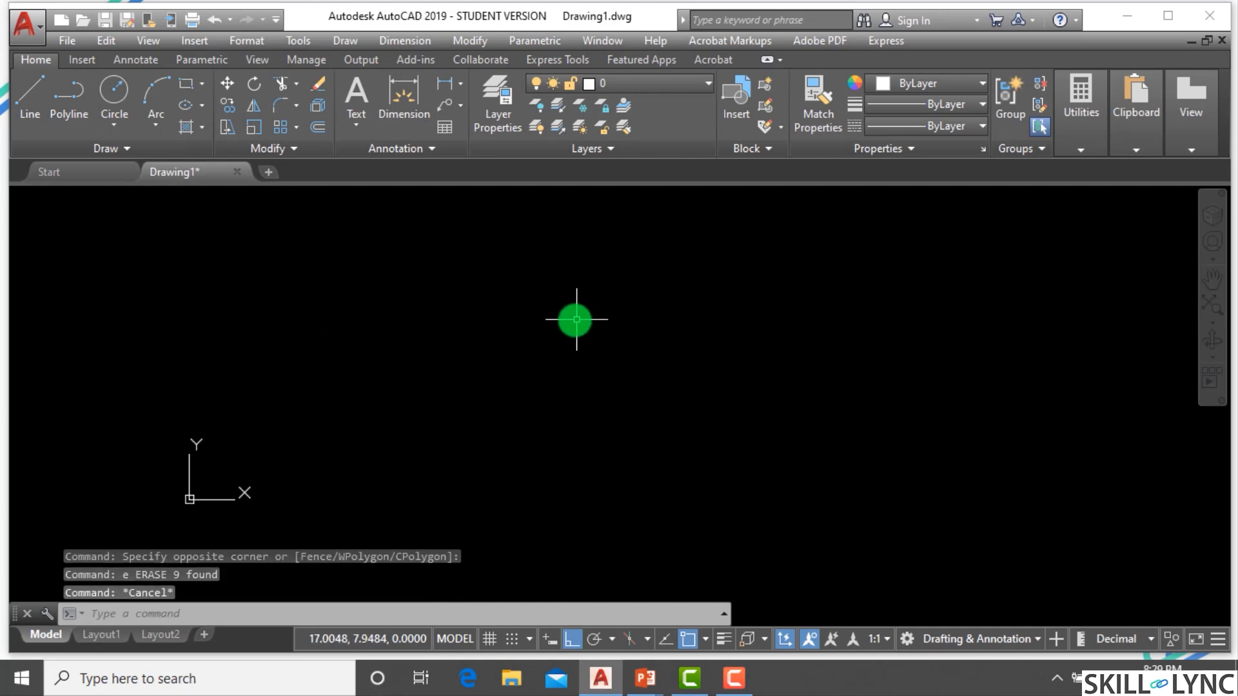
Draw a circle by picking a centre point and a radius point.
text(c)
key(Return)
click(391, 336)
click(390, 428)
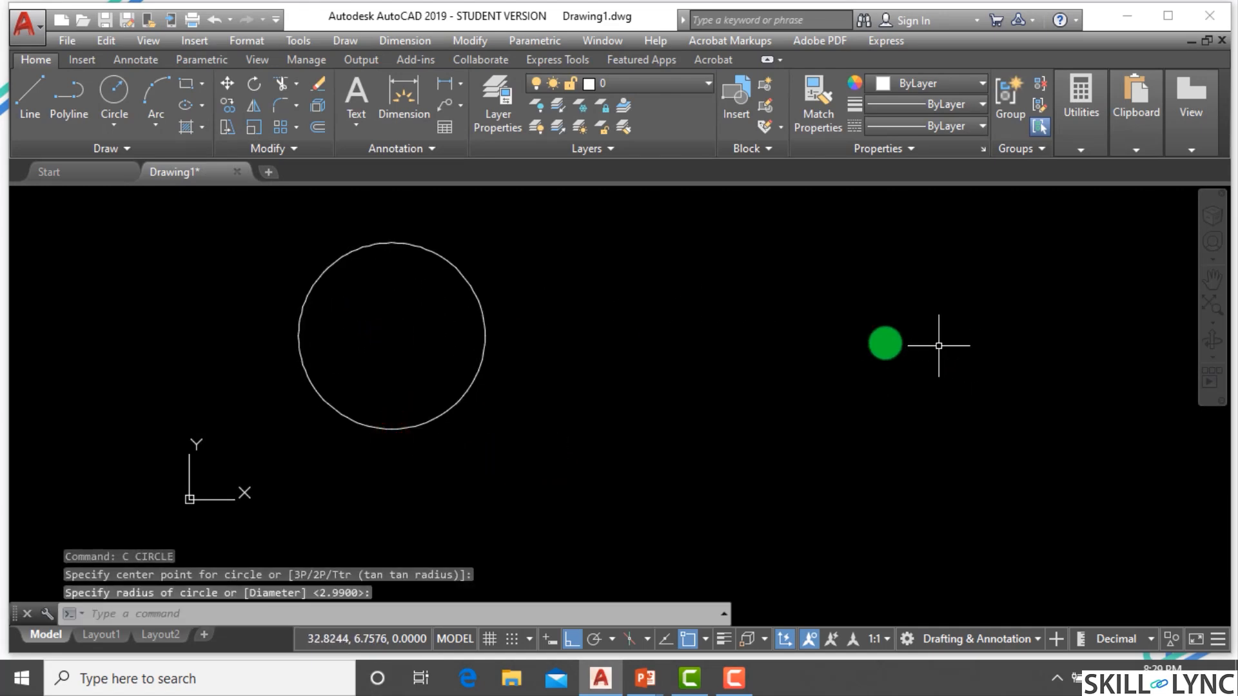
Draw a three-point arc to the right of the circle.
text(a)
key(Return)
click(621, 408)
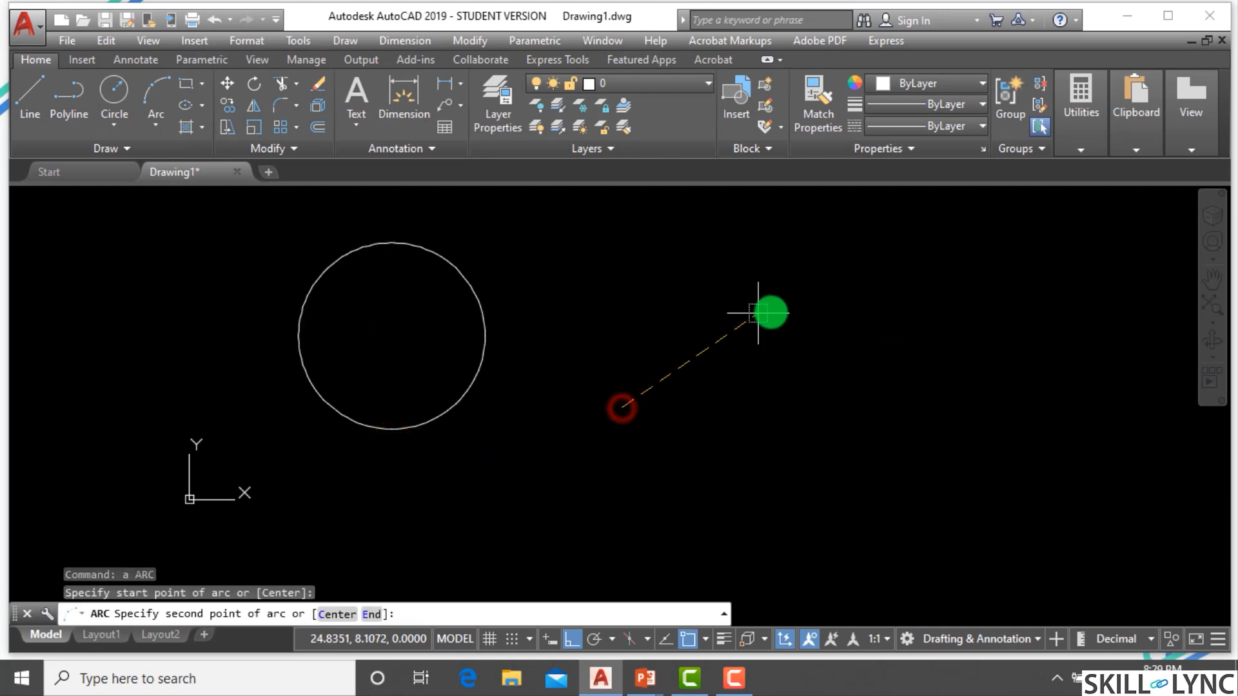
click(864, 288)
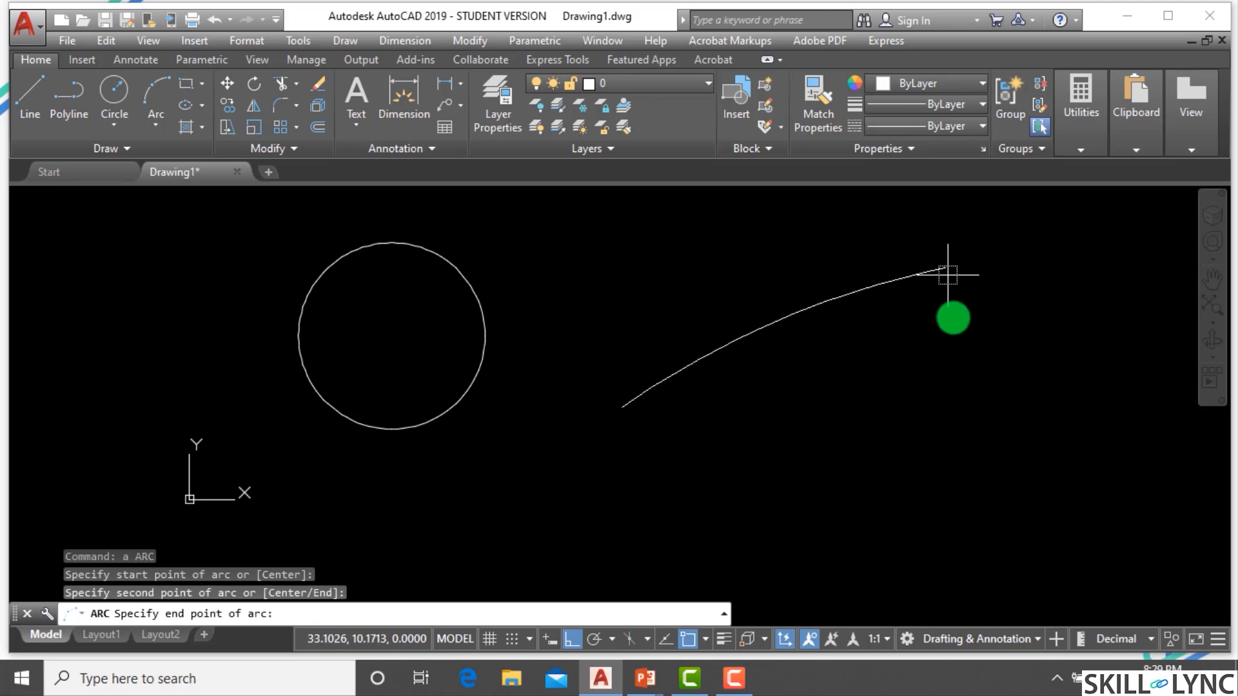
click(935, 333)
scroll(823, 284, down, 2)
scroll(846, 273, up, 1)
key(Escape)
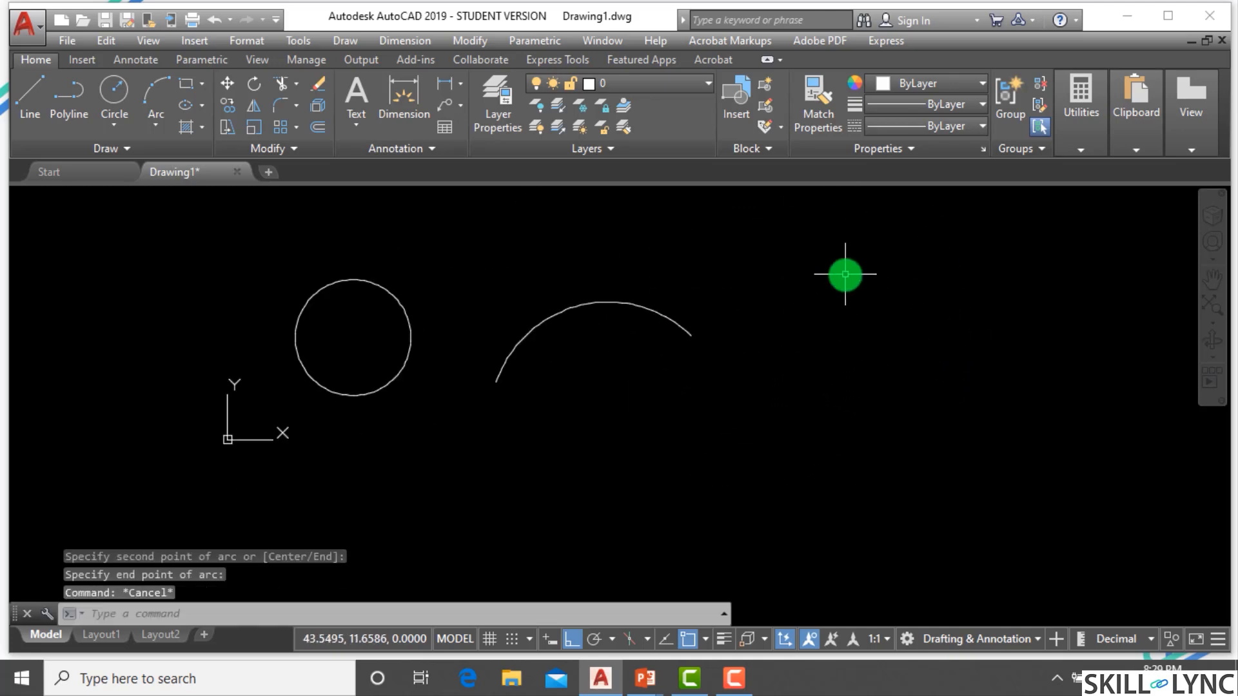
Draw an ellipse right of the arc with a horizontal axis about 14.64 long and a picked second axis distance.
key(Escape)
text(el)
key(Return)
click(787, 354)
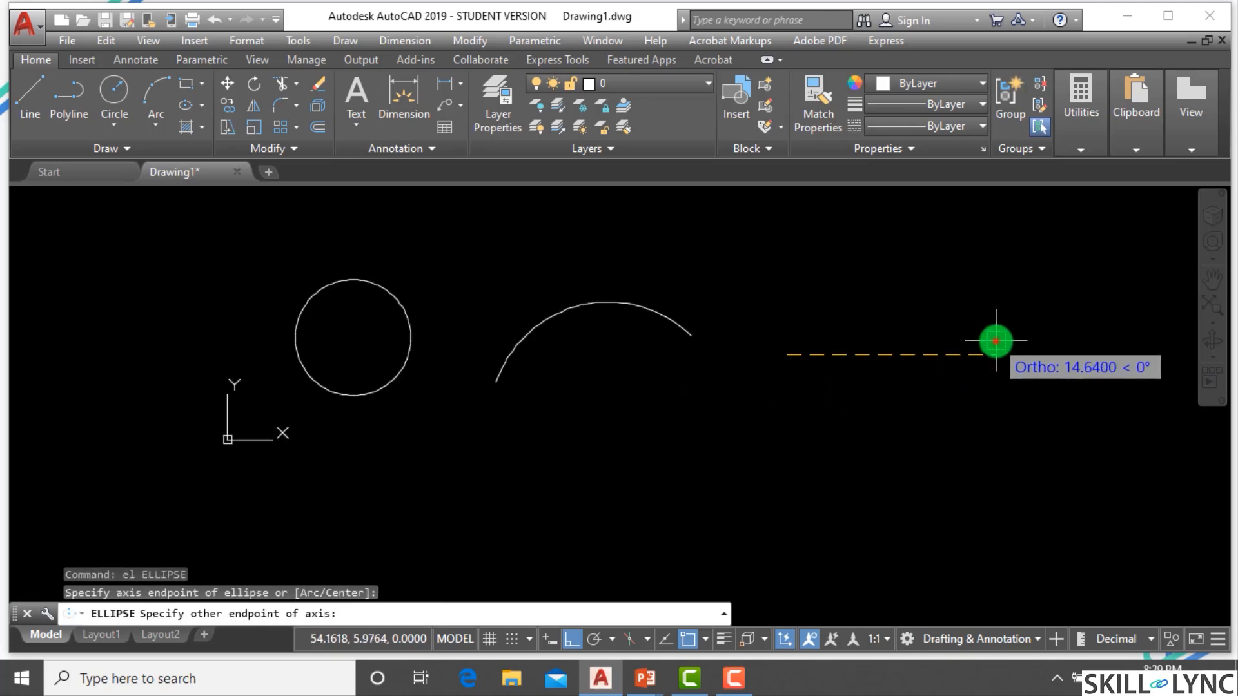
click(995, 354)
click(861, 275)
key(Escape)
key(Escape)
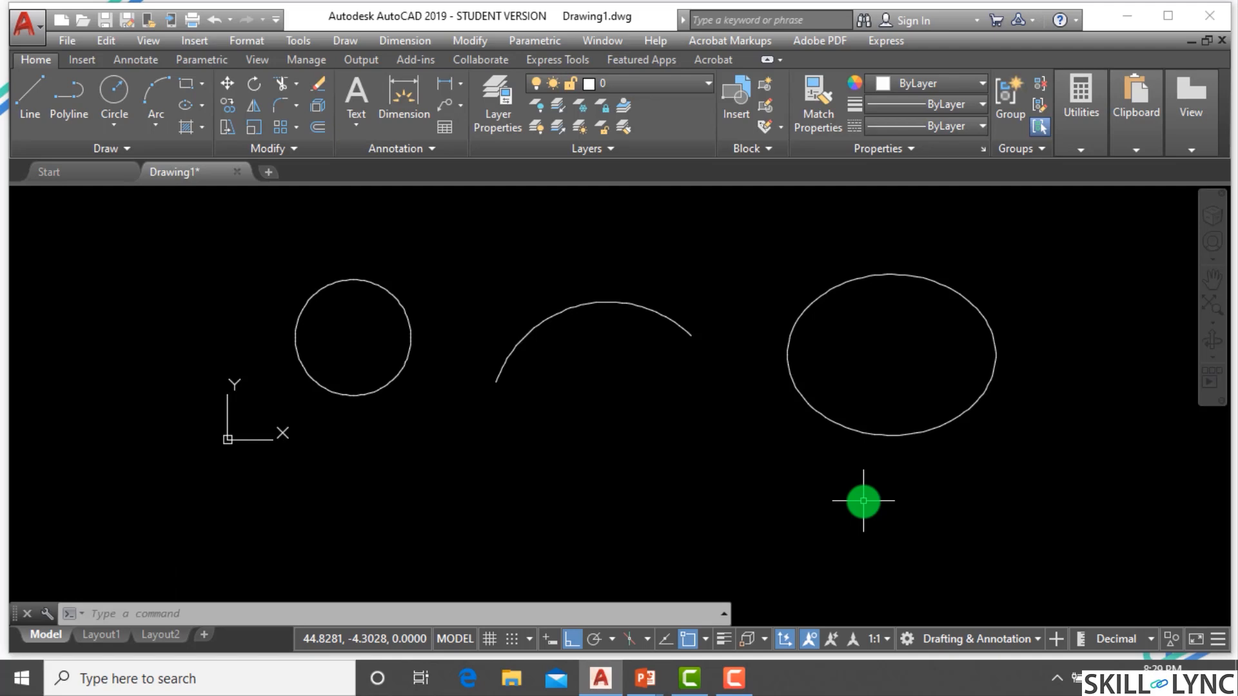
Open the object snap settings from the status bar and close them again.
click(705, 641)
click(719, 613)
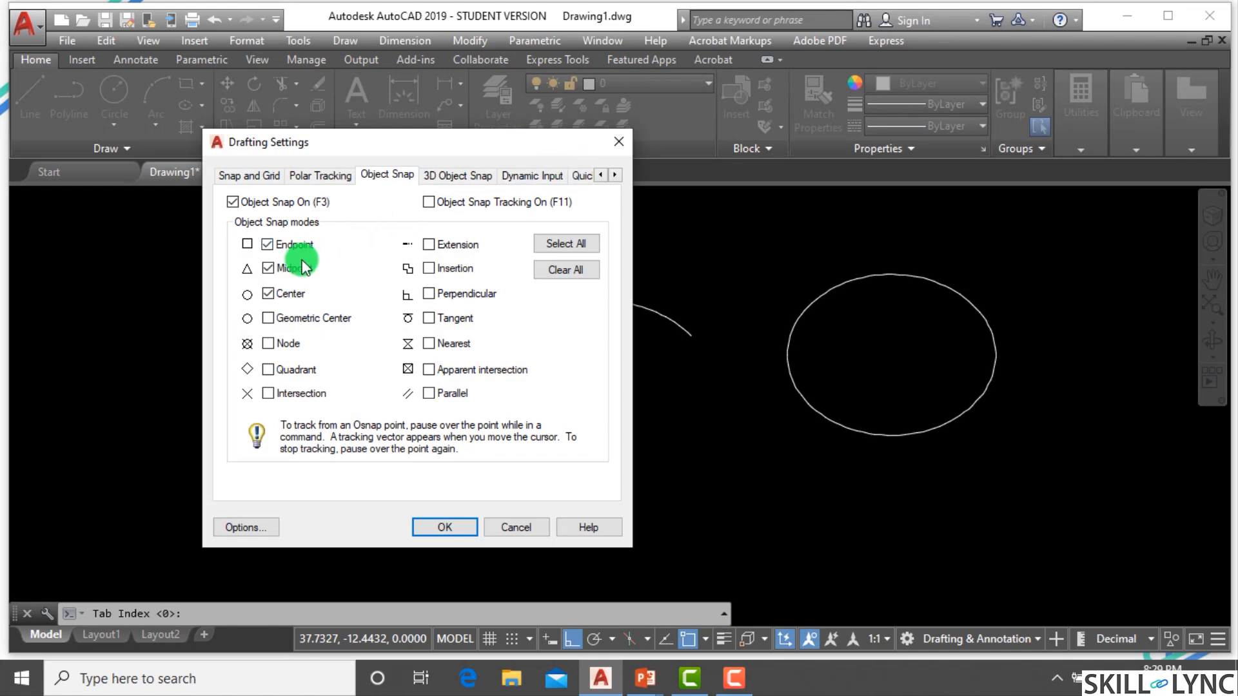
click(444, 526)
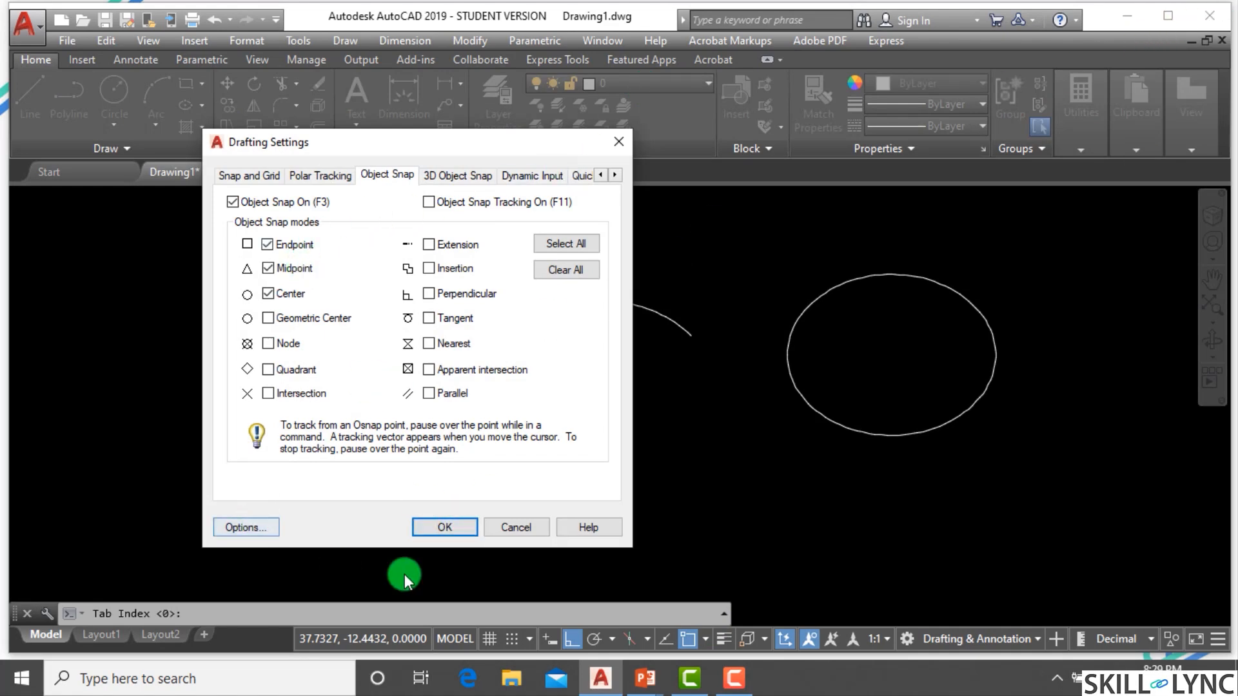
click(445, 524)
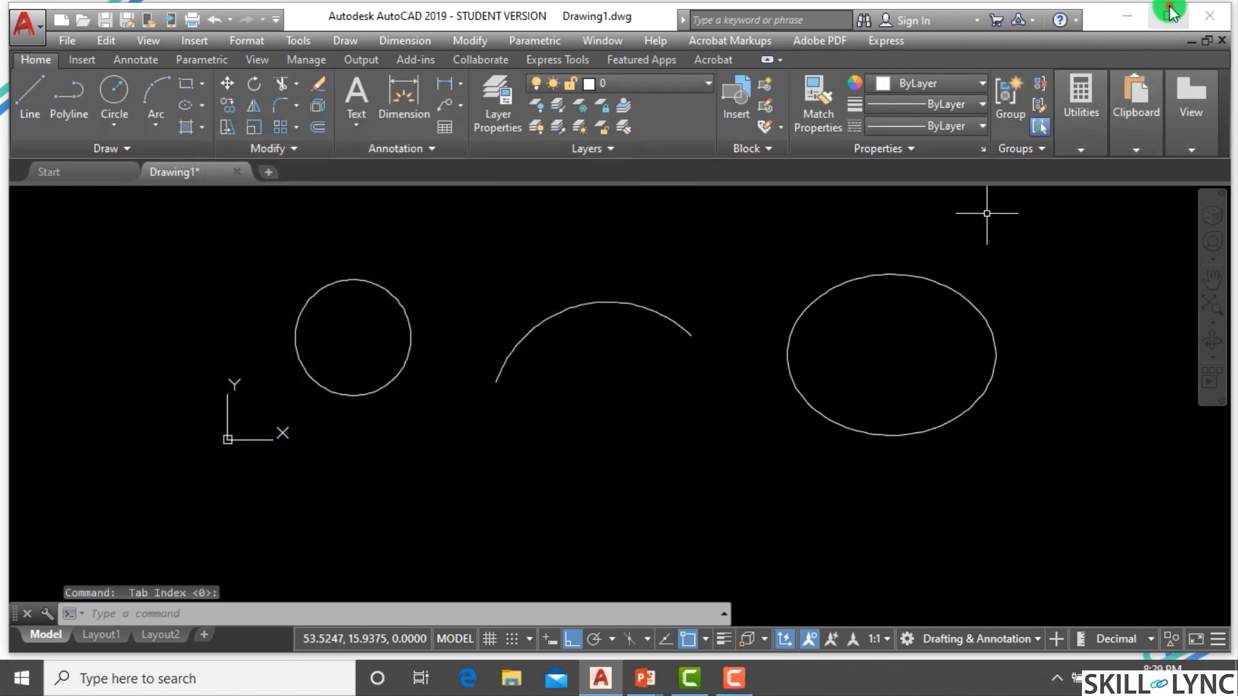
Draw two connected line segments from the circle's centre through the arc's centre to the ellipse's centre using Center snap.
click(1167, 16)
scroll(632, 342, down, 2)
scroll(646, 323, up, 2)
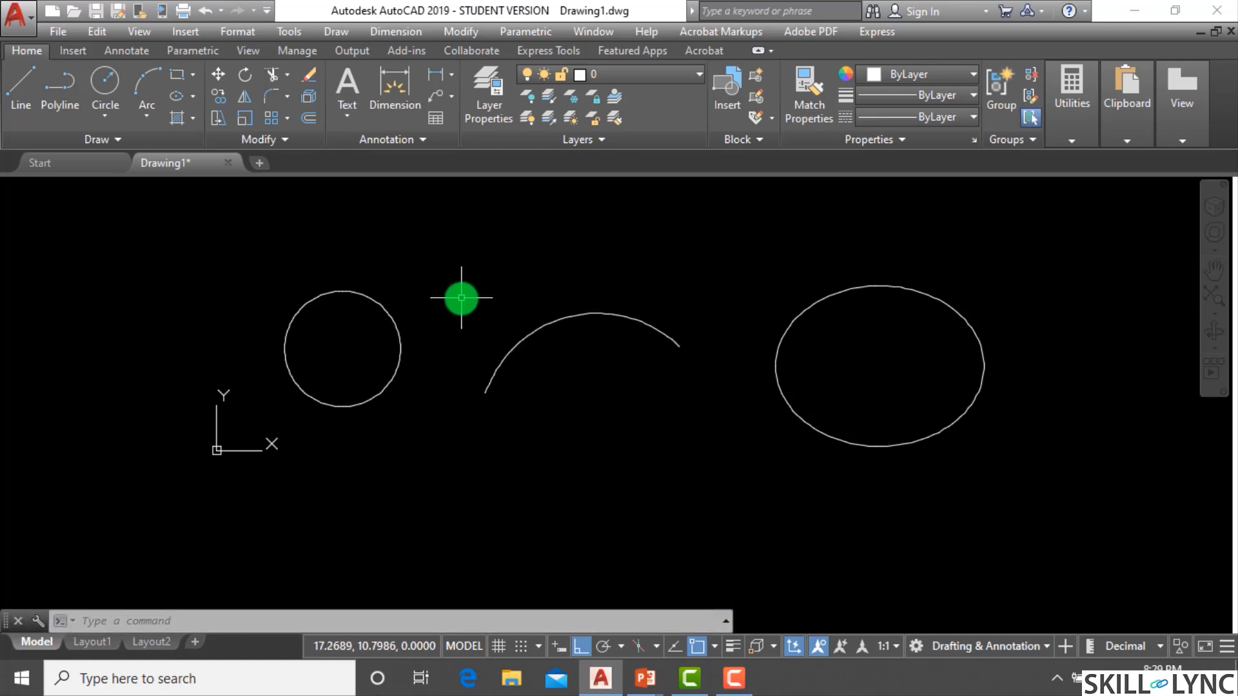
text(LINE)
key(Return)
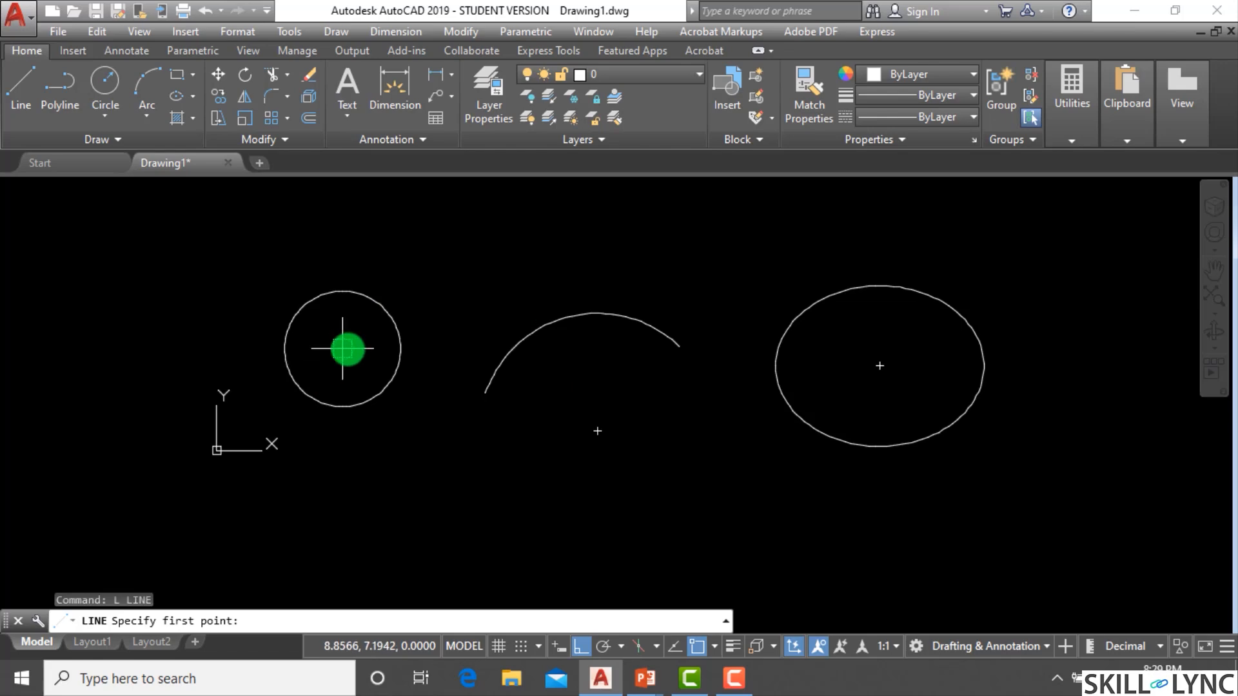
click(342, 348)
click(597, 431)
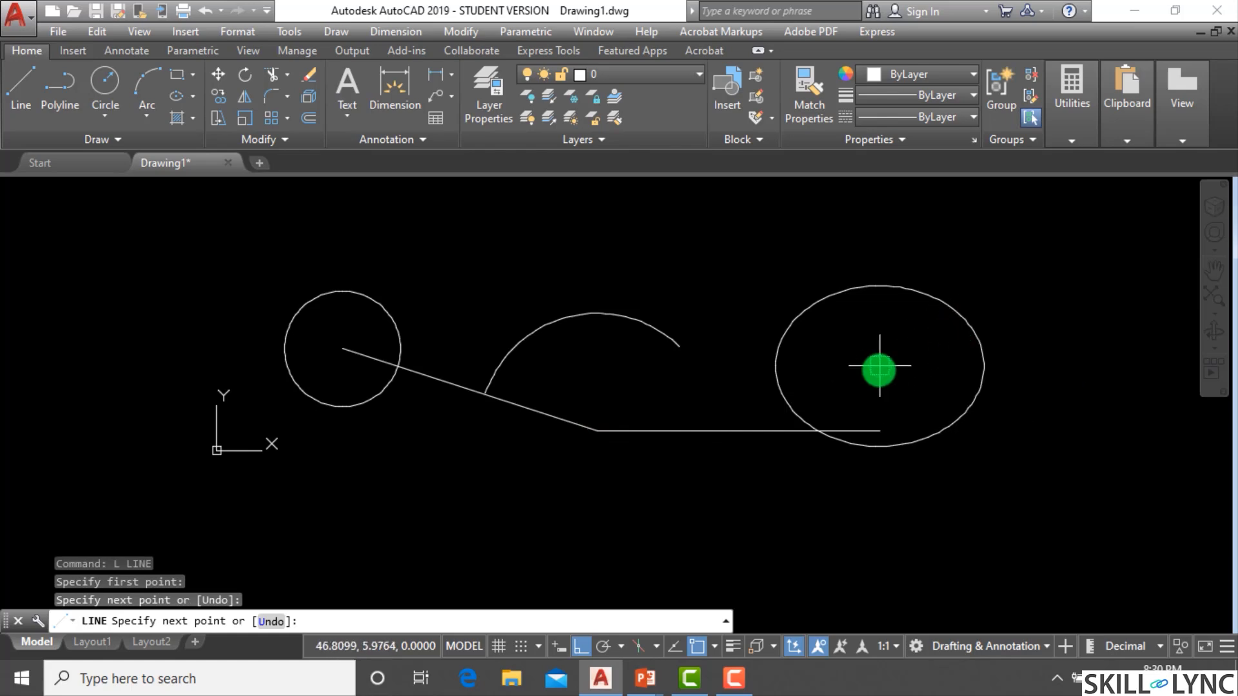
click(879, 368)
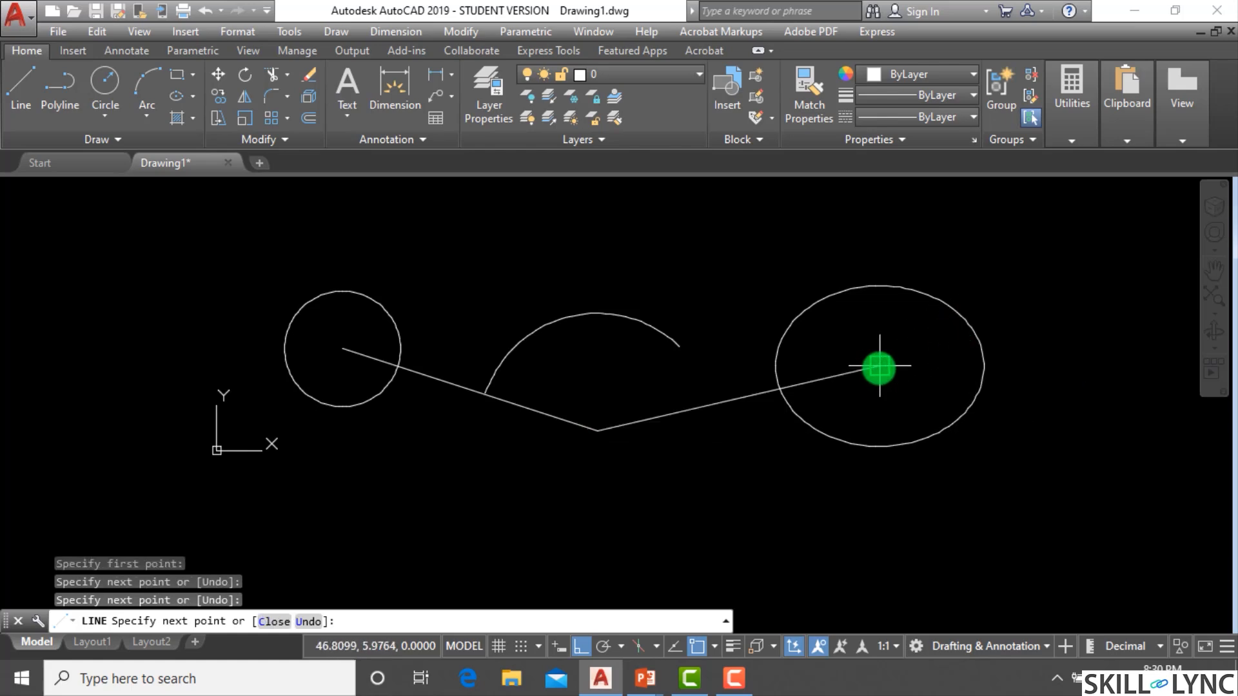
key(Escape)
click(958, 465)
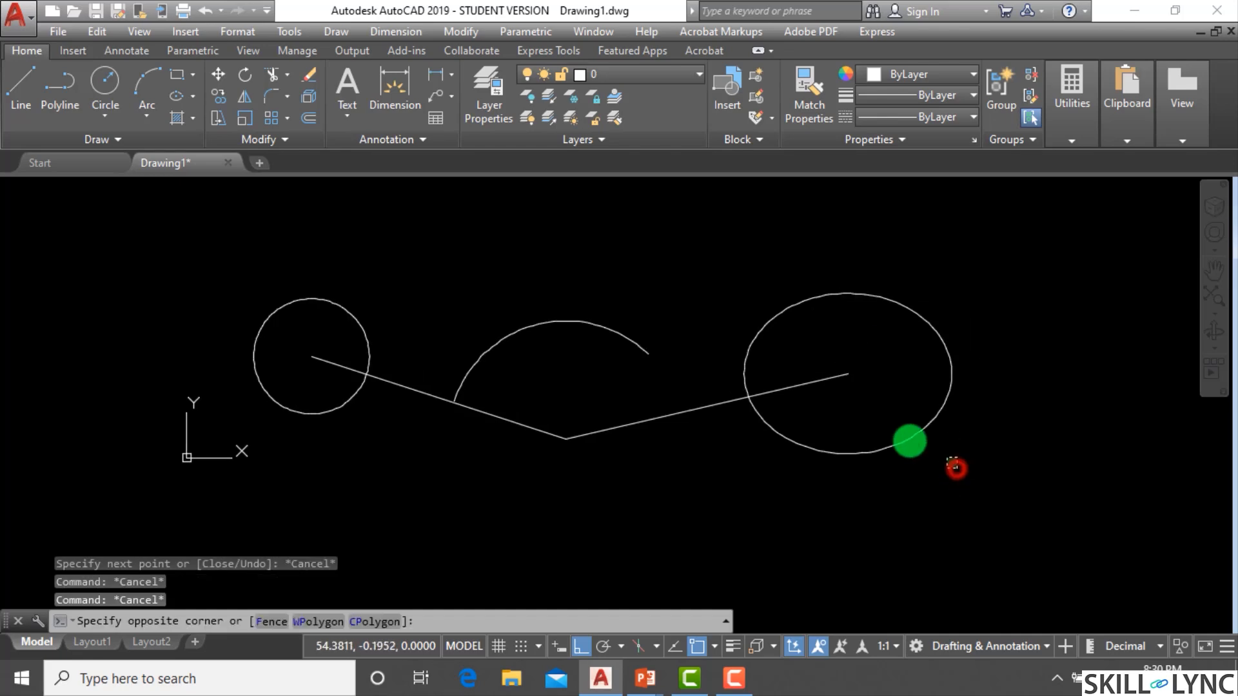
Erase the circle, arc, ellipse and lines using a window selection.
click(207, 249)
text(e)
key(Return)
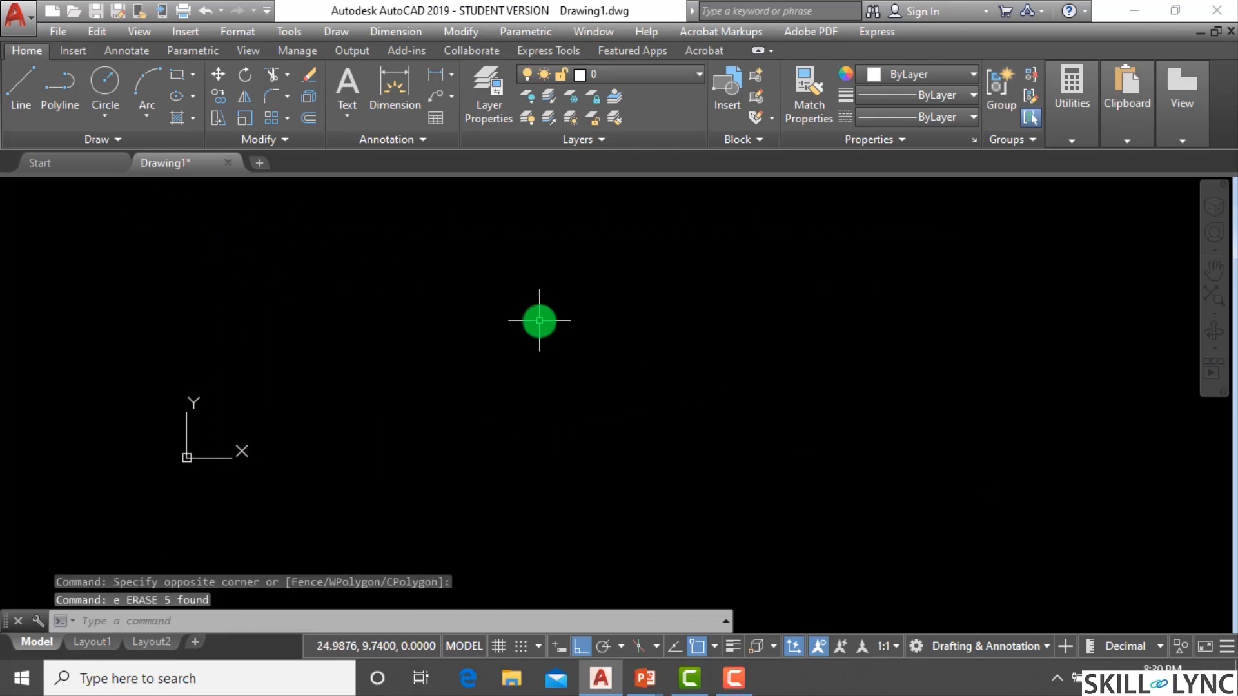
key(Escape)
key(Escape)
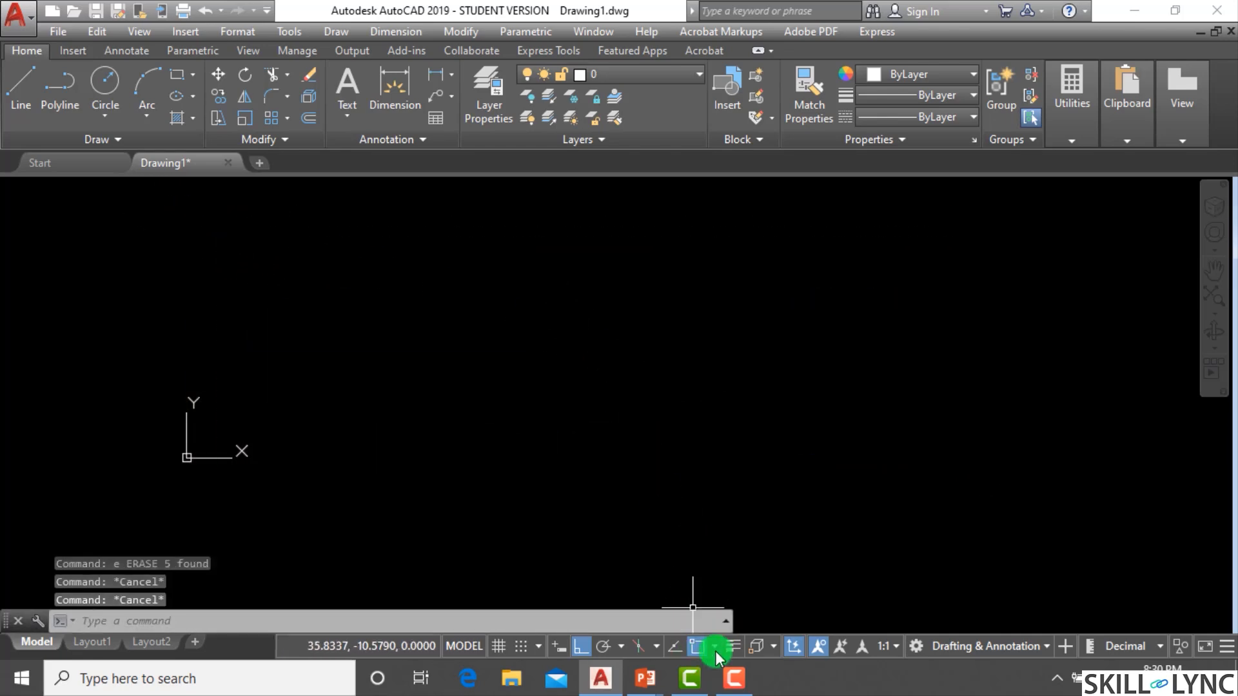
click(715, 648)
click(725, 626)
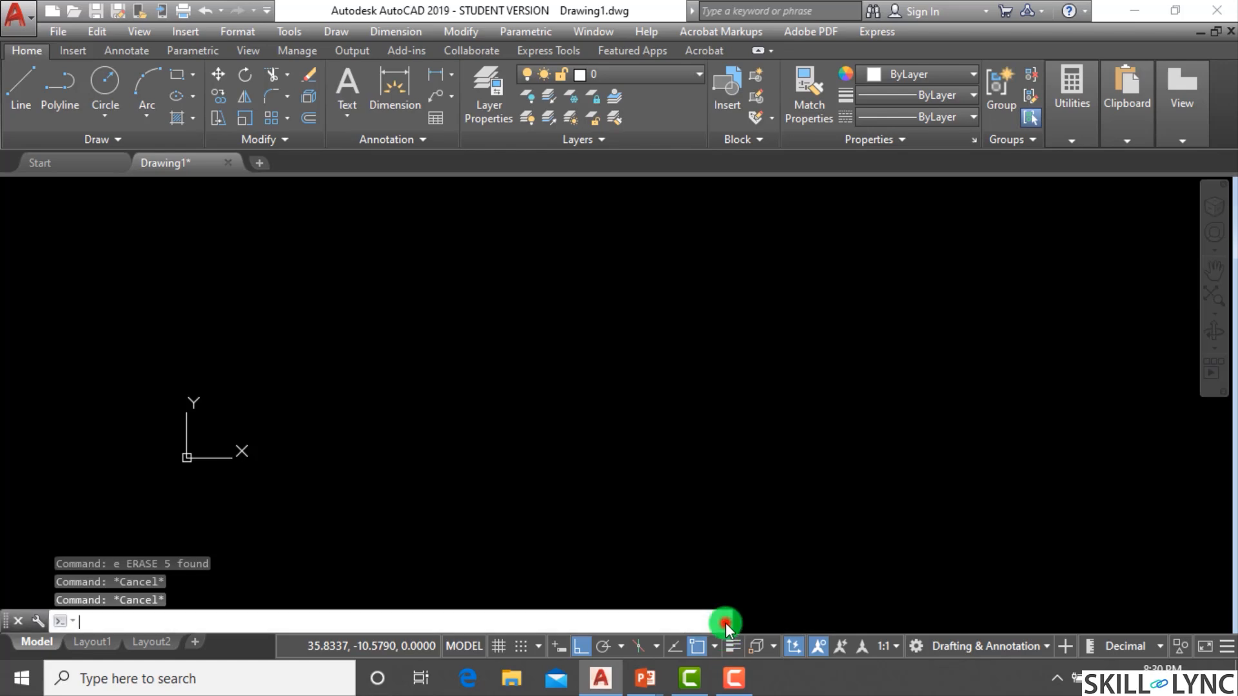
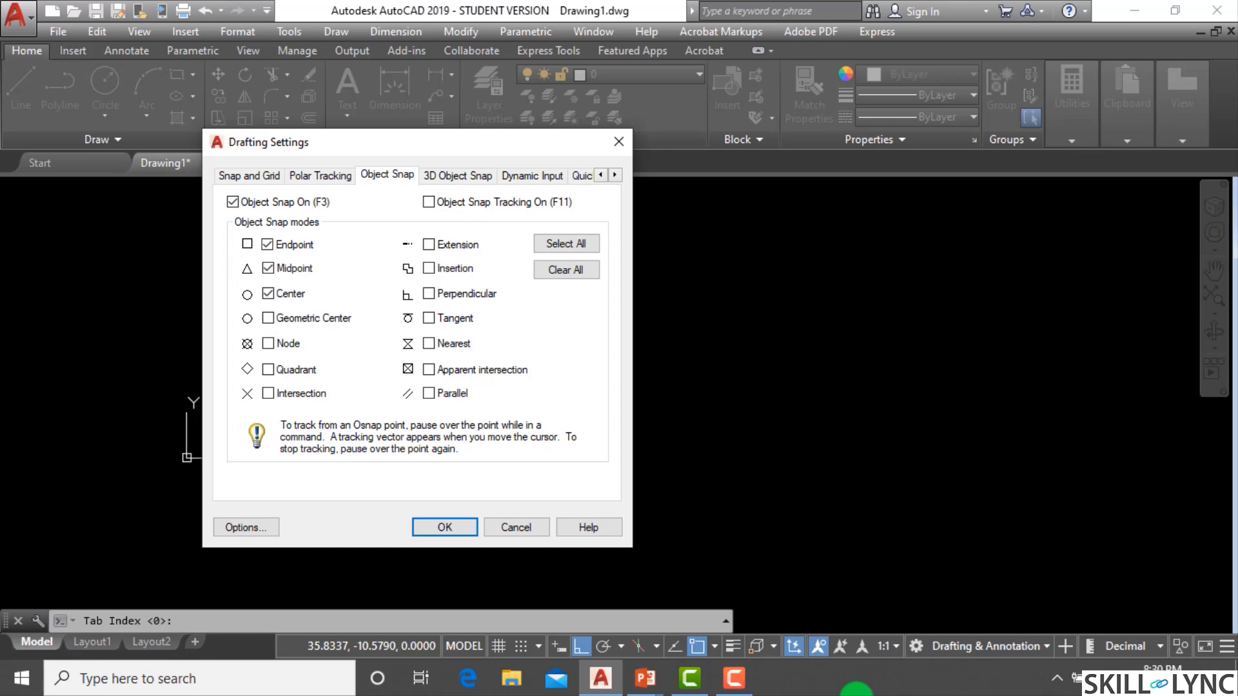
click(461, 527)
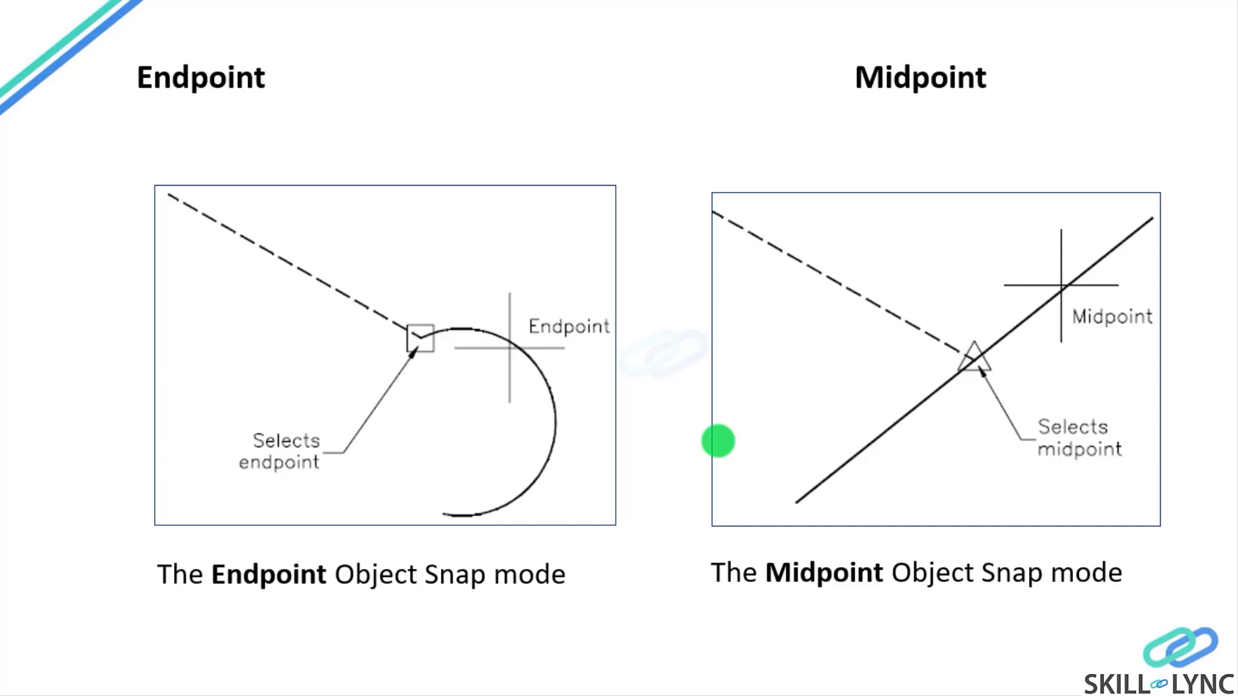
click(719, 439)
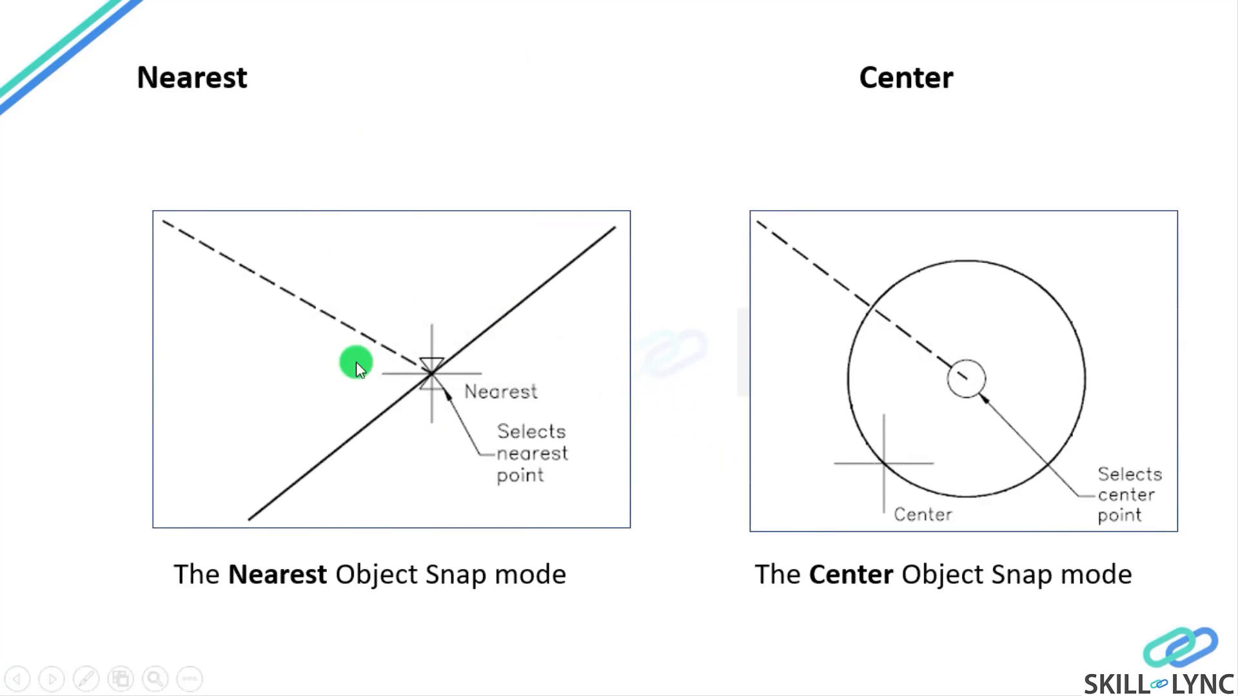
key(alt+Tab)
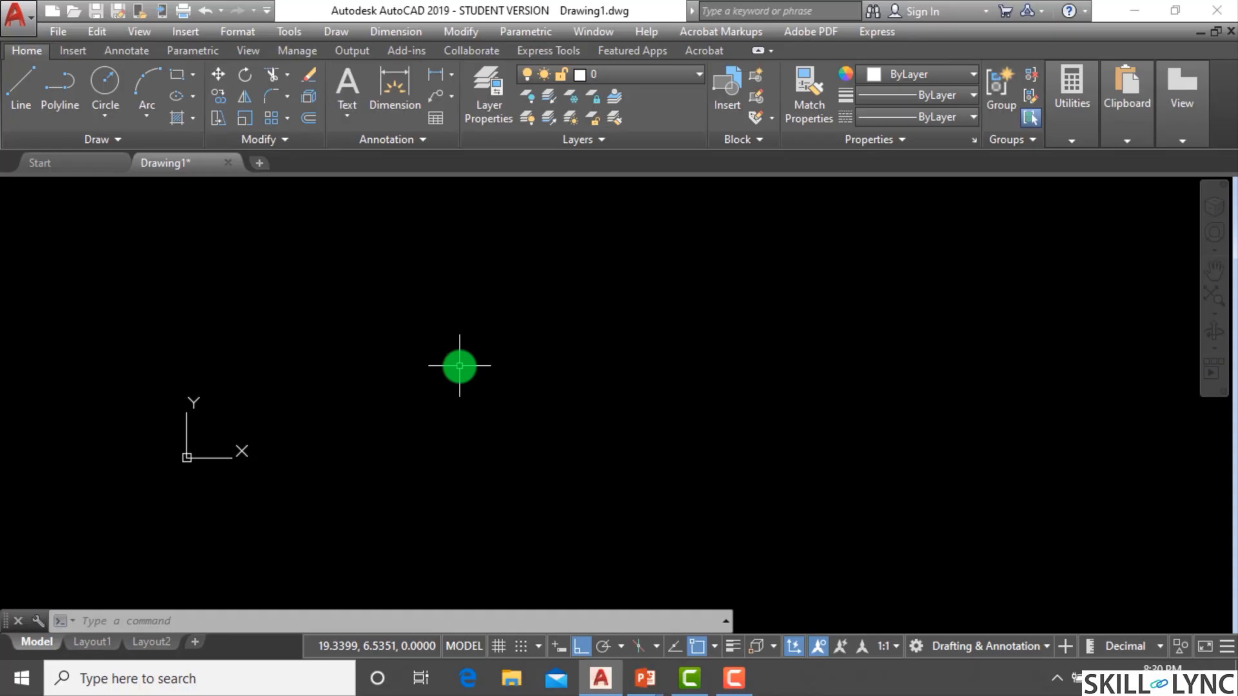
scroll(461, 362, down, 1)
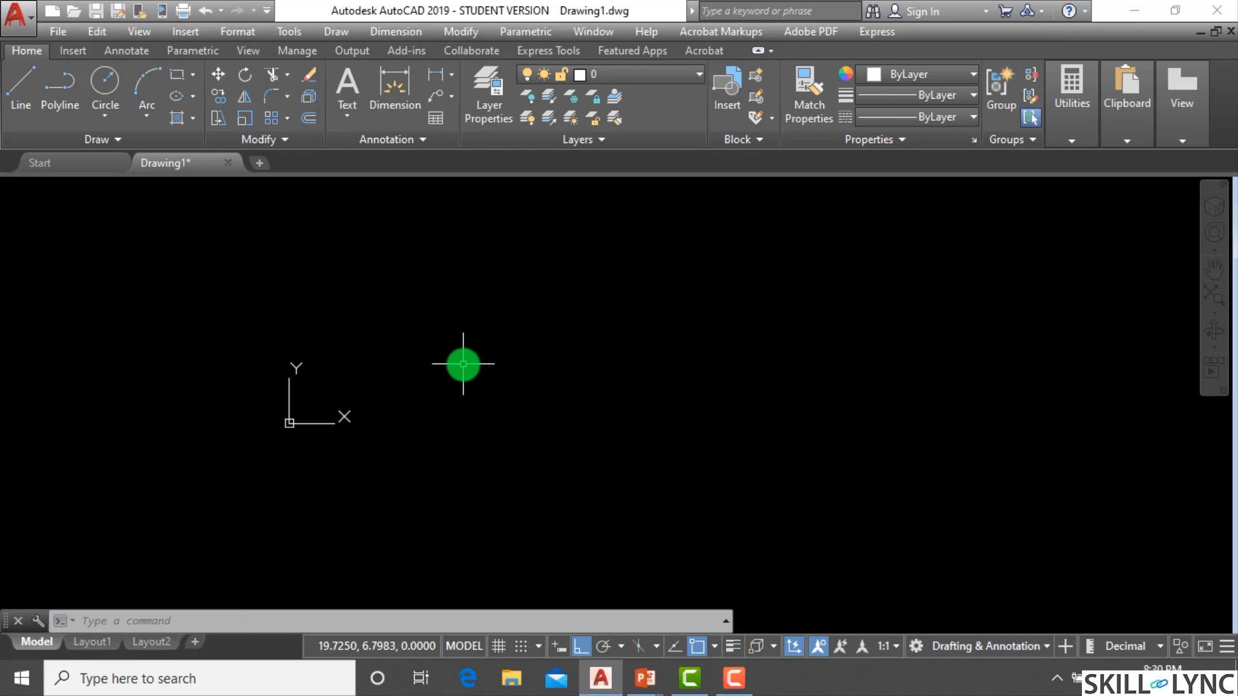
scroll(465, 361, up, 1)
scroll(473, 354, up, 2)
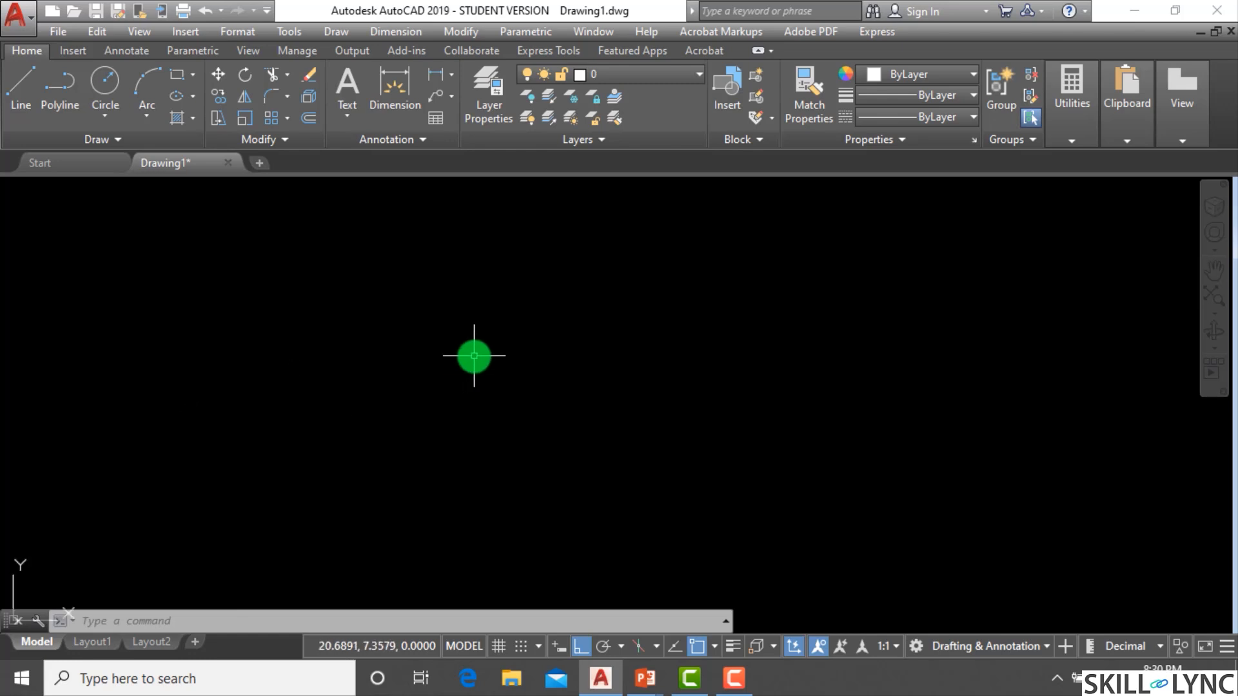
Draw a three-point arc curving up from the lower left and ending to the right.
text(a)
key(Return)
click(252, 442)
click(375, 337)
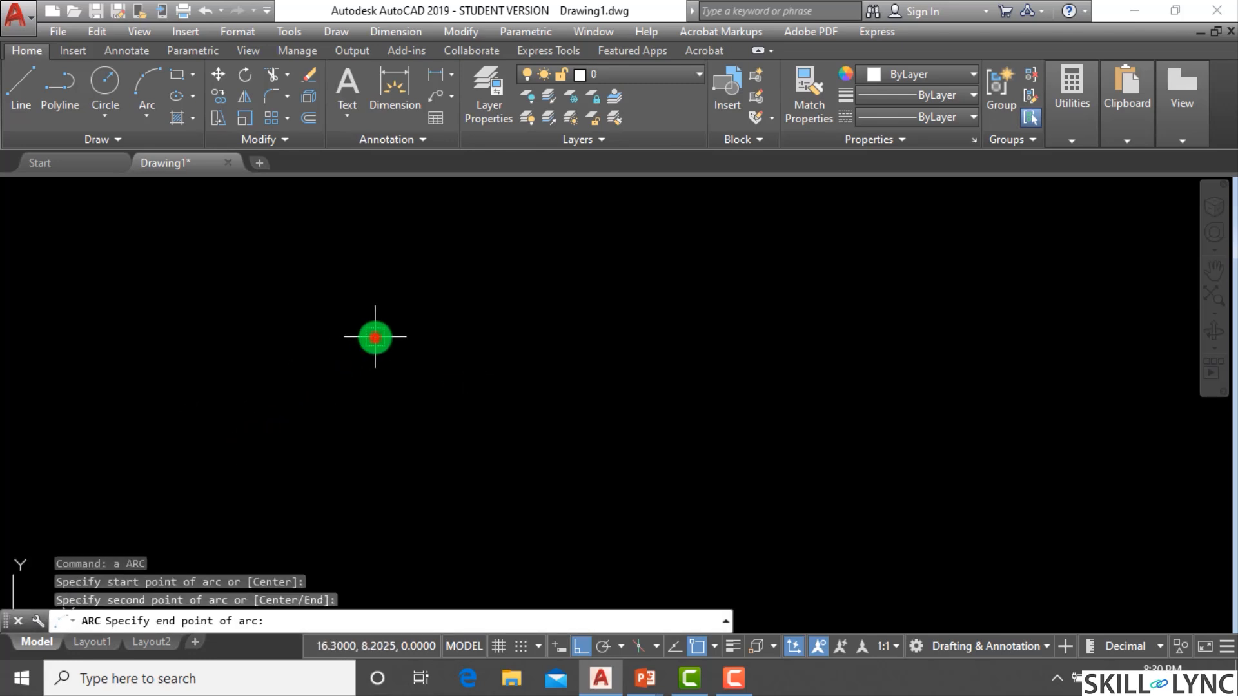
click(608, 338)
key(Escape)
key(Escape)
Draw a vertical line segment to the right of the arc.
text(l)
key(Return)
click(798, 311)
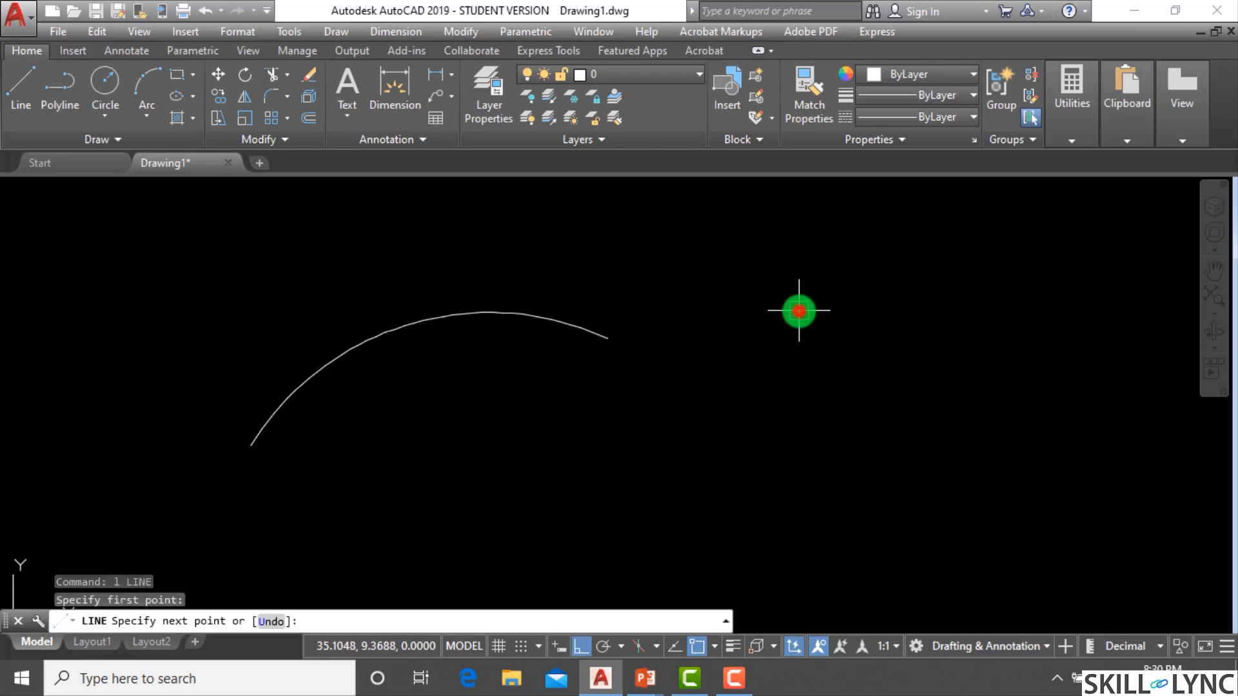
click(798, 494)
key(Escape)
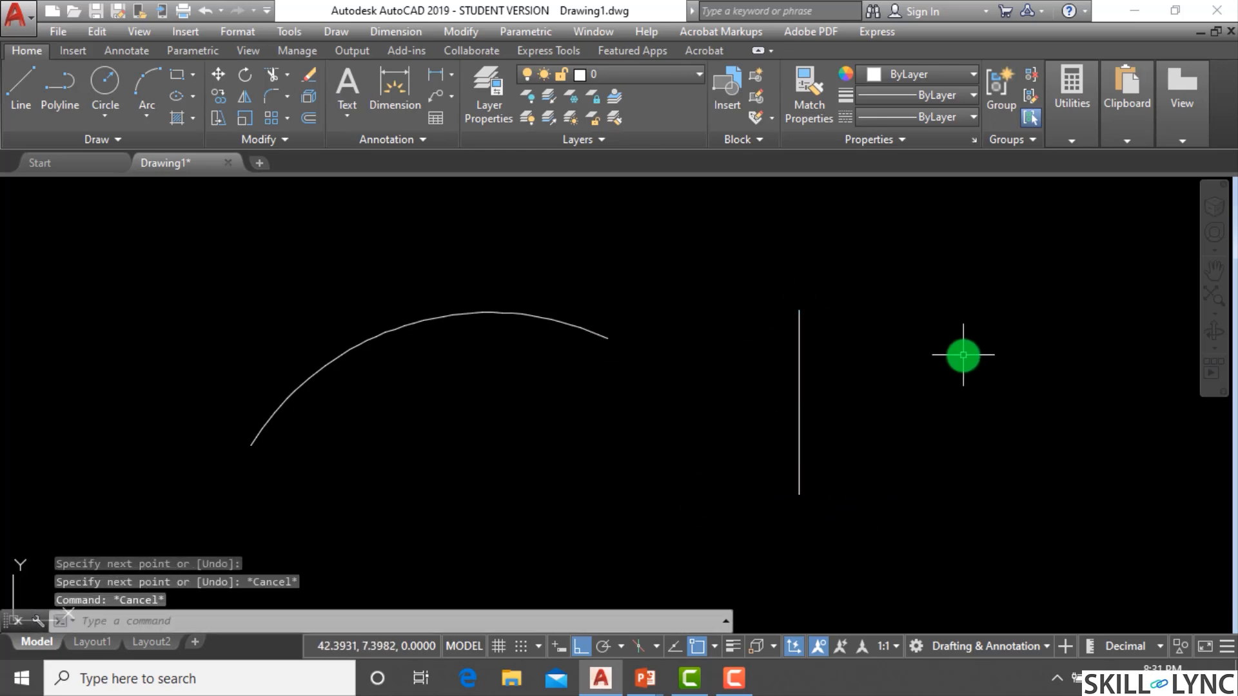
Draw a circle up and to the right of the vertical line by picking its centre and a radius point.
text(c)
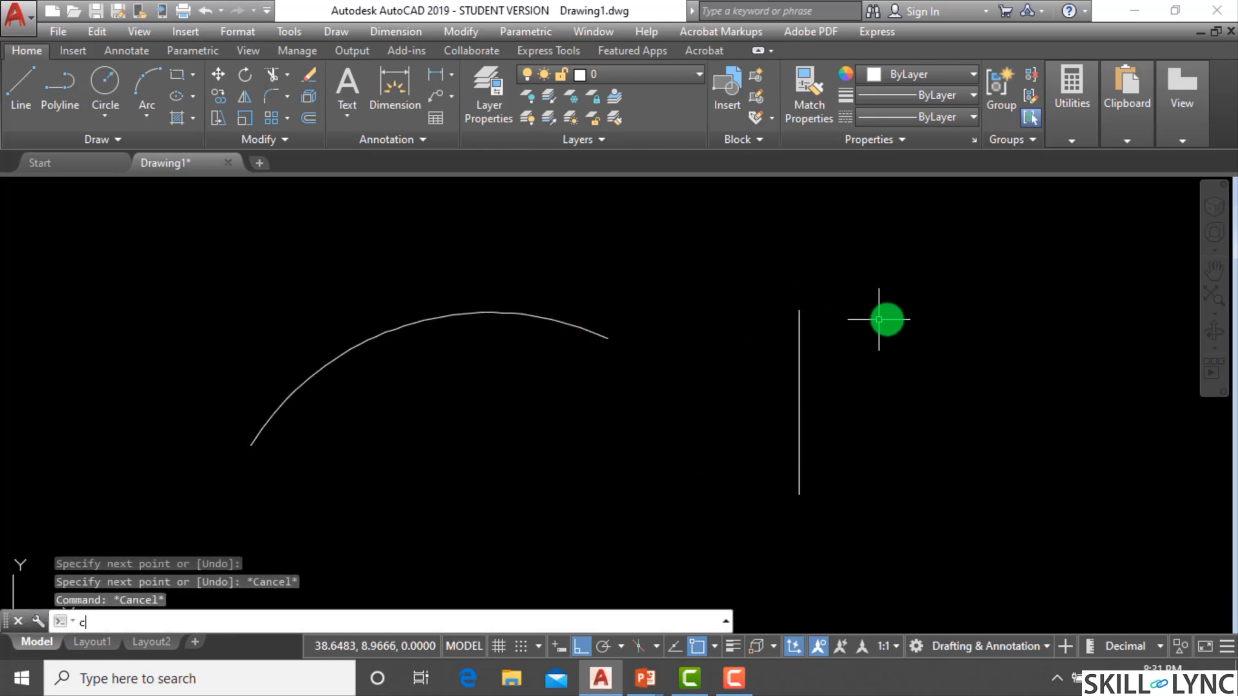
key(Return)
click(944, 292)
click(929, 351)
key(Escape)
key(Escape)
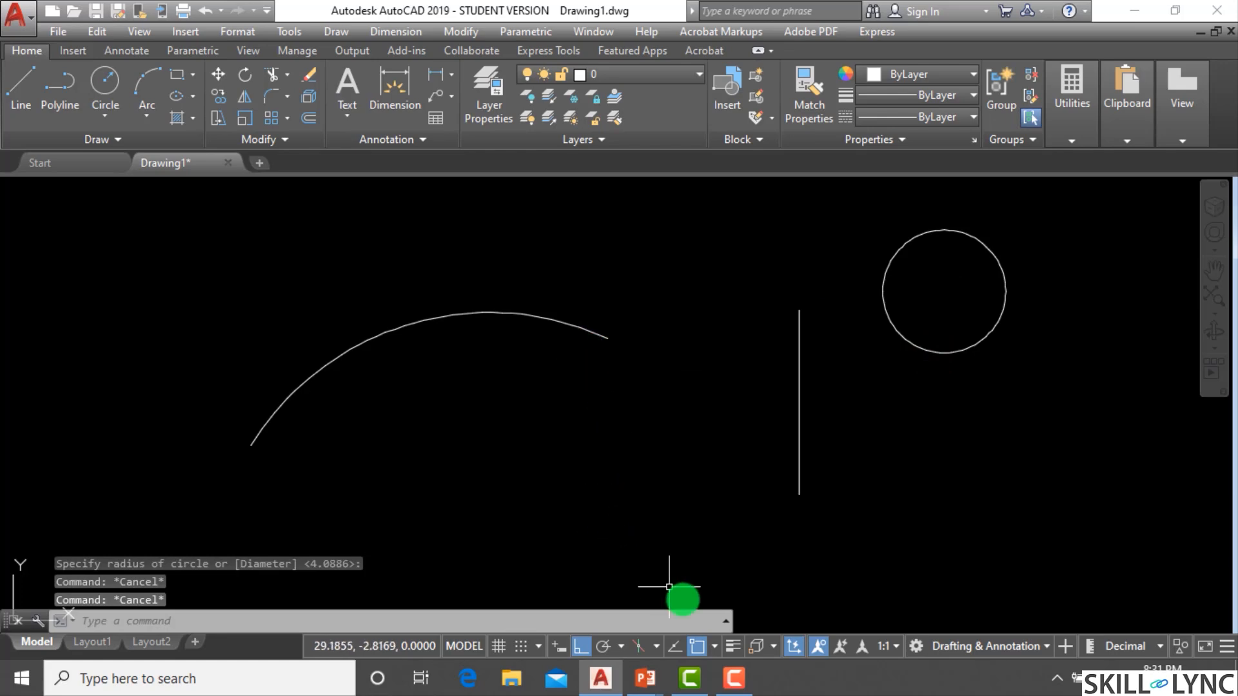
Start a line and turn on the Nearest running object snap in the drafting settings.
text(l)
key(Return)
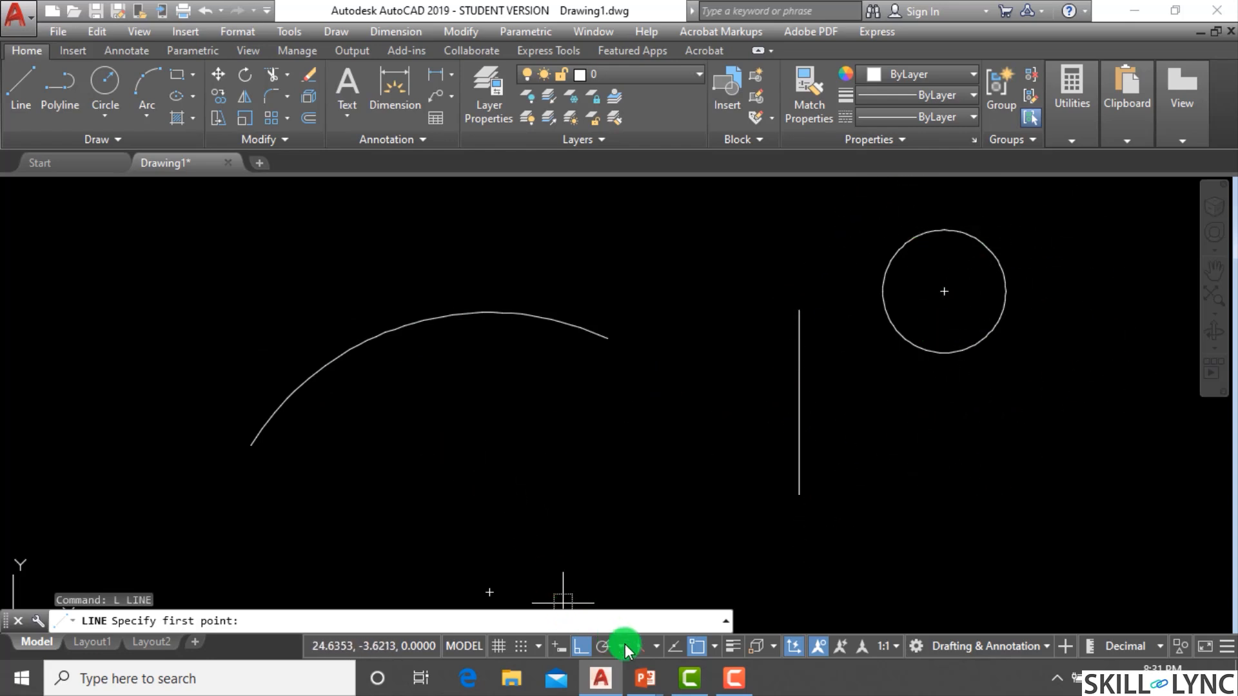
click(716, 648)
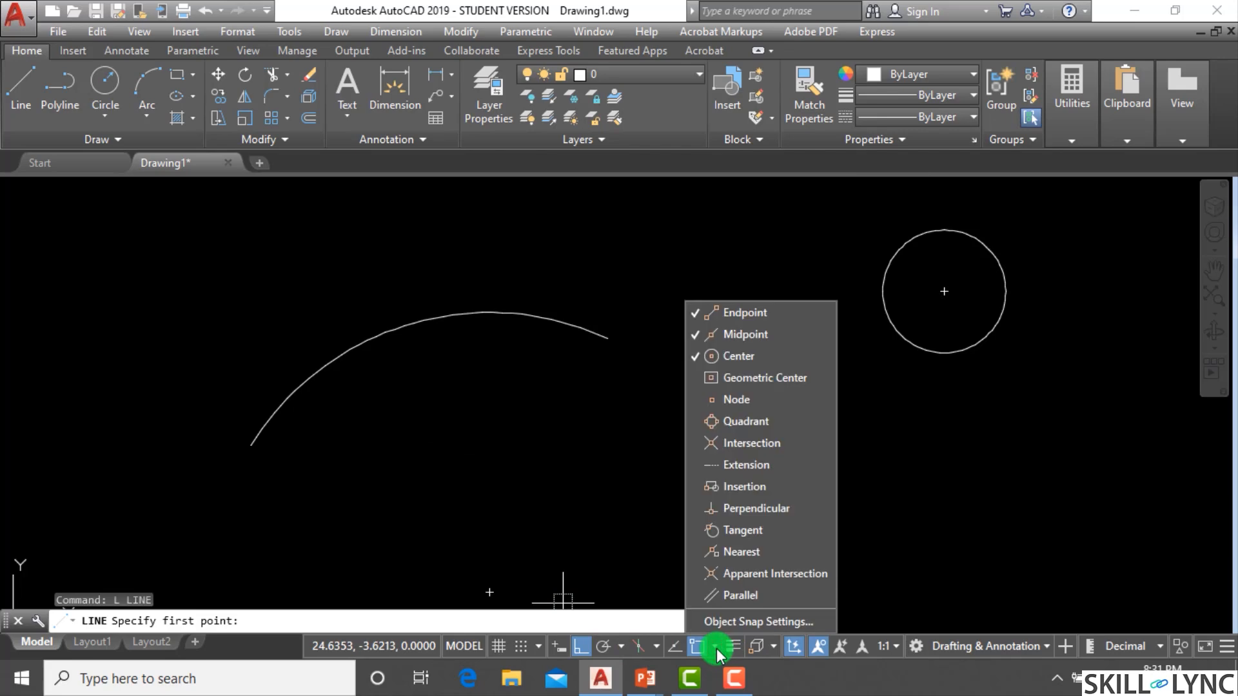
click(737, 618)
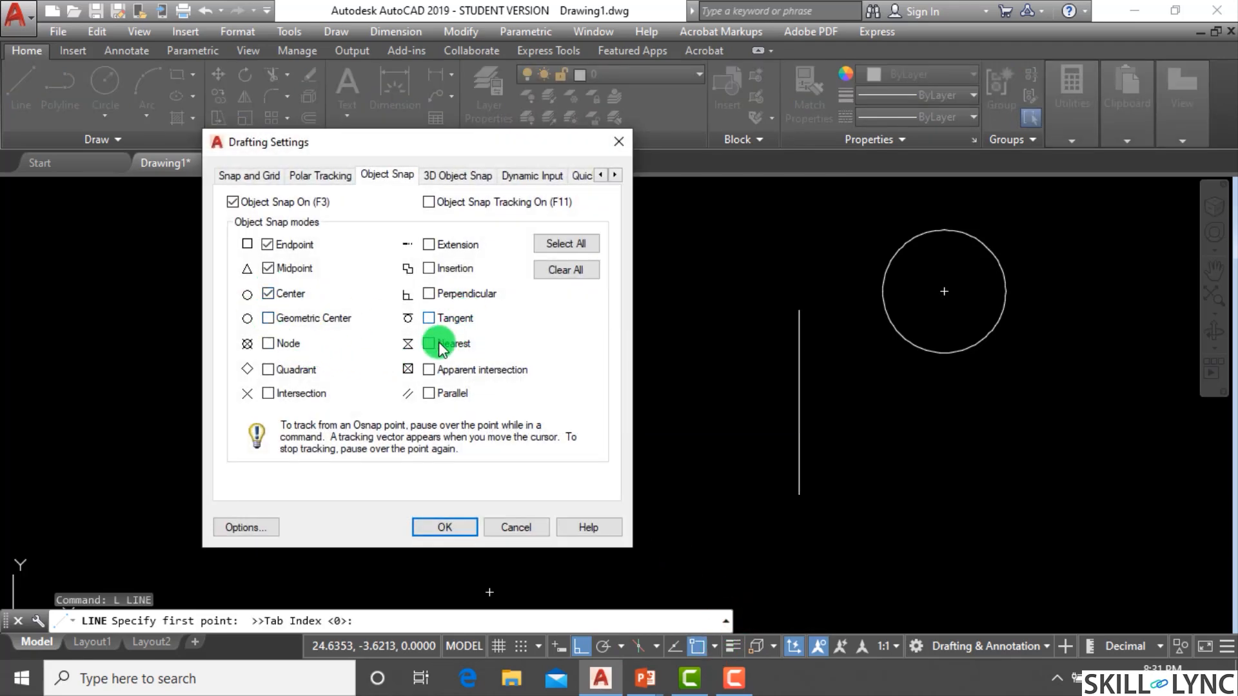
click(467, 532)
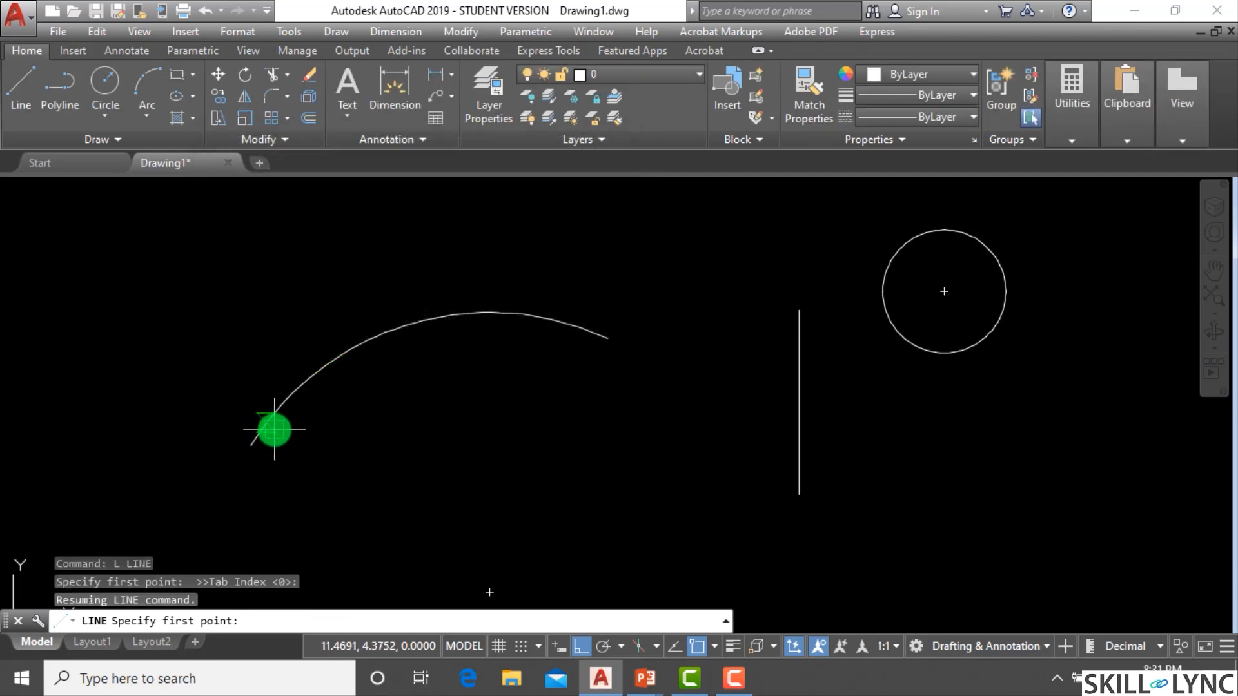
Draw connected line segments from a point on the arc to the vertical line and onto the circle using Nearest snaps.
scroll(274, 429, up, 2)
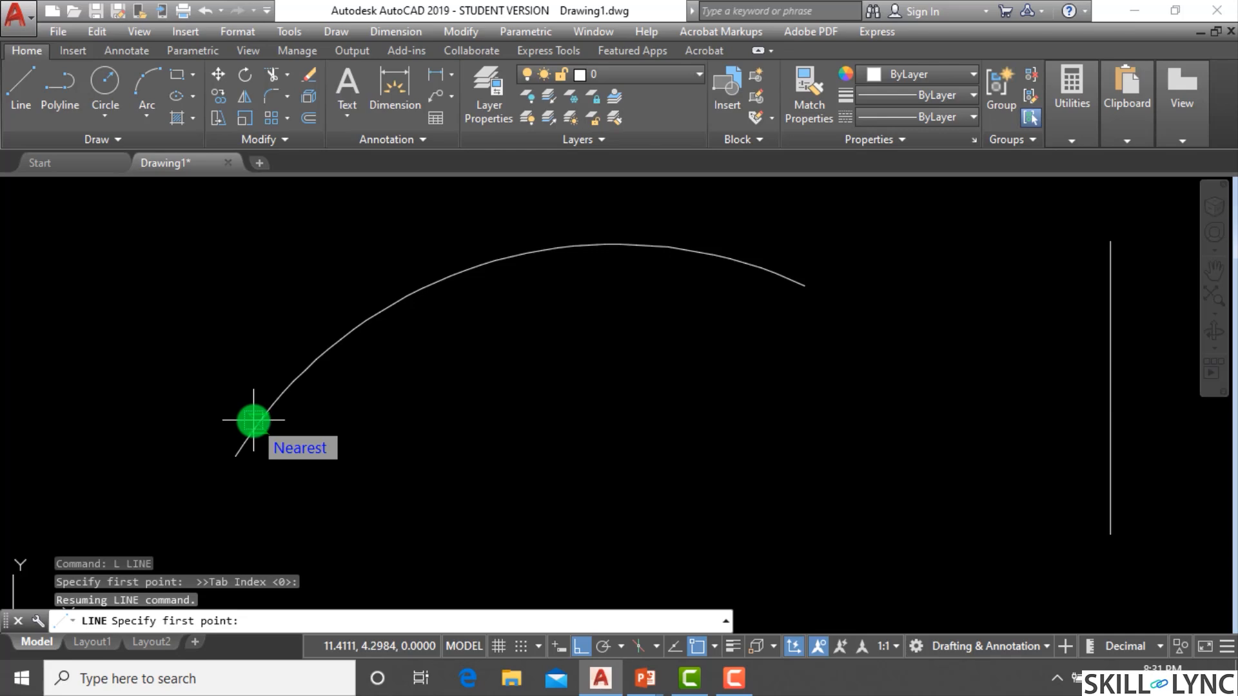
scroll(313, 365, down, 1)
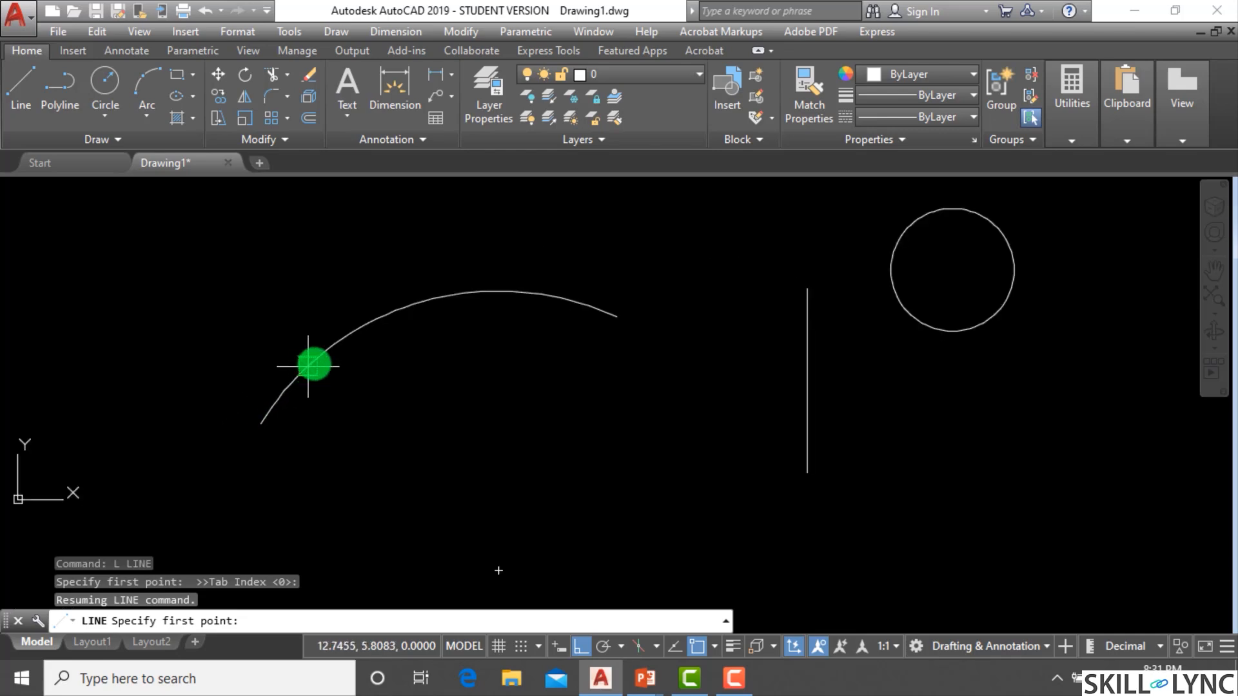
click(364, 332)
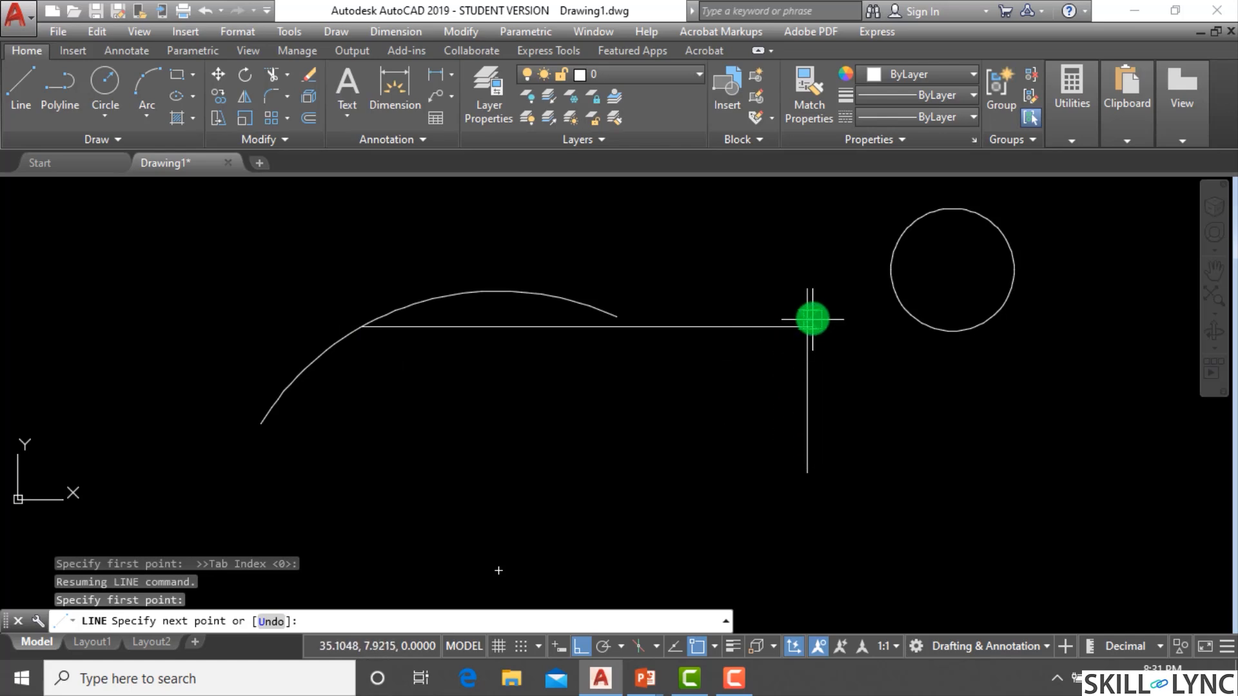
click(806, 311)
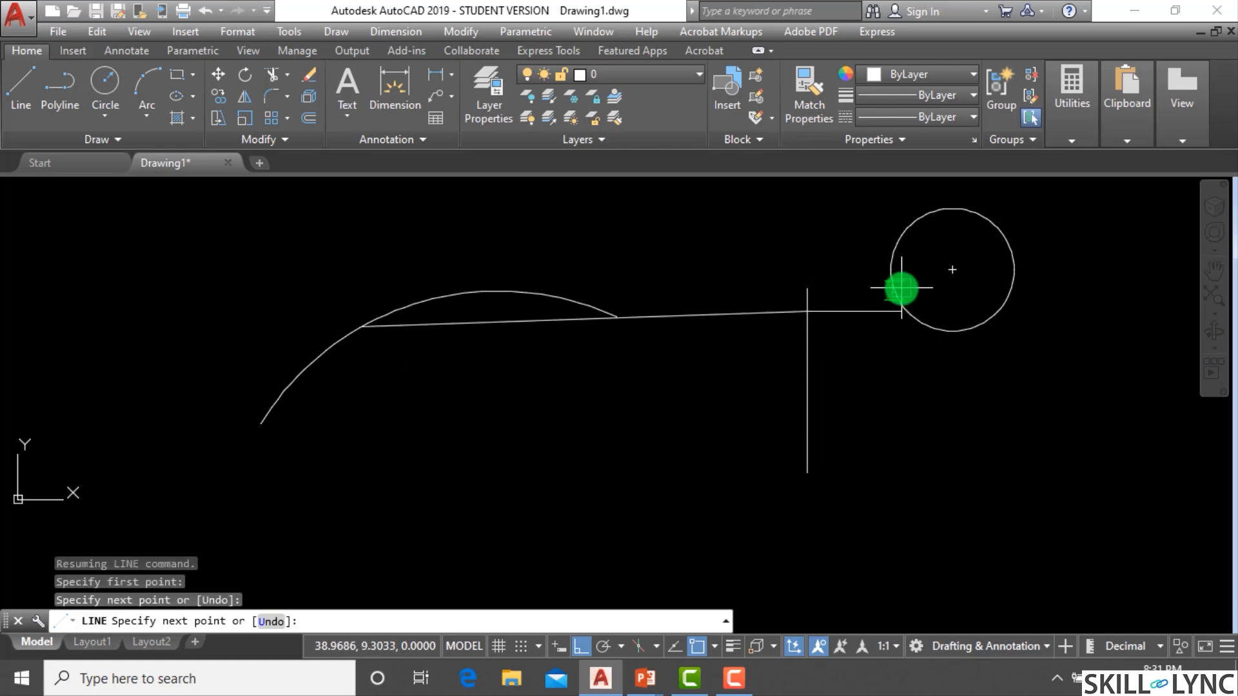
click(901, 288)
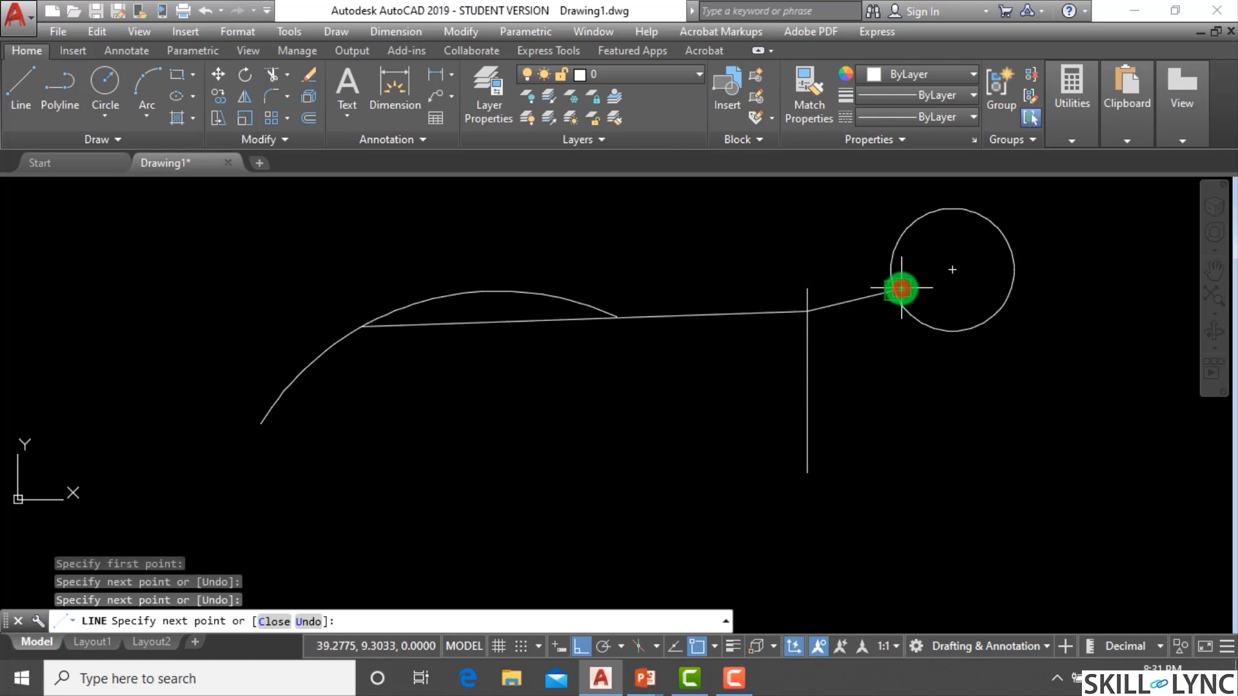
click(920, 220)
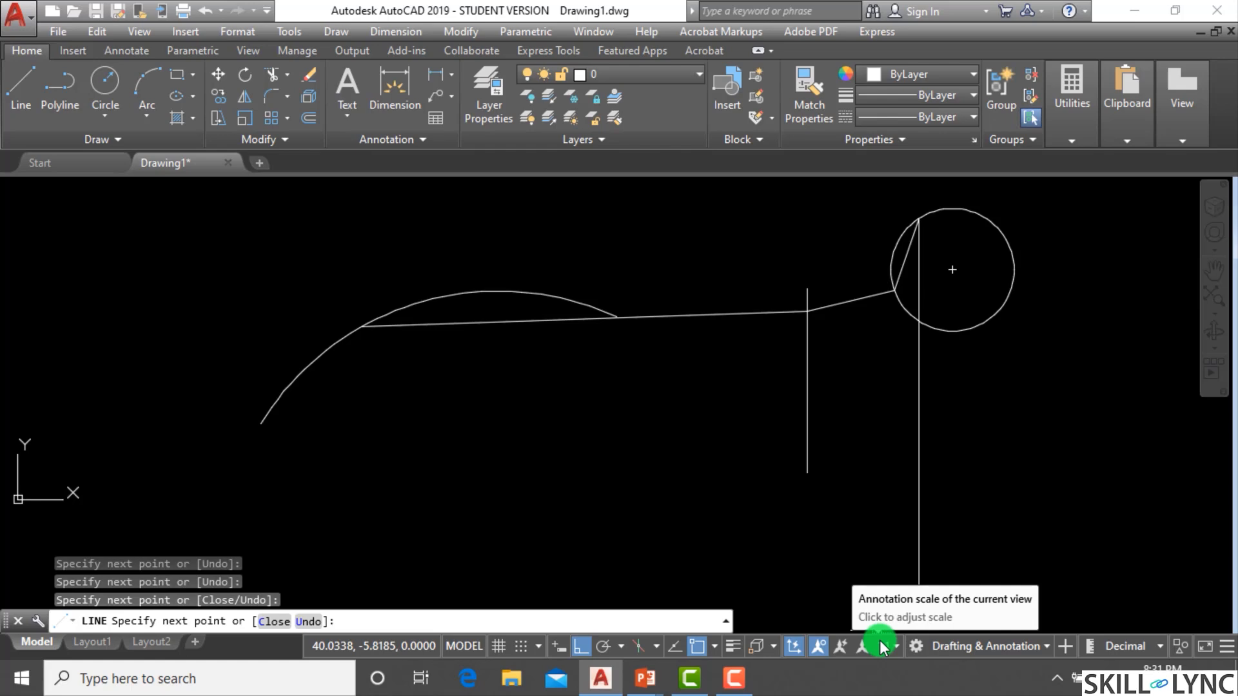
key(Escape)
key(Escape)
key(Escape)
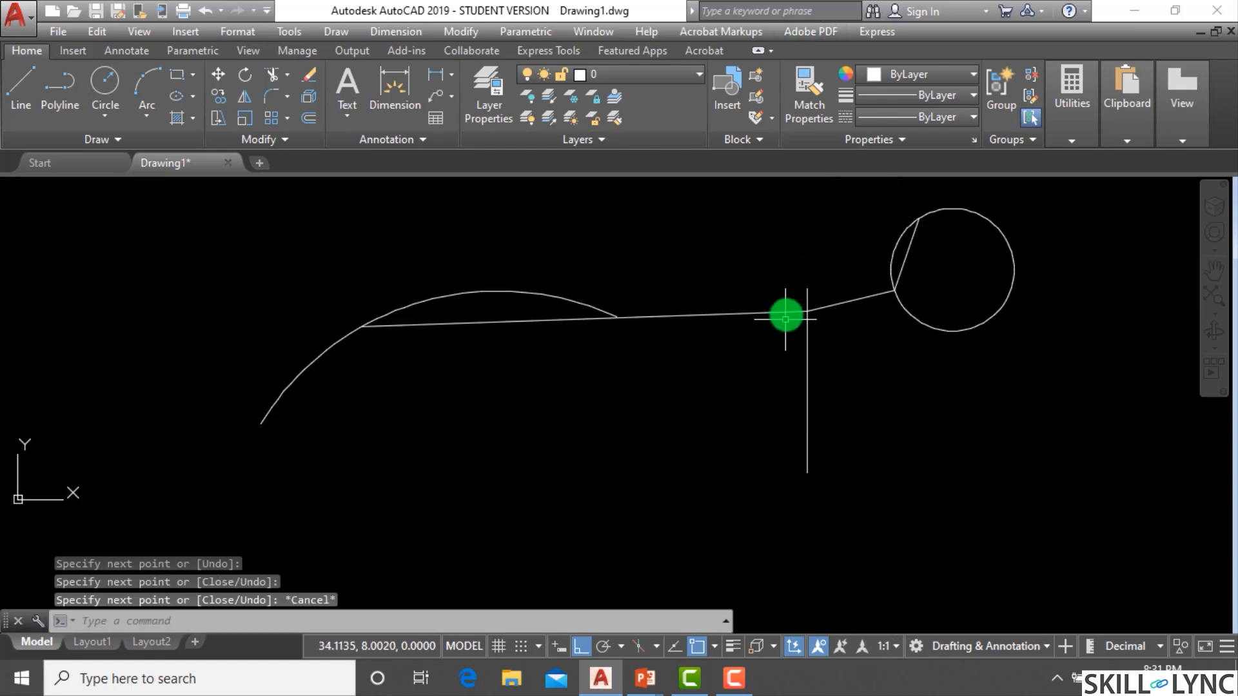
Erase the three line segments drawn with Nearest snaps one at a time.
click(720, 331)
click(699, 288)
text(e)
key(Return)
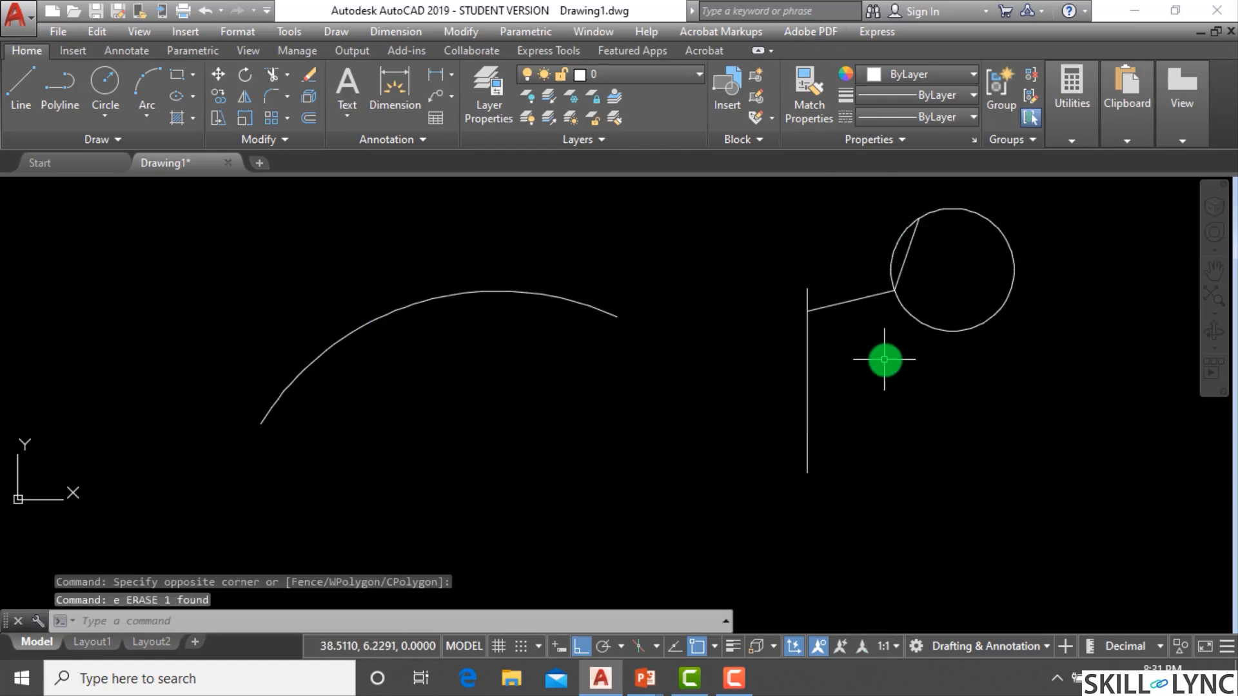
click(875, 350)
click(852, 289)
text(e)
key(Return)
click(923, 273)
click(906, 260)
text(e)
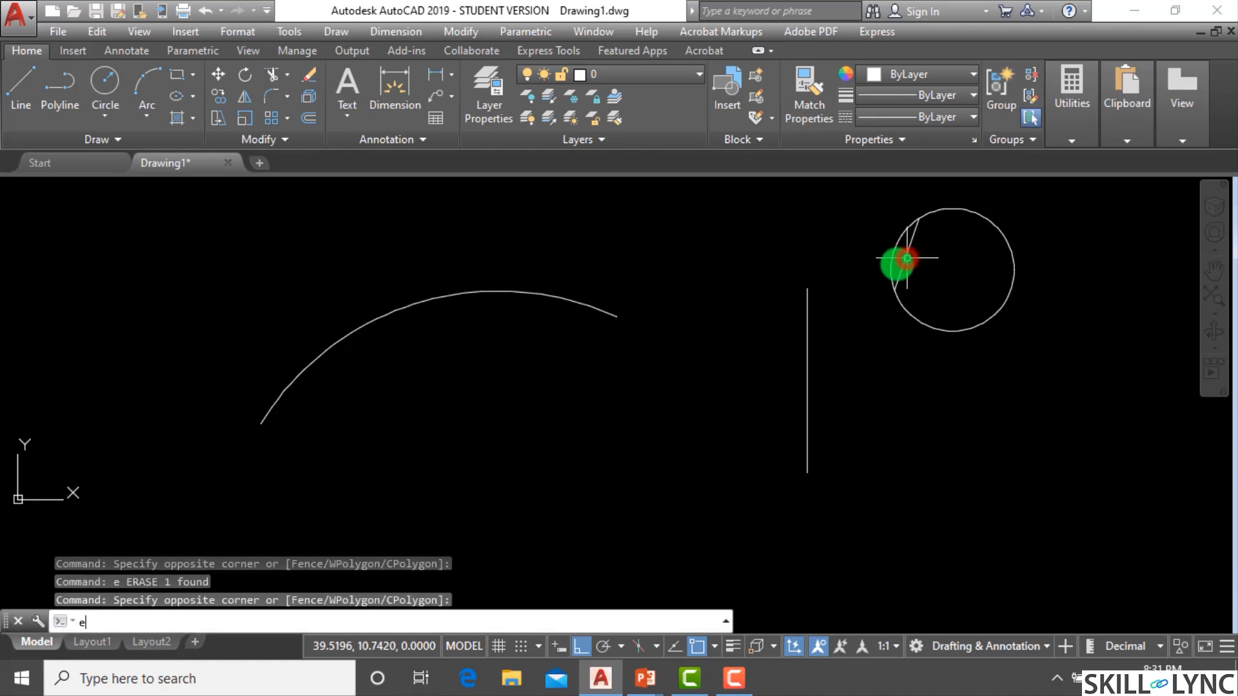
key(Return)
key(Escape)
click(903, 273)
text(e)
key(Return)
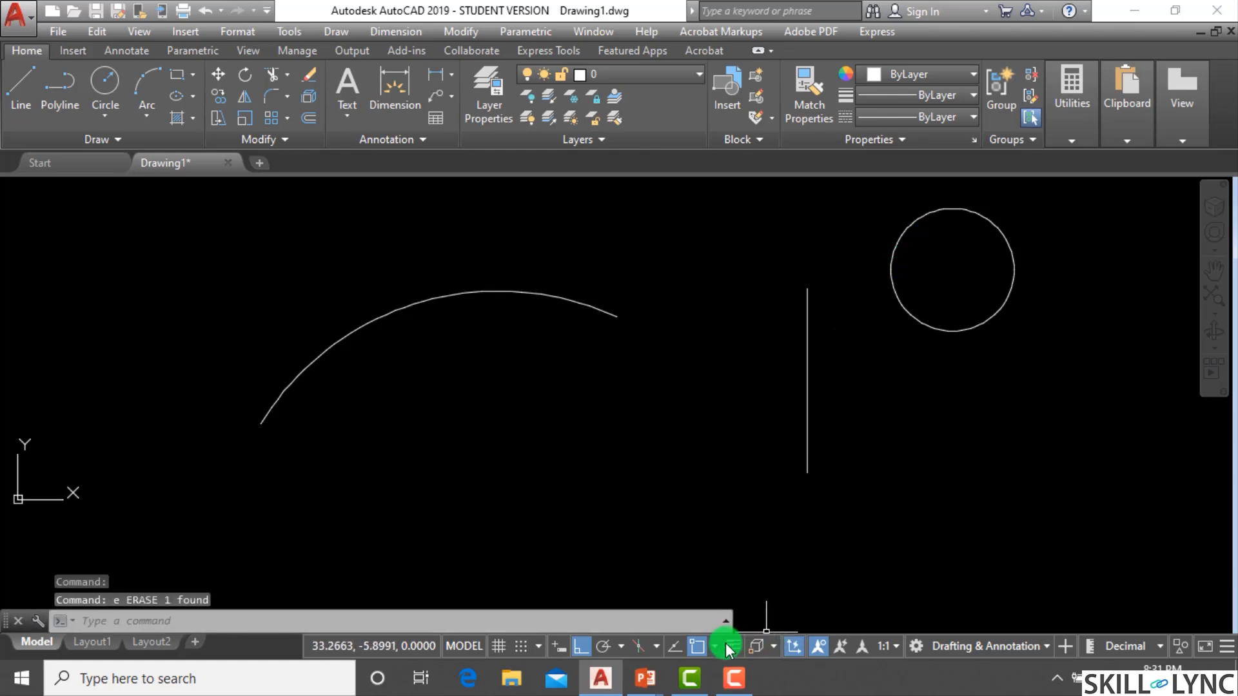
click(708, 647)
key(Escape)
key(Escape)
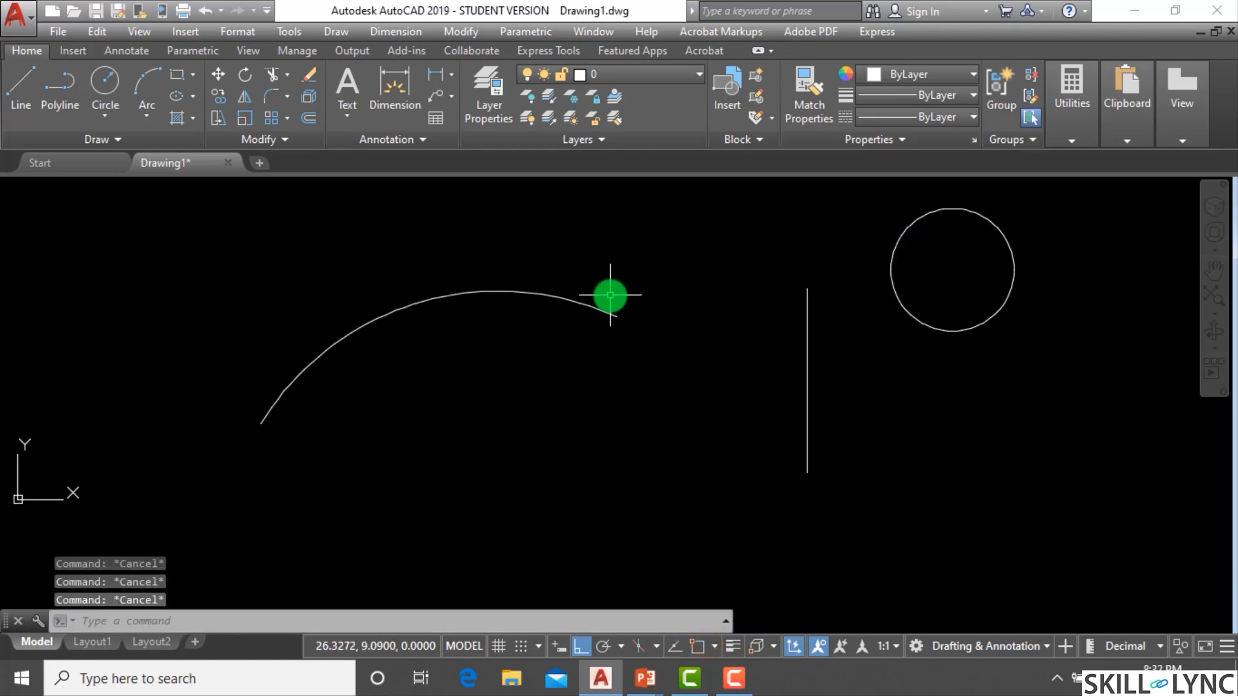
Draw a circle centred on the arc's centre with a one-time Center snap override, radius reaching the arc.
text(c)
key(Return)
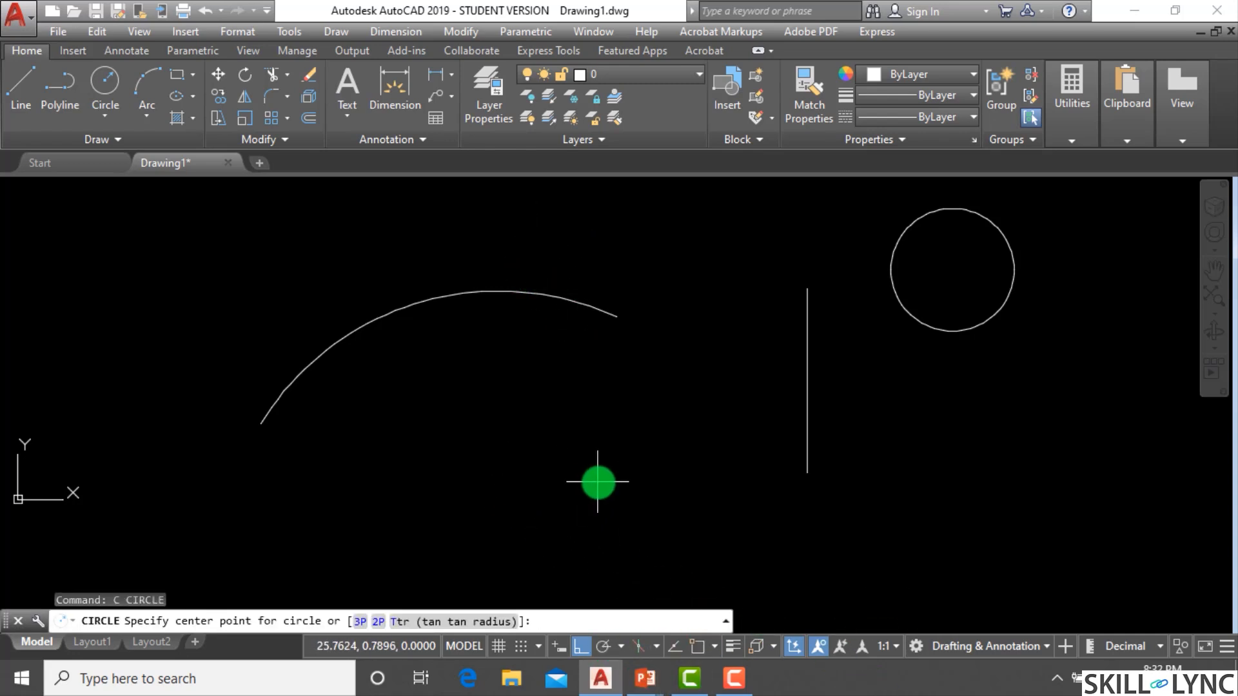
key(Return)
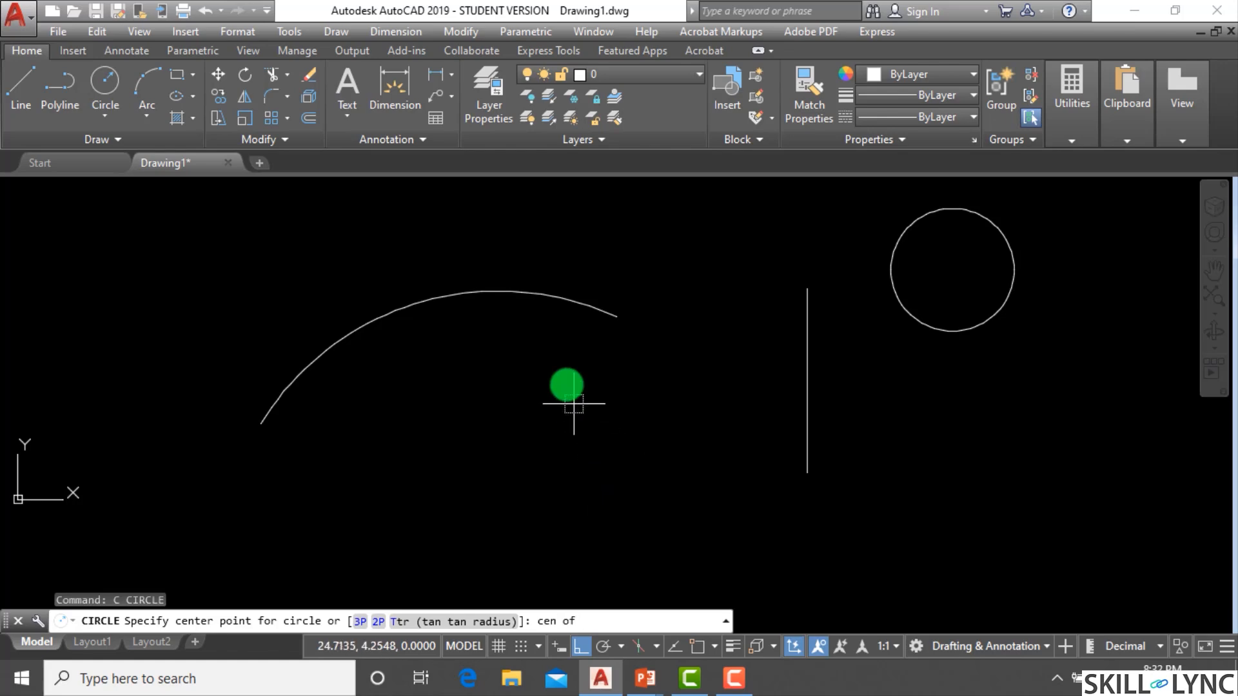
scroll(504, 439, down, 1)
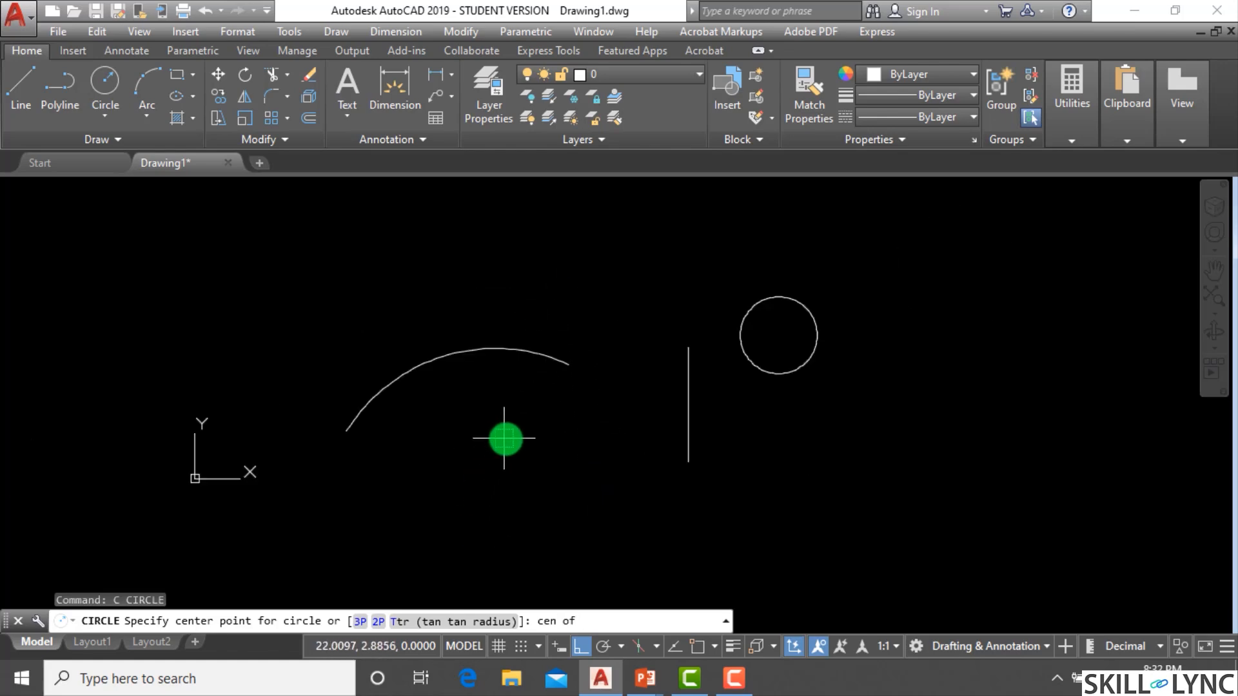
click(493, 524)
click(494, 416)
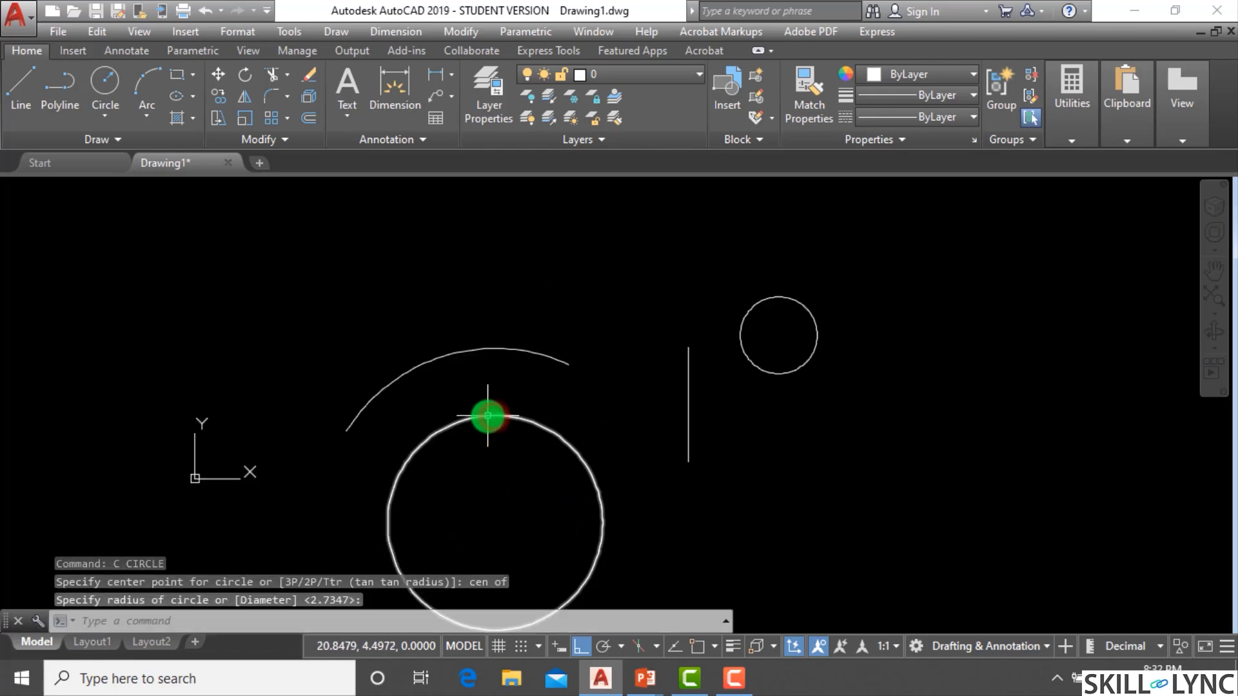
scroll(484, 414, down, 2)
scroll(784, 381, up, 2)
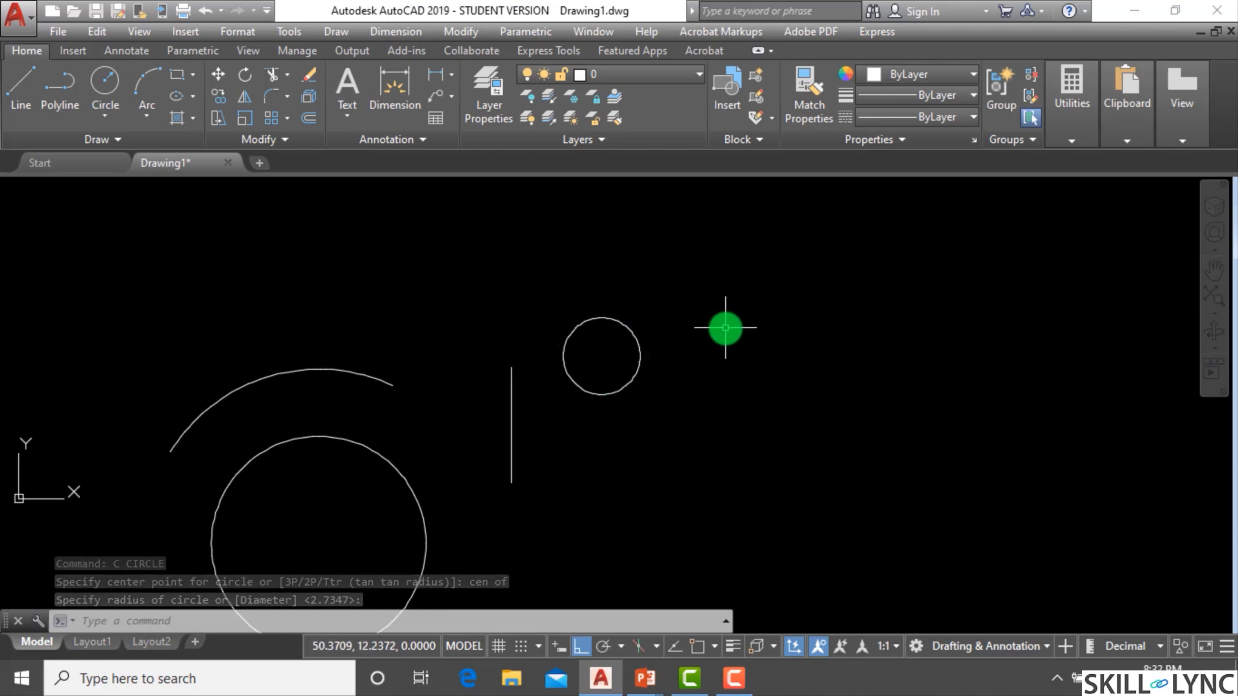
Draw a larger circle concentric with the small circle using a typed cen snap override for its centre.
text(c)
key(Return)
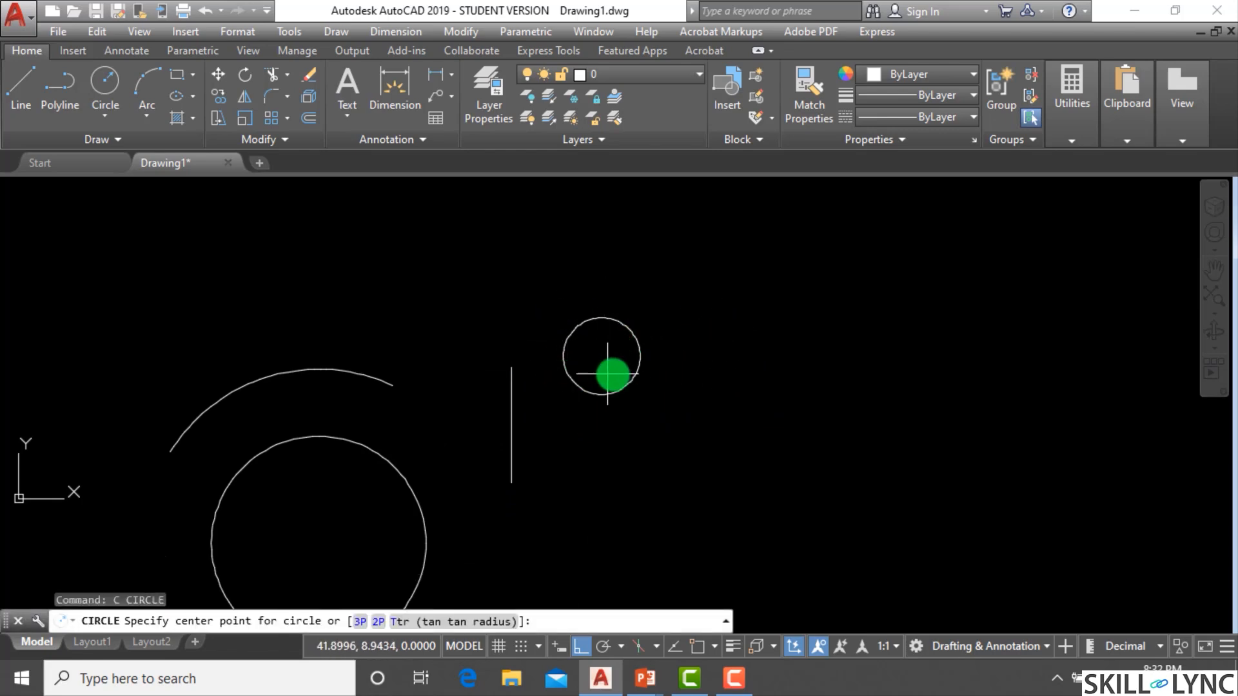
click(581, 626)
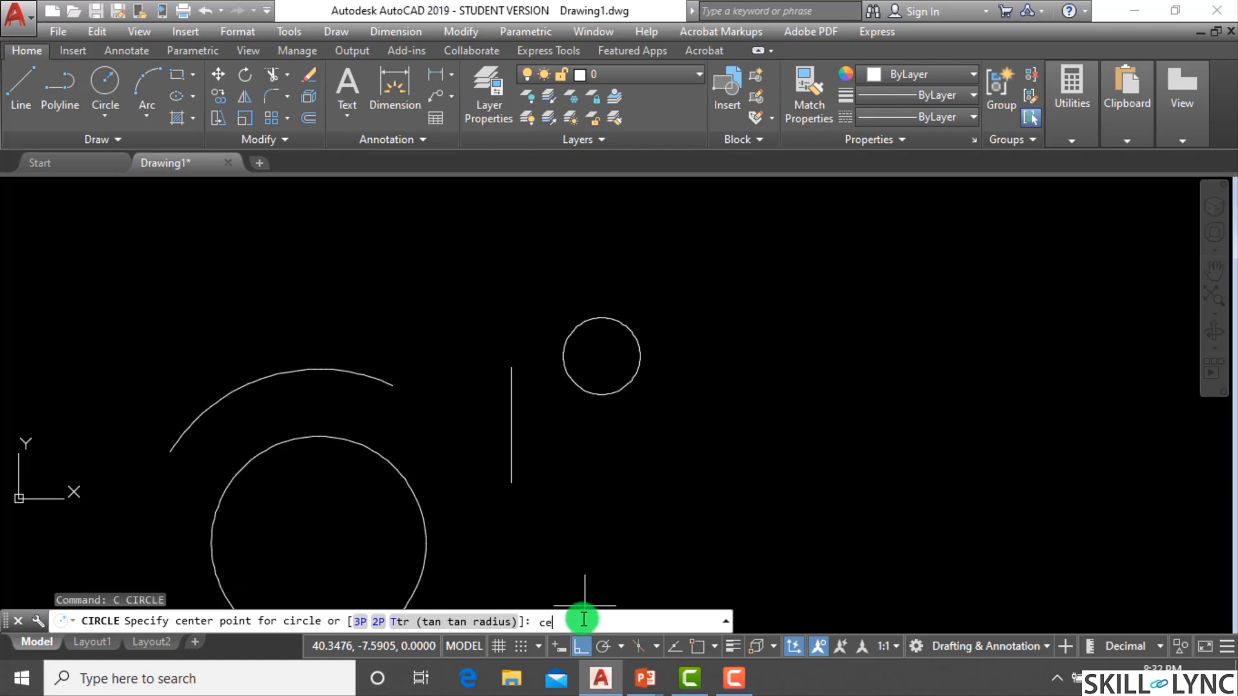
text(cen)
key(Return)
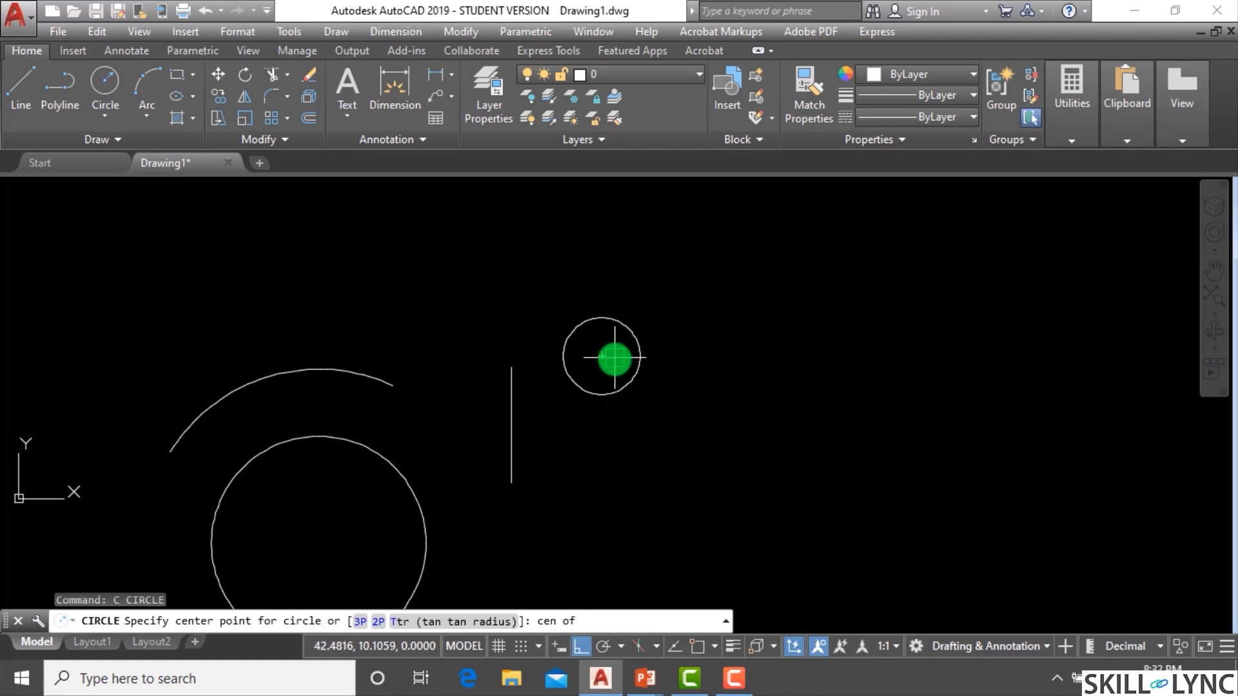
click(601, 356)
click(639, 259)
click(761, 504)
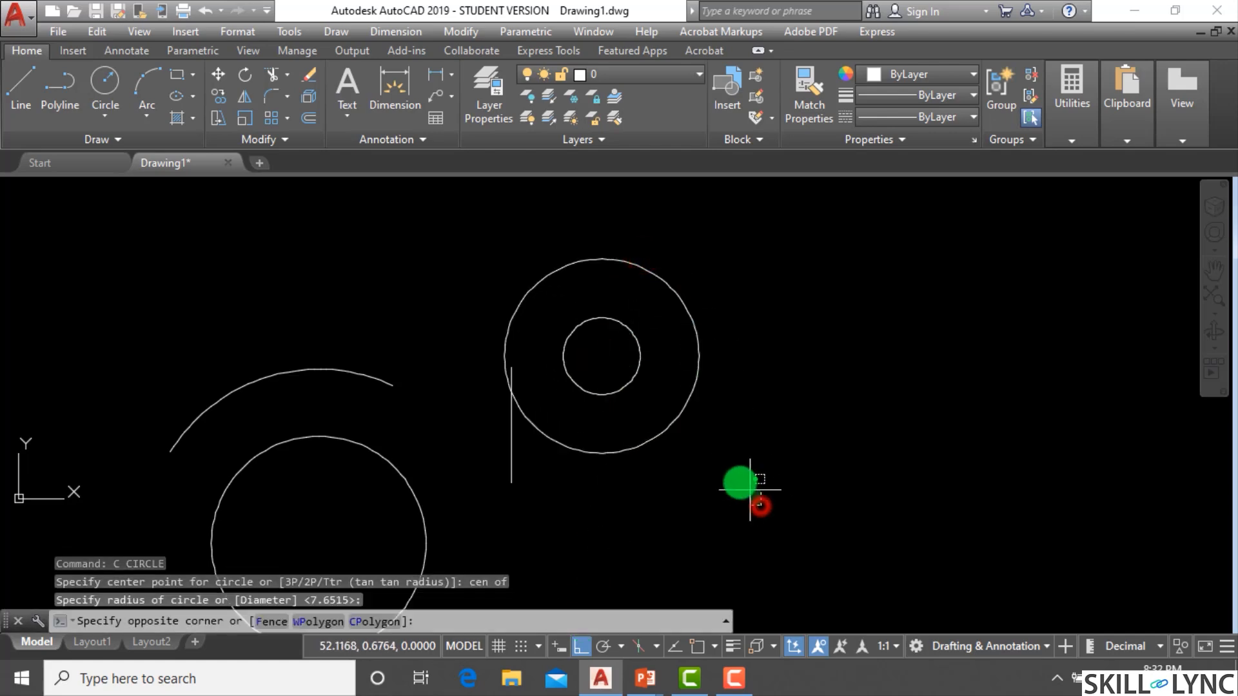
click(1039, 455)
key(Escape)
key(Escape)
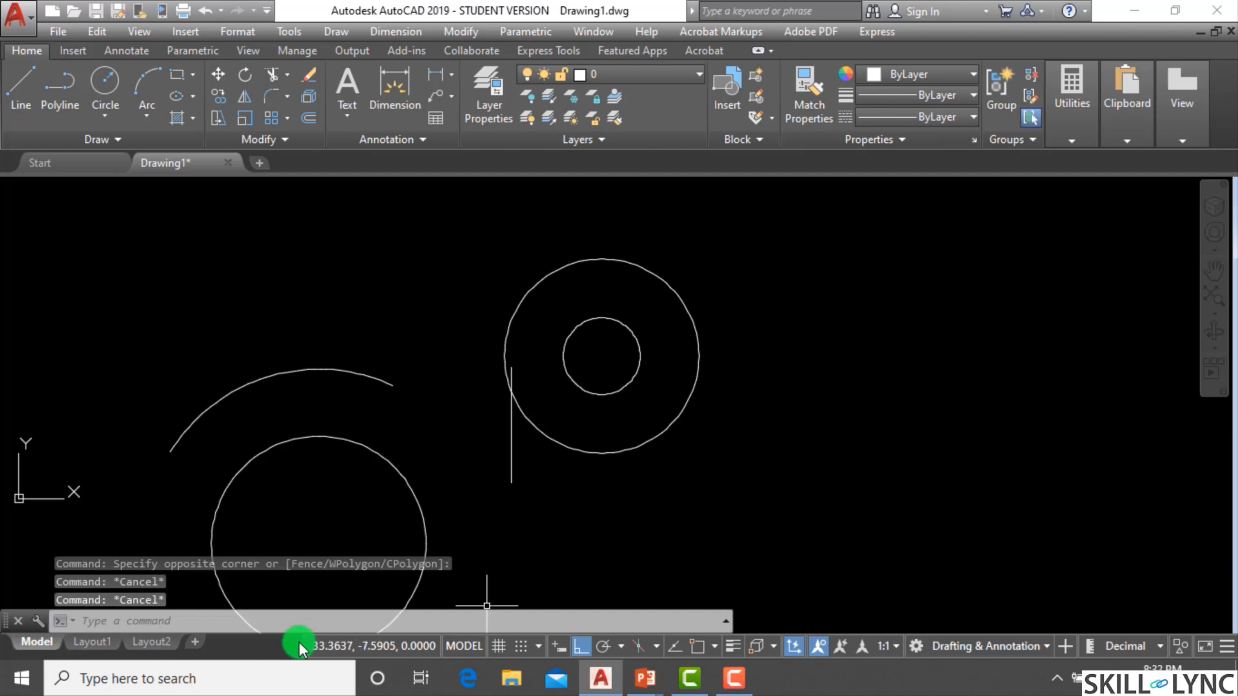
Draw connected line segments from a point on the arc to the vertical line and onto the large circle using typed Nearest snap overrides.
text(l)
key(Return)
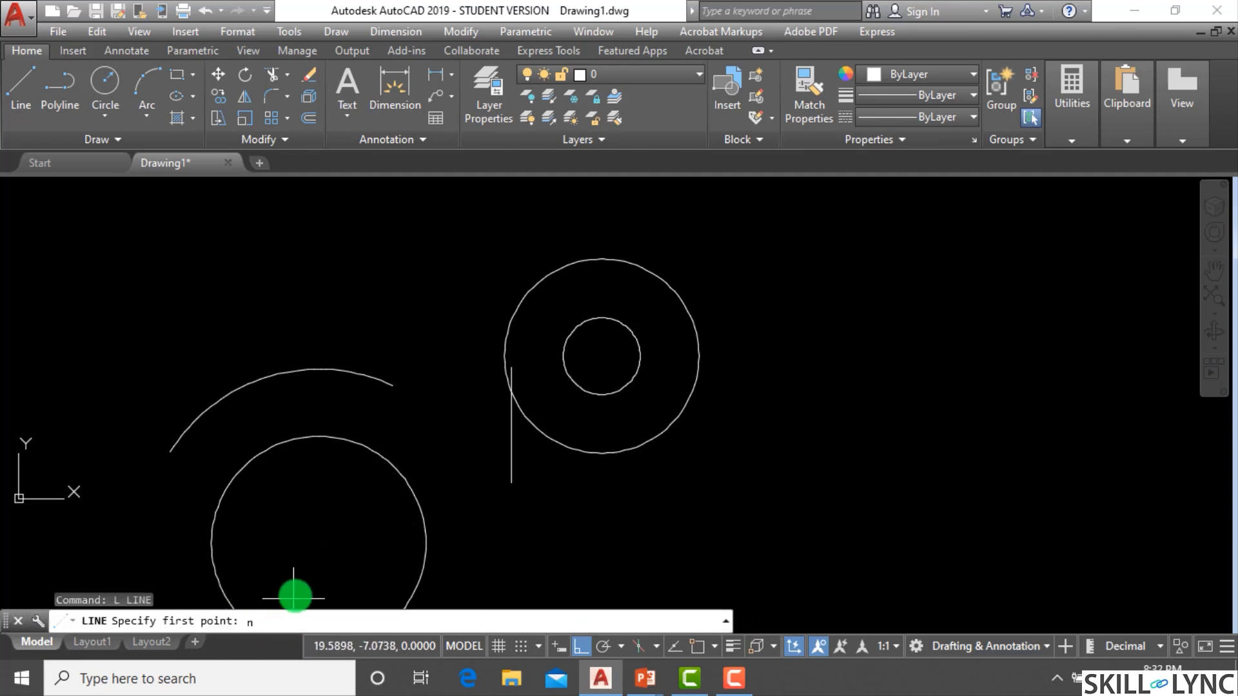
text(nea)
key(Return)
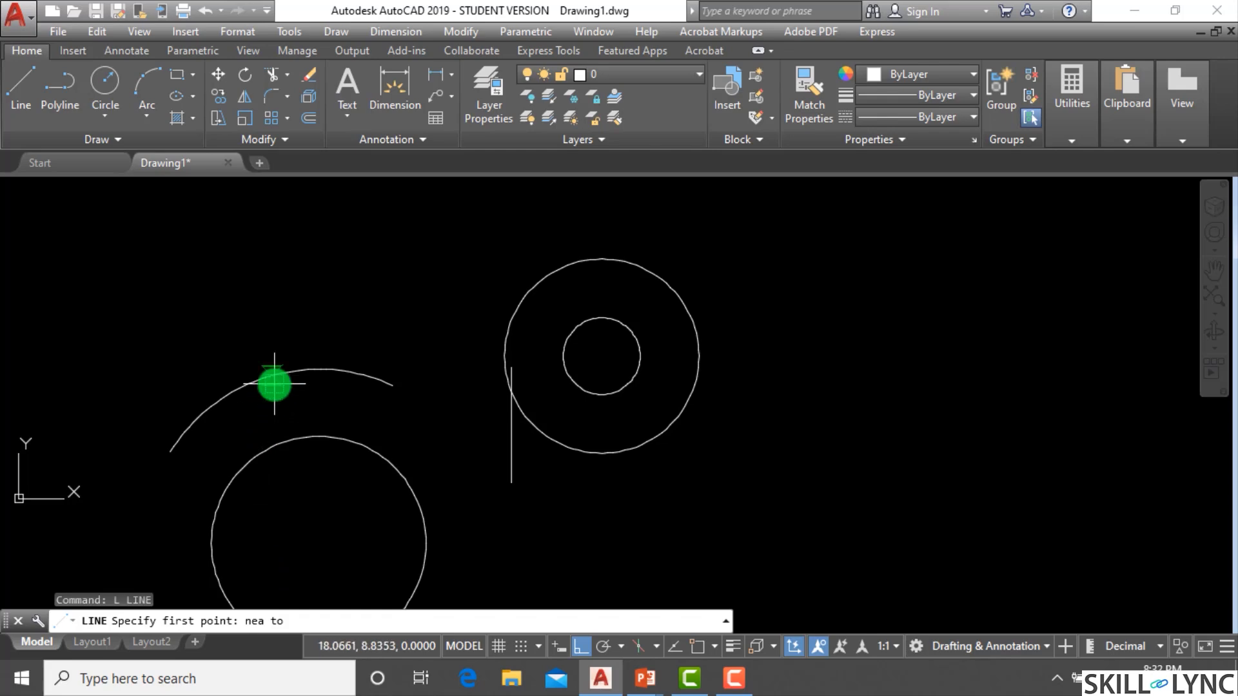
click(274, 383)
click(394, 622)
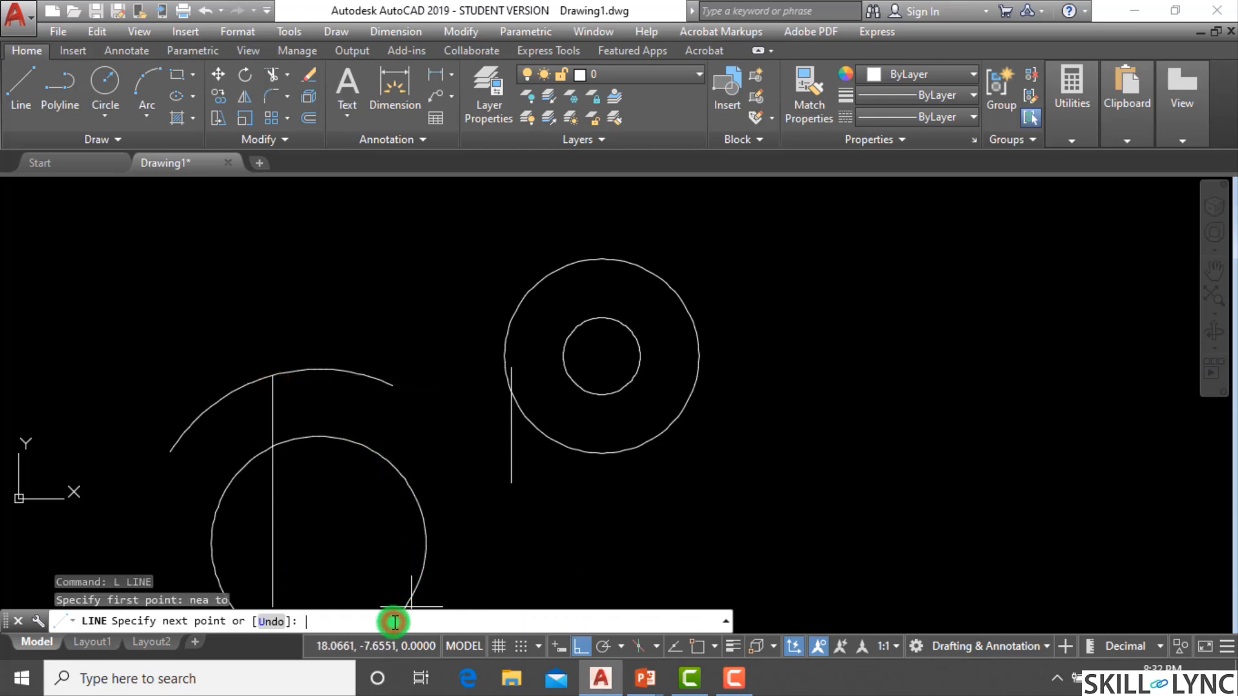
text(nea)
key(Return)
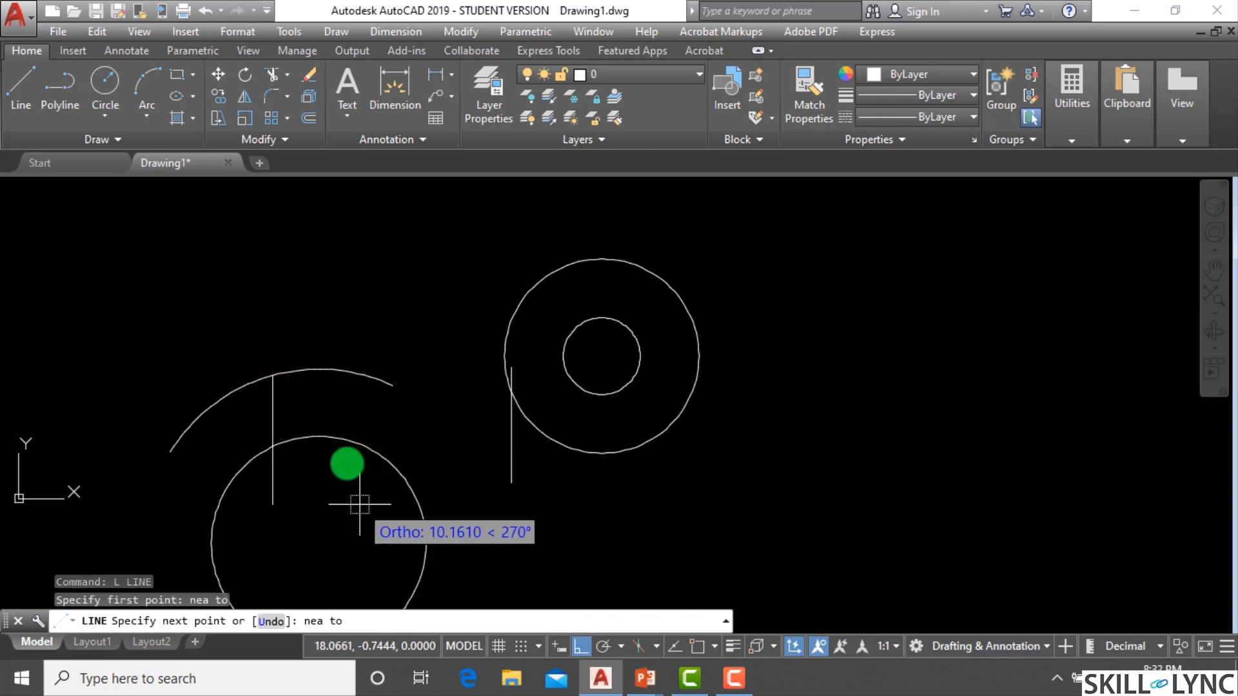
click(360, 448)
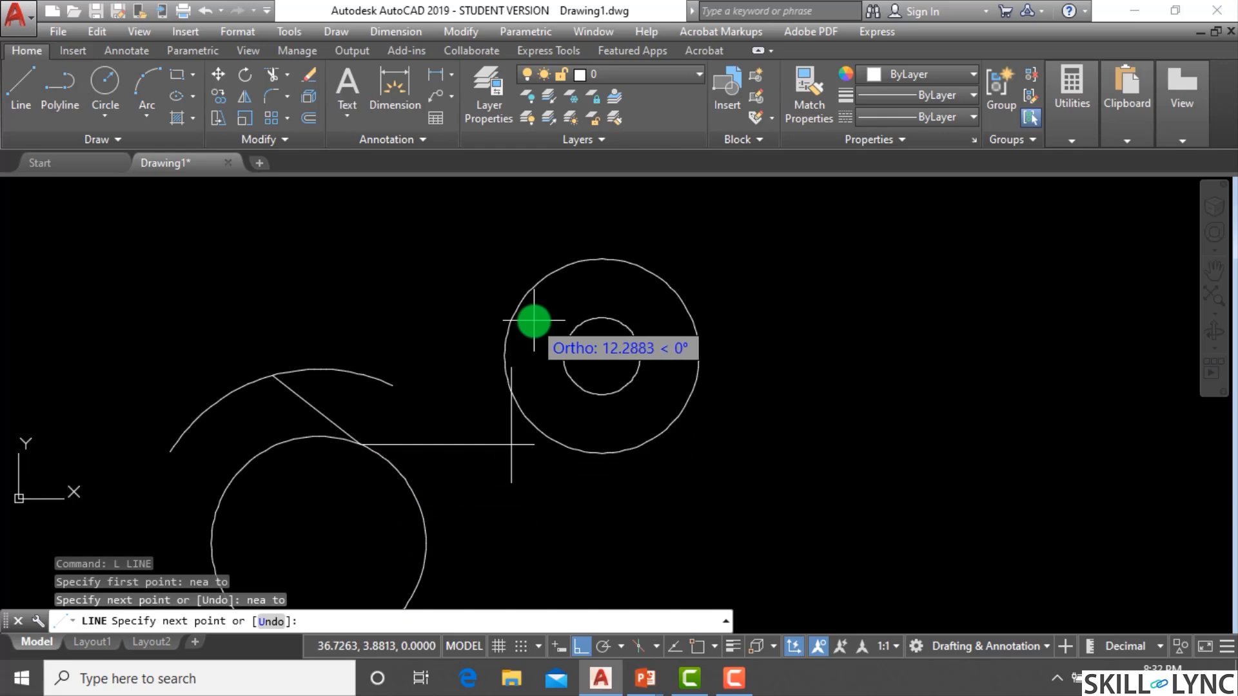
text(nea to)
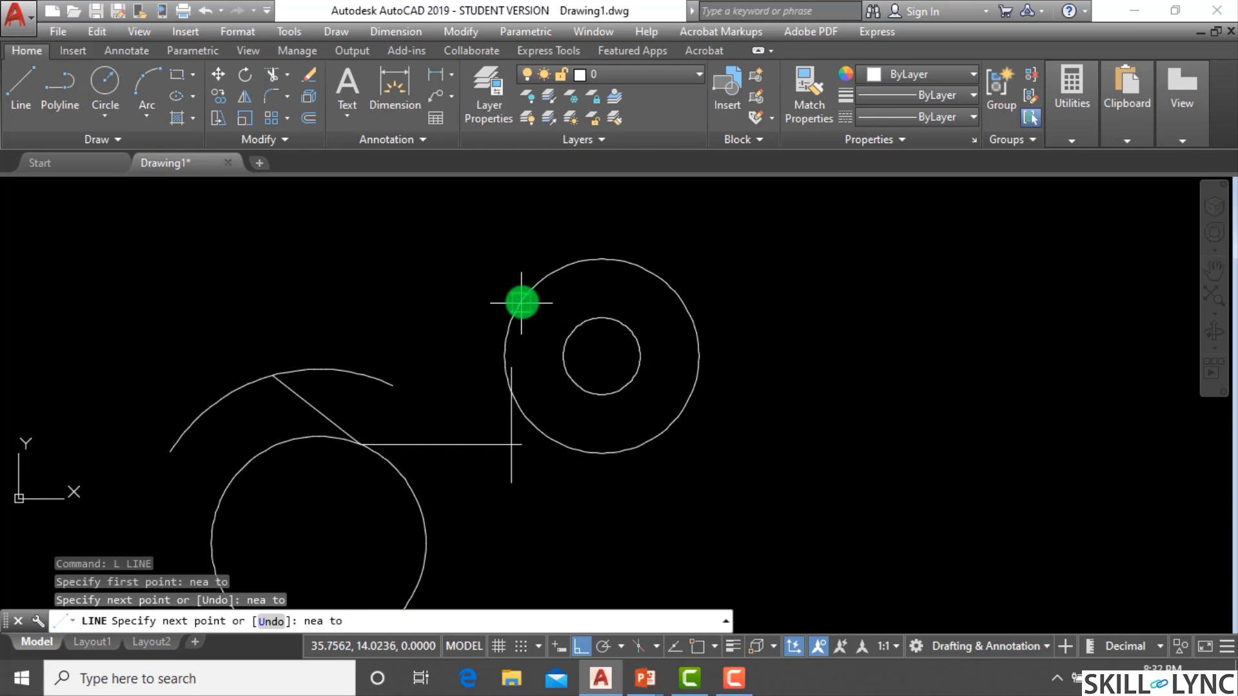
click(520, 298)
key(Escape)
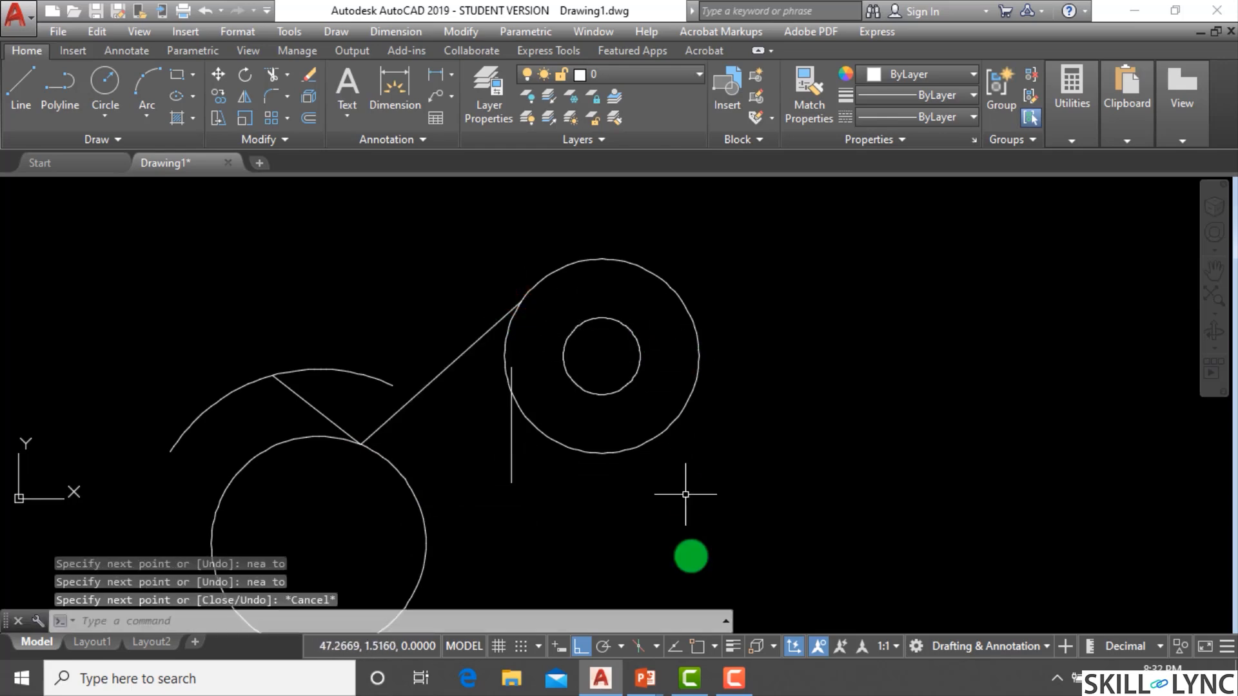
Switch to the PowerPoint presentation and resume the slide show.
mouse_move(642, 675)
click(561, 608)
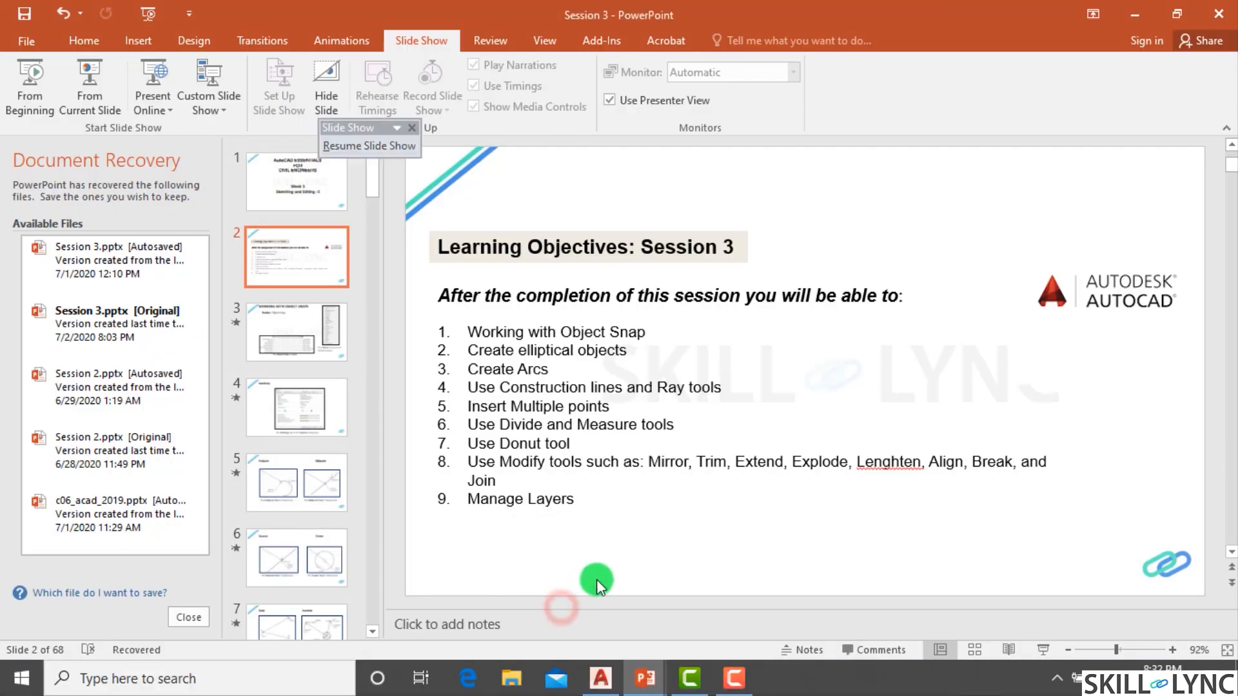
click(713, 602)
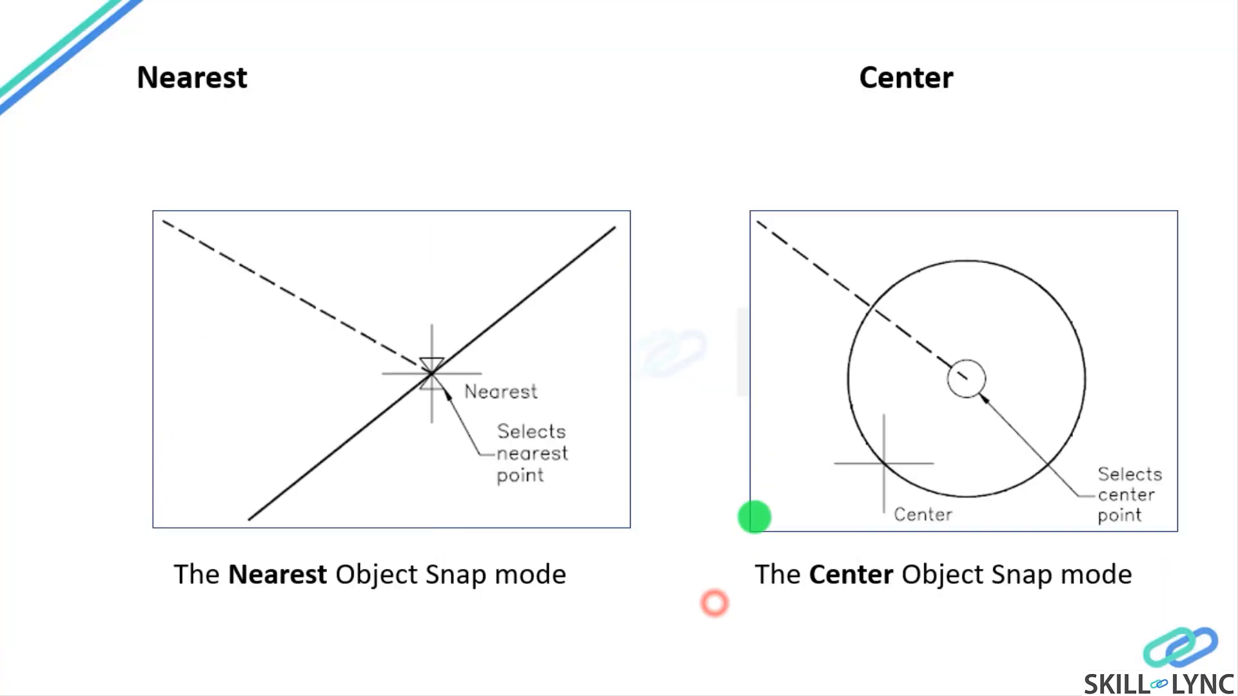
key(Right)
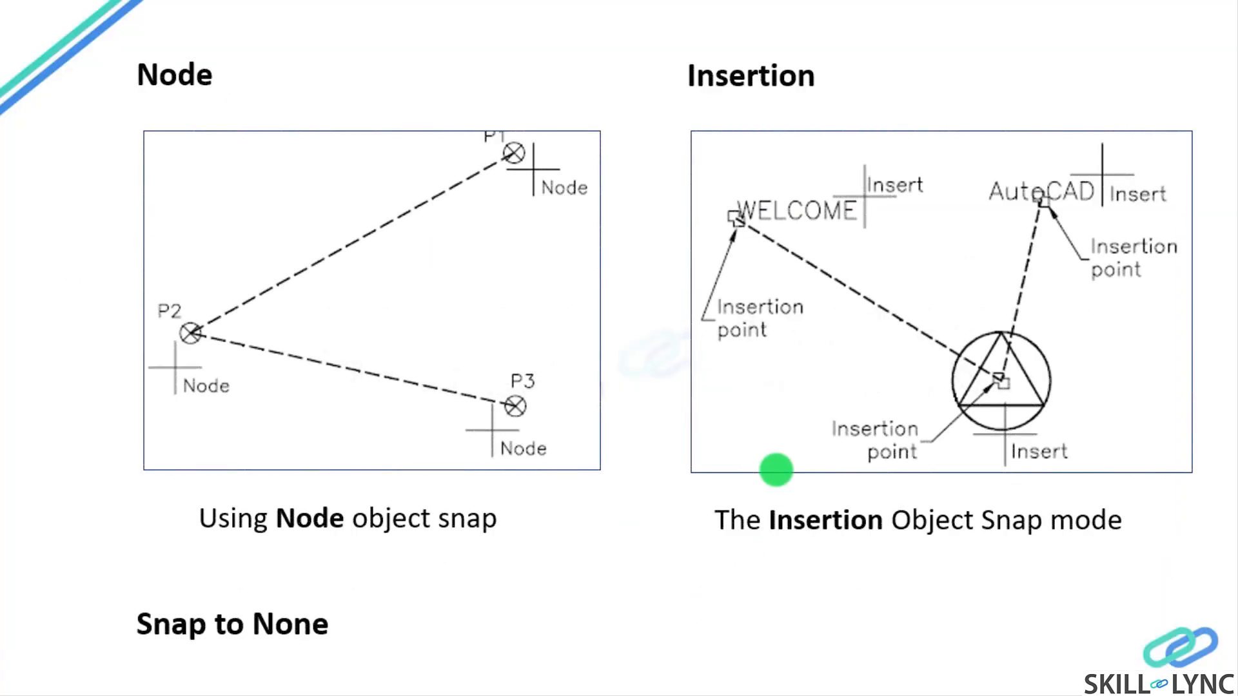
key(Right)
key(Right)
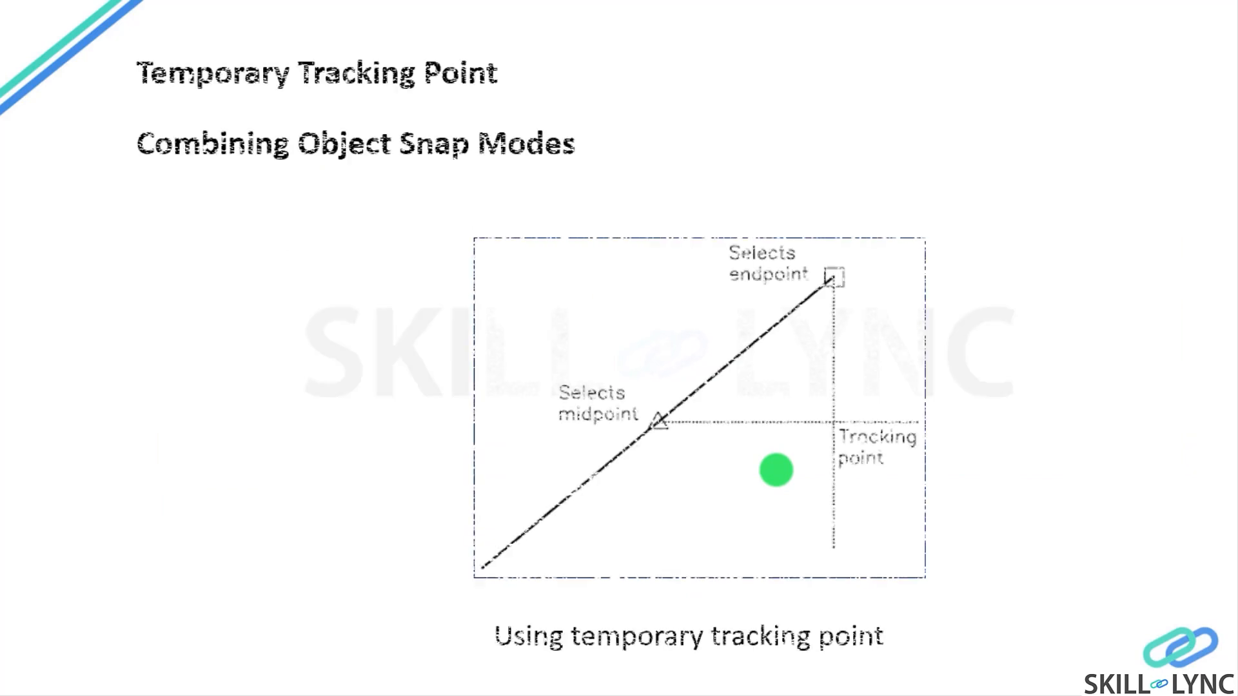
key(Left)
key(Left)
key(Left)
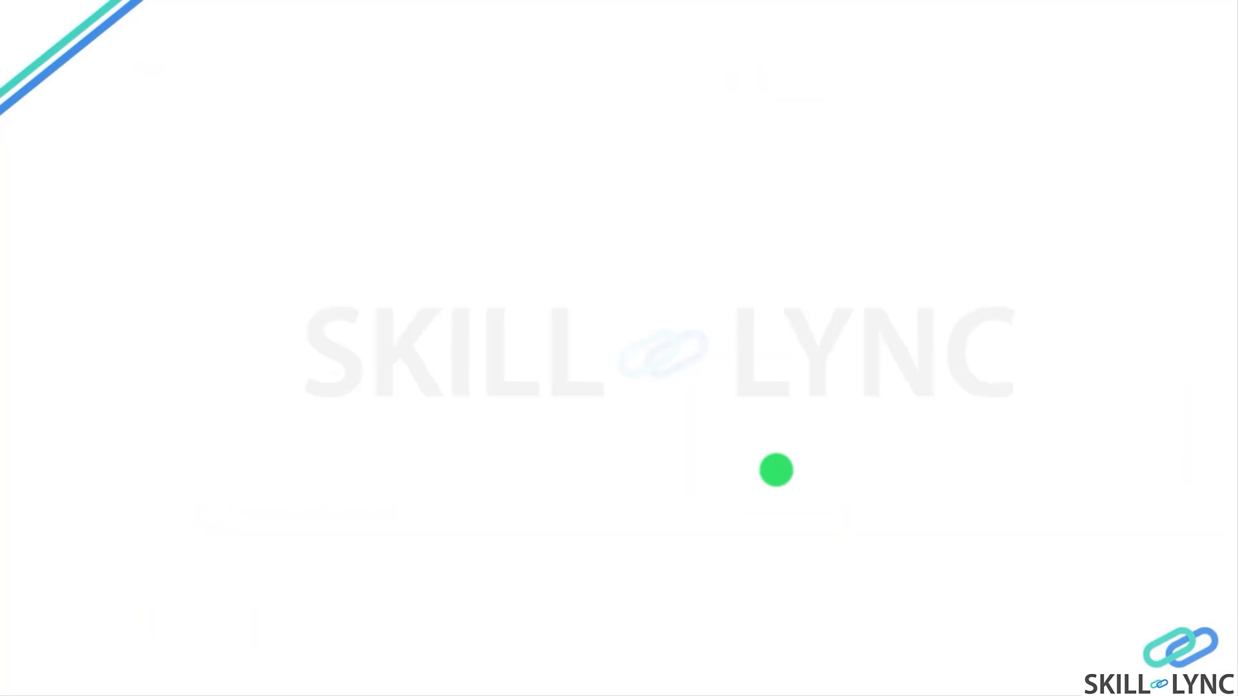
key(Right)
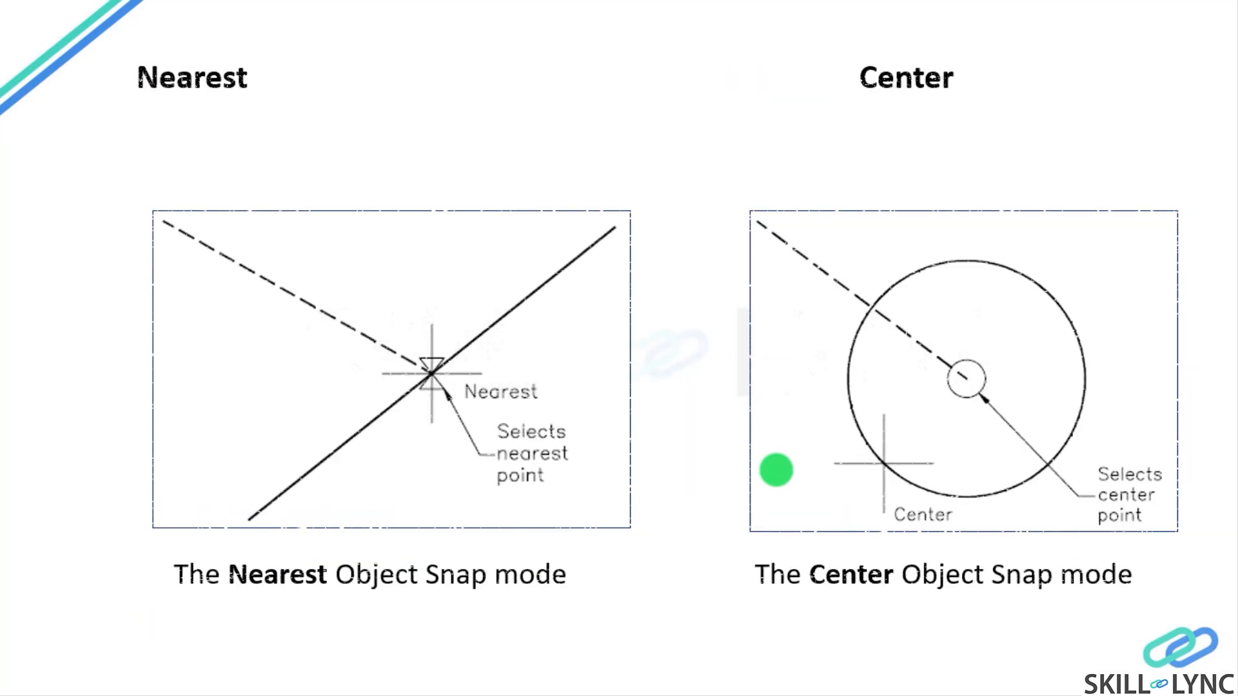
key(Right)
key(Right)
key(Right)
key(Right)
key(Right)
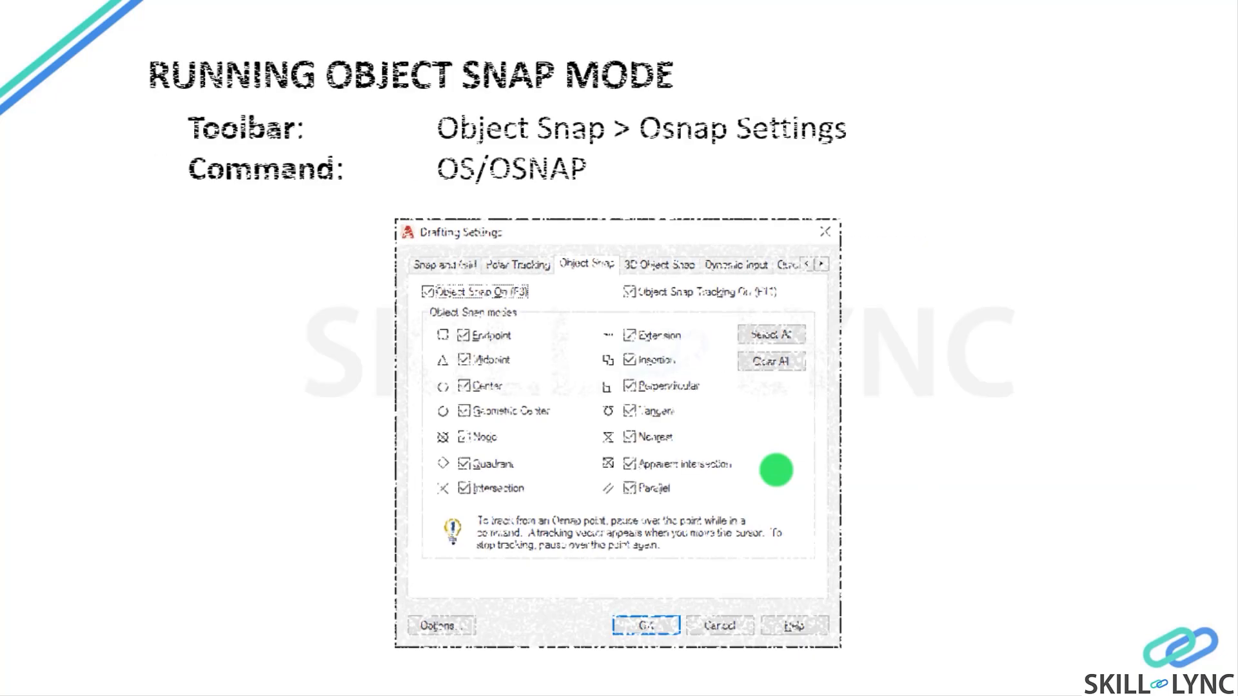
key(Right)
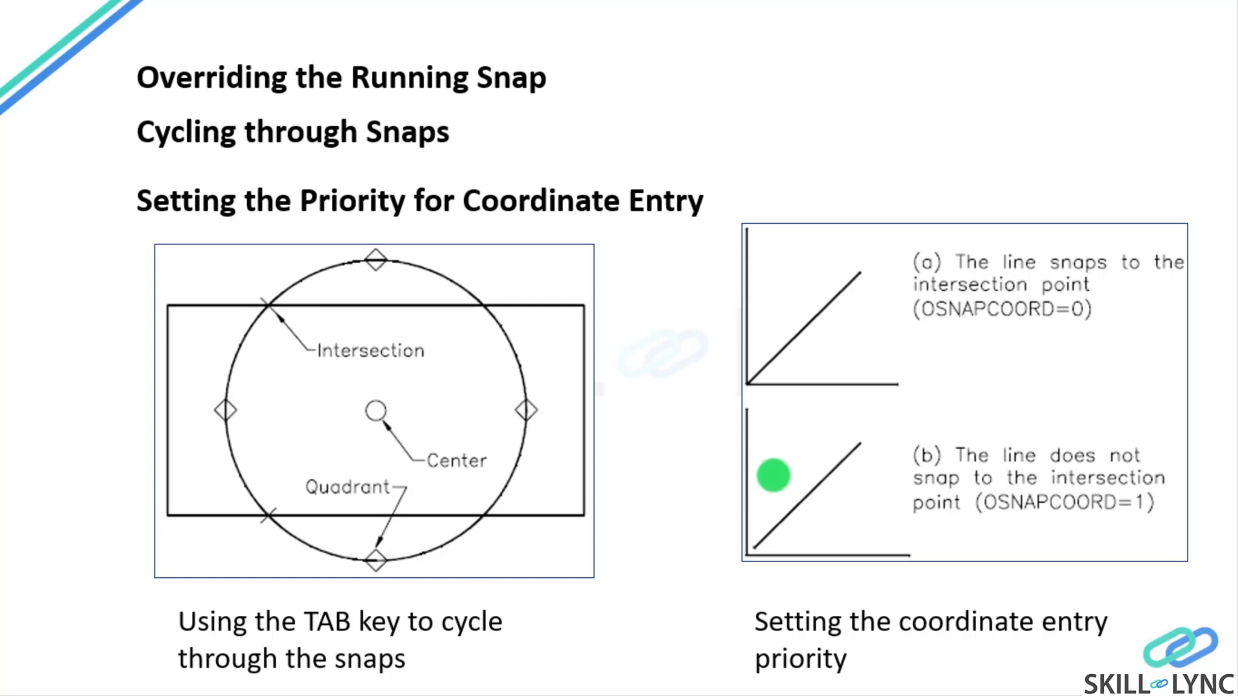
key(Right)
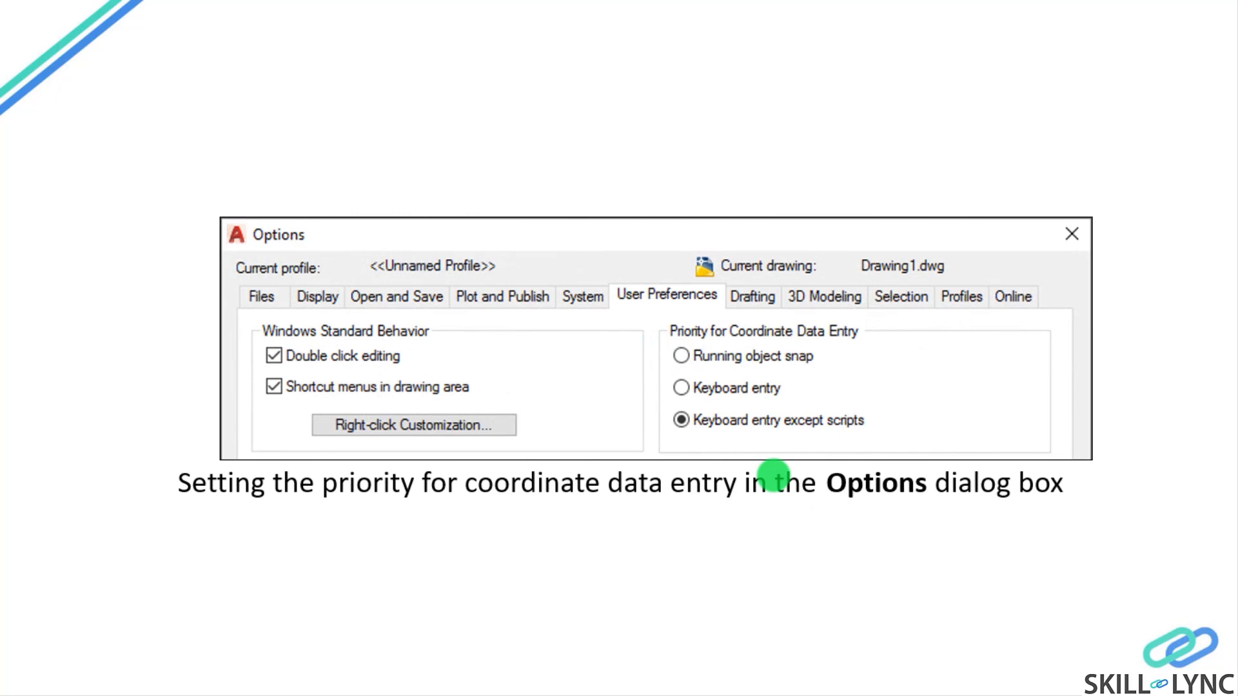
key(Right)
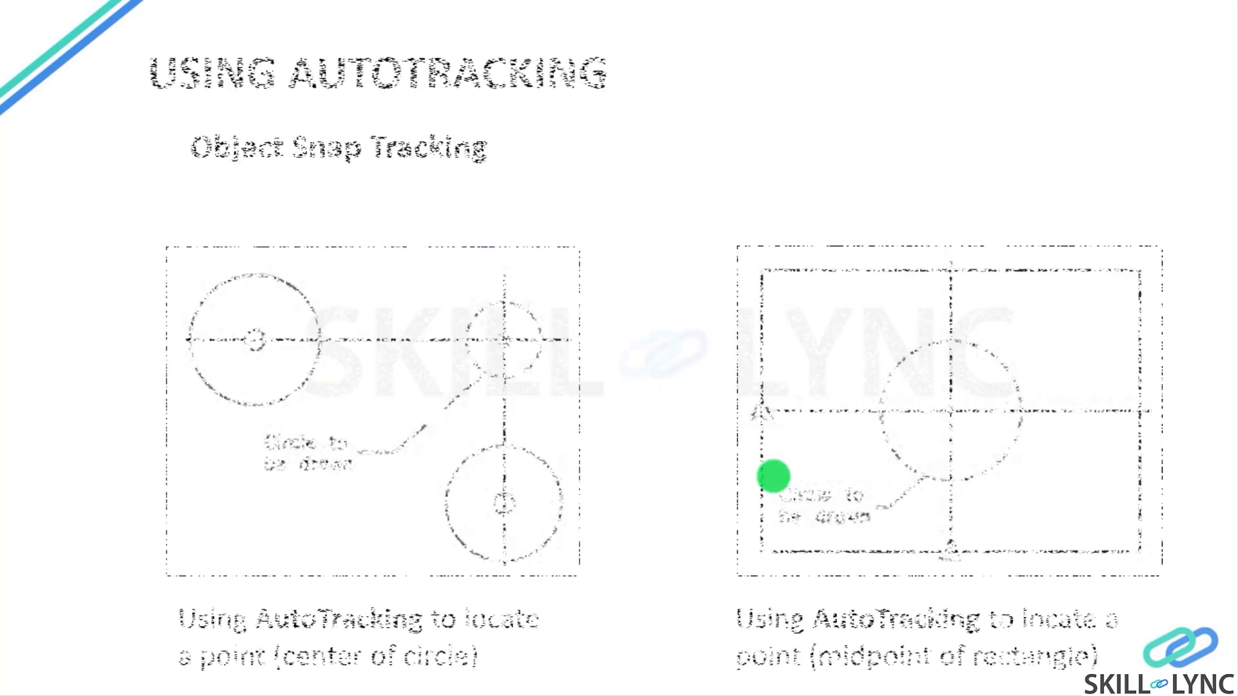
key(Right)
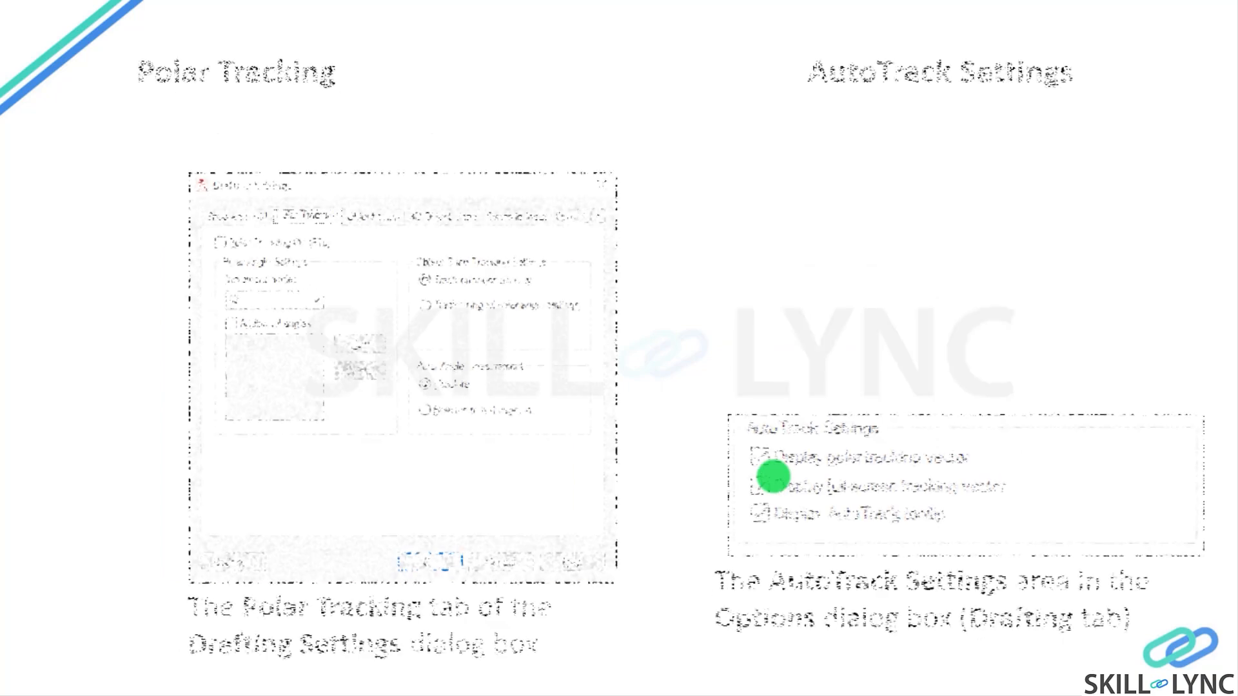
key(Right)
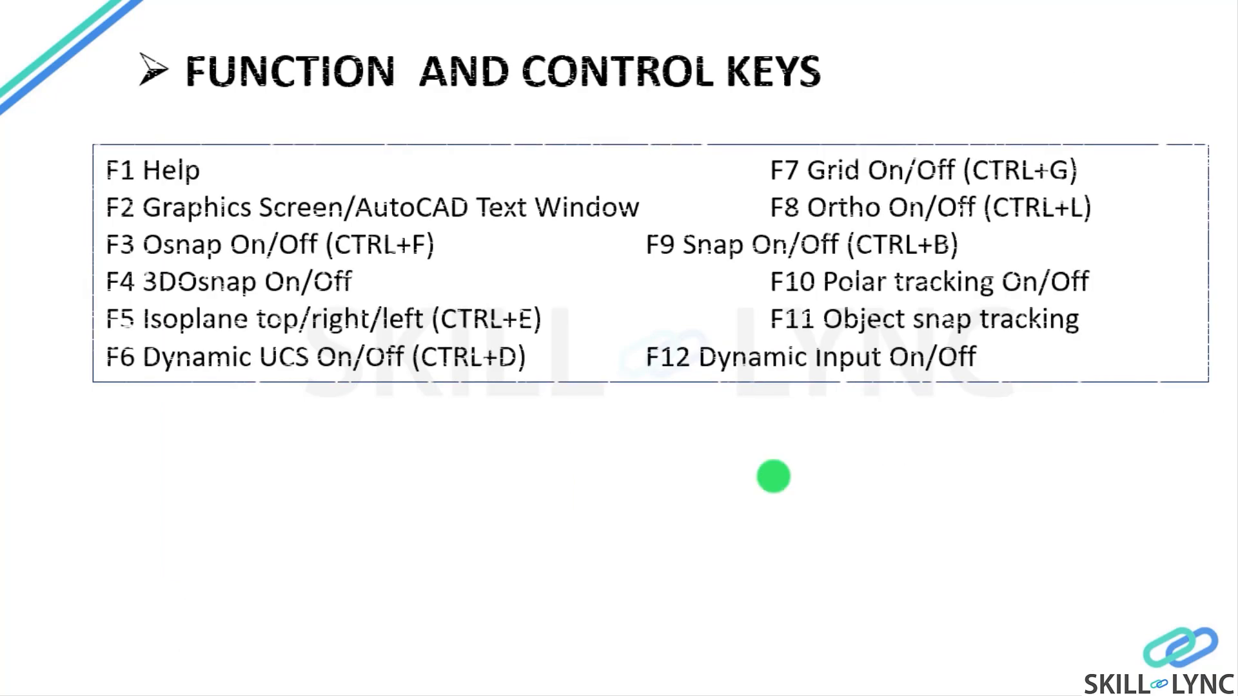
key(Left)
key(Left)
key(Left)
key(Left)
key(Left)
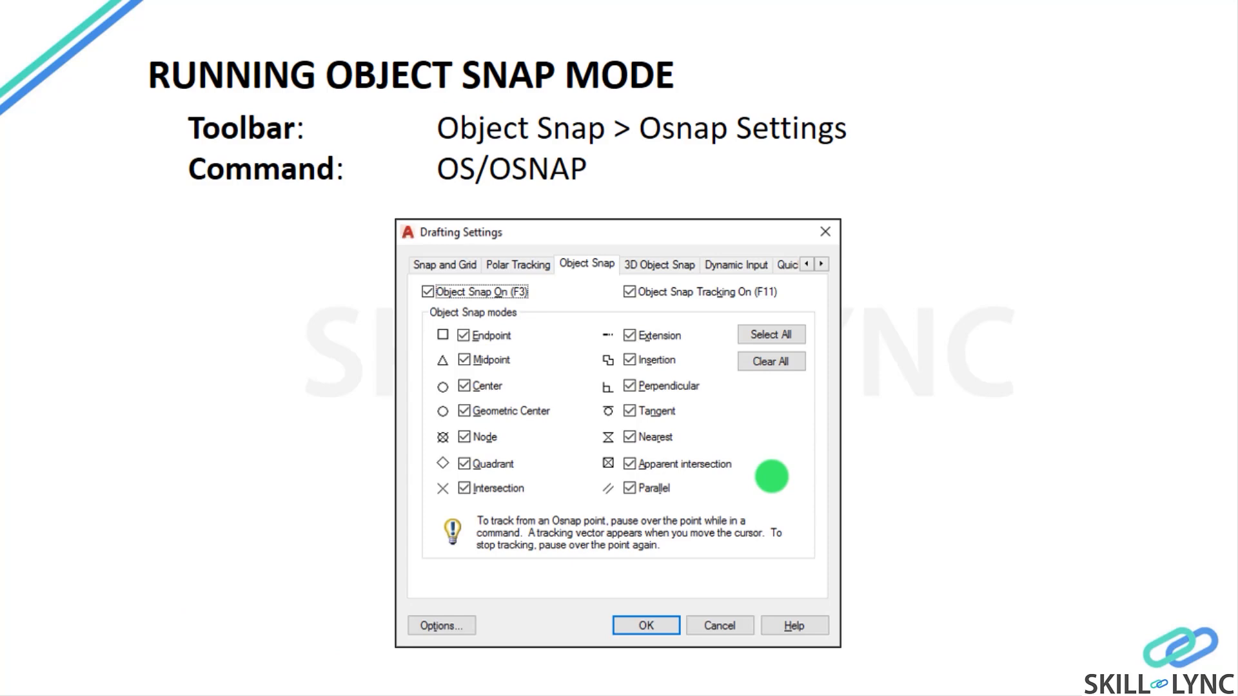
key(Left)
key(Left)
key(Left)
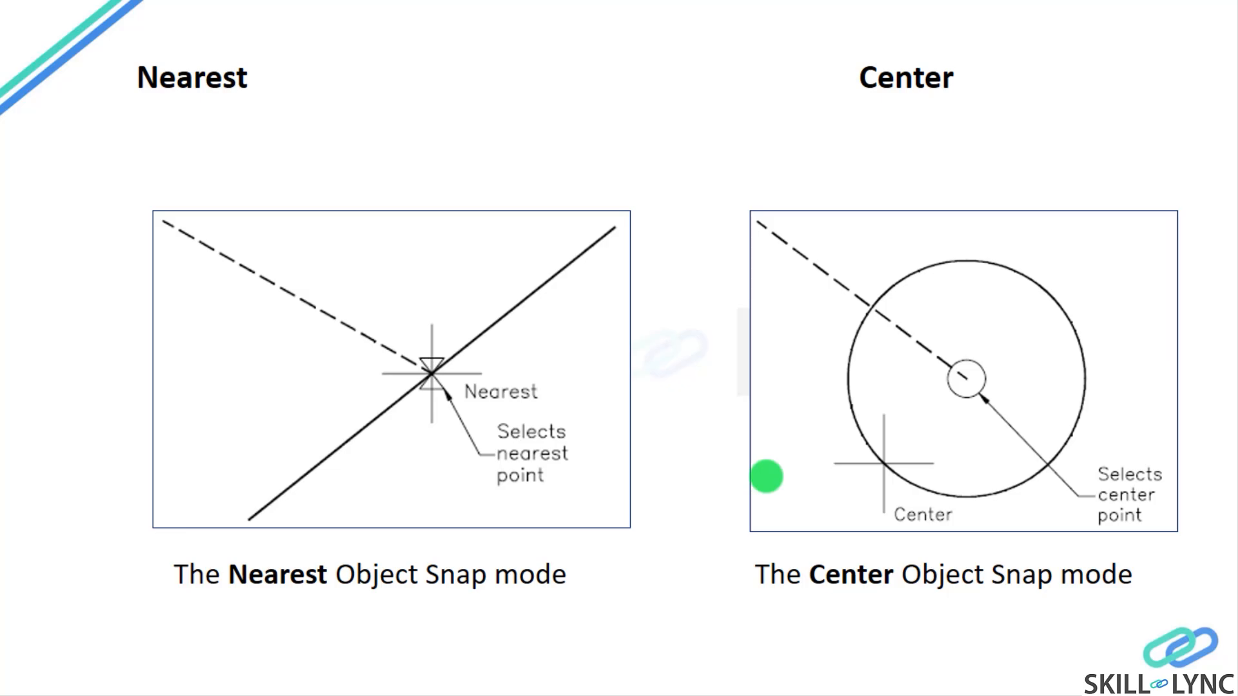
Return to AutoCAD, reopen the Object Snap drafting settings and close them with OK.
key(alt+Tab)
key(Return)
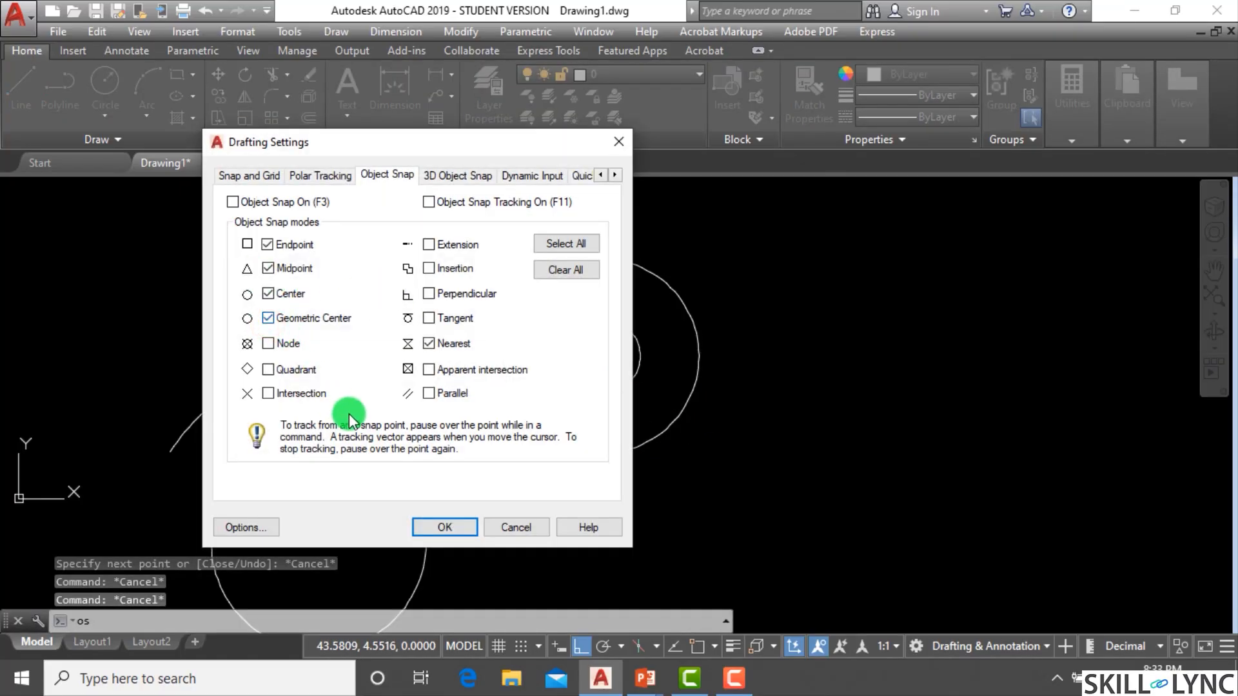
click(448, 527)
scroll(412, 445, down, 4)
scroll(561, 430, up, 4)
Draw a rectangle by picking two opposite corners to the right of the circles.
text(r)
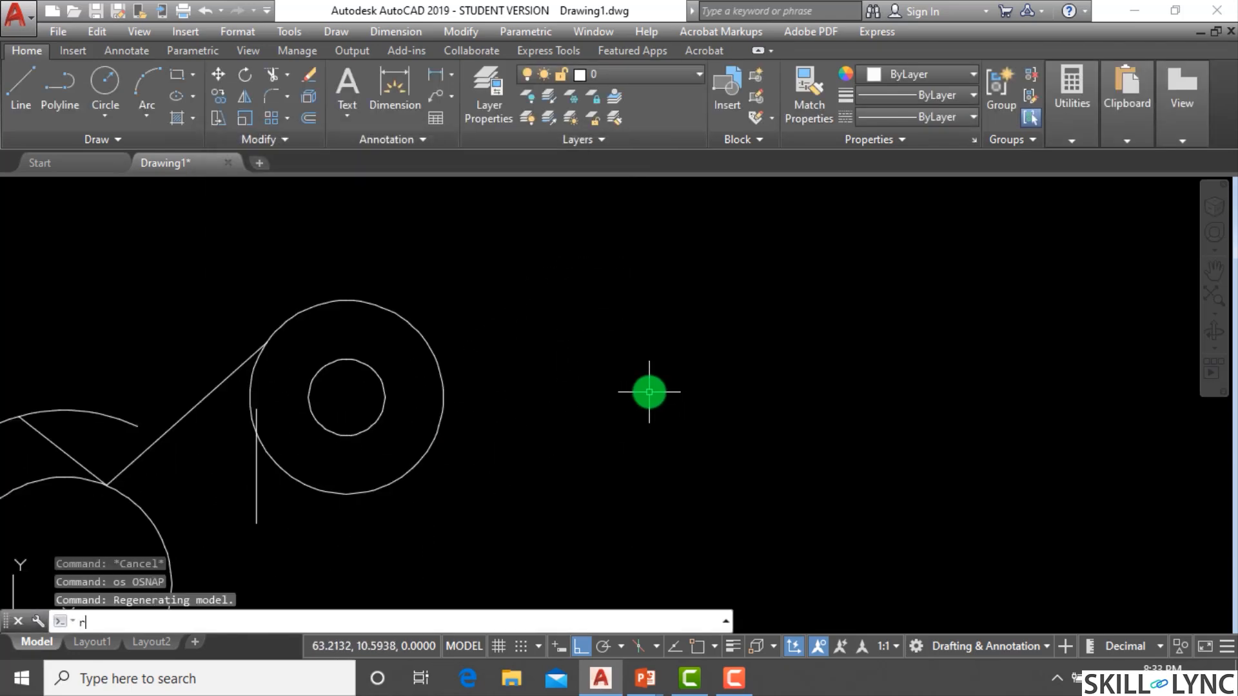
text(ec)
key(Return)
click(632, 415)
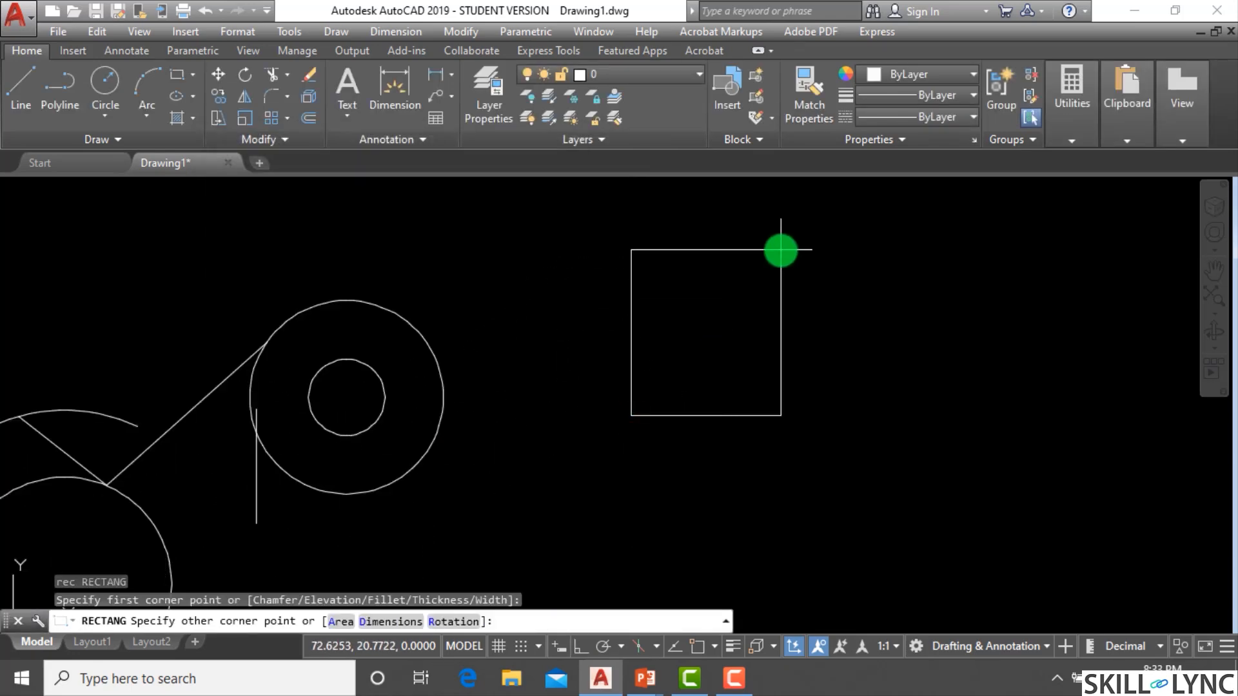
click(781, 250)
Draw a three-sided polygon inscribed in a circle, centred to the right of the rectangle.
scroll(794, 323, up, 2)
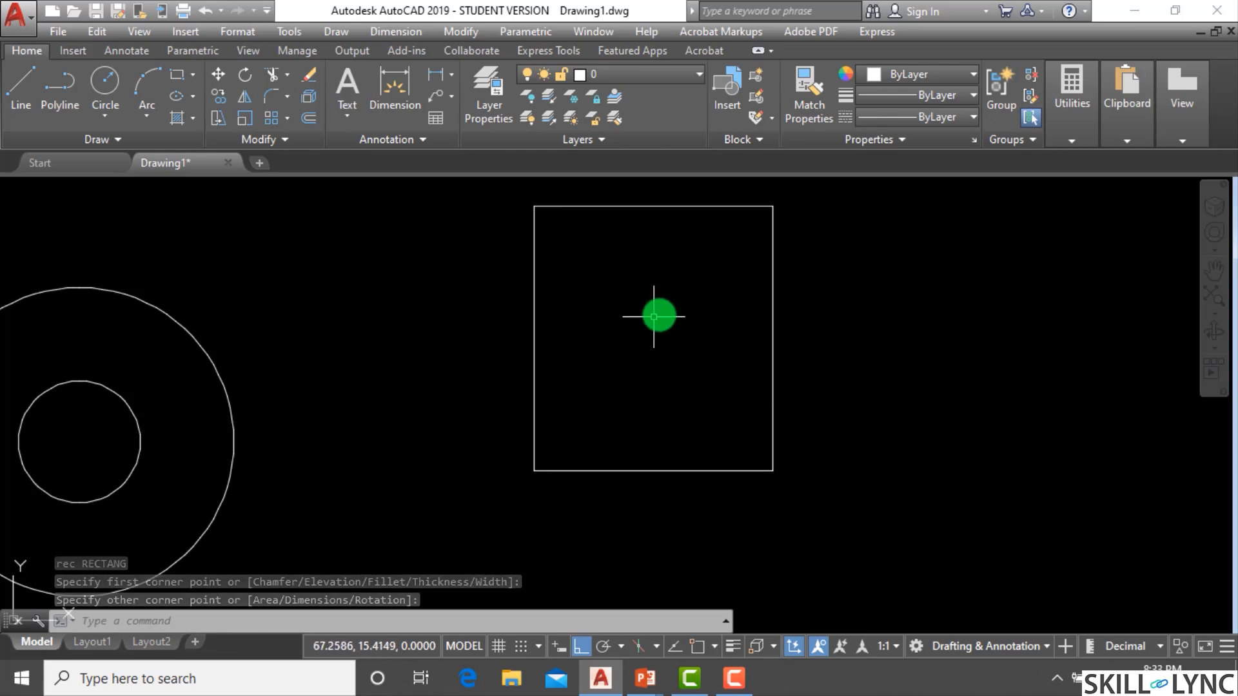
scroll(567, 323, down, 2)
scroll(679, 362, up, 2)
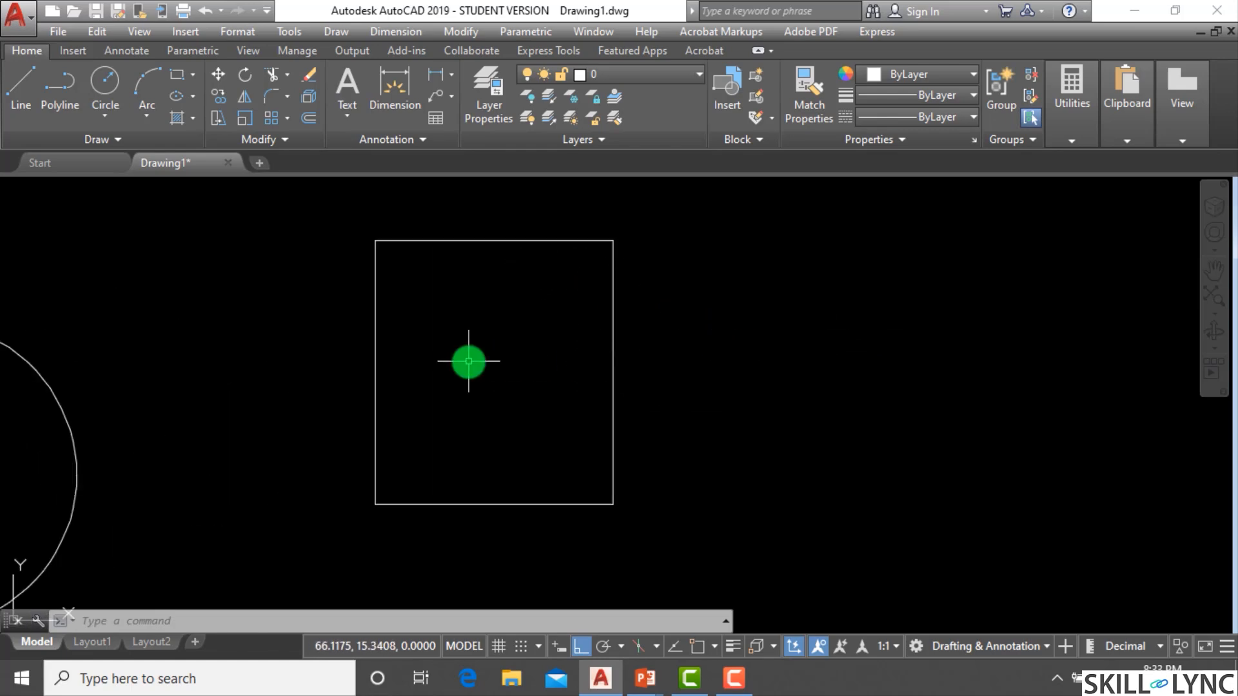
scroll(496, 363, down, 2)
scroll(774, 367, up, 2)
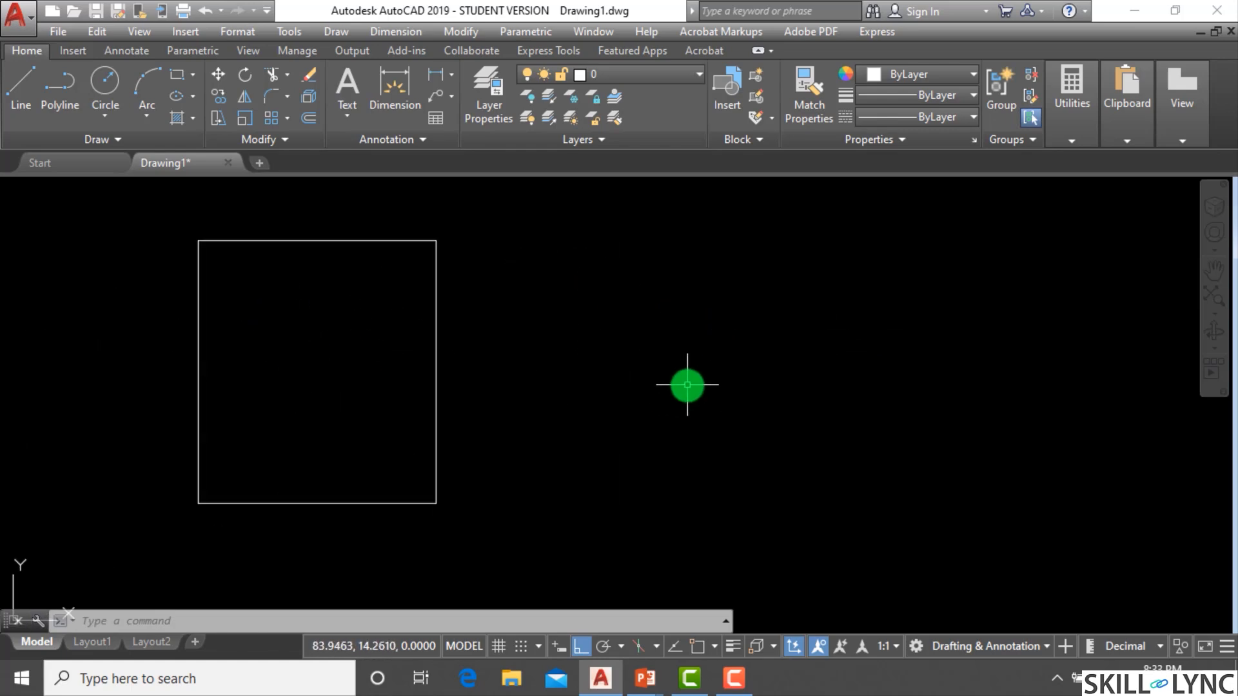
text(p)
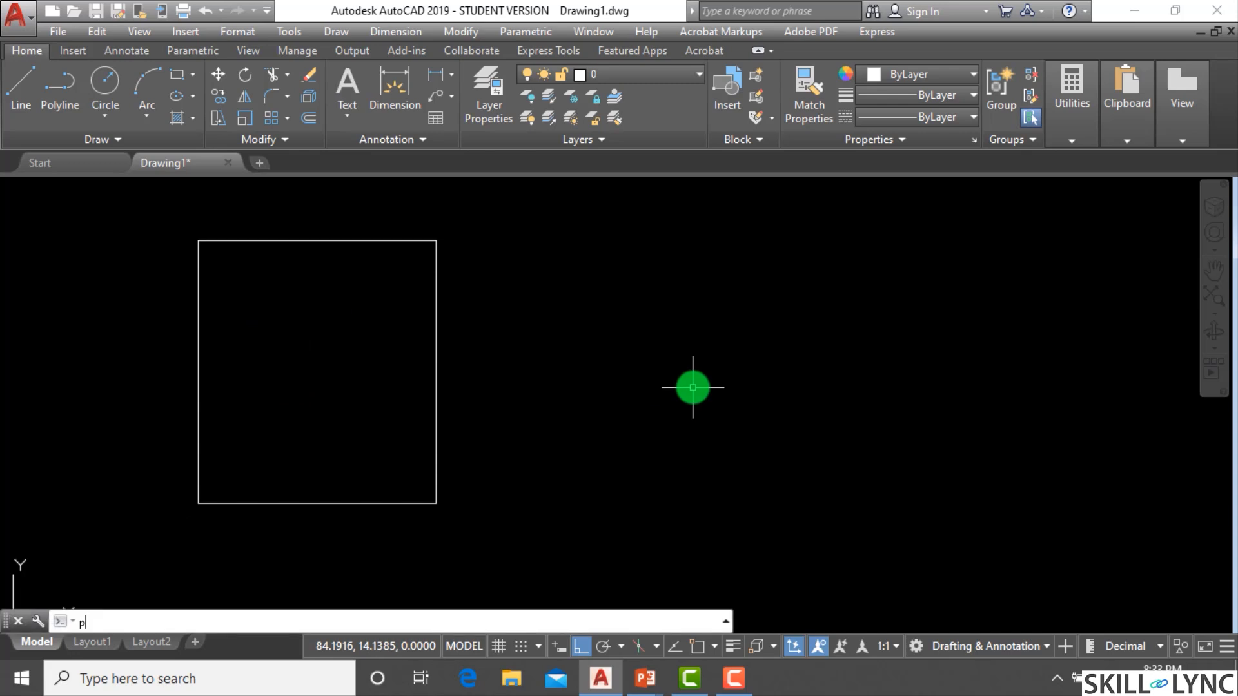
text(ol)
key(Return)
text(3)
key(Return)
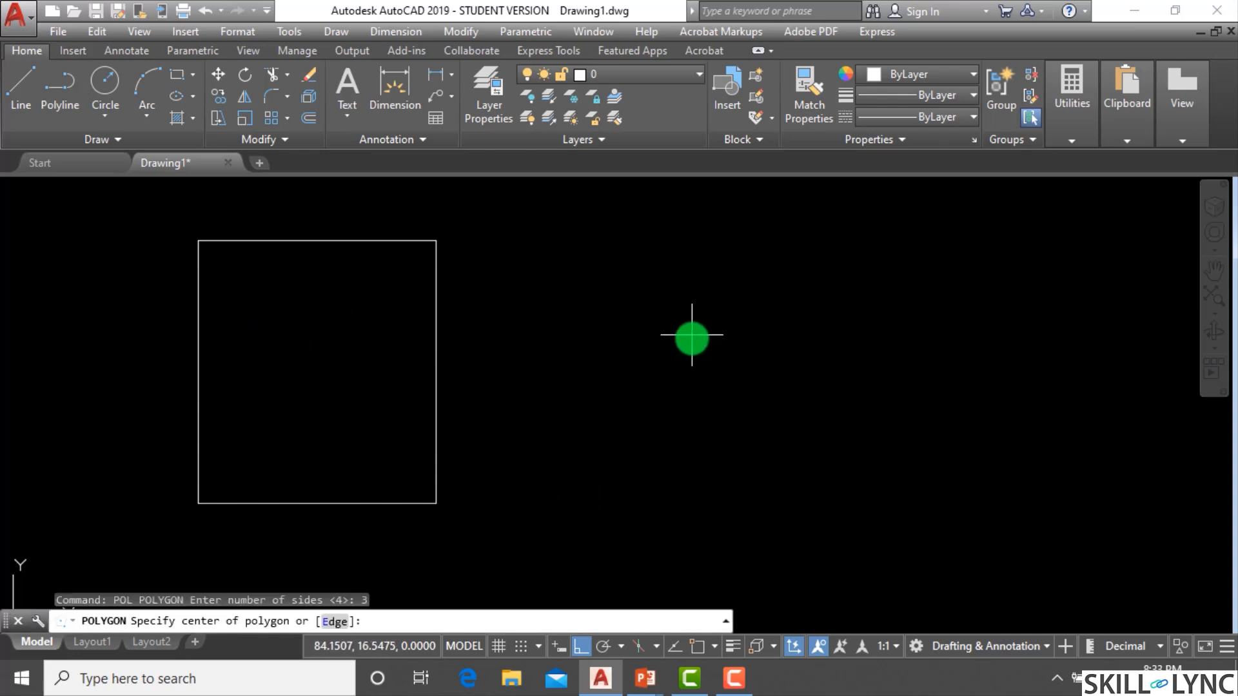
key(Return)
click(681, 378)
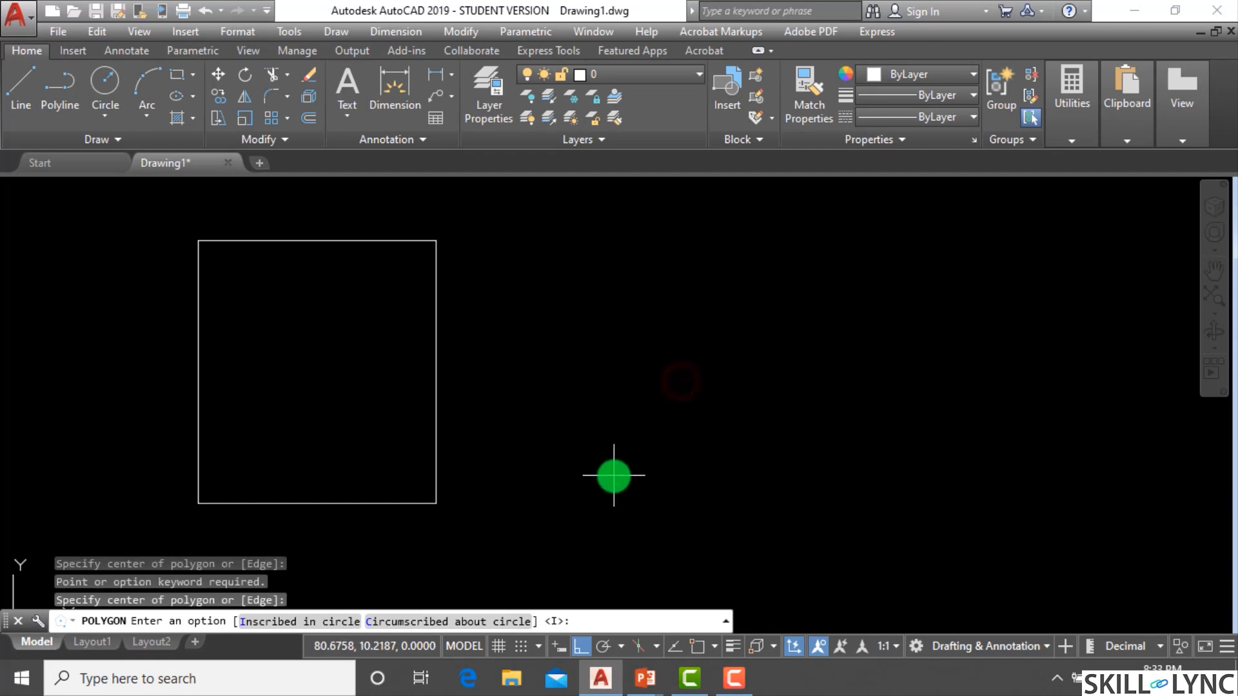
key(Return)
click(677, 262)
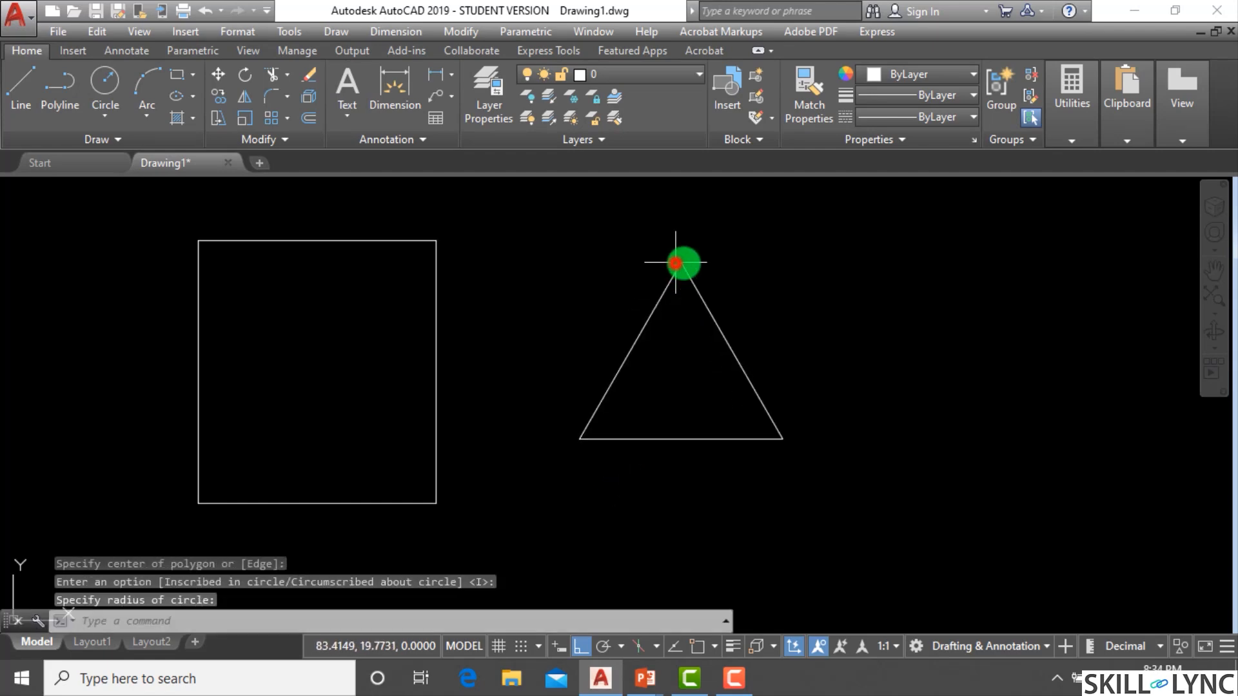
Draw a six-sided polygon inscribed in a circle, centred to the right of the triangle.
scroll(656, 375, down, 2)
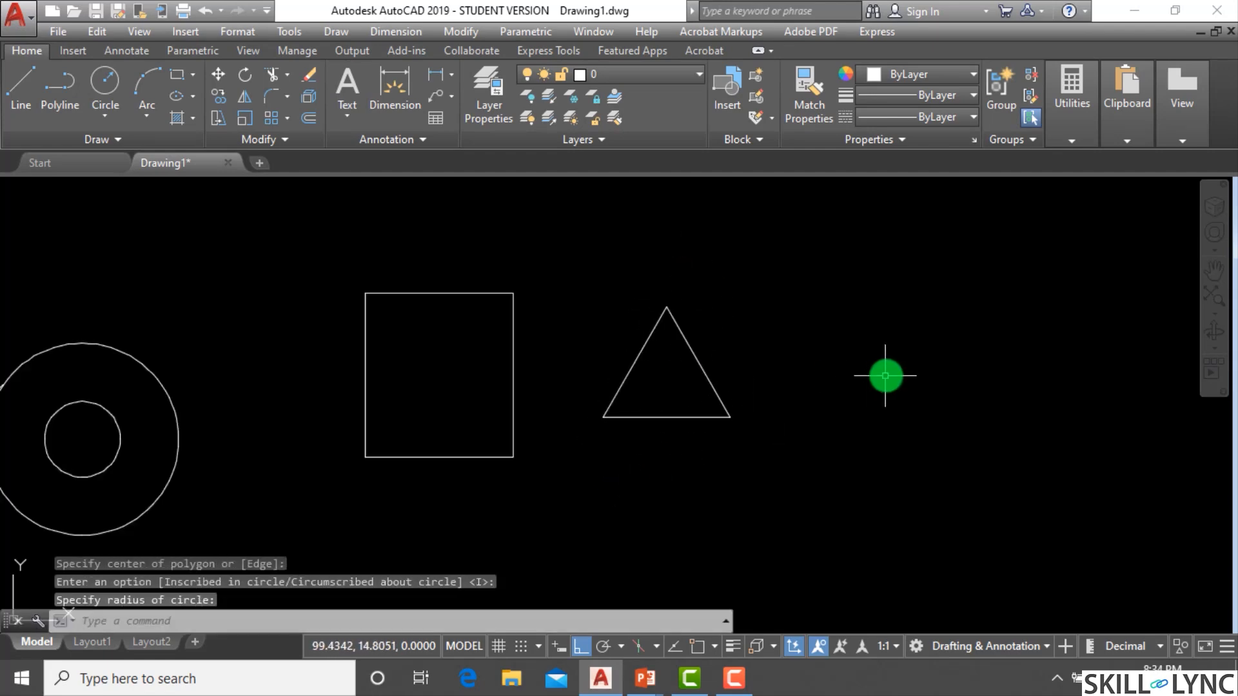
scroll(884, 376, up, 2)
click(879, 375)
text(pol)
key(Return)
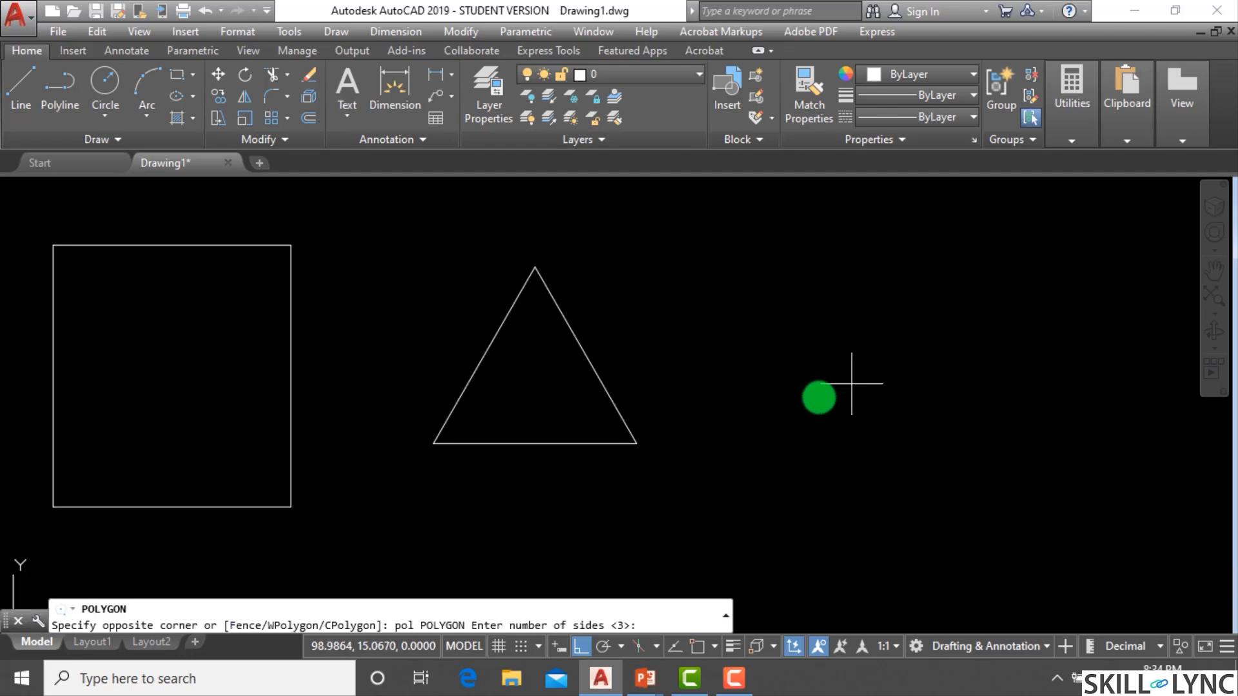
text(6)
key(Return)
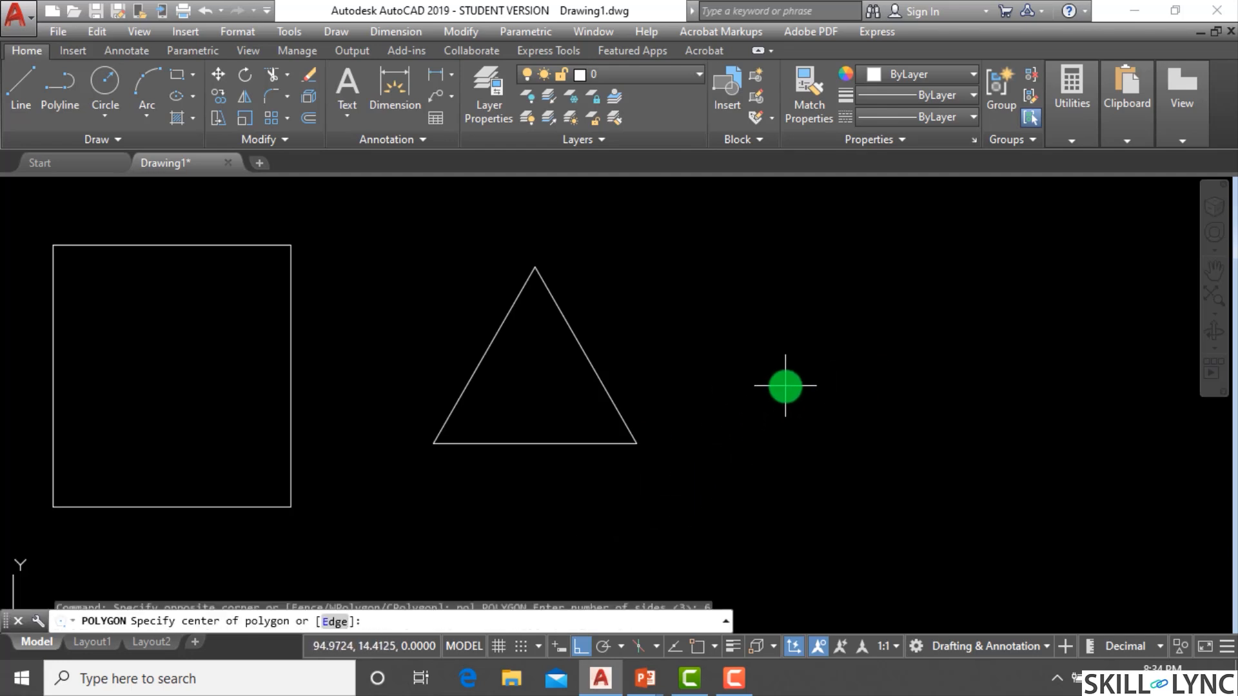
click(813, 342)
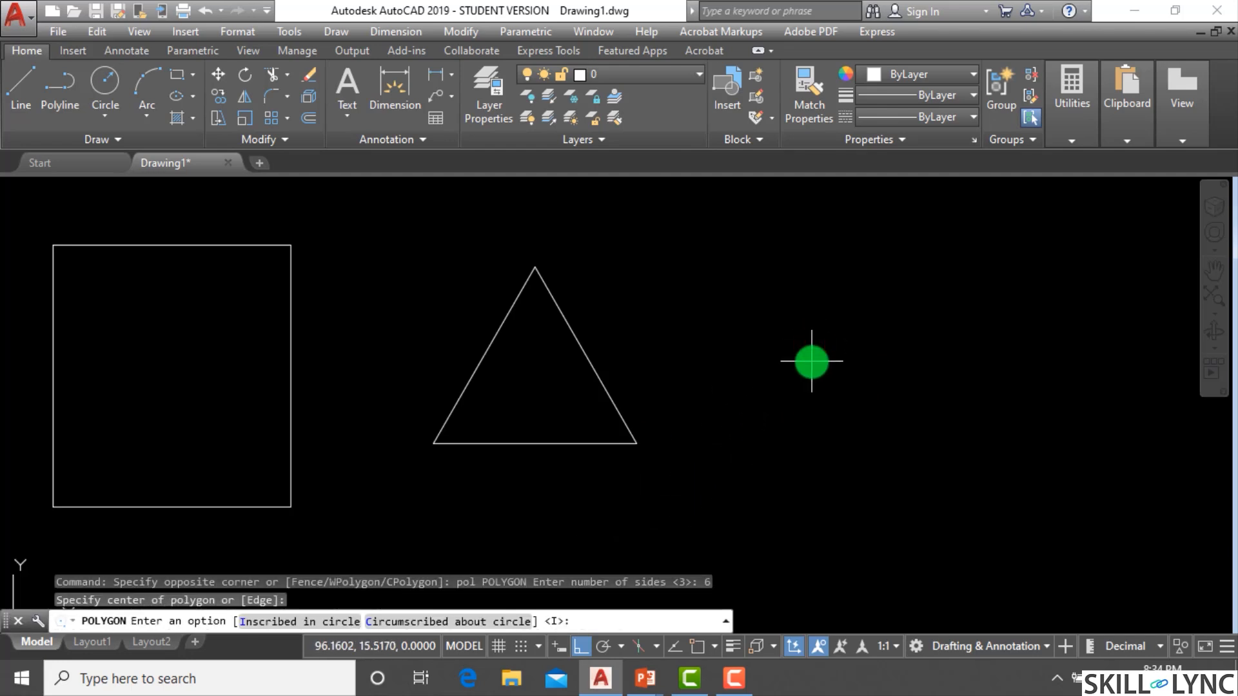
key(Return)
click(828, 262)
key(Escape)
Start a line, turn object snap on and make sure Center is enabled in the Object Snap settings.
scroll(863, 323, down, 2)
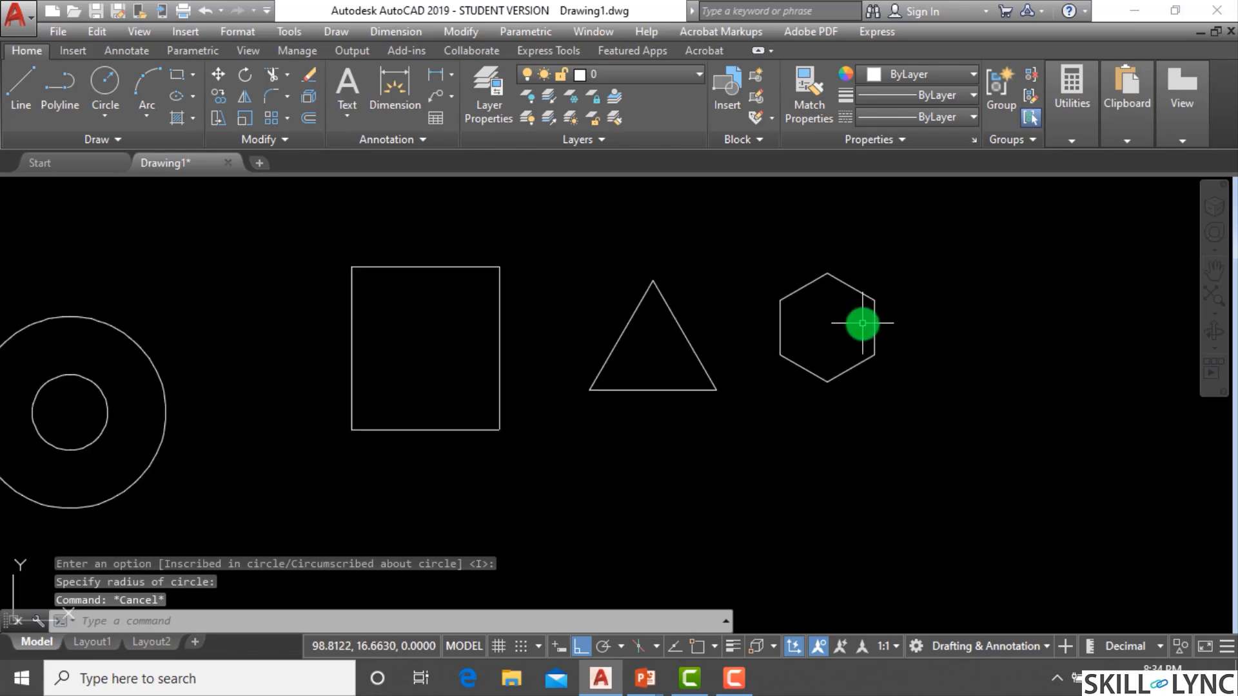
scroll(870, 327, up, 2)
scroll(614, 359, down, 2)
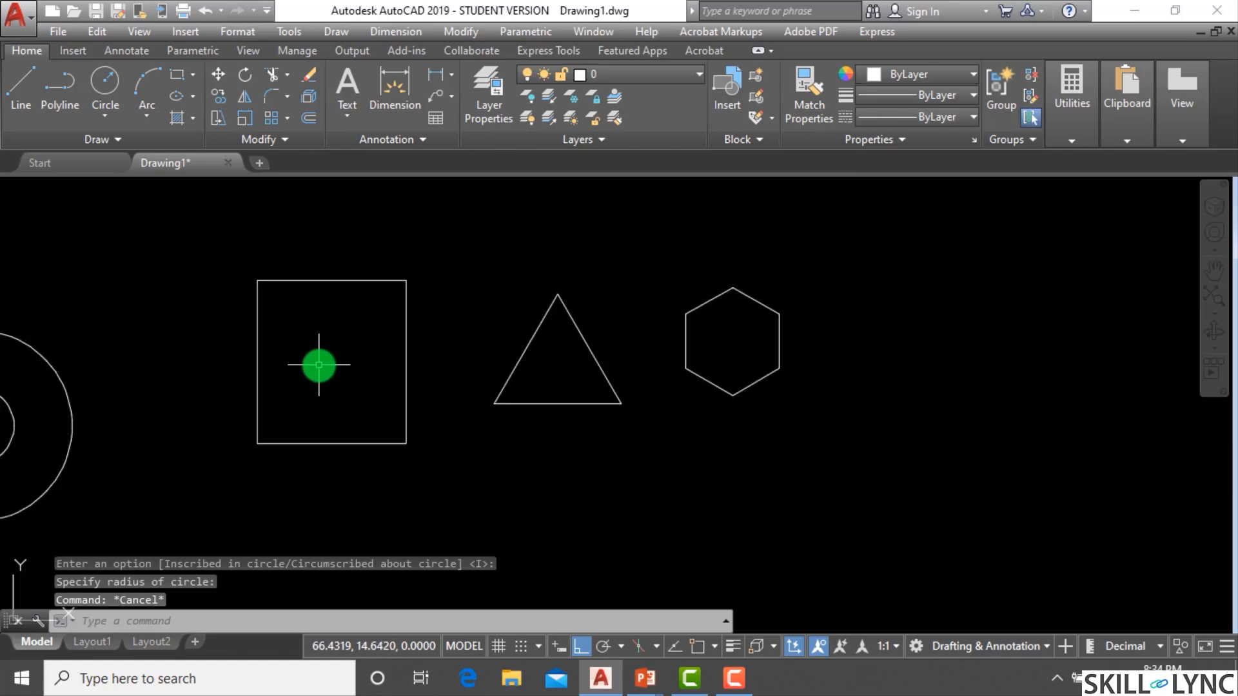
scroll(343, 352, up, 2)
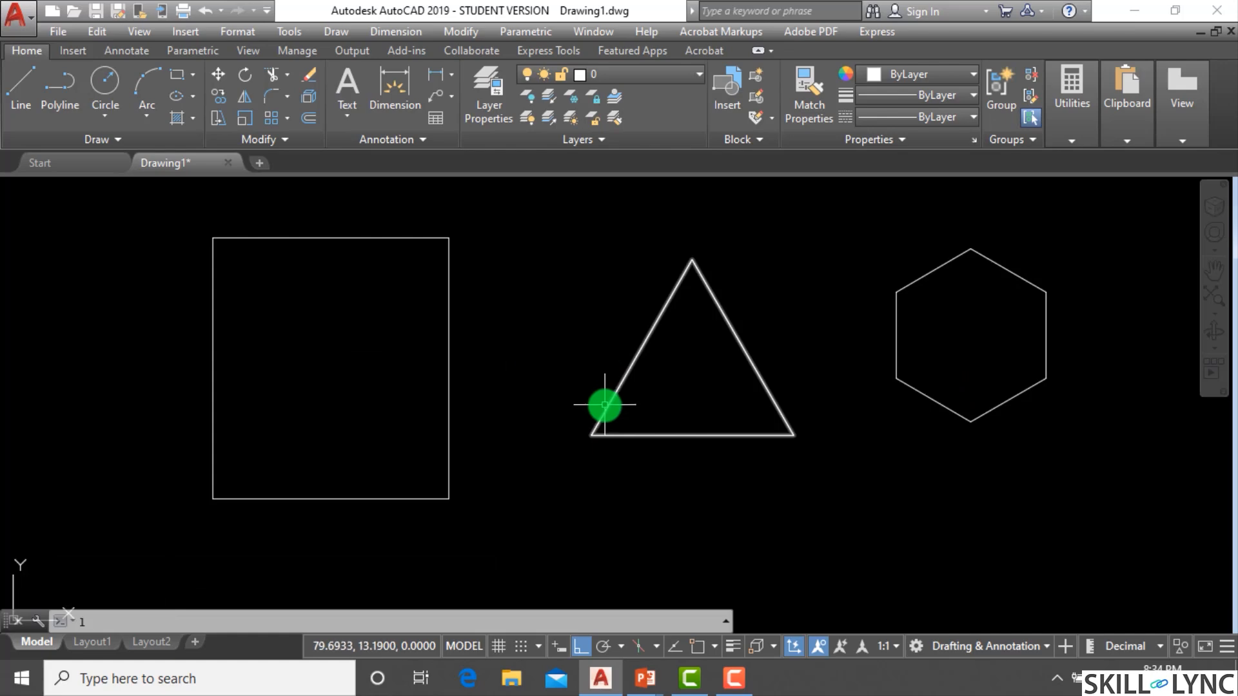
key(Return)
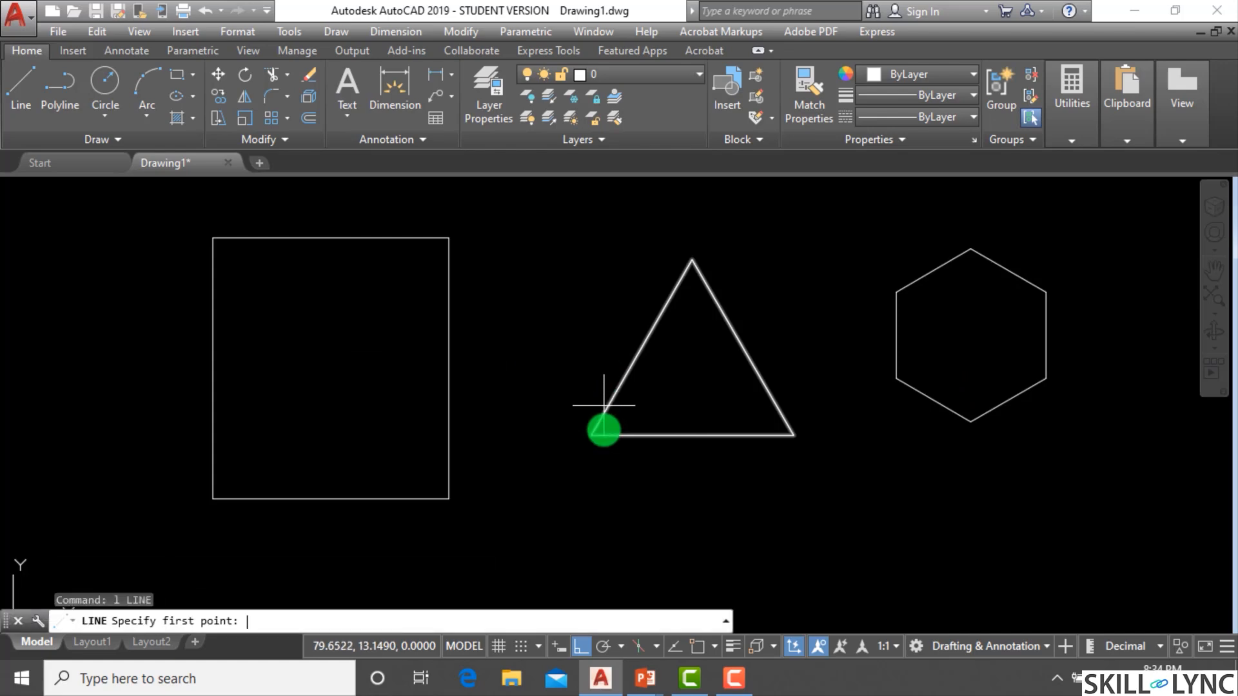
click(695, 646)
click(715, 646)
click(730, 621)
click(280, 291)
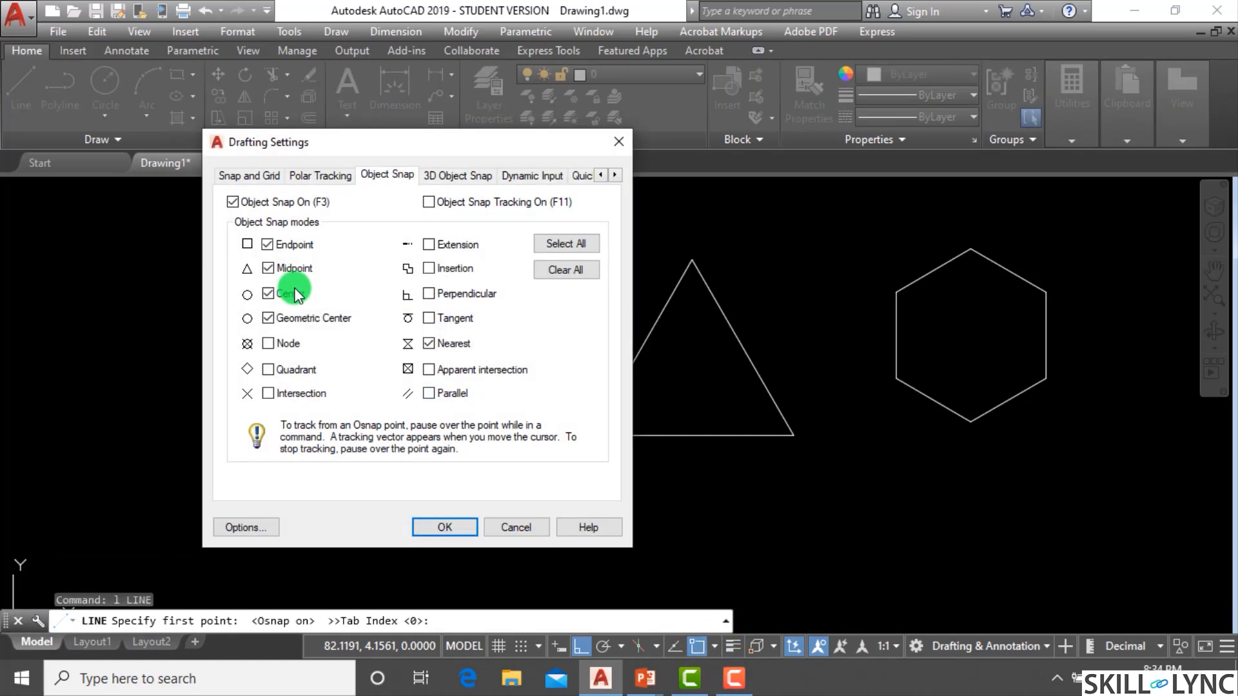
click(443, 527)
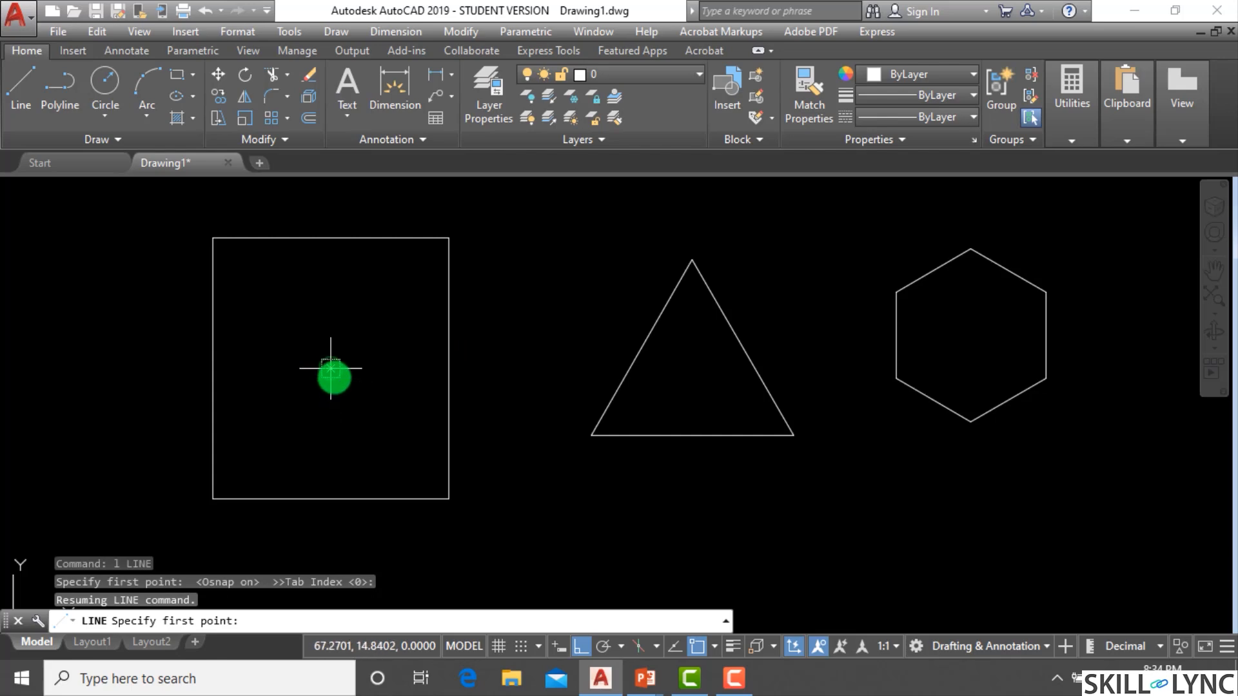
Draw a line through the centres of the rectangle, the triangle and the hexagon.
click(331, 368)
click(692, 377)
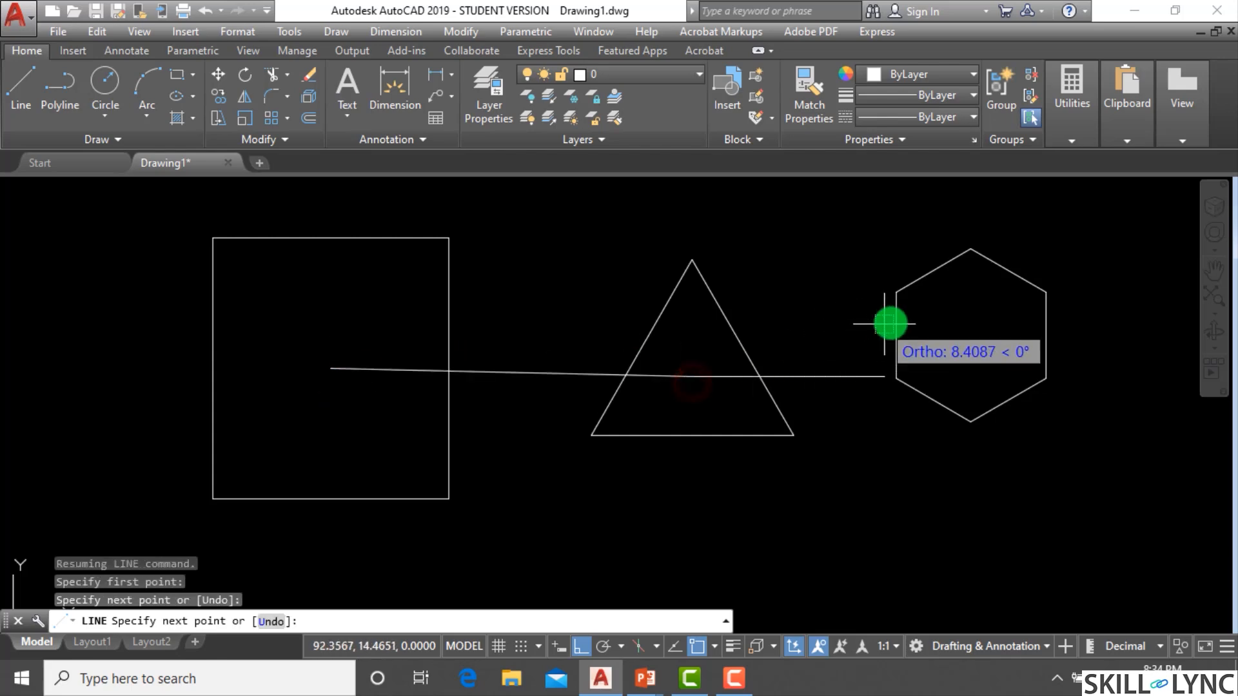
click(970, 336)
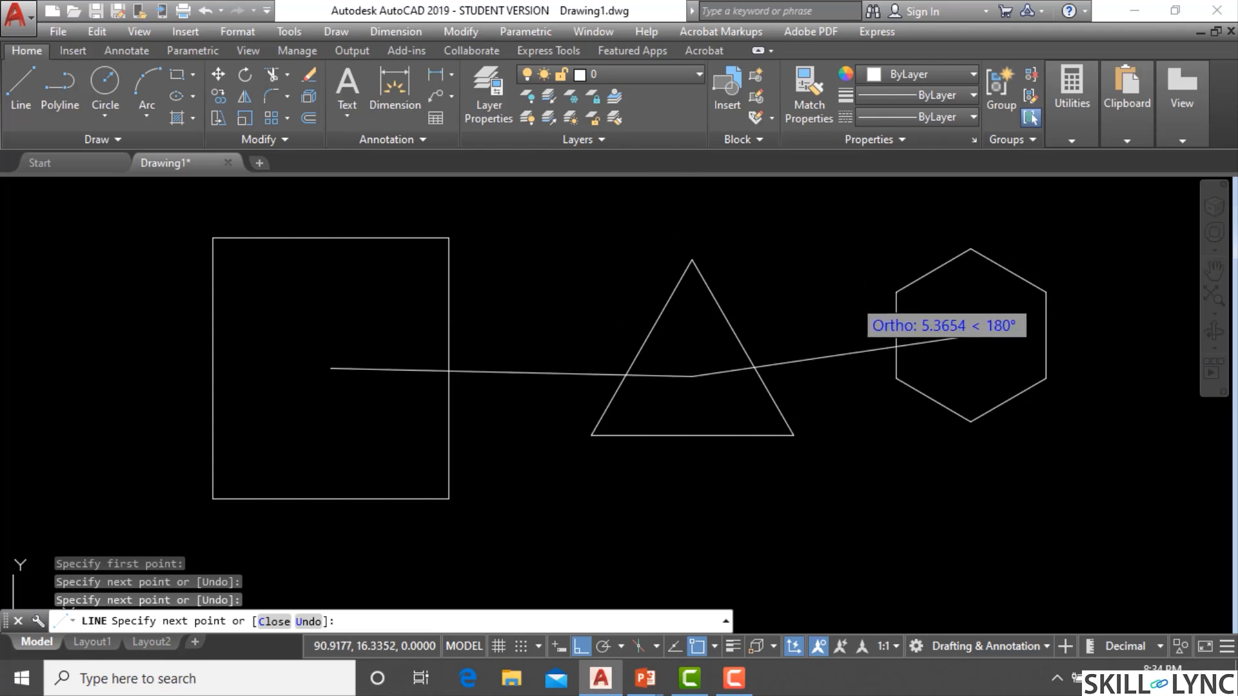
key(Escape)
key(Escape)
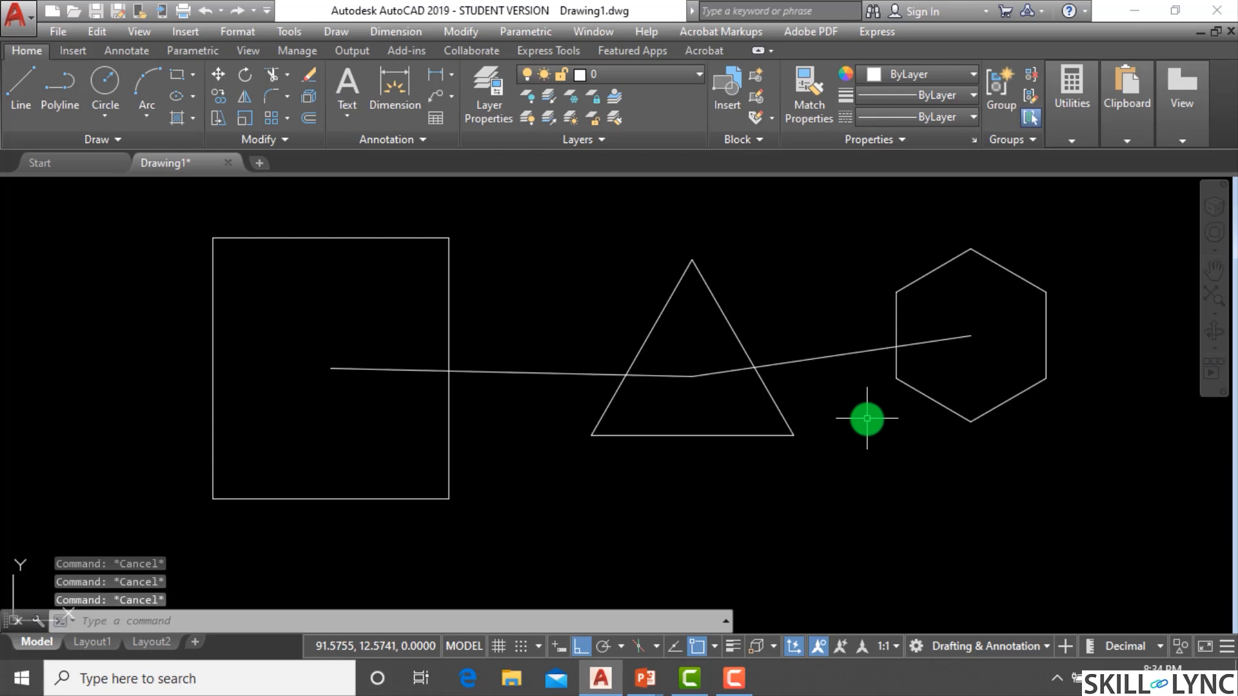
scroll(671, 420, down, 4)
scroll(931, 434, up, 4)
text(p)
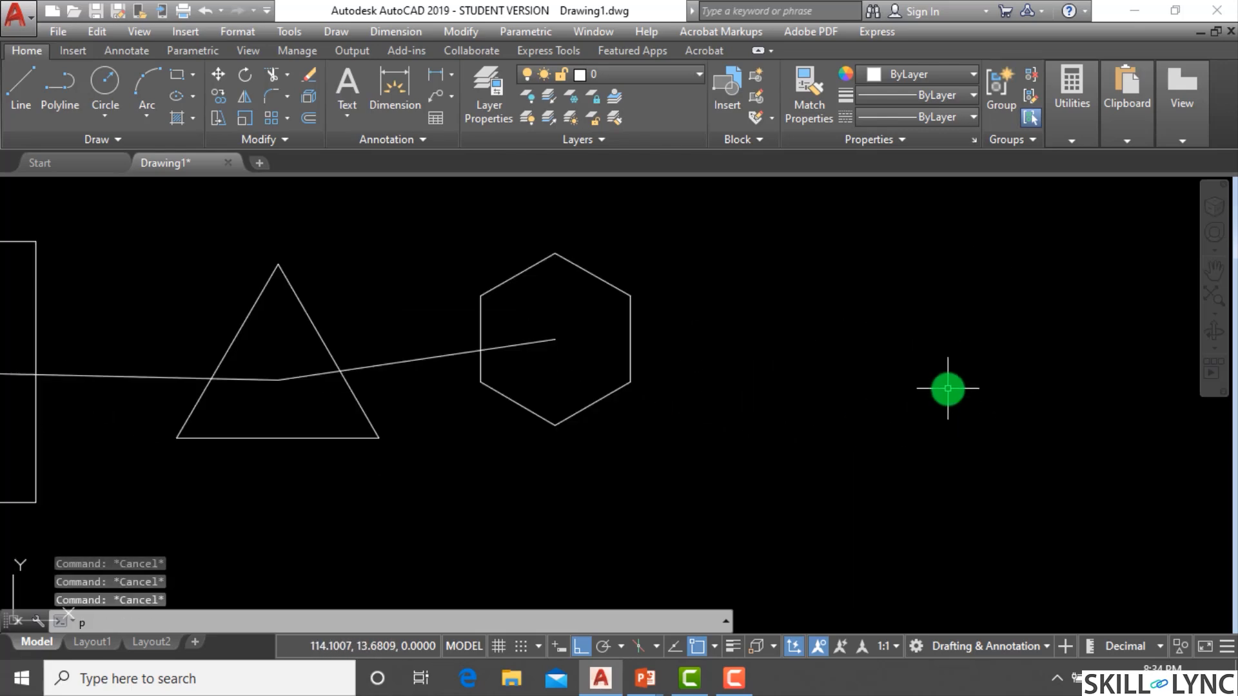
text(l)
key(Return)
click(906, 276)
click(776, 441)
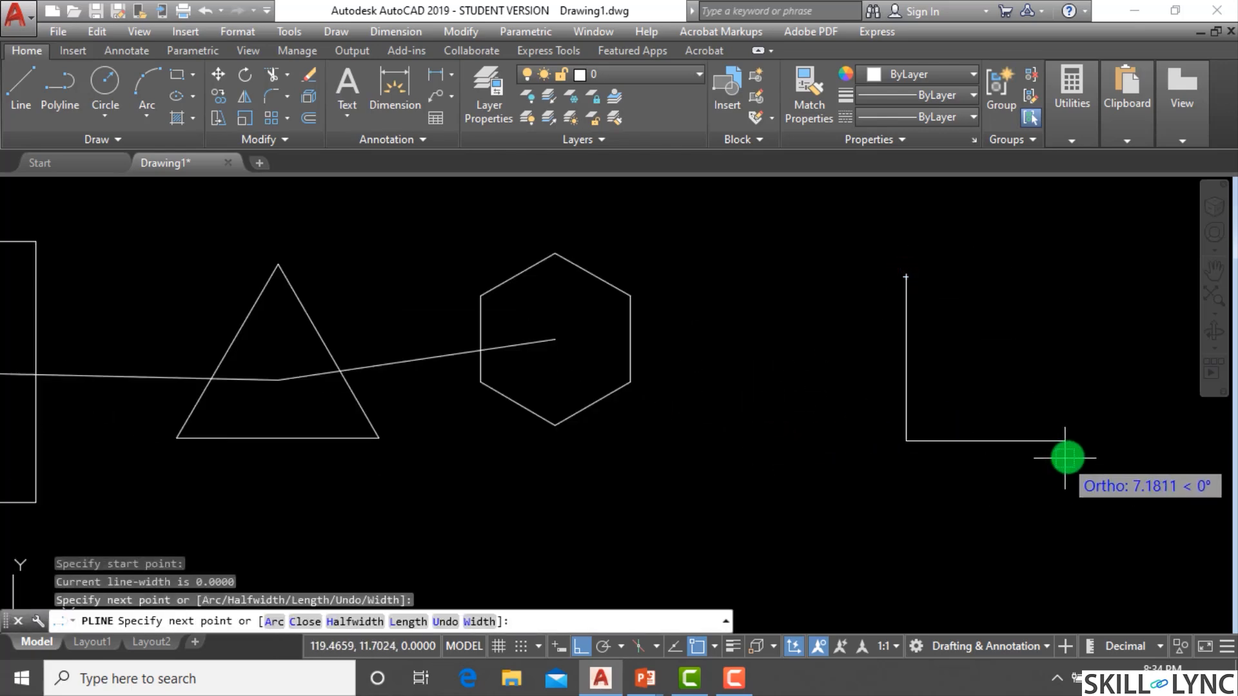
key(Escape)
text(E)
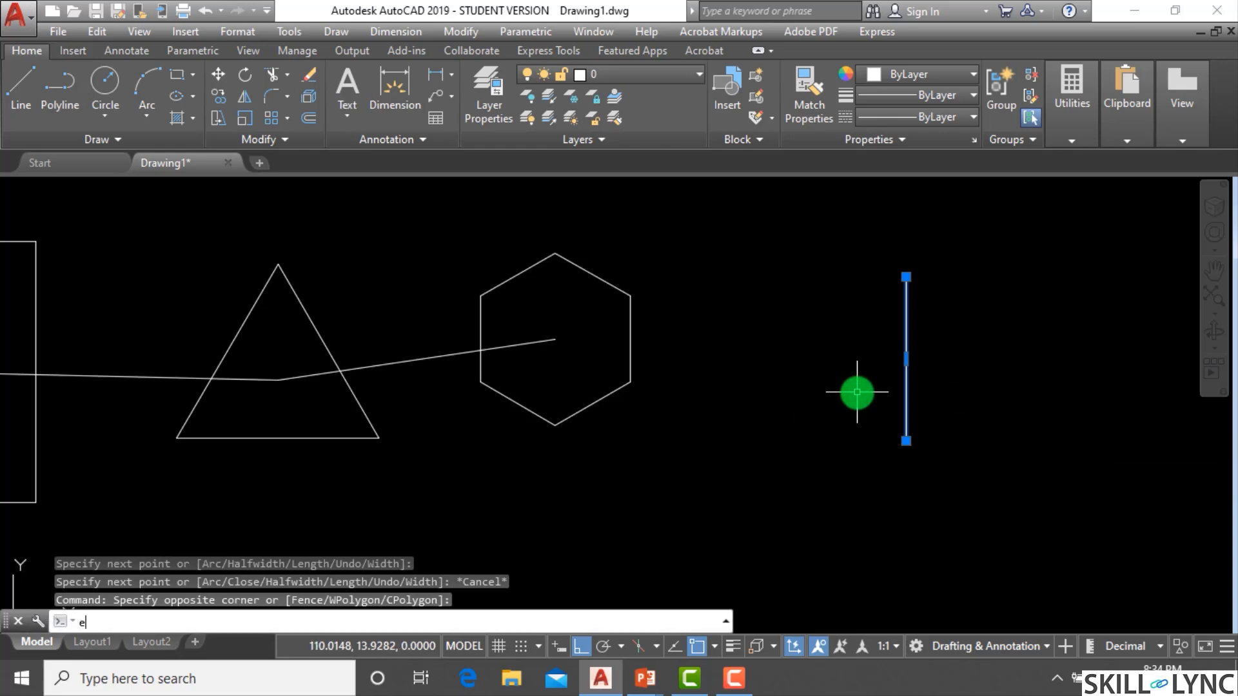
key(Return)
Draw a closed right-triangle polyline to the right of the hexagon.
text(pl)
key(Return)
click(749, 269)
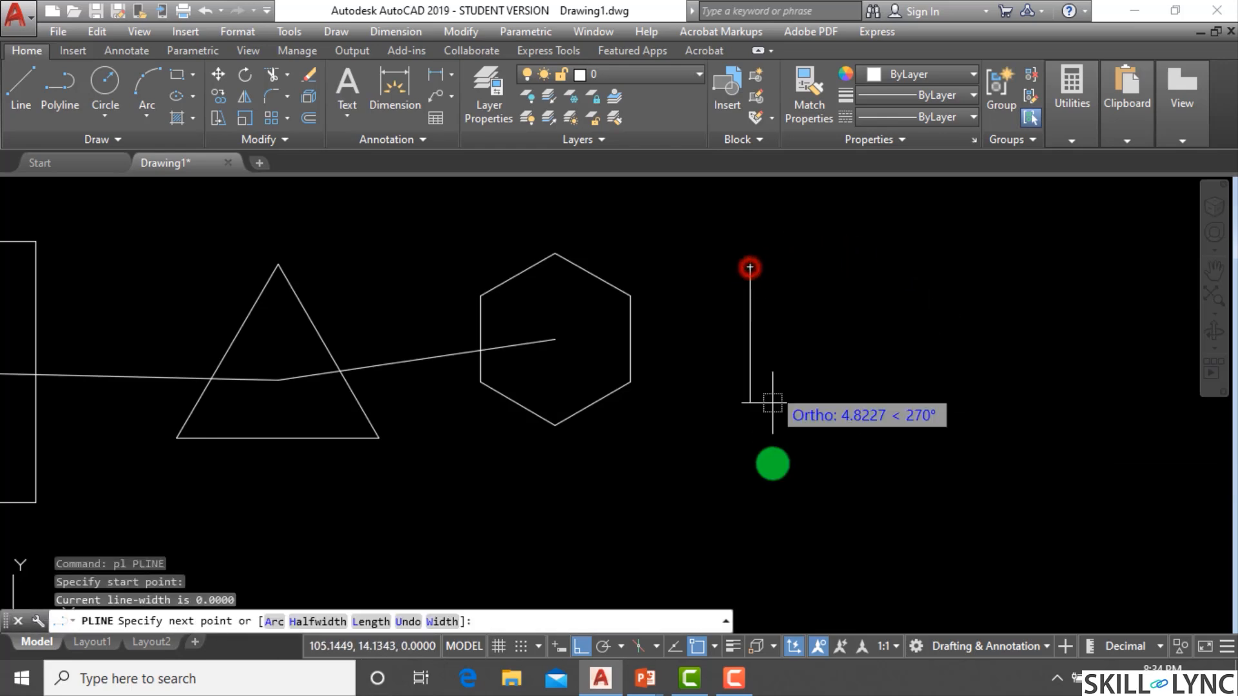
click(771, 475)
click(1075, 454)
click(751, 269)
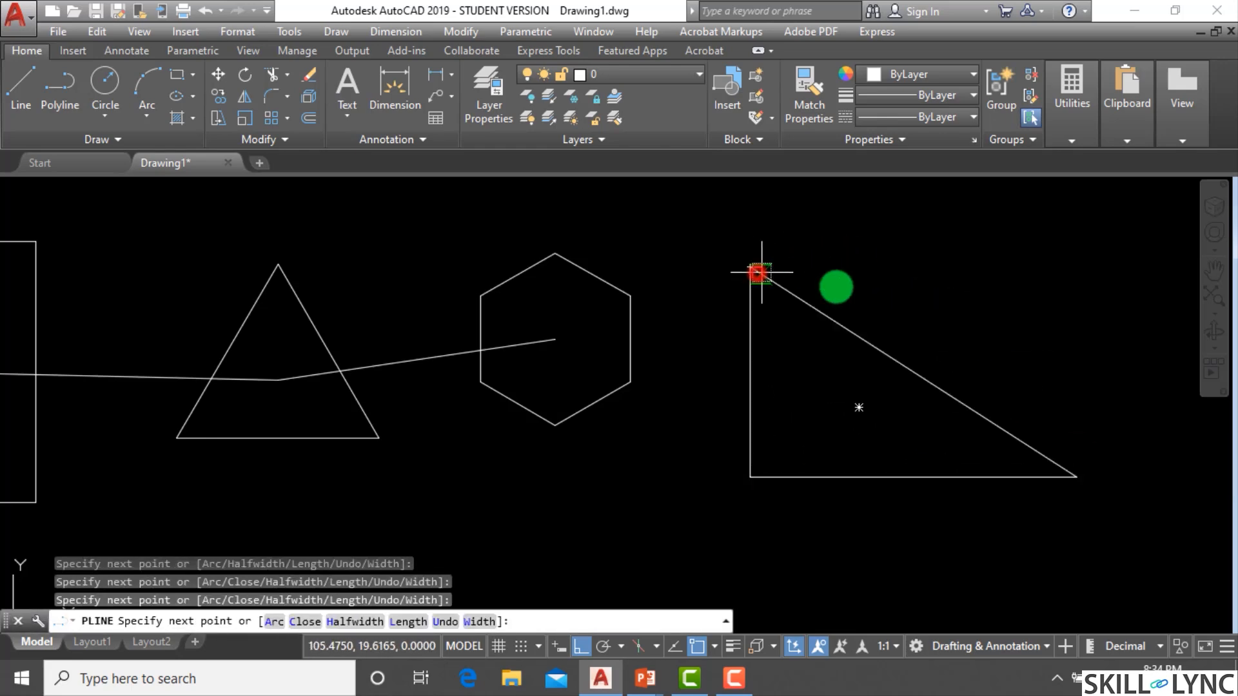
key(Escape)
key(Escape)
key(Escape)
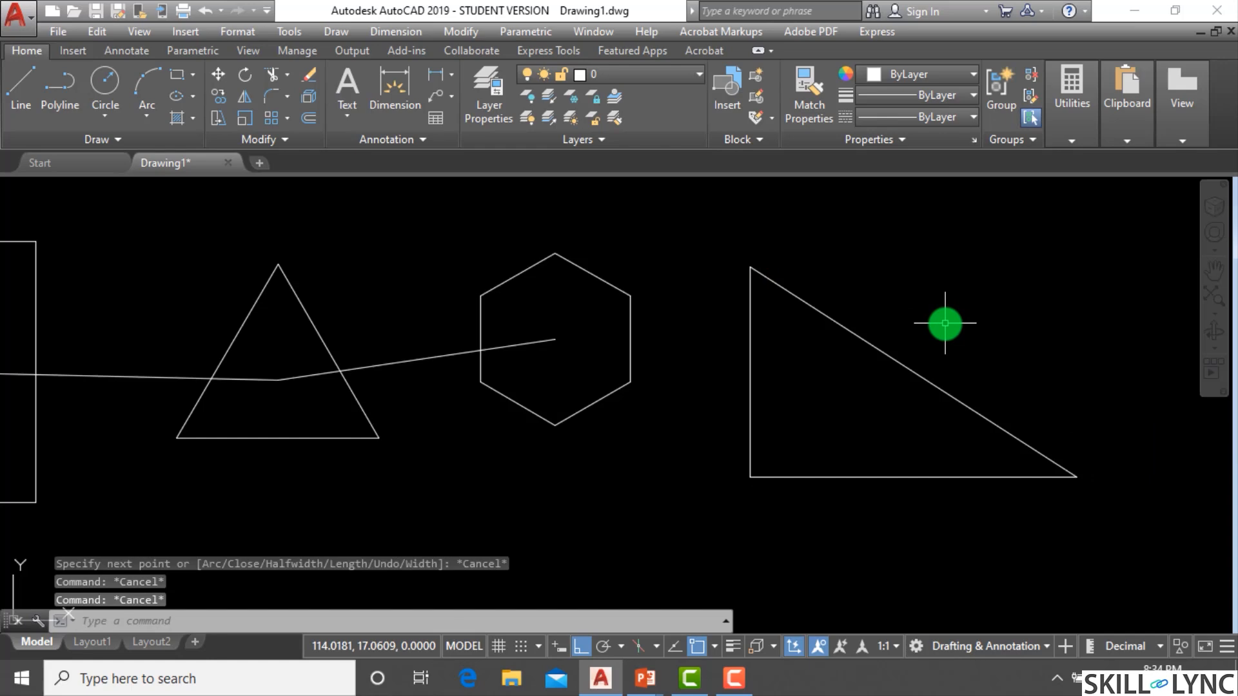
click(849, 333)
middle_drag(804, 354, 704, 338)
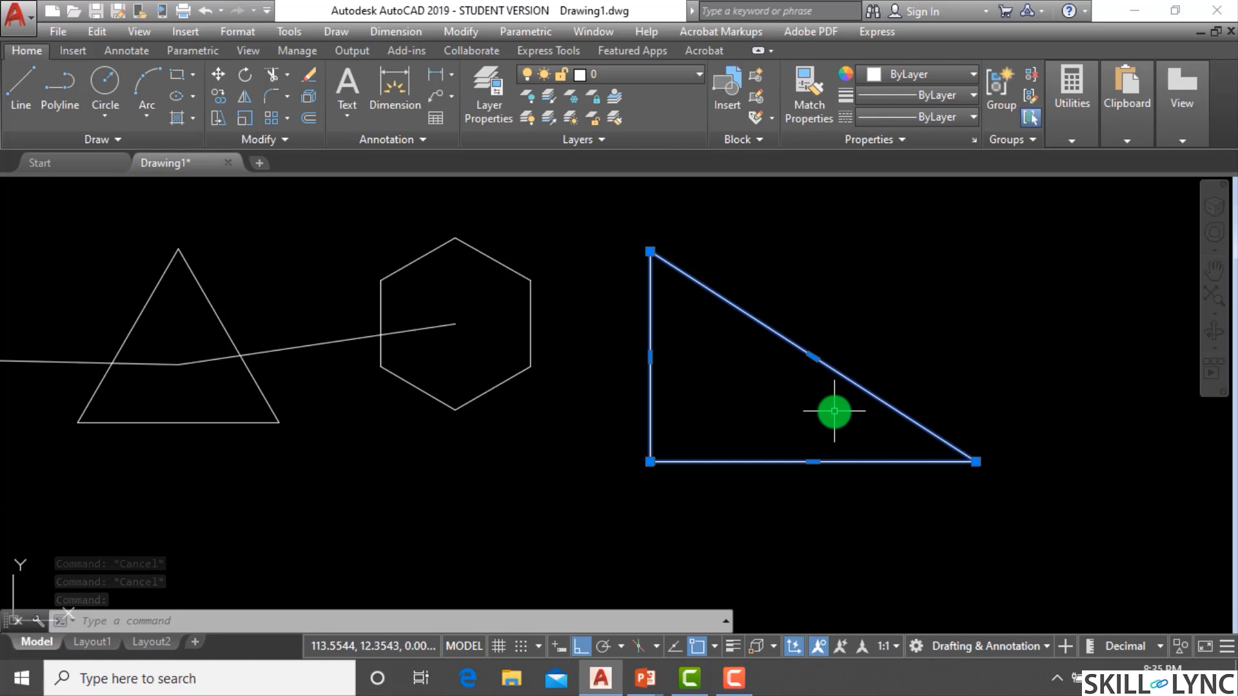
scroll(904, 372, up, 2)
scroll(904, 371, down, 2)
key(Escape)
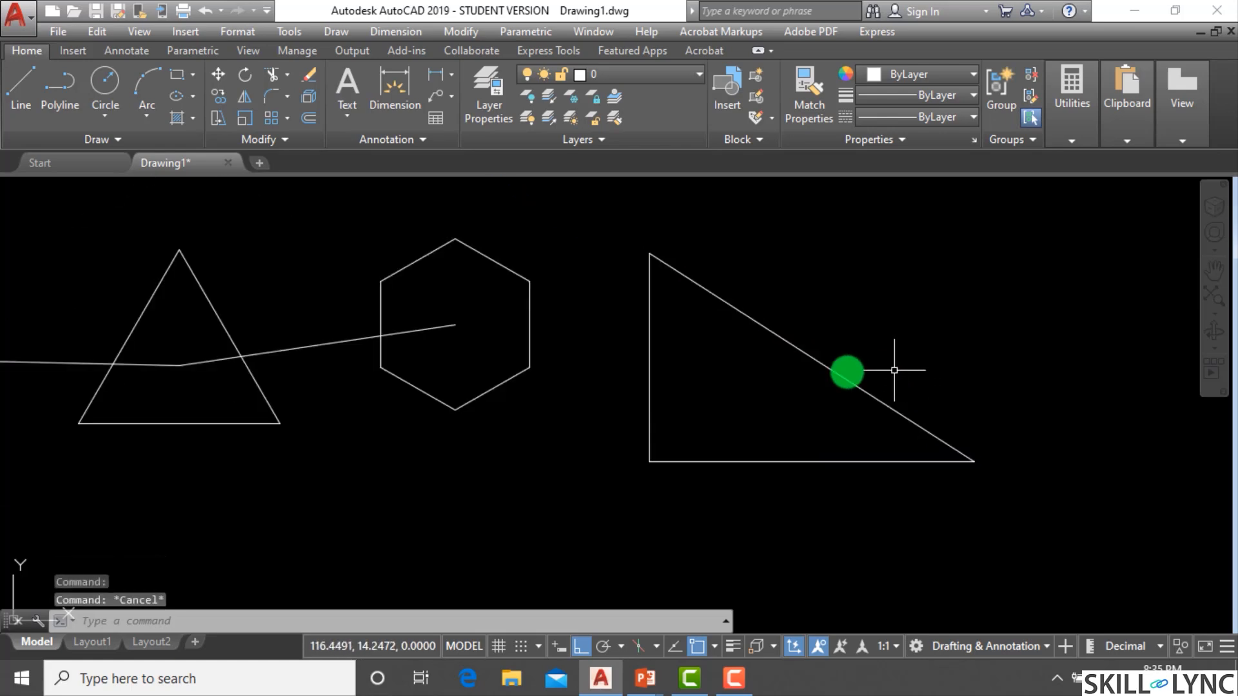
key(Escape)
click(799, 328)
click(751, 385)
click(751, 385)
key(Escape)
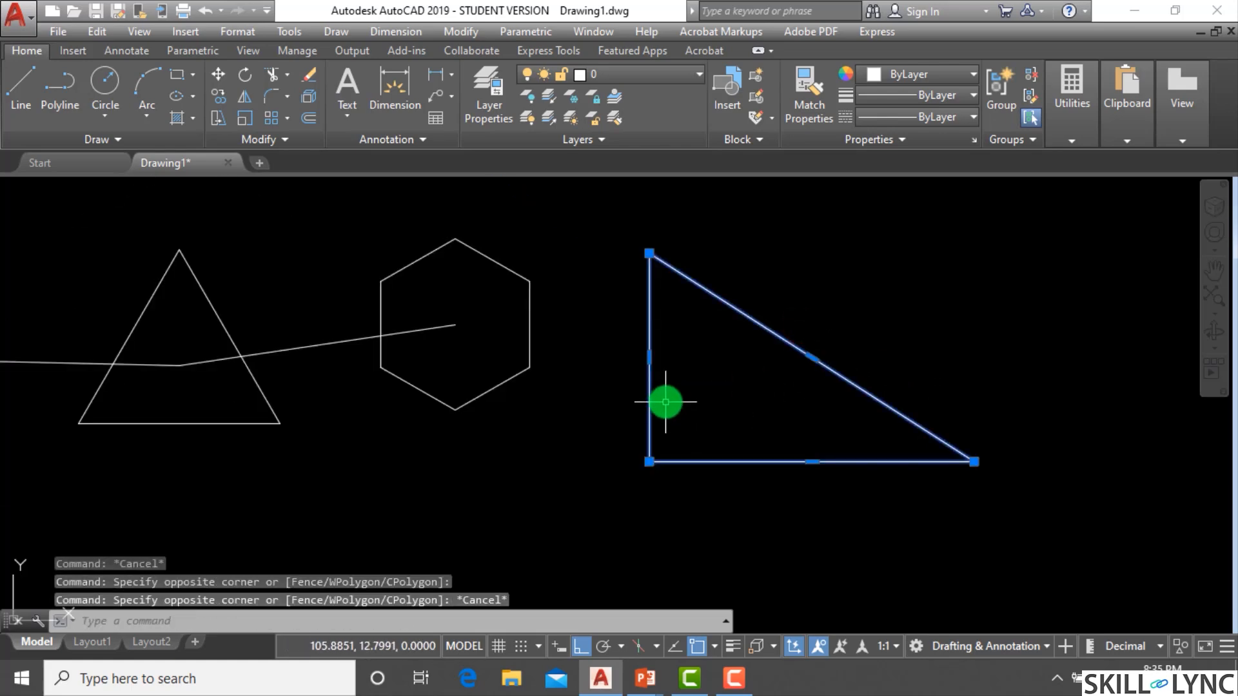
key(Escape)
scroll(263, 413, down, 2)
scroll(913, 387, up, 2)
key(Escape)
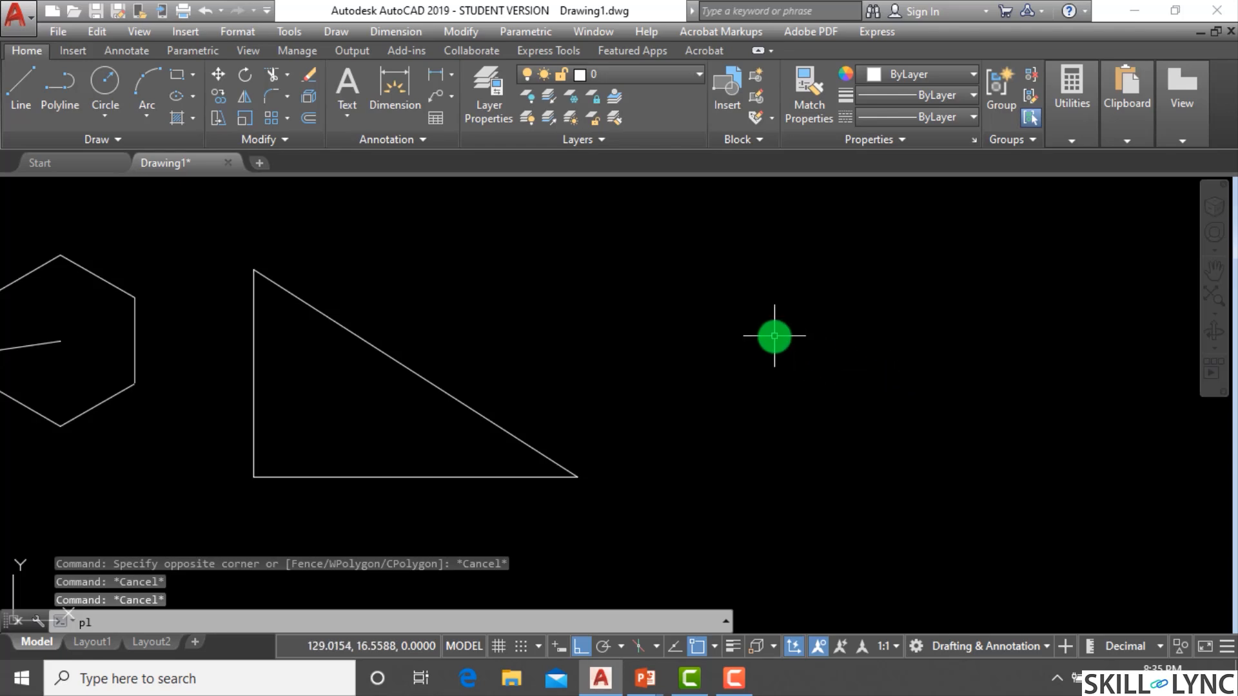
Turn ortho off and draw an irregular closed polyline shape to the right of the right triangle.
text(pl)
key(Return)
click(755, 256)
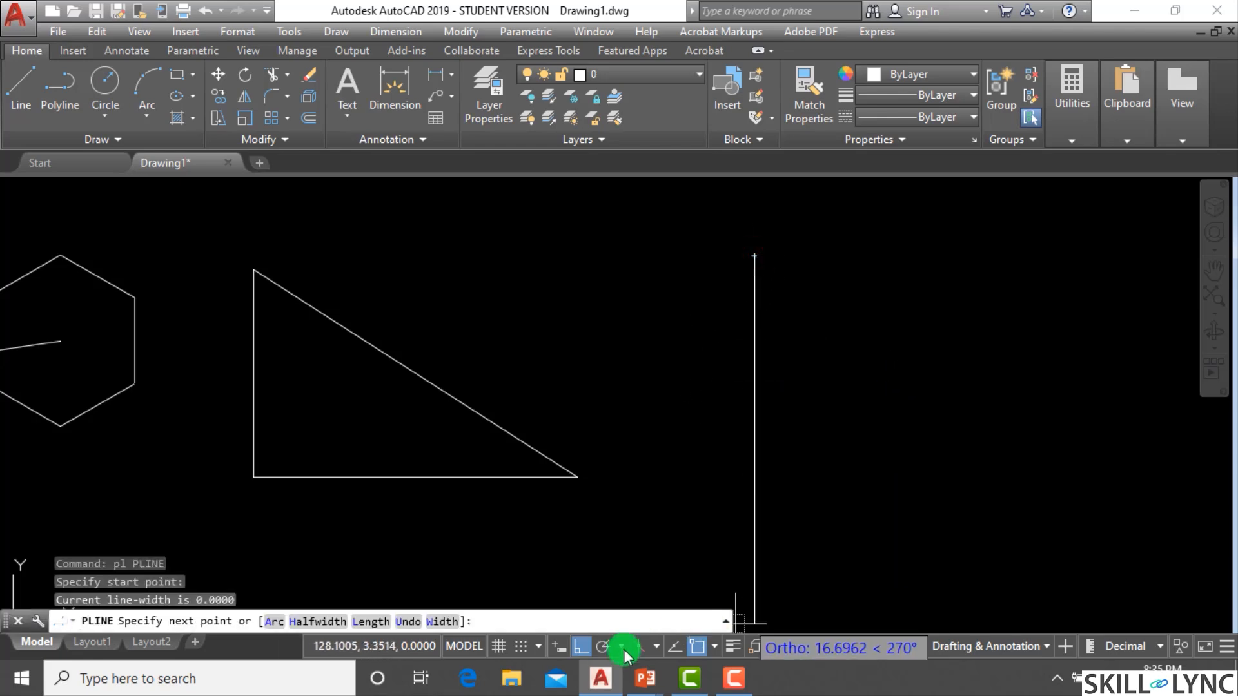
click(580, 647)
click(663, 356)
click(714, 383)
click(676, 534)
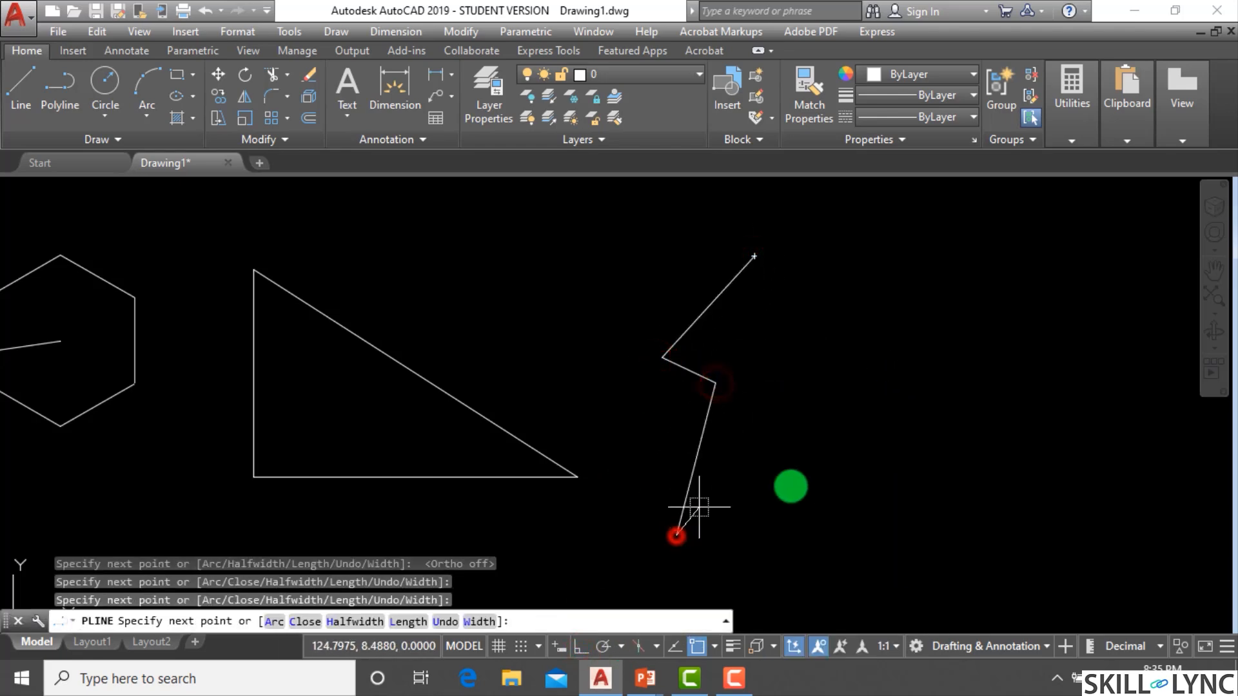
click(826, 486)
click(1027, 569)
click(1052, 384)
click(900, 425)
click(971, 276)
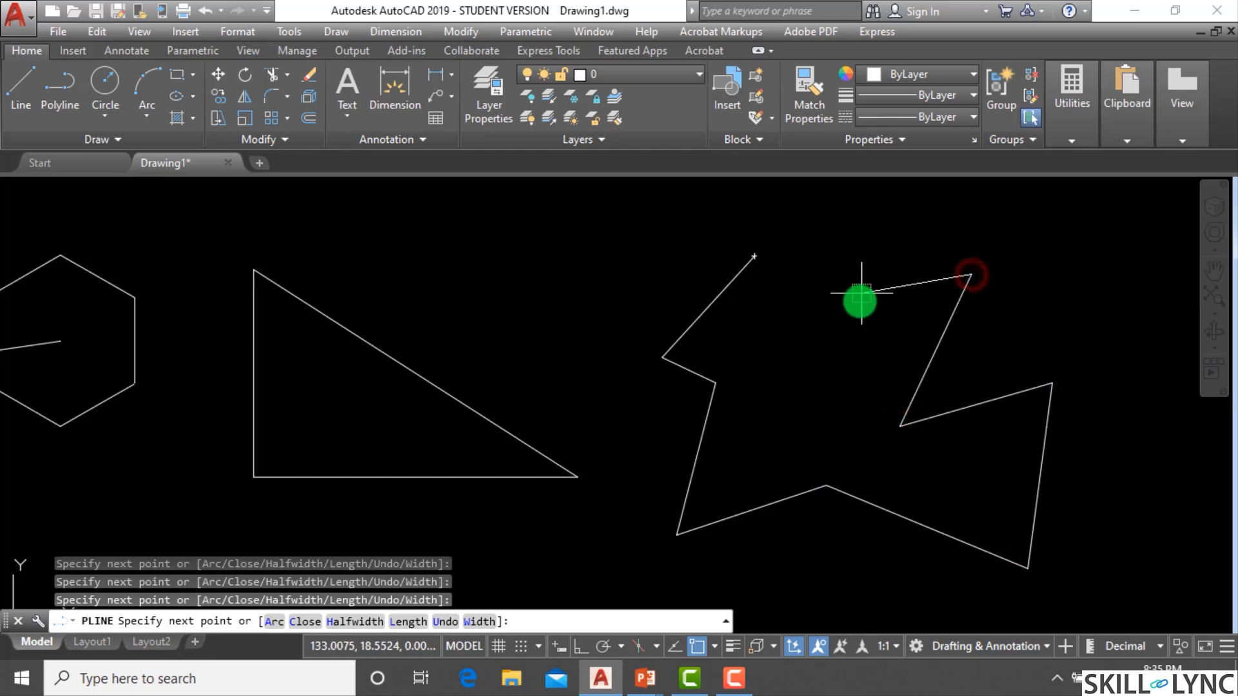
click(856, 321)
click(753, 257)
key(Escape)
Draw a line from the right triangle's geometric centre to the irregular shape's geometric centre.
scroll(920, 310, down, 3)
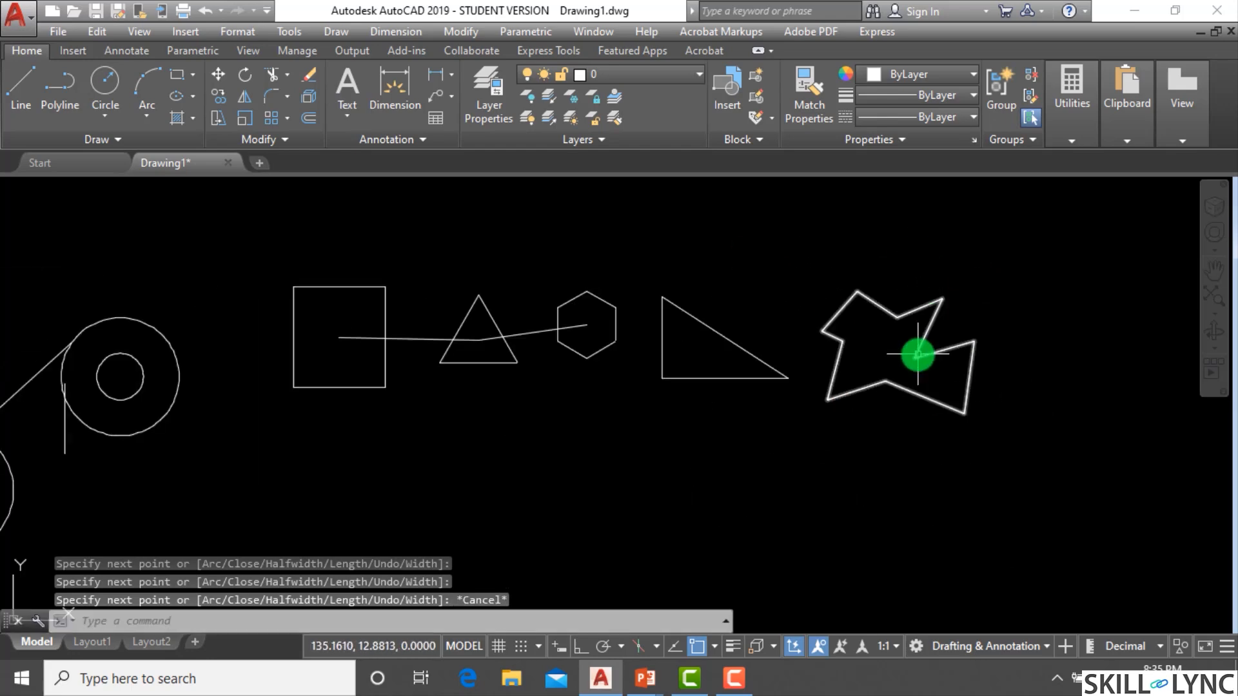
scroll(915, 322, up, 2)
key(Escape)
key(Escape)
text(l)
key(Return)
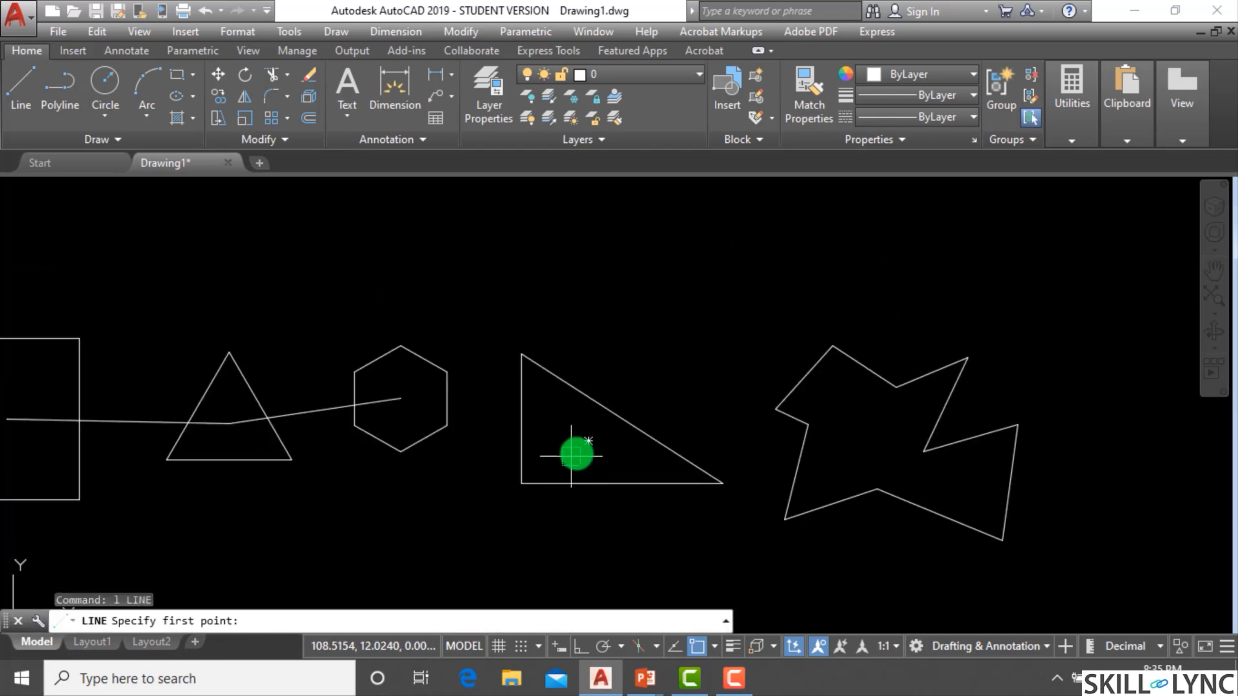
click(588, 441)
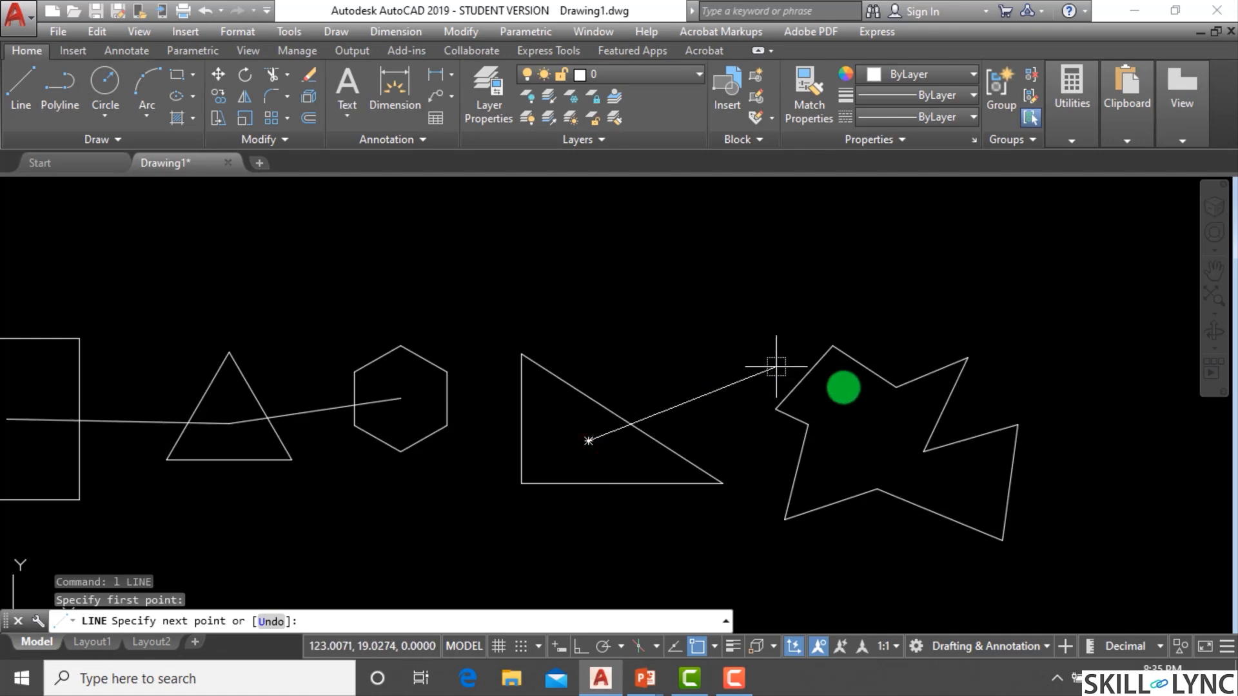
click(894, 445)
key(Escape)
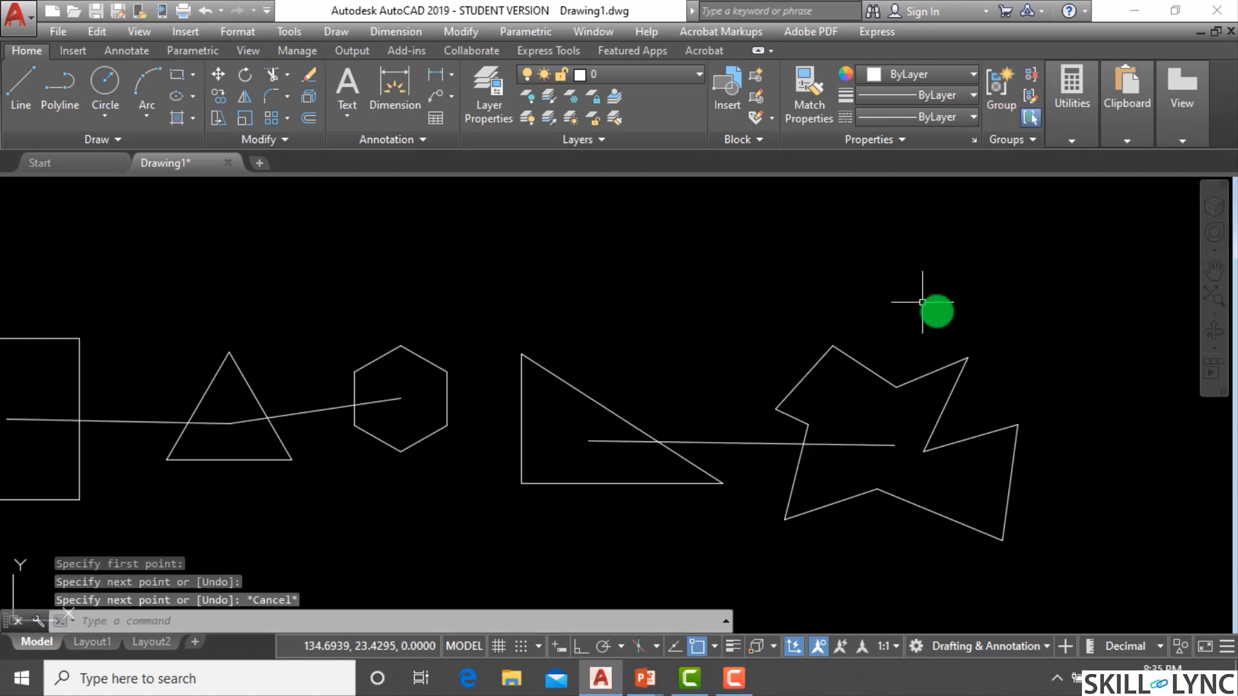
key(Escape)
key(Escape)
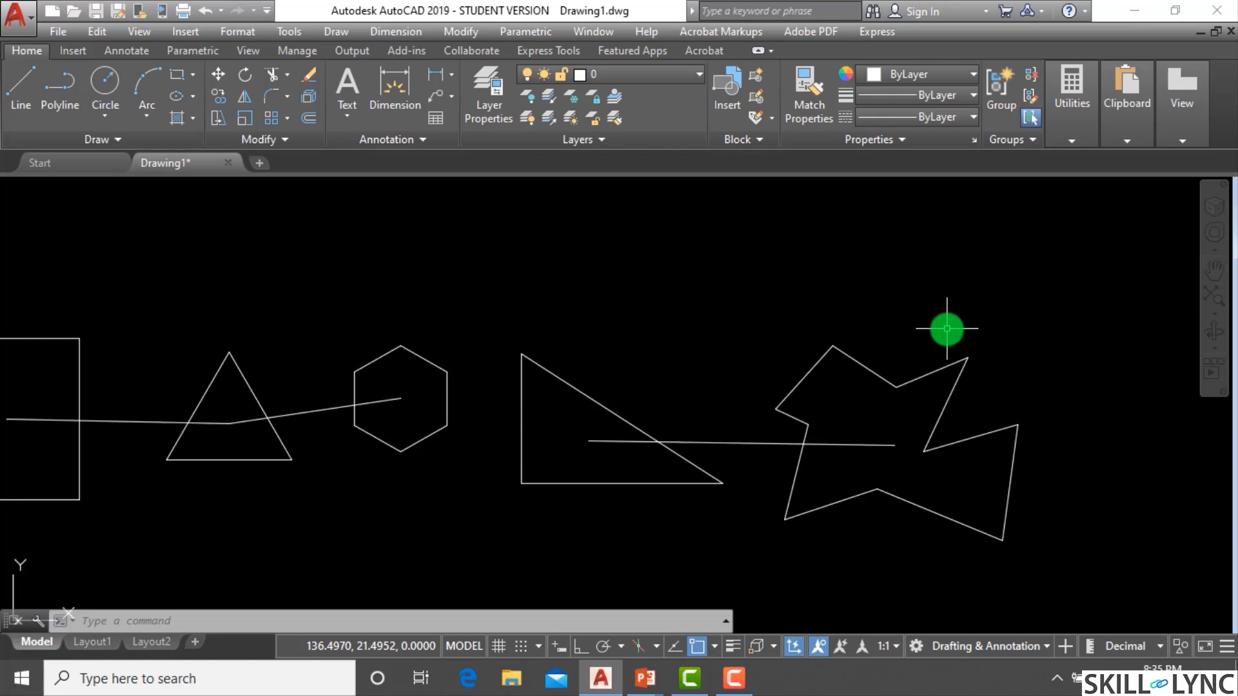
Open the Object Snap settings to review the enabled modes and close them with OK.
scroll(959, 359, down, 2)
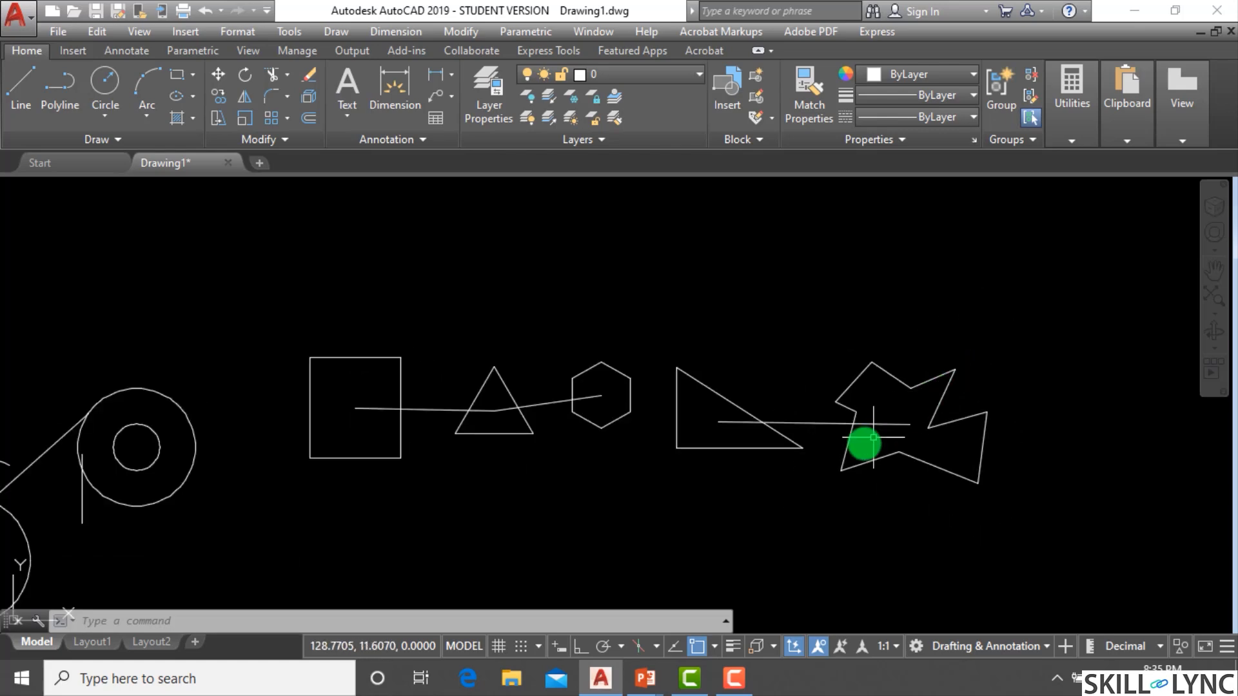
click(713, 646)
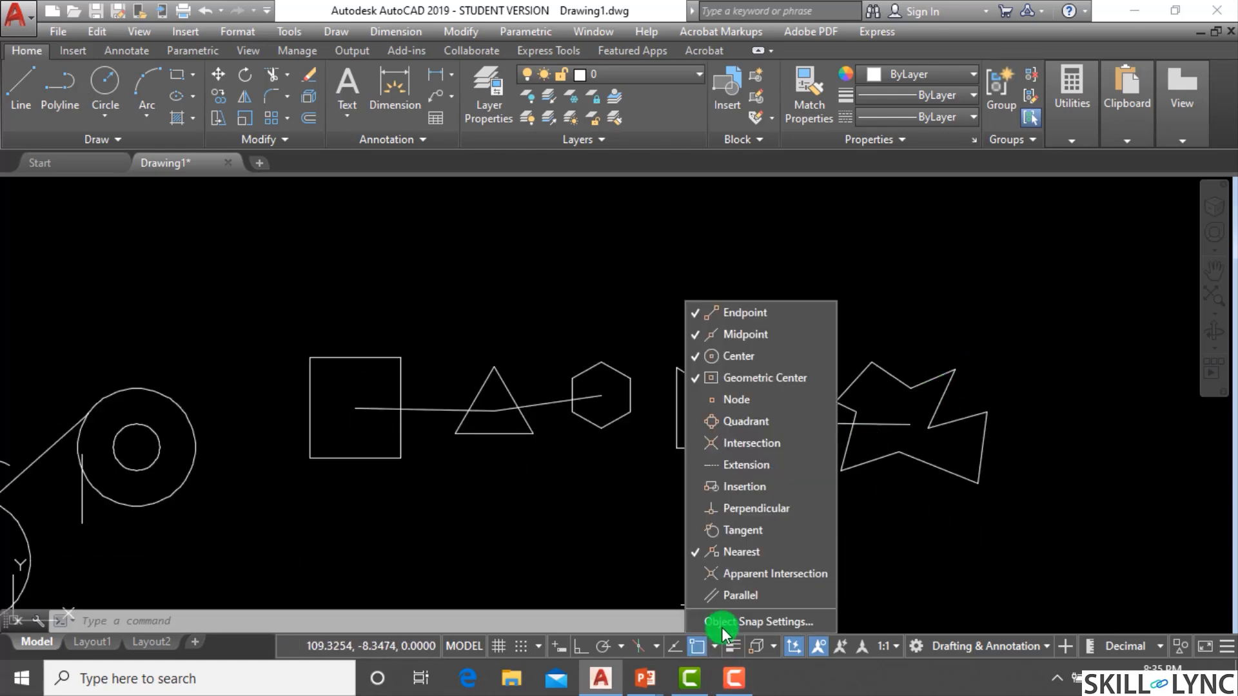
click(722, 625)
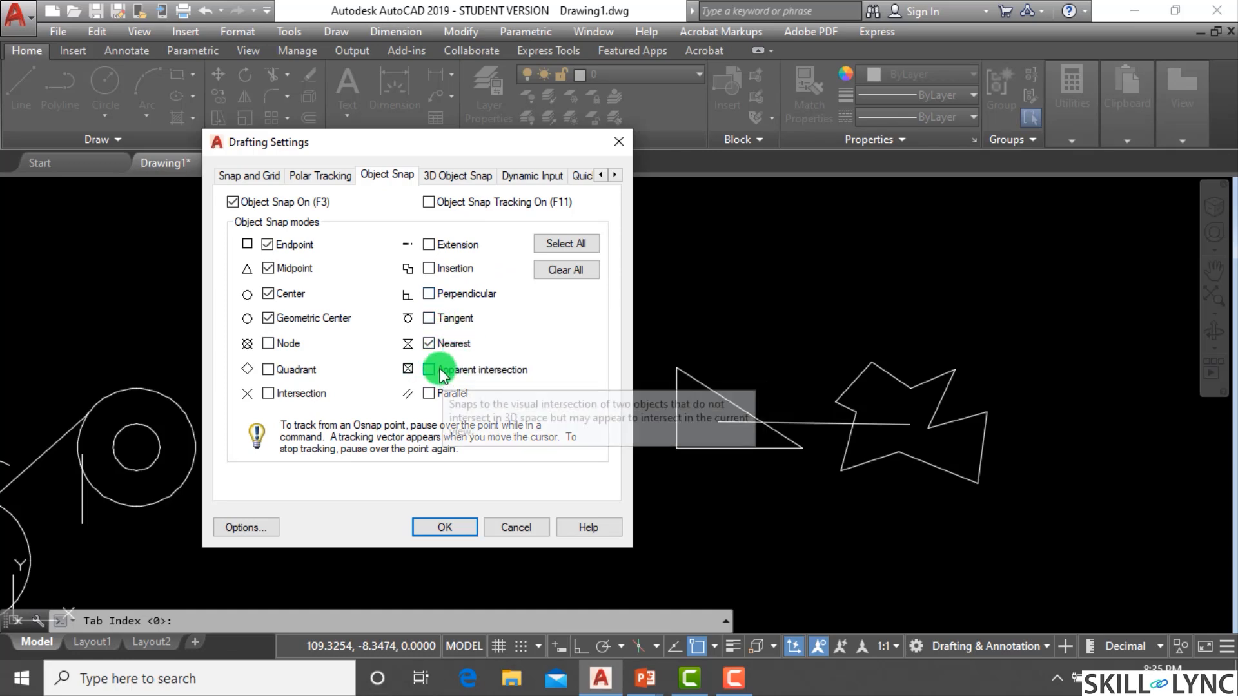
click(453, 529)
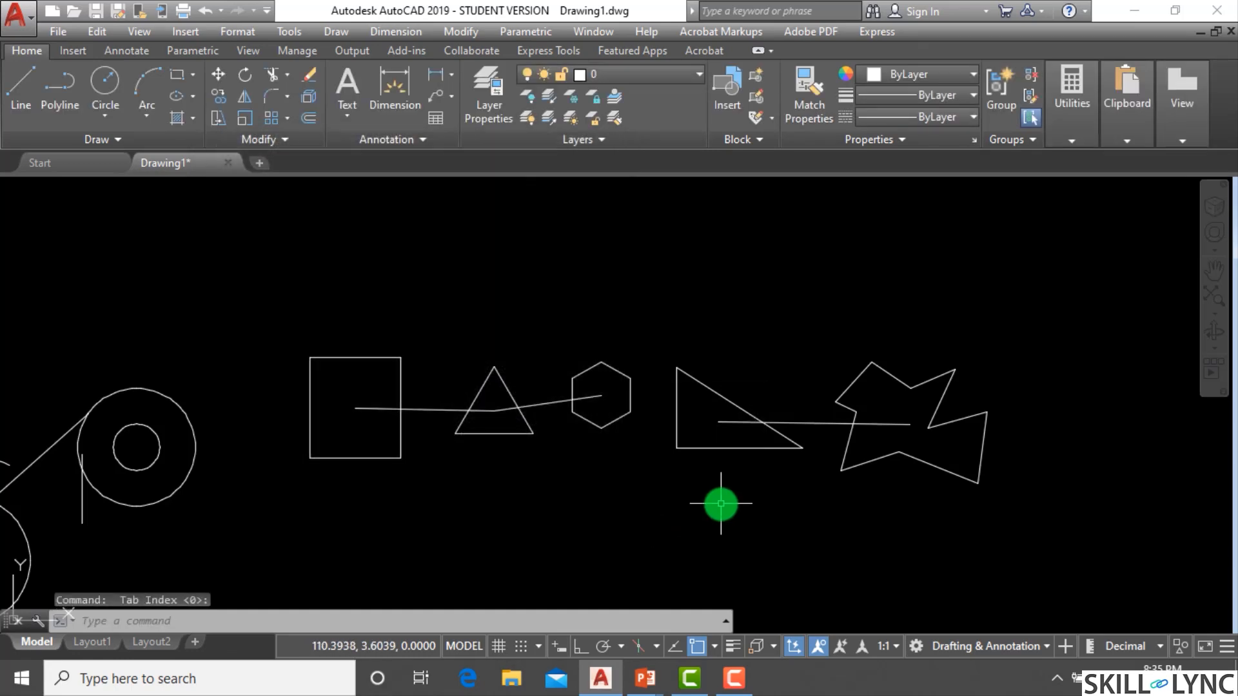
scroll(638, 274, up, 2)
text(l)
key(Return)
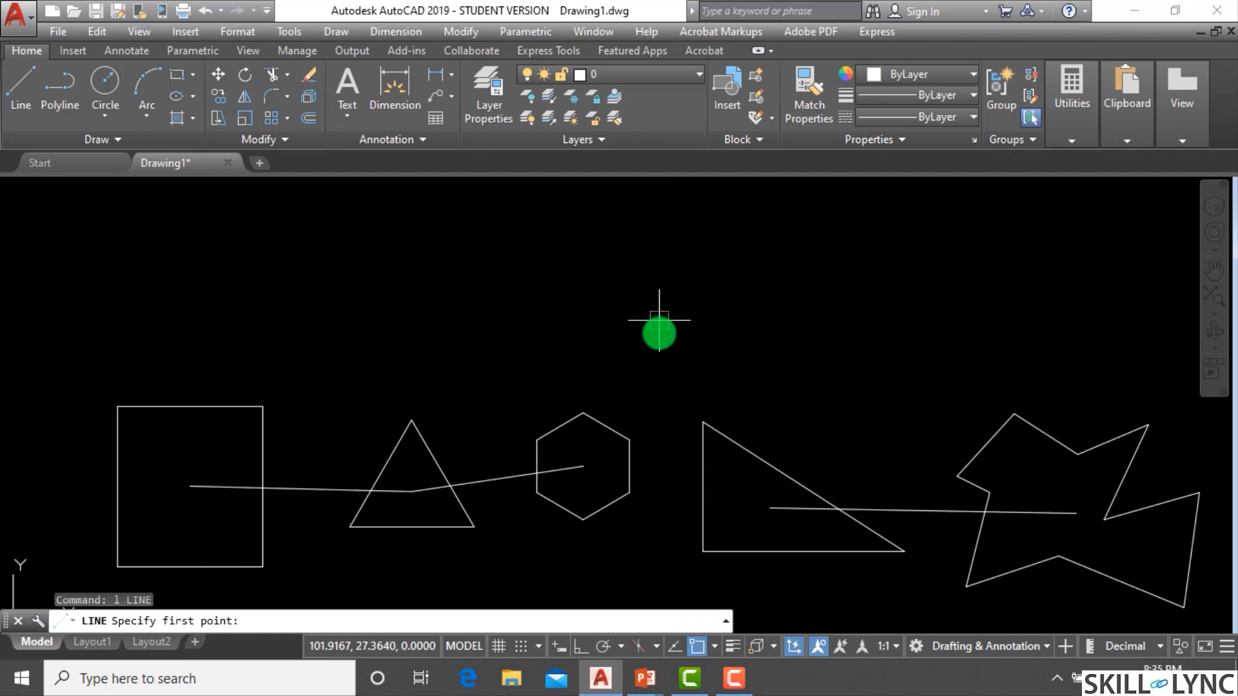
key(Return)
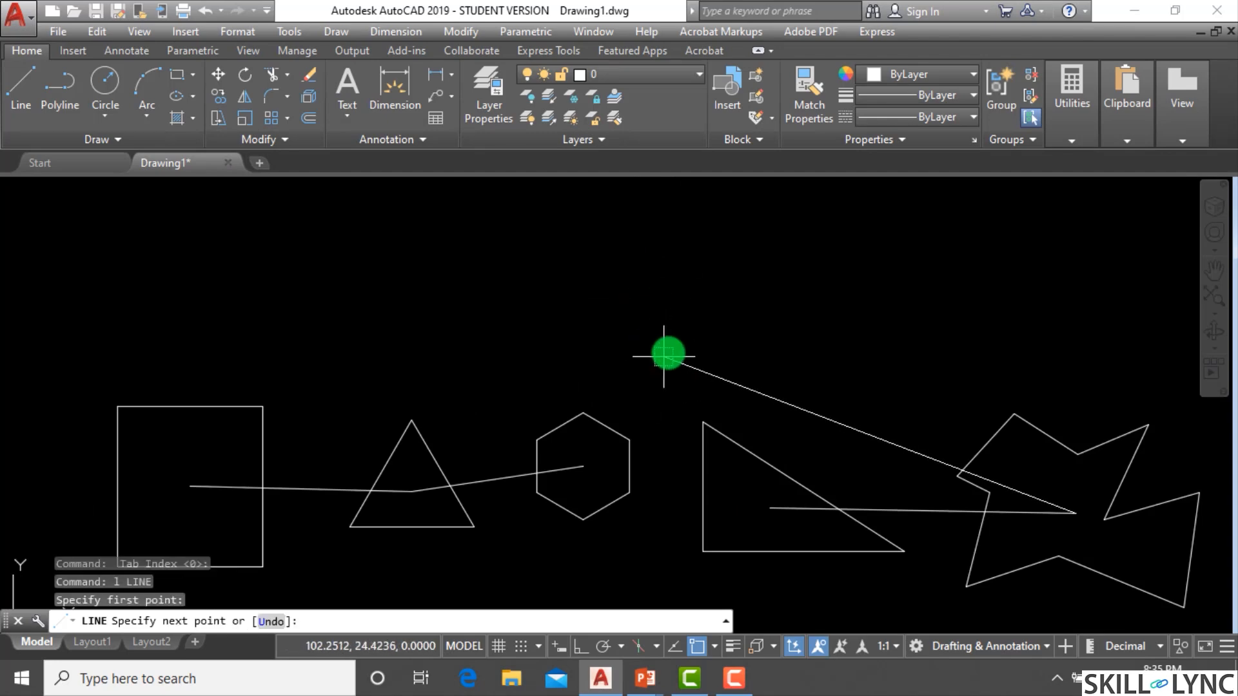
key(Escape)
text(l)
key(Return)
key(Return)
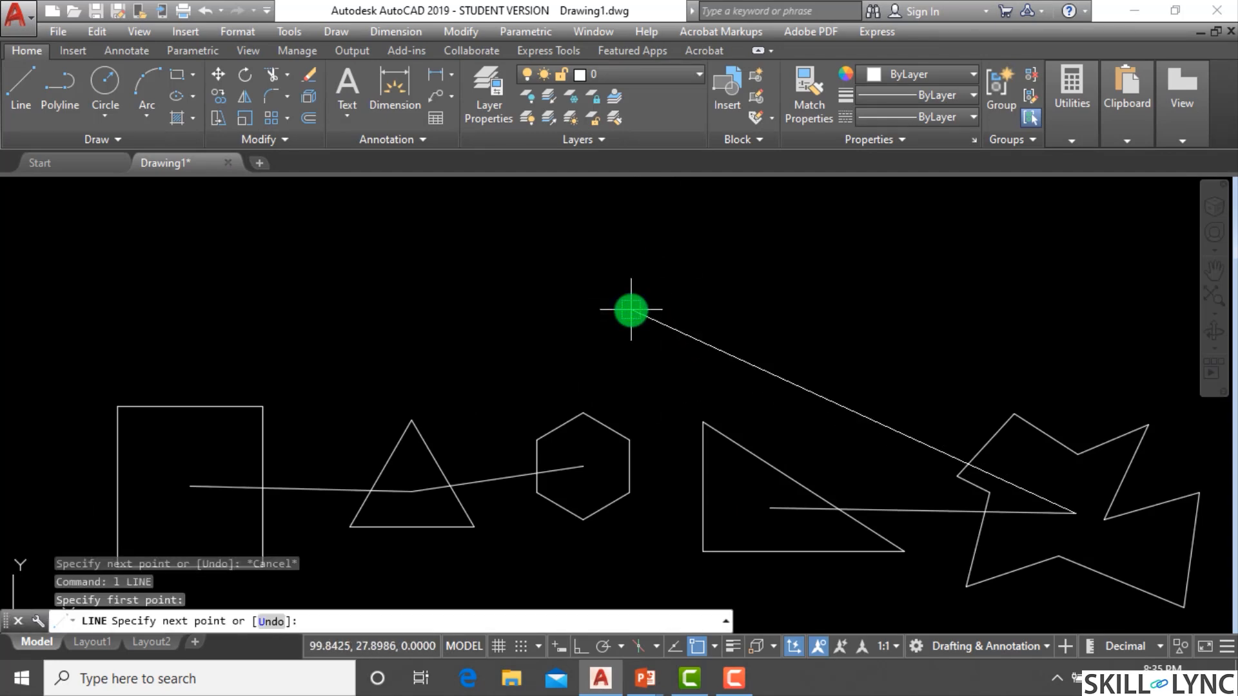
Draw a line from the square's geometric centre to the hexagon's geometric centre using the Geometric Center snap override.
right_click(855, 378)
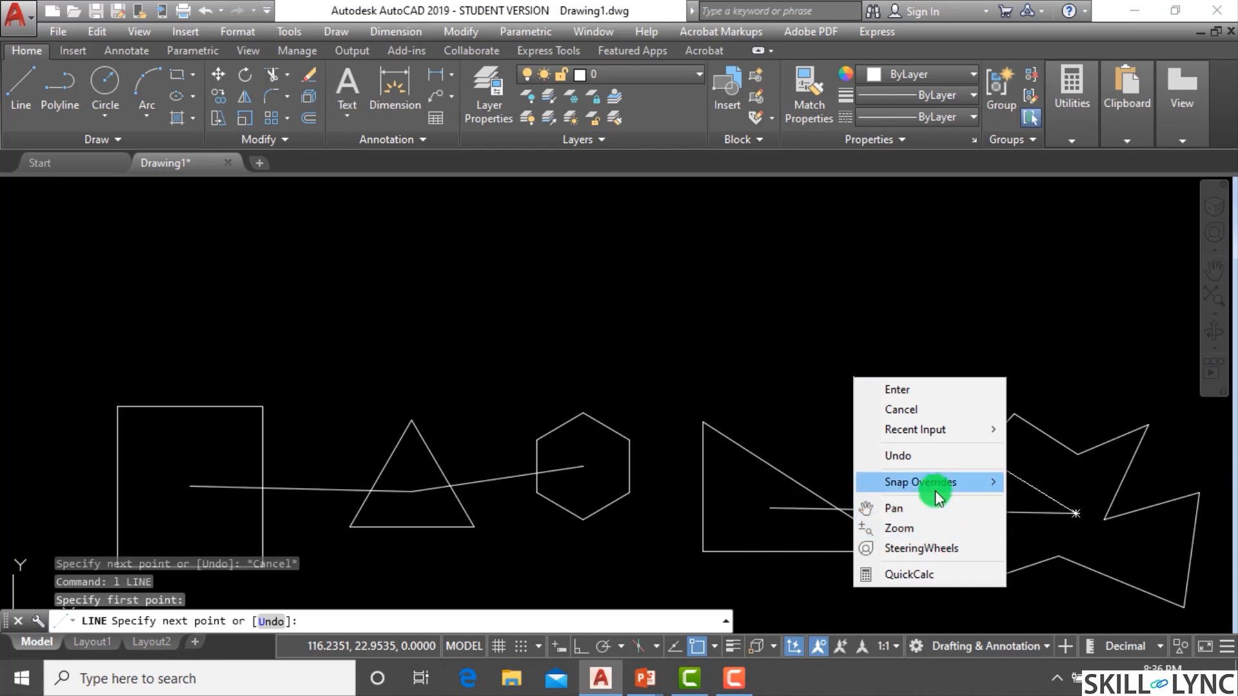
click(939, 482)
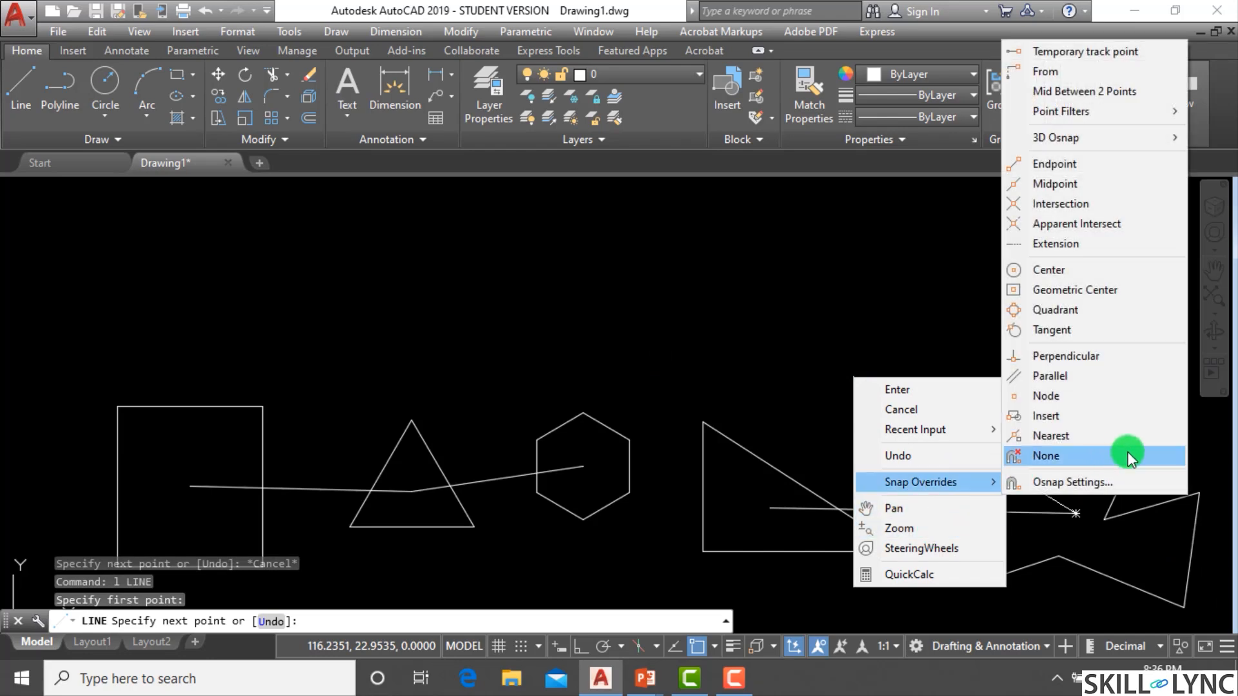
click(1102, 290)
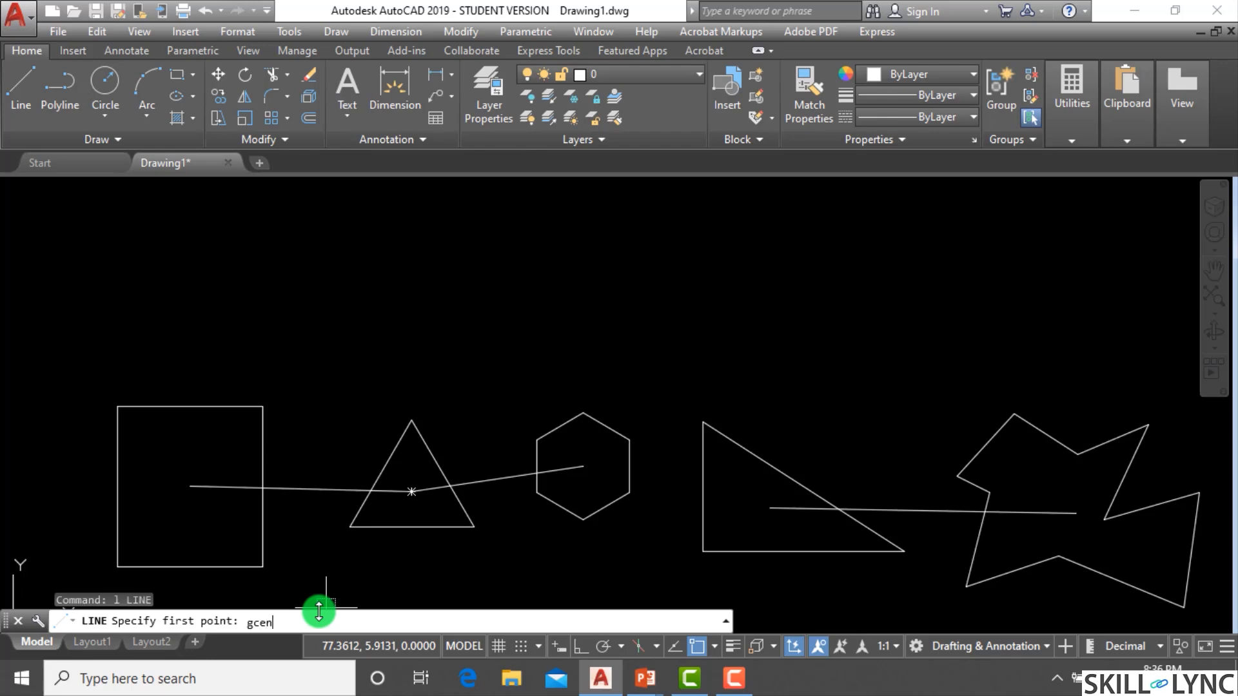
key(Return)
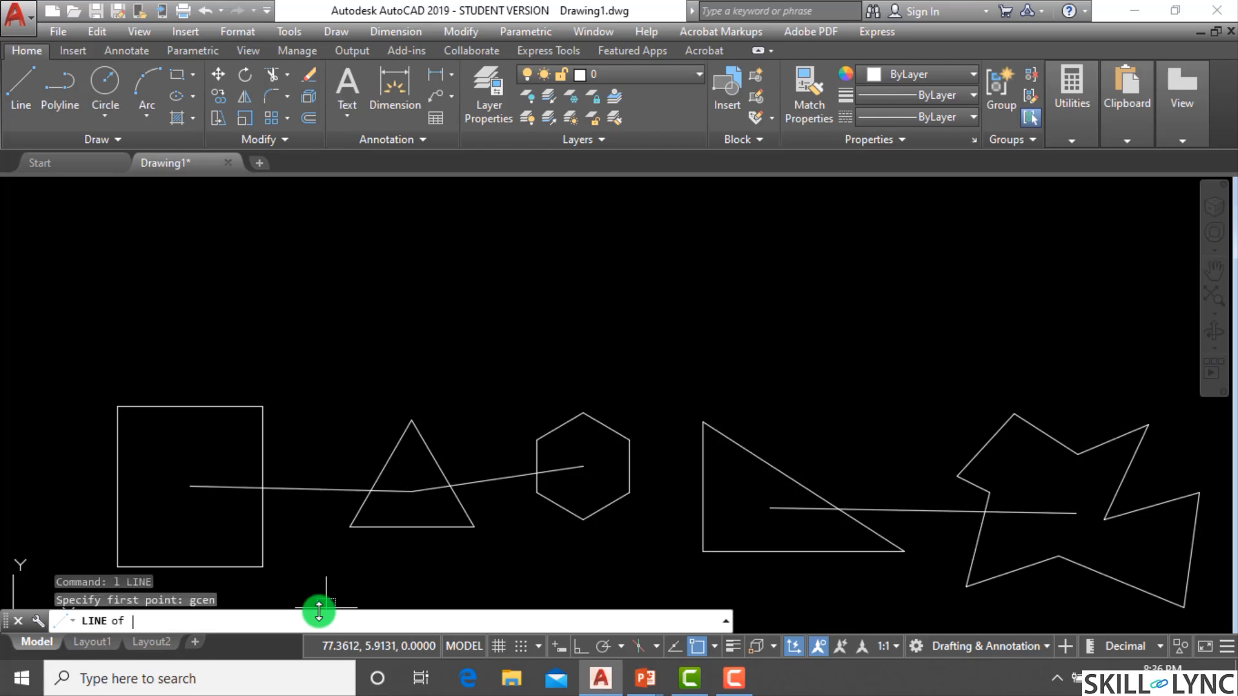
click(189, 487)
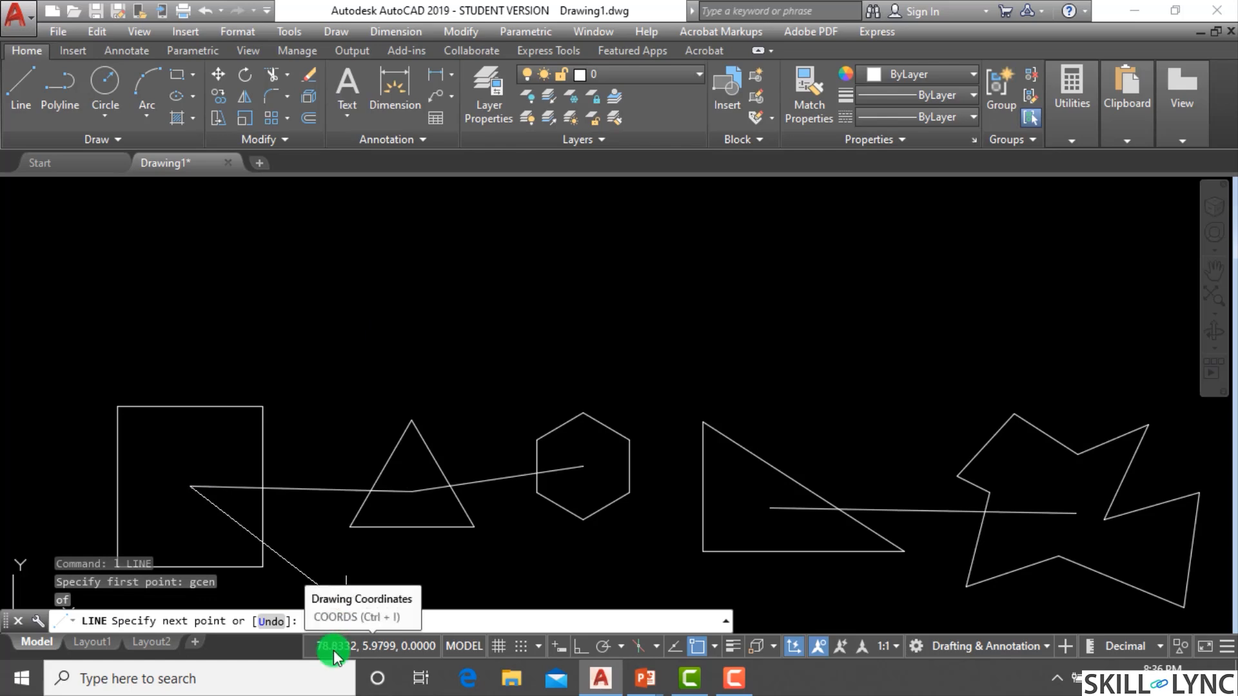
text(gcen)
key(Return)
key(Escape)
key(Escape)
key(Escape)
scroll(703, 398, down, 4)
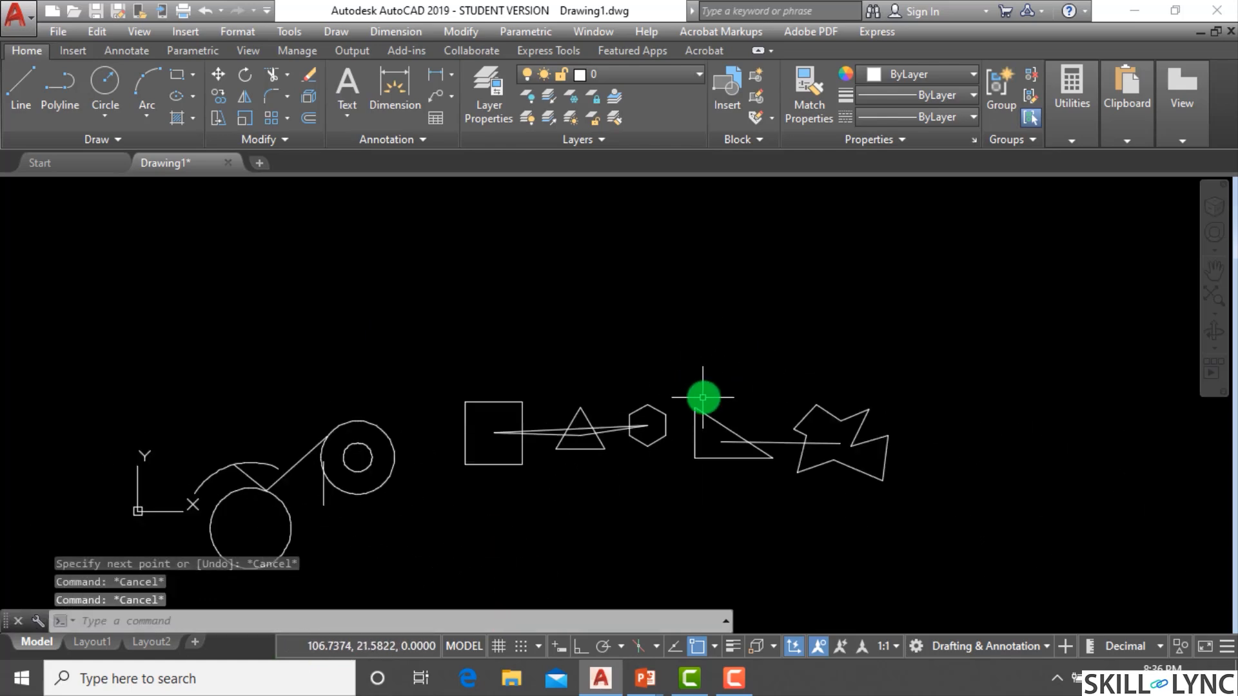
Open the Object Snap settings from the snap toggle and close them without changes.
scroll(703, 398, up, 4)
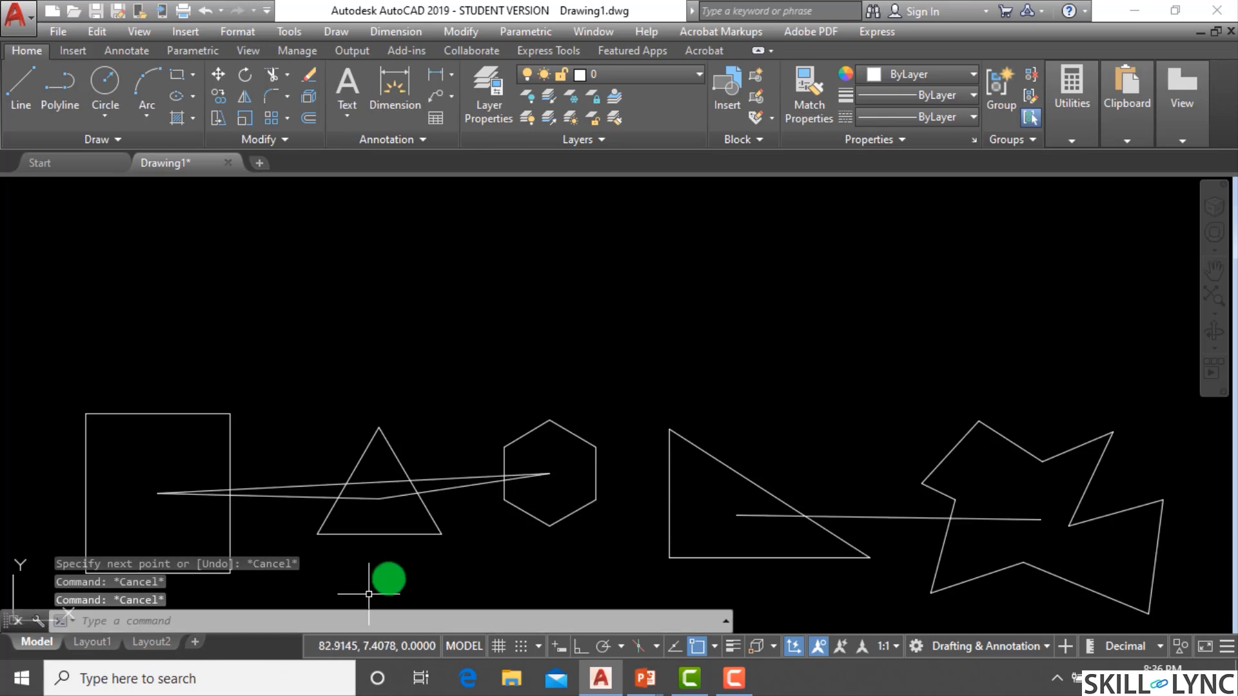
text(l)
key(Return)
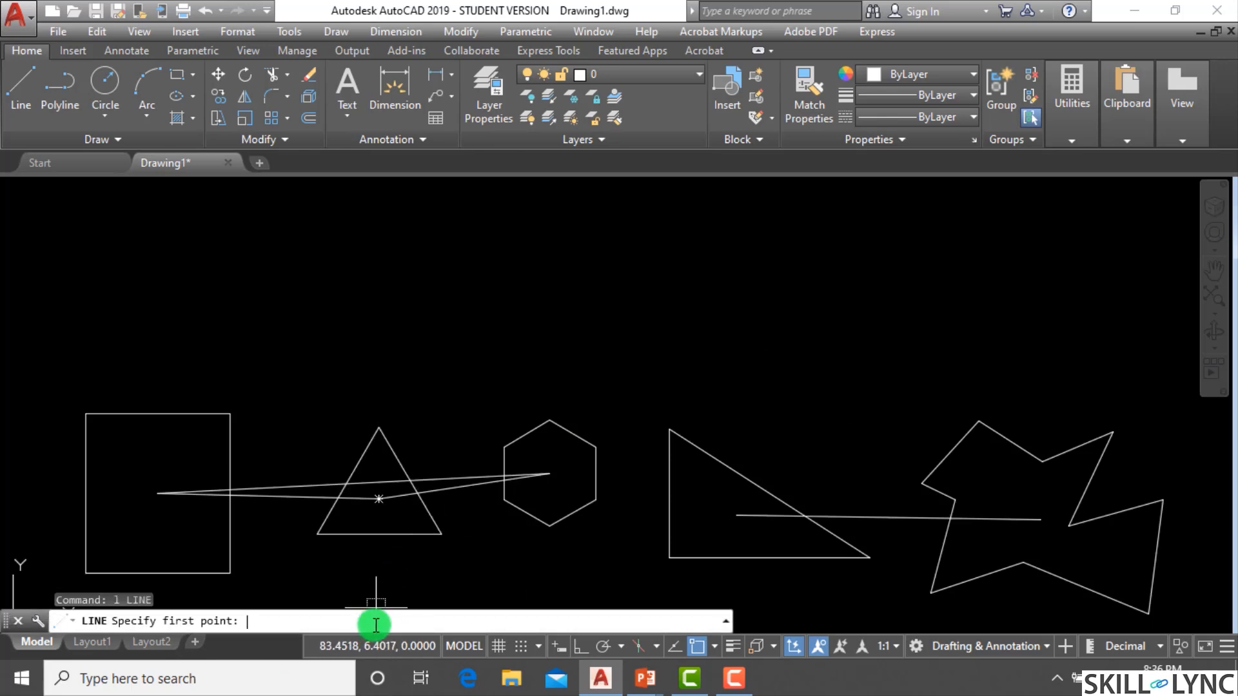
click(714, 646)
click(724, 622)
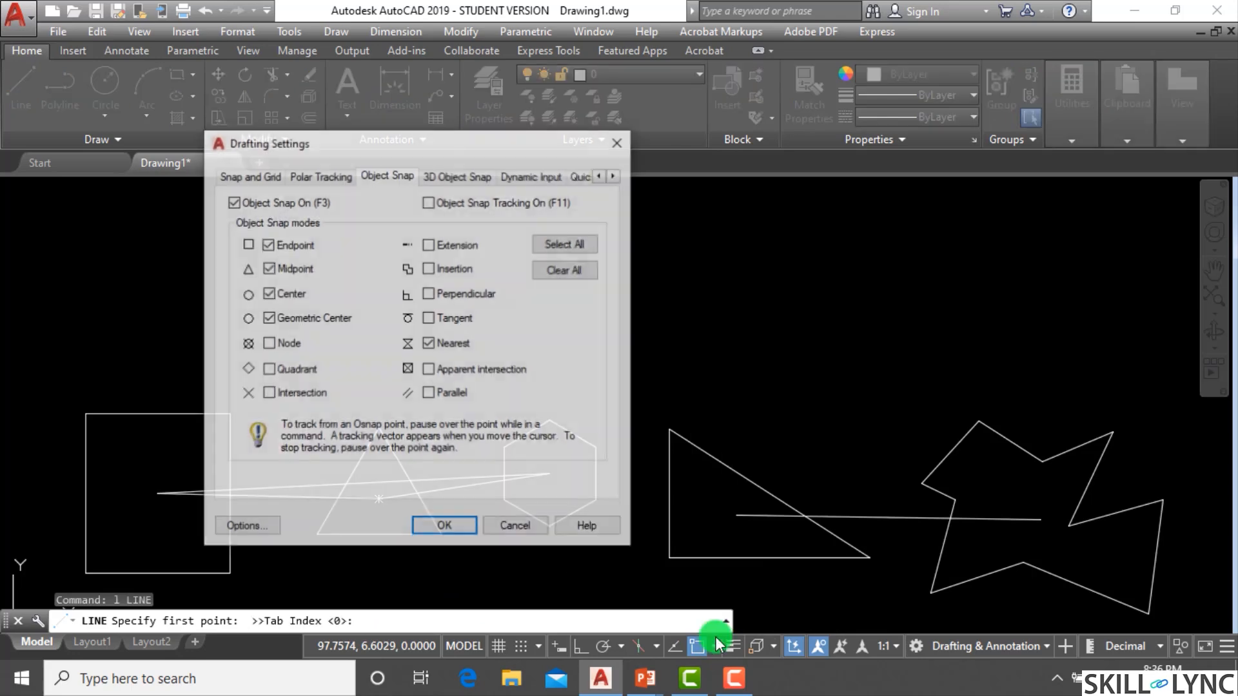
key(Escape)
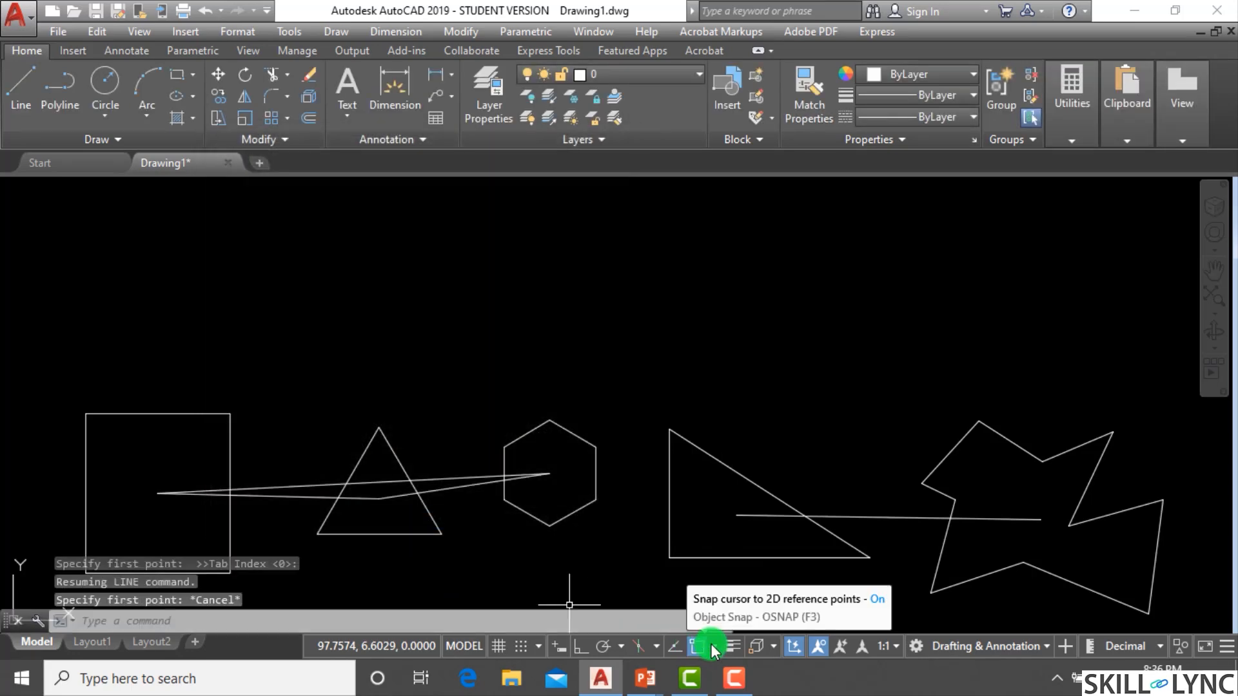
key(Escape)
key(Escape)
Draw a line from the square's centre to the right triangle's geometric centre using the Geometric Center override.
text(l)
key(Return)
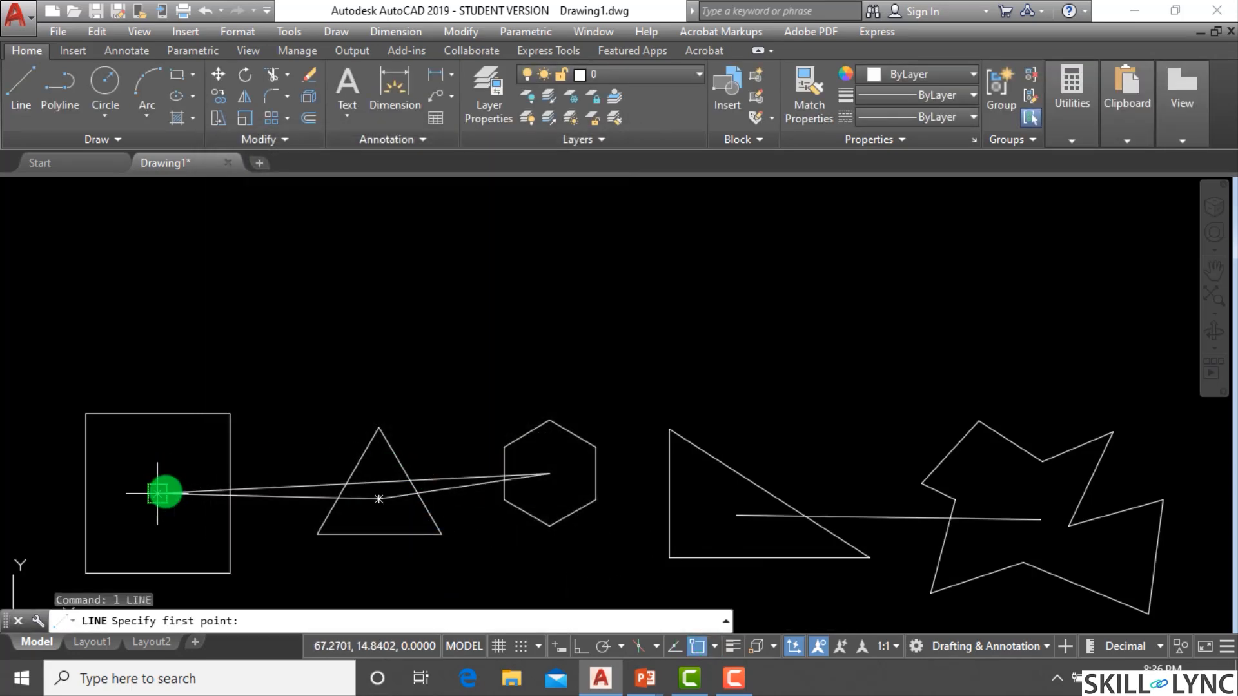
click(157, 493)
right_click(599, 328)
mouse_move(675, 432)
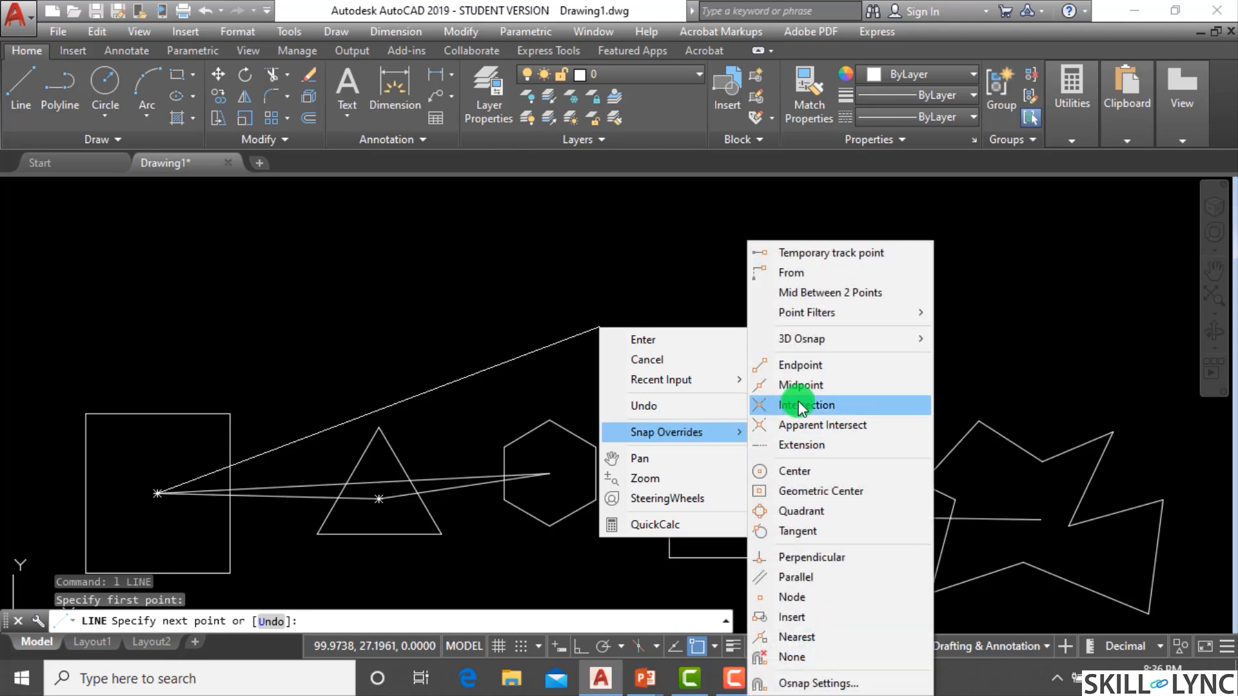
click(807, 494)
click(733, 513)
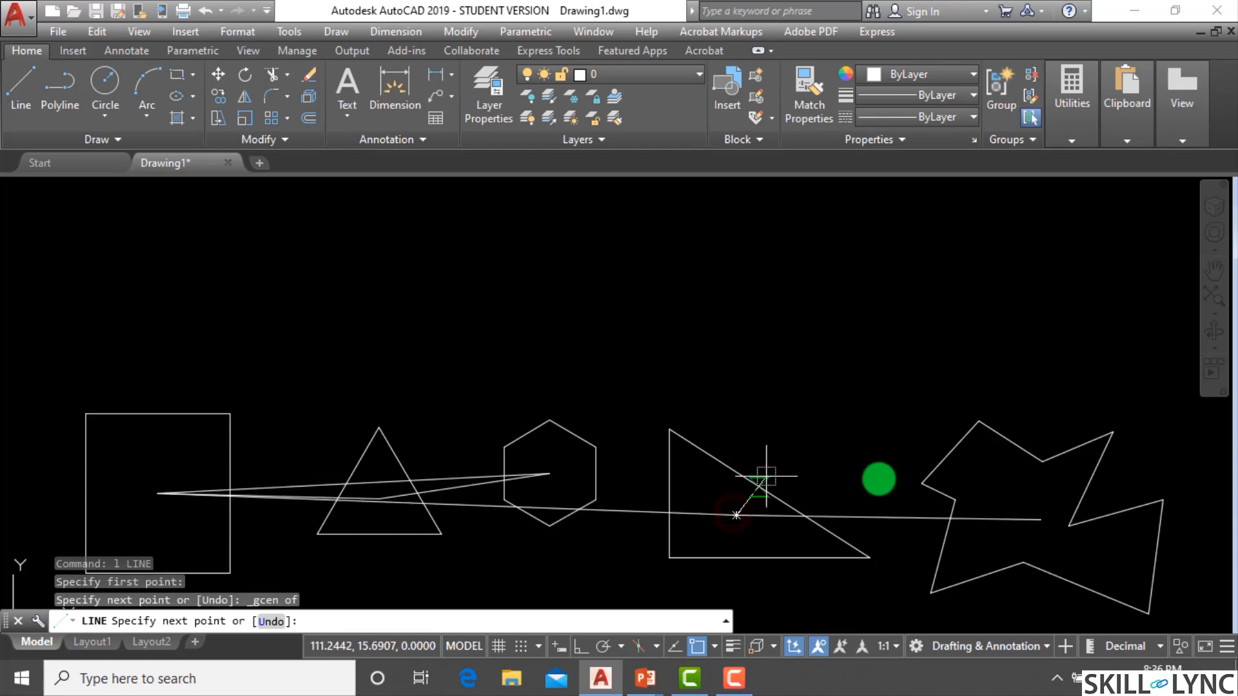
key(Escape)
Window-select every object in the drawing and erase them all.
scroll(761, 432, down, 4)
click(1028, 552)
click(234, 410)
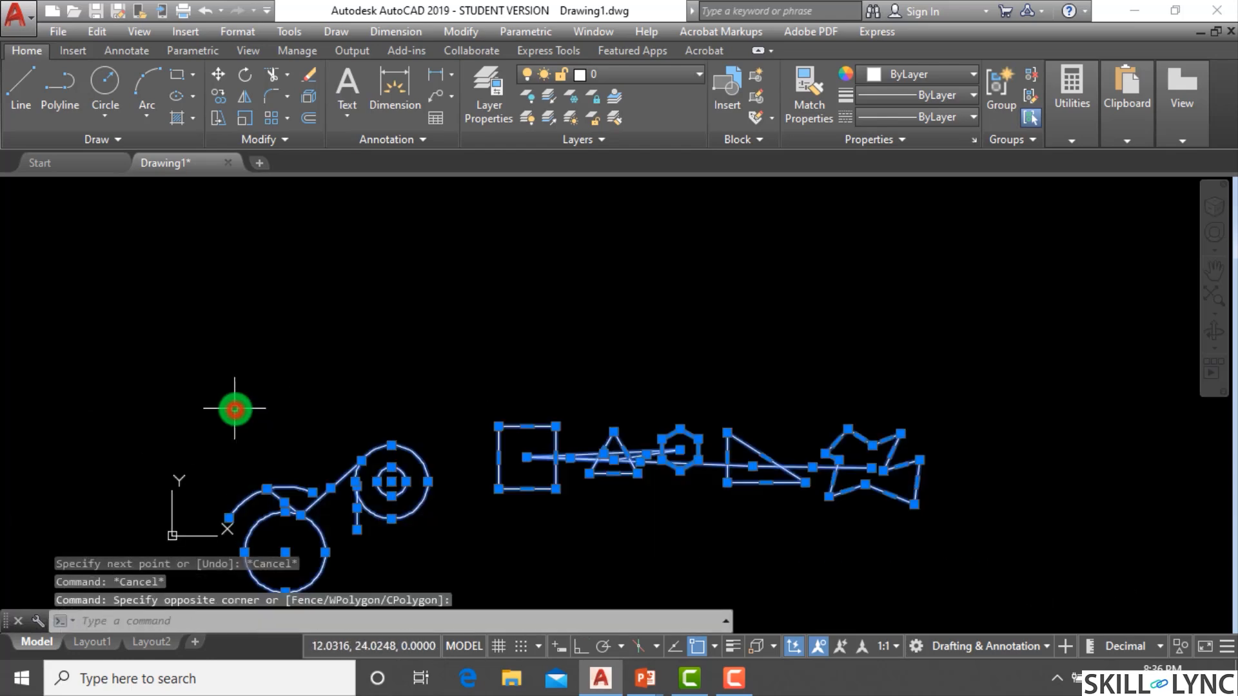
text(e)
key(Return)
key(Escape)
key(Escape)
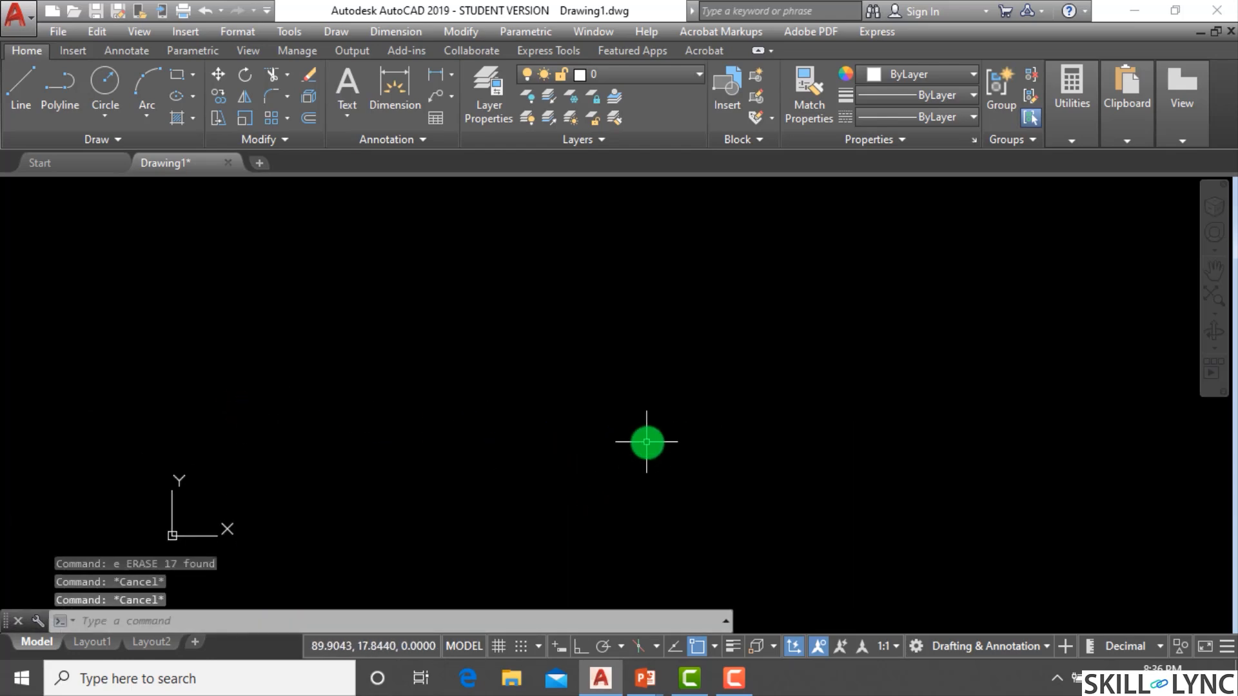
Open the Object Snap settings to review the enabled modes and close them with OK.
click(714, 646)
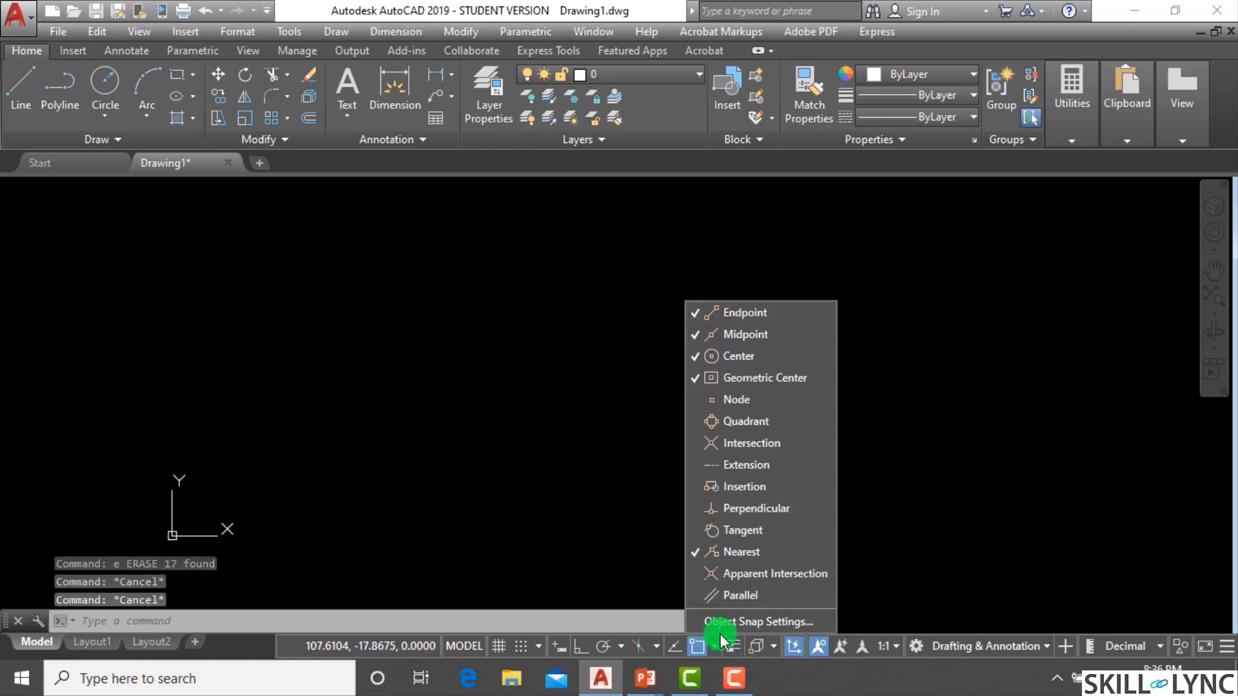
click(725, 621)
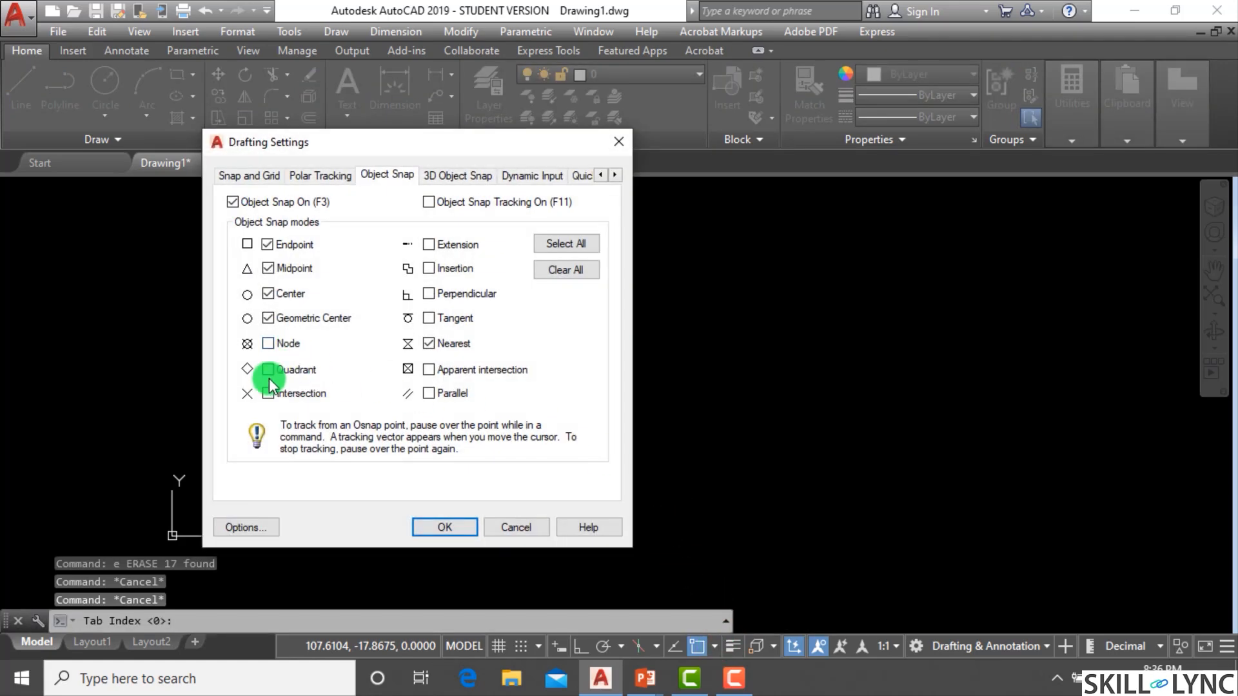
click(270, 394)
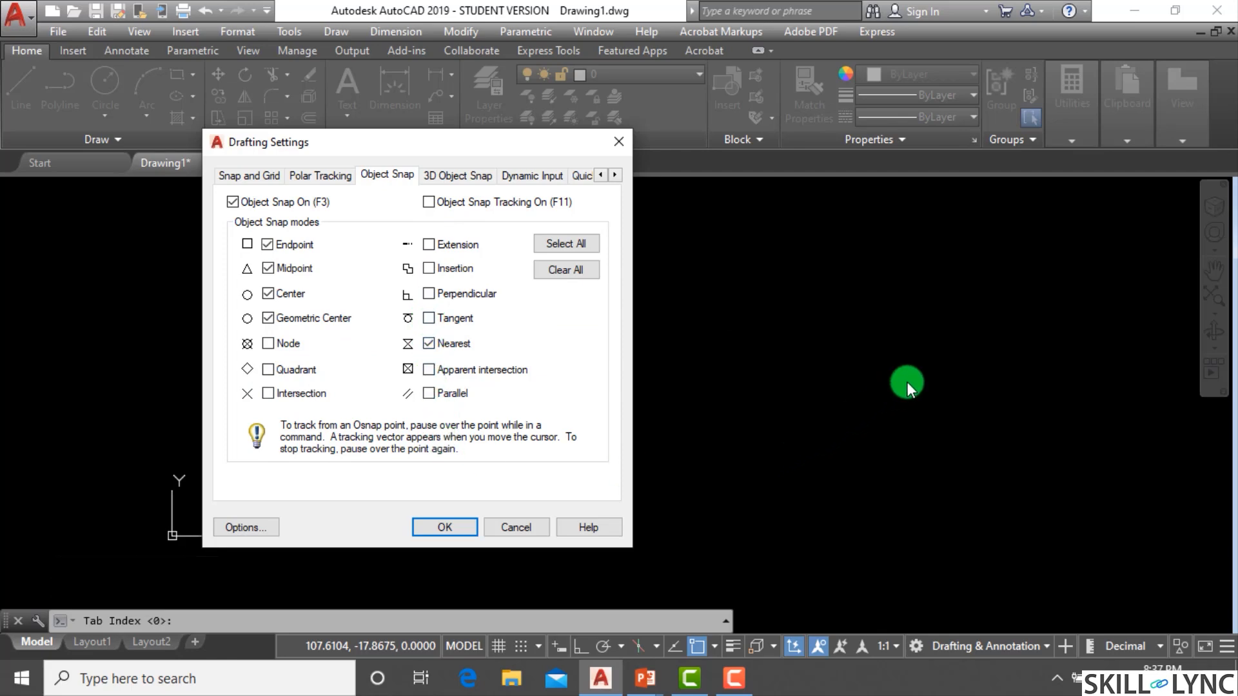
click(456, 532)
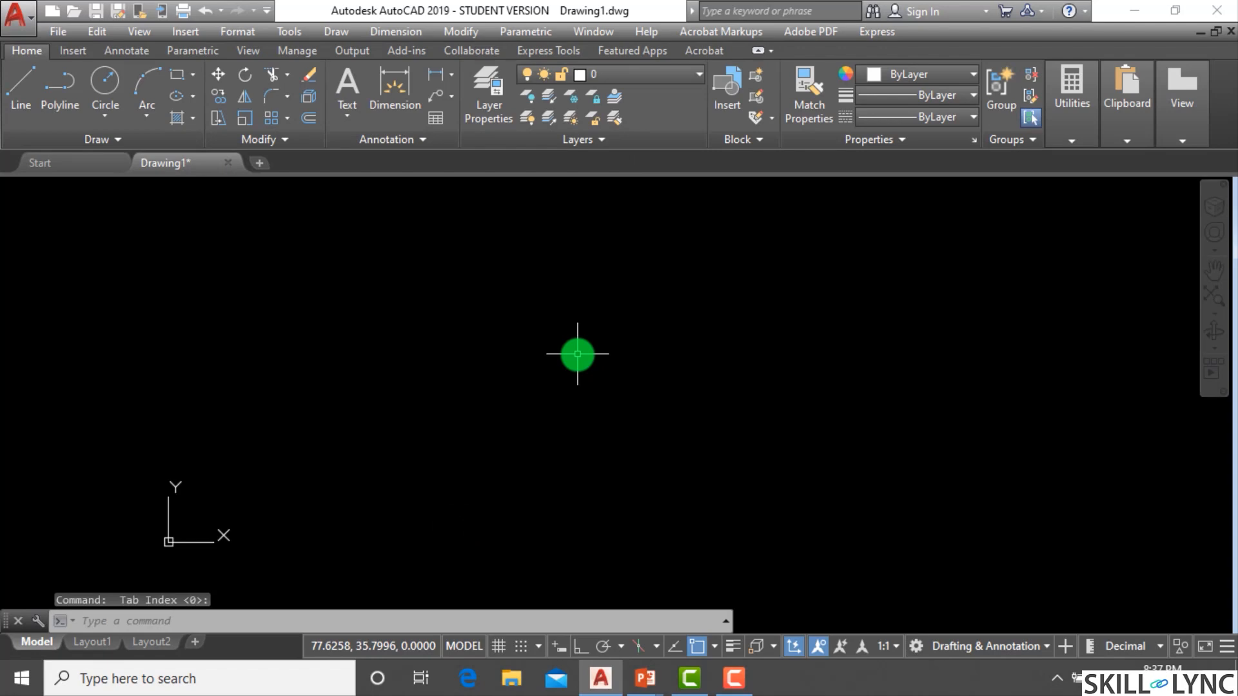
Draw a circle by picking a centre point and radius in the middle of the empty drawing.
key(Escape)
text(c)
key(Return)
click(528, 363)
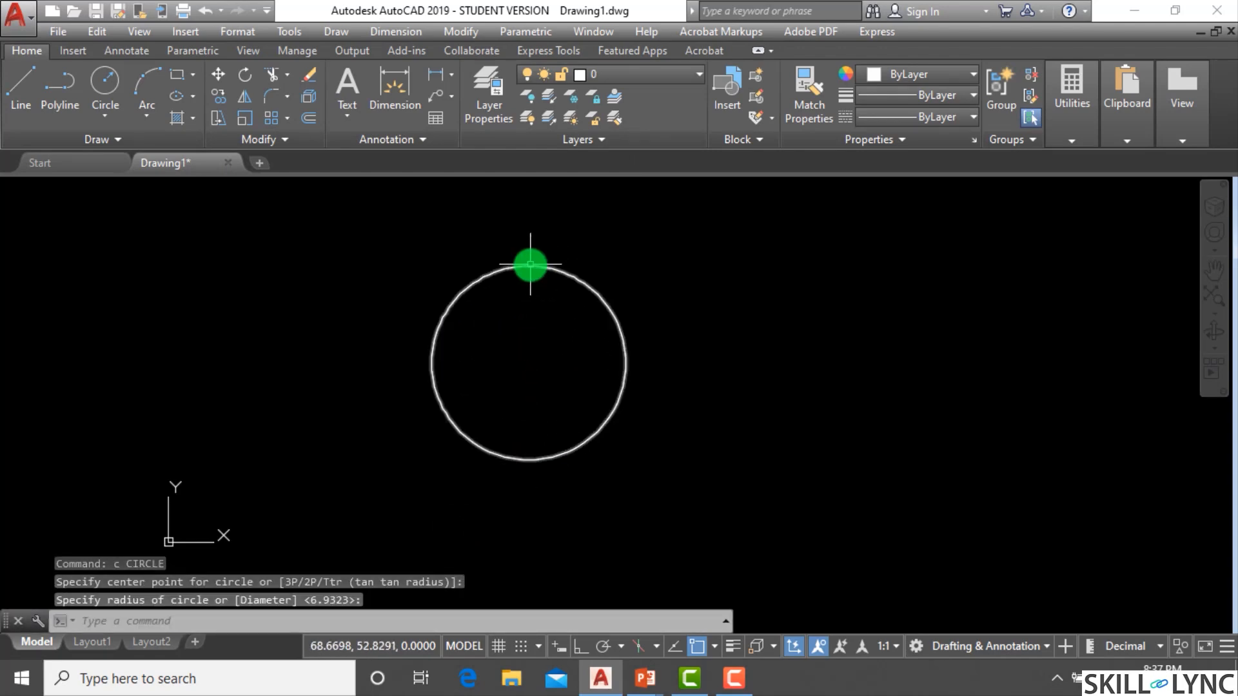
click(440, 377)
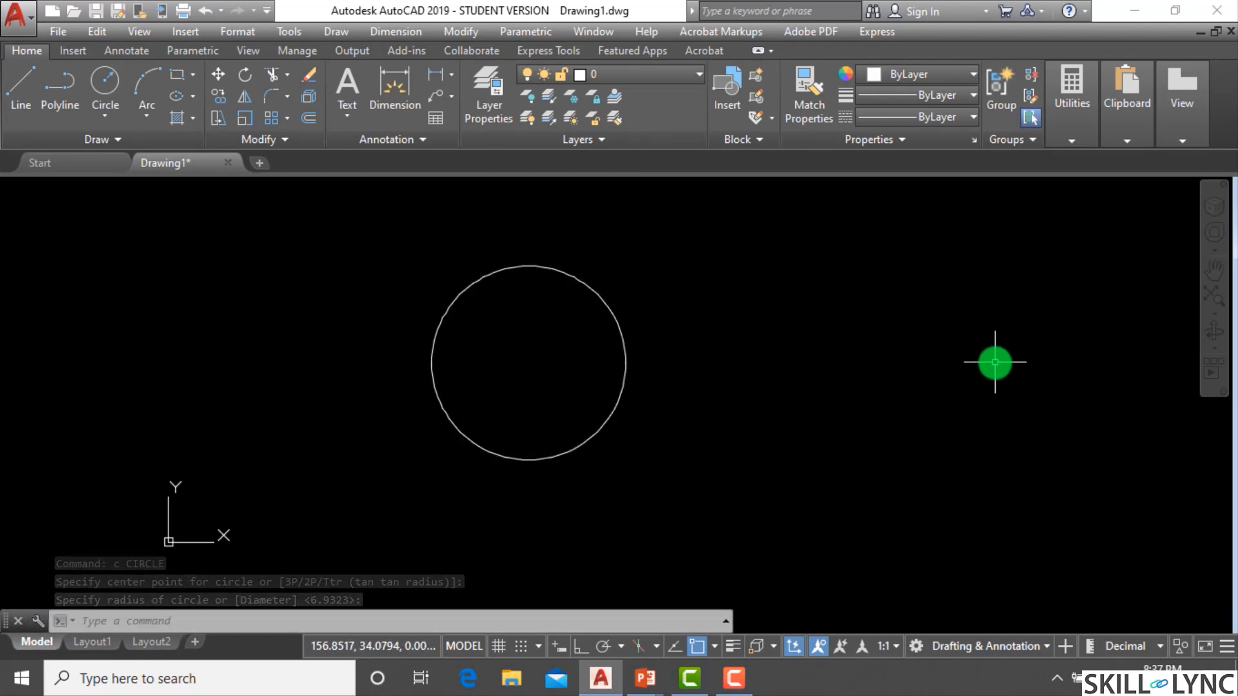
Draw a three-point arc to the right of the circle.
text(a)
key(Return)
click(746, 443)
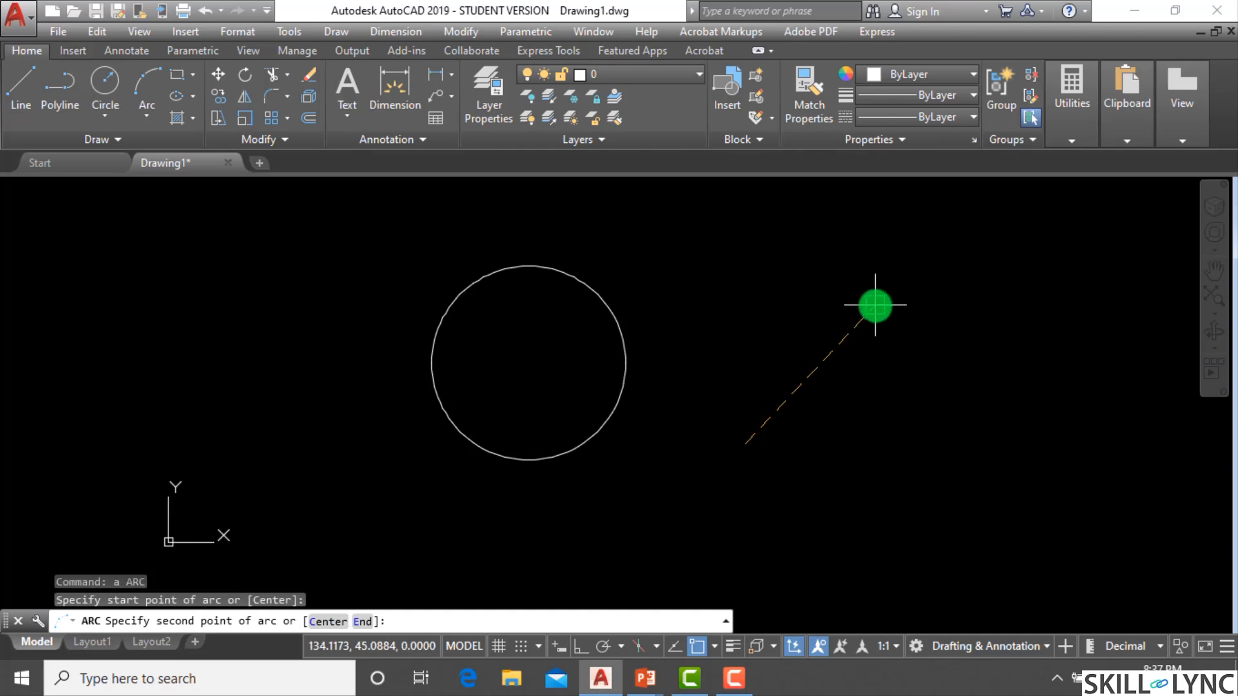
click(875, 305)
click(978, 280)
scroll(848, 321, down, 2)
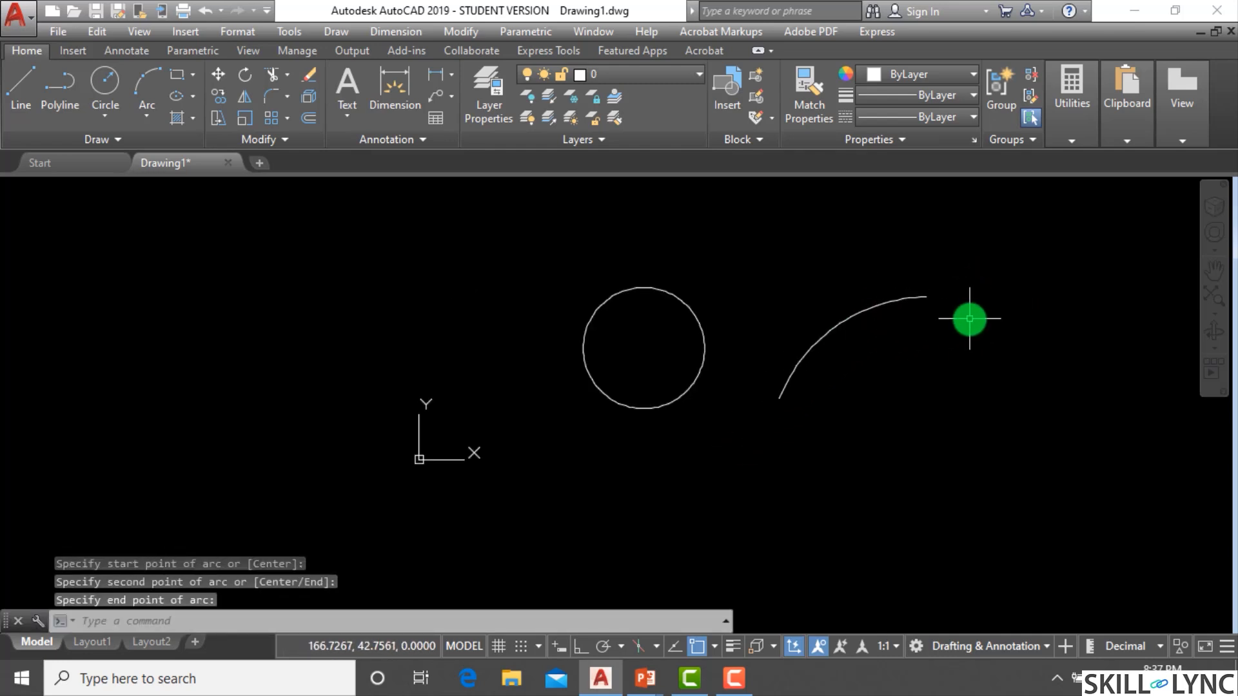
Select the arc and stretch its lower endpoint grip downward to lengthen it.
scroll(970, 318, up, 2)
scroll(497, 249, down, 2)
click(752, 319)
click(677, 270)
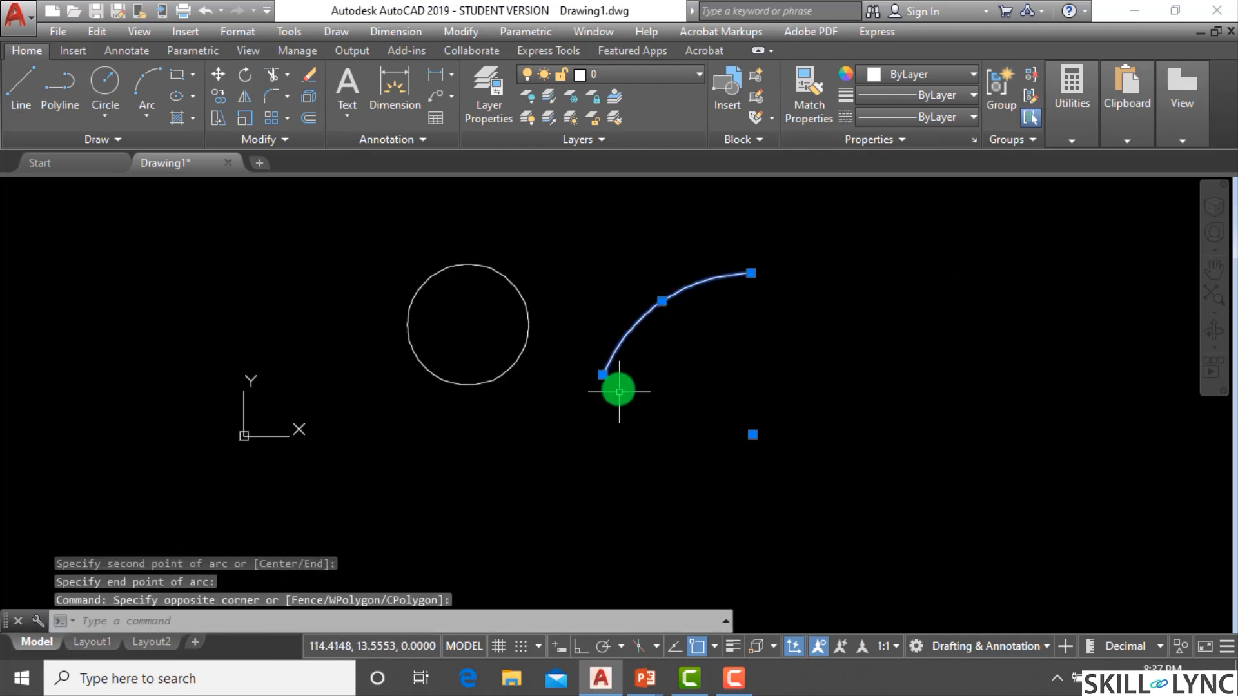
click(603, 375)
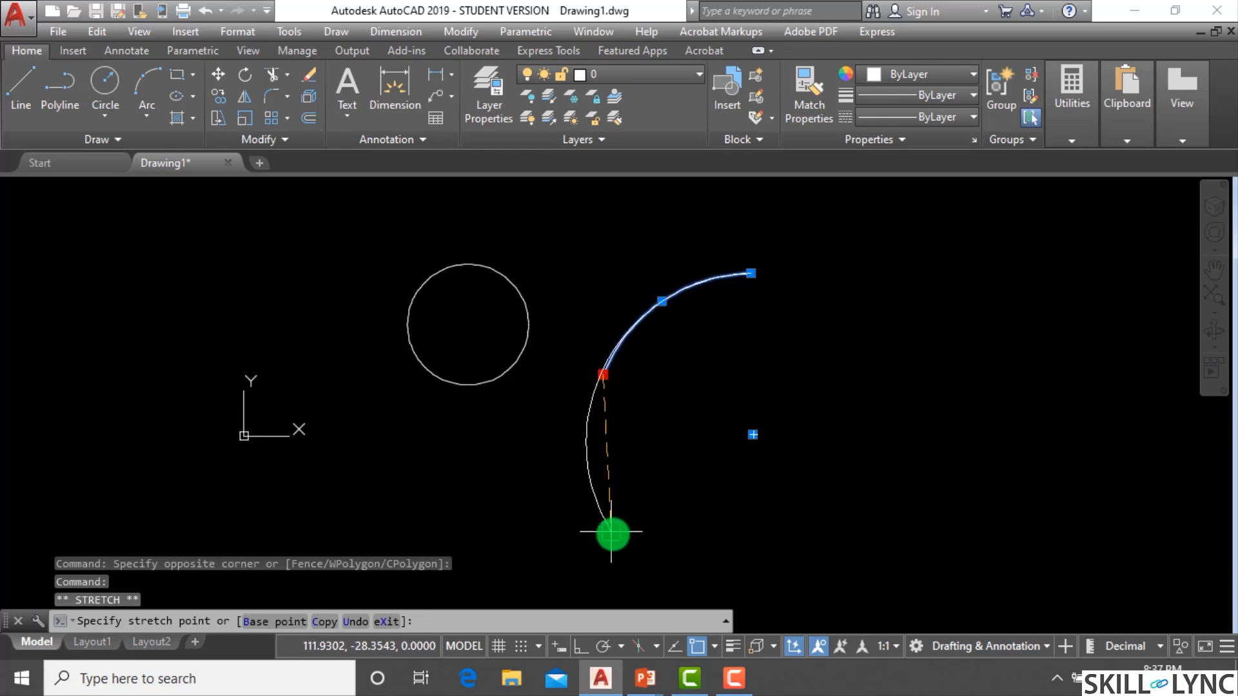
click(611, 533)
scroll(554, 499, down, 2)
key(Escape)
key(Escape)
key(Escape)
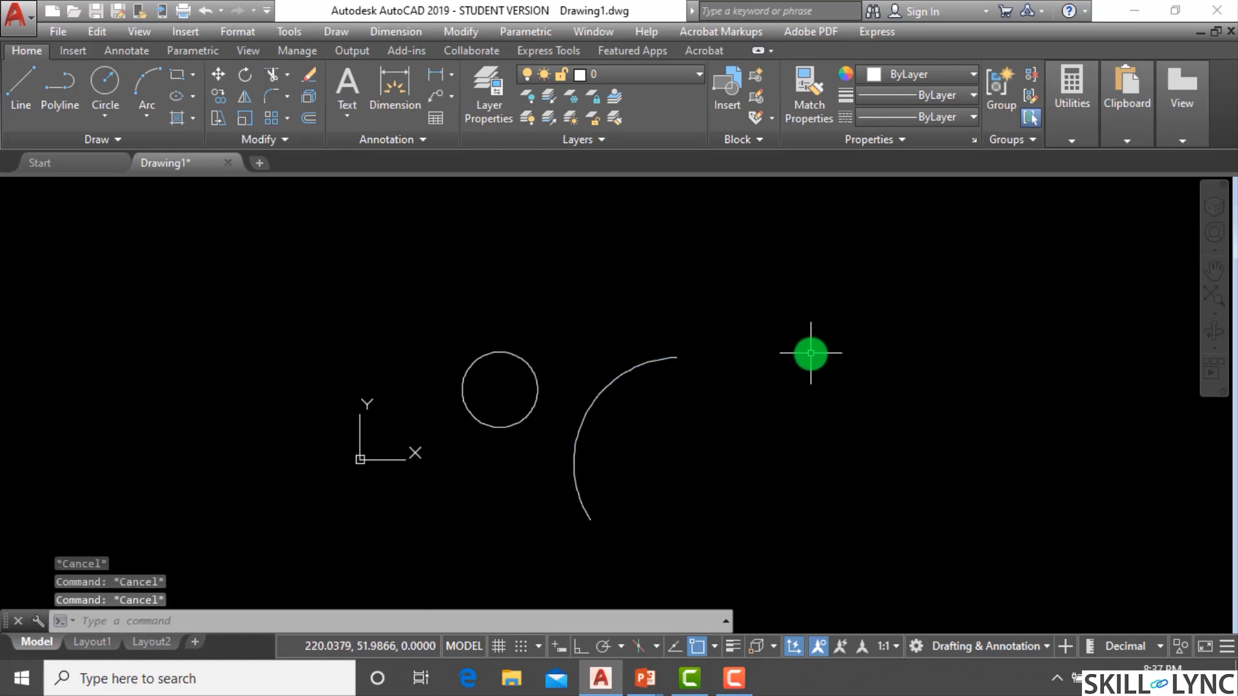
Draw a horizontal ellipse to the right of the arc by picking two axis endpoints and the other axis distance.
text(el)
key(Return)
click(802, 355)
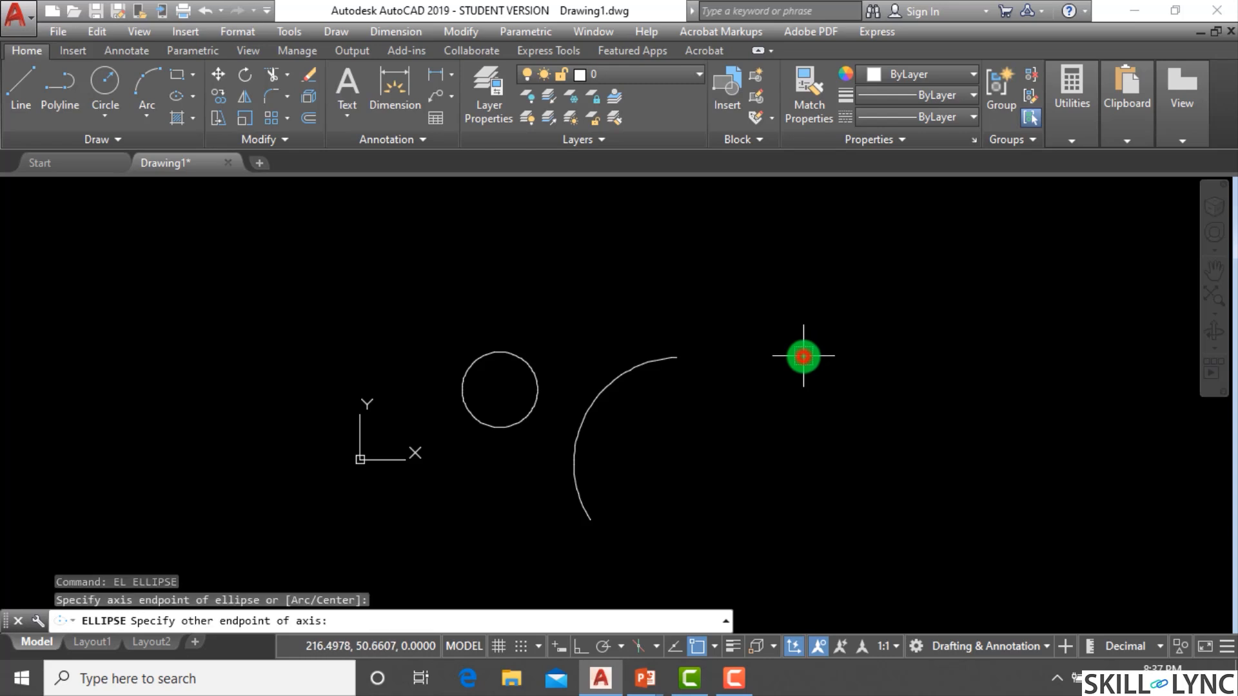
click(1025, 355)
click(934, 296)
key(Escape)
key(Escape)
key(Escape)
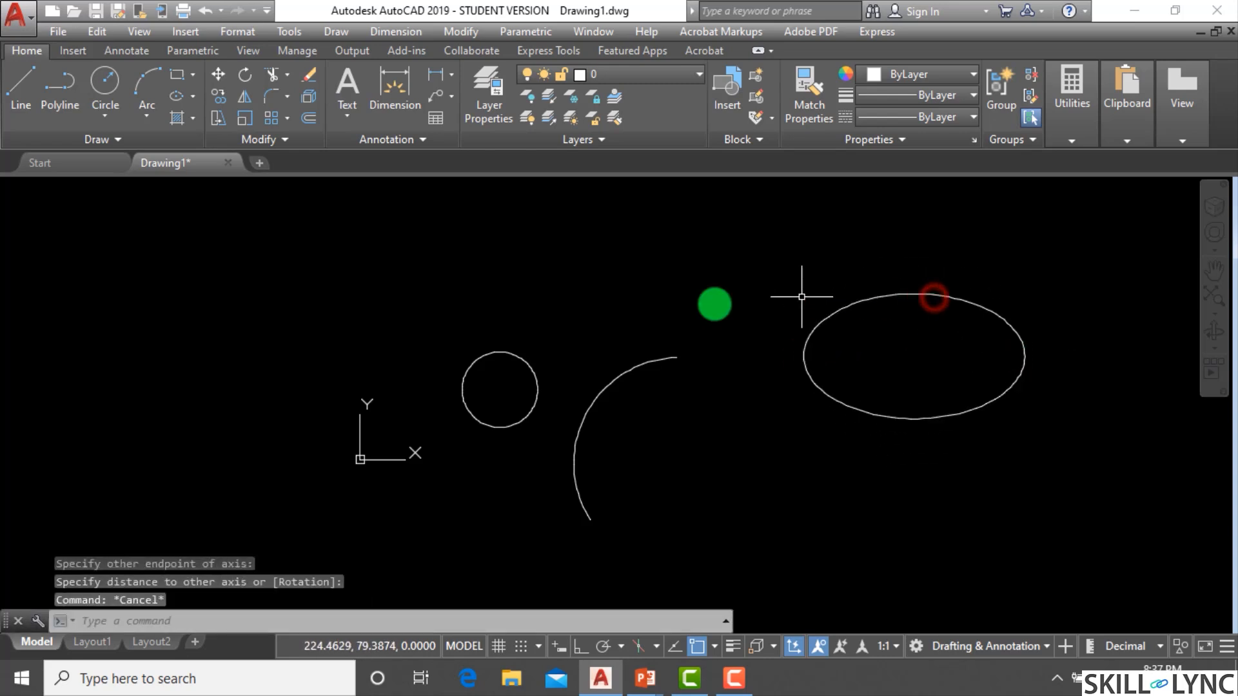
Restart the Line command and set the running object snaps to Quadrant only, confirming with OK.
scroll(618, 320, up, 4)
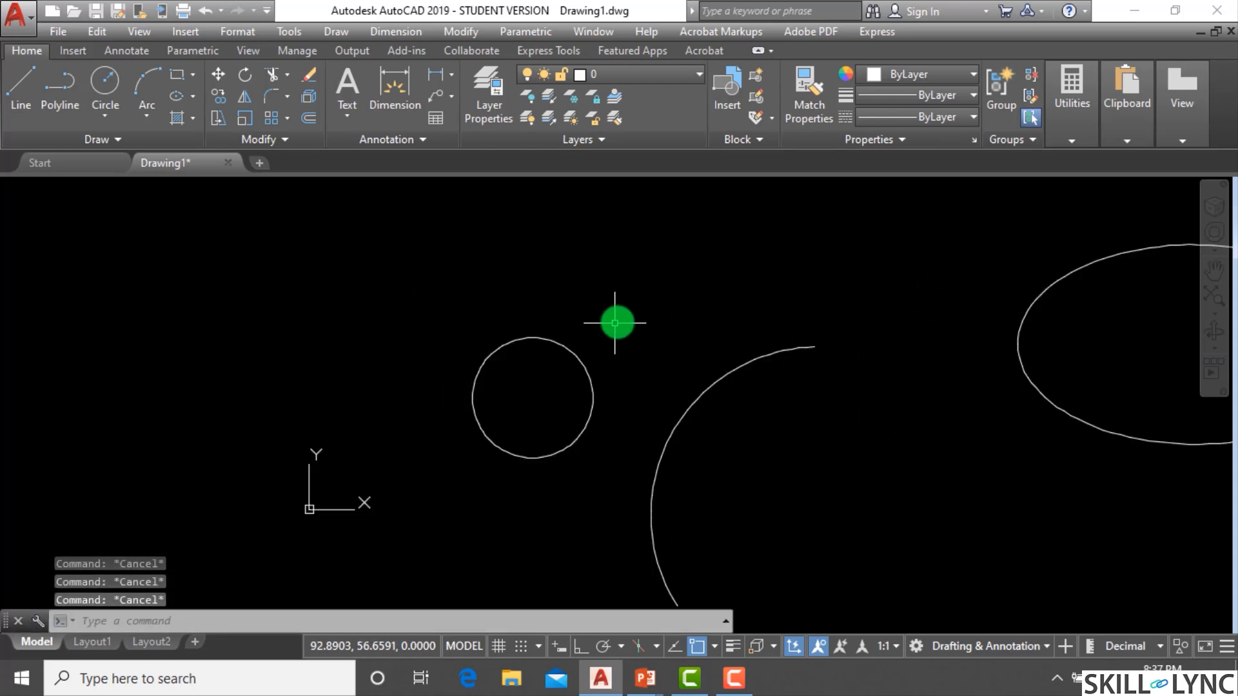
key(Return)
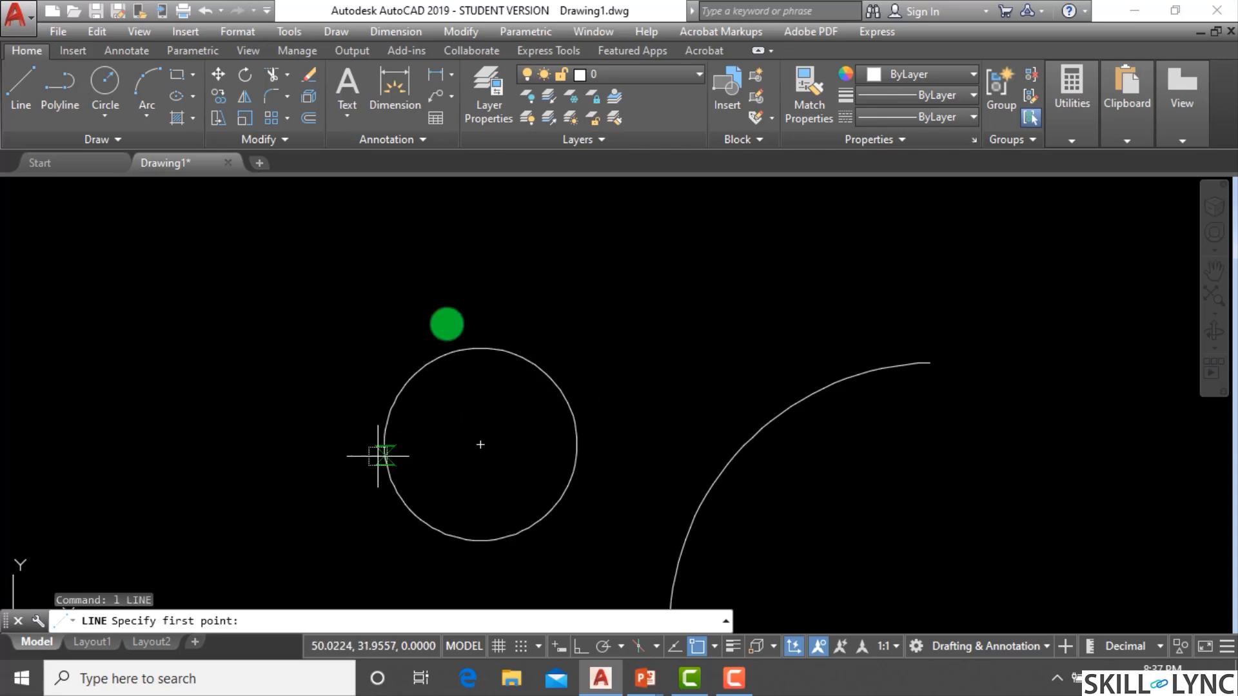
right_click(699, 647)
click(723, 633)
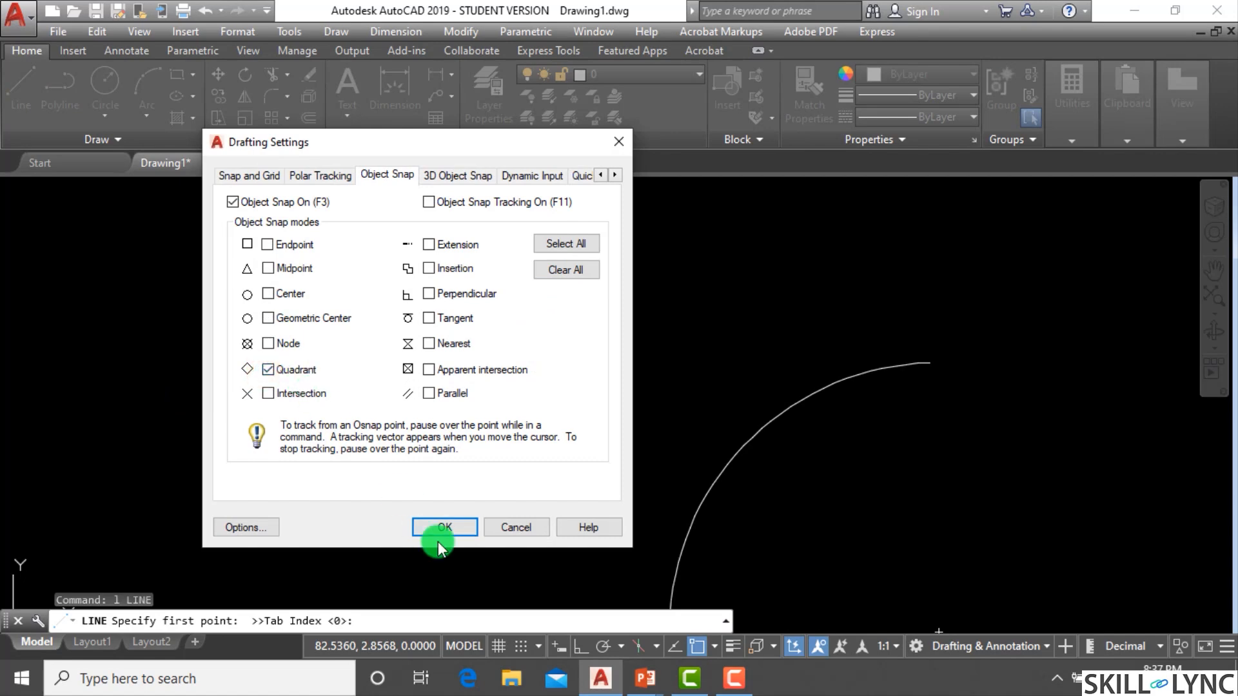
click(451, 524)
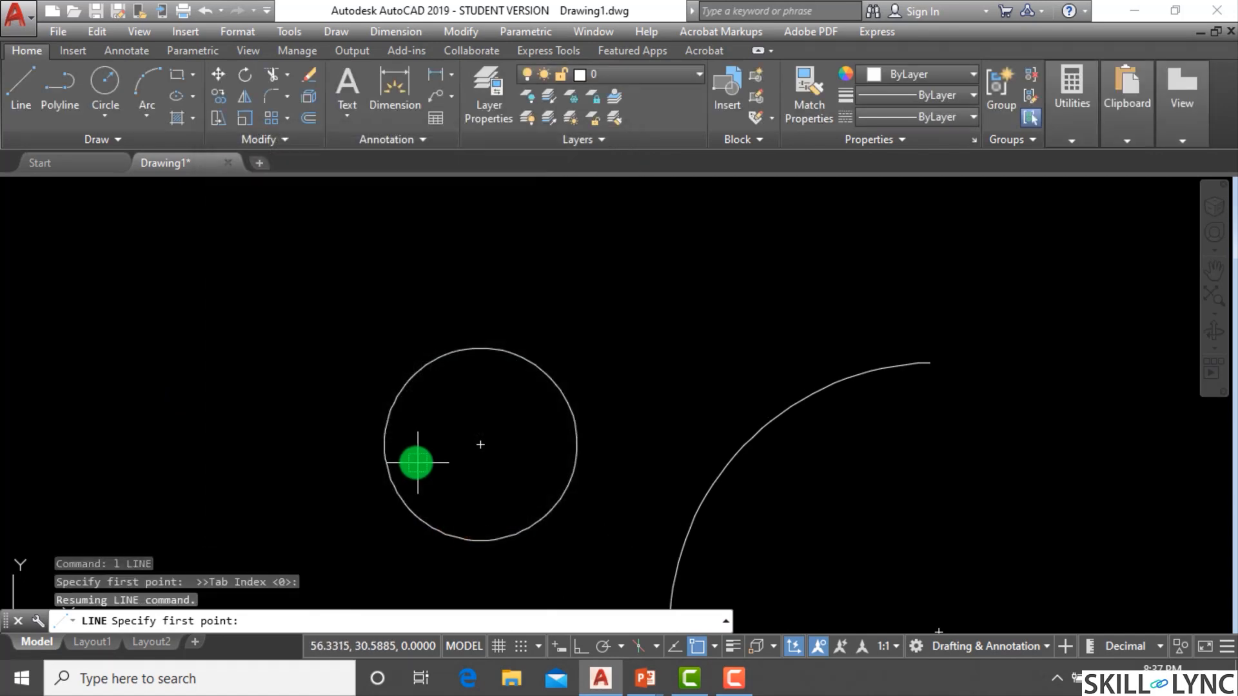
Draw a diamond inside the circle by connecting its four quadrant points with line segments.
click(393, 434)
click(481, 350)
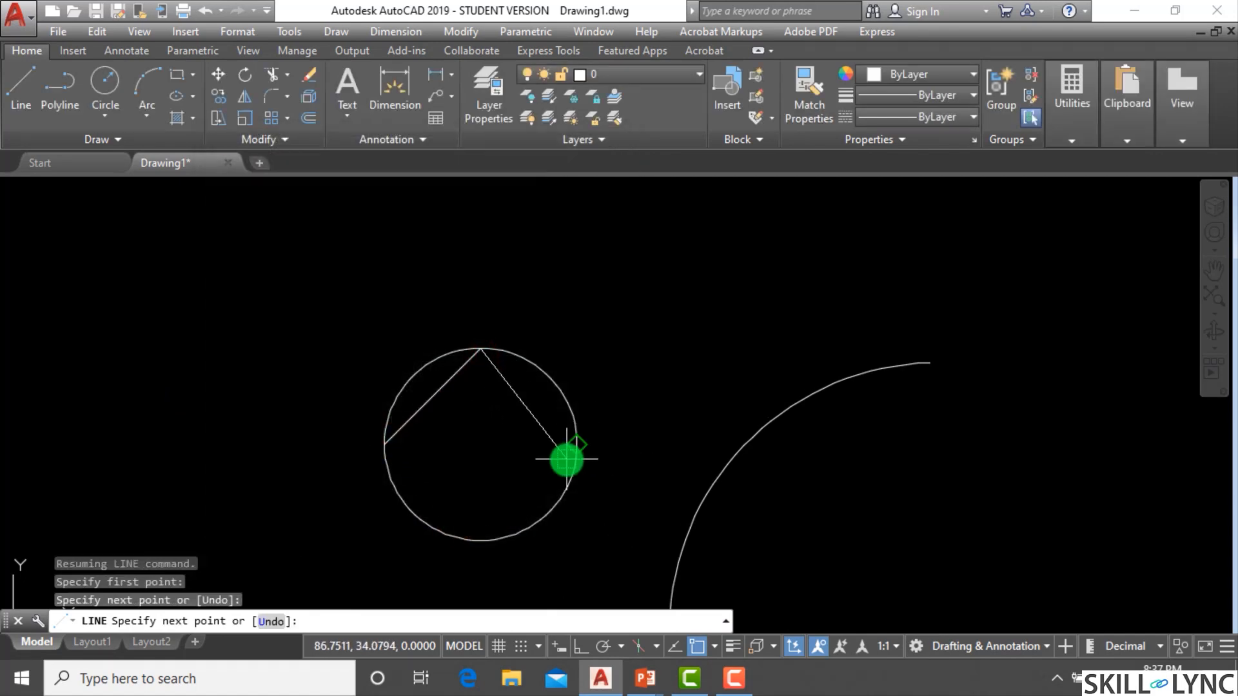
click(575, 444)
click(481, 540)
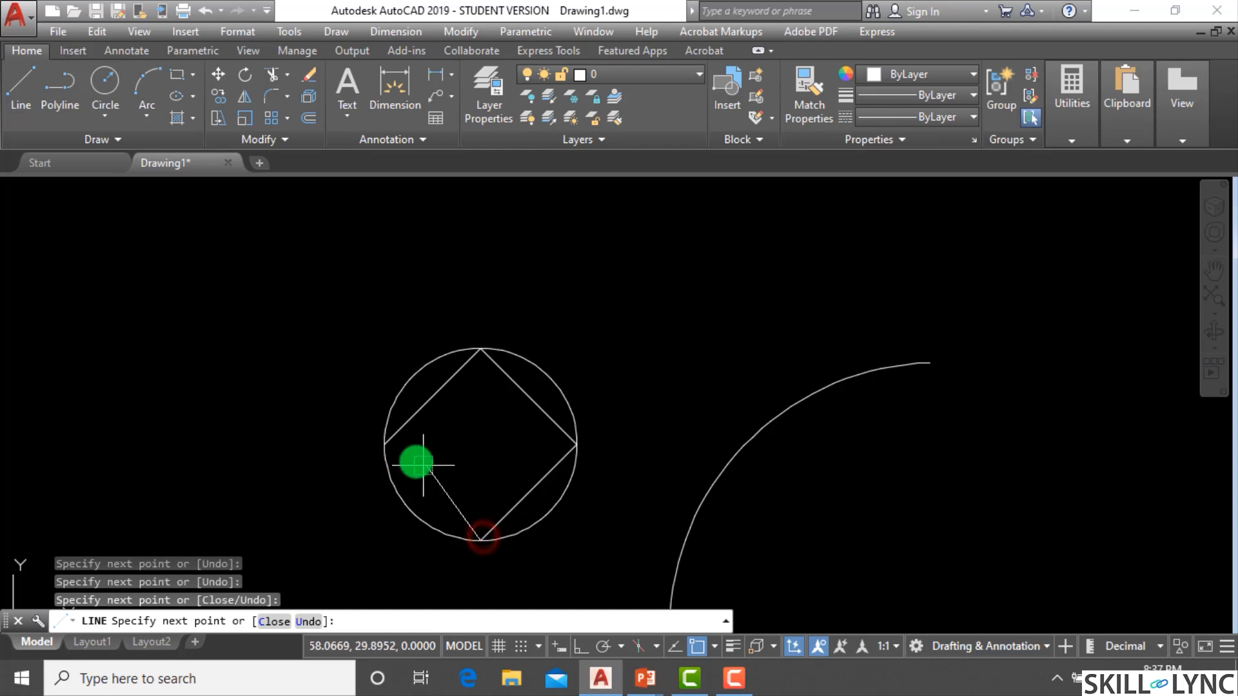
click(385, 445)
scroll(345, 409, down, 5)
key(Escape)
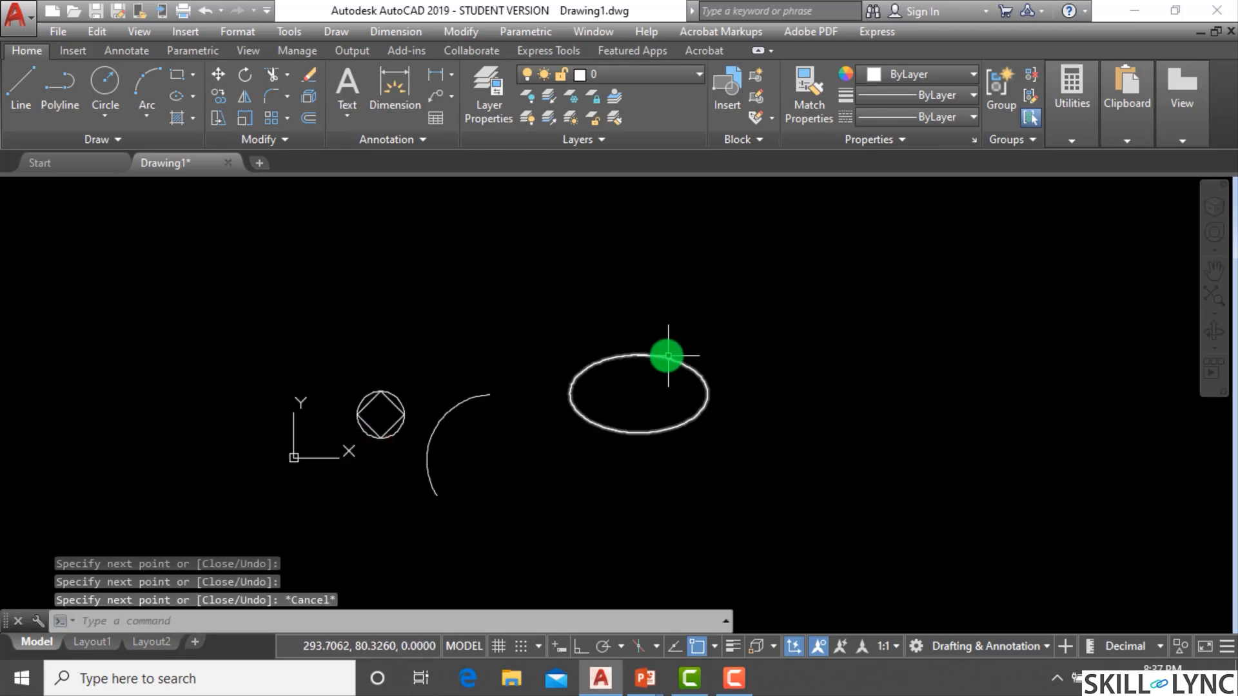
Repeat the Line command and draw a diamond inside the ellipse through its four quadrant points.
scroll(666, 354, up, 4)
key(Return)
click(637, 351)
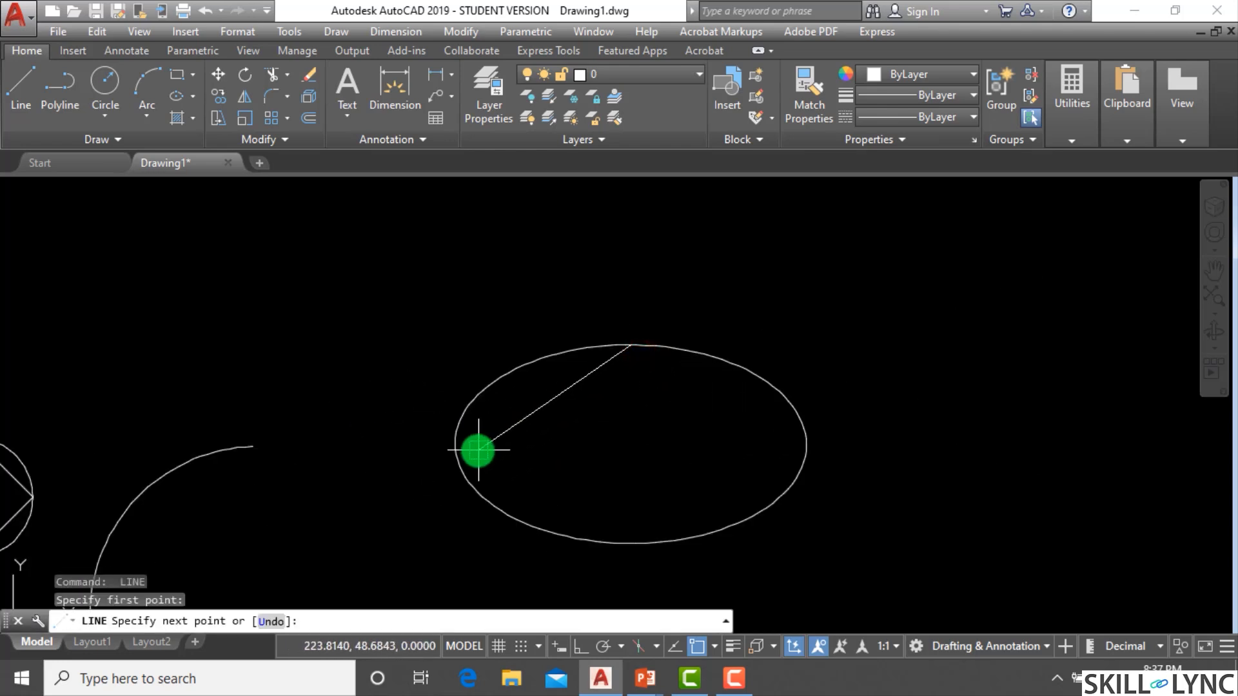
click(458, 443)
click(631, 544)
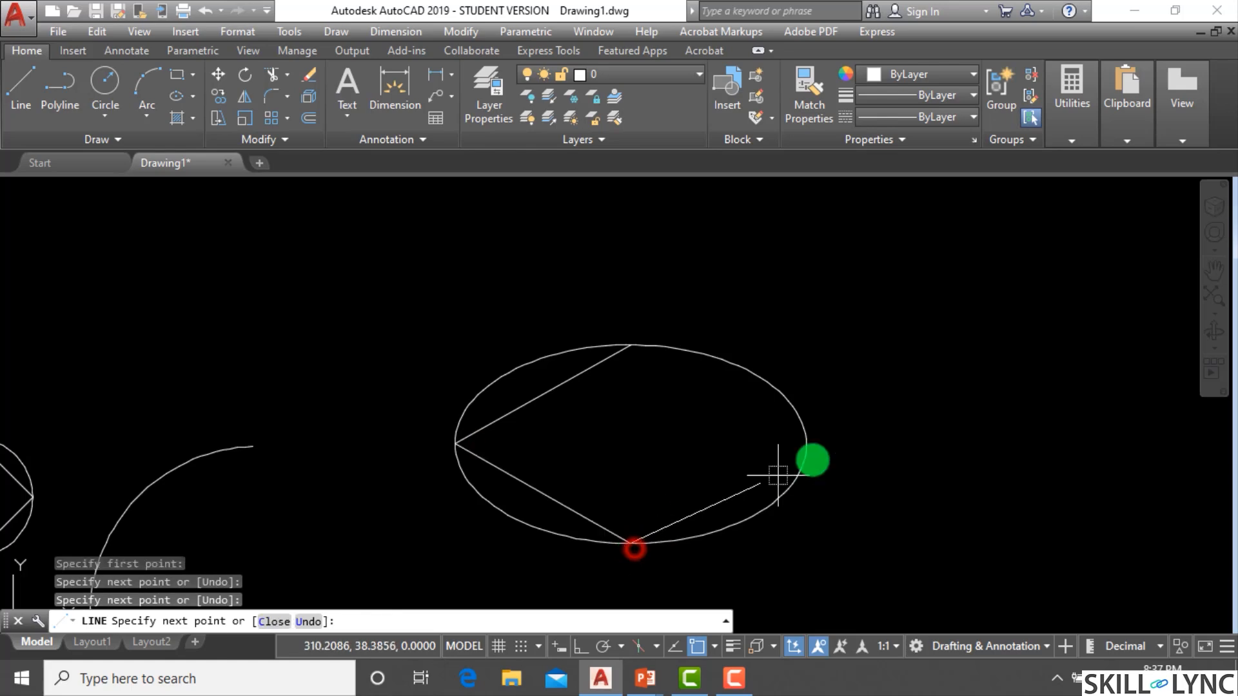
click(807, 446)
click(632, 347)
key(Escape)
Draw a line from the arc's quadrant point to the ellipse's left quadrant point.
scroll(709, 348, down, 3)
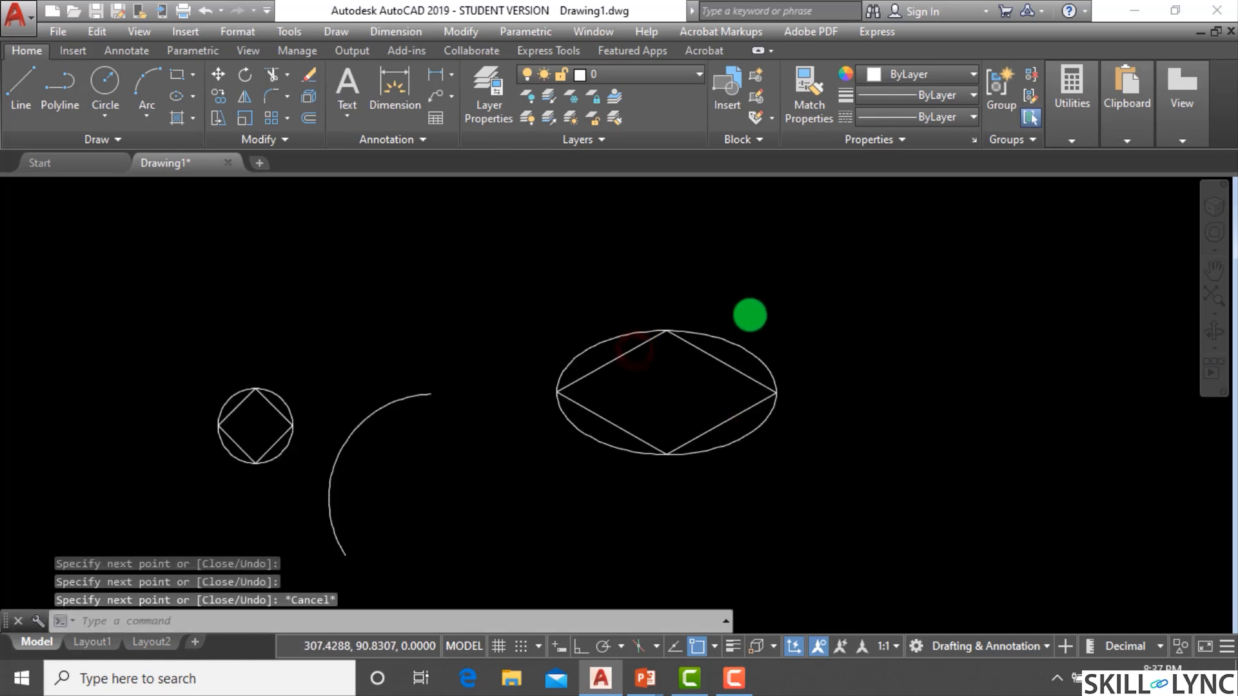
scroll(493, 432, up, 2)
text(l)
key(Return)
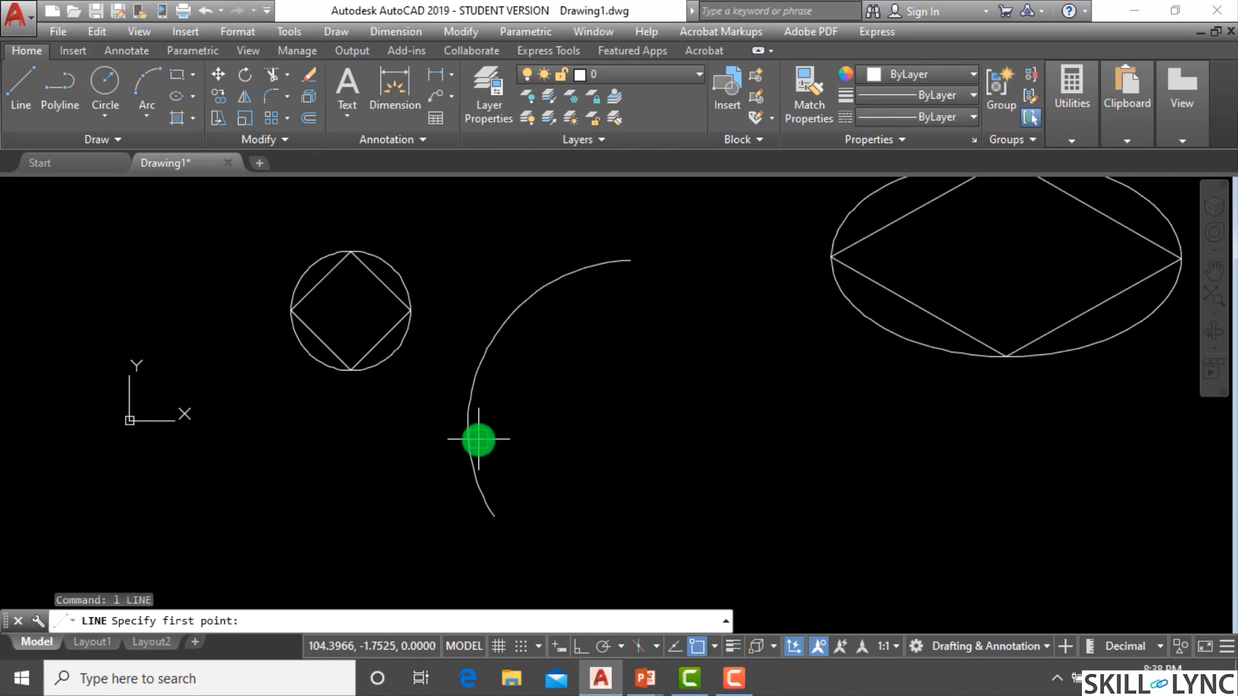
click(468, 425)
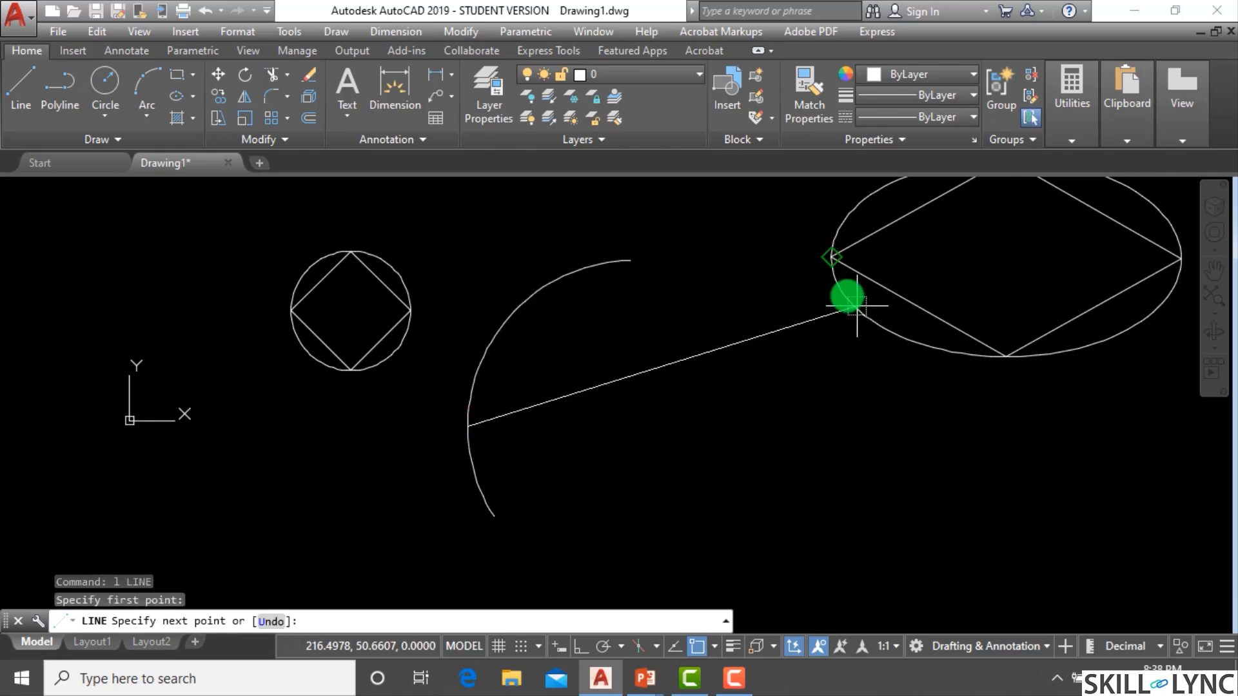
click(831, 261)
key(Escape)
Window-select all objects in the drawing and erase them.
scroll(570, 396, down, 4)
scroll(616, 384, up, 2)
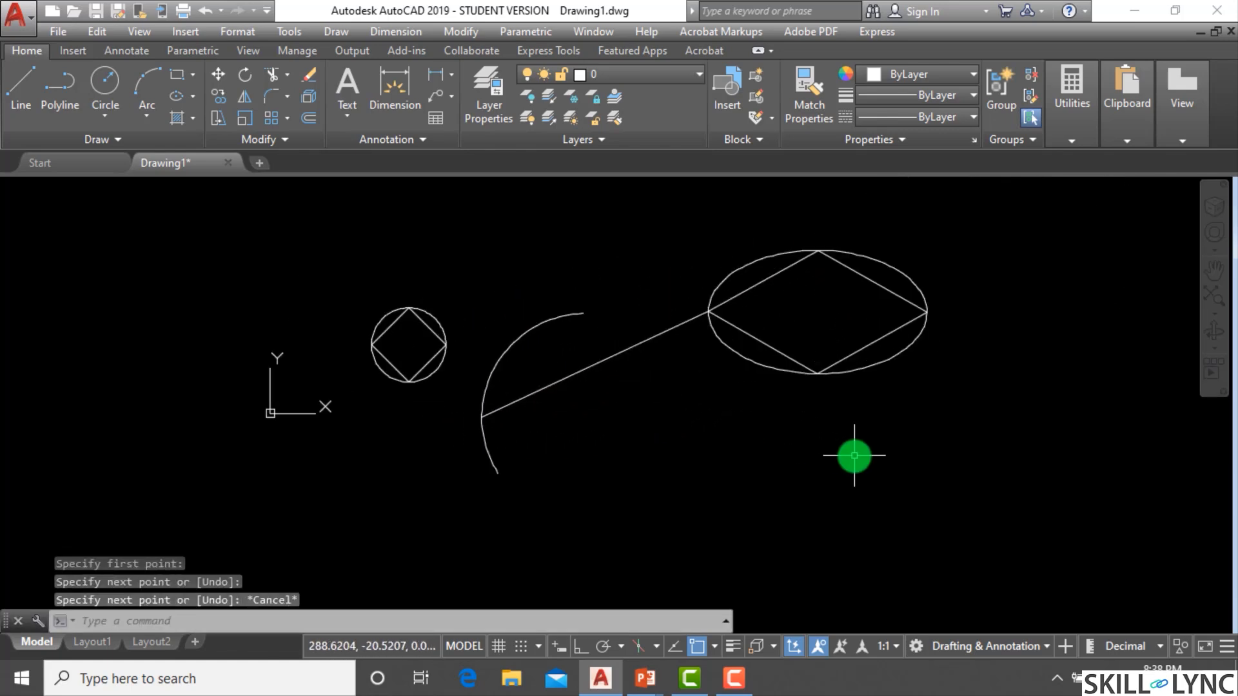
click(856, 456)
click(392, 291)
text(e)
key(Return)
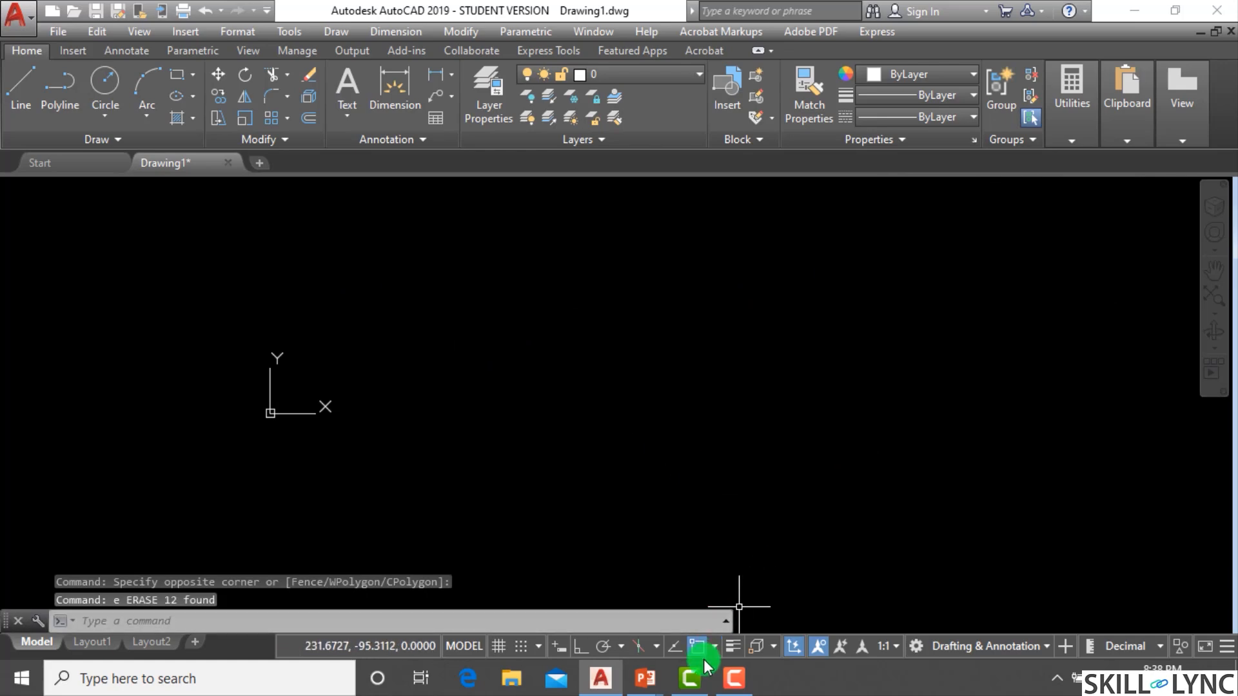
Draw a new circle by picking its center and a radius point.
key(Escape)
key(Escape)
text(c)
key(Return)
click(516, 385)
click(506, 506)
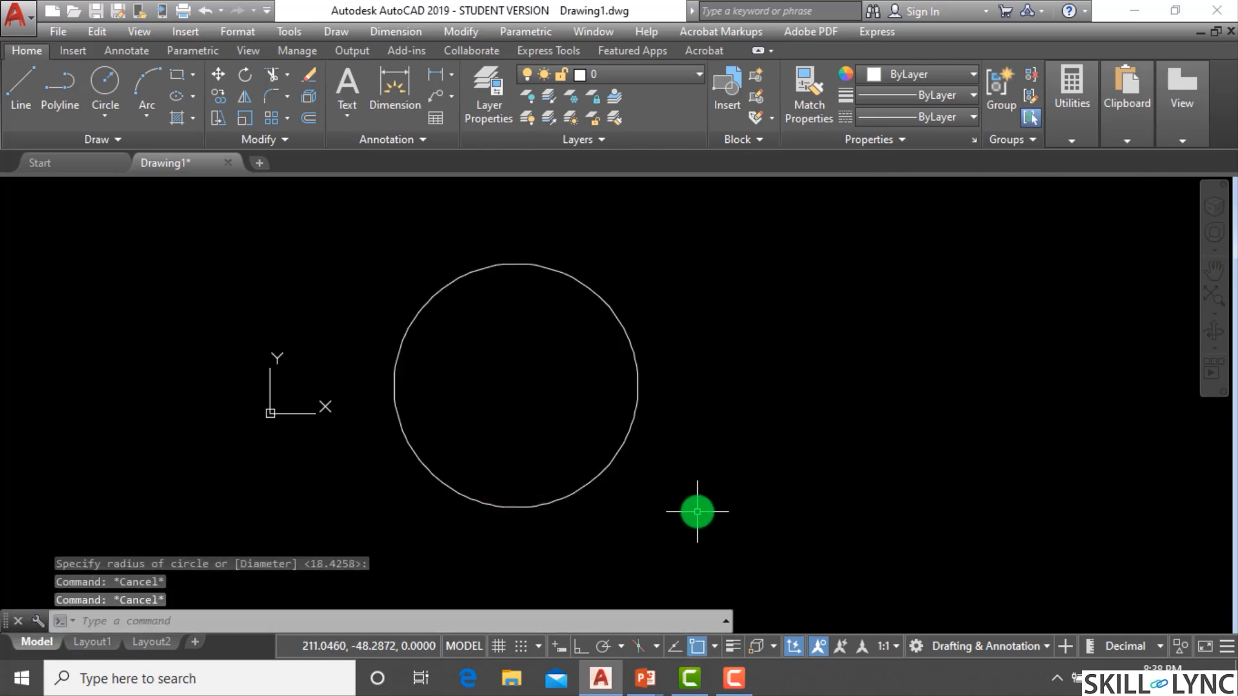
key(Escape)
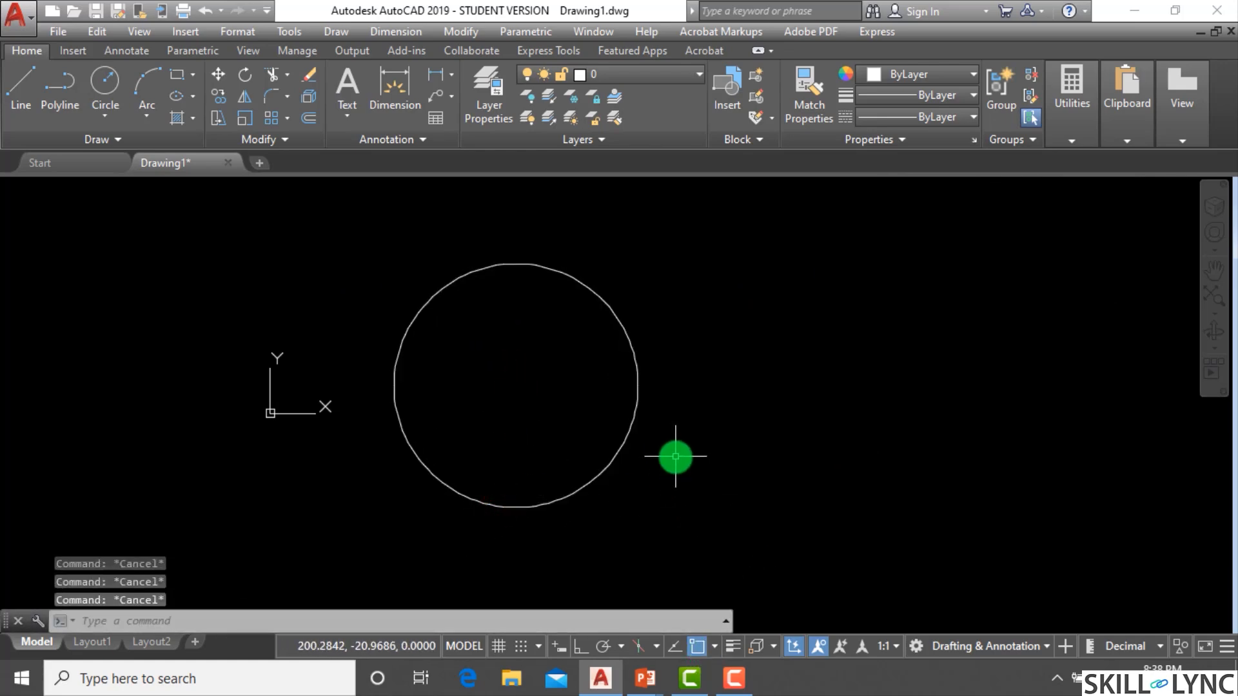
Draw a diamond inside the circle by snapping line segments to its four quadrant points.
text(l)
key(Return)
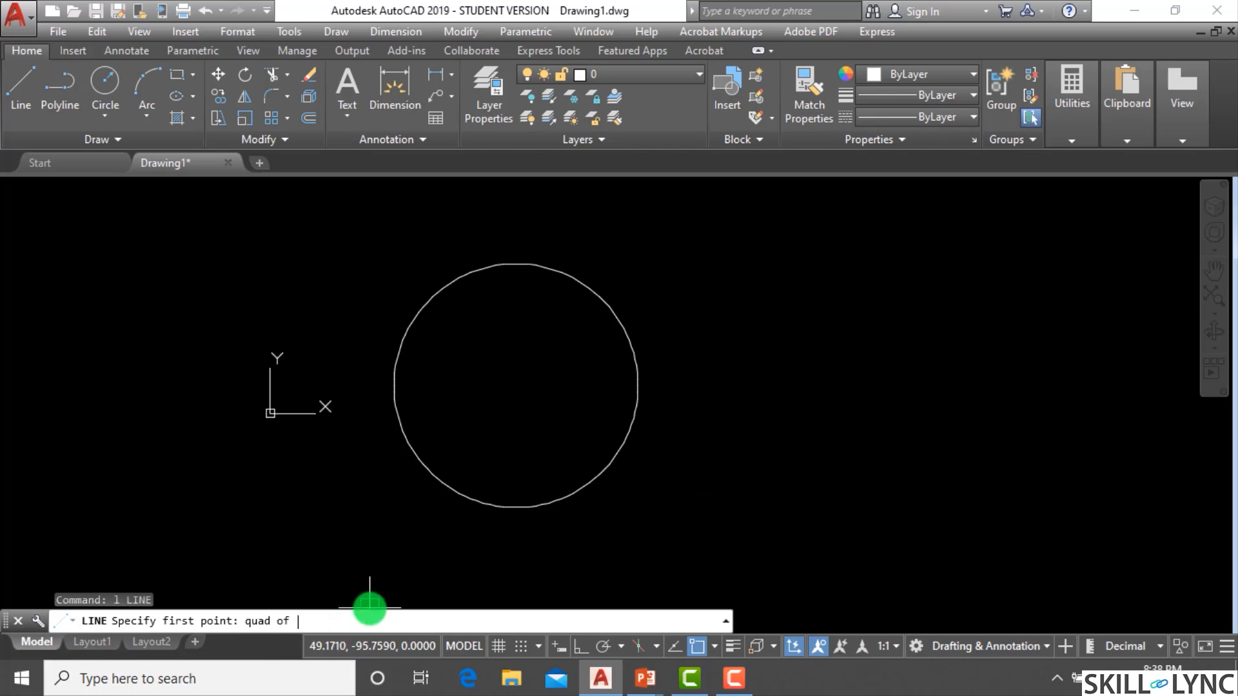
click(386, 384)
click(516, 264)
click(637, 385)
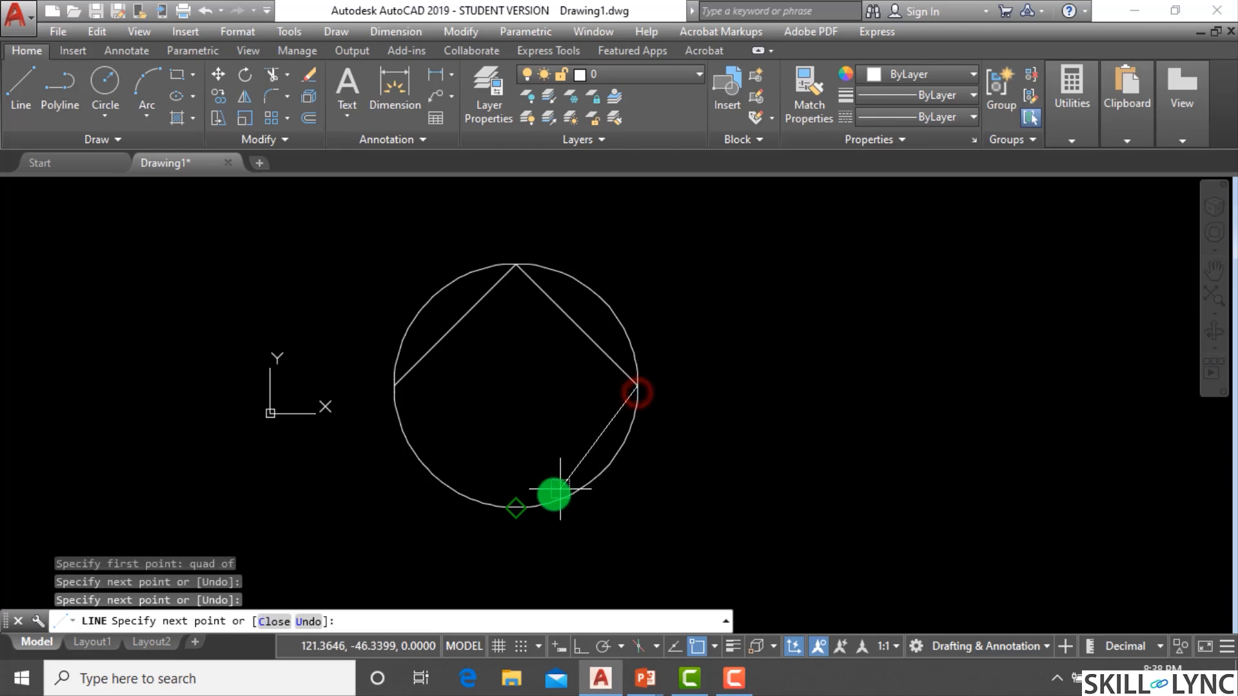
click(518, 507)
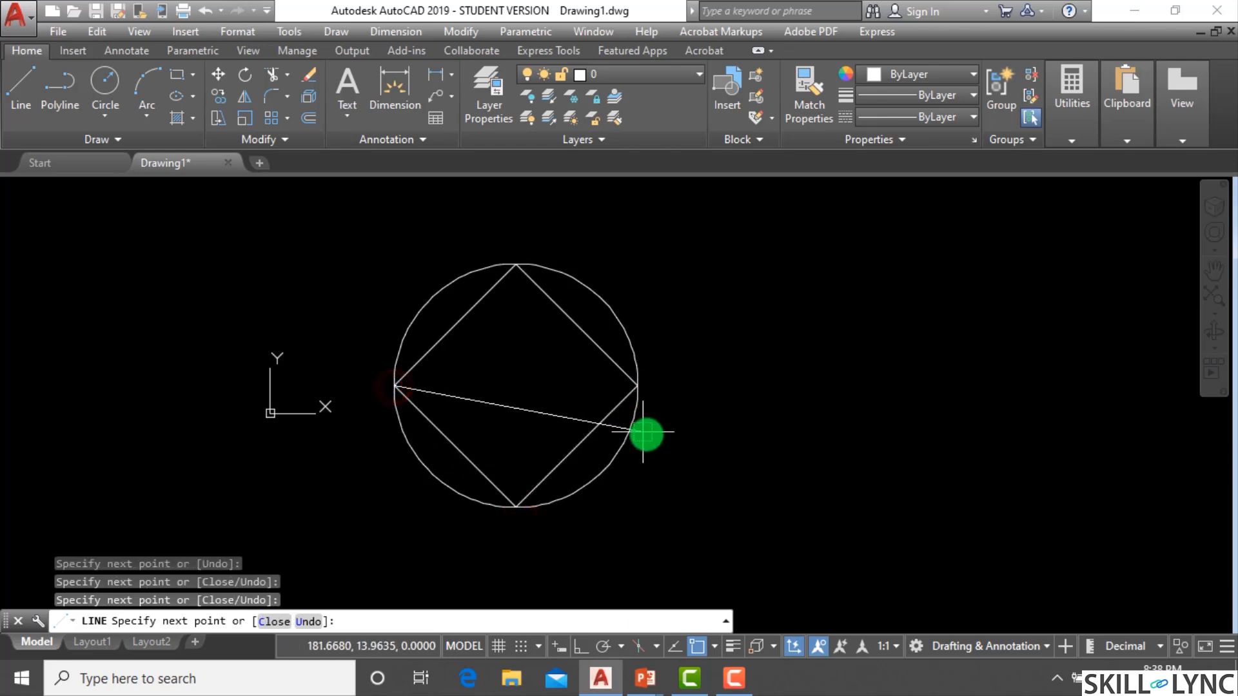
key(Escape)
key(Escape)
Select the circle and the diamond lines and erase them.
click(690, 523)
click(343, 248)
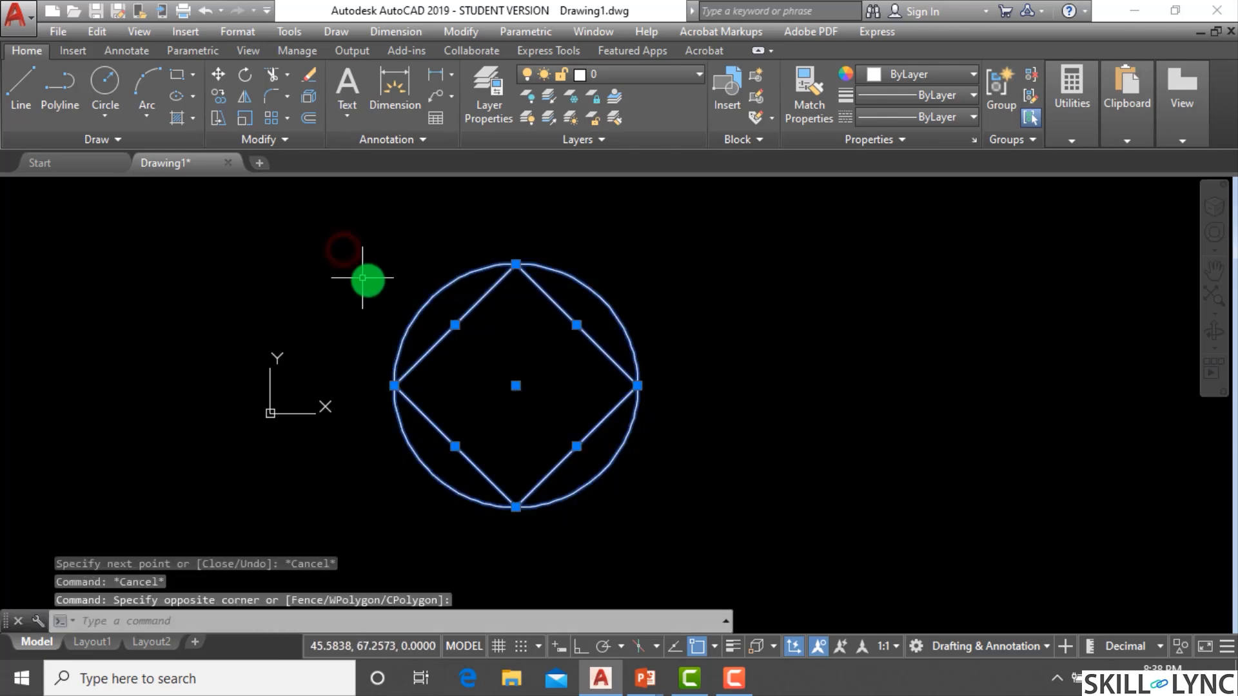
text(e)
key(Return)
key(Escape)
key(Escape)
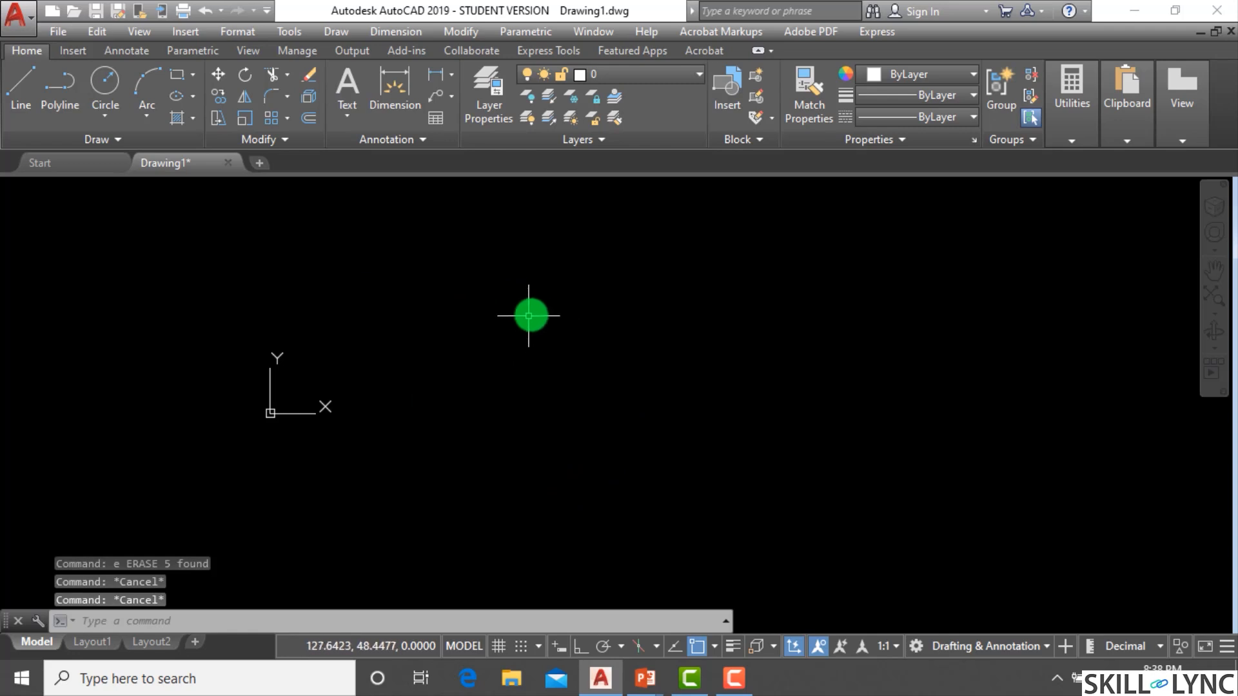
Turn off running object snaps and draw a new circle by picking a center and radius point.
click(694, 648)
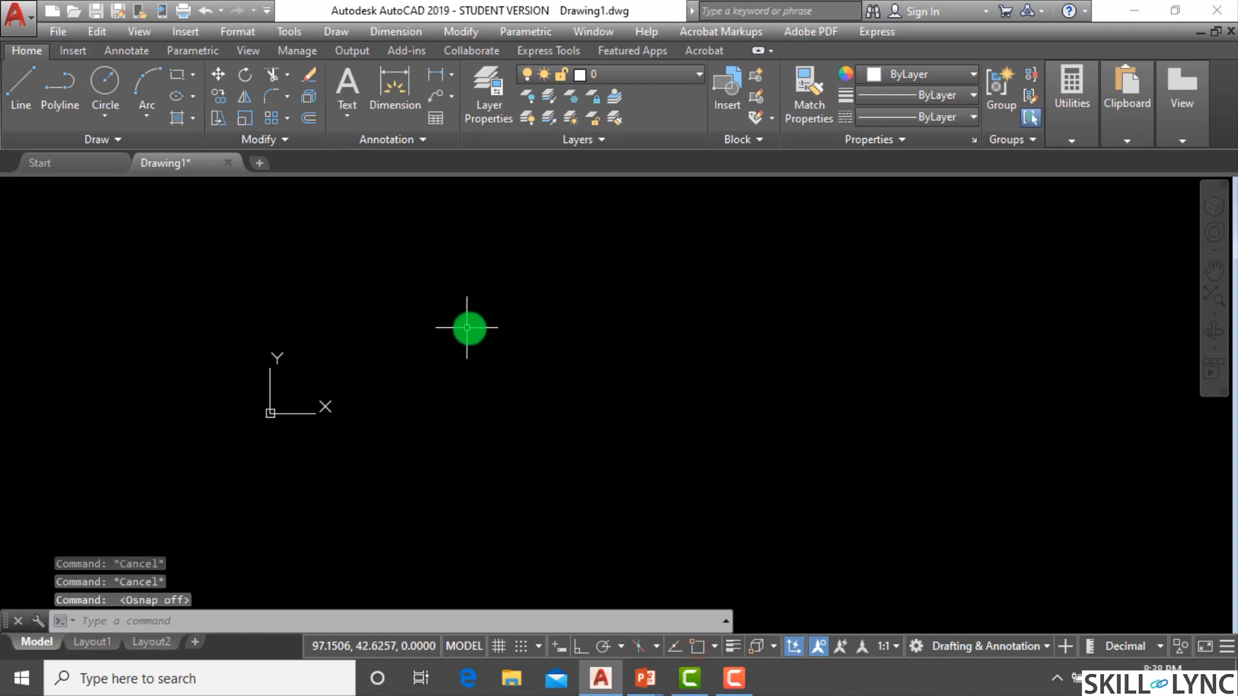
text(c)
key(Return)
click(480, 328)
click(470, 447)
key(Escape)
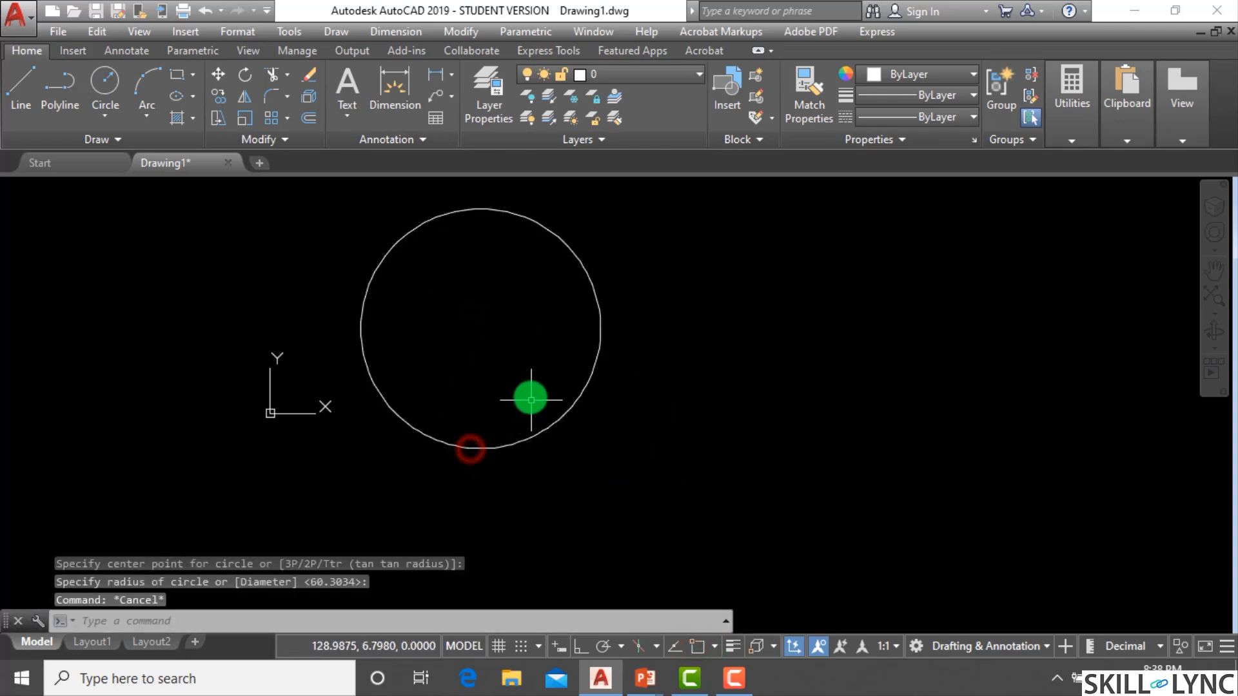
Draw a diamond inside the circle using the Quadrant override snap for each corner point.
key(Escape)
text(1)
key(Return)
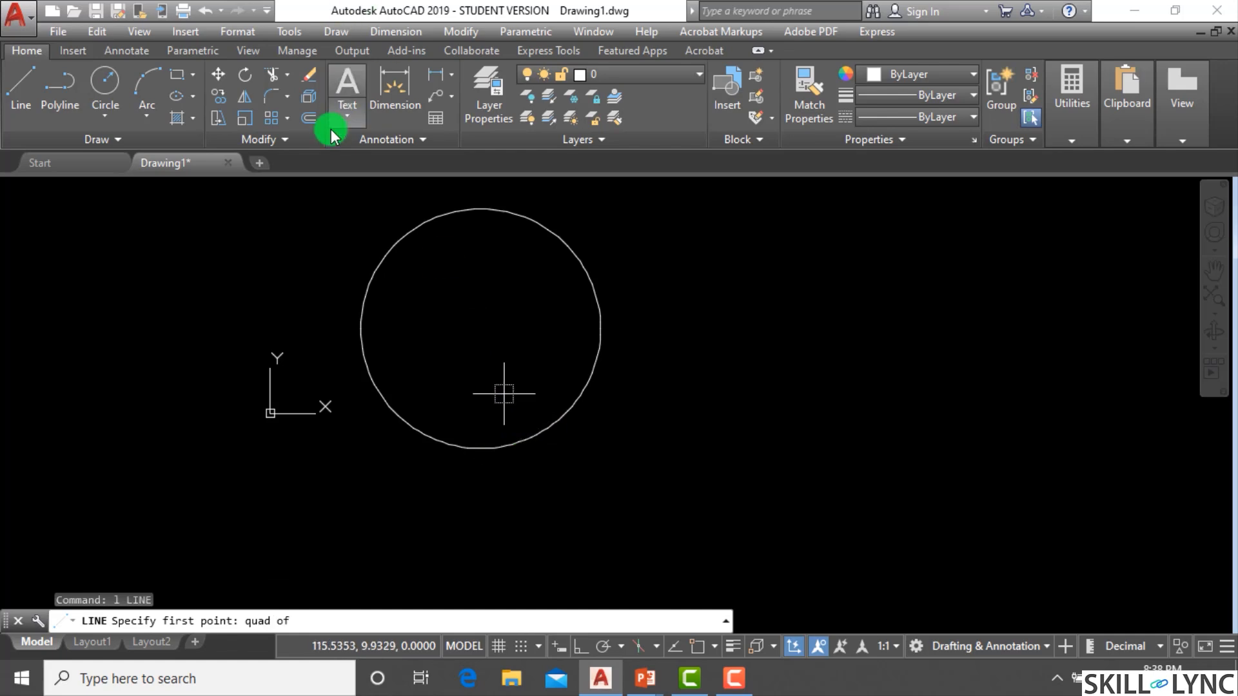
click(361, 328)
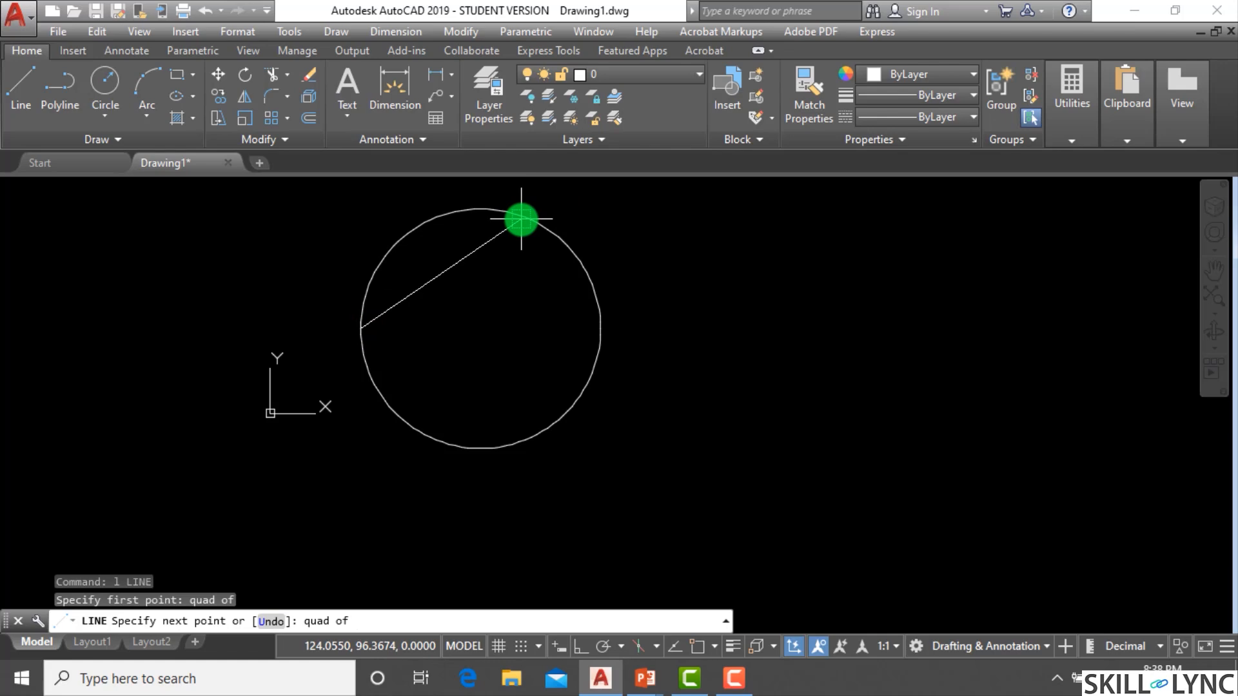
click(480, 210)
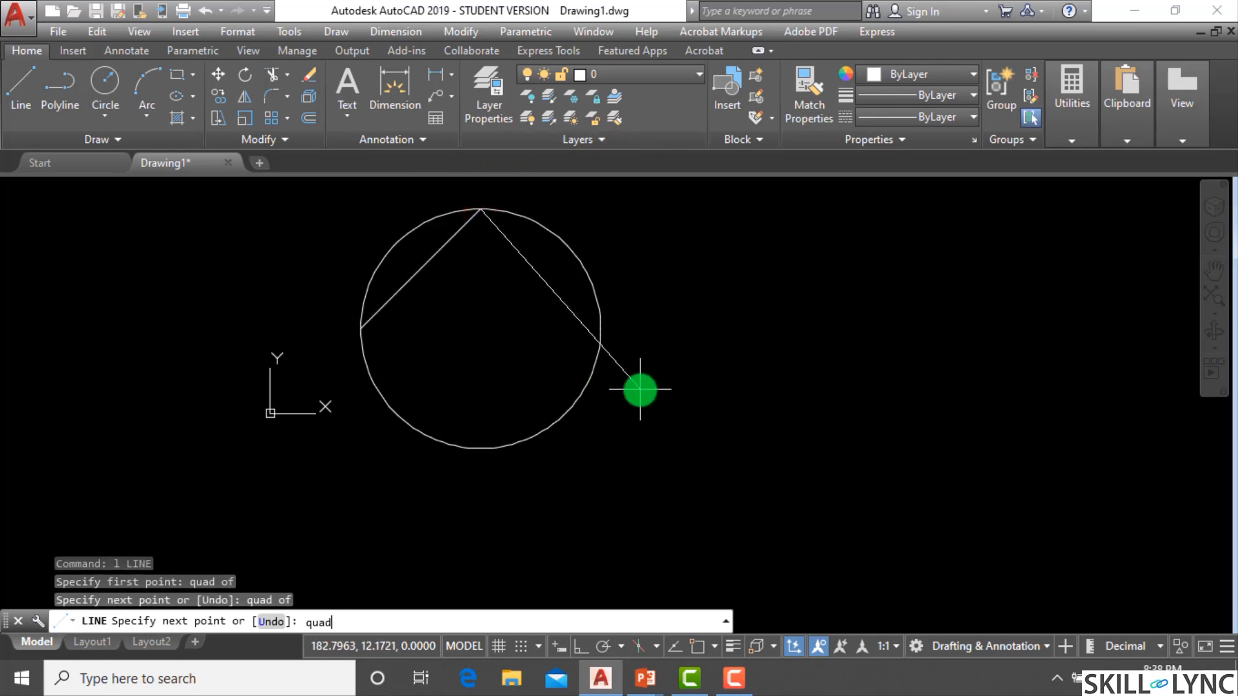
click(601, 332)
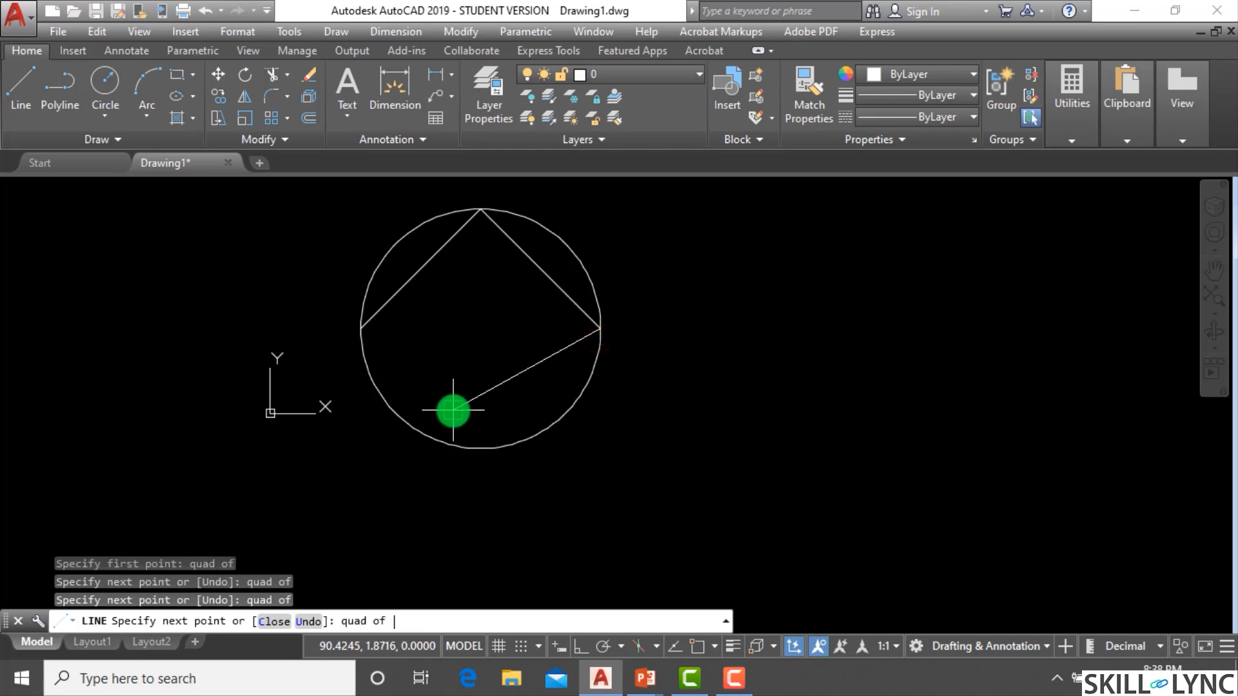
click(480, 447)
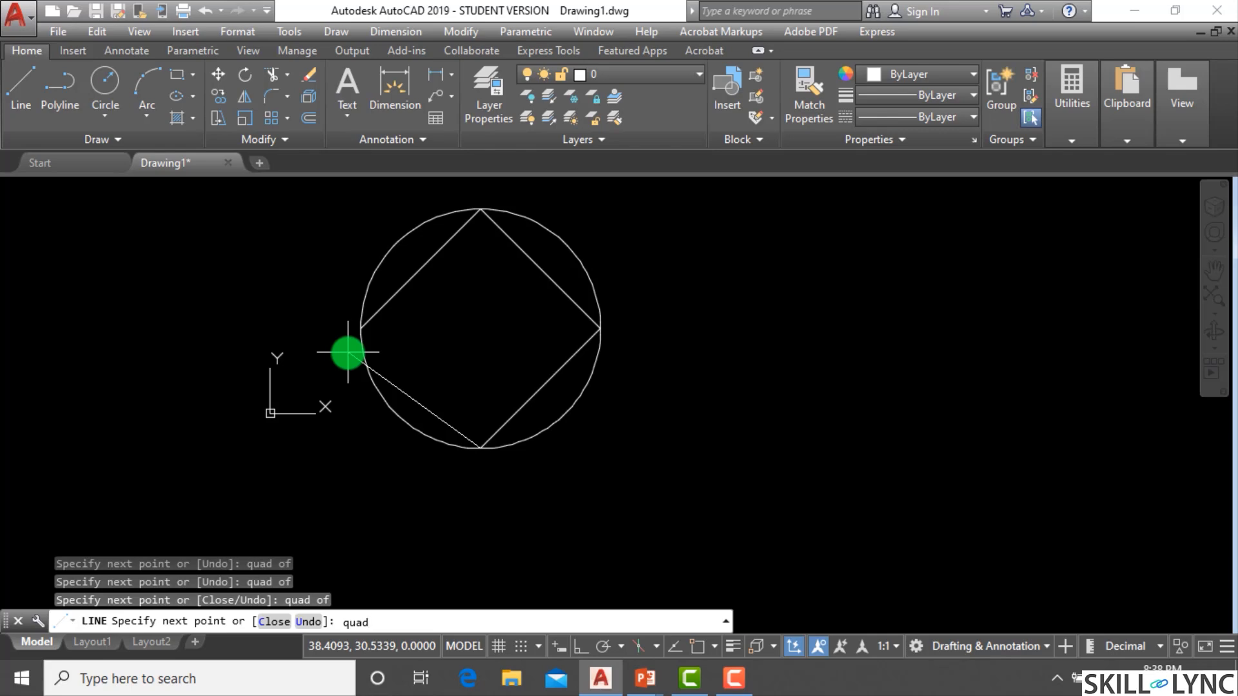
click(360, 327)
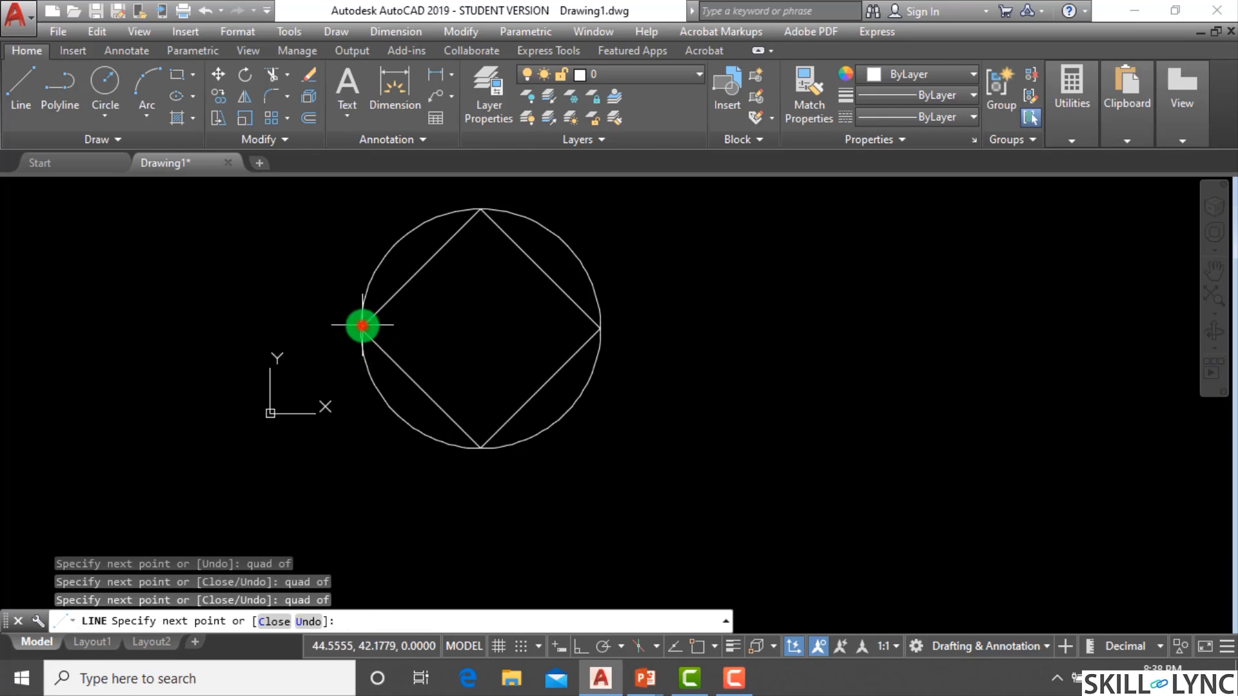
key(Escape)
key(Escape)
Window-select the circle and diamond and erase them.
scroll(505, 413, down, 5)
scroll(510, 454, up, 5)
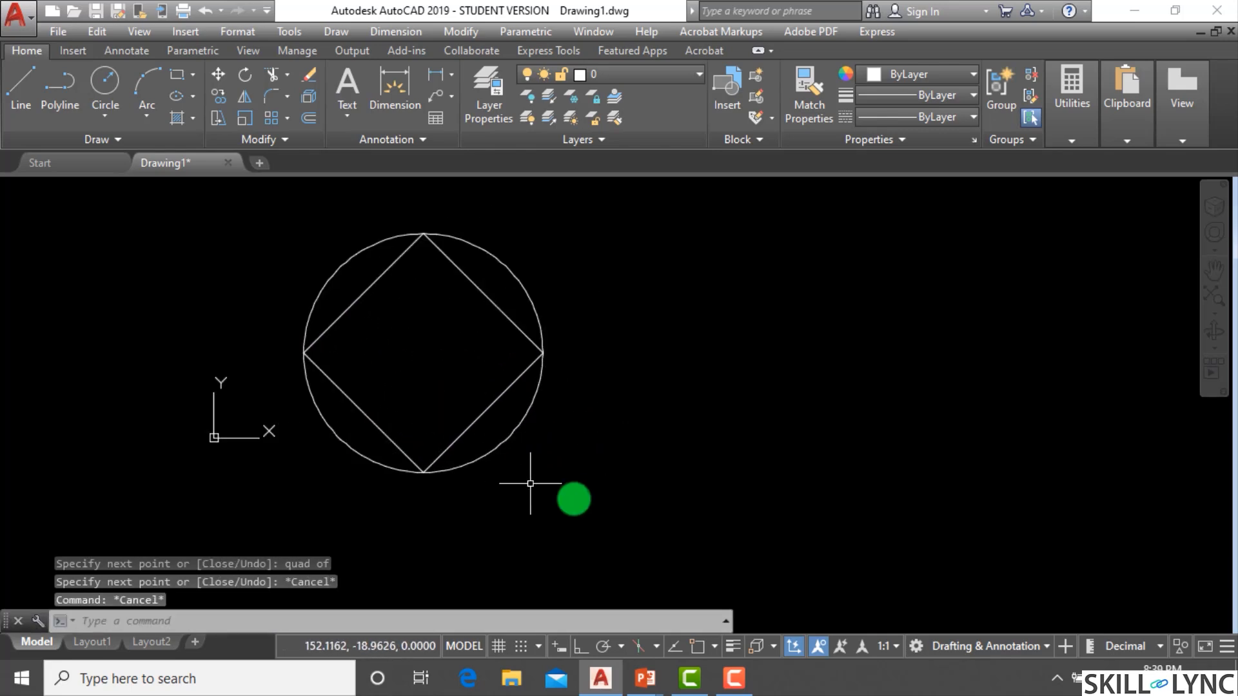
click(572, 497)
click(254, 282)
text(e)
key(Return)
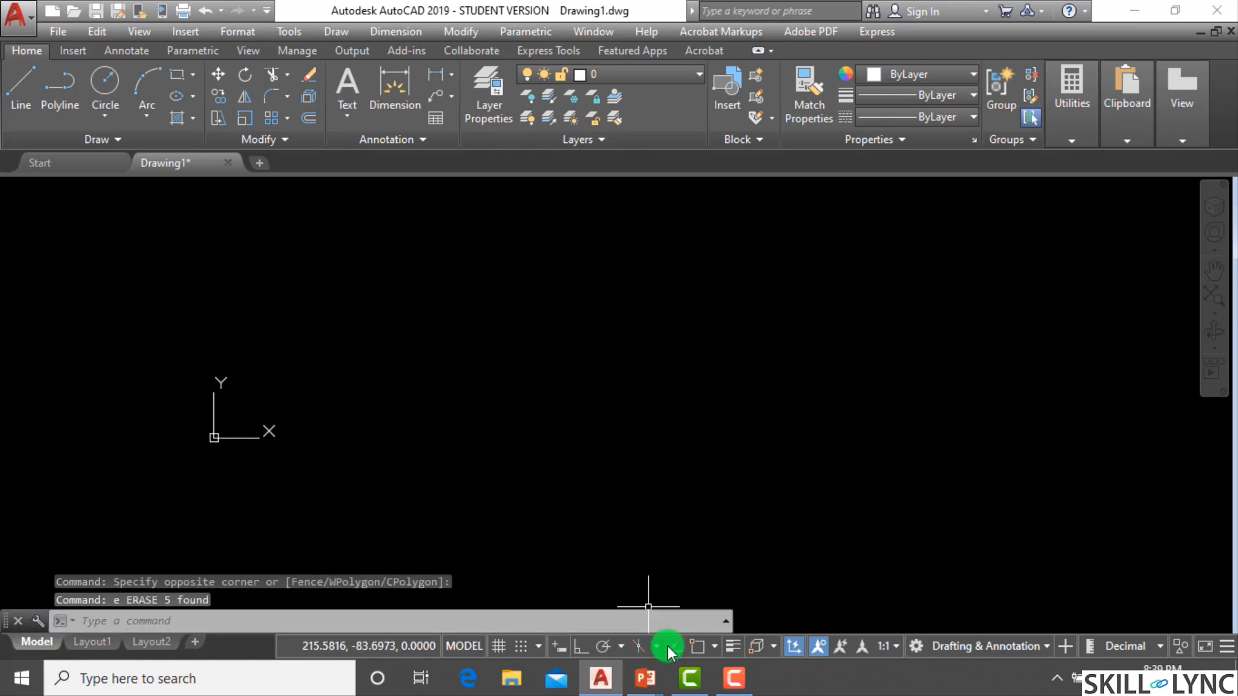
Open the Object Snap settings to review the selected snap modes, then close the dialog.
click(714, 648)
click(714, 624)
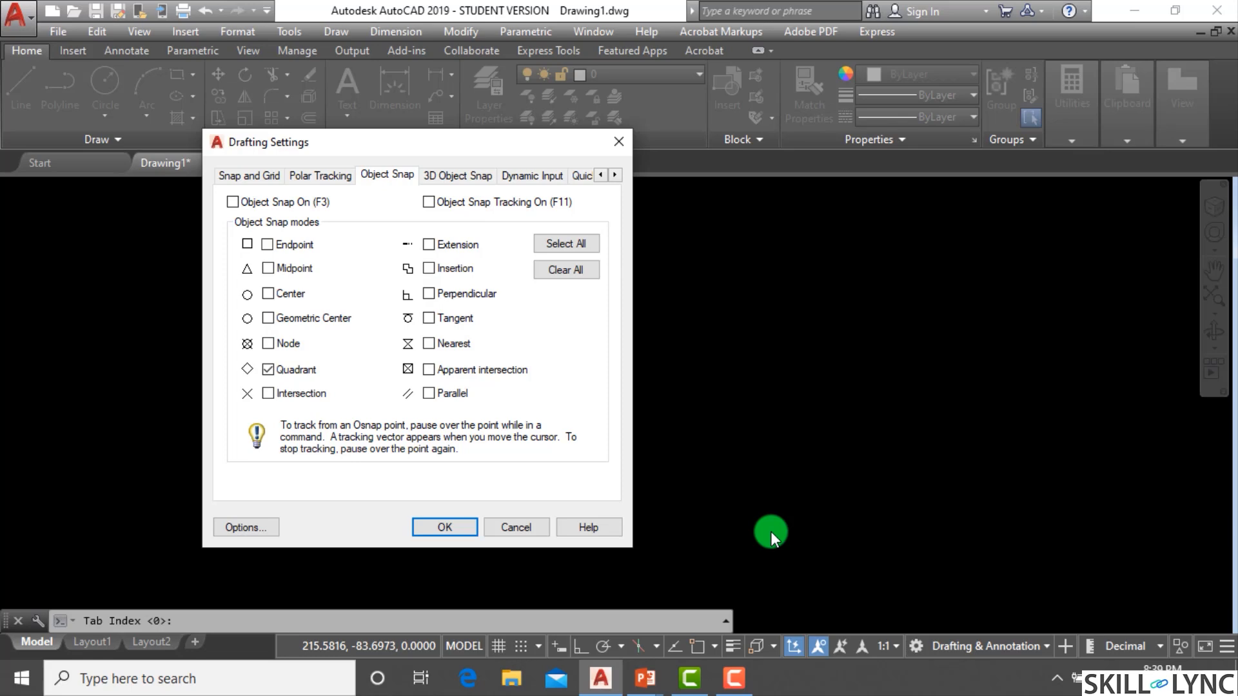
key(Escape)
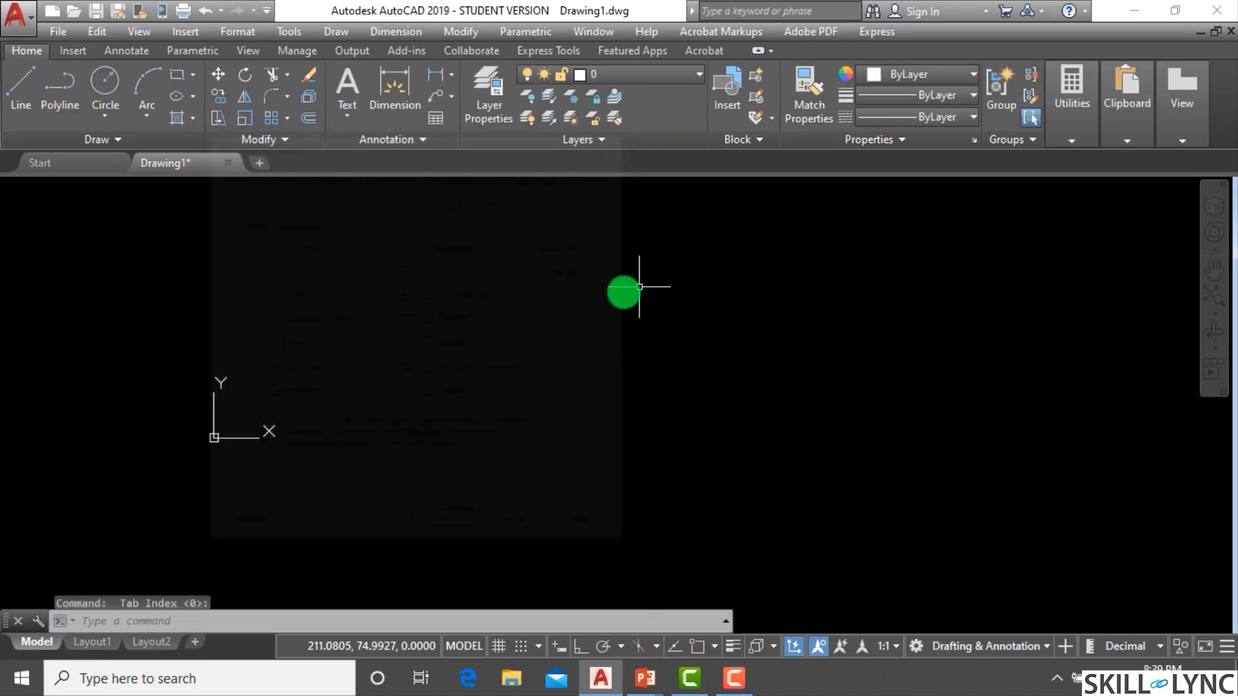
Draw a new circle by picking its center and a radius point.
key(Escape)
key(Escape)
text(c)
key(Return)
click(563, 355)
click(520, 434)
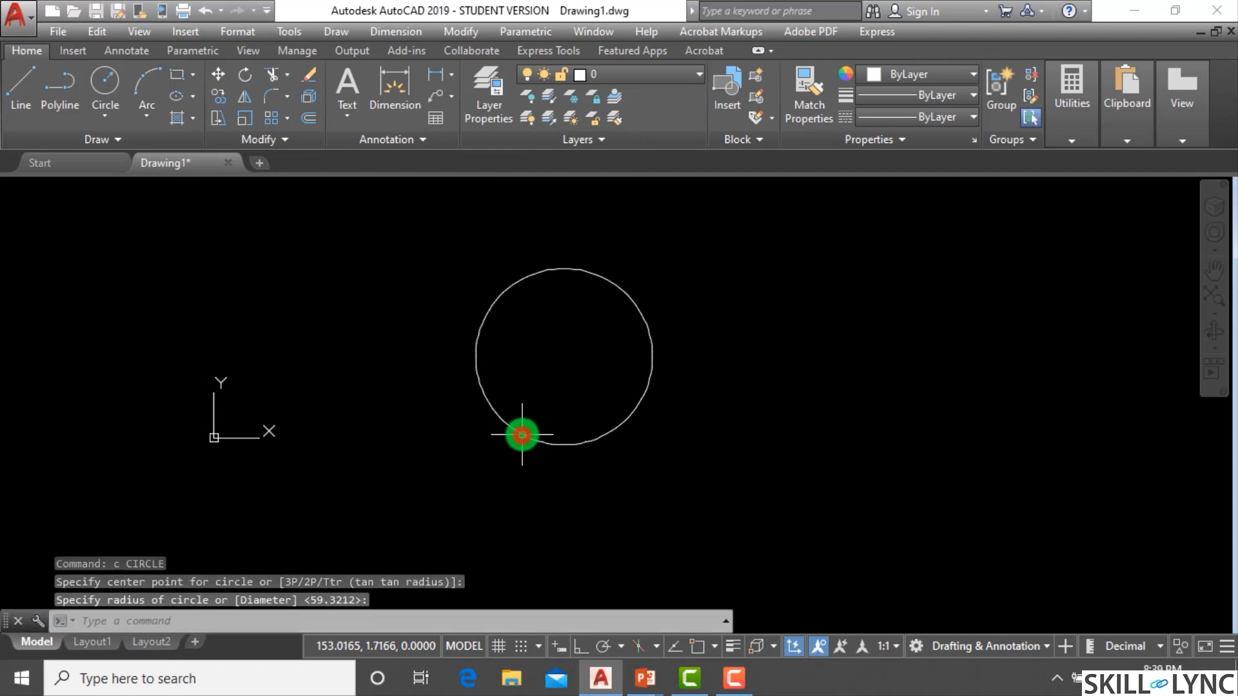
key(Escape)
Draw a two-segment line that passes into the circle's upper half and out again.
text(l)
key(Return)
click(409, 276)
click(587, 334)
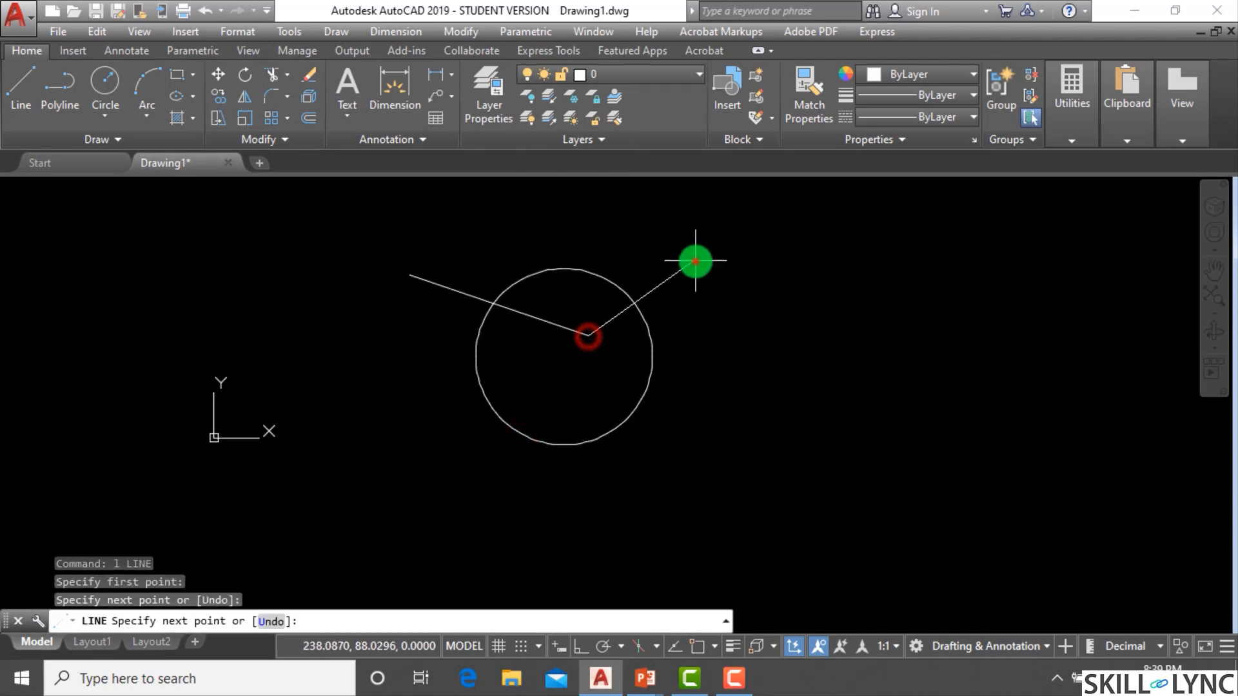
click(696, 260)
key(Escape)
Draw another two-segment line crossing the lower part of the circle.
text(l)
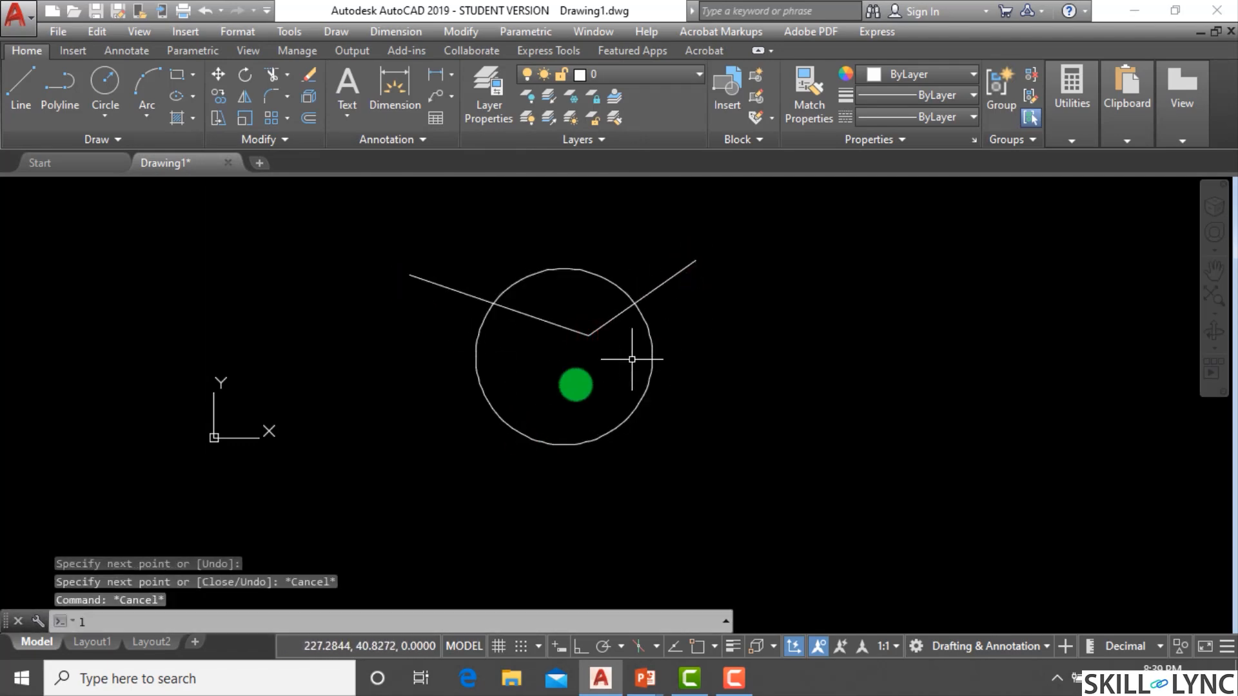
key(Return)
click(462, 479)
click(689, 435)
key(Escape)
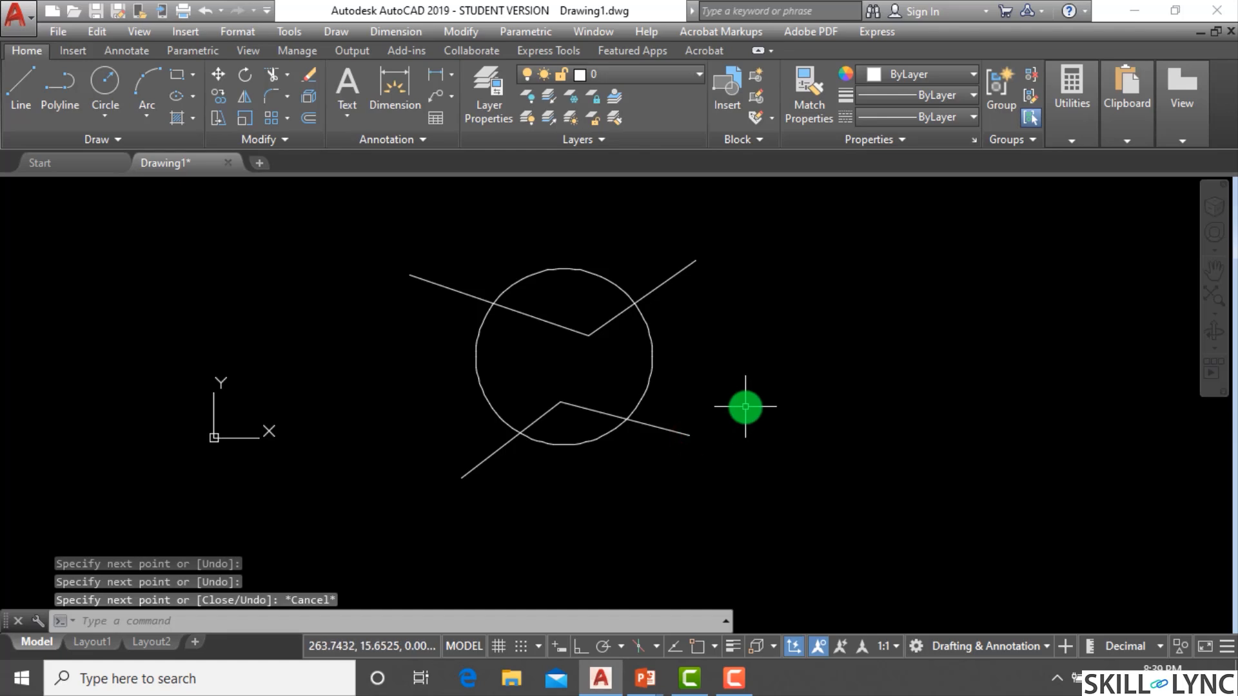
Open the Object Snap settings to review the active snap modes and close the dialog.
click(713, 647)
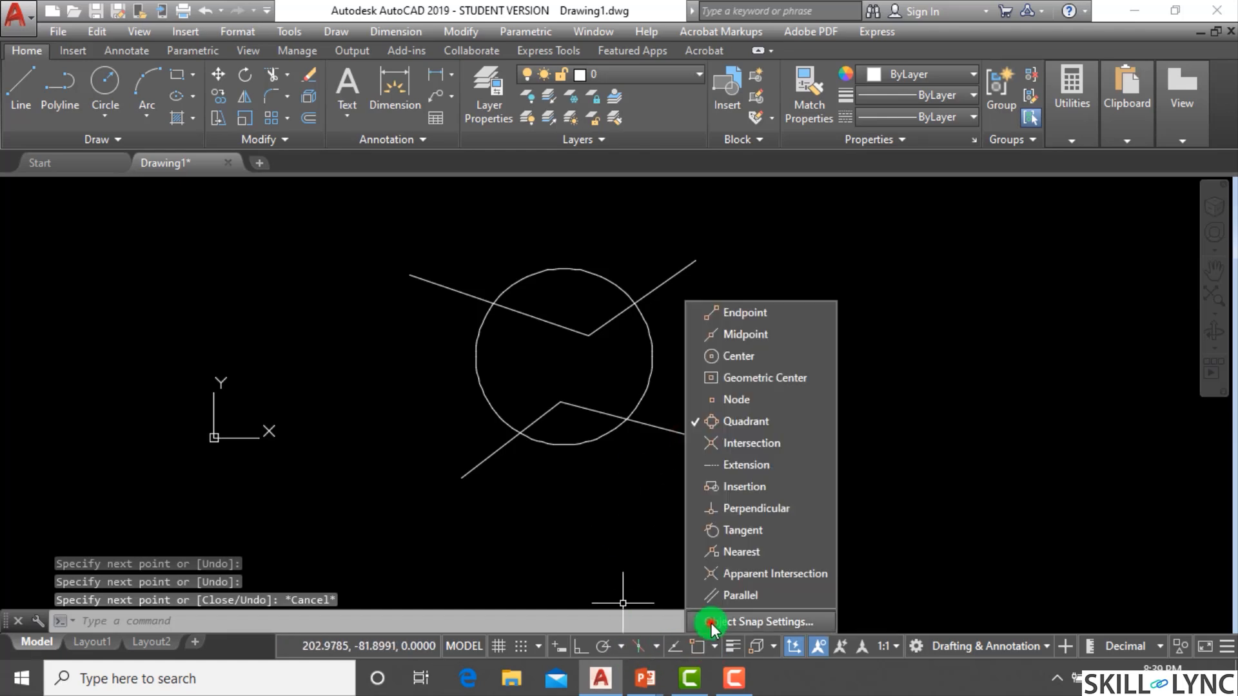
click(717, 625)
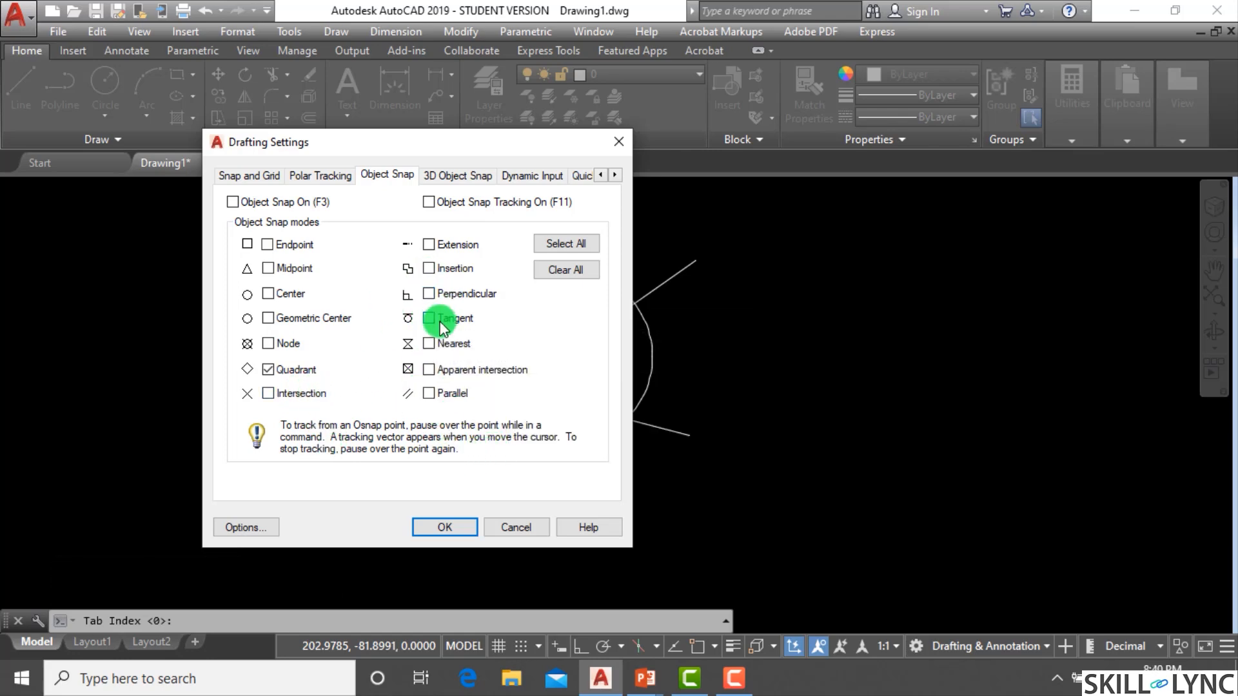
click(451, 527)
key(Escape)
key(Escape)
key(Escape)
scroll(645, 323, up, 2)
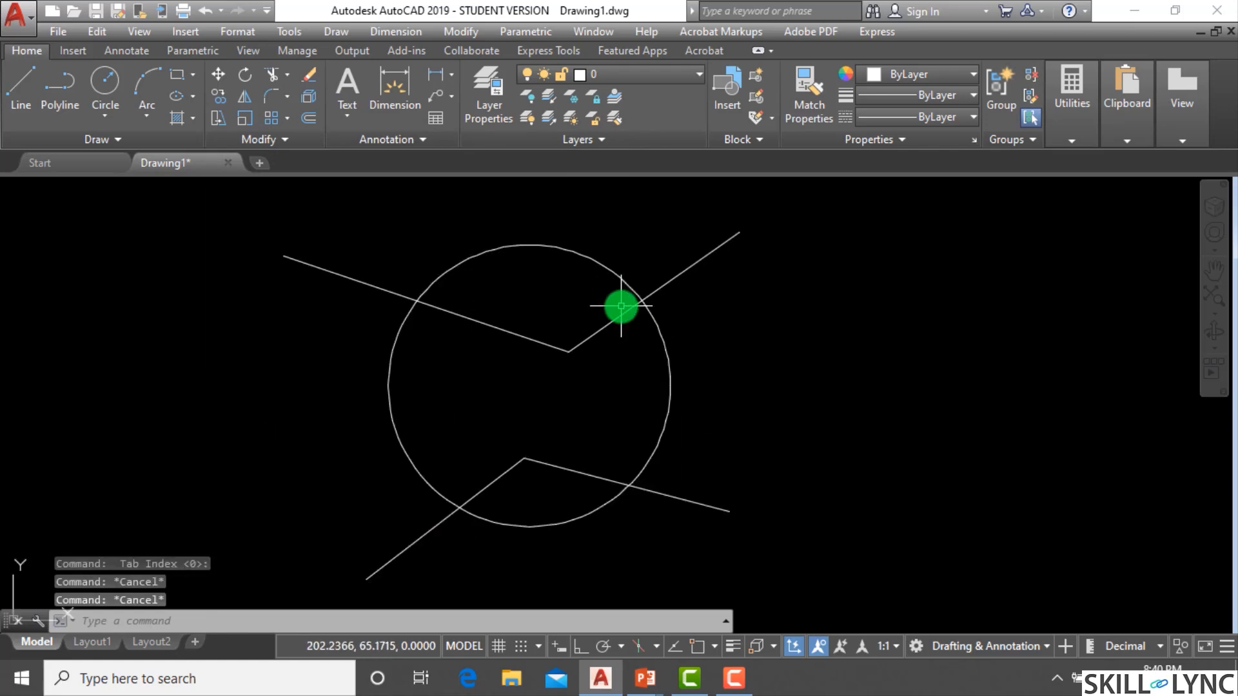
text(l)
key(Return)
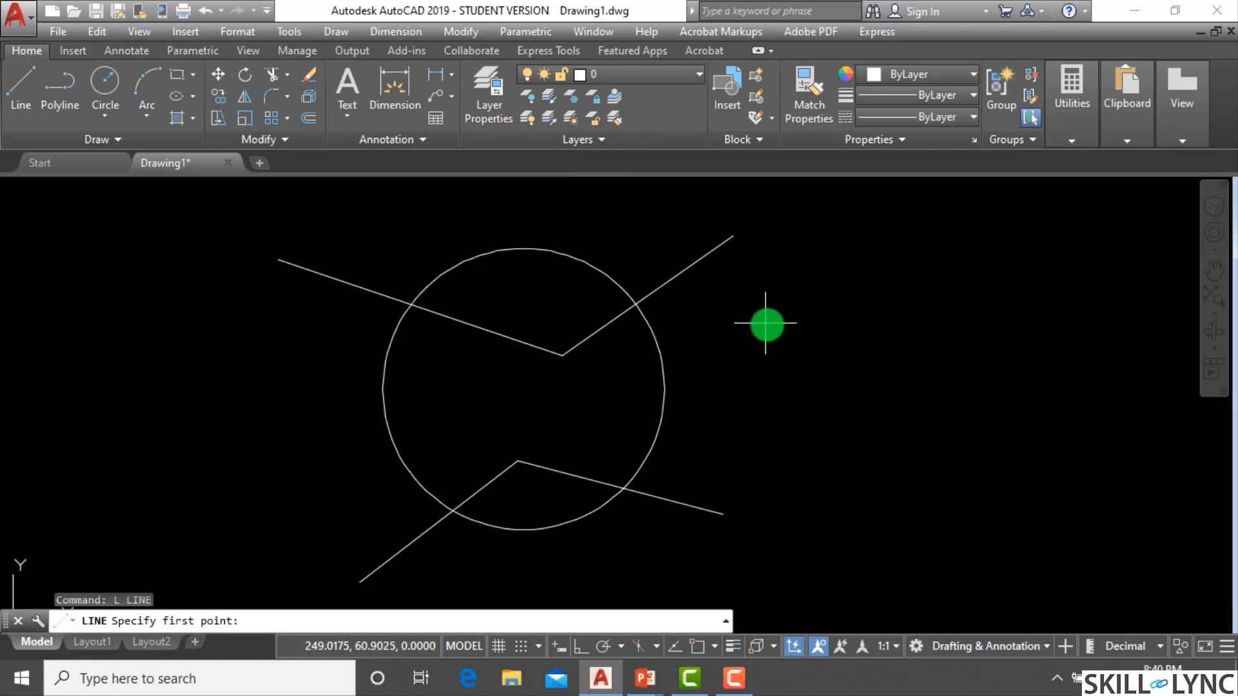
key(Escape)
key(Escape)
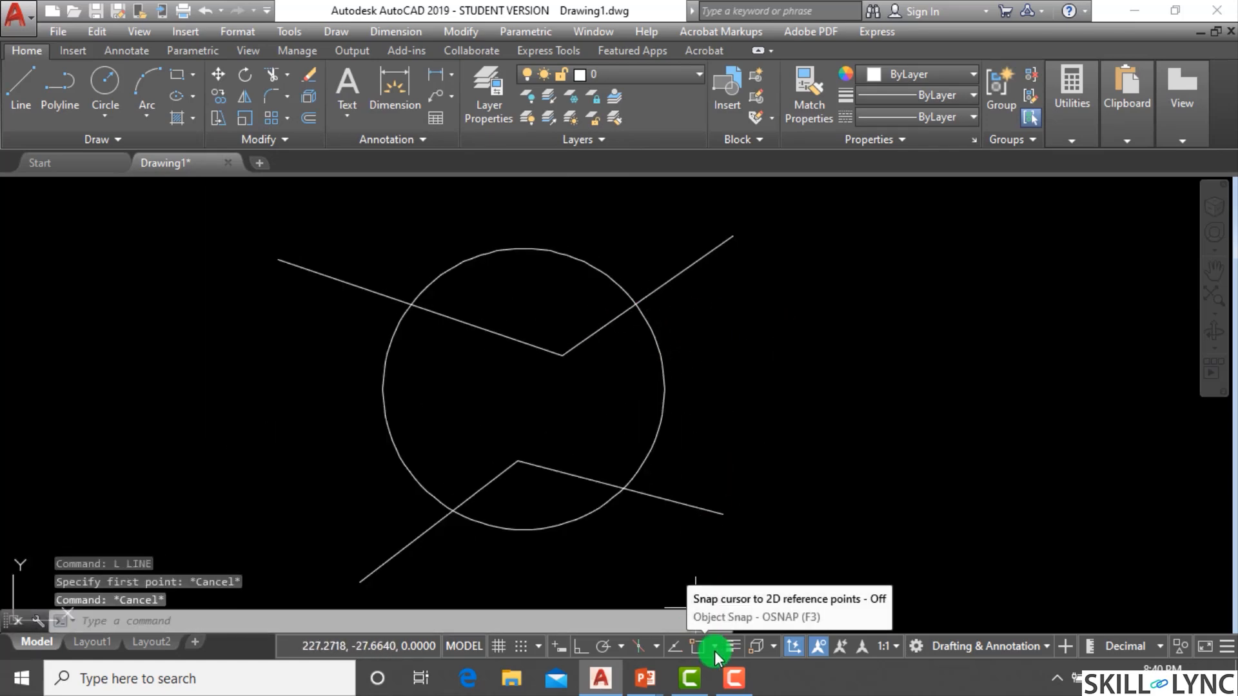
Clear all running object snaps, enable only Perpendicular, Tangent and Intersection, and turn Object Snap on.
click(715, 648)
click(725, 620)
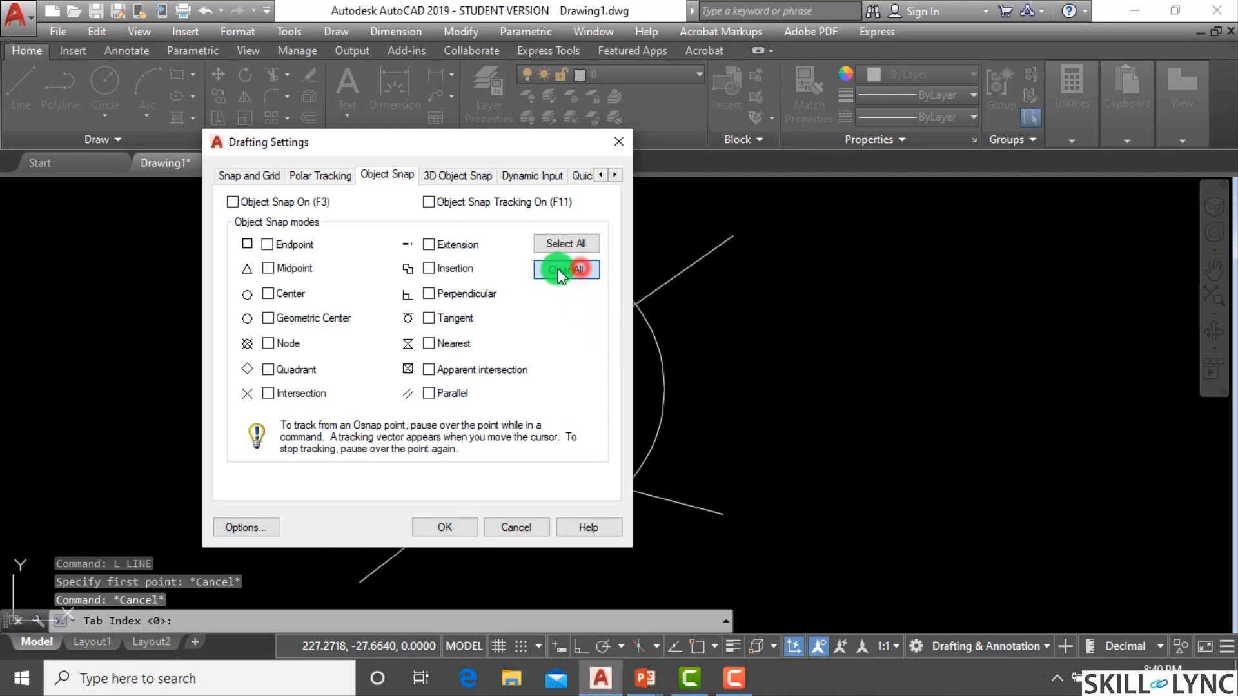
click(423, 293)
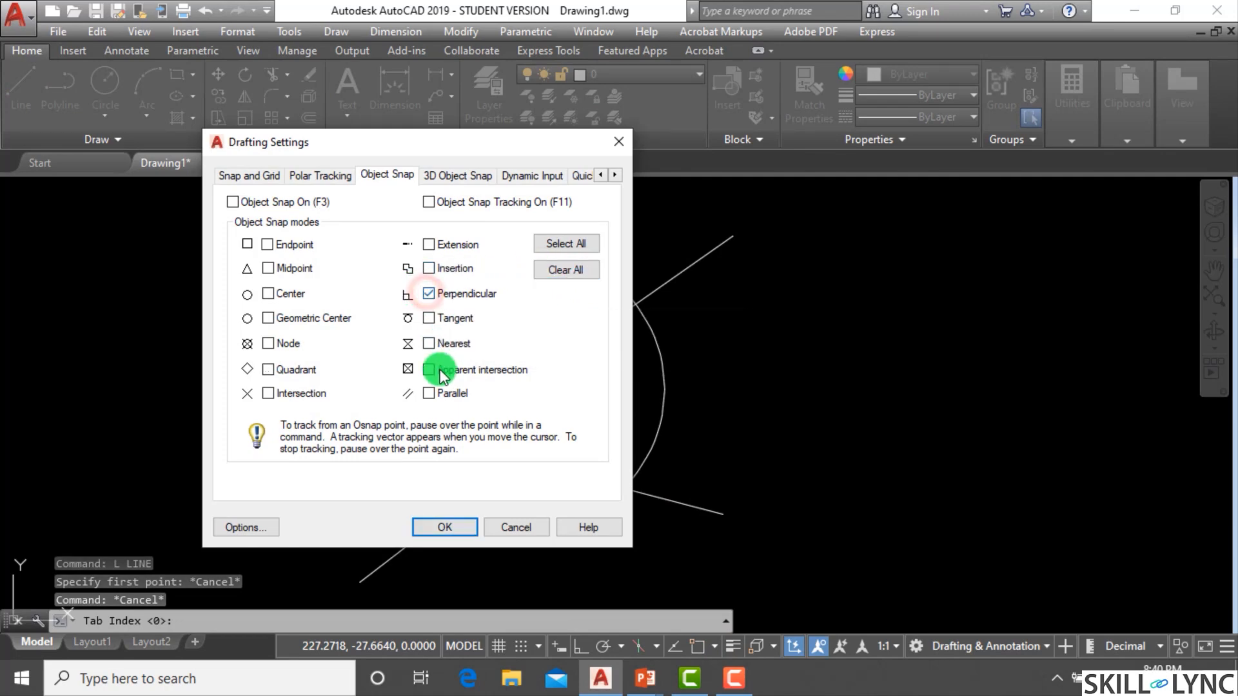
click(431, 318)
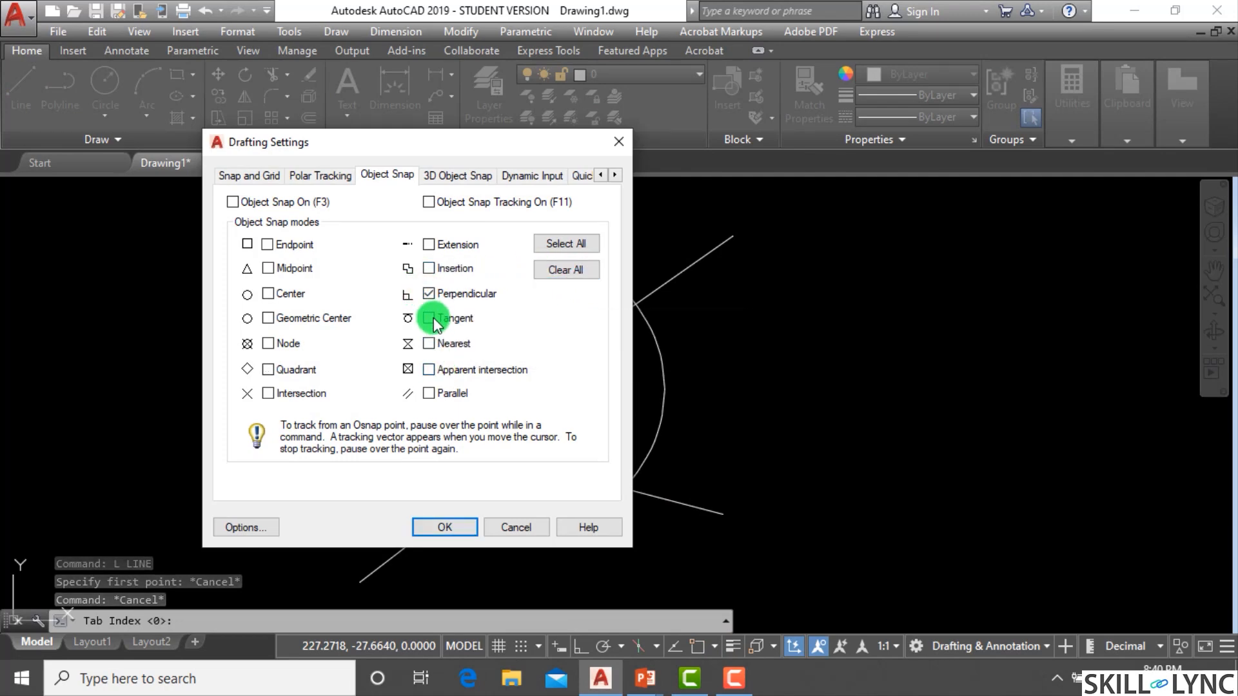
click(270, 395)
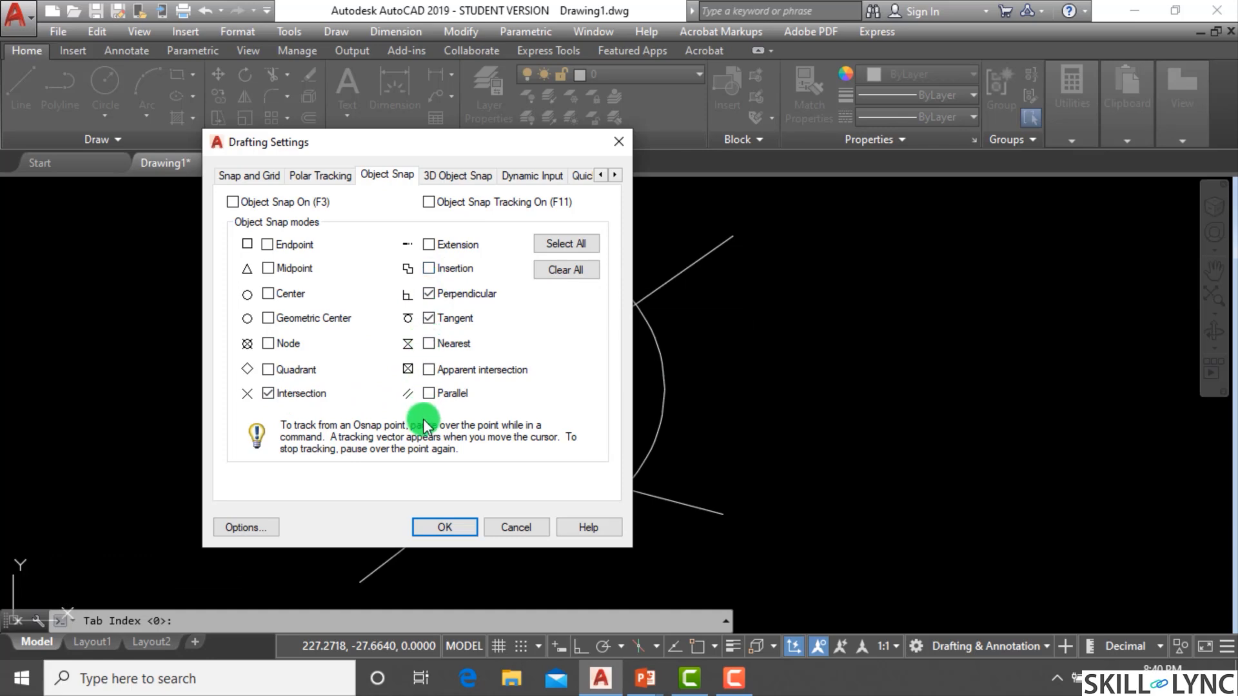
click(458, 524)
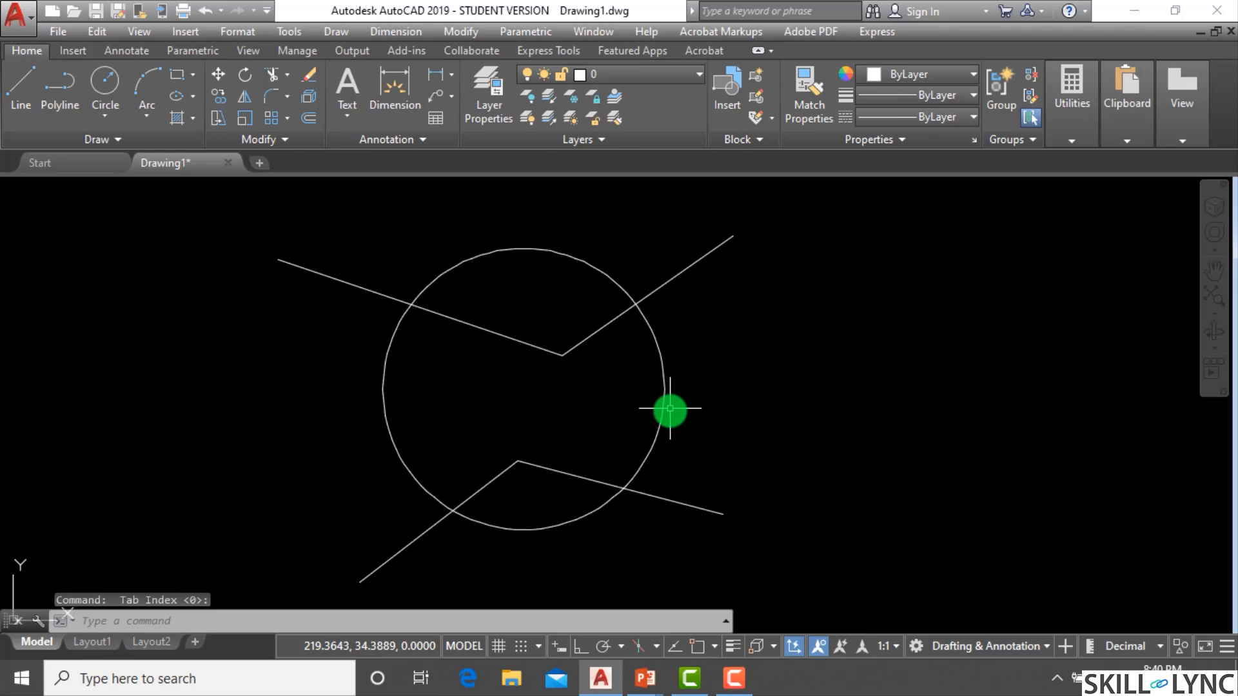
click(694, 648)
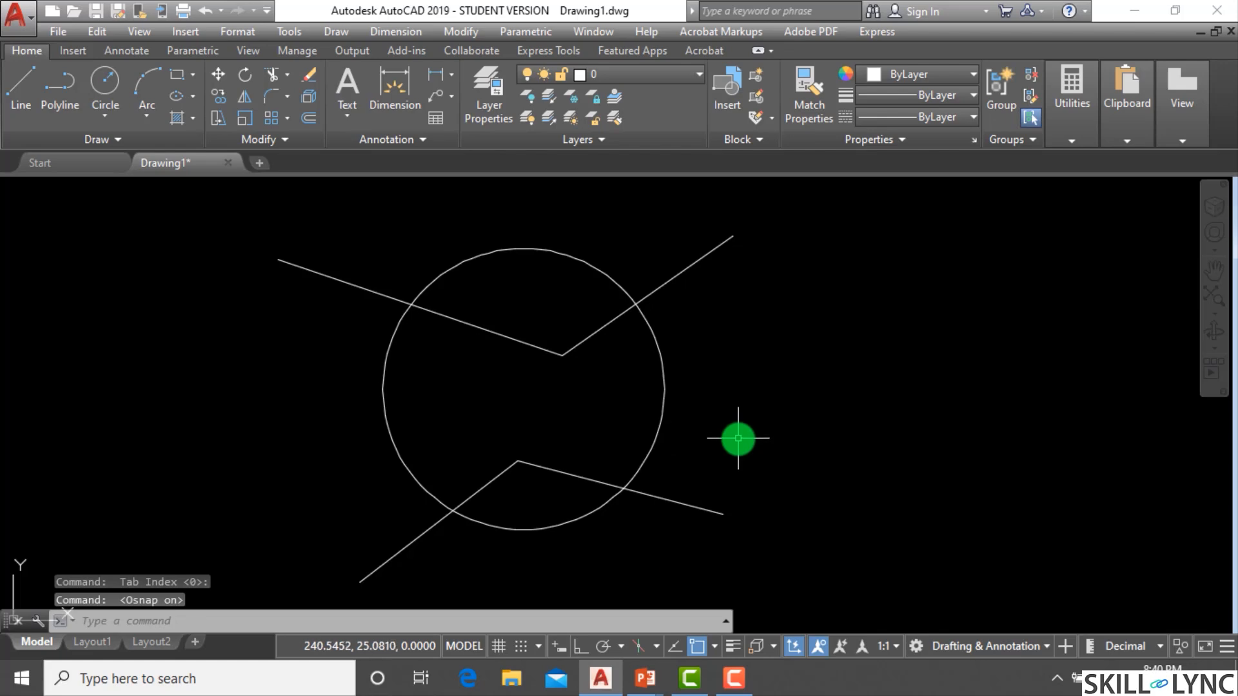
Draw a circle centered on the upper line's left intersection with the large circle.
text(c)
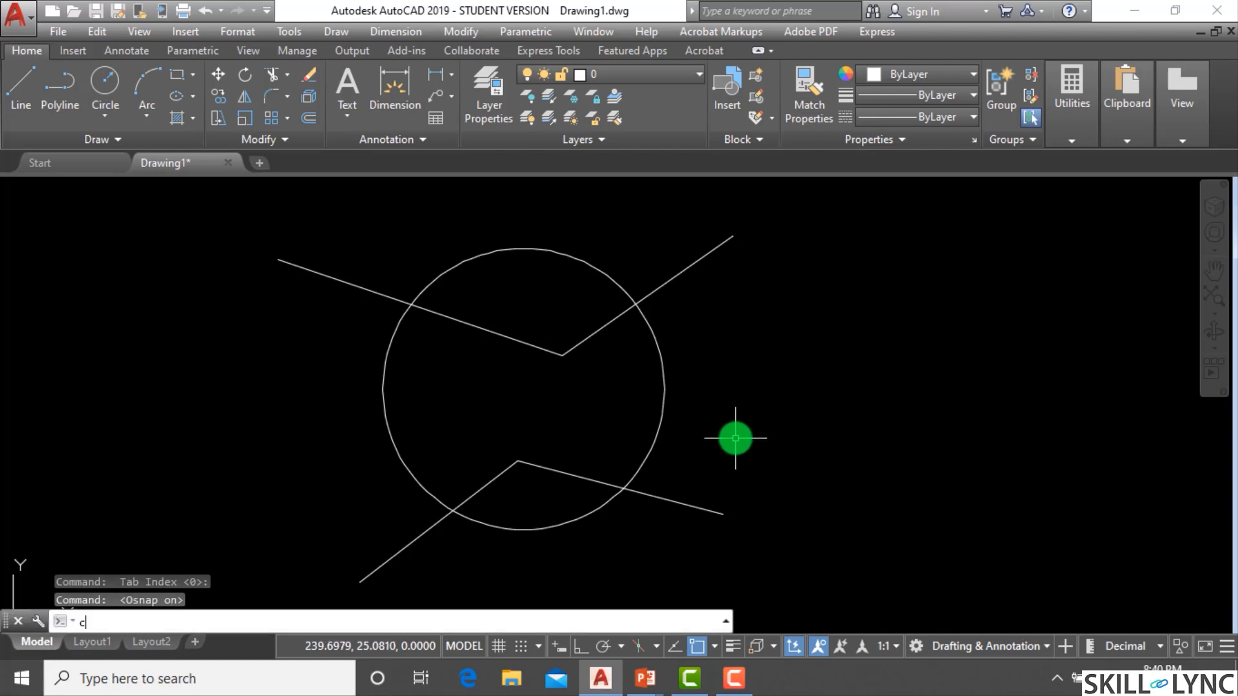
key(Return)
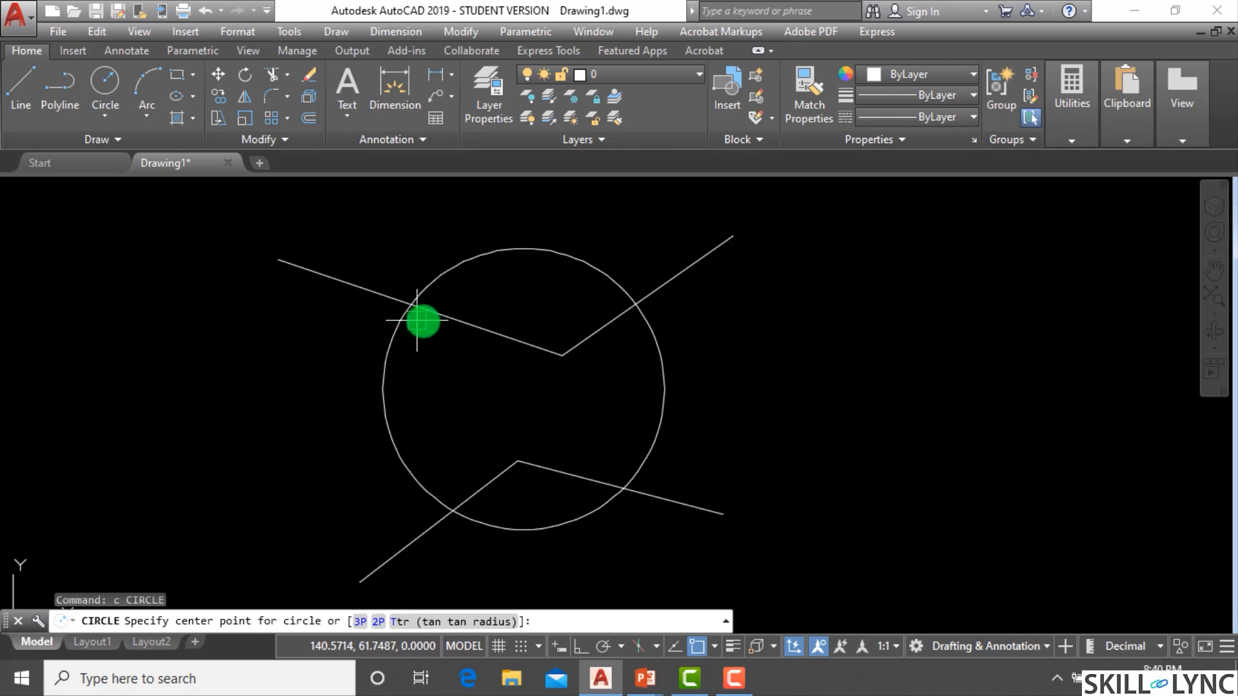
scroll(413, 268, up, 4)
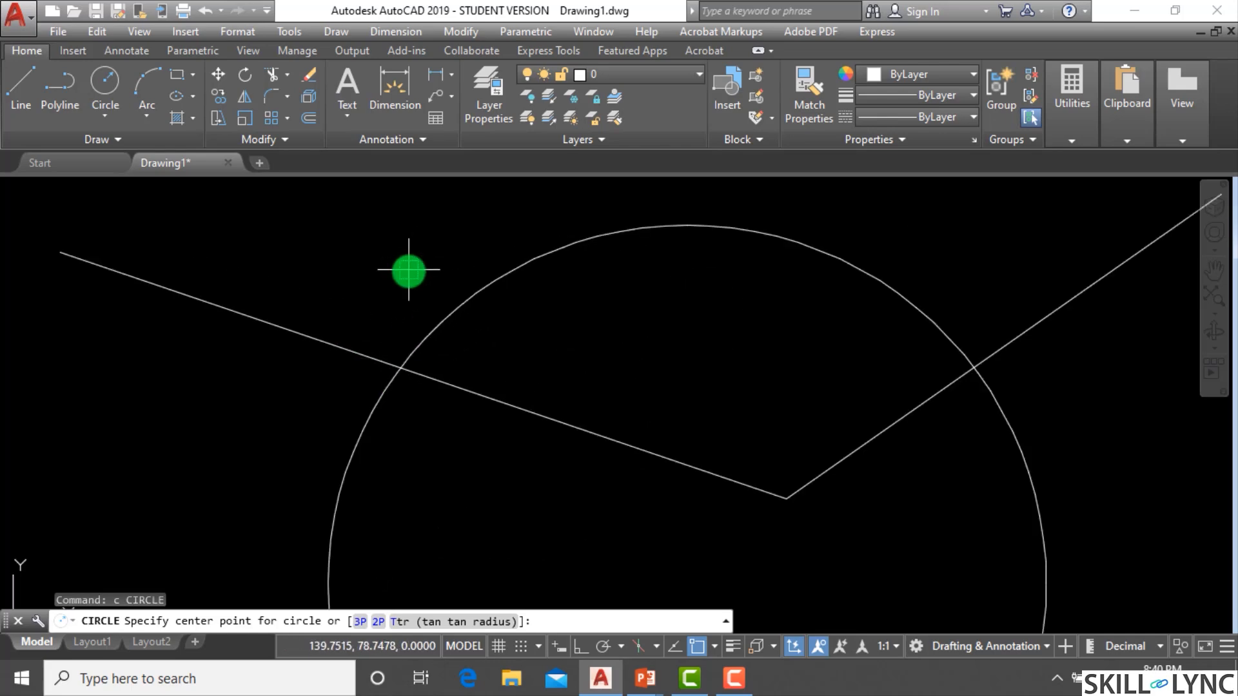
click(400, 368)
click(399, 263)
Draw a circle centered on the upper line's right intersection with the large circle.
scroll(399, 271, down, 4)
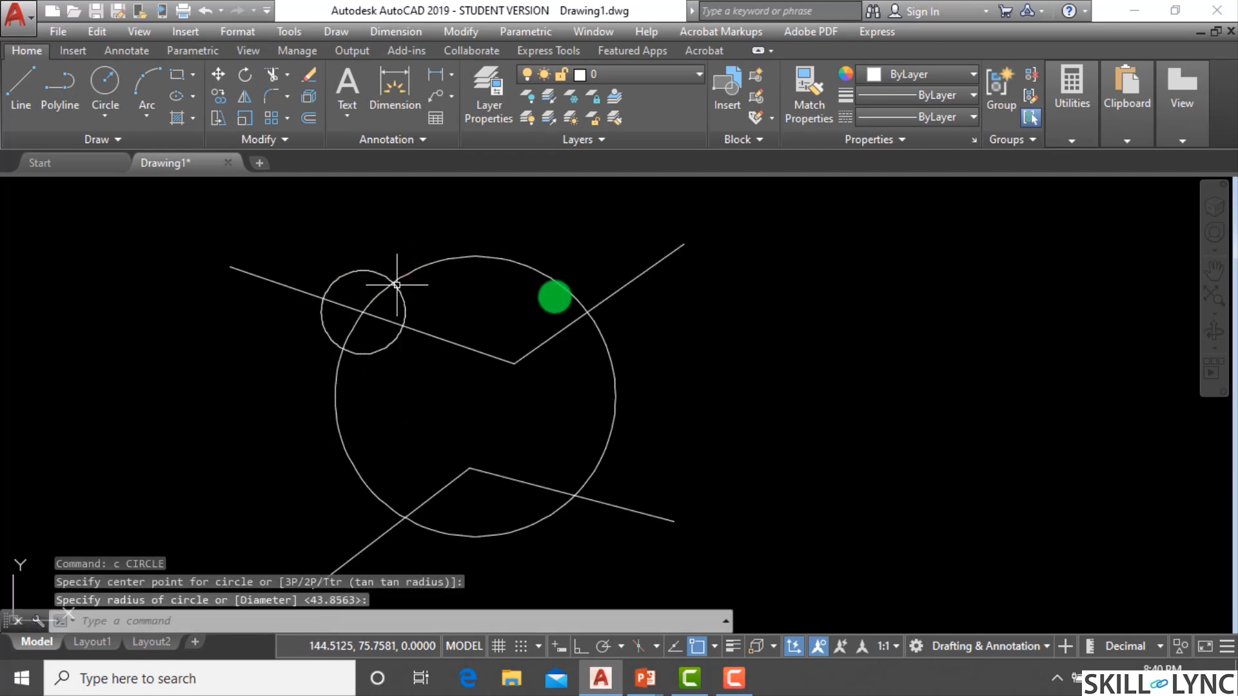
scroll(608, 290, up, 2)
key(Return)
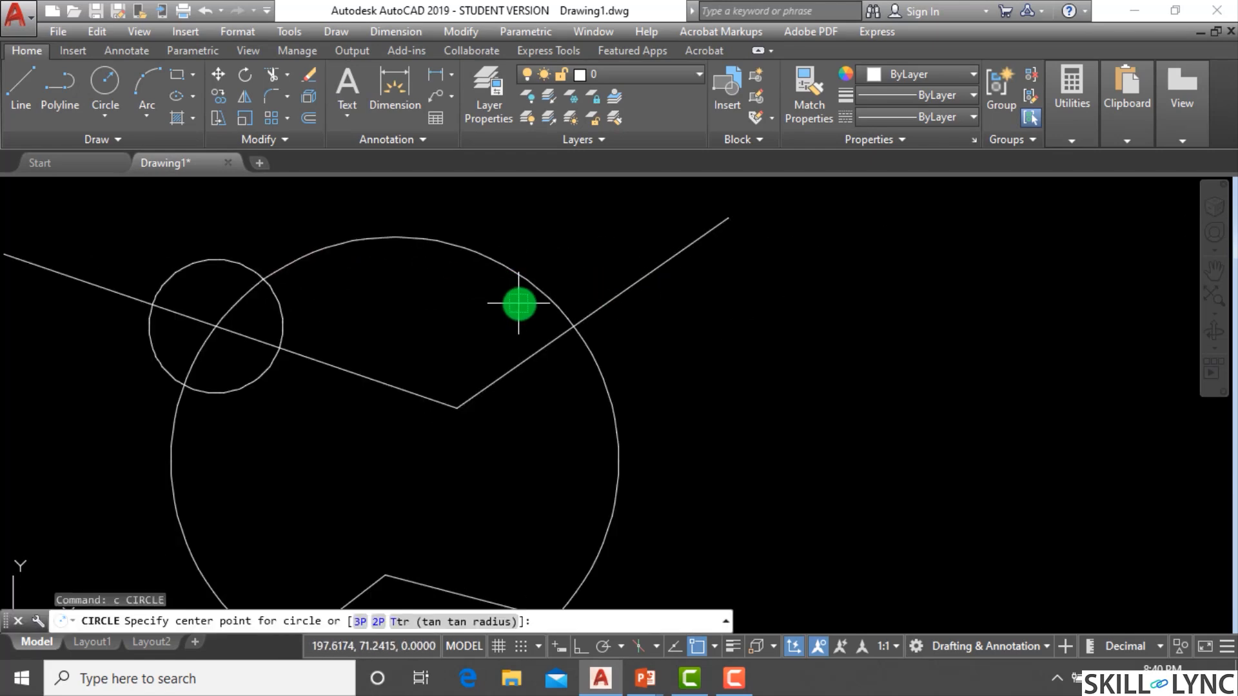
click(573, 325)
click(574, 250)
Try to draw a circle centered on the lower line's right intersection with the large circle.
scroll(554, 299, down, 4)
scroll(567, 380, up, 2)
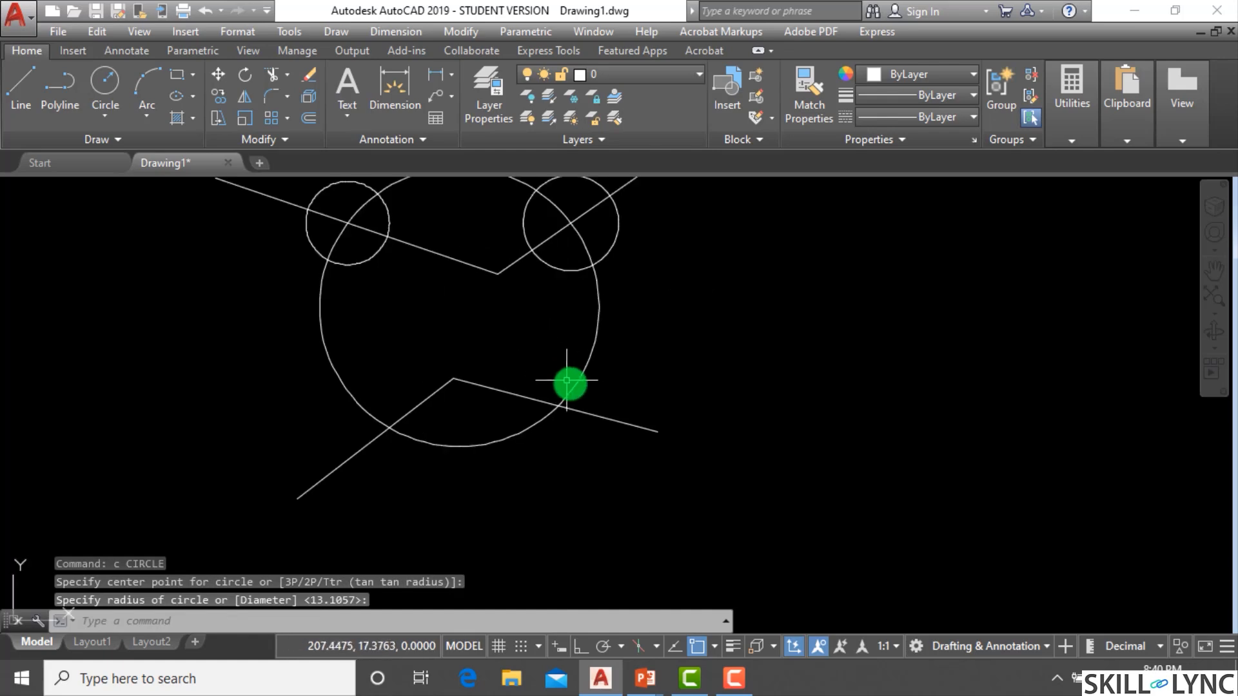
key(Return)
click(561, 406)
click(577, 354)
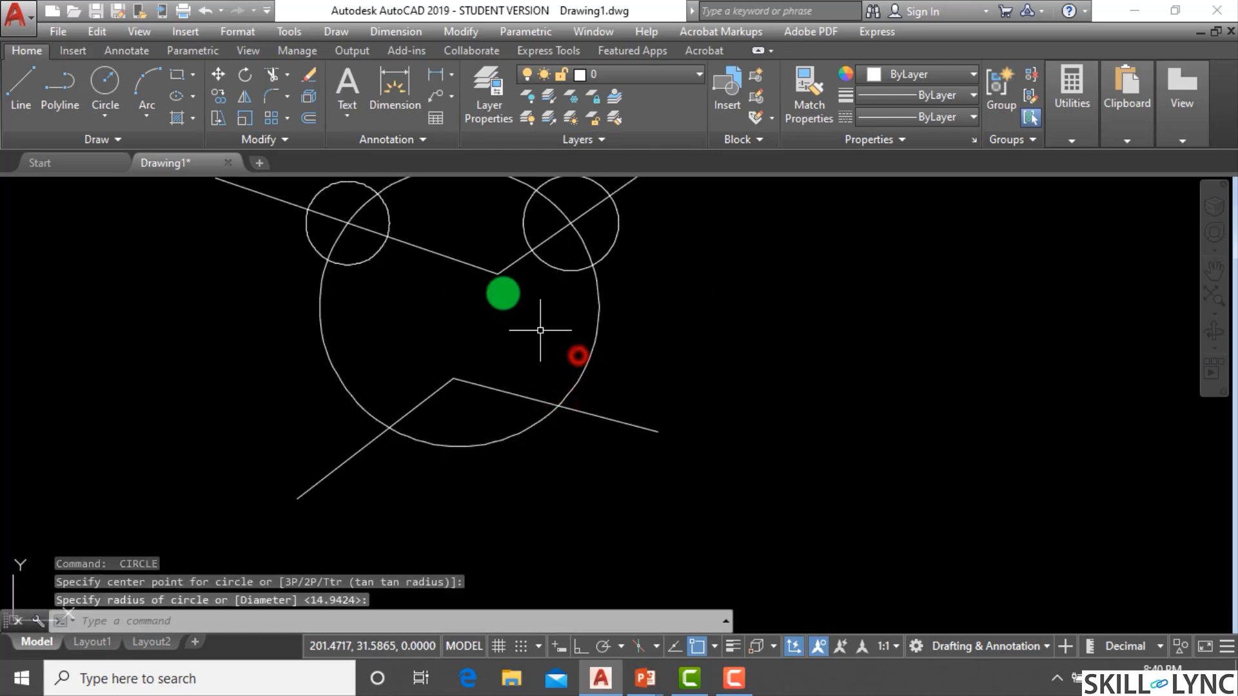
Draw a small circle centered on the vertex where the upper line's two segments meet.
key(Return)
click(498, 274)
click(484, 258)
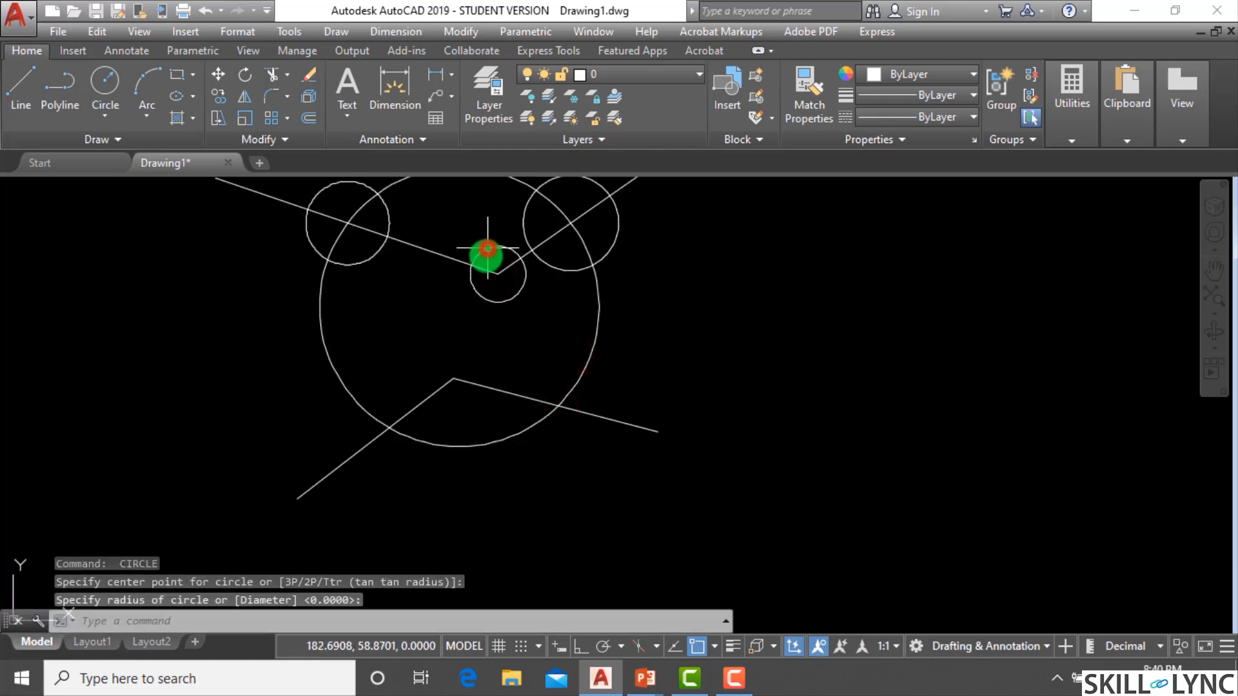
Draw a small circle centered on the vertex where the lower line's two segments meet.
scroll(458, 367, up, 2)
key(Return)
click(446, 384)
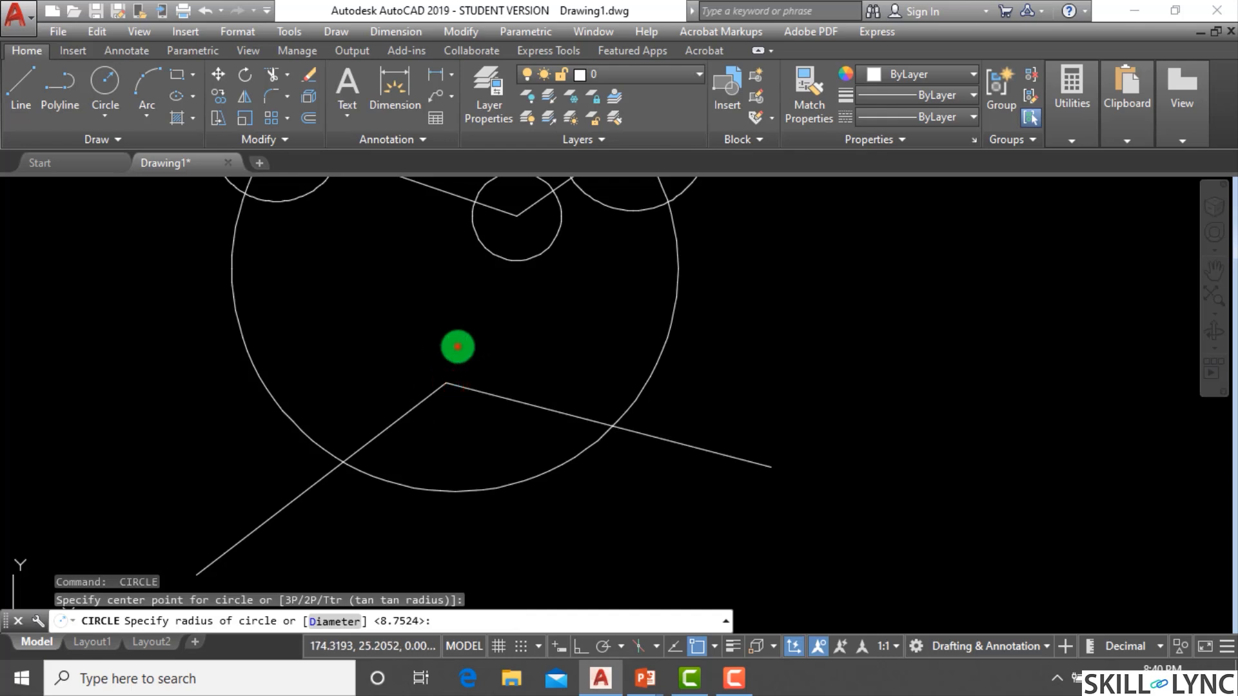
click(455, 346)
Draw a circle centered on the lower line's left intersection with the large circle.
key(Return)
click(346, 460)
click(369, 401)
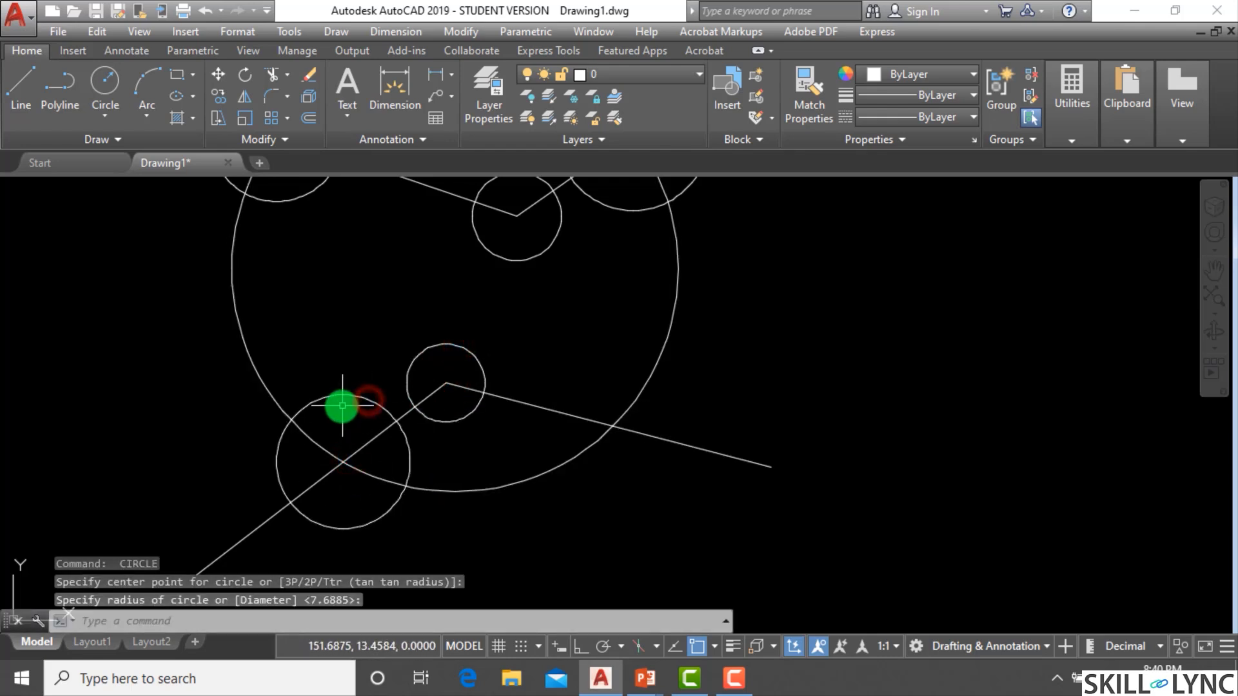
Draw a circle centered on the lower line's right intersection with the large circle.
scroll(432, 416, down, 2)
key(Return)
click(547, 425)
click(547, 392)
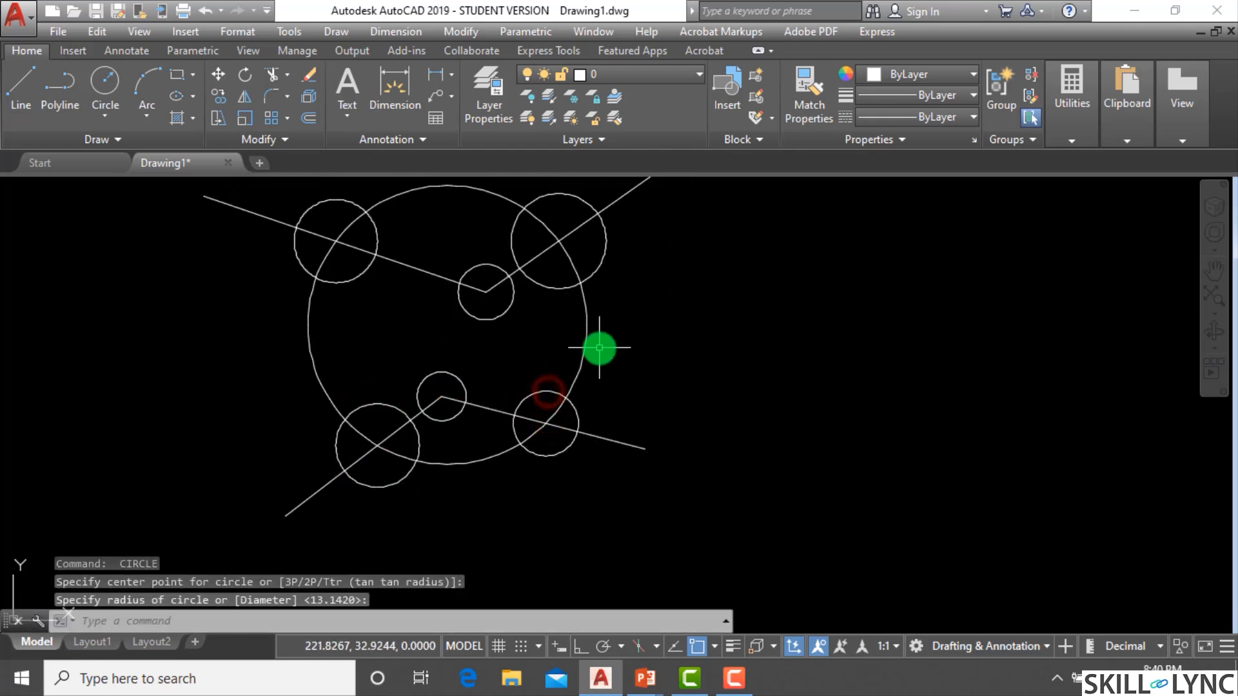
Draw a small circle at the intersection of the large circle and the lower-right circle.
scroll(538, 429, up, 2)
key(Return)
click(544, 427)
click(547, 405)
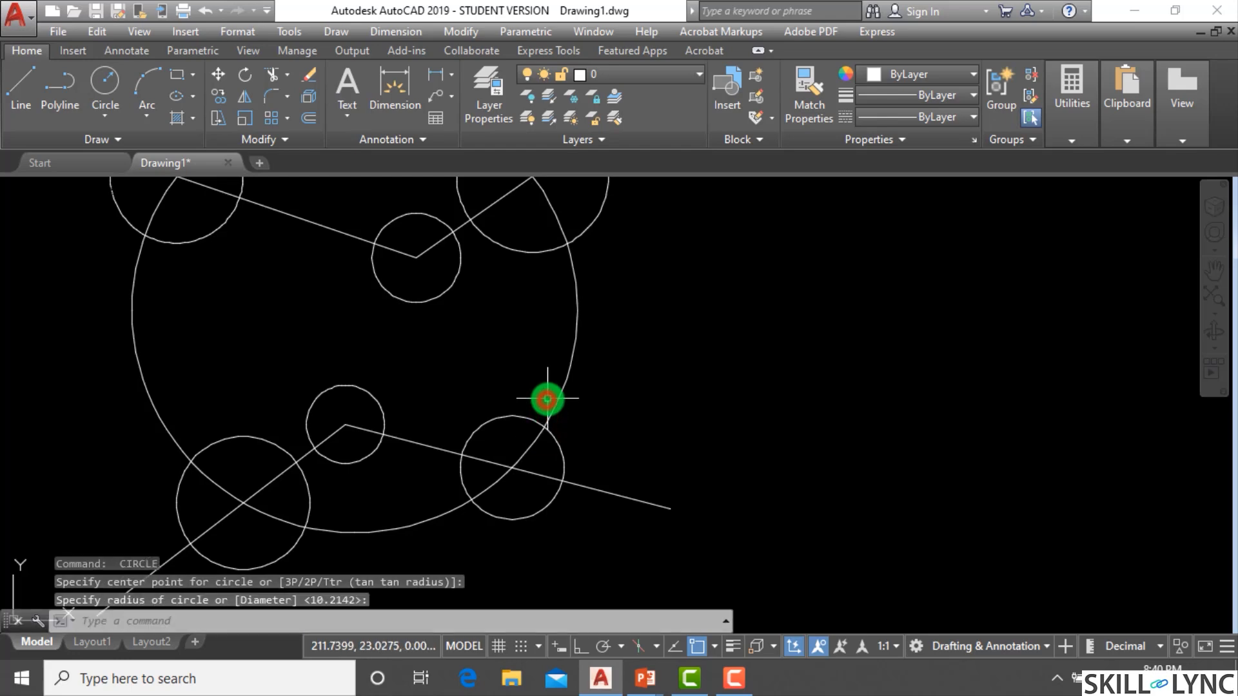
scroll(539, 431, up, 2)
key(Return)
click(539, 435)
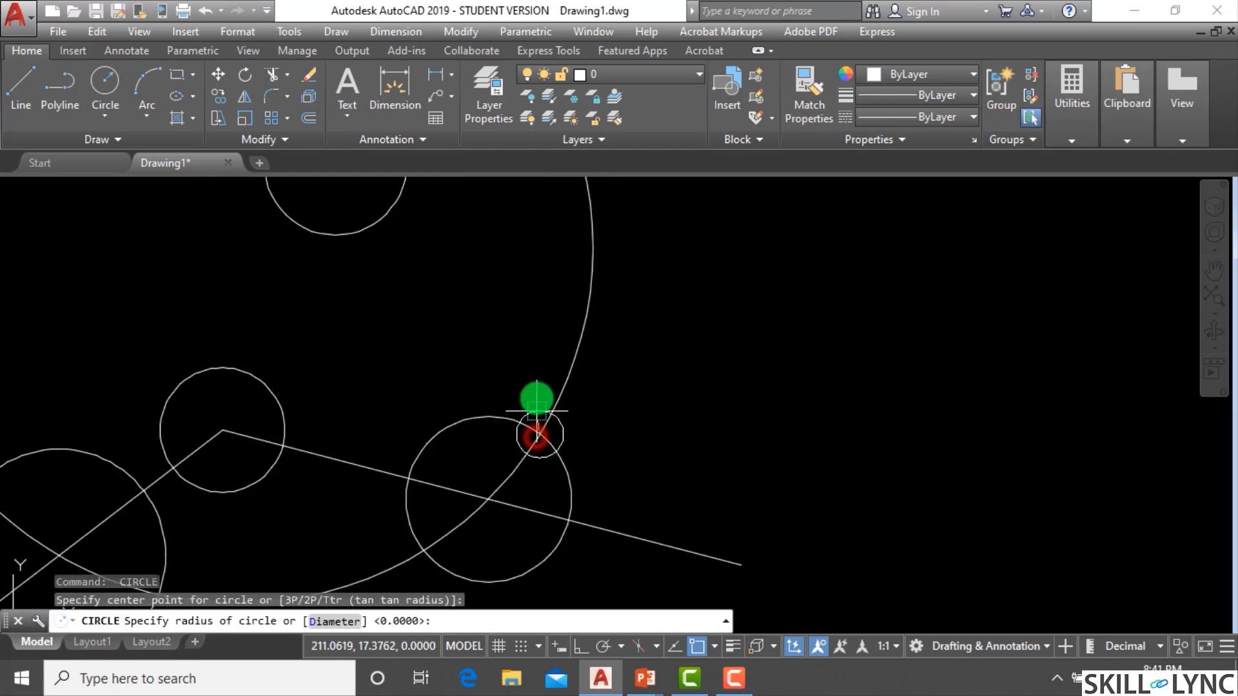
click(532, 388)
Erase all the drawn lines and circles using a crossing window selection.
scroll(532, 388, down, 4)
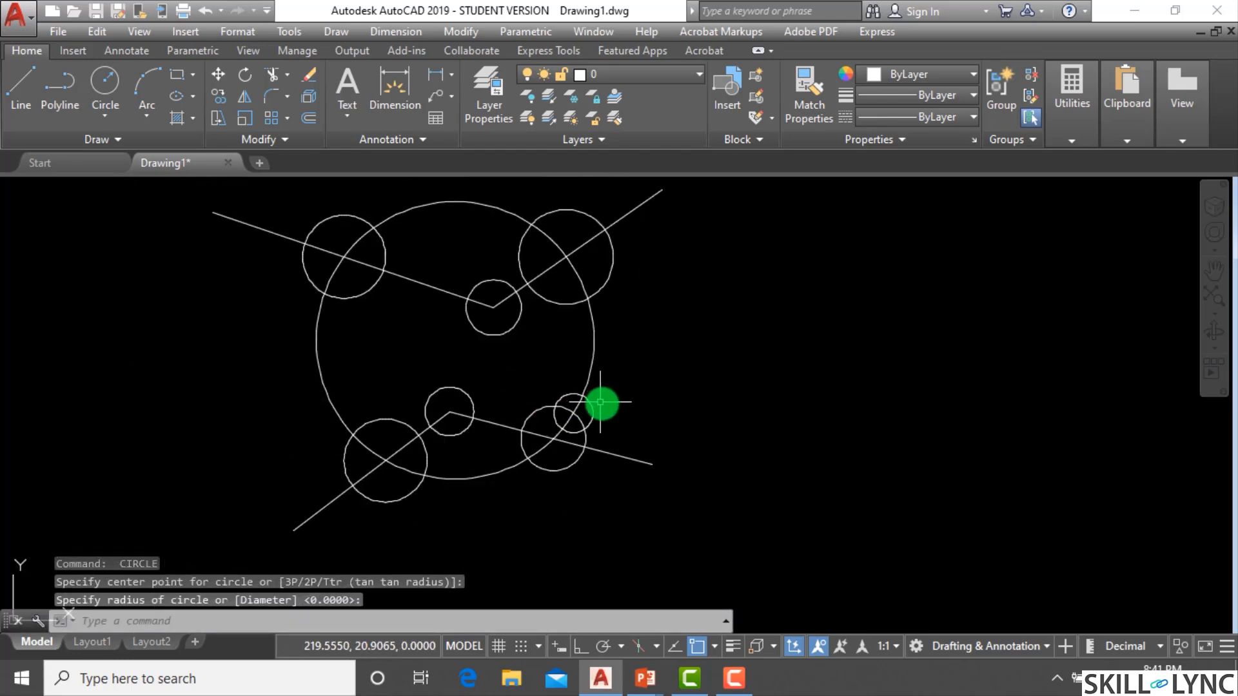
click(655, 500)
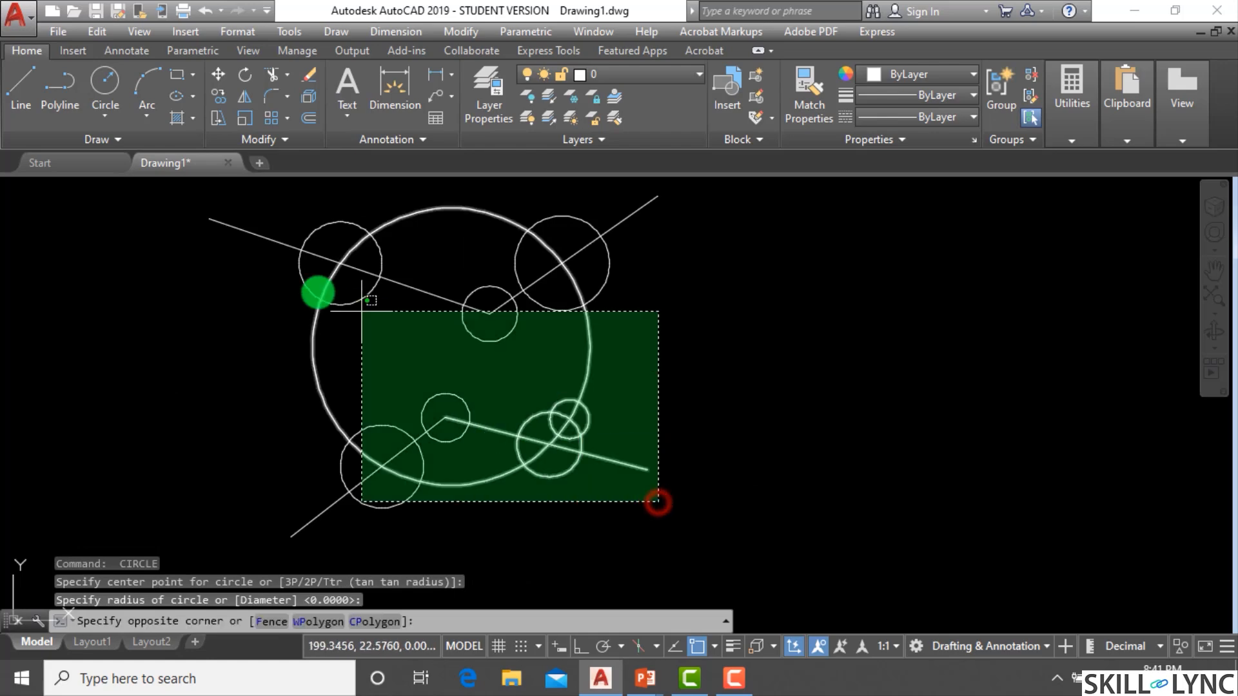
click(256, 225)
text(e)
key(Return)
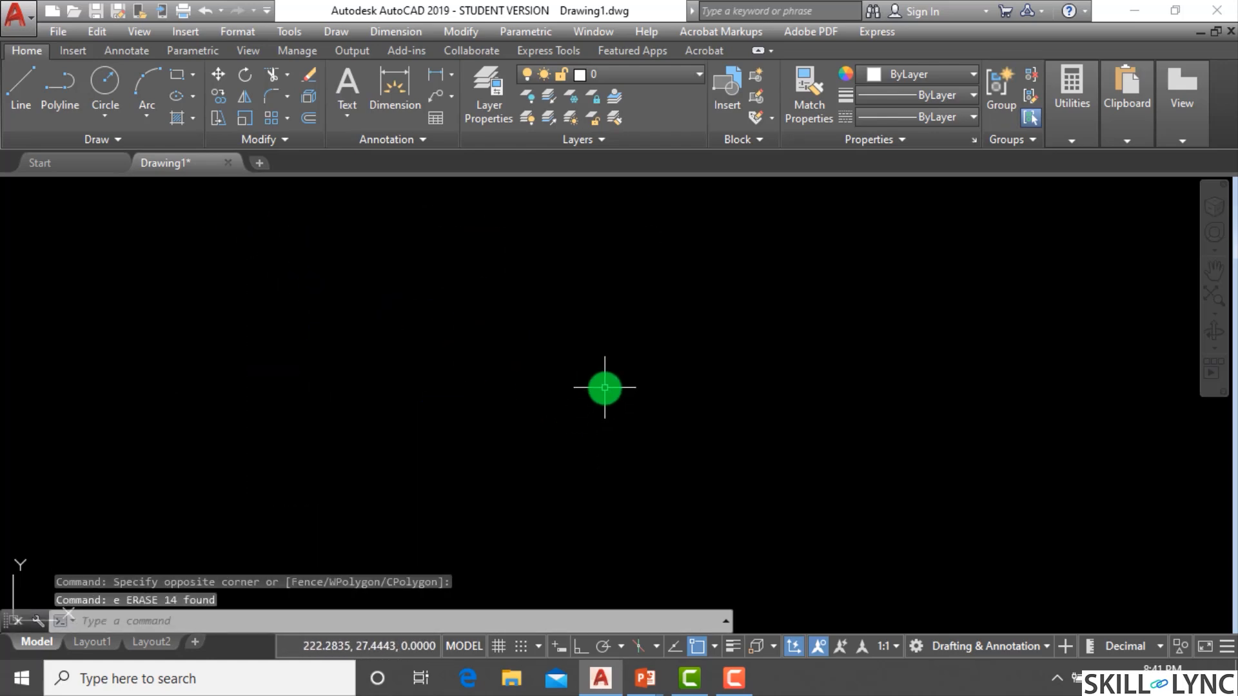
Draw a three-point arc curving up from lower left to upper right.
key(Escape)
key(Escape)
text(a)
key(Return)
click(250, 459)
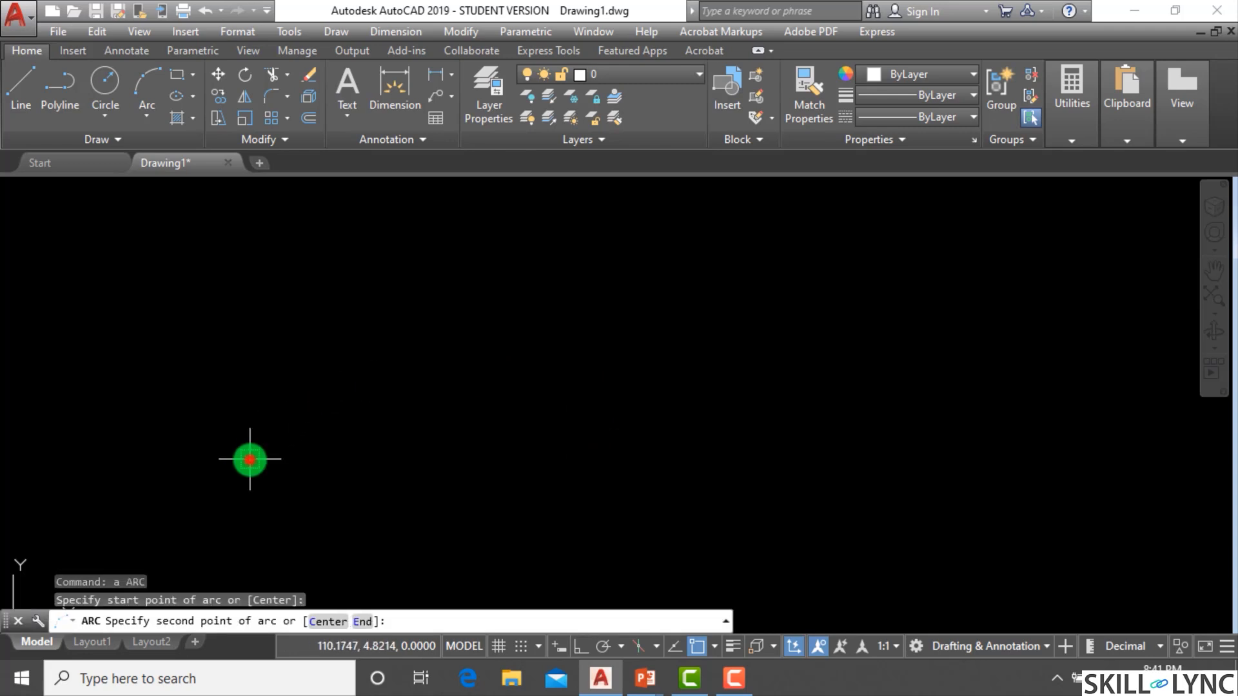
click(481, 309)
click(642, 313)
scroll(618, 323, down, 4)
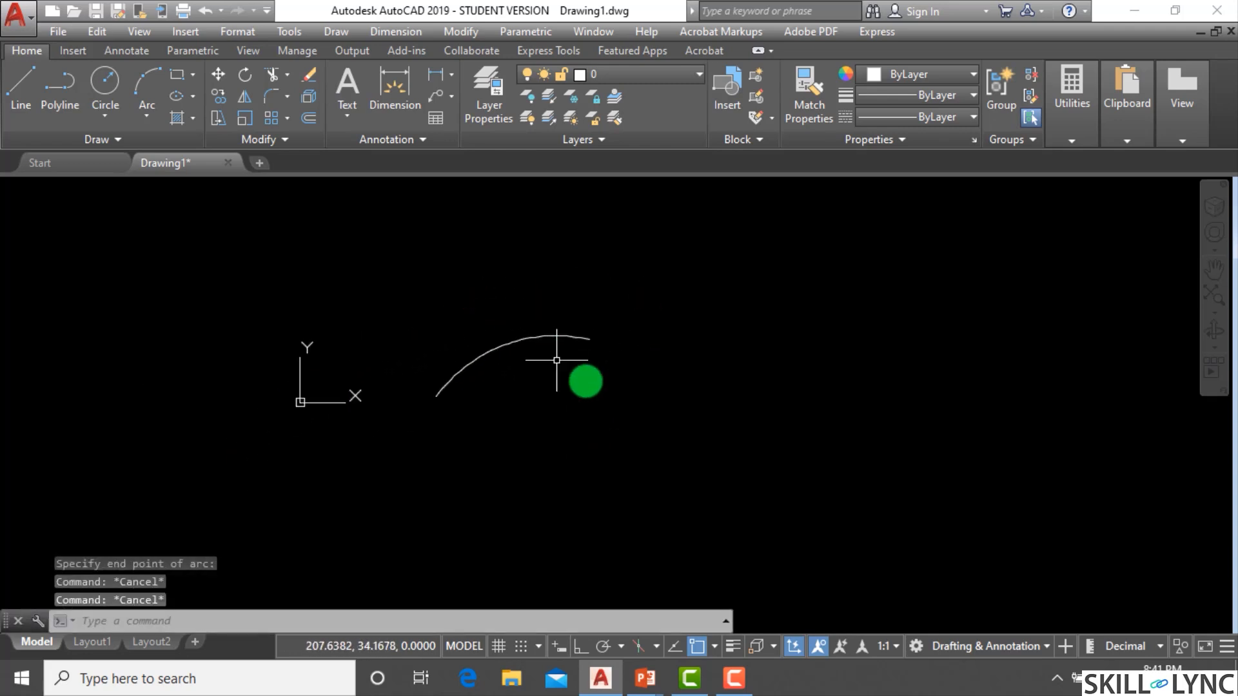
Draw a single line segment slanting down to the right beside the arc.
scroll(693, 342, up, 4)
text(l)
key(Return)
click(609, 231)
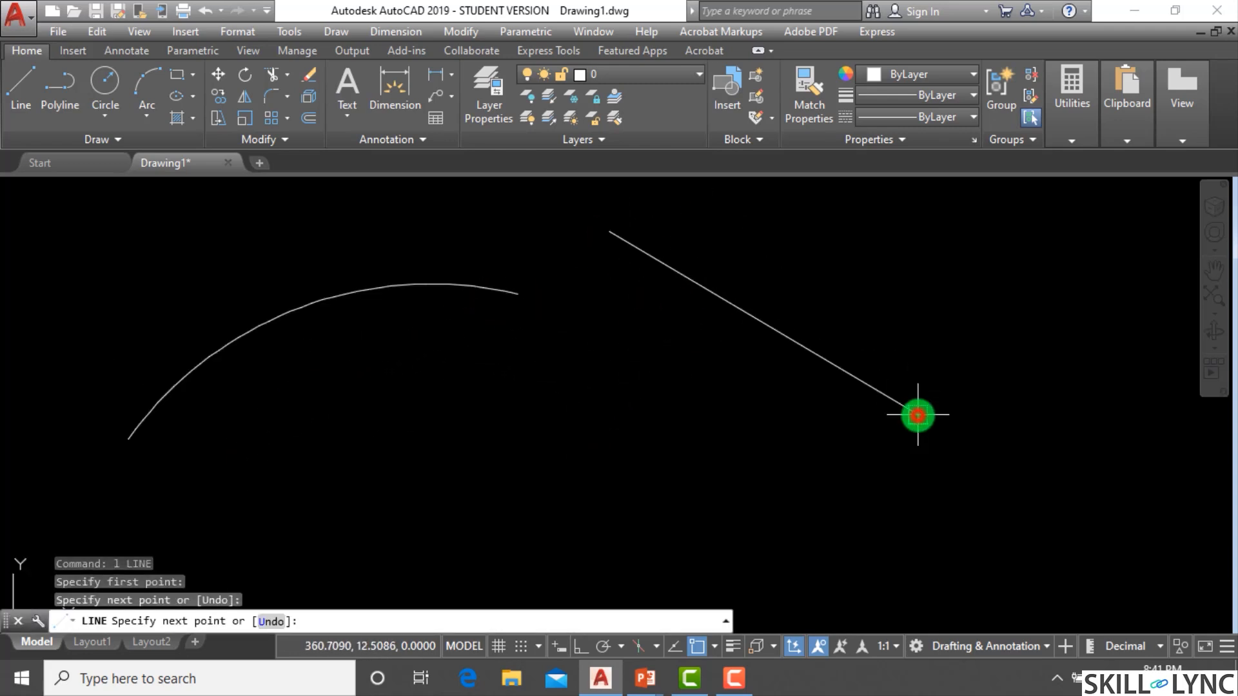
click(918, 415)
key(Escape)
Draw a circle below the slanted line, picking its center and a radius point.
text(c)
key(Return)
click(673, 436)
click(648, 516)
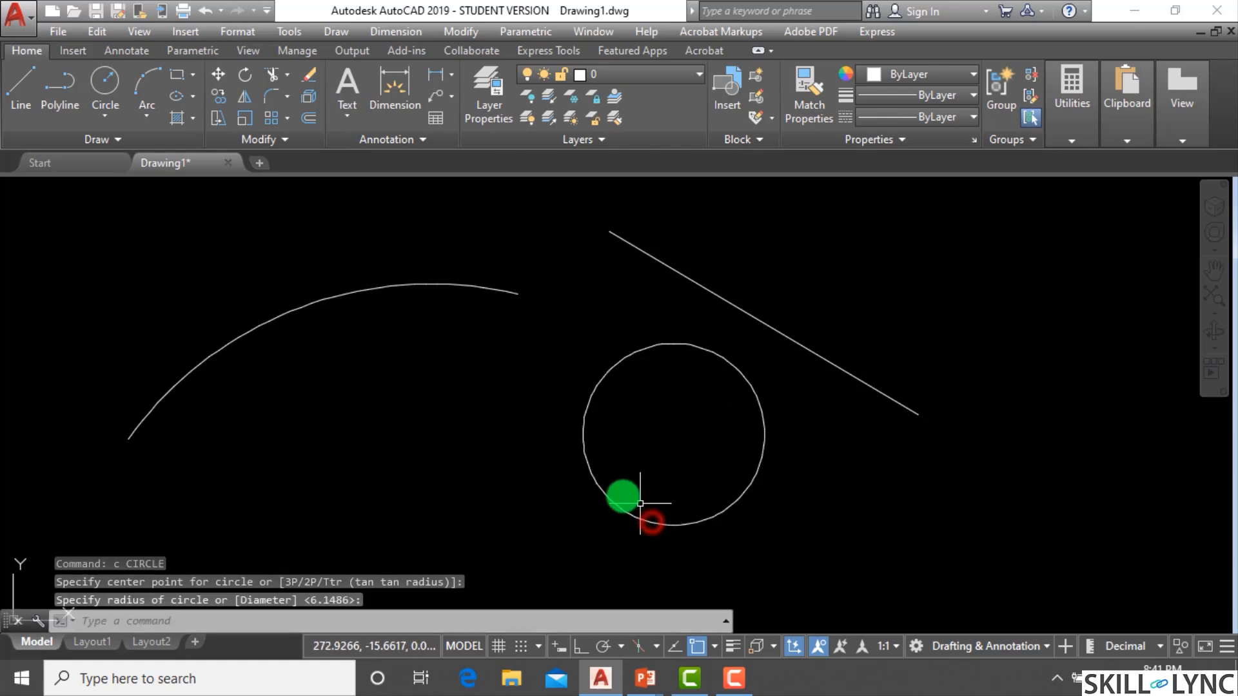
key(Escape)
key(Escape)
scroll(413, 488, down, 2)
scroll(430, 477, up, 2)
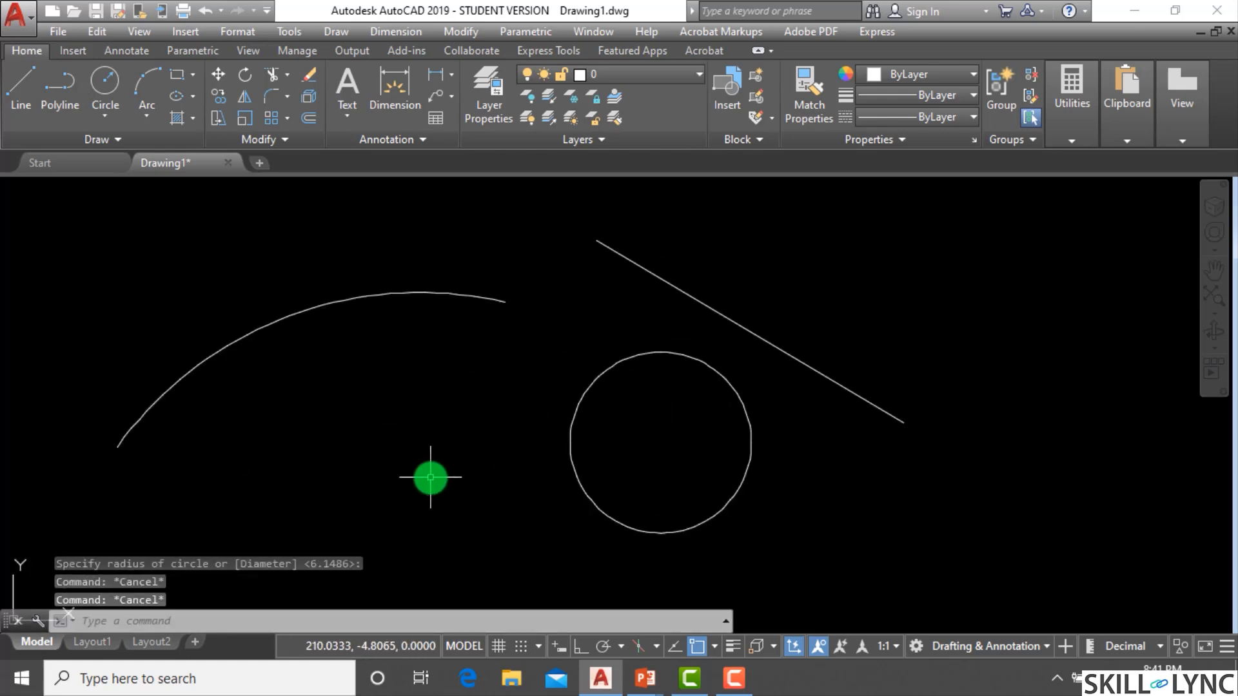
key(Escape)
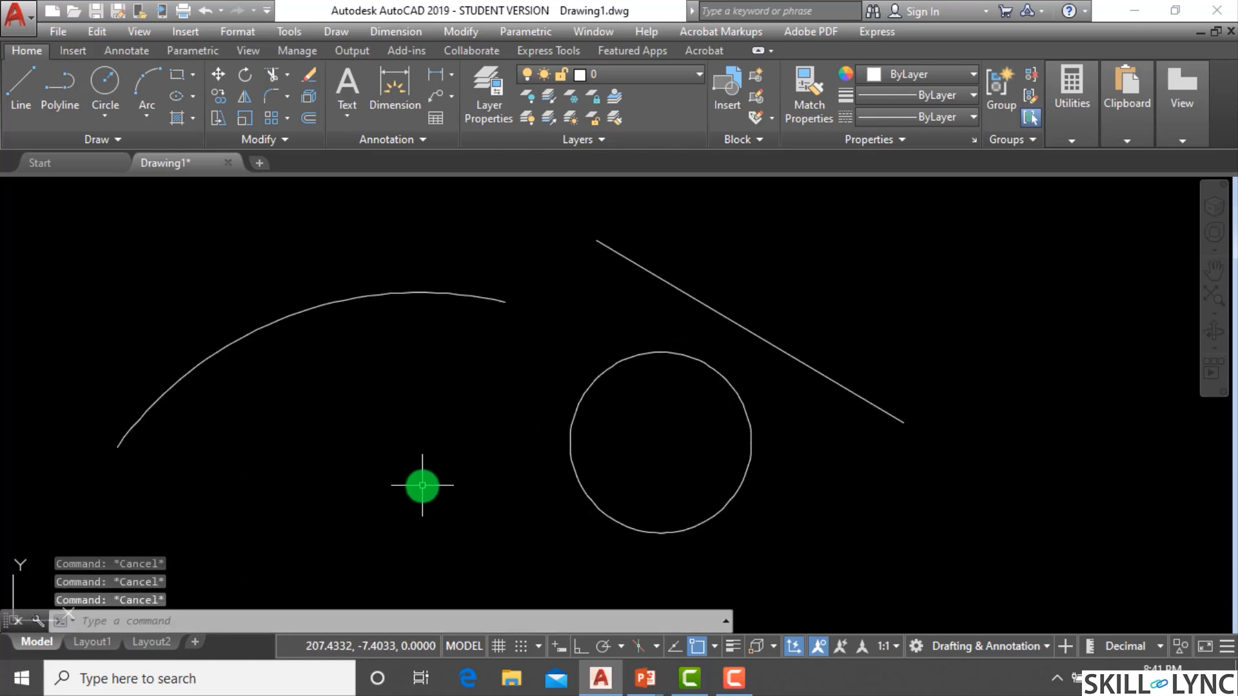
Start a line below the arc, snap its next point onto the arc, then run it tangent to the circle.
text(l)
key(Return)
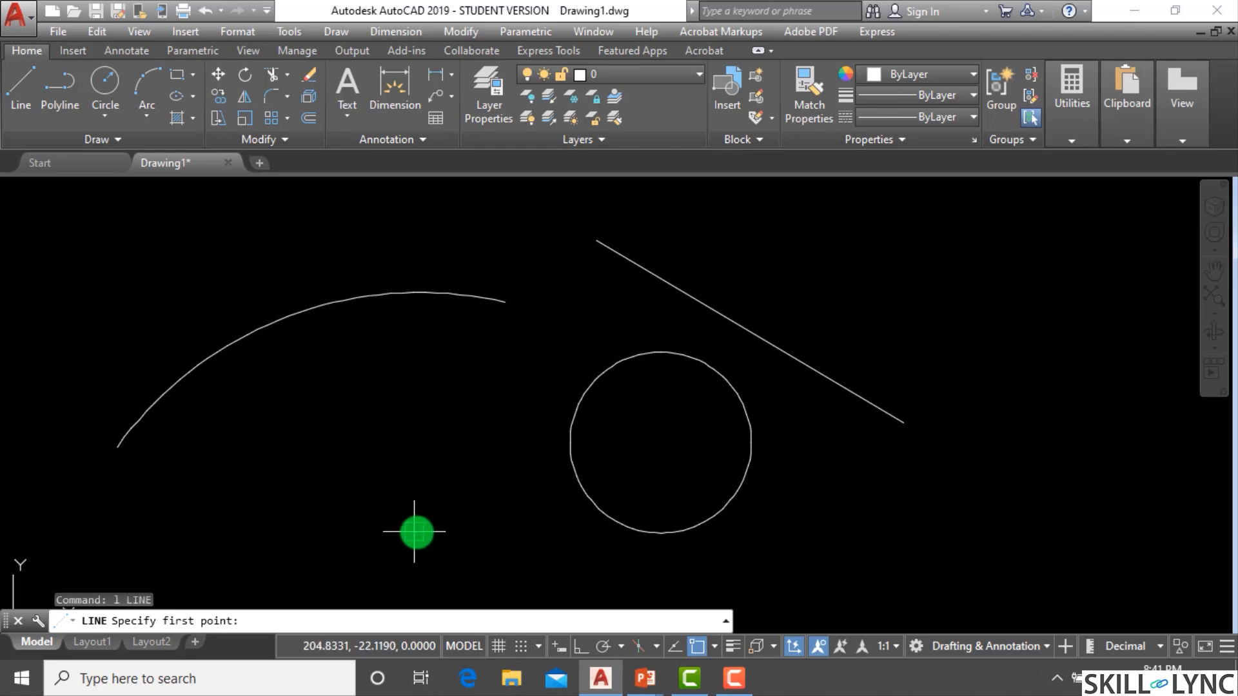
click(428, 537)
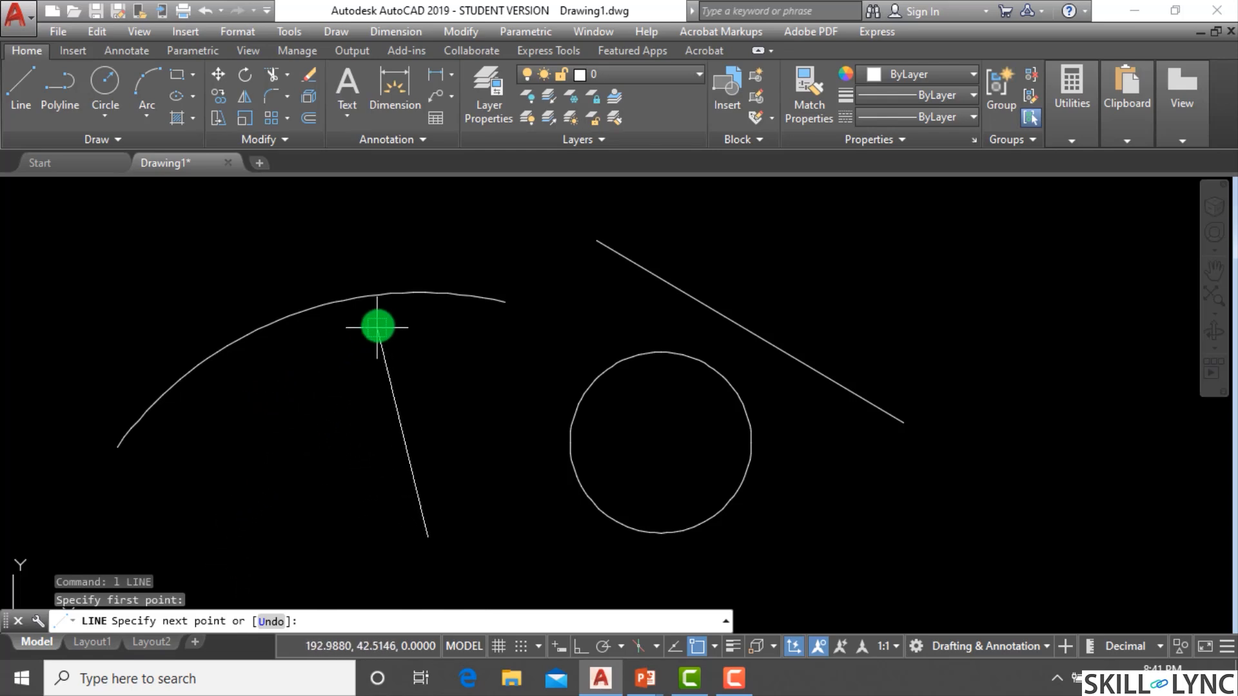
click(443, 294)
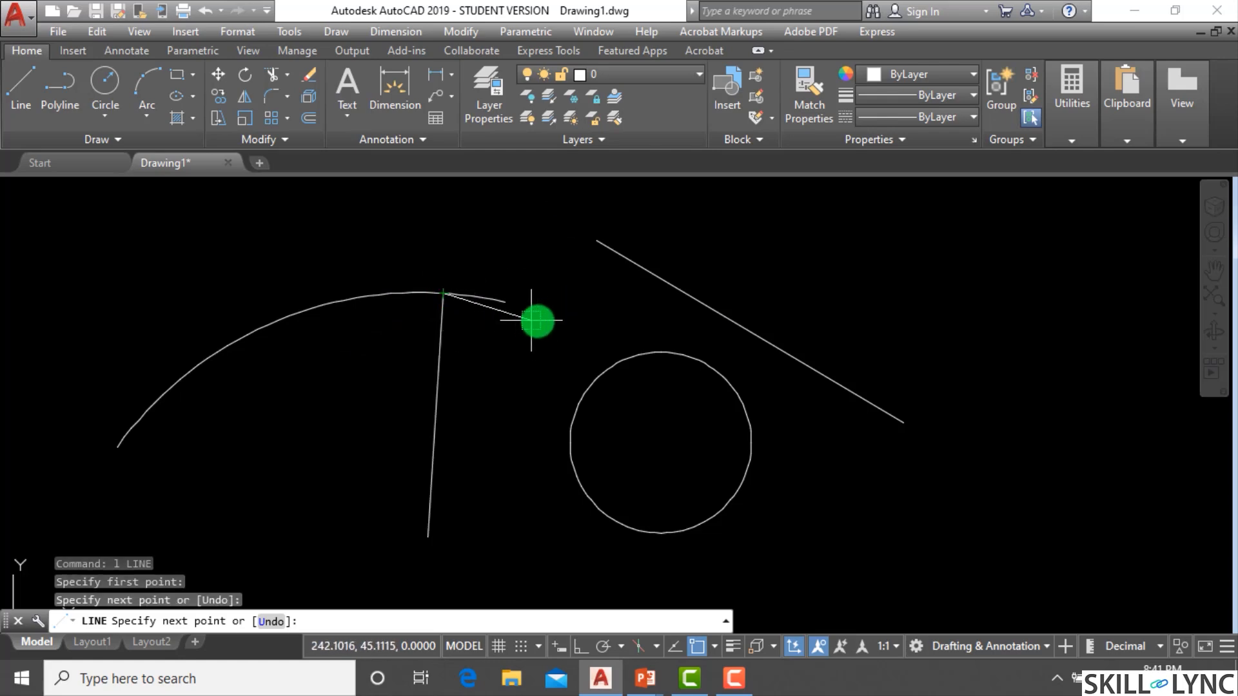
click(574, 400)
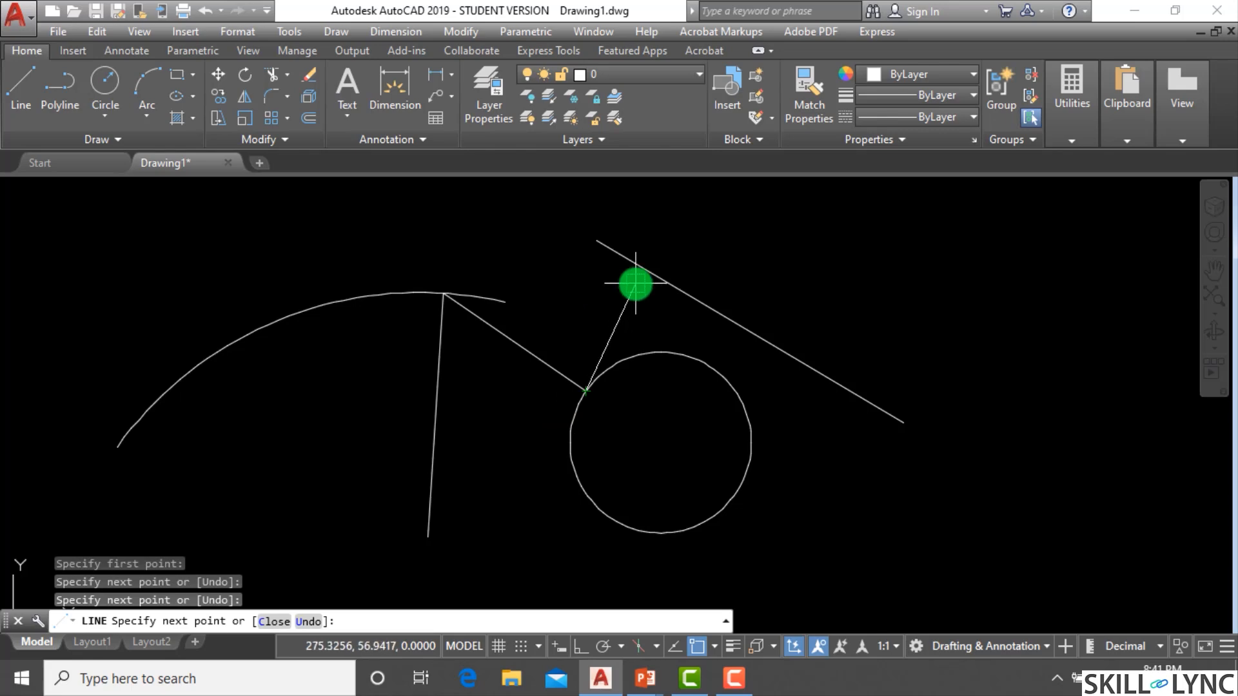
Continue the line perpendicular to the slanted line, then perpendicular back to the circle, and end the command.
scroll(760, 281, up, 4)
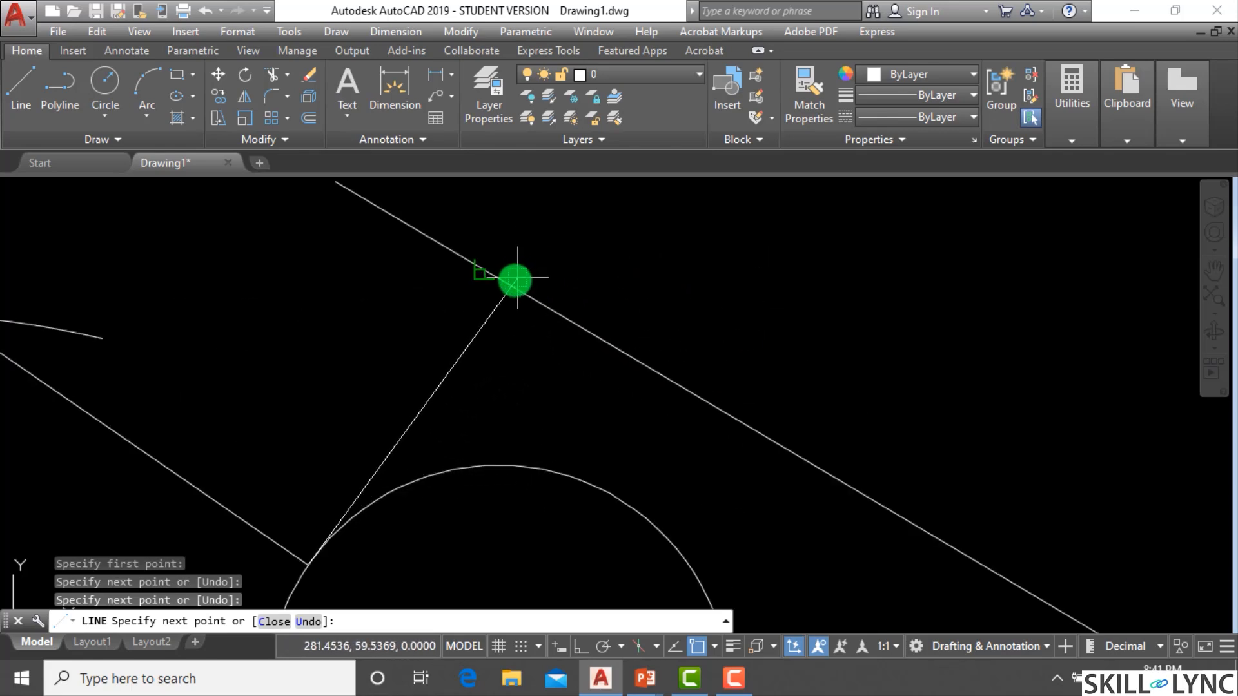
click(484, 269)
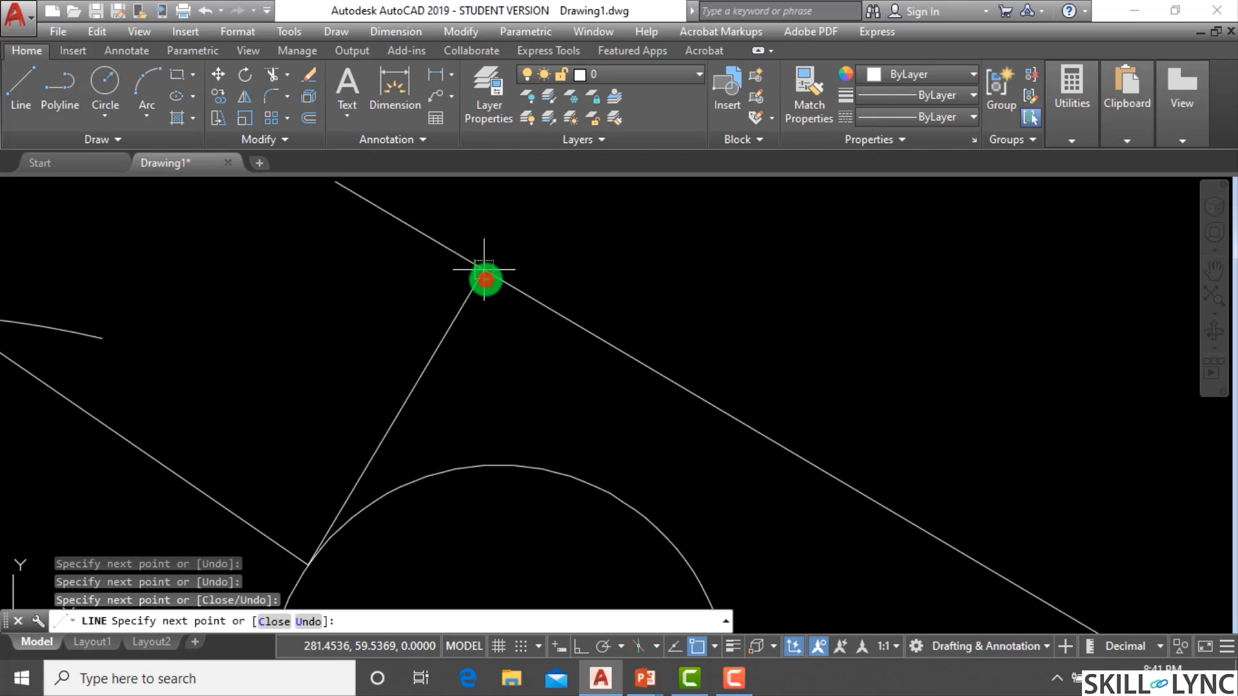
scroll(497, 288, down, 5)
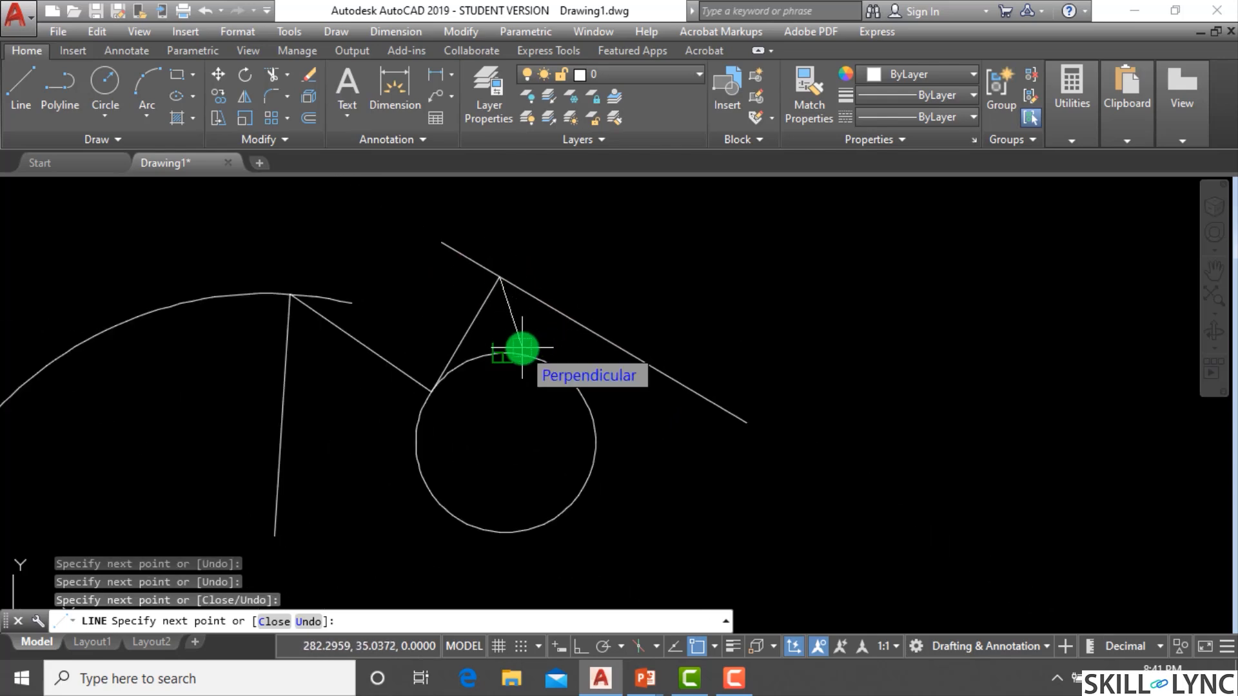
click(522, 348)
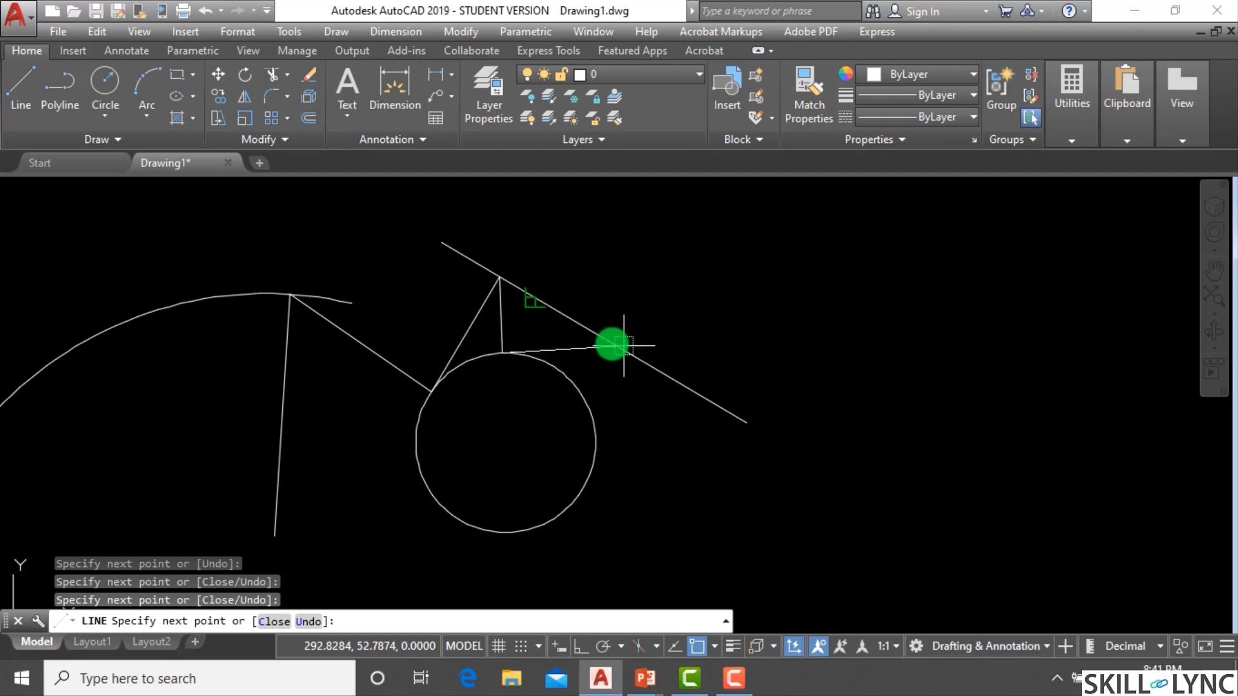
scroll(627, 273, up, 2)
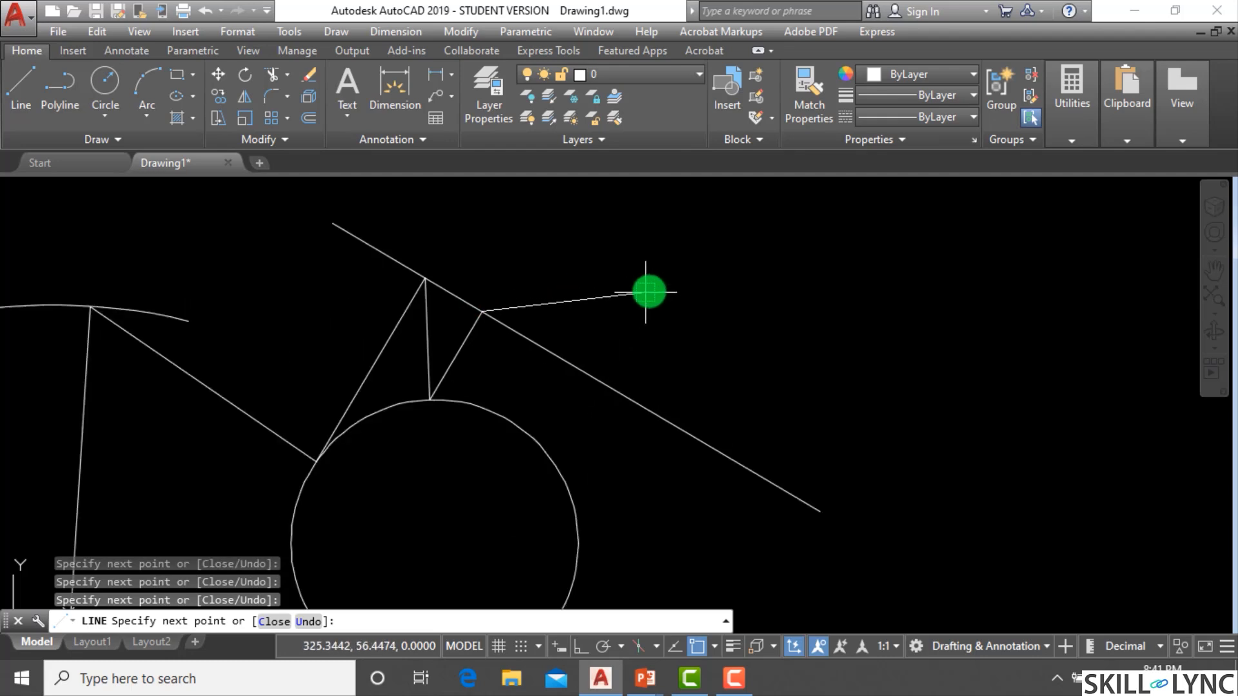
key(Escape)
key(Escape)
scroll(657, 284, down, 4)
scroll(682, 302, up, 2)
scroll(685, 309, down, 5)
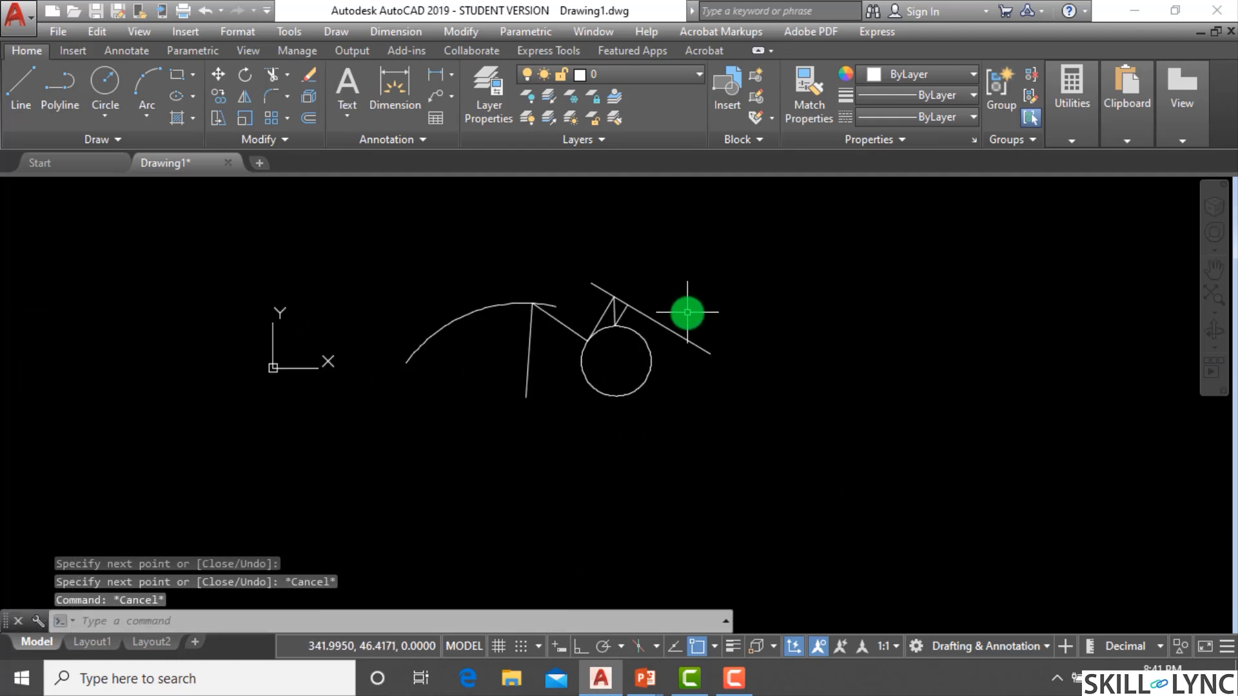
scroll(707, 294, up, 5)
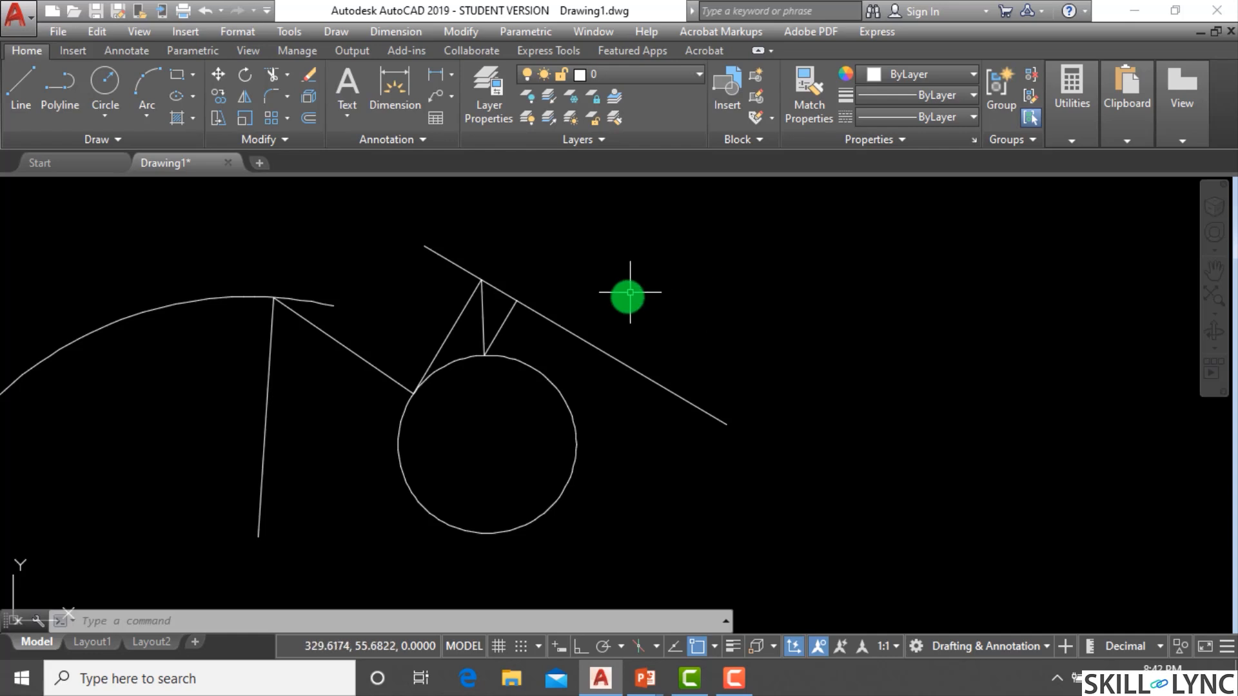
scroll(442, 407, down, 5)
scroll(445, 396, up, 5)
Erase all the drawn objects using a crossing window selection.
click(567, 434)
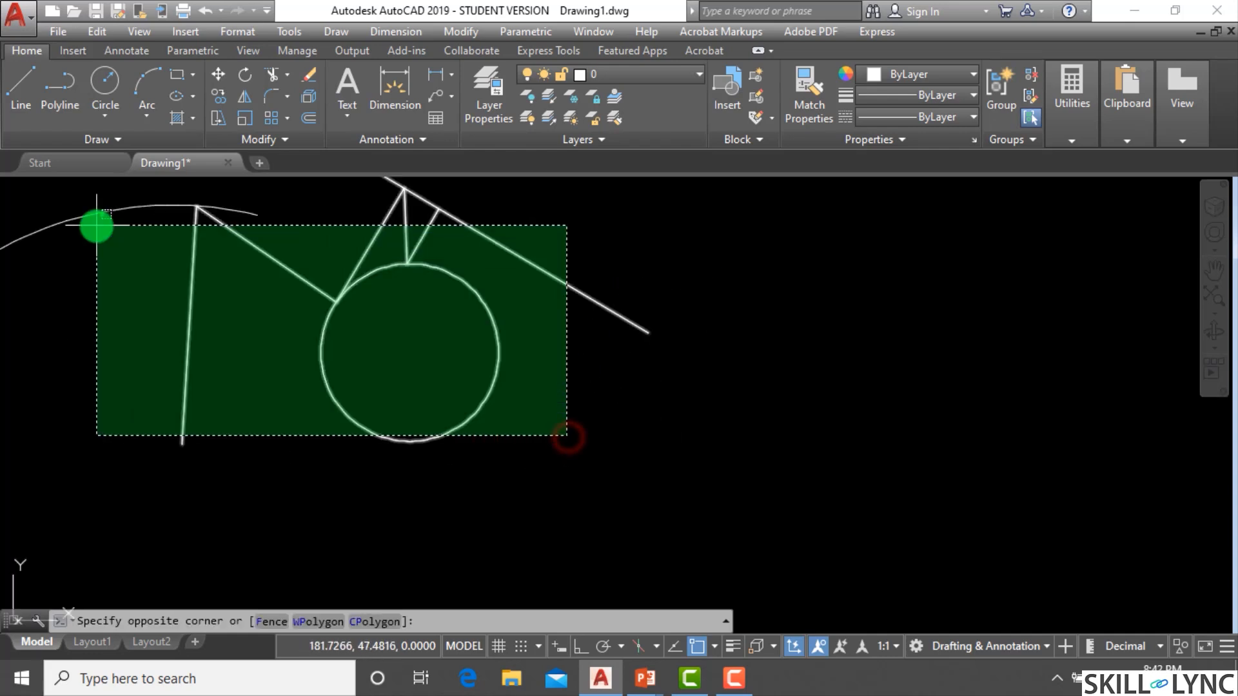
click(130, 199)
text(e)
key(Return)
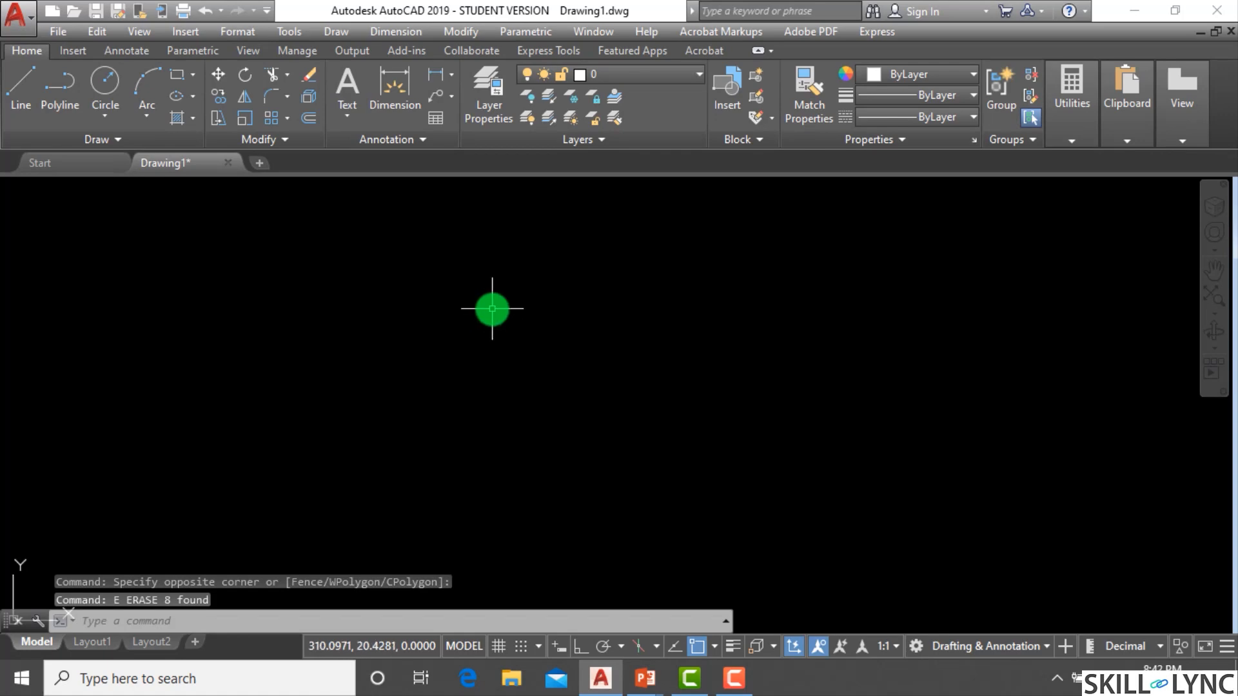
Open the object snap settings and additionally enable the Parallel snap mode.
click(715, 648)
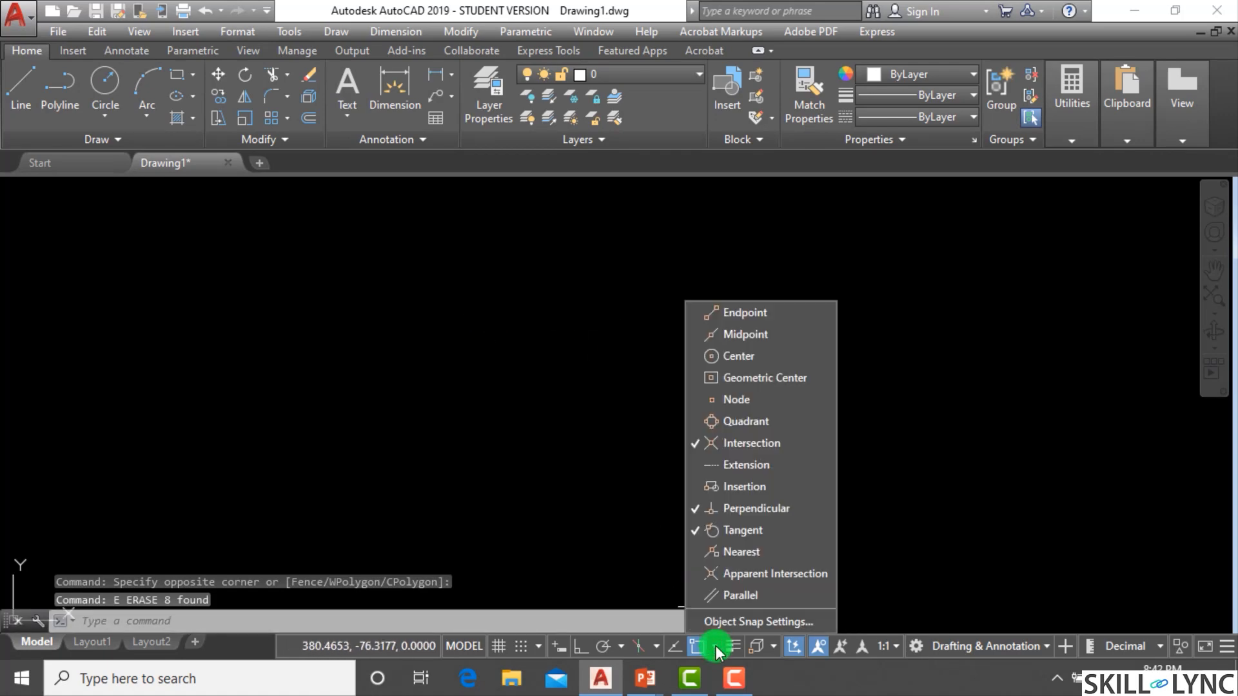
click(765, 623)
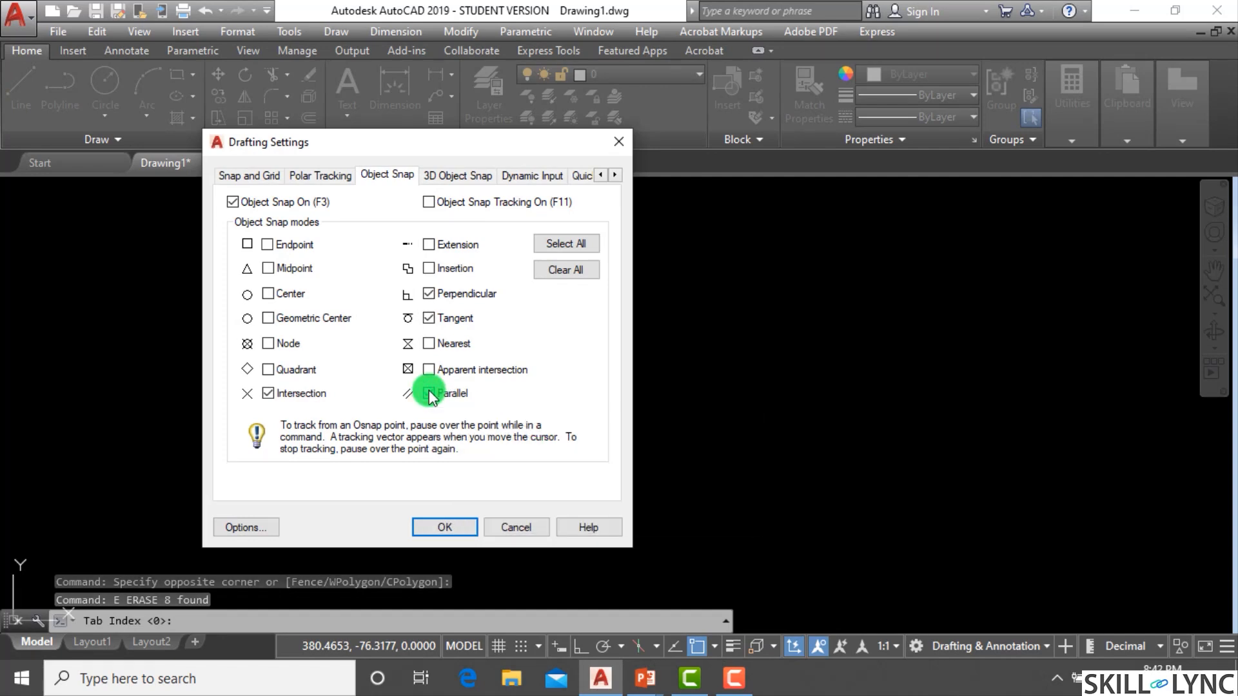
click(428, 392)
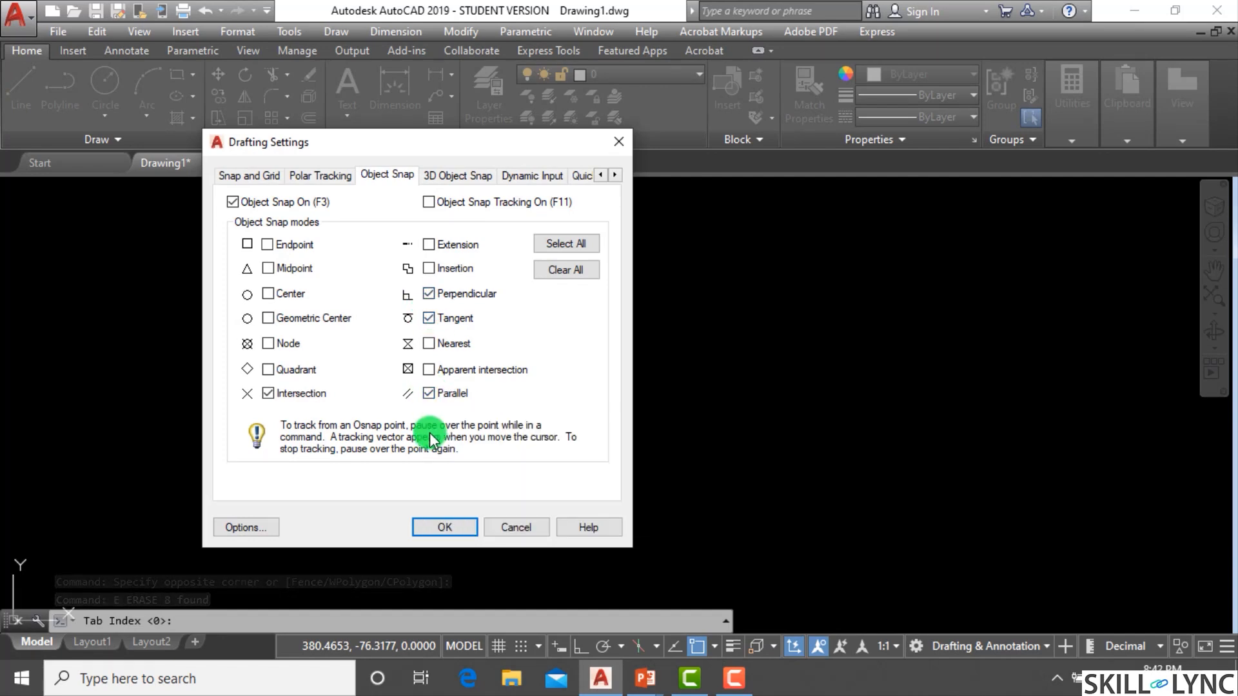
click(460, 528)
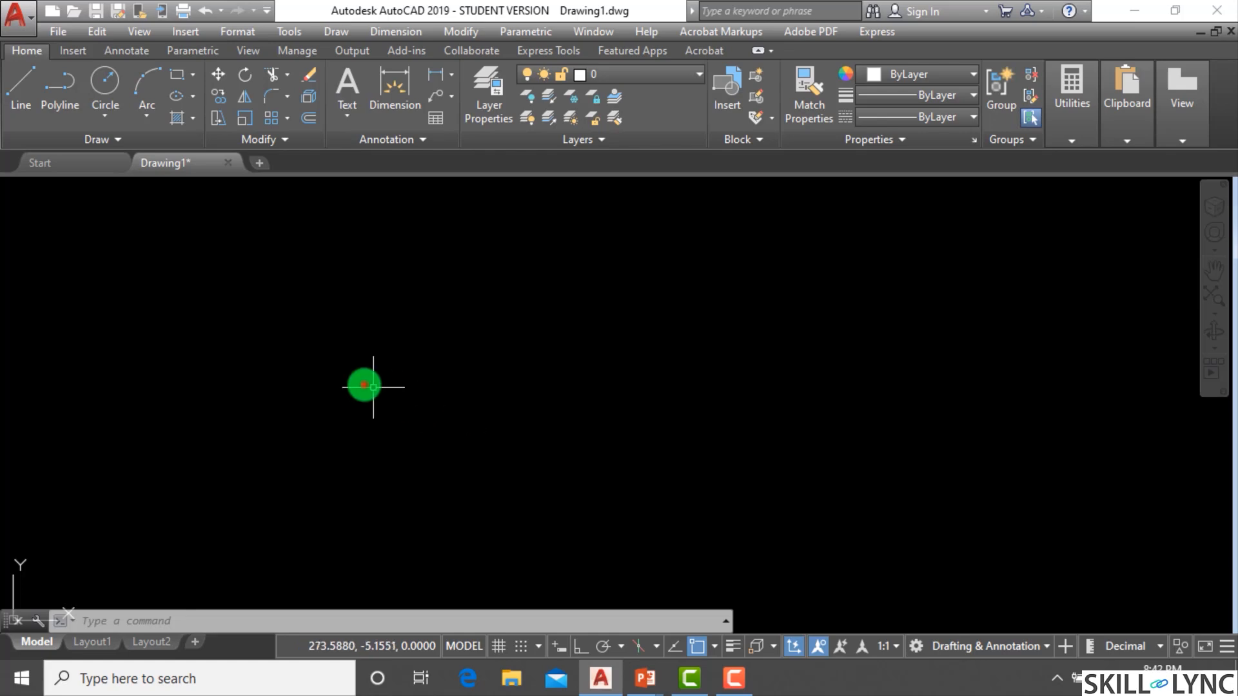
drag(365, 385, 469, 323)
text(l)
key(Escape)
Draw a single line segment slanting up to the right.
text(l)
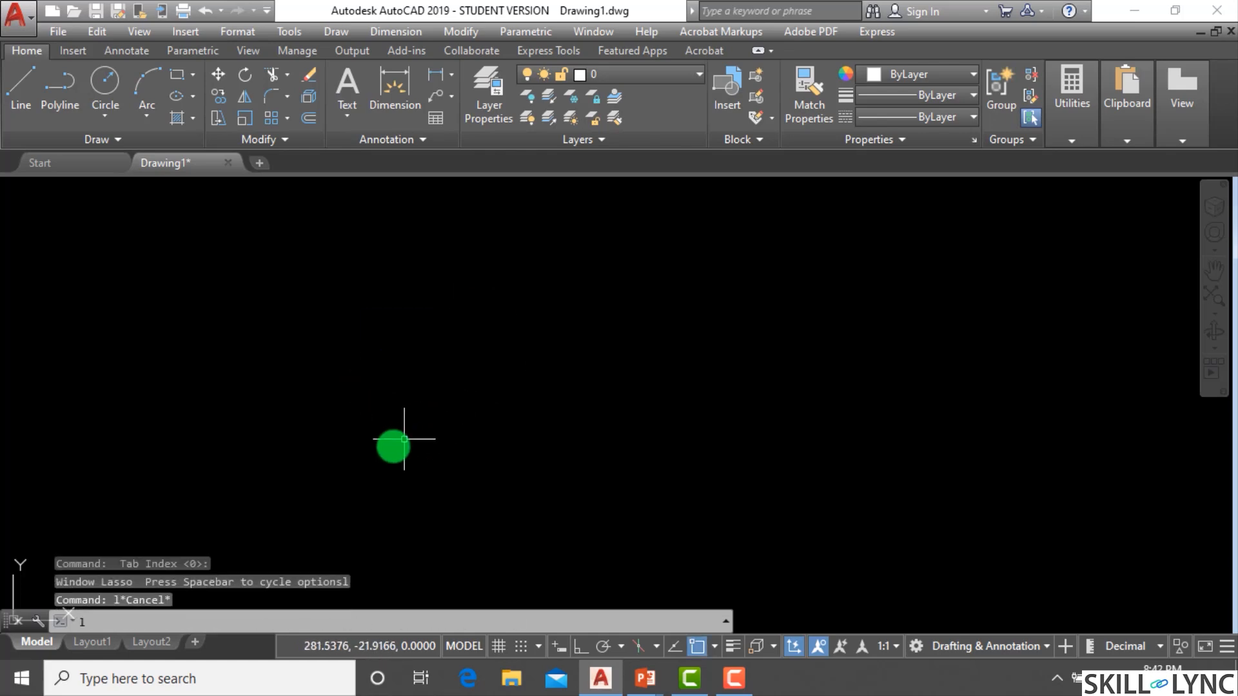
key(Return)
click(365, 490)
click(568, 316)
key(Escape)
key(Escape)
key(Escape)
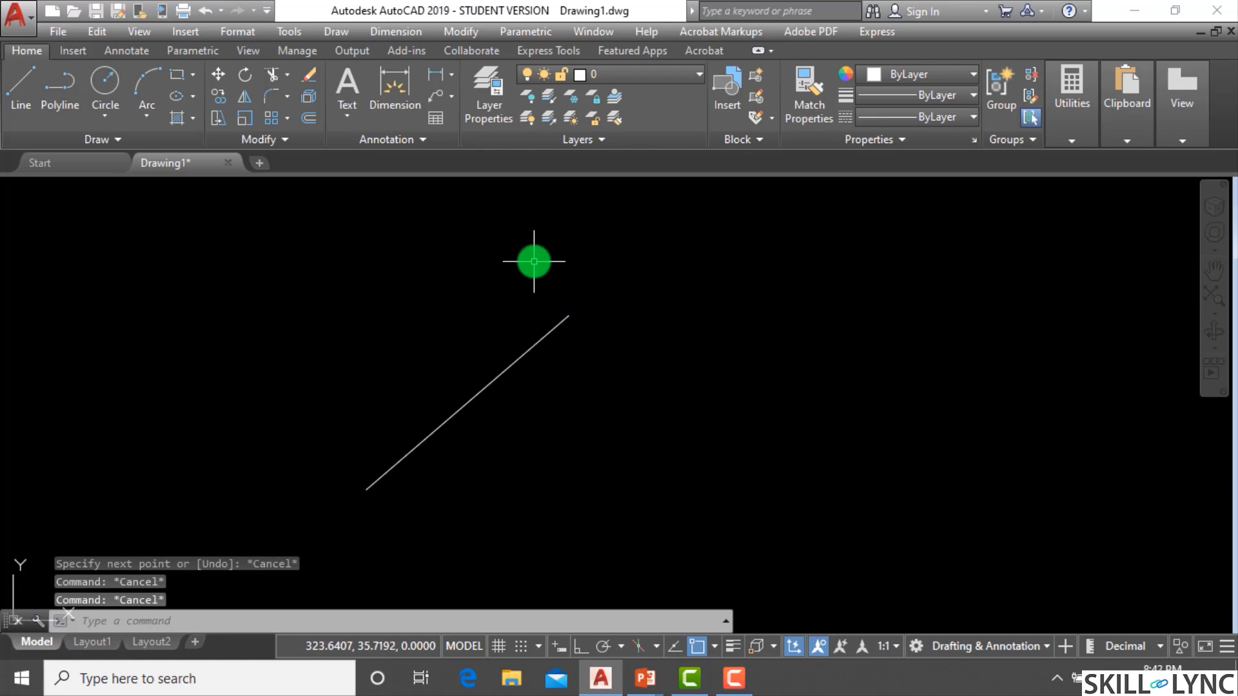
Draw a second line parallel to the slanted line using the Parallel snap at 41°.
text(l)
key(Return)
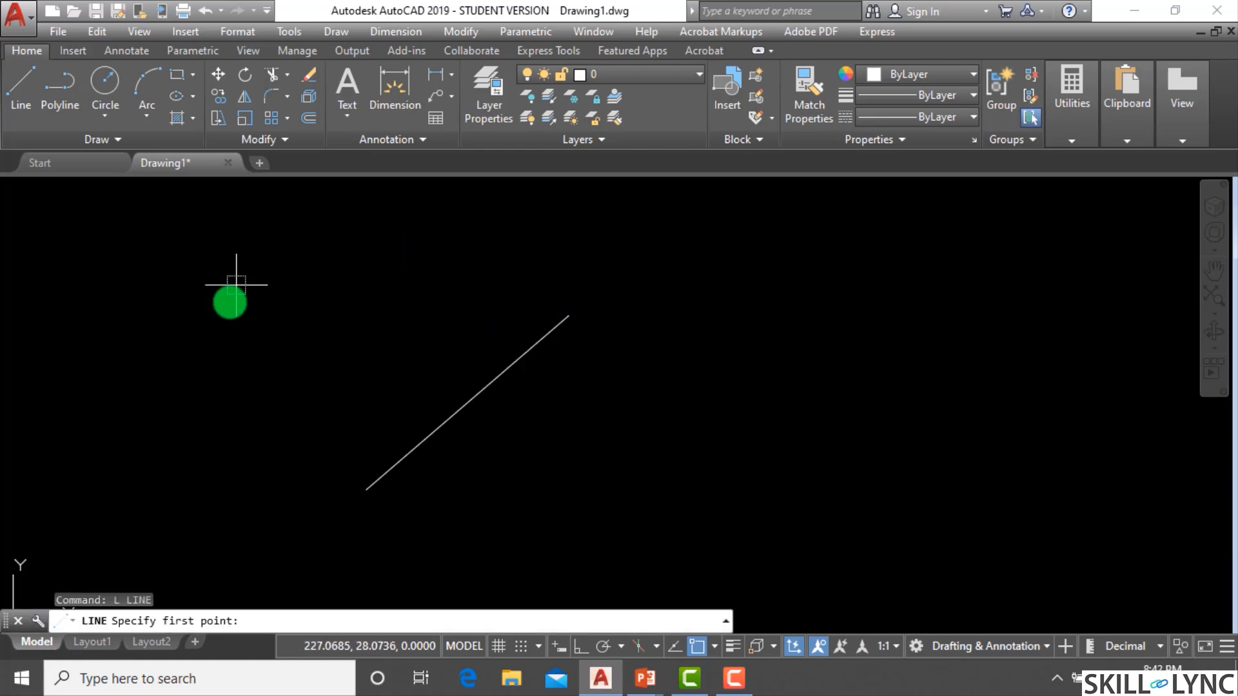
click(223, 384)
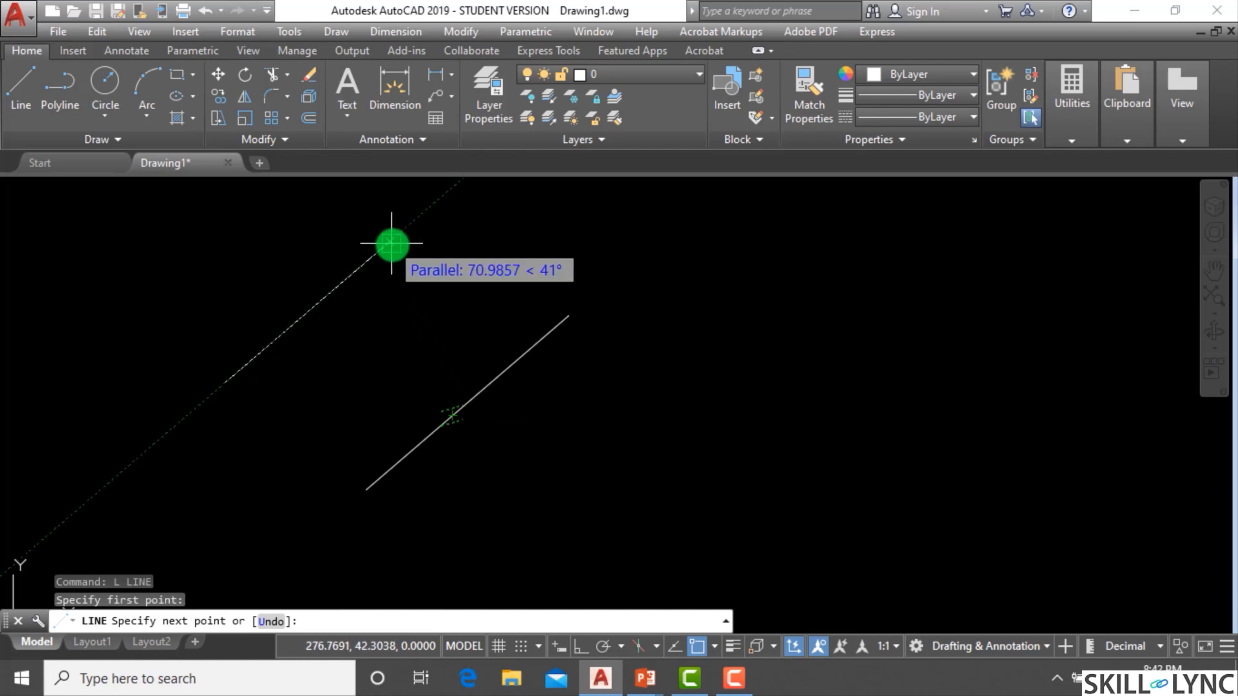
scroll(391, 244, down, 2)
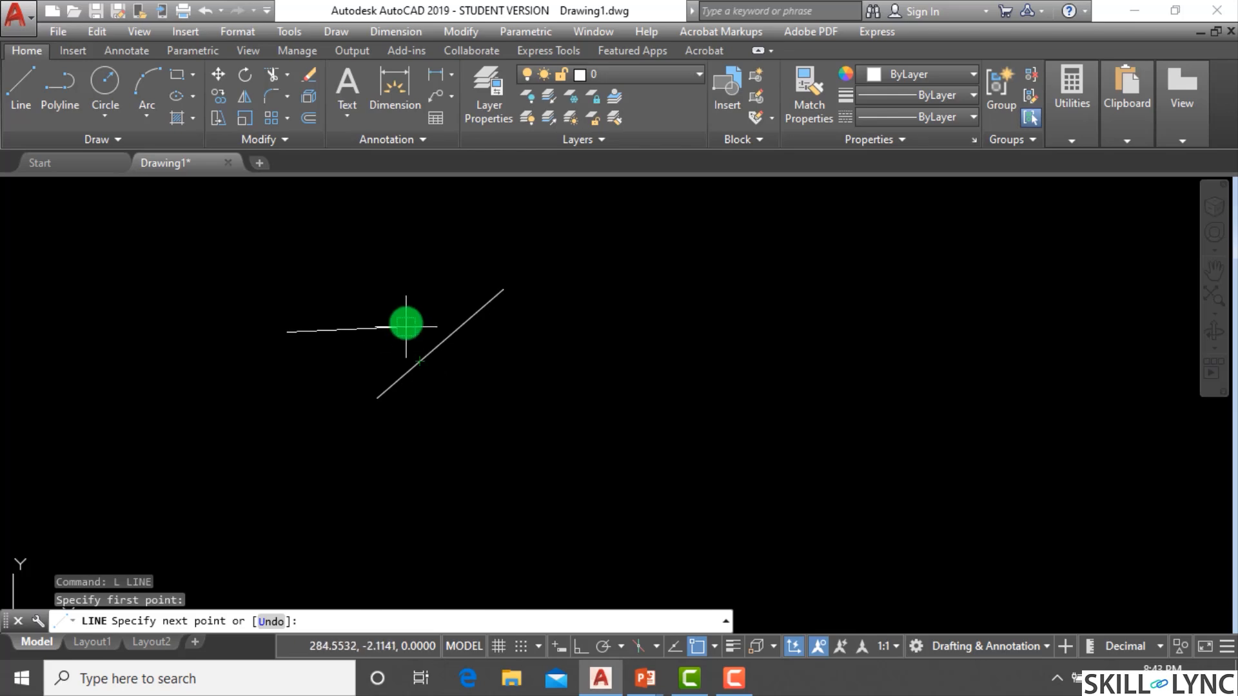
click(386, 248)
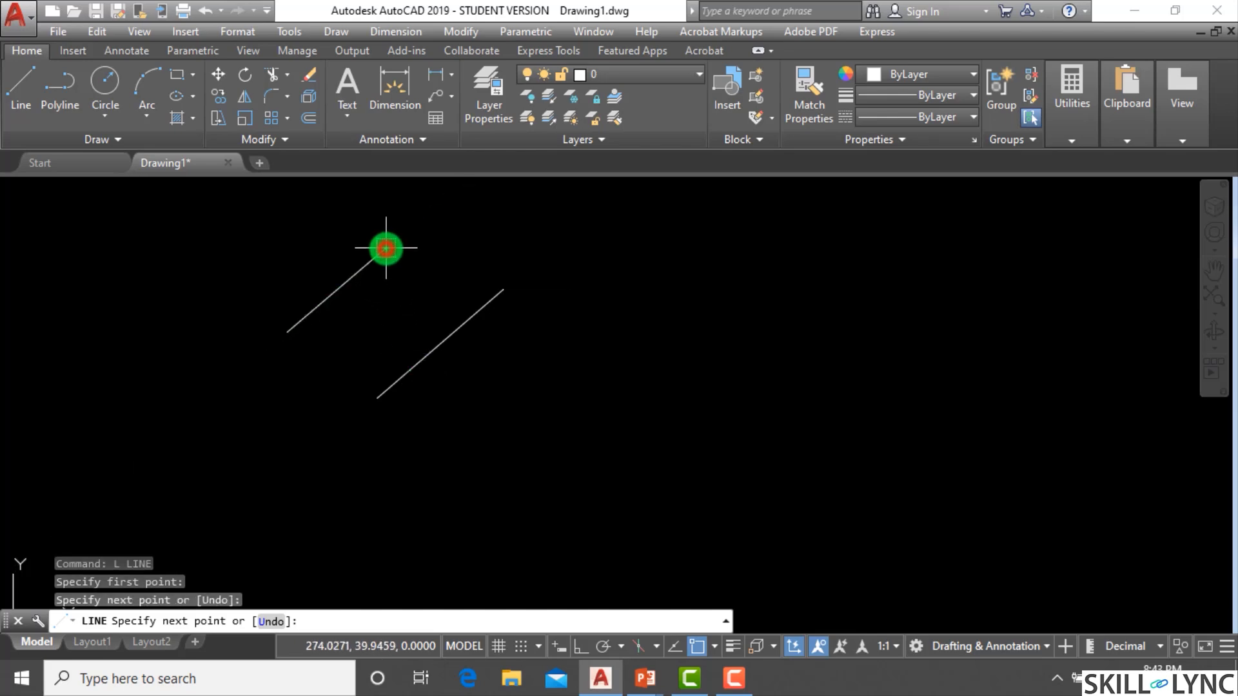